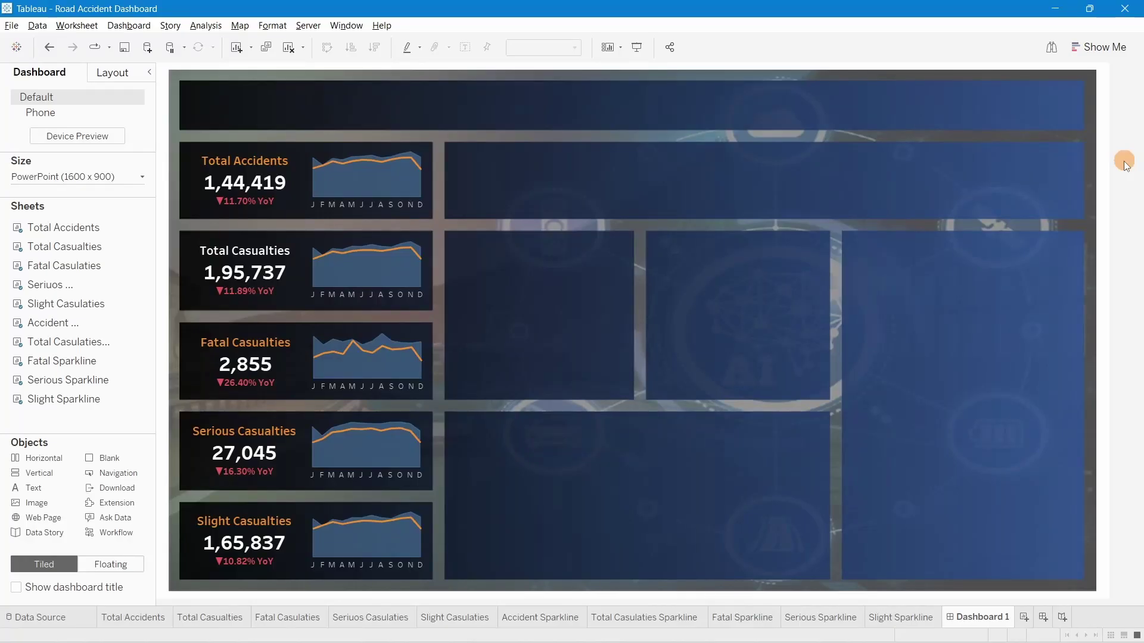
# Add a floating text object in the dashboard's header banner reading "ROAD ACCIDENT DASHBOARD"
pyautogui.moveTo(219, 155)
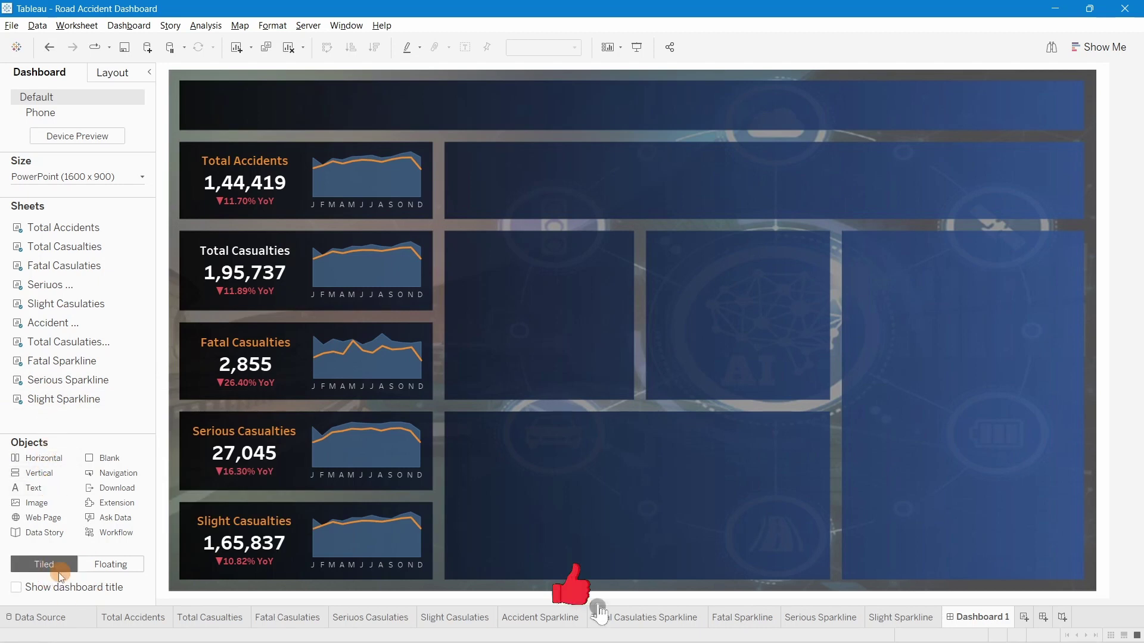
pyautogui.click(107, 566)
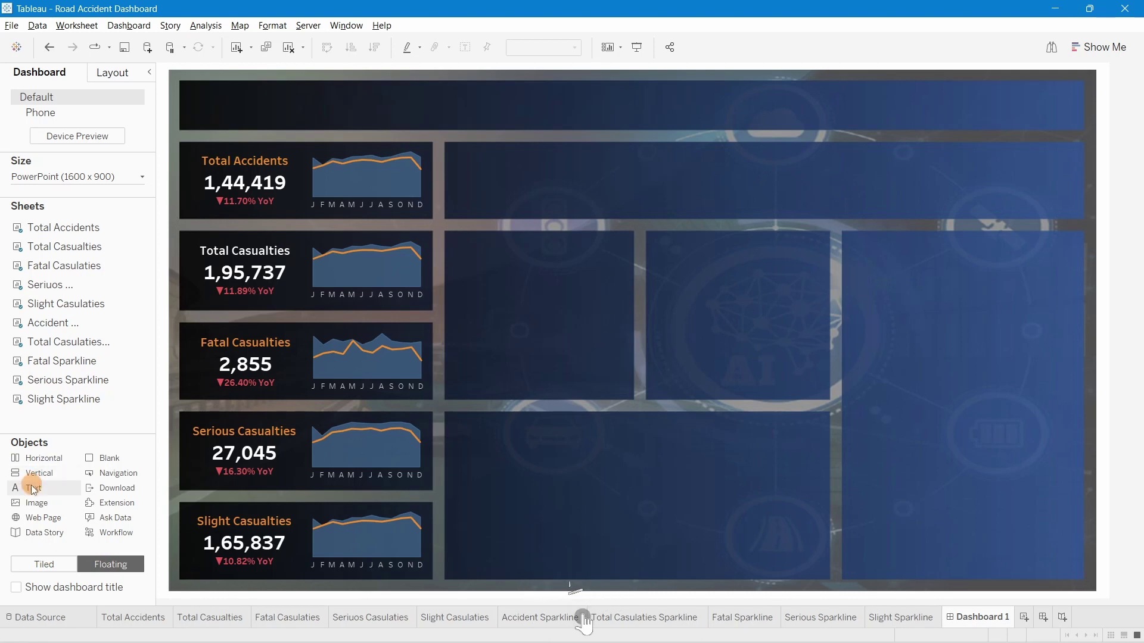
pyautogui.moveTo(33, 488); pyautogui.dragTo(210, 89)
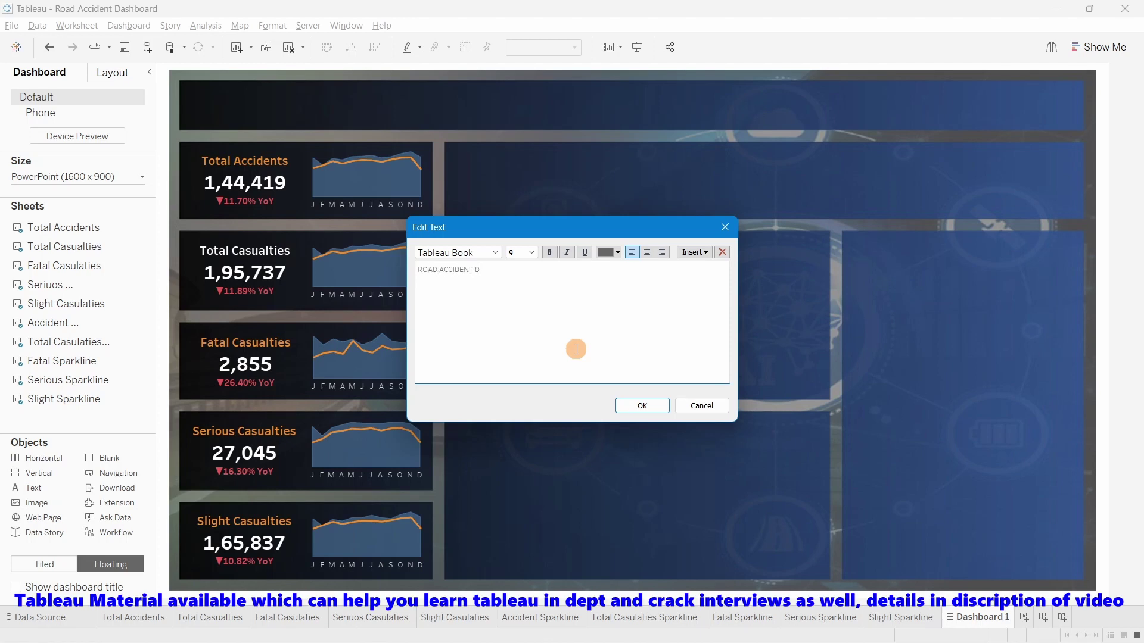
pyautogui.write('ROAD ACCIDENT DASHBOARD')
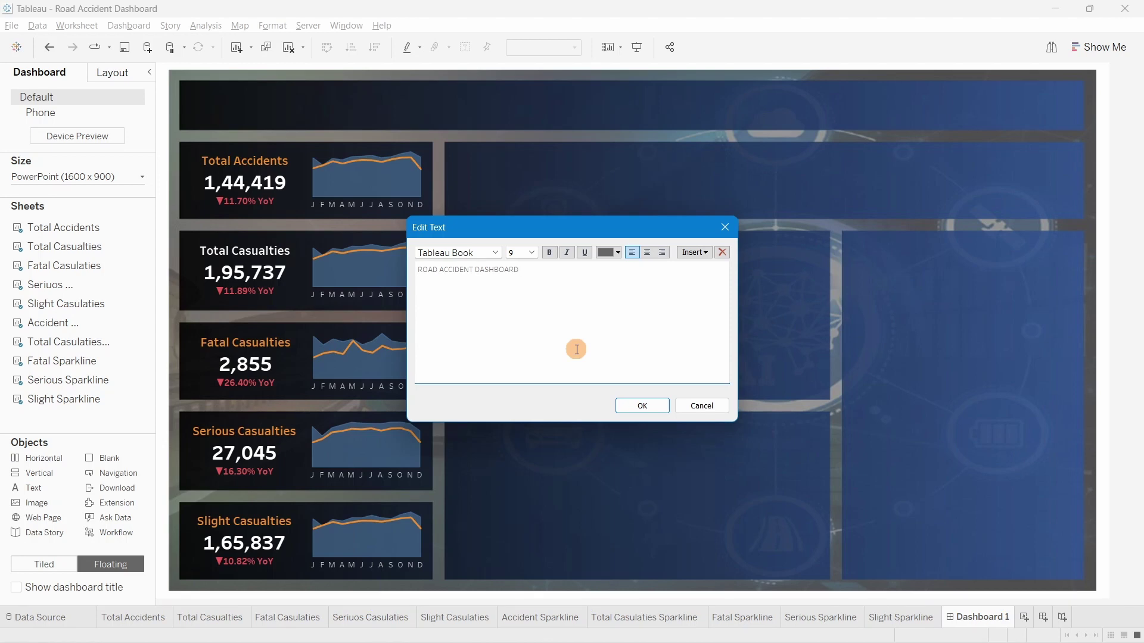
# Format the whole title text as white, size 28, in Tableau Bold, and apply it
pyautogui.hotkey('ctrl', 'a')
pyautogui.click(615, 255)
pyautogui.click(621, 267)
pyautogui.click(530, 252)
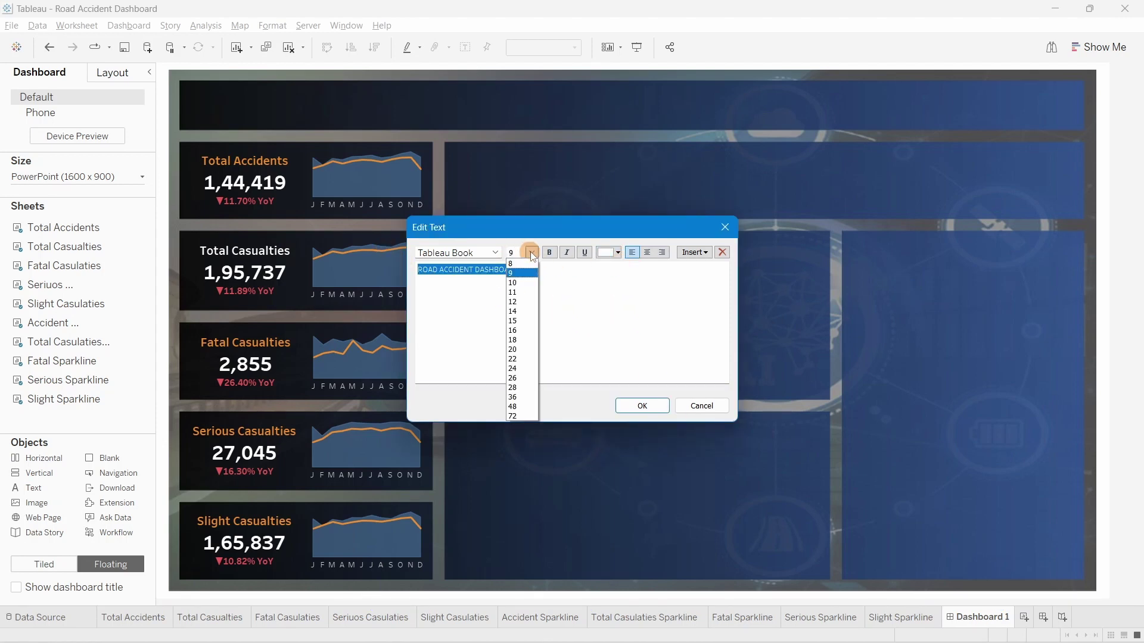
pyautogui.click(517, 387)
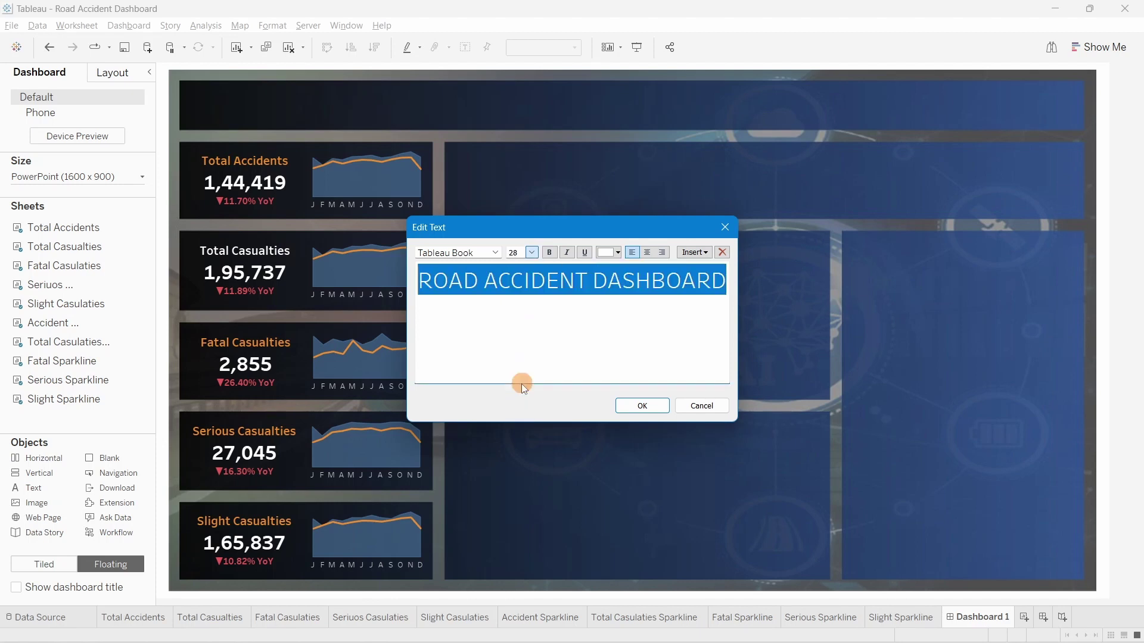
pyautogui.click(500, 249)
pyautogui.click(494, 275)
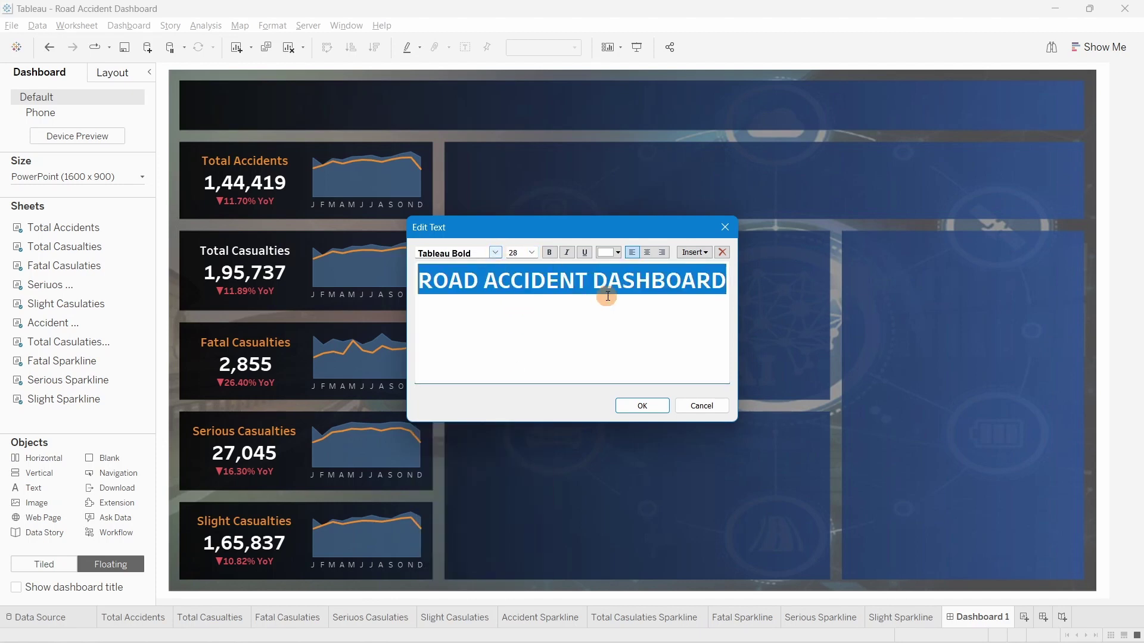
pyautogui.click(653, 405)
# Resize and move the title text object so the full title fits on one line in the header banner
pyautogui.moveTo(526, 129); pyautogui.dragTo(608, 120)
pyautogui.moveTo(452, 90); pyautogui.dragTo(427, 85)
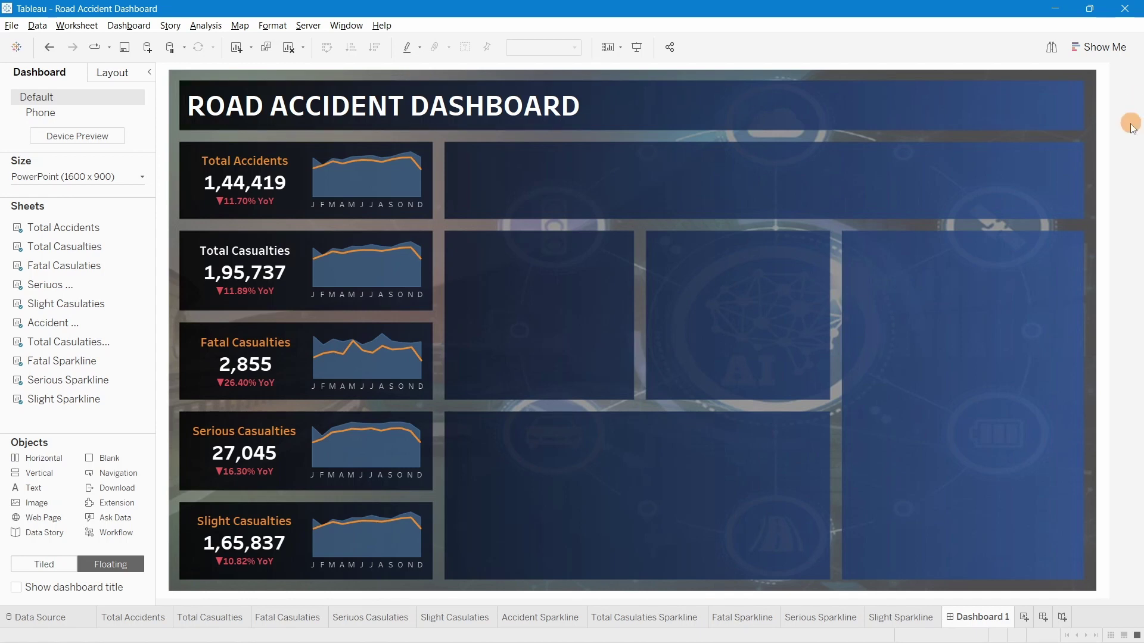
pyautogui.click(612, 625)
pyautogui.click(584, 570)
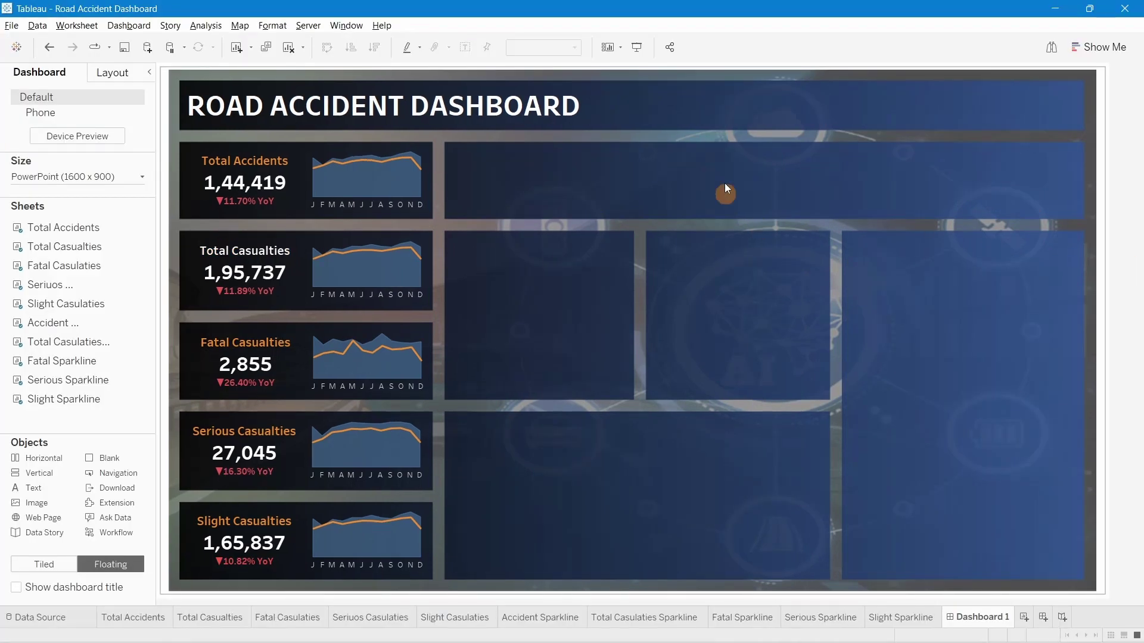
# Create a new worksheet and name it "Vehicel type KPI"
pyautogui.click(1024, 617)
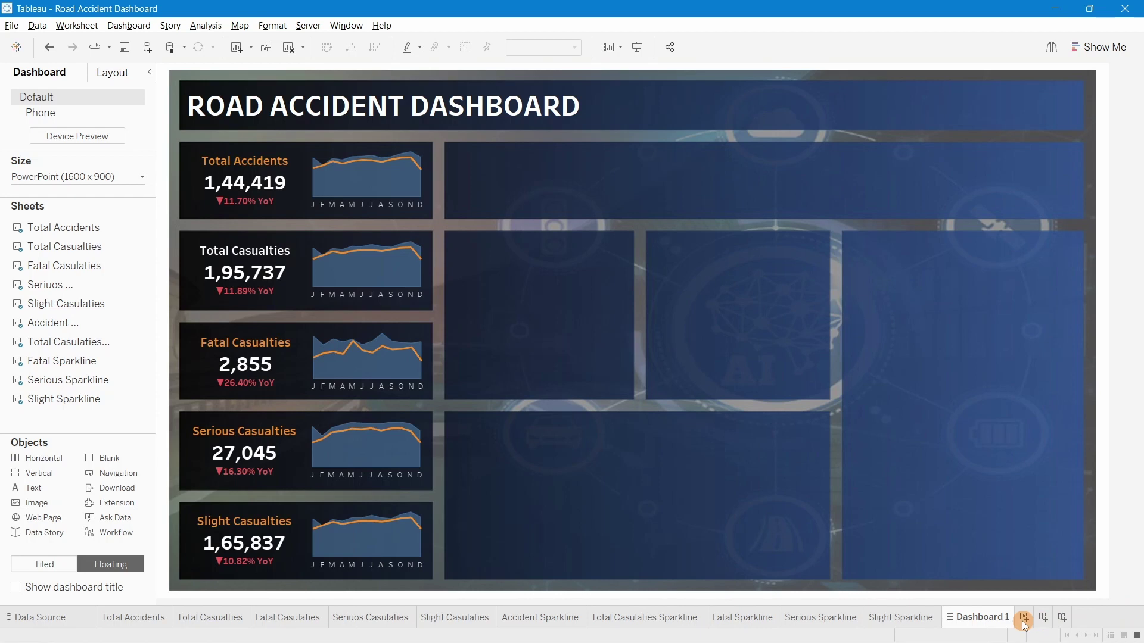
pyautogui.doubleClick(1031, 620)
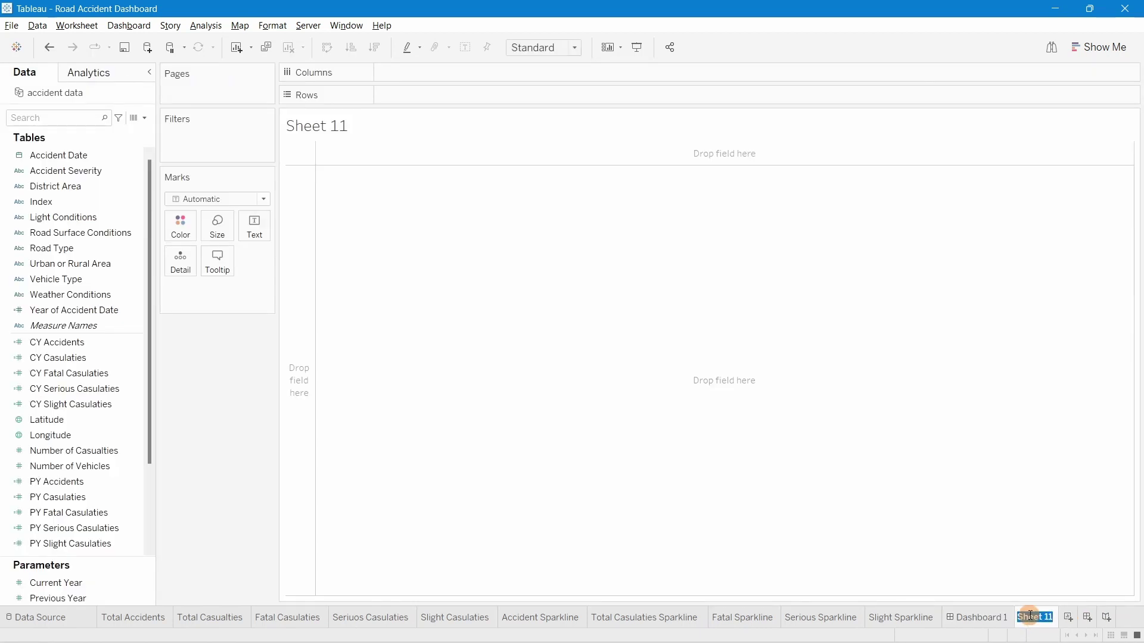
pyautogui.write('Vehicel type')
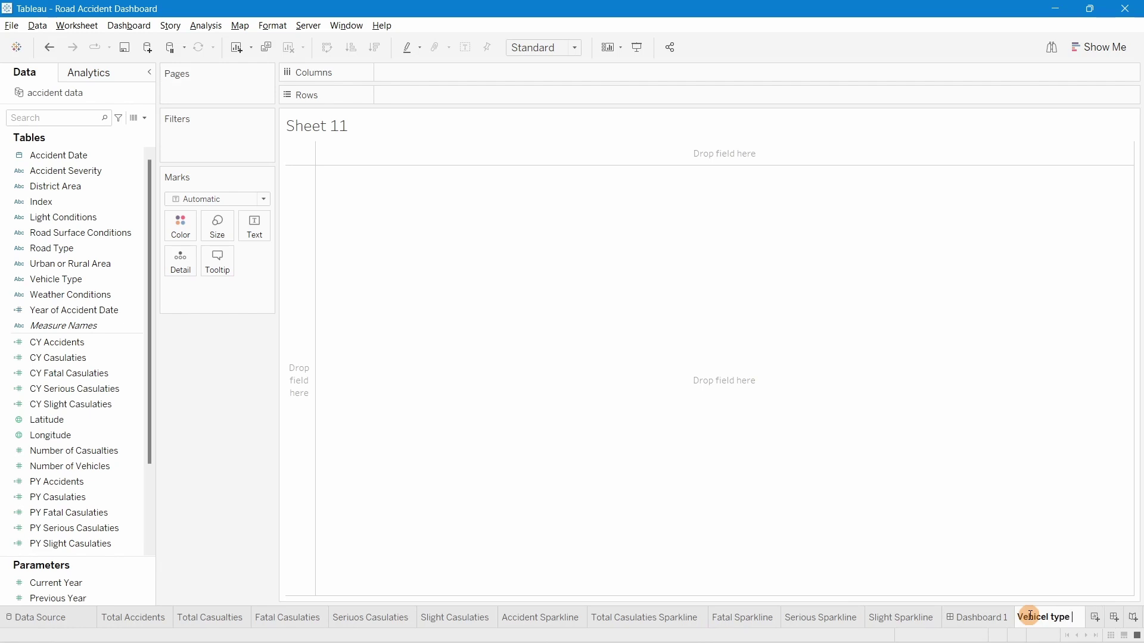
pyautogui.write(' KPI')
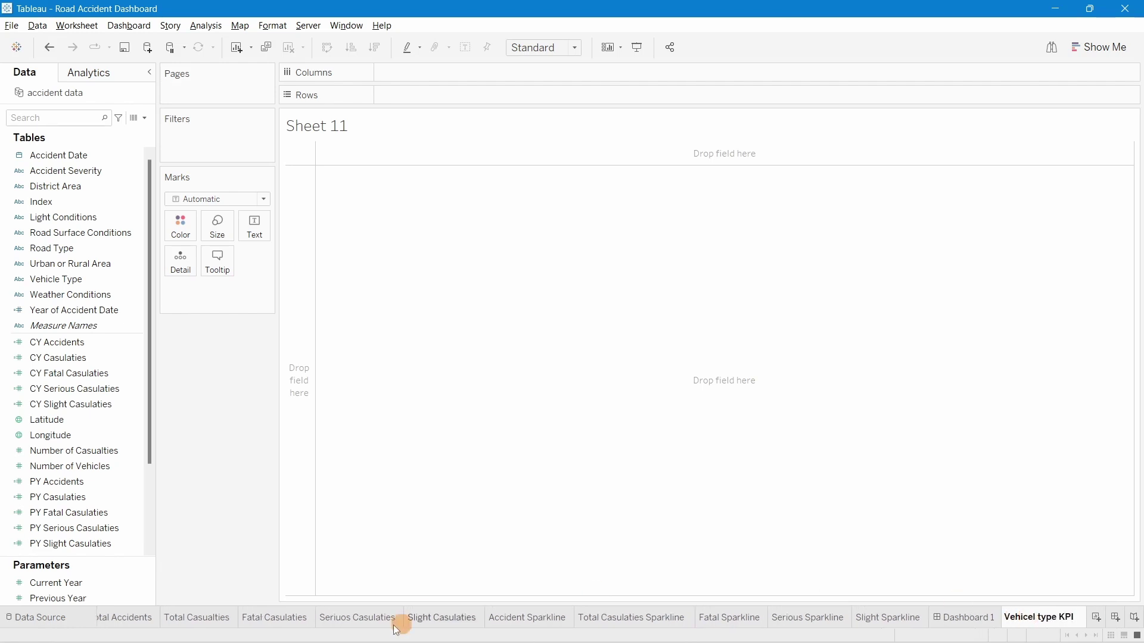
pyautogui.press('Return')
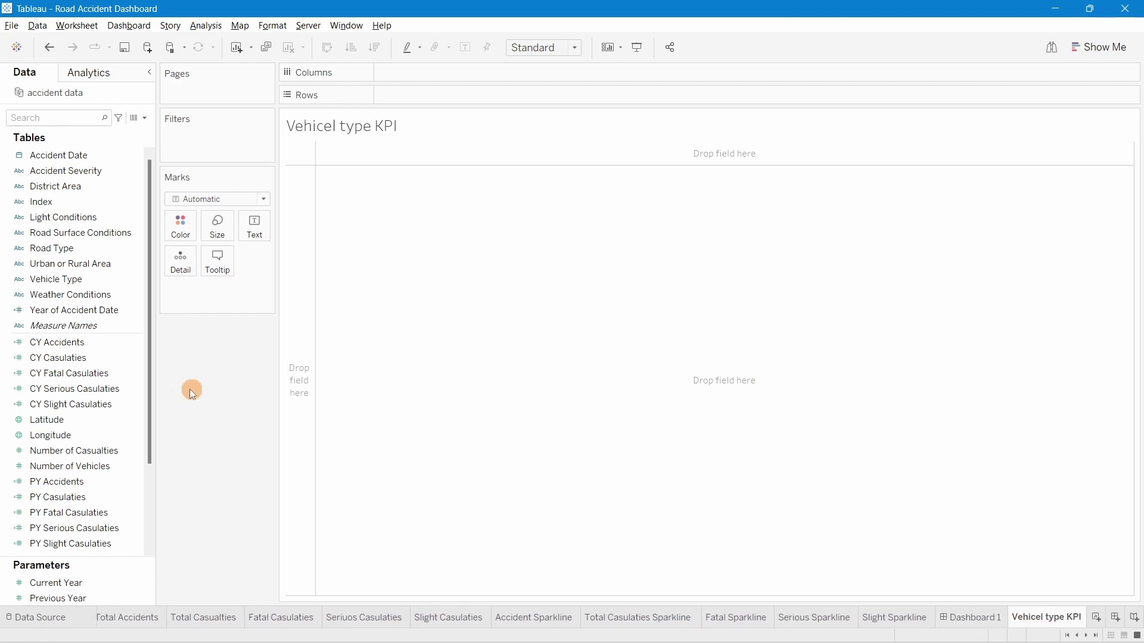
# Place Vehicle Type on Rows and widen its header column so the full vehicle names fit
pyautogui.scroll(-3, 73, 381)
pyautogui.scroll(3, 68, 375)
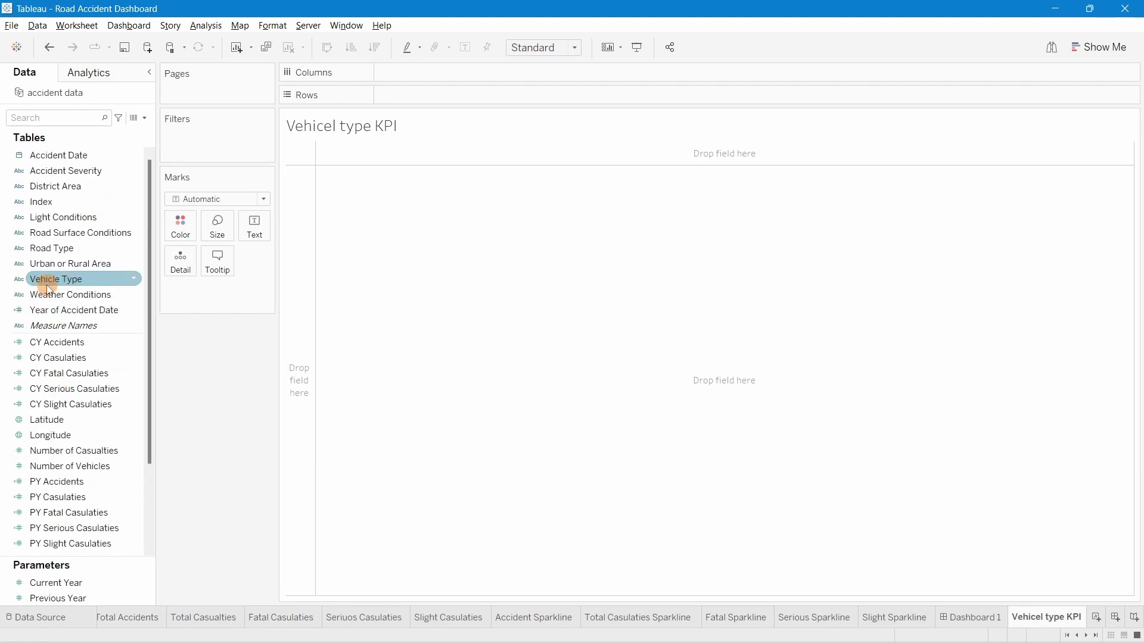
pyautogui.moveTo(41, 278); pyautogui.dragTo(405, 88)
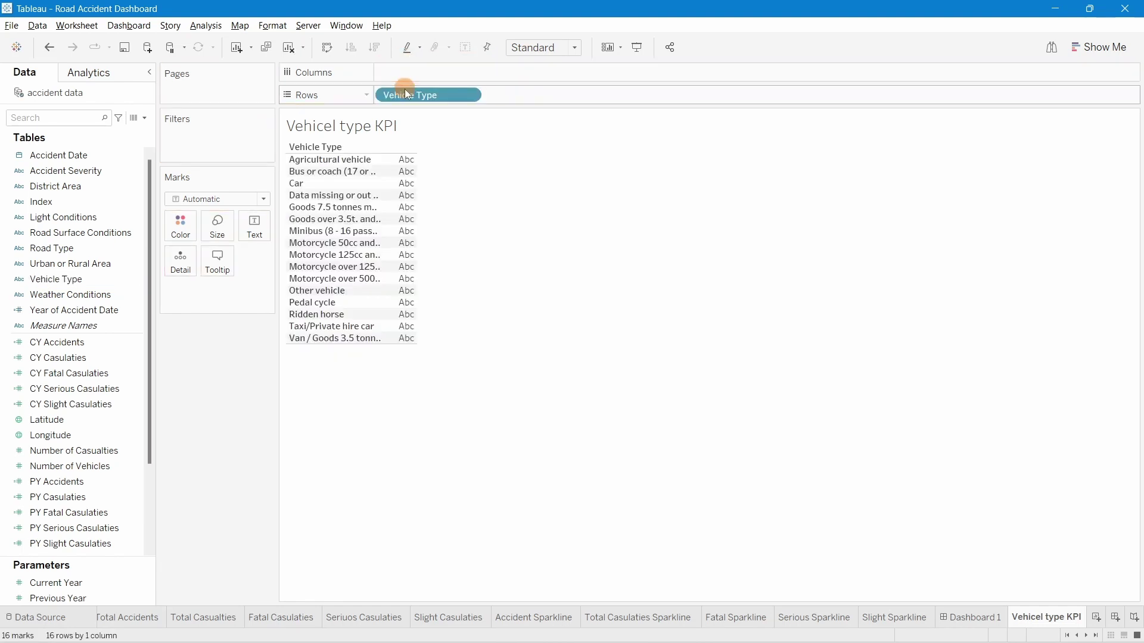
pyautogui.moveTo(441, 212); pyautogui.dragTo(473, 211)
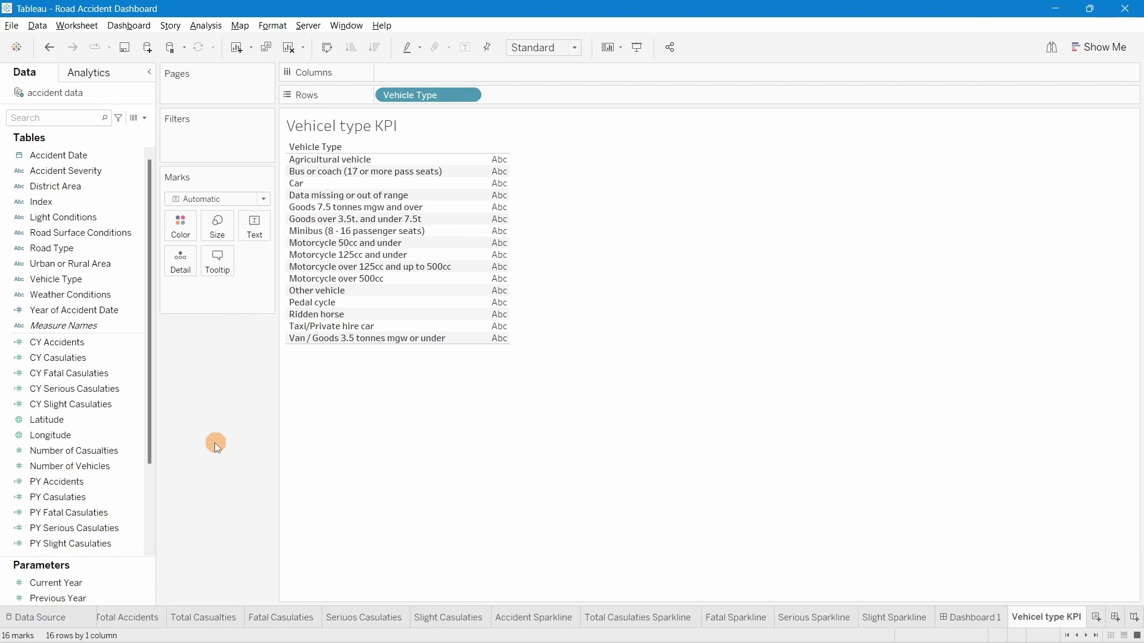
# Start creating a group from the Vehicle Type field and move the group dialog clear of the vehicle list
pyautogui.click(123, 294)
pyautogui.click(81, 280)
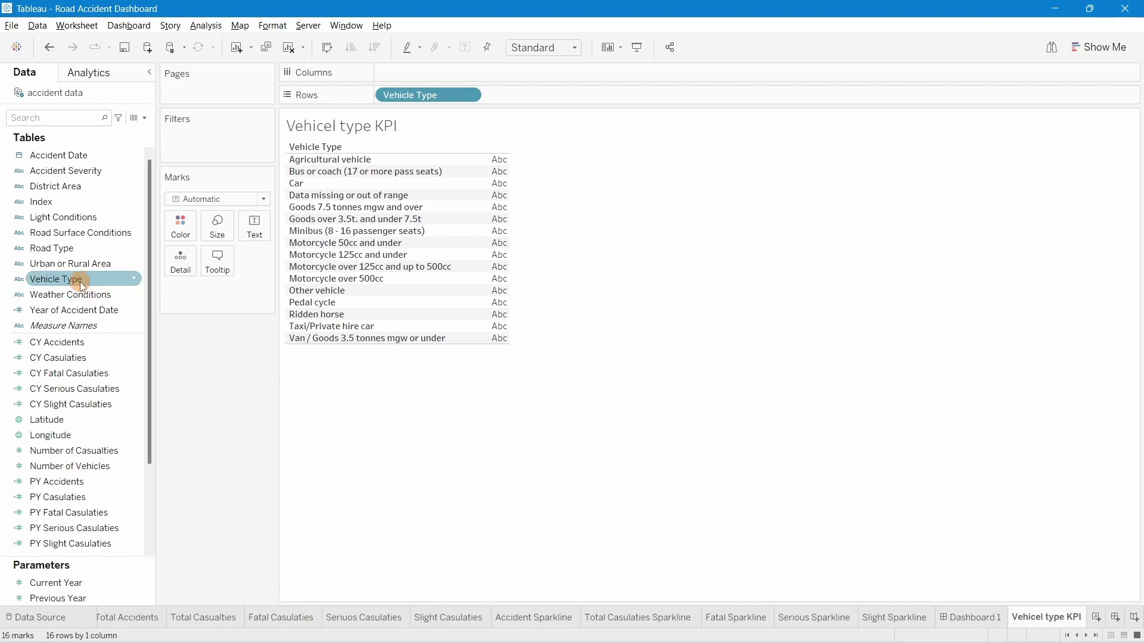
pyautogui.rightClick(70, 278)
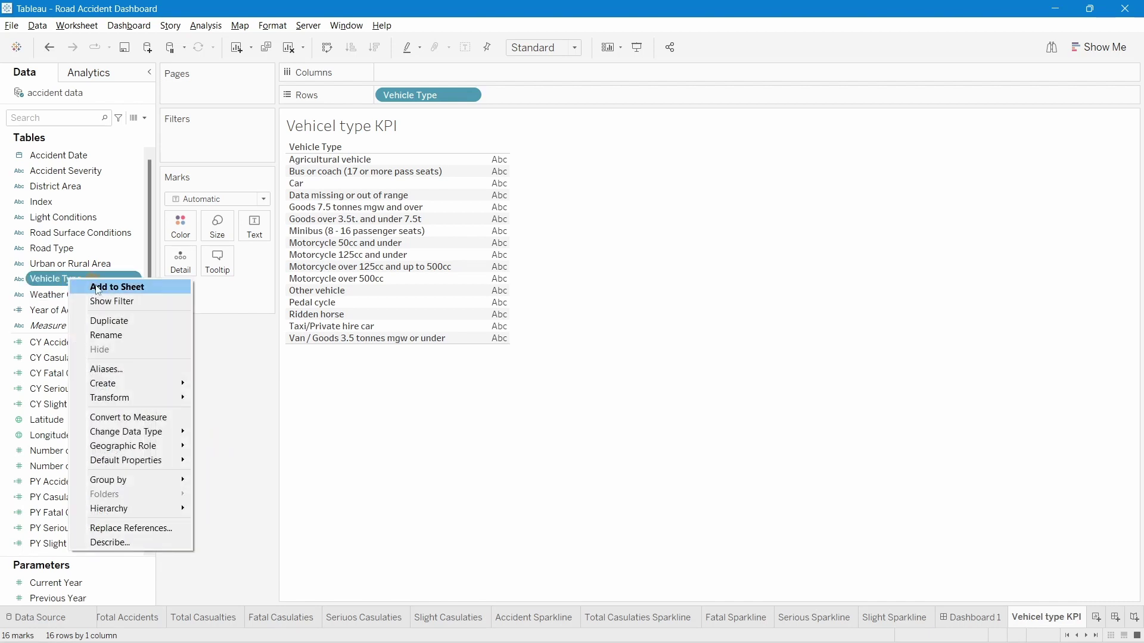
pyautogui.moveTo(138, 384)
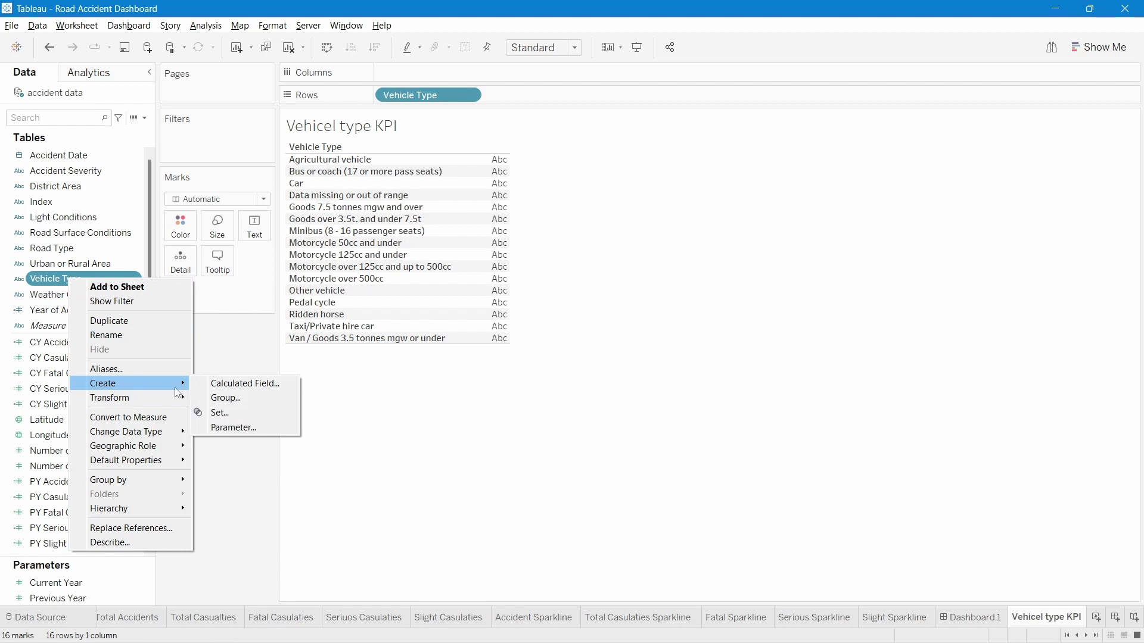
pyautogui.click(230, 398)
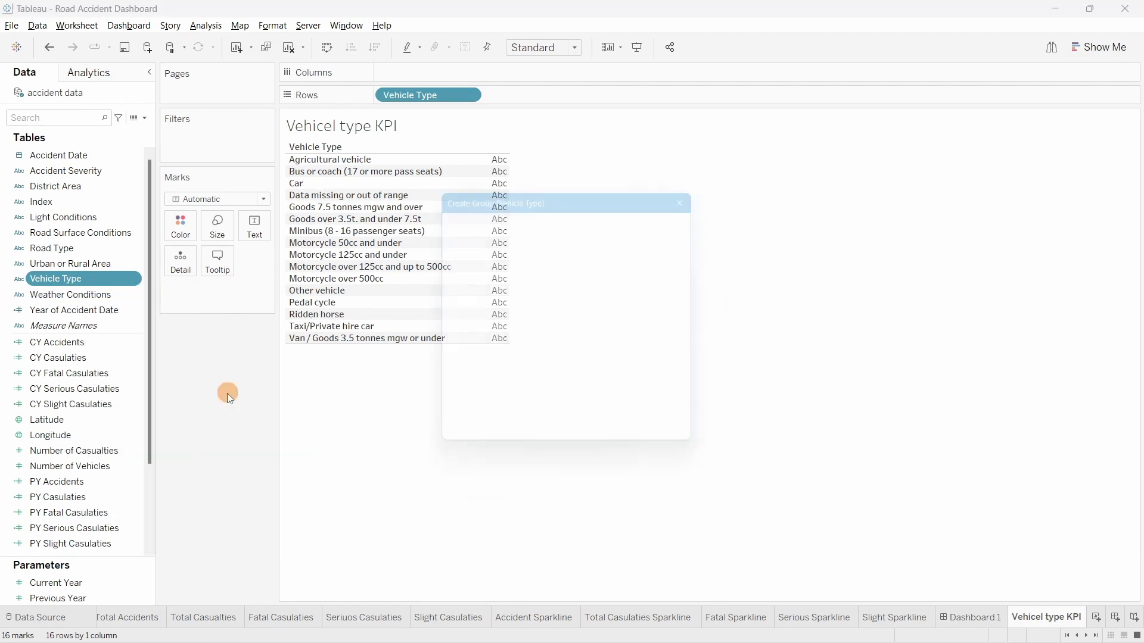
pyautogui.moveTo(602, 187); pyautogui.dragTo(766, 117)
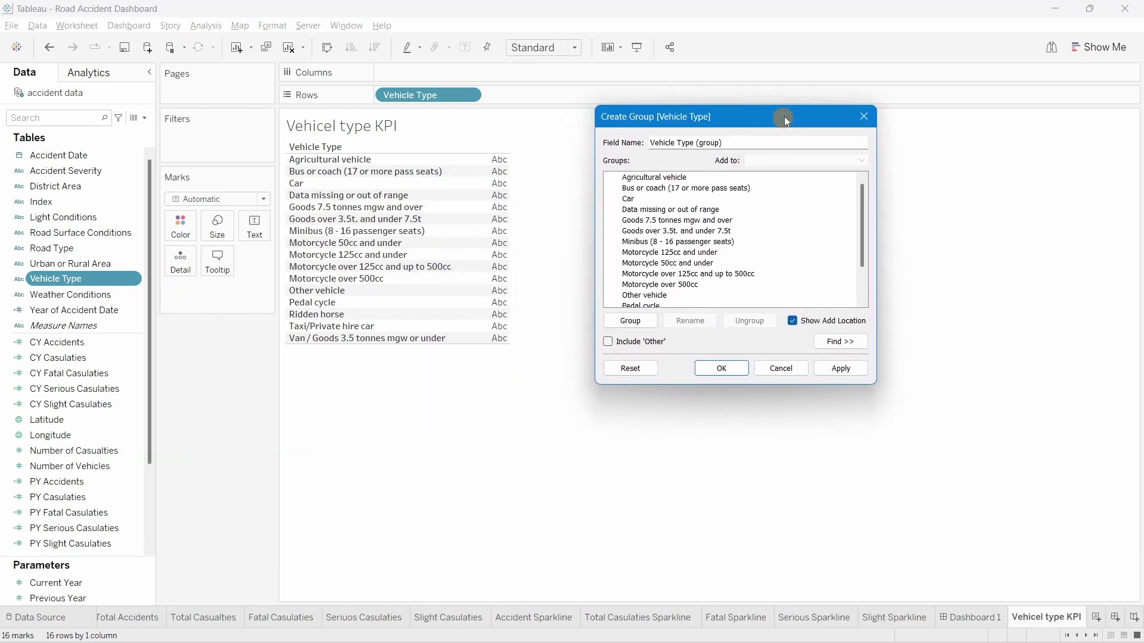
# Group the four motorcycle categories, from 50cc and under to over 500cc, and name the group "Motorcycle"
pyautogui.click(743, 253)
pyautogui.scroll(-1, 744, 253)
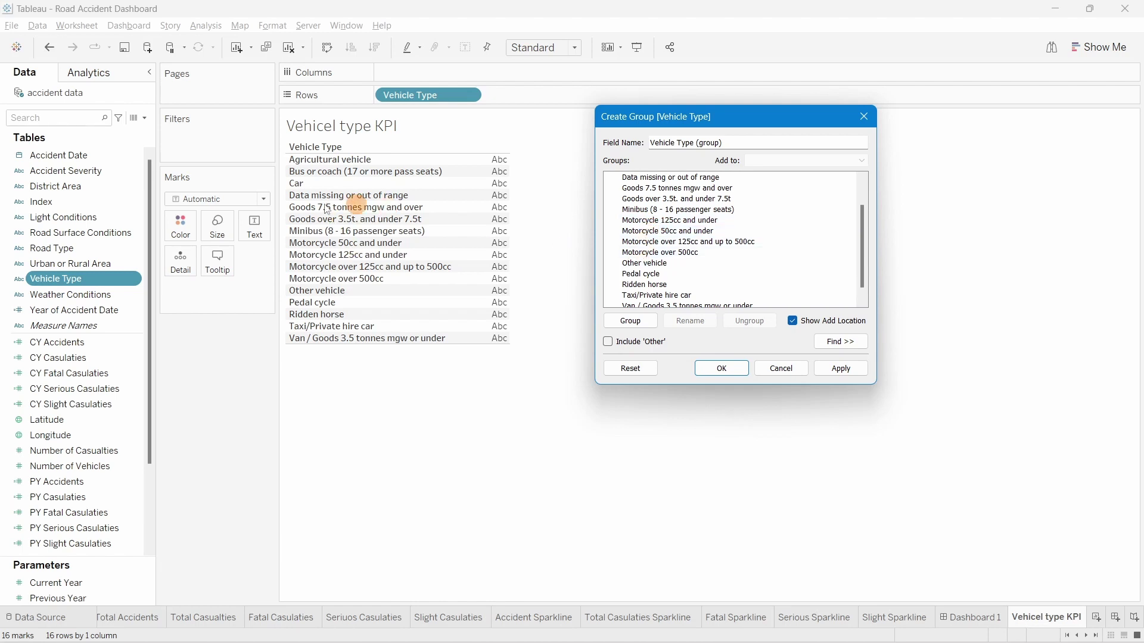
pyautogui.click(648, 222)
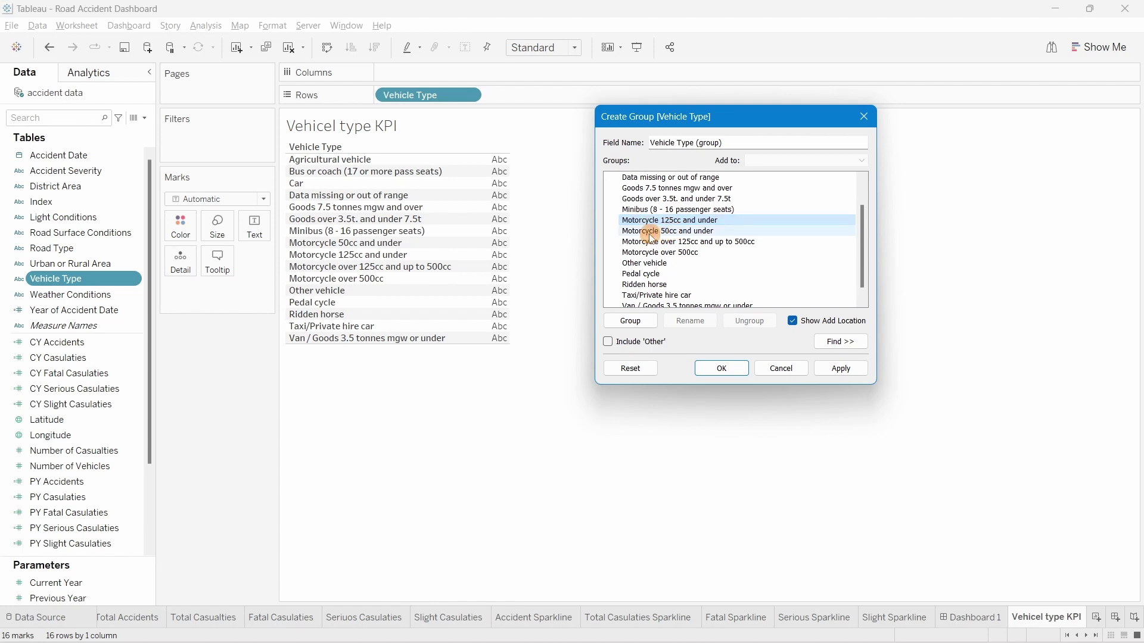
pyautogui.keyDown('ctrl'); pyautogui.click(646, 231); pyautogui.keyUp('ctrl')
pyautogui.keyDown('ctrl'); pyautogui.click(645, 242); pyautogui.keyUp('ctrl')
pyautogui.keyDown('ctrl'); pyautogui.click(685, 252); pyautogui.keyUp('ctrl')
pyautogui.click(622, 322)
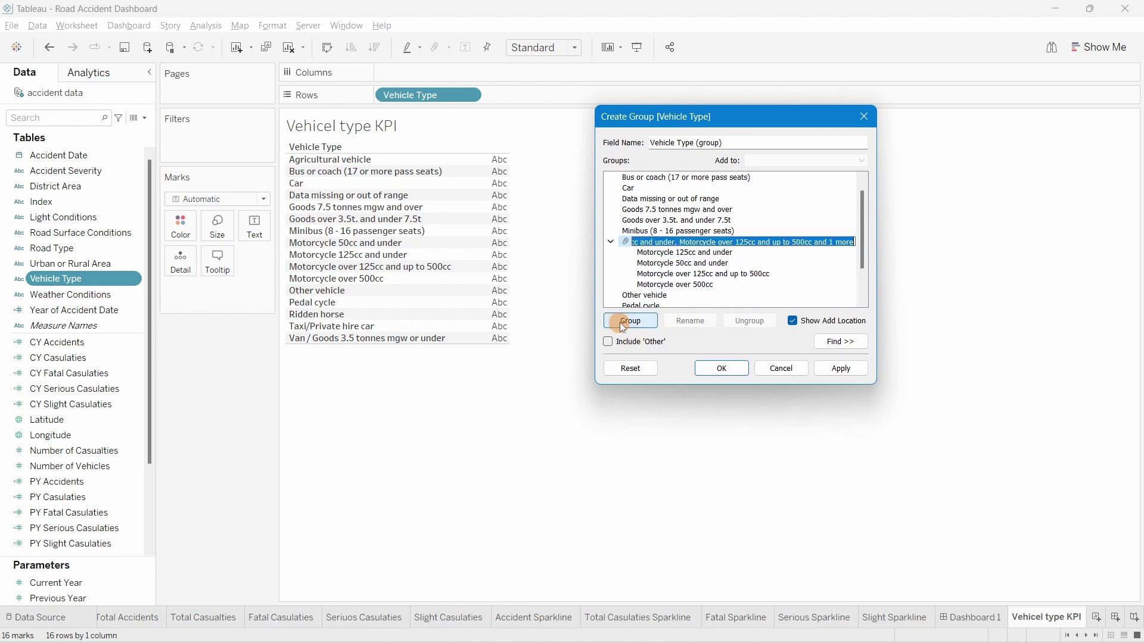
pyautogui.write('Mot')
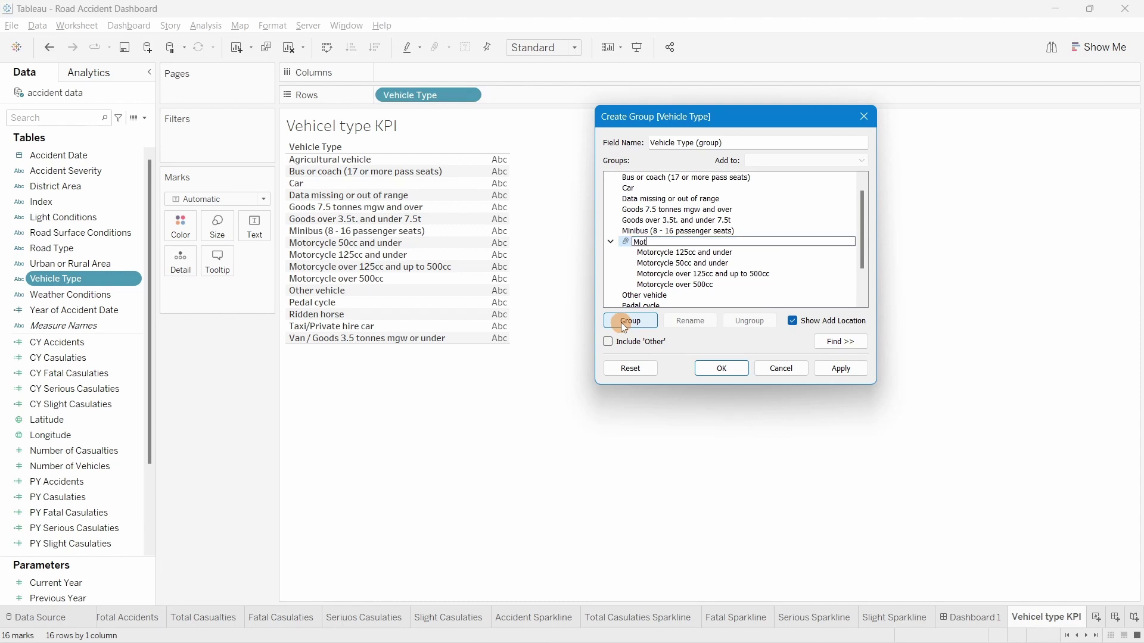
pyautogui.write('orcycle')
pyautogui.click(733, 274)
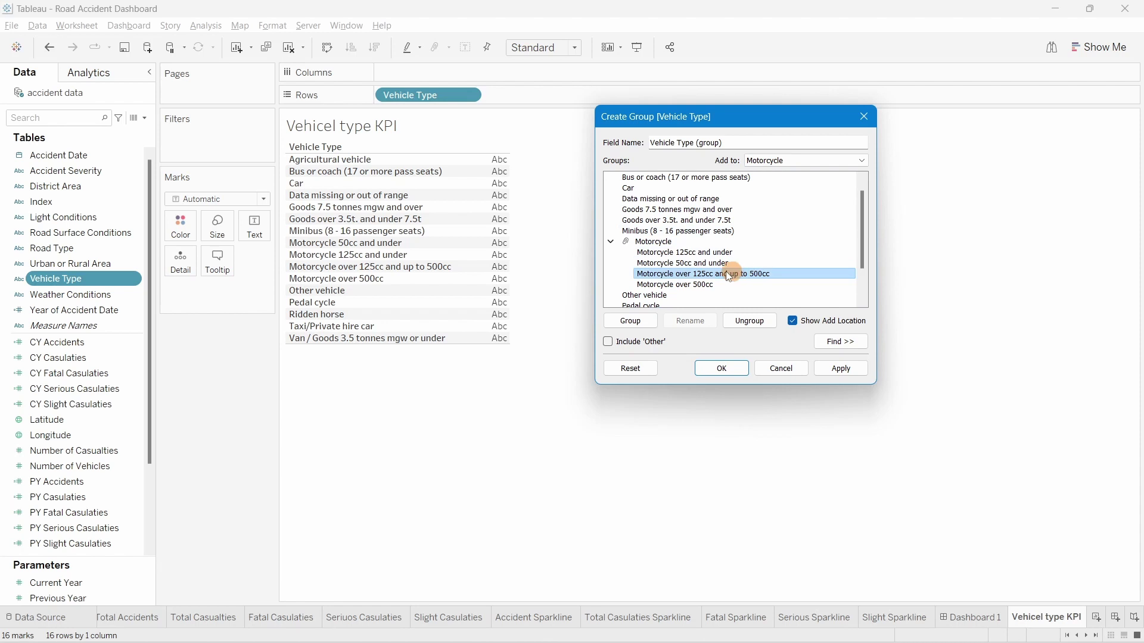
# Group "Bus or coach (17 or more pass seats)" with "Minibus (8 - 16 passenger seats)" and name the group "Bus"
pyautogui.scroll(1, 662, 266)
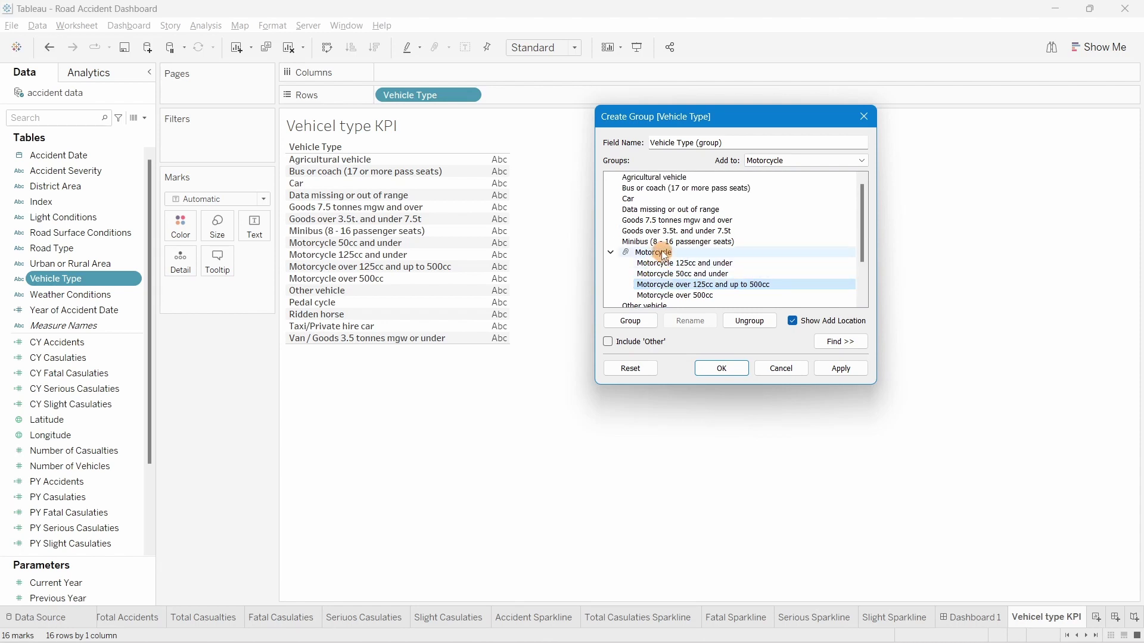
pyautogui.scroll(-5, 727, 262)
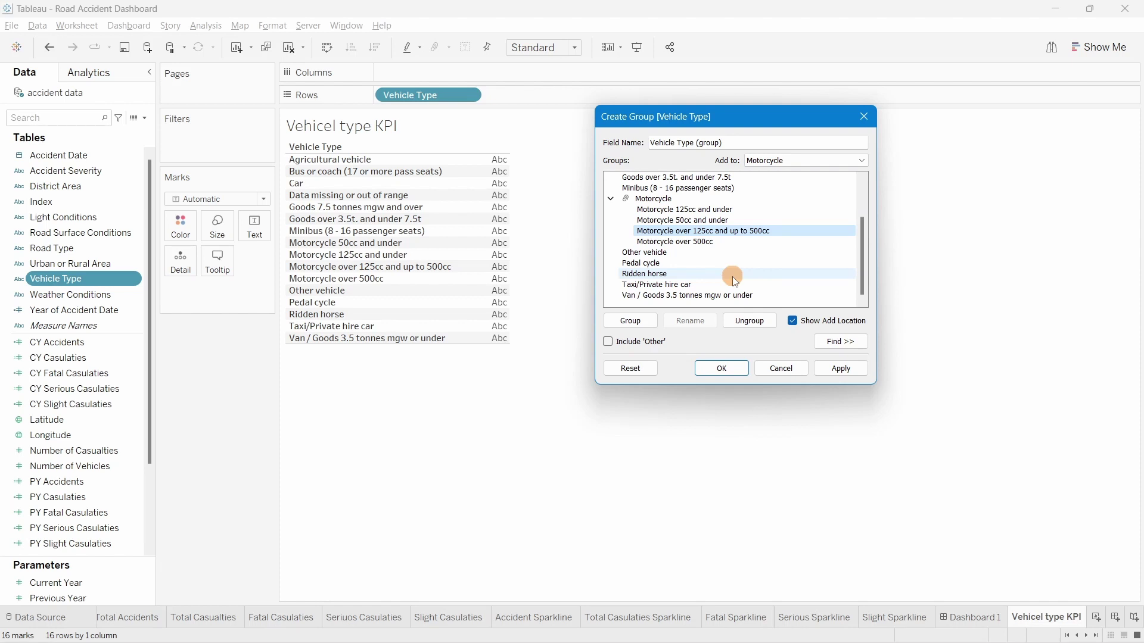
pyautogui.scroll(5, 734, 277)
pyautogui.scroll(-1, 702, 248)
pyautogui.scroll(1, 679, 215)
pyautogui.click(661, 189)
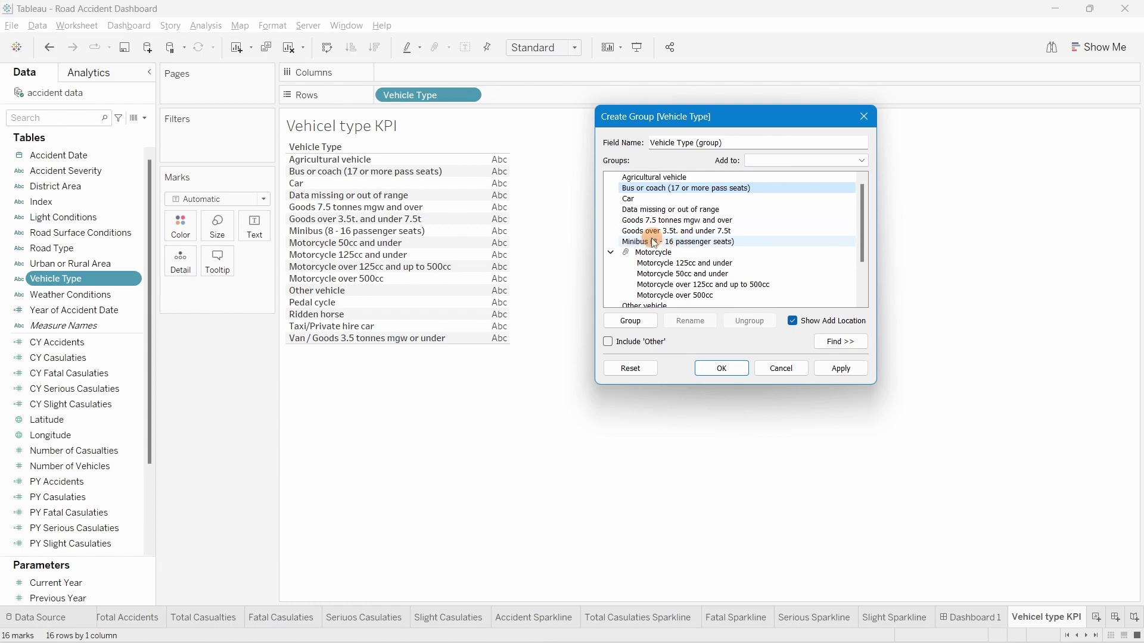
pyautogui.keyDown('ctrl'); pyautogui.click(629, 241); pyautogui.keyUp('ctrl')
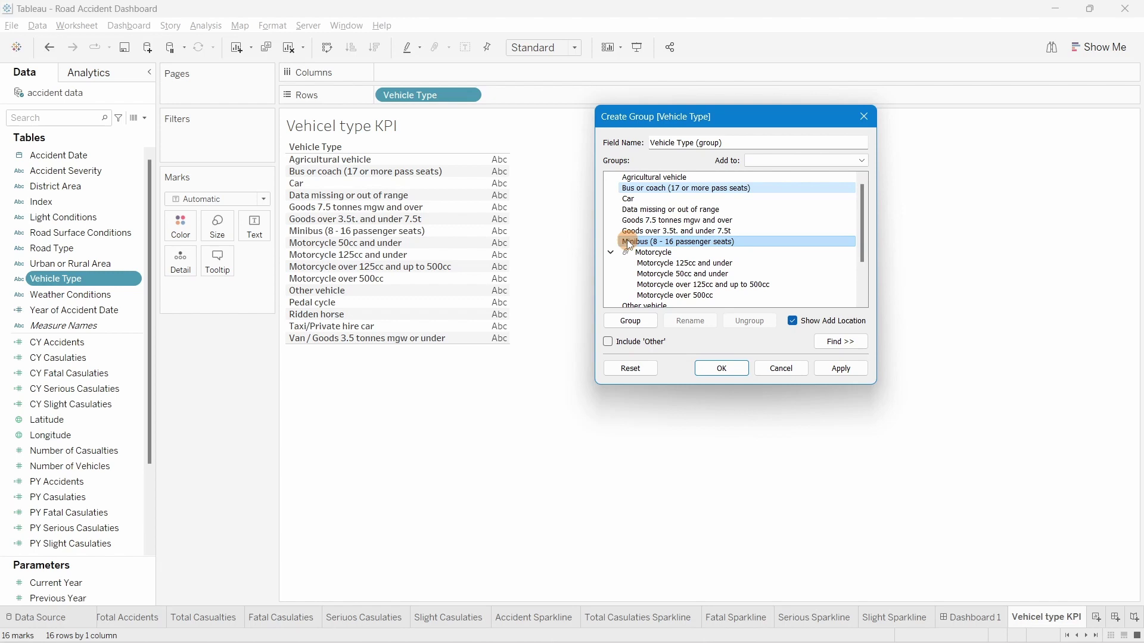
pyautogui.click(641, 326)
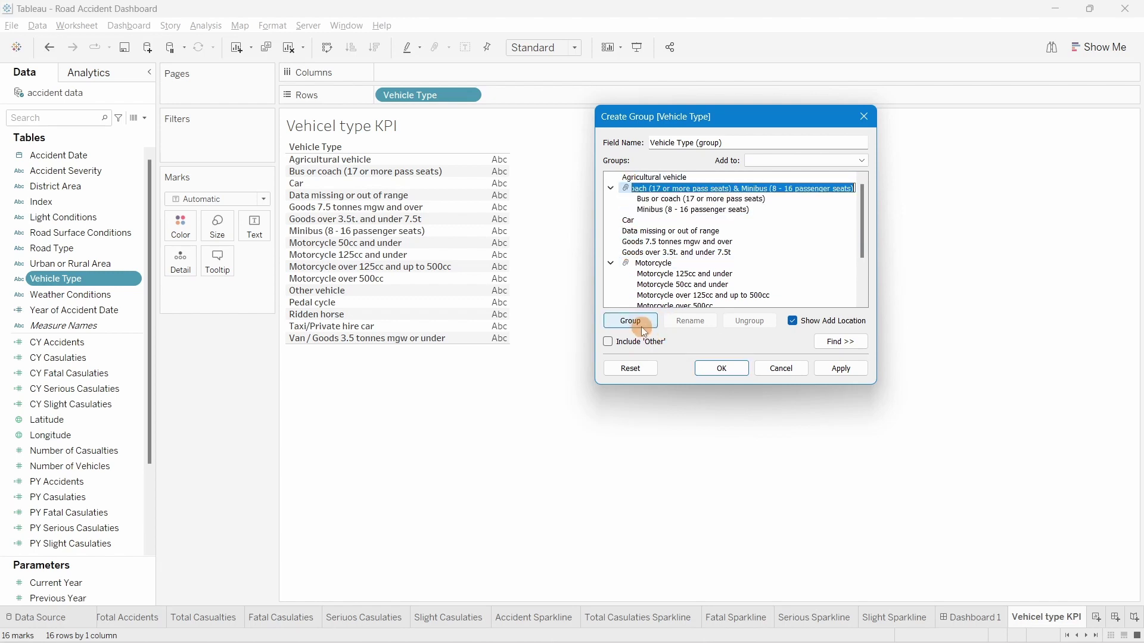
pyautogui.write('Bus')
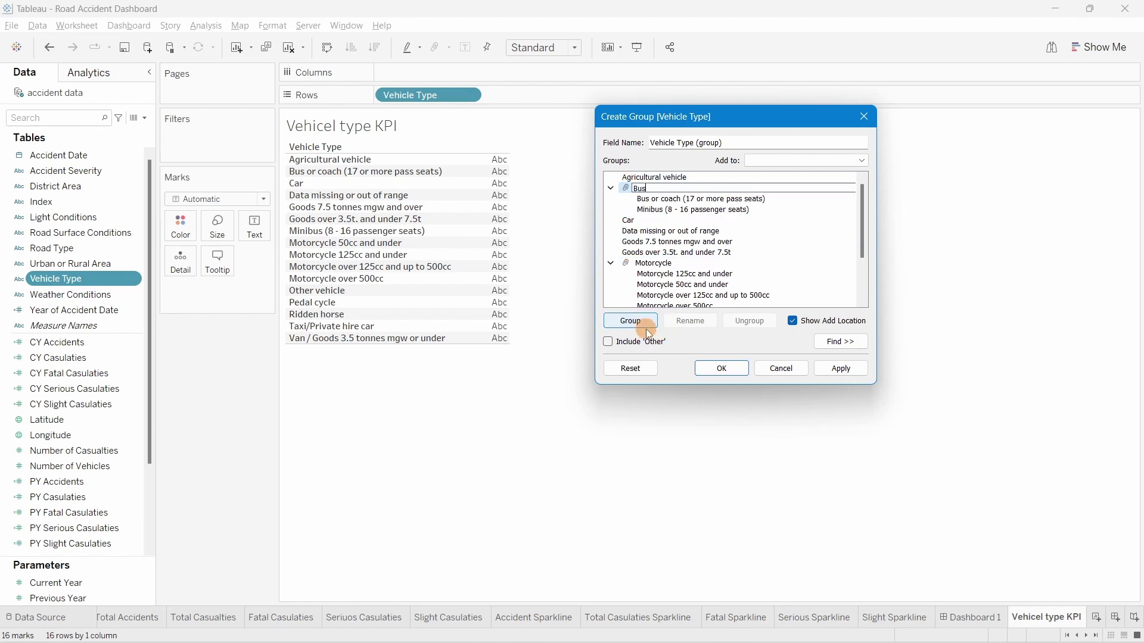
pyautogui.click(729, 267)
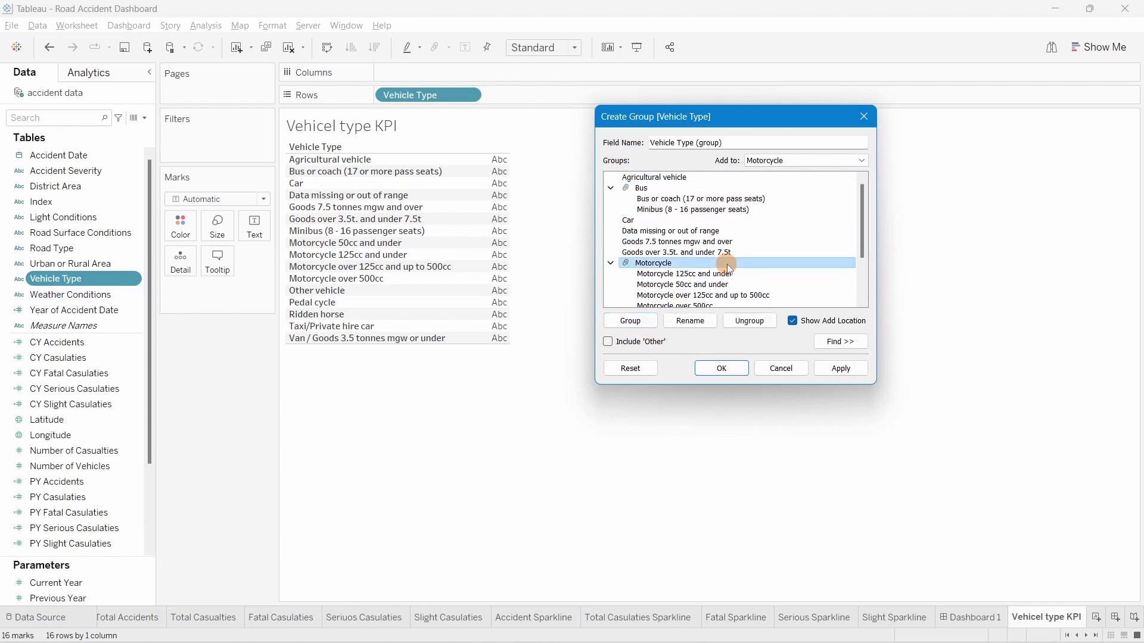
# Group "Car" with "Taxi/Private hire car" and name the group "Car"
pyautogui.click(629, 219)
pyautogui.scroll(-1, 647, 229)
pyautogui.scroll(-1, 648, 231)
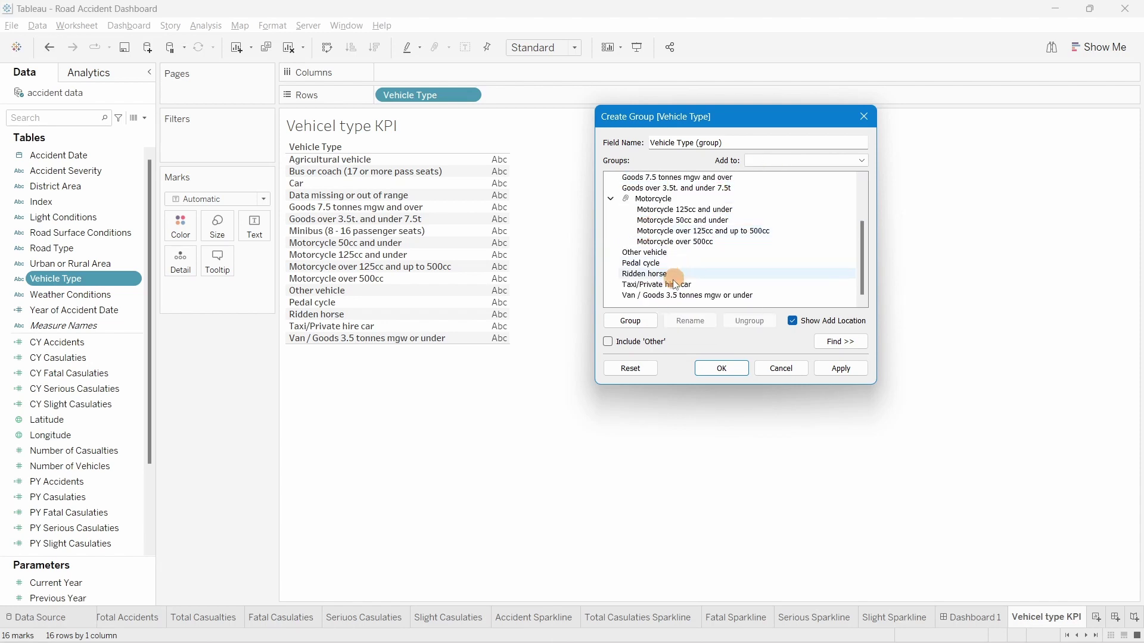
pyautogui.scroll(1, 668, 287)
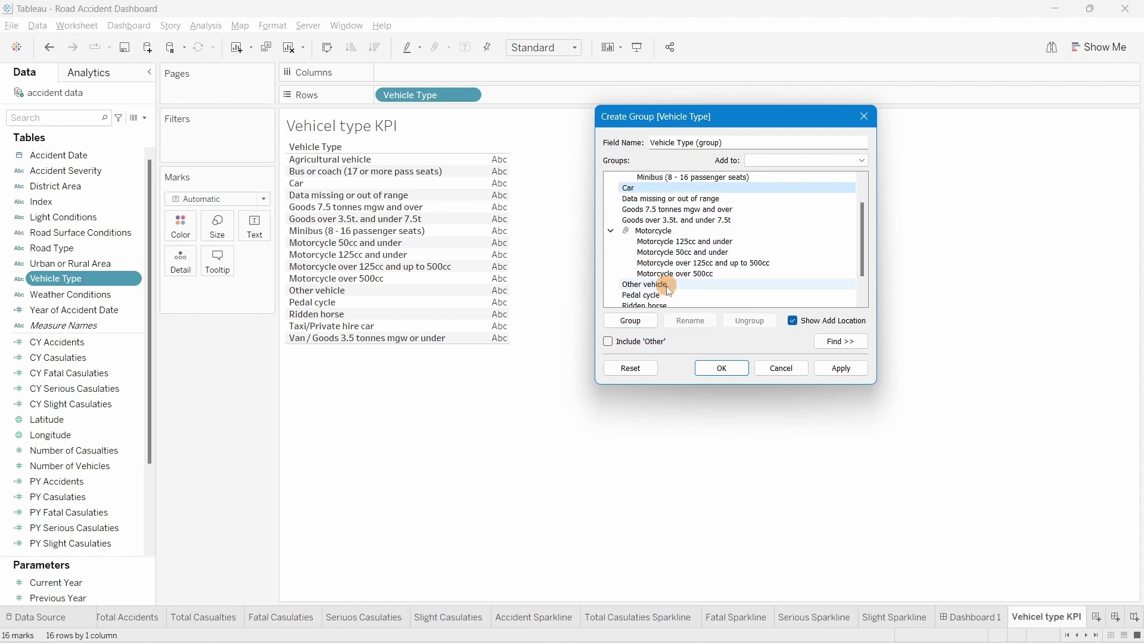
pyautogui.scroll(-1, 668, 290)
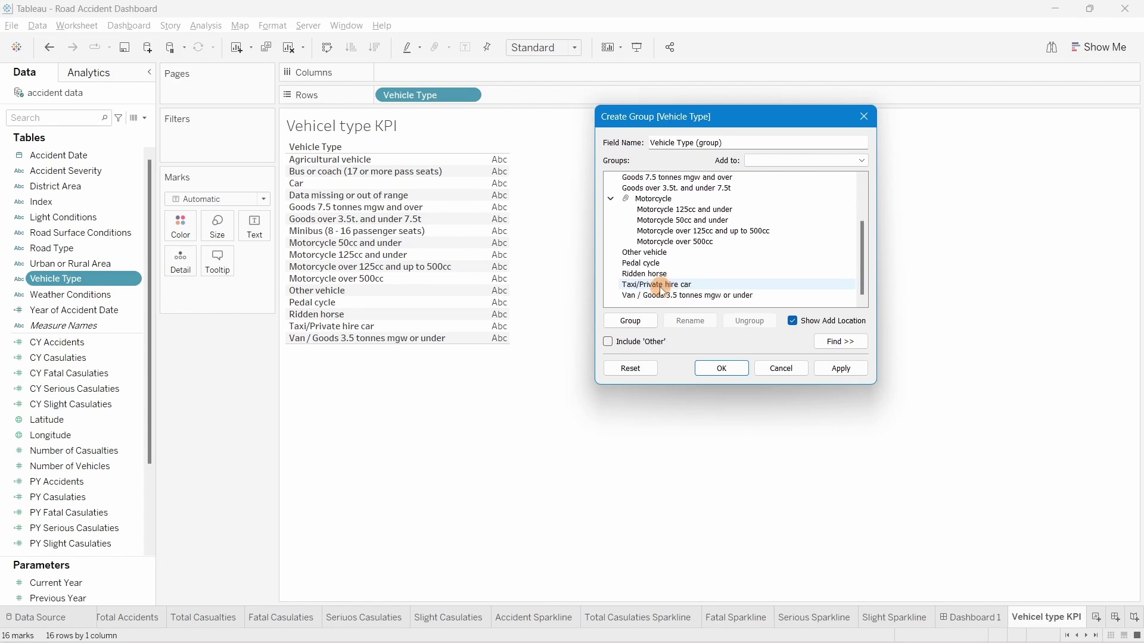
pyautogui.keyDown('ctrl'); pyautogui.click(654, 285); pyautogui.keyUp('ctrl')
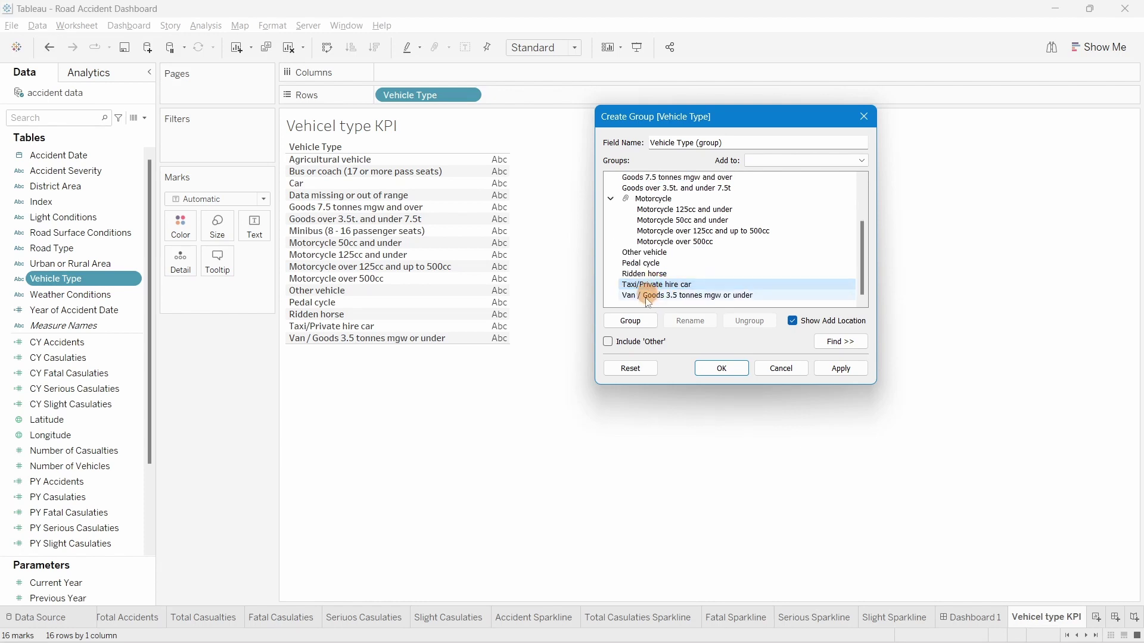
pyautogui.click(632, 321)
pyautogui.write('Car')
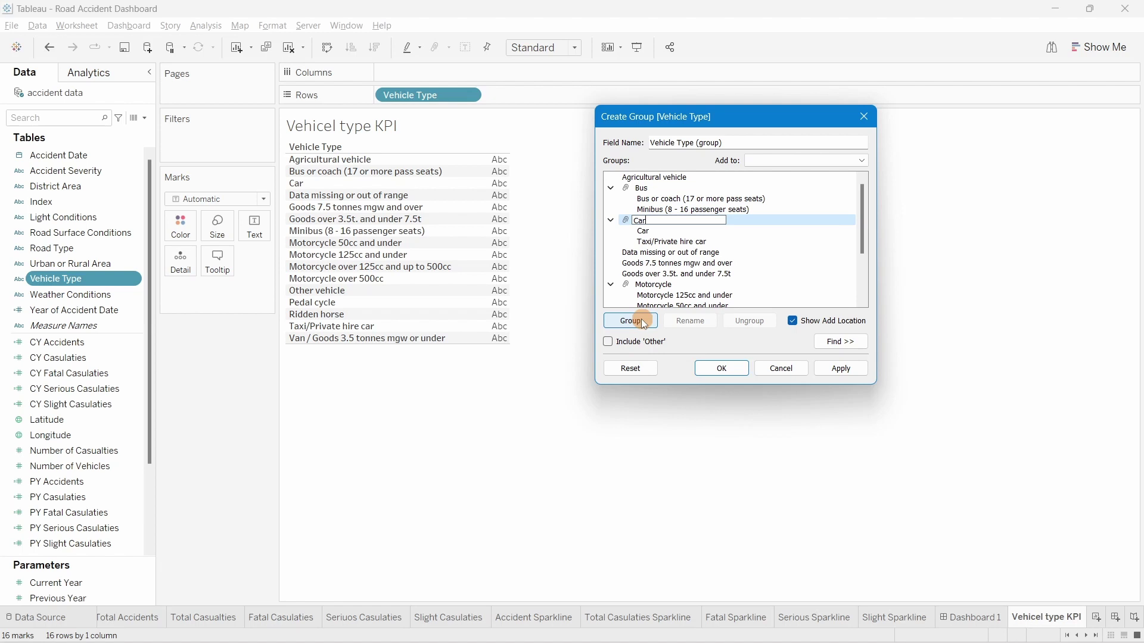
# Group "Goods 7.5 tonnes mgw and over", "Goods over 3.5t. and under 7.5t" and "Van / Goods 3.5 tonnes mgw or under" under the name "Van"
pyautogui.click(742, 264)
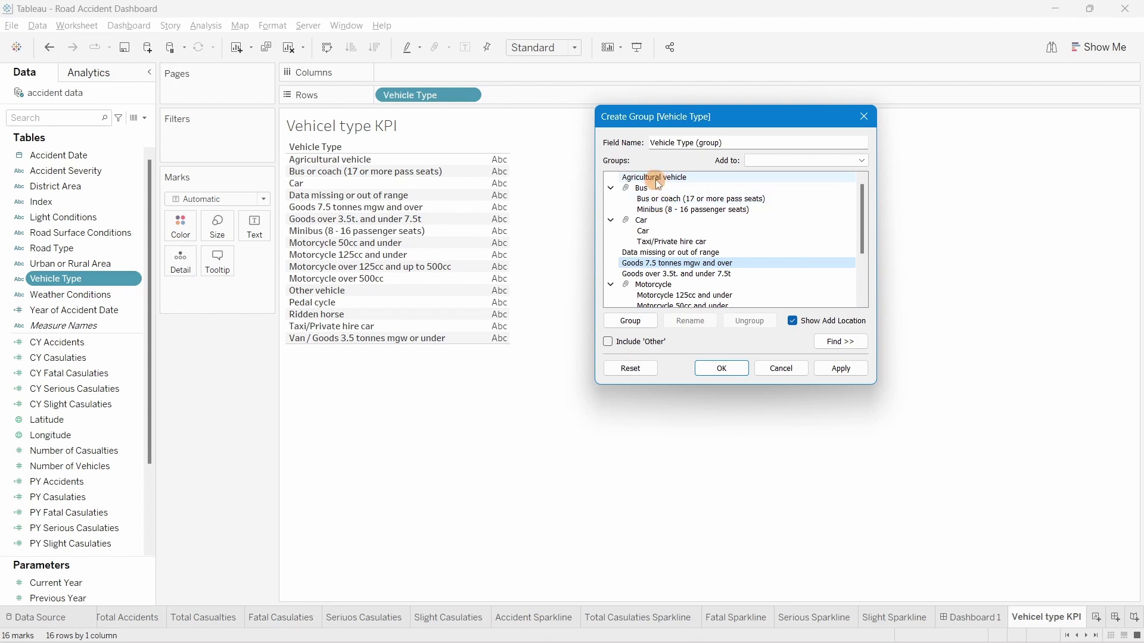
pyautogui.scroll(-3, 676, 292)
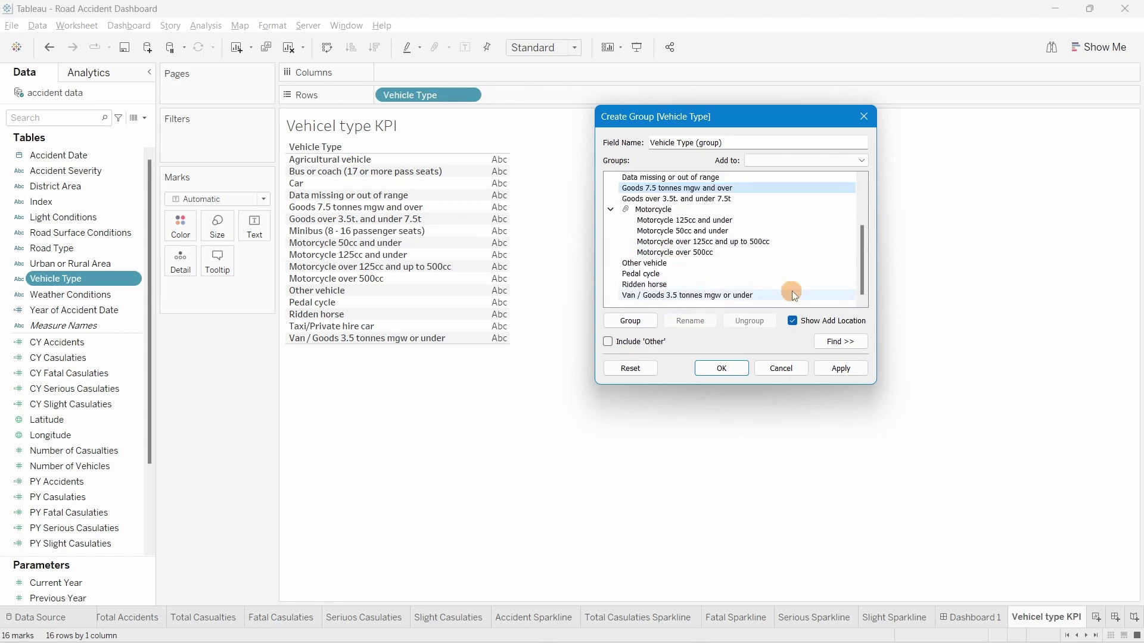
pyautogui.scroll(3, 727, 278)
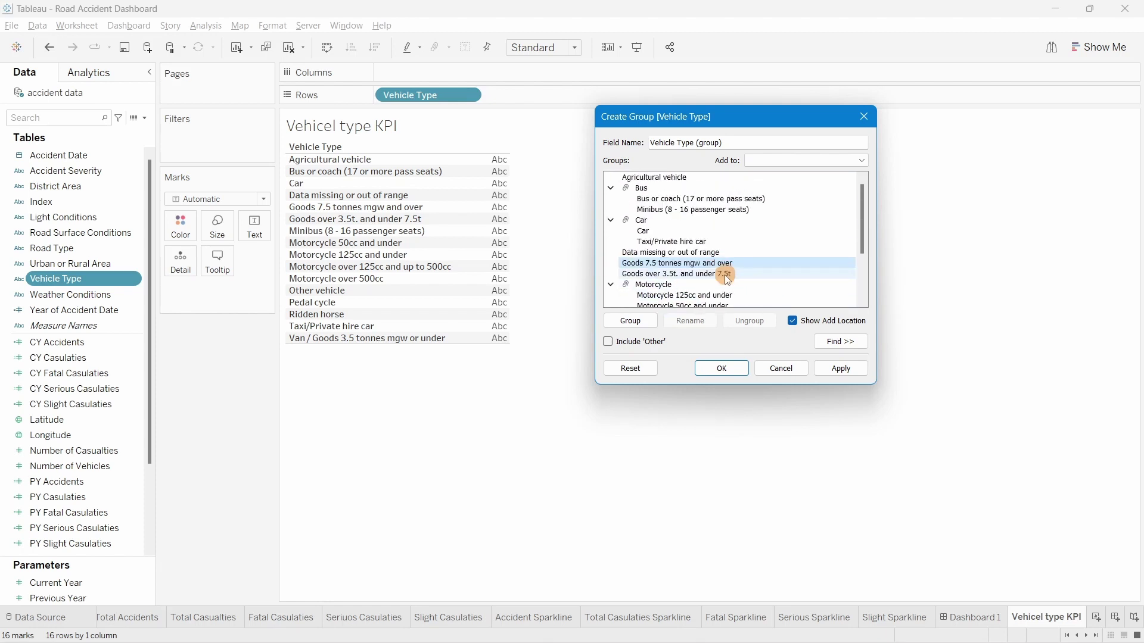
pyautogui.scroll(-2, 726, 278)
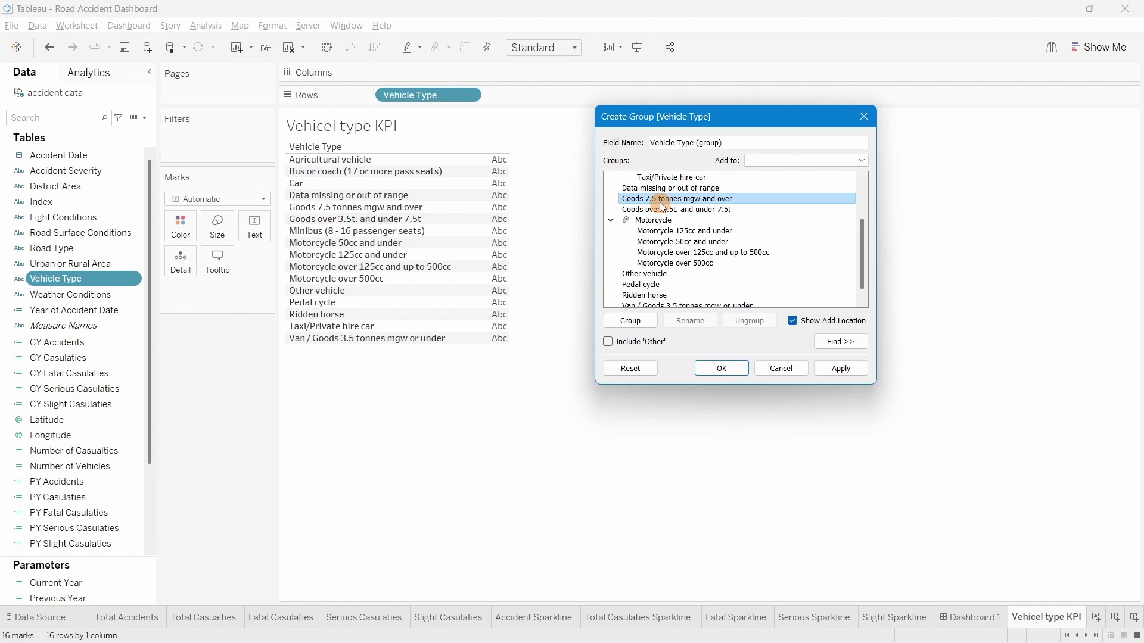
pyautogui.keyDown('ctrl'); pyautogui.click(625, 210); pyautogui.keyUp('ctrl')
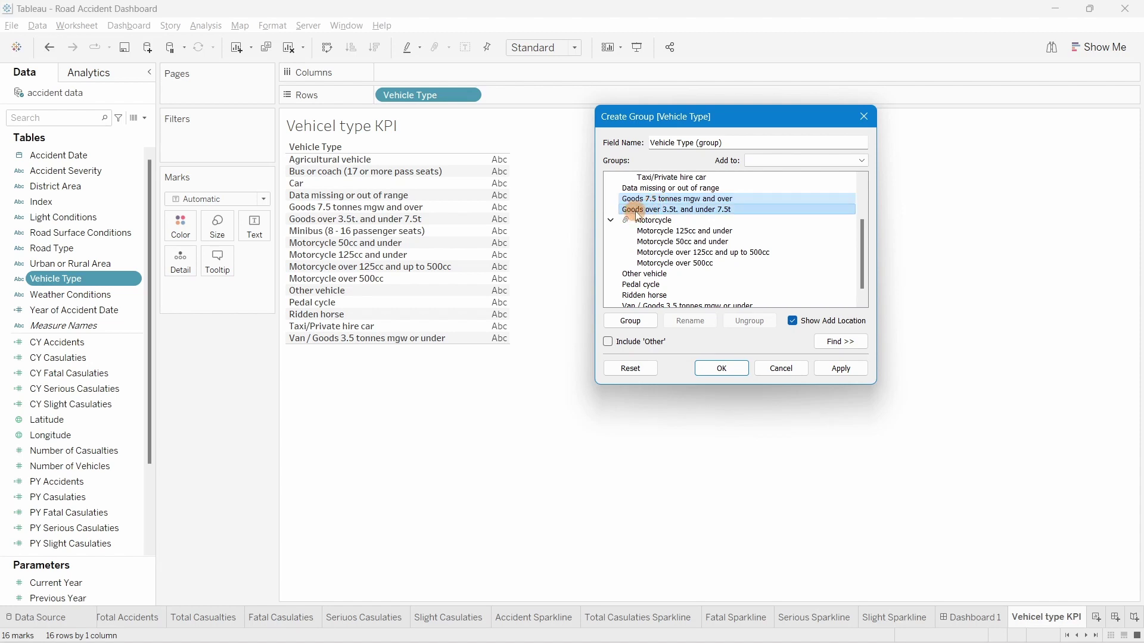
pyautogui.scroll(-1, 697, 243)
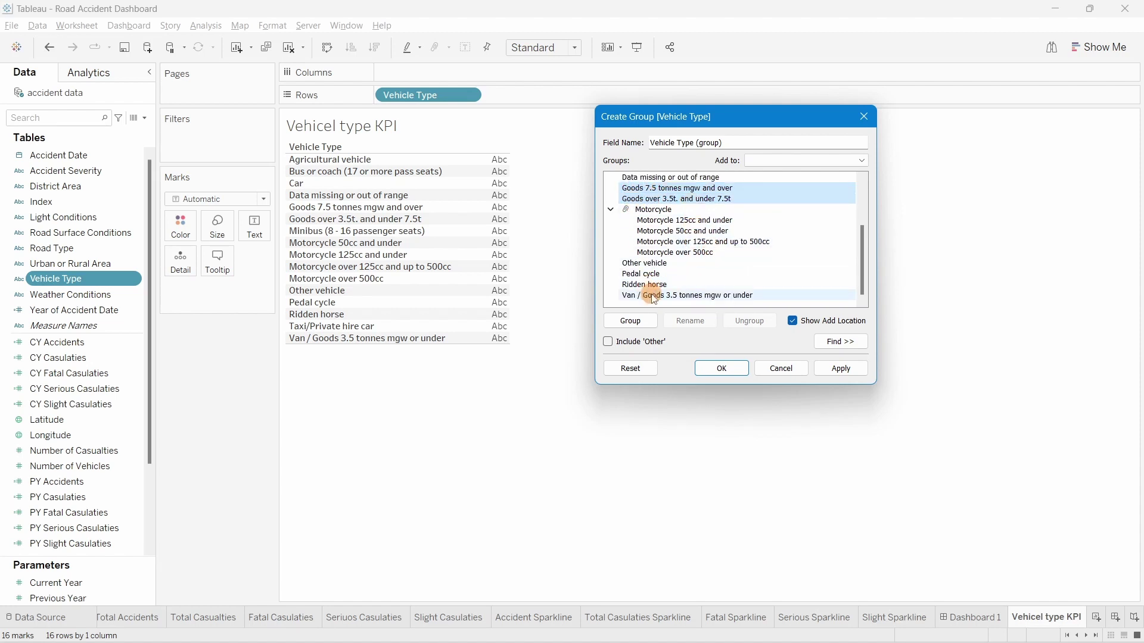
pyautogui.keyDown('ctrl'); pyautogui.click(673, 299); pyautogui.keyUp('ctrl')
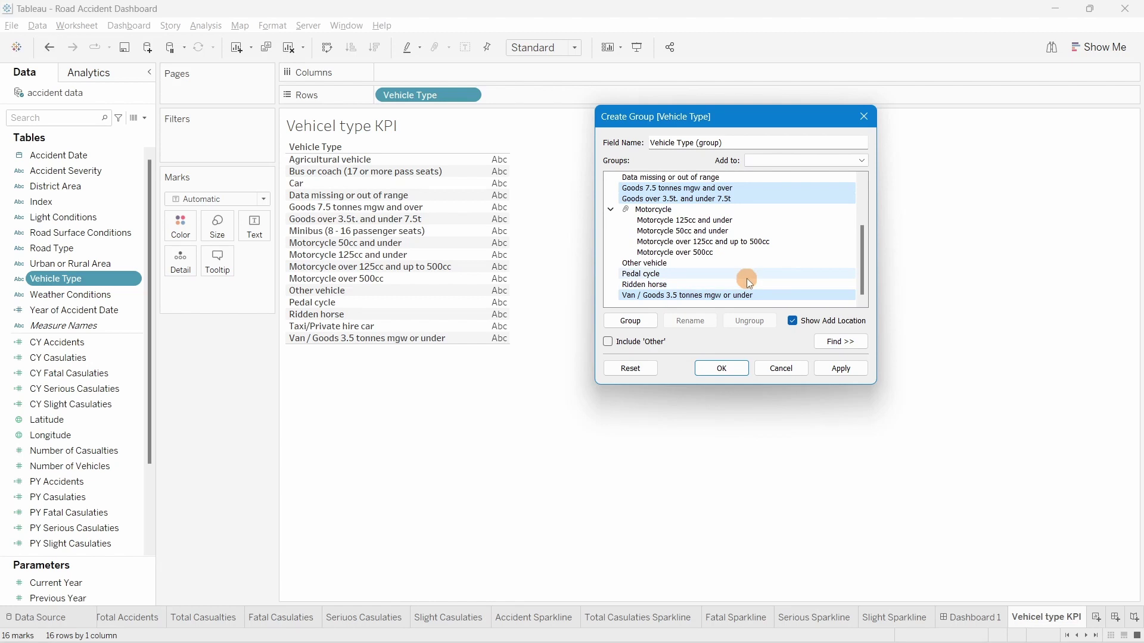
pyautogui.scroll(2, 746, 277)
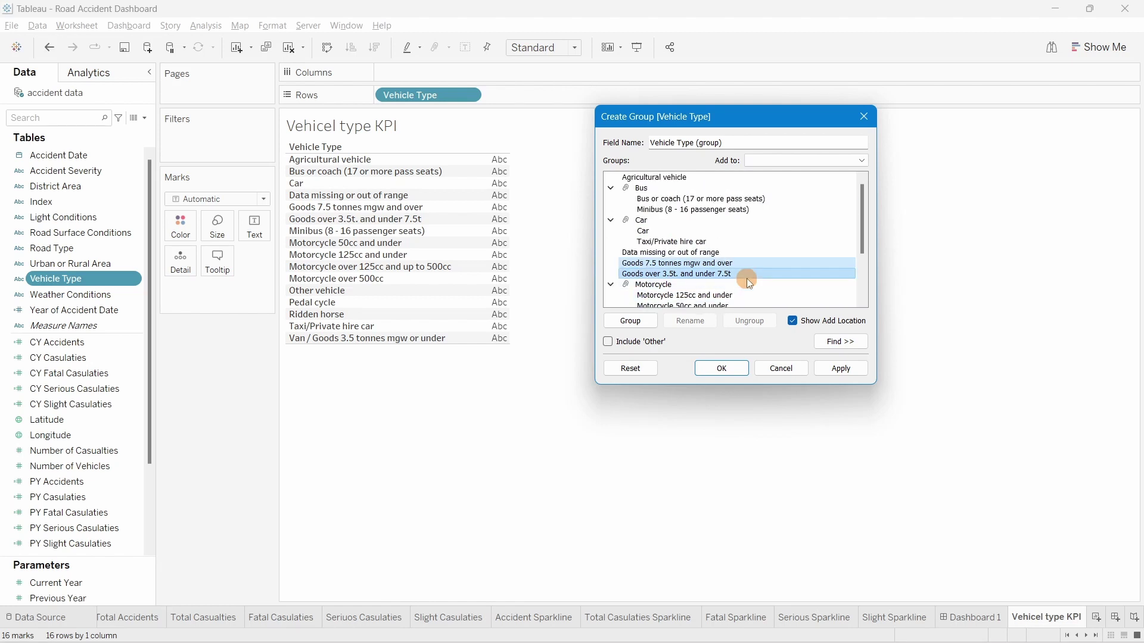
pyautogui.scroll(-2, 746, 278)
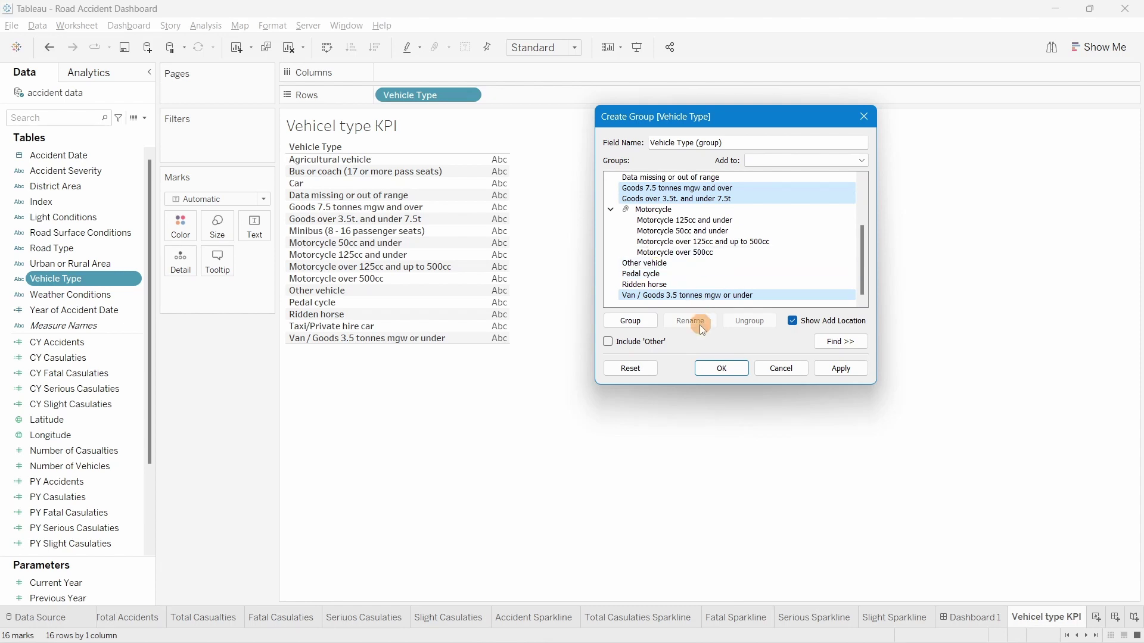
pyautogui.click(637, 325)
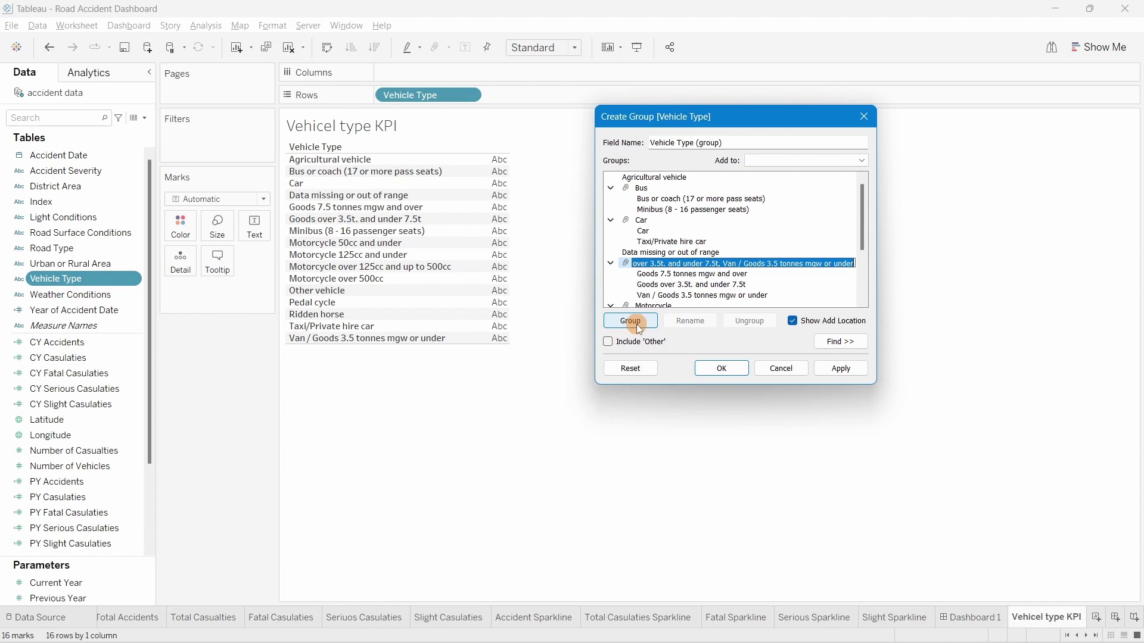
pyautogui.write('Av')
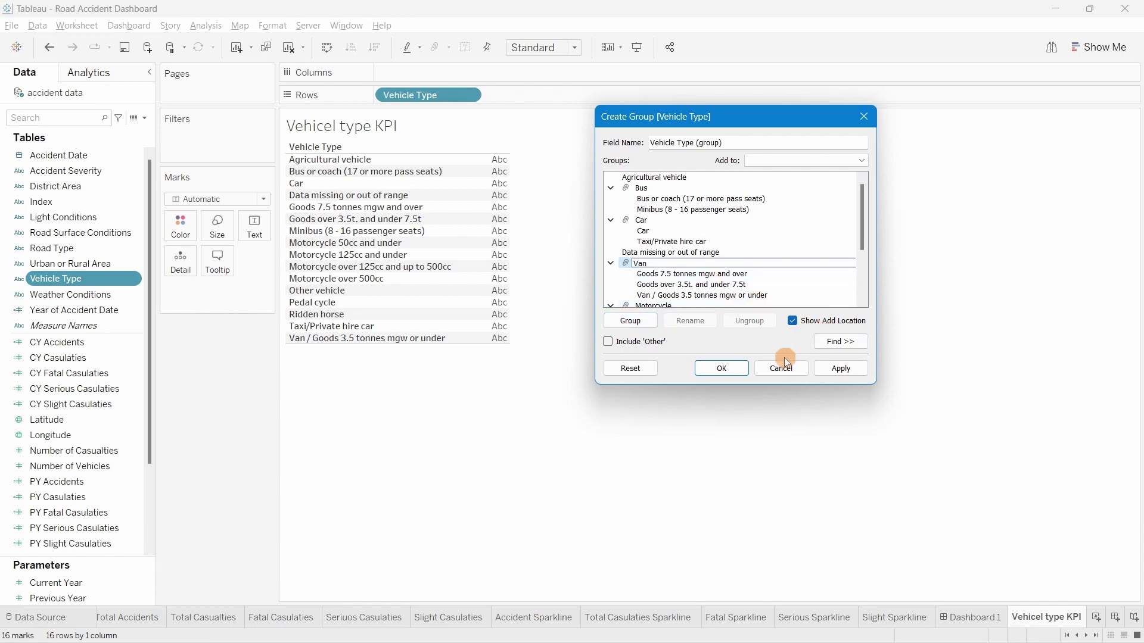
pyautogui.click(637, 313)
# Group "Data missing or out of range", "Other vehicle", "Pedal cycle" and "Ridden horse" together and try to name the group "Other"
pyautogui.scroll(-3, 715, 232)
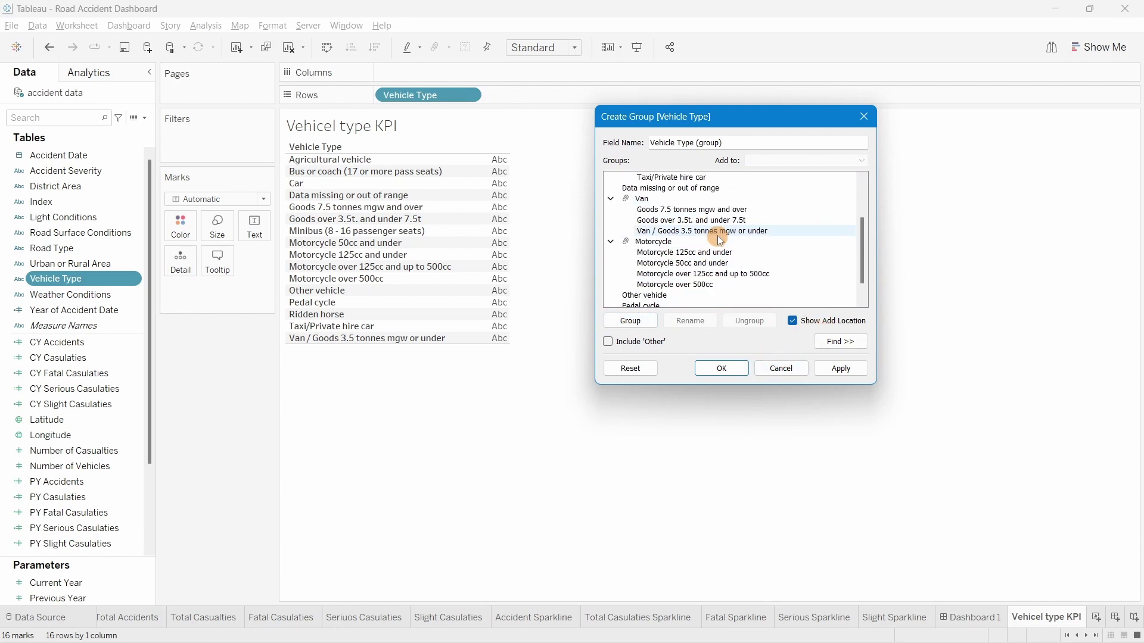
pyautogui.scroll(3, 680, 262)
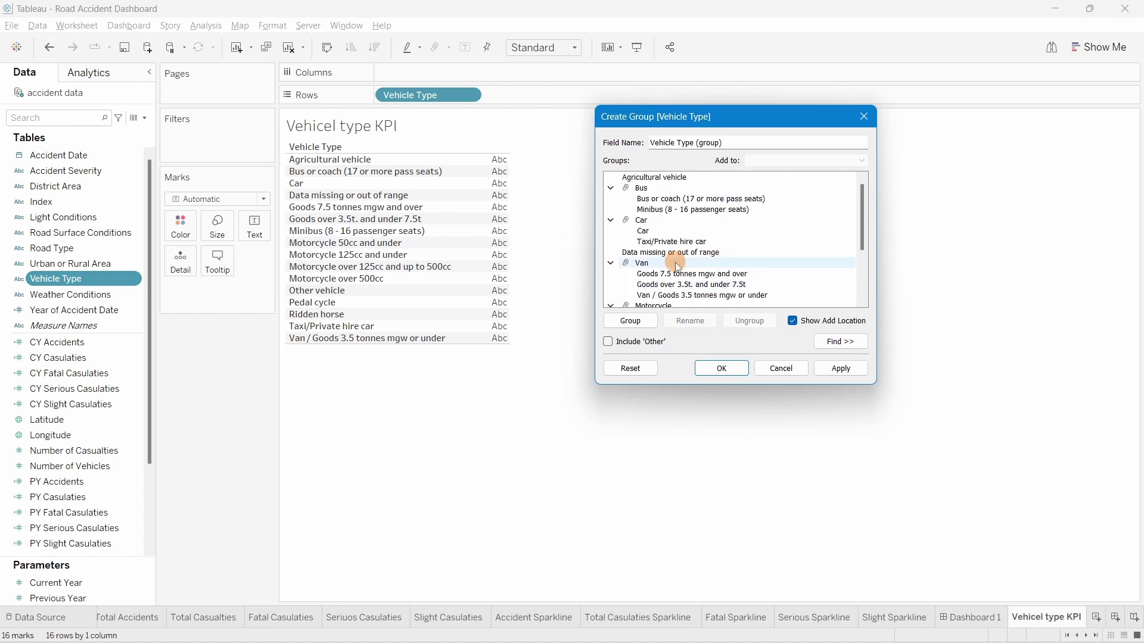
pyautogui.scroll(-3, 678, 266)
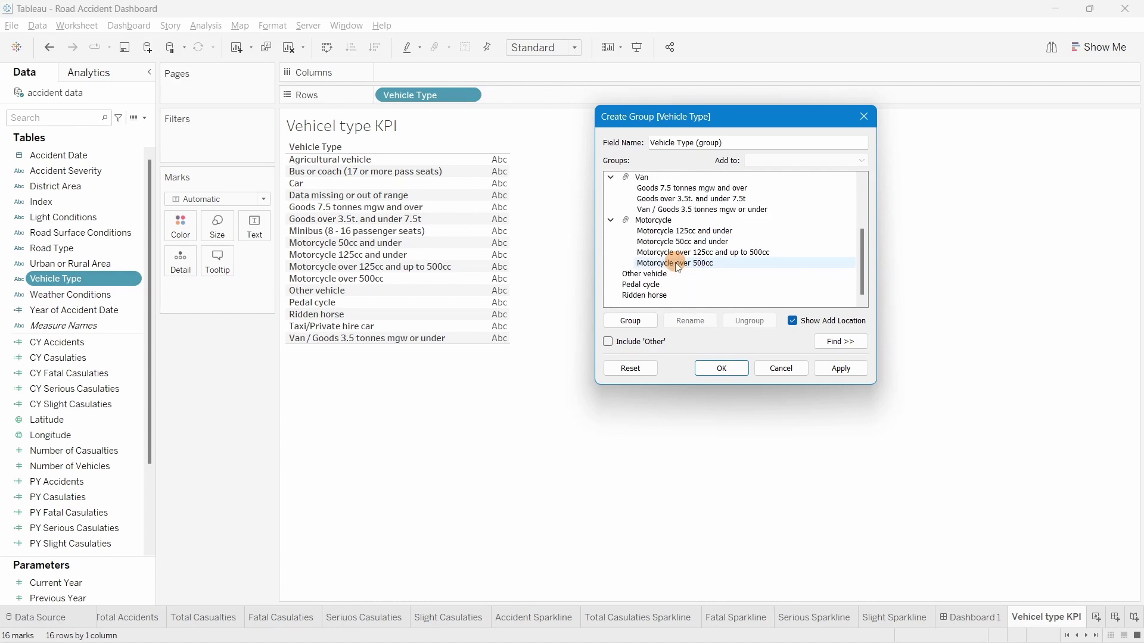
pyautogui.click(652, 274)
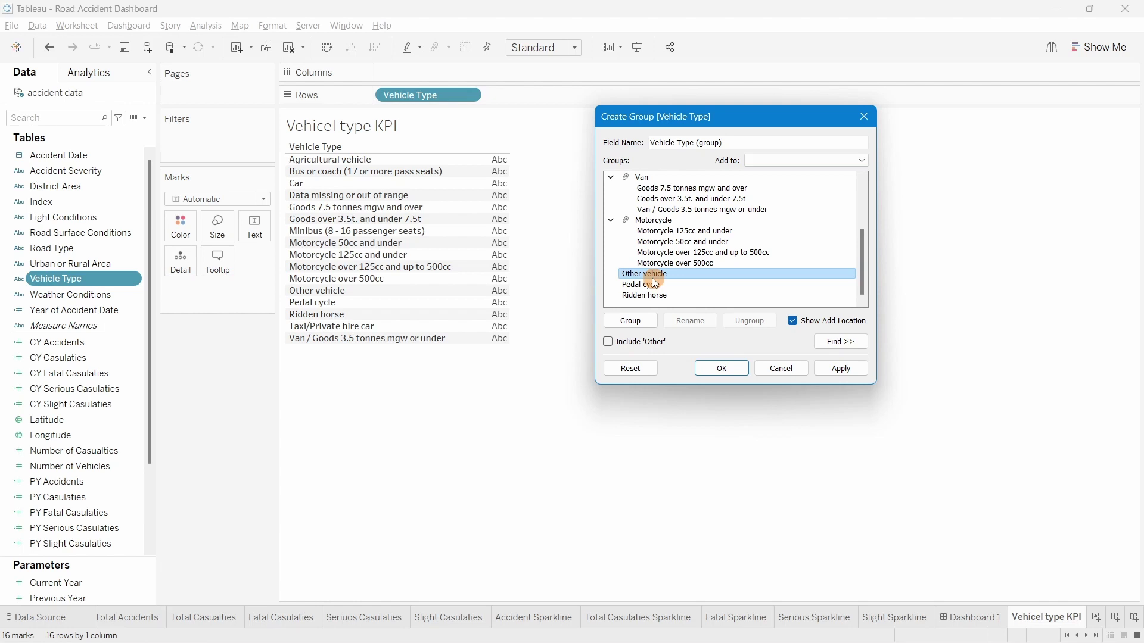
pyautogui.keyDown('shift'); pyautogui.click(647, 296); pyautogui.keyUp('shift')
pyautogui.moveTo(863, 274); pyautogui.dragTo(861, 230)
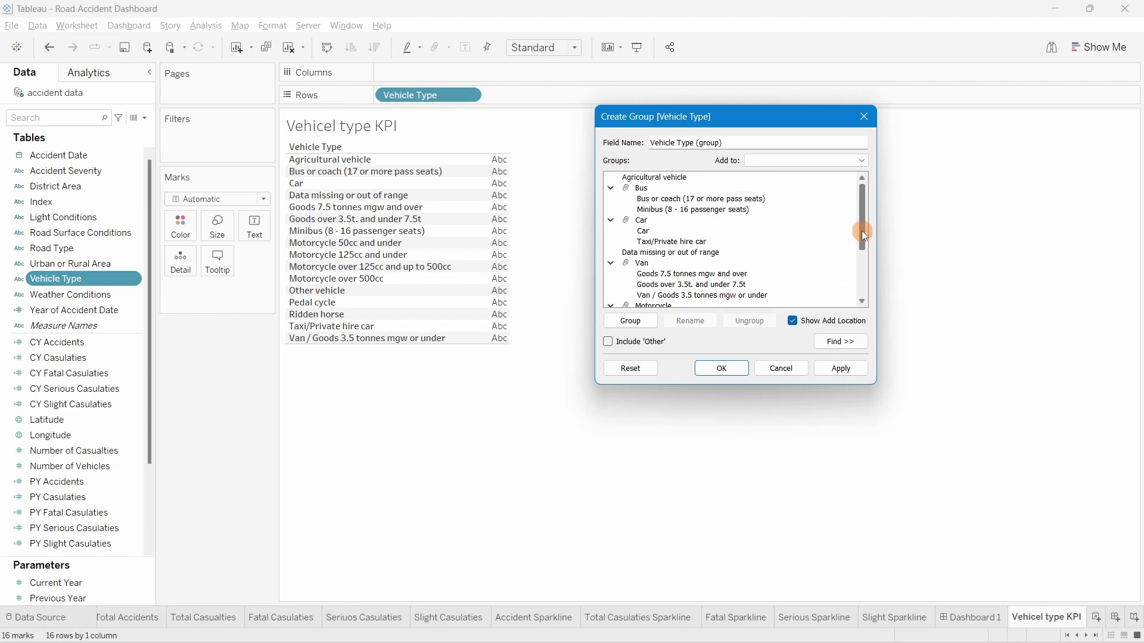
pyautogui.click(649, 253)
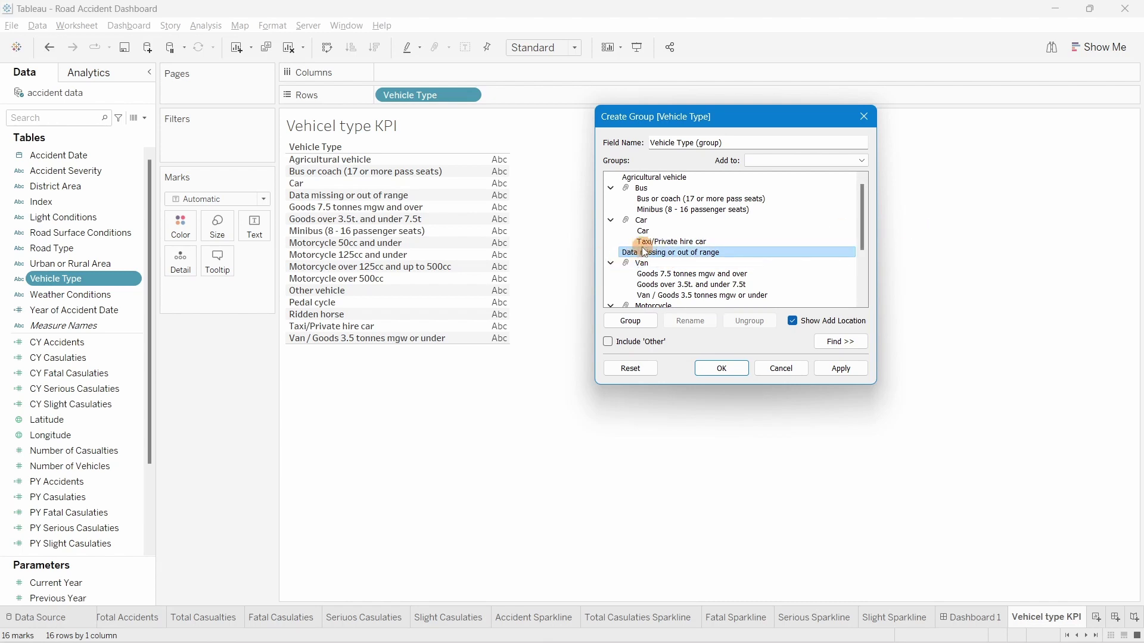
pyautogui.moveTo(863, 207); pyautogui.dragTo(864, 275)
pyautogui.click(647, 325)
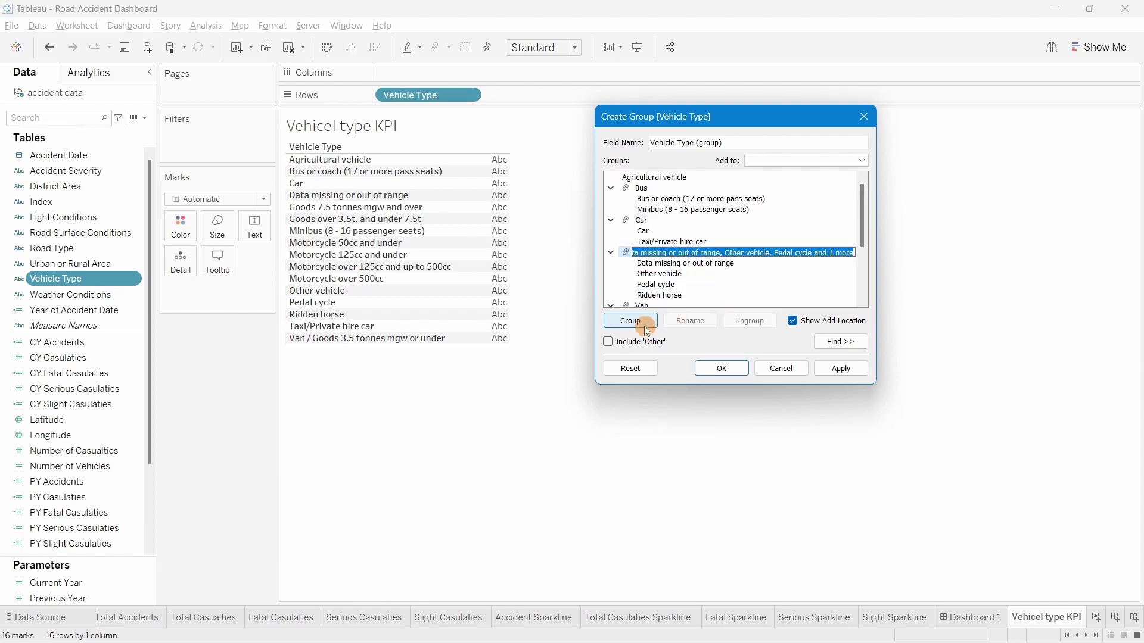
pyautogui.write('Other')
pyautogui.click(638, 284)
pyautogui.click(822, 273)
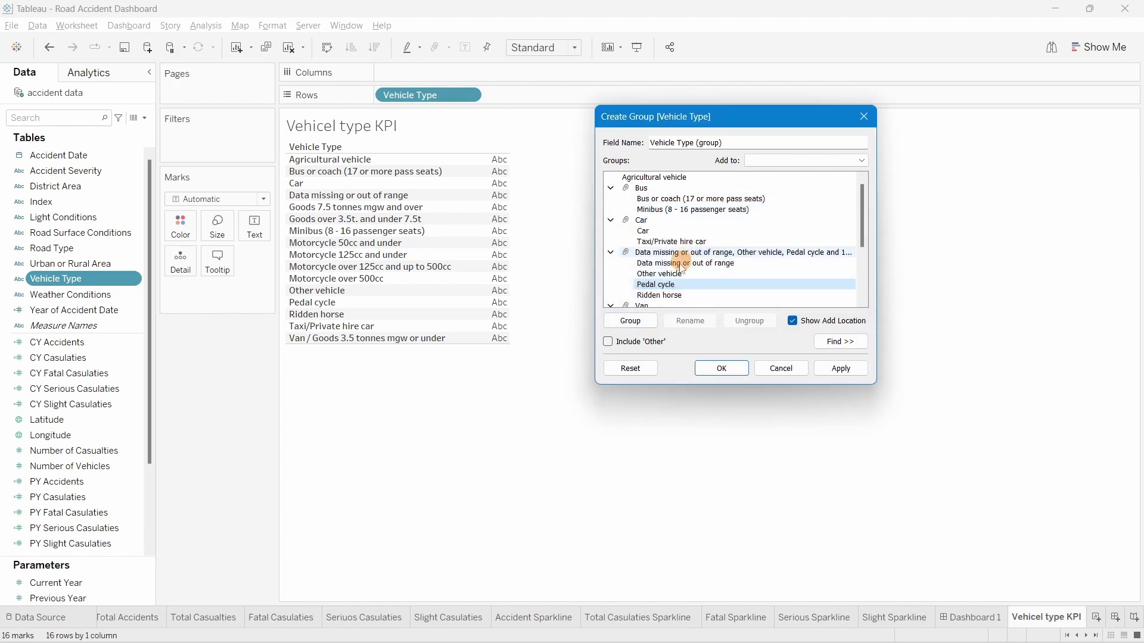
# Check the vehicle groups and enlarge the group dialog so the whole list fits without scrolling
pyautogui.scroll(-2, 685, 281)
pyautogui.scroll(1, 685, 280)
pyautogui.click(674, 230)
pyautogui.scroll(-3, 724, 265)
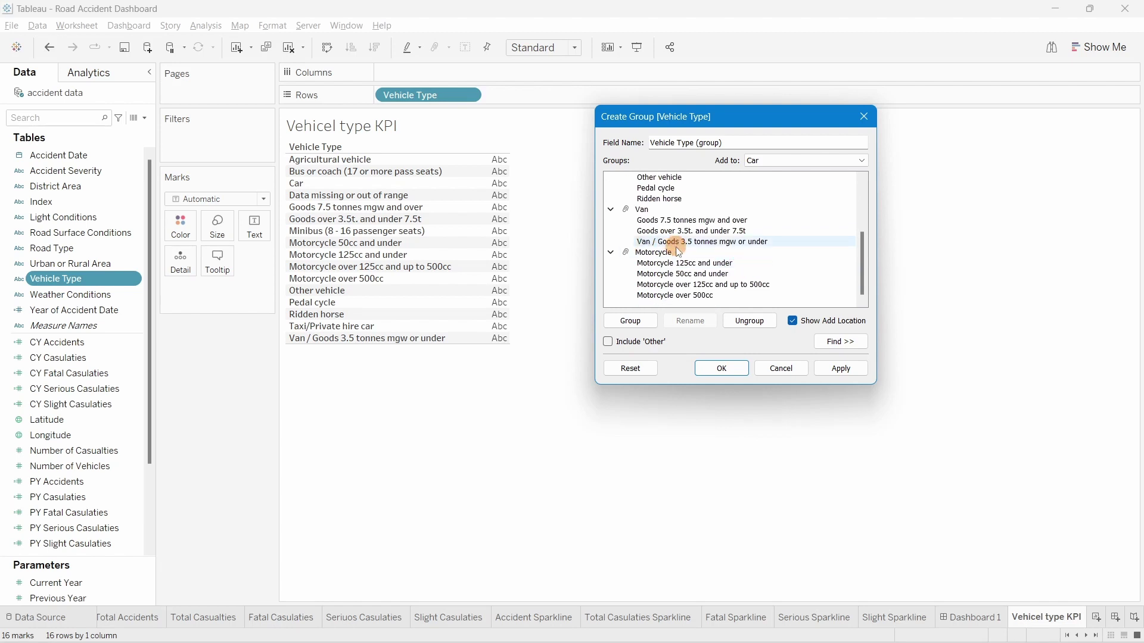
pyautogui.scroll(3, 676, 245)
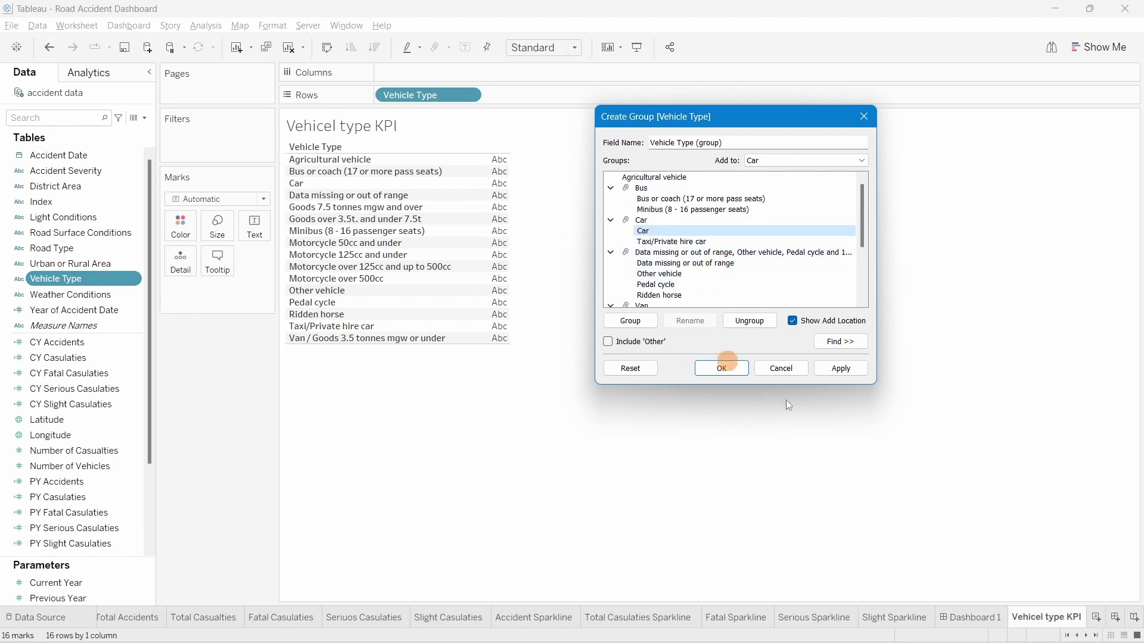
pyautogui.moveTo(880, 383); pyautogui.dragTo(998, 537)
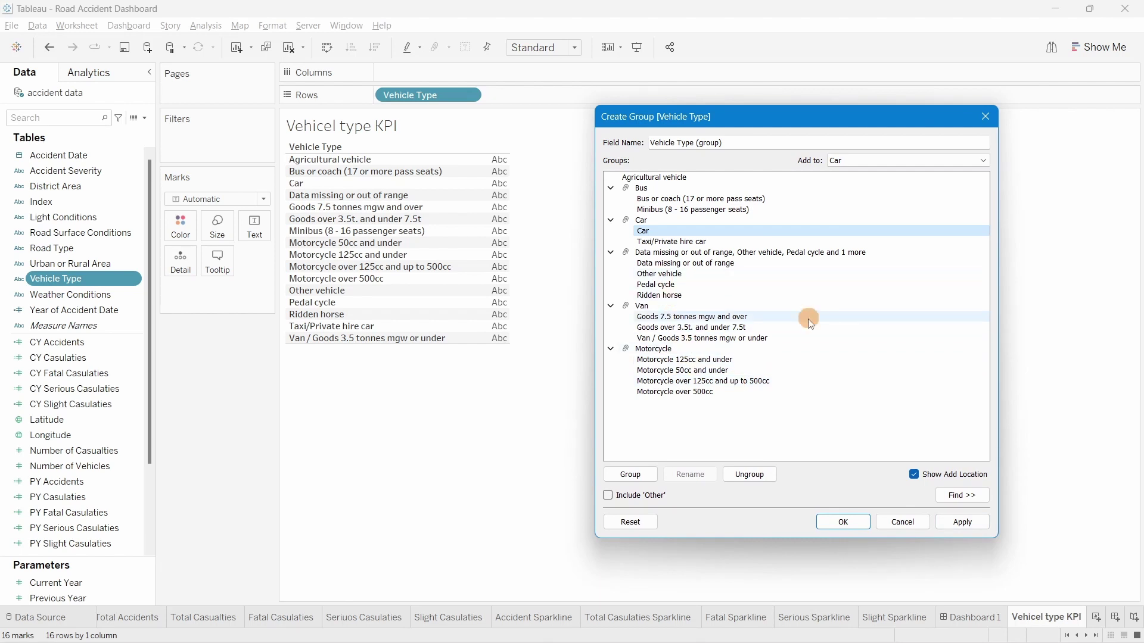
# Rename the group holding "Data missing or out of range", "Other vehicle", "Pedal cycle" and "Ridden horse" as "Others"
pyautogui.click(680, 275)
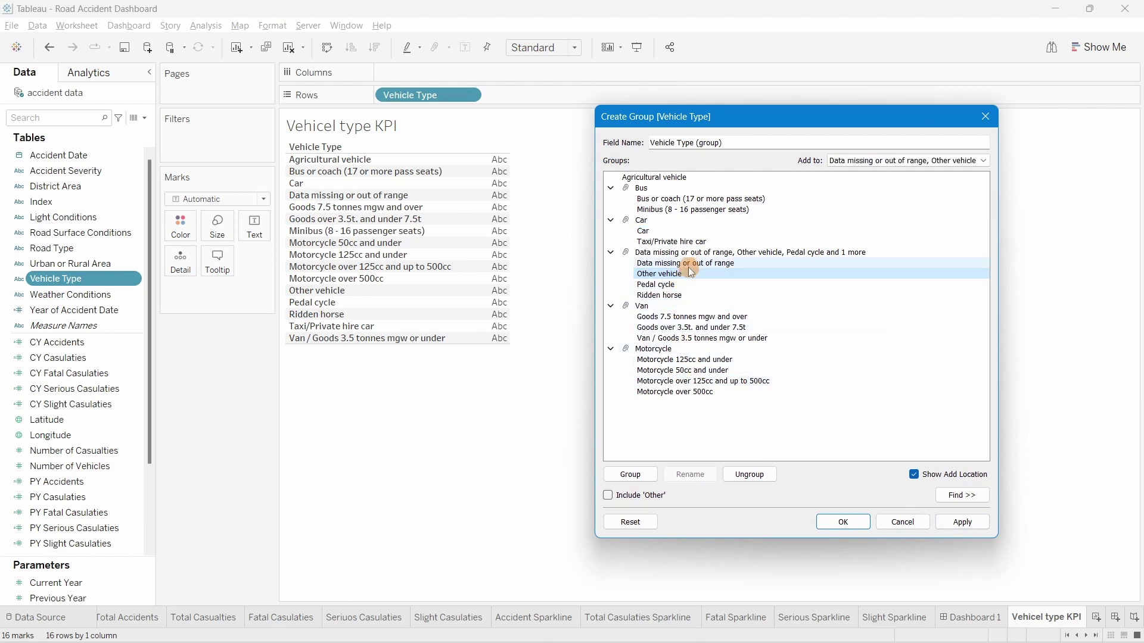
pyautogui.keyDown('ctrl'); pyautogui.click(656, 296); pyautogui.keyUp('ctrl')
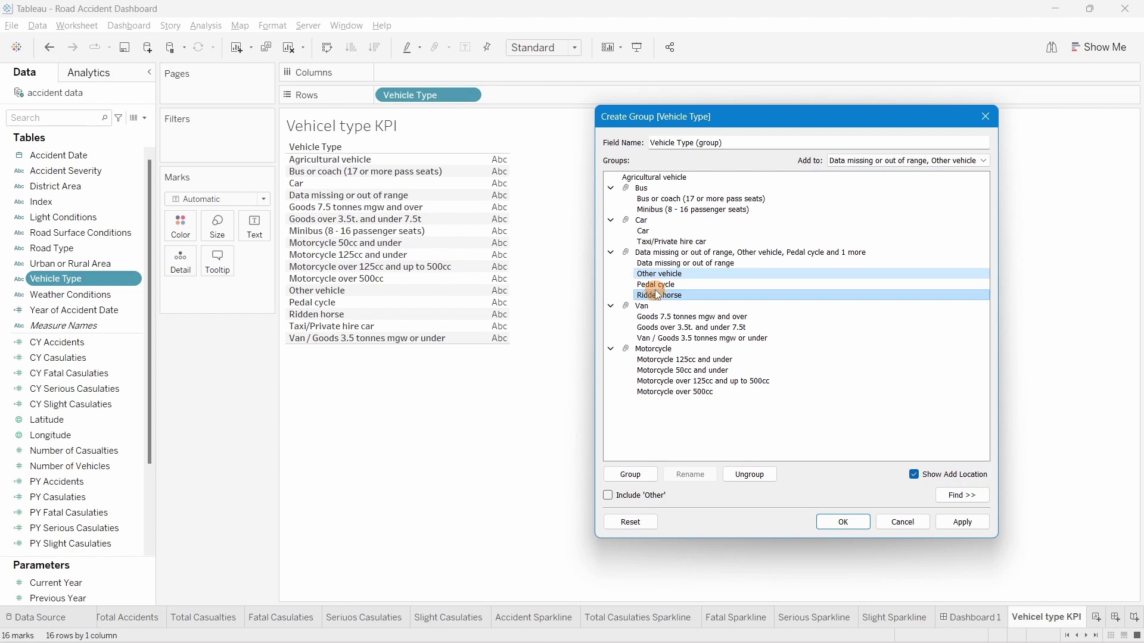
pyautogui.keyDown('ctrl'); pyautogui.click(655, 284); pyautogui.keyUp('ctrl')
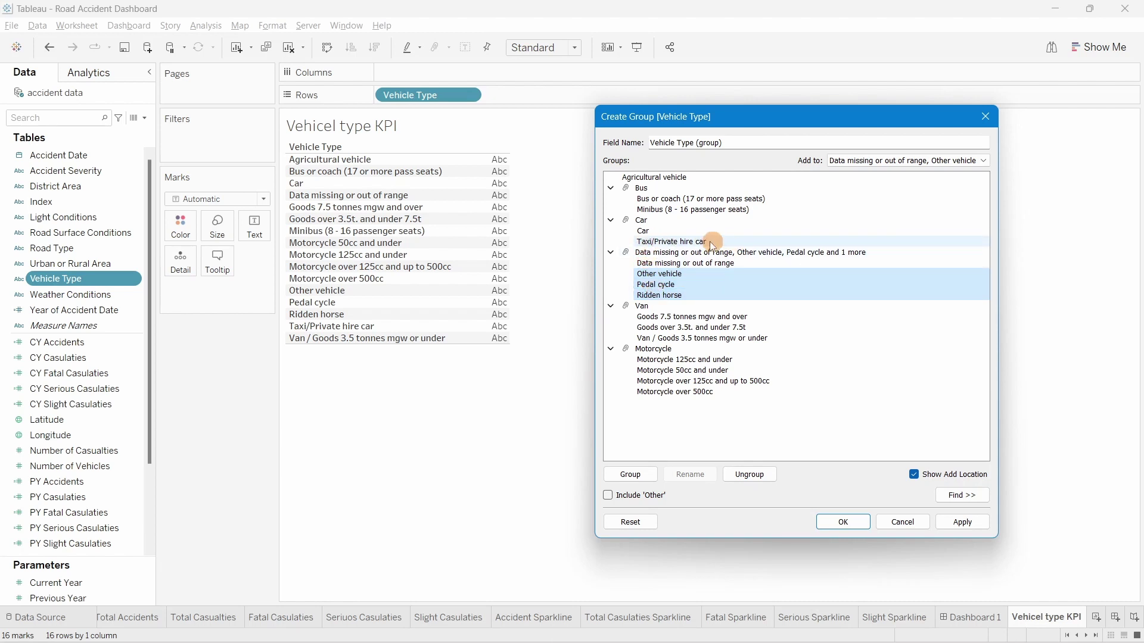
pyautogui.keyDown('ctrl'); pyautogui.click(680, 263); pyautogui.keyUp('ctrl')
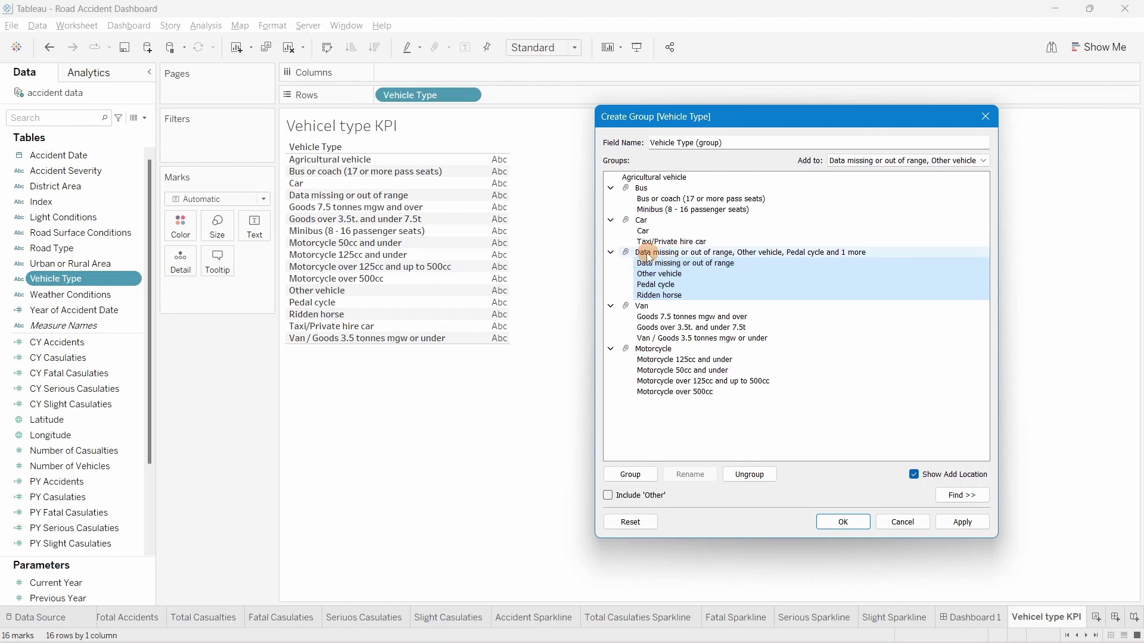
pyautogui.click(655, 254)
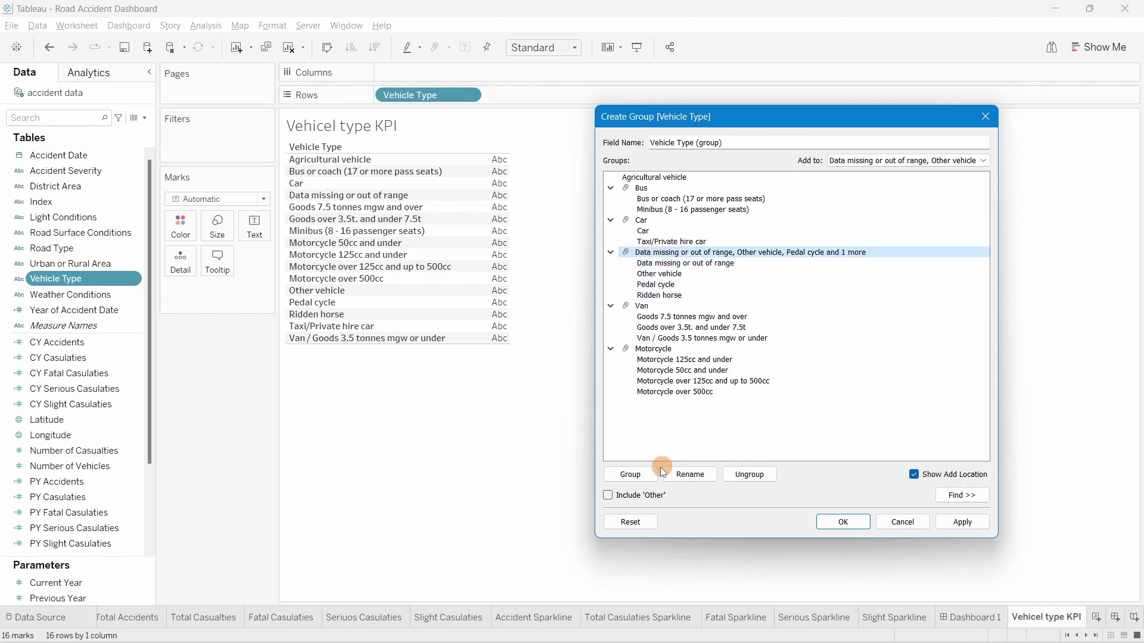
pyautogui.click(697, 474)
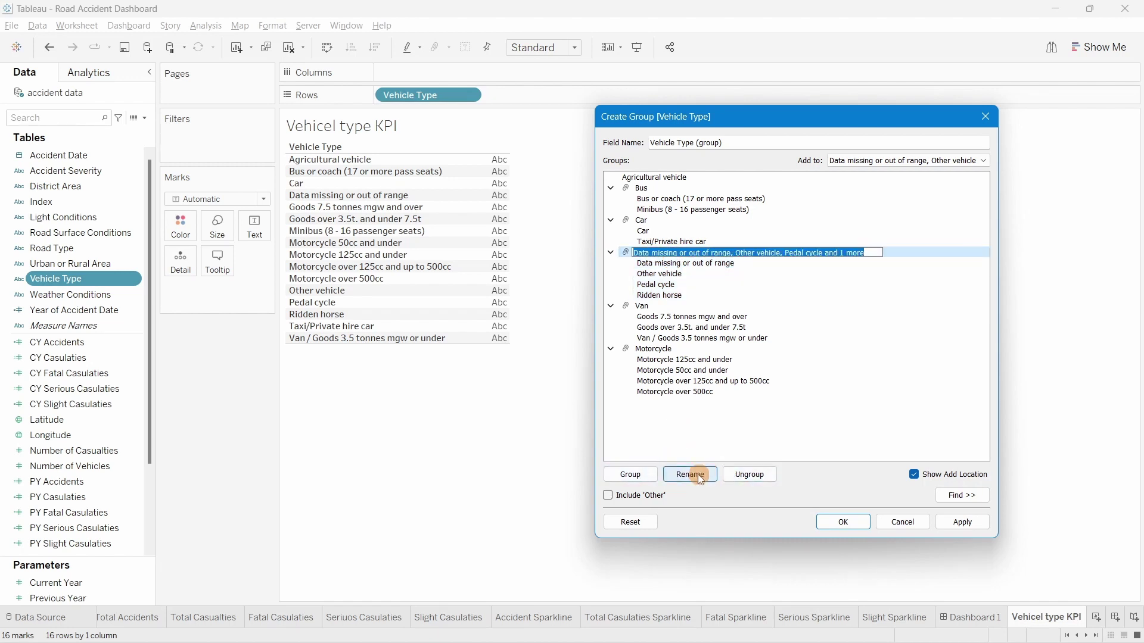
pyautogui.write('Others')
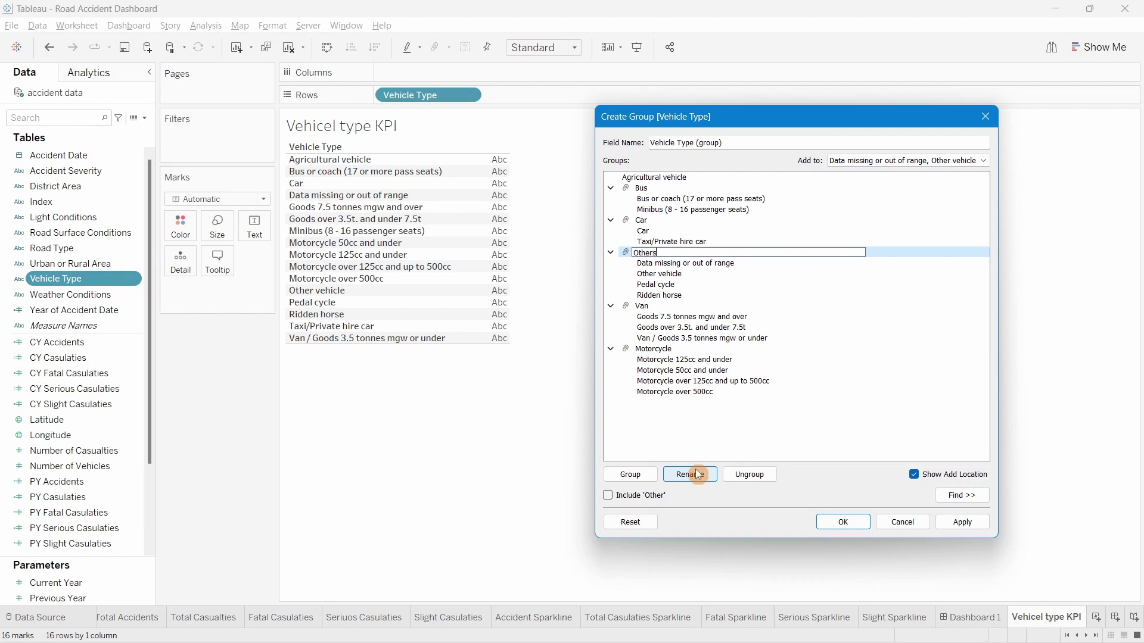
pyautogui.click(654, 449)
pyautogui.click(641, 189)
pyautogui.moveTo(650, 211); pyautogui.dragTo(650, 225)
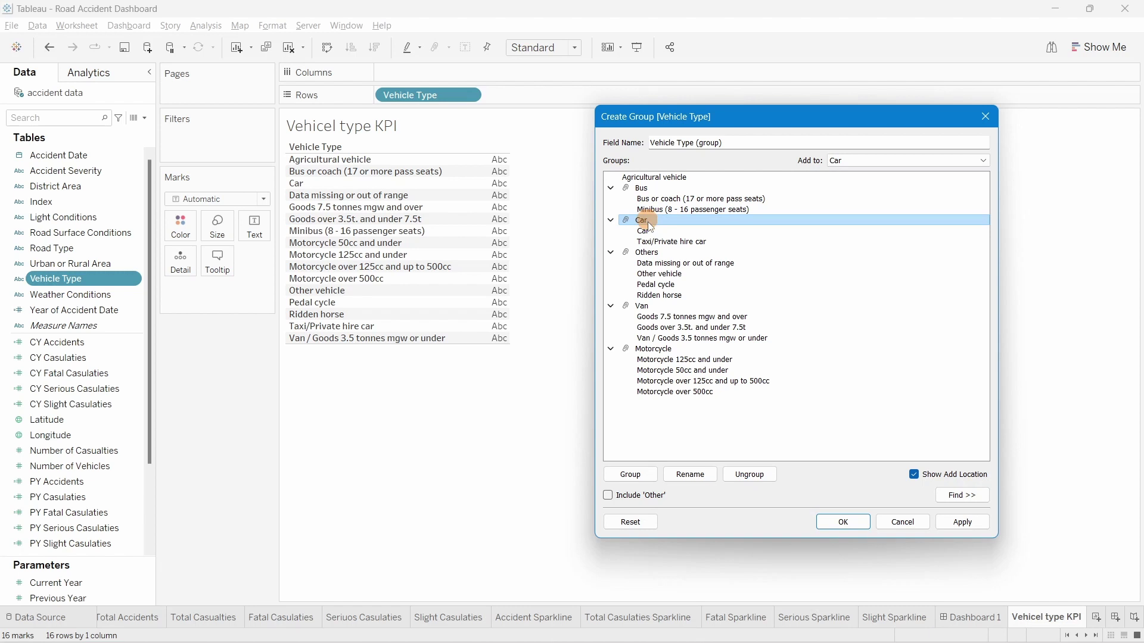
# Review the Others, Van and Motorcycle groups and create the Vehicle Type (group) field from the defined groups
pyautogui.click(645, 253)
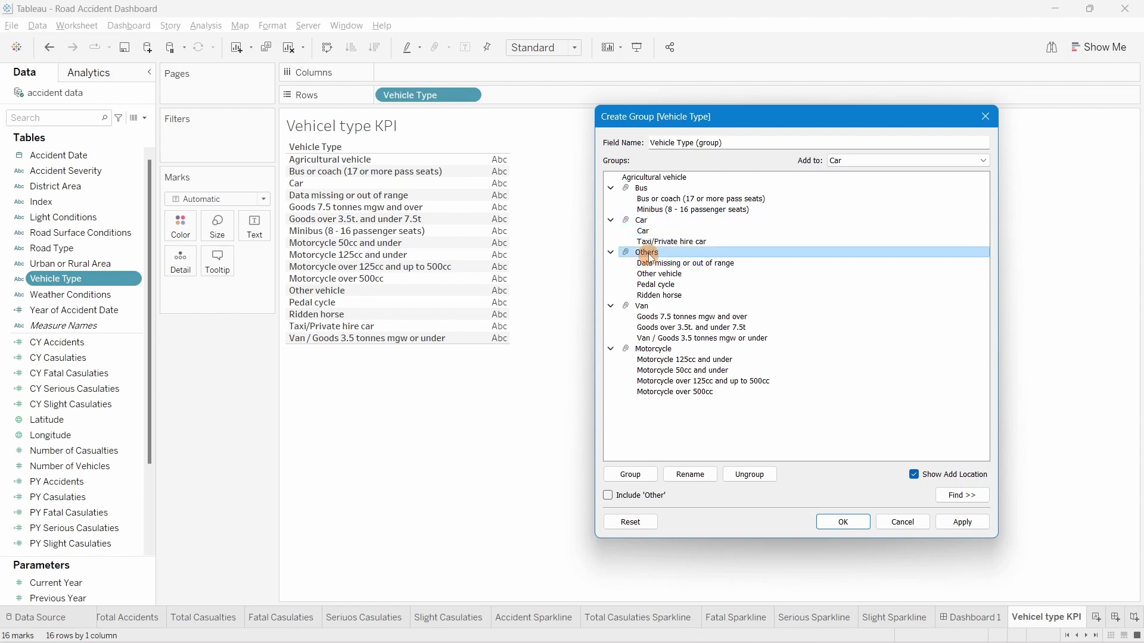
pyautogui.click(658, 306)
pyautogui.click(662, 347)
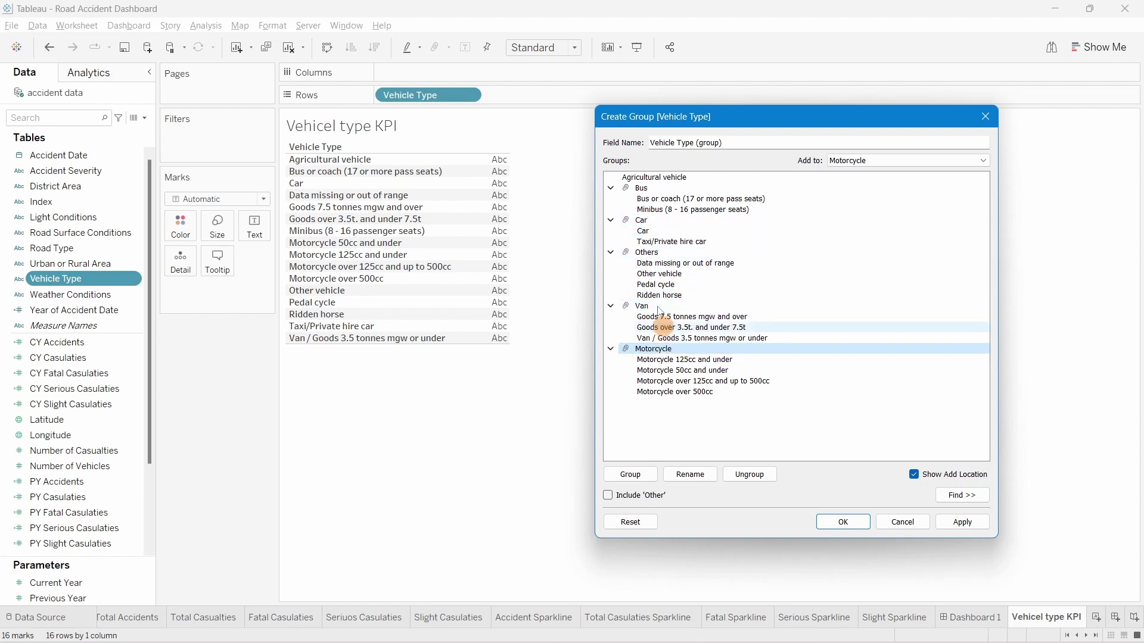
pyautogui.moveTo(642, 177); pyautogui.dragTo(1058, 439)
pyautogui.click(971, 521)
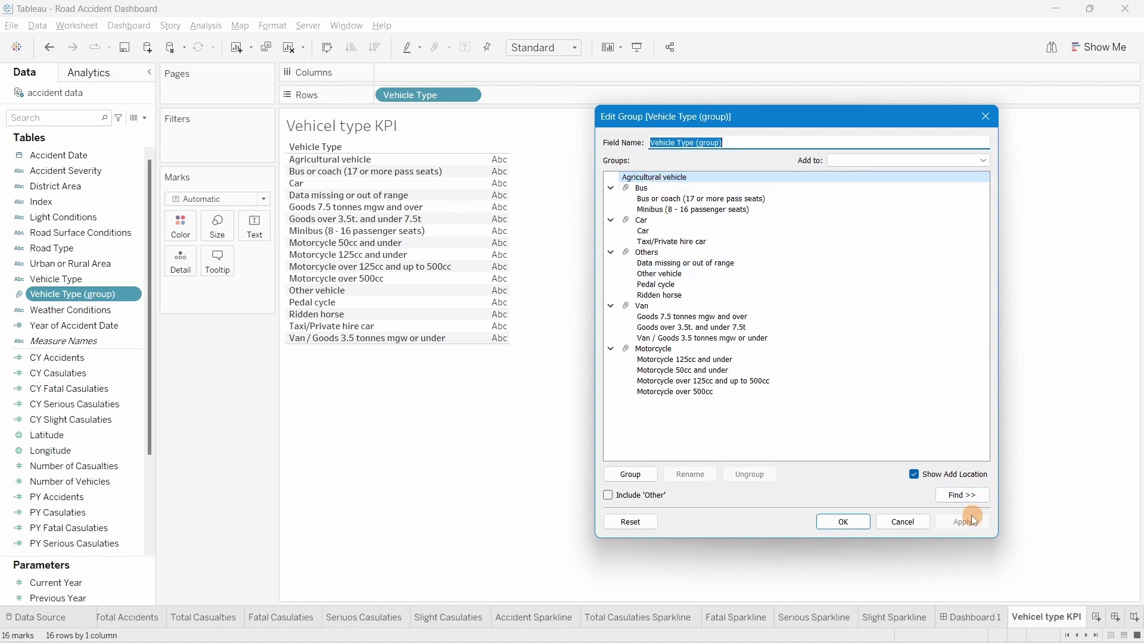
pyautogui.click(856, 523)
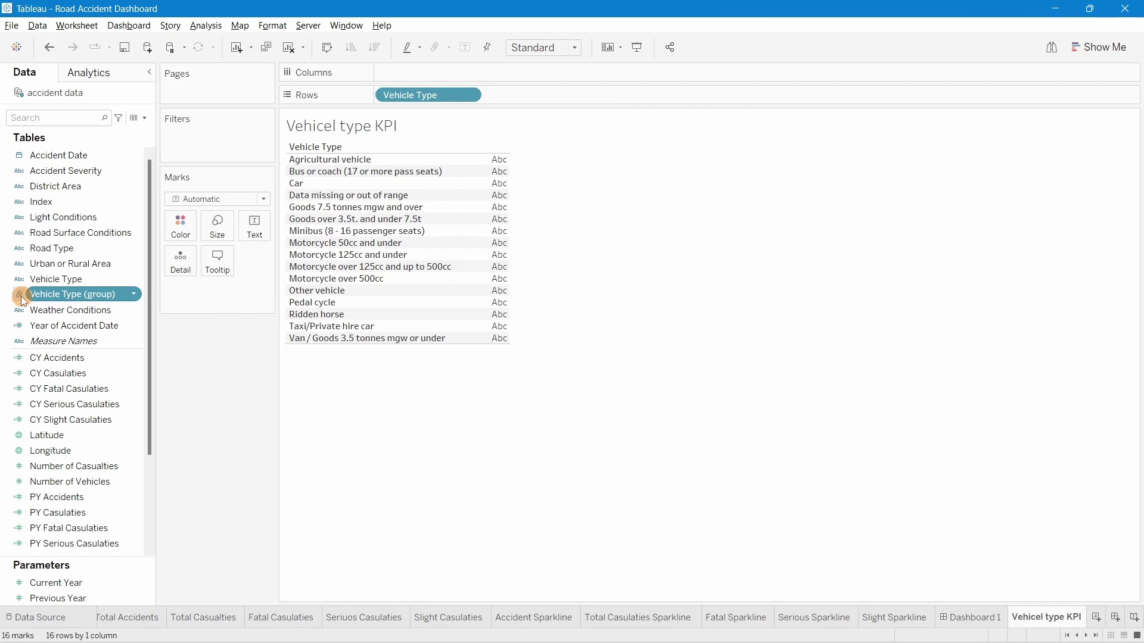
# Replace Vehicle Type in the view with Vehicle Type (group) and lay the vehicle groups out as columns
pyautogui.moveTo(23, 301); pyautogui.dragTo(380, 97)
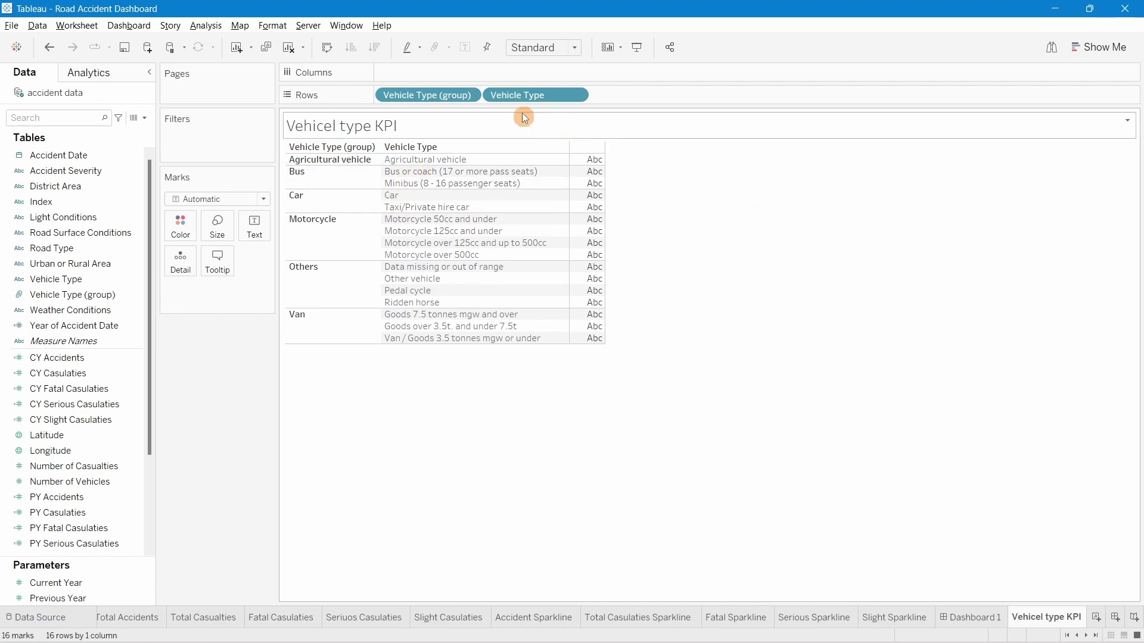
pyautogui.moveTo(502, 101); pyautogui.dragTo(200, 413)
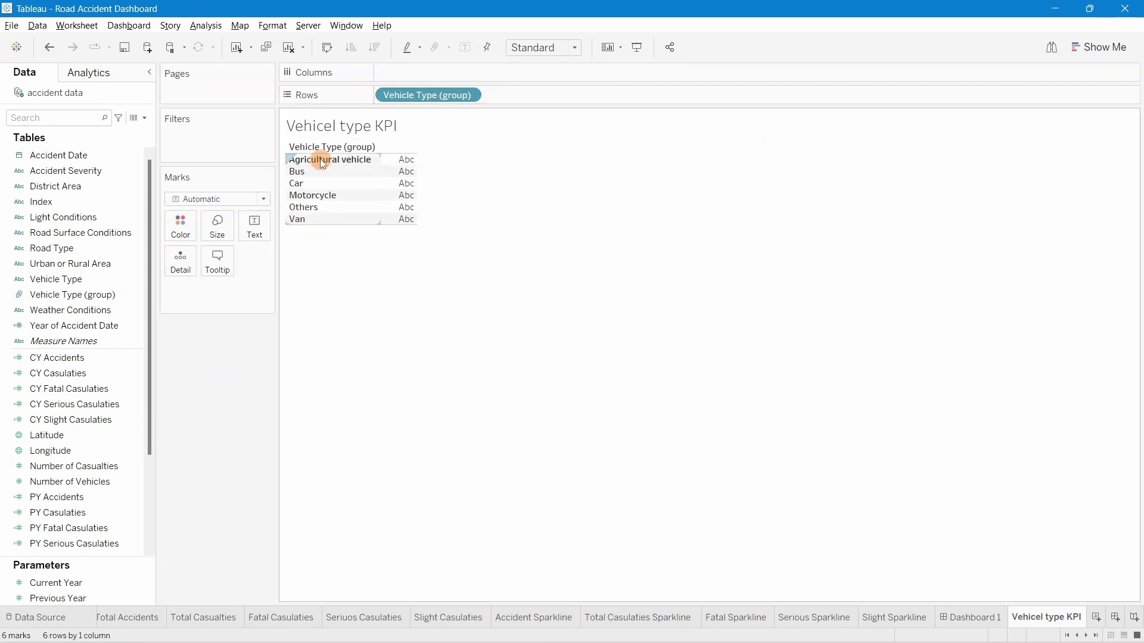
pyautogui.moveTo(391, 96); pyautogui.dragTo(413, 75)
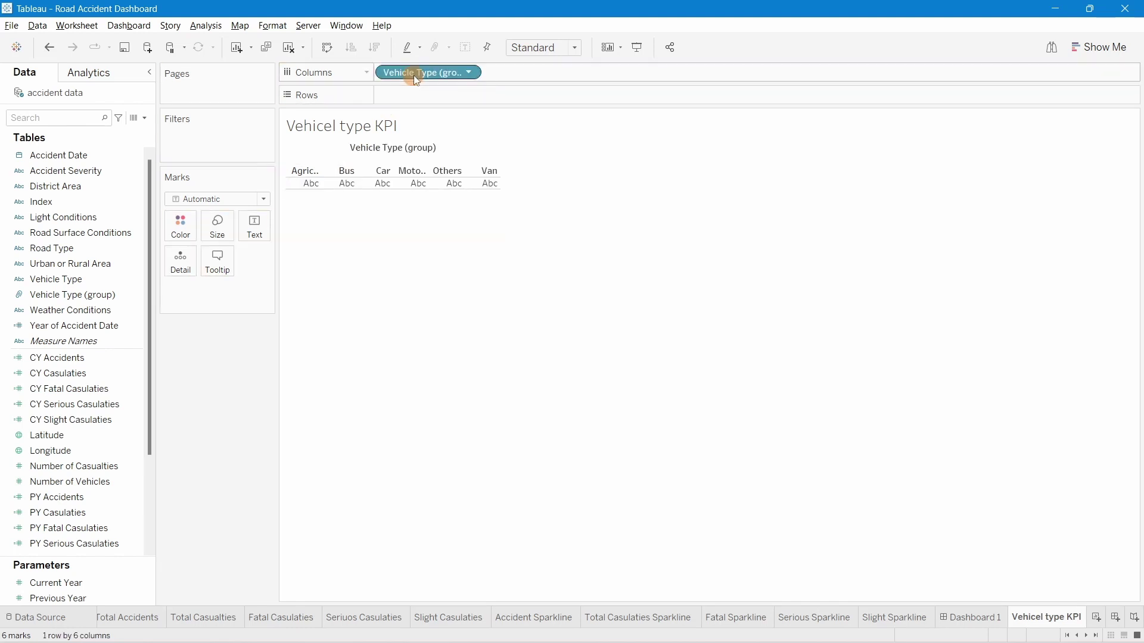
# Fit the worksheet to Entire View and add YoY Casulaties to the text marks
pyautogui.click(550, 50)
pyautogui.click(548, 100)
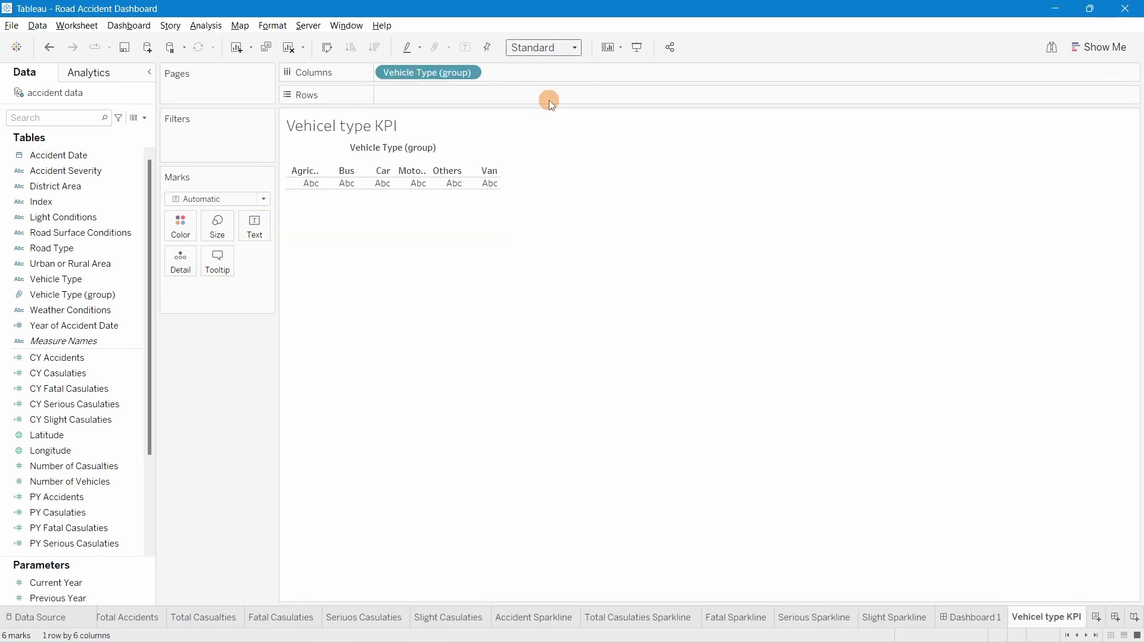
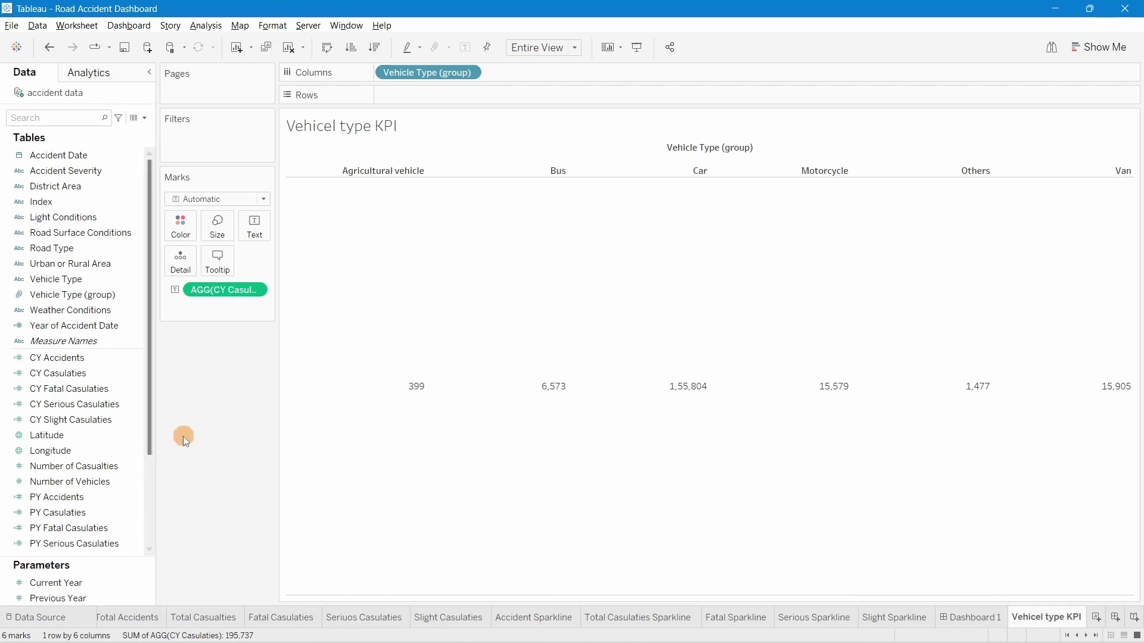
pyautogui.scroll(-3, 118, 467)
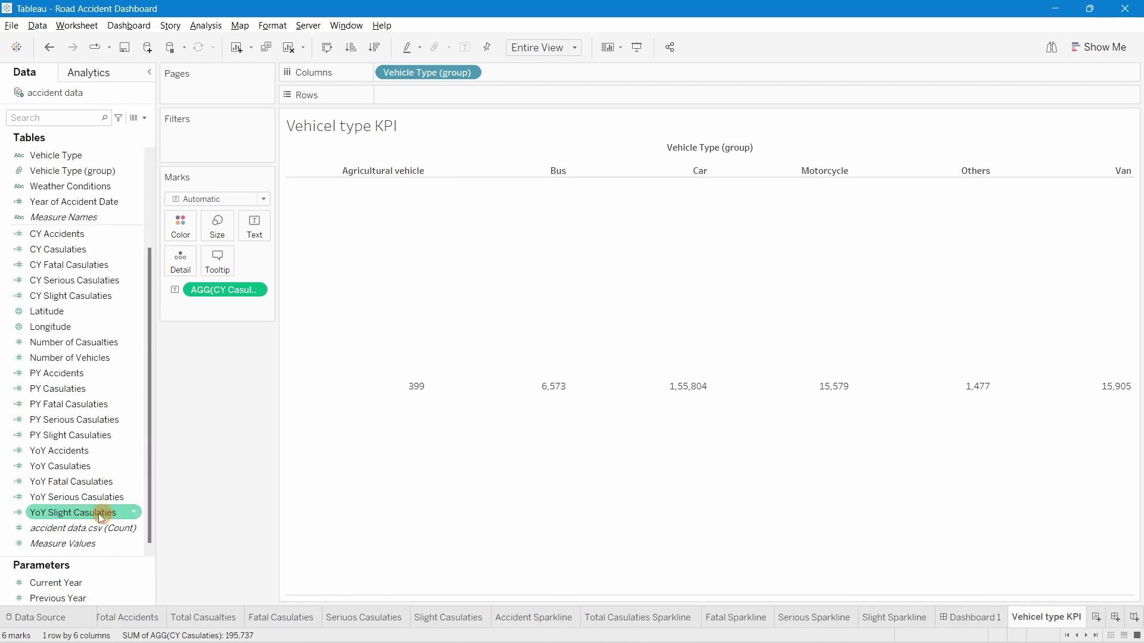
pyautogui.moveTo(54, 467); pyautogui.dragTo(250, 234)
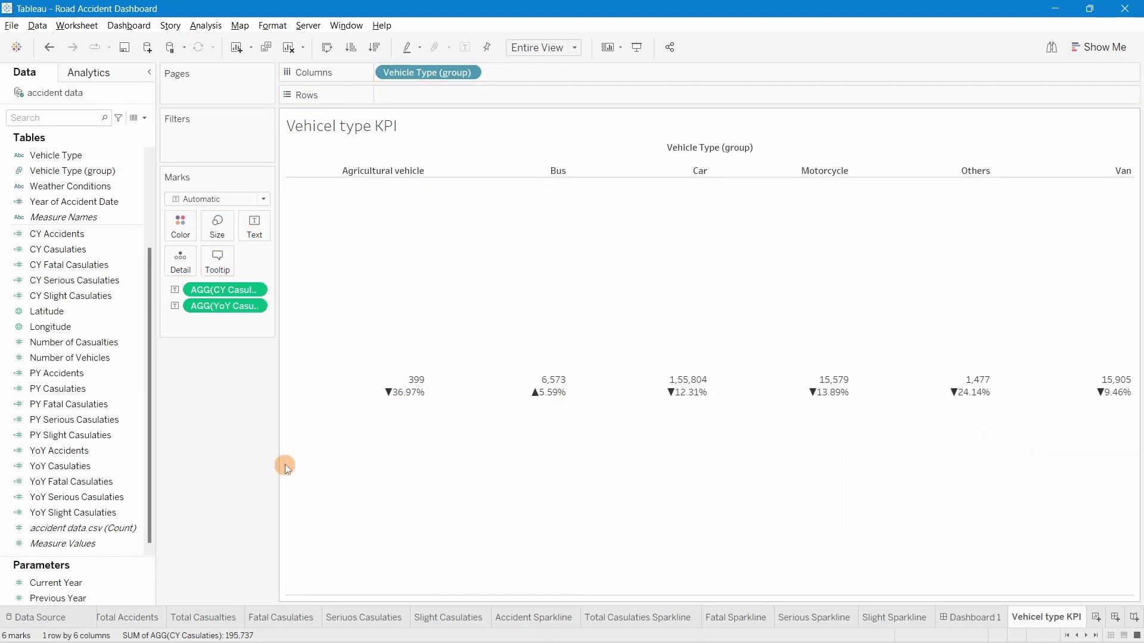
# Format the CY Casulaties line of the text label as Tableau Bold, size 15
pyautogui.click(253, 229)
pyautogui.click(358, 256)
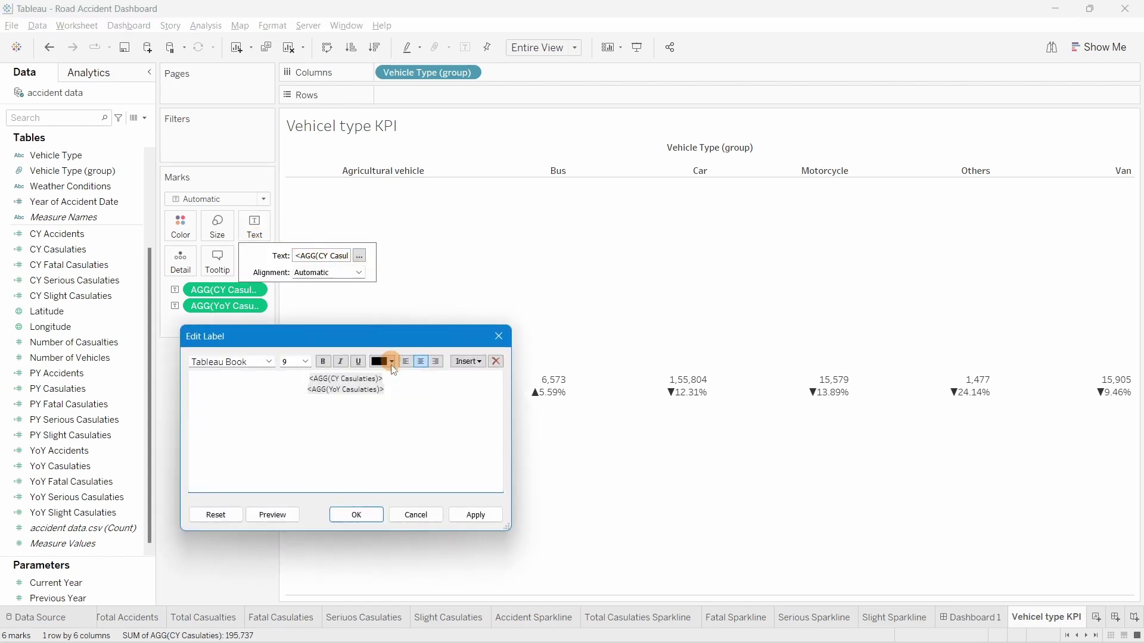
pyautogui.moveTo(393, 372); pyautogui.dragTo(280, 377)
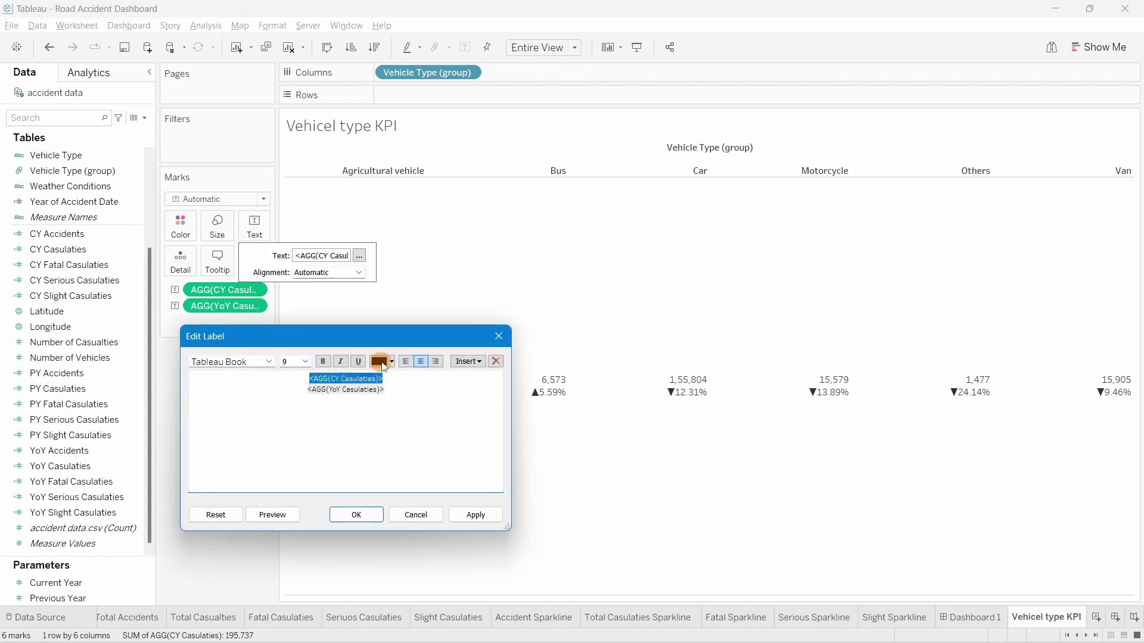
pyautogui.click(299, 362)
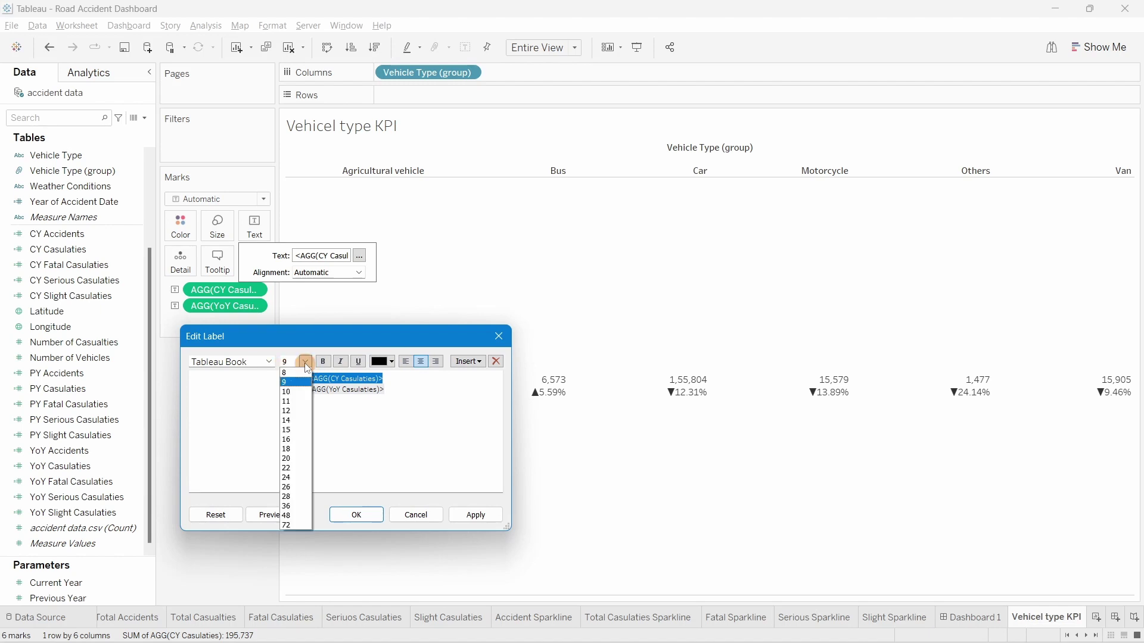
pyautogui.click(296, 430)
pyautogui.click(268, 362)
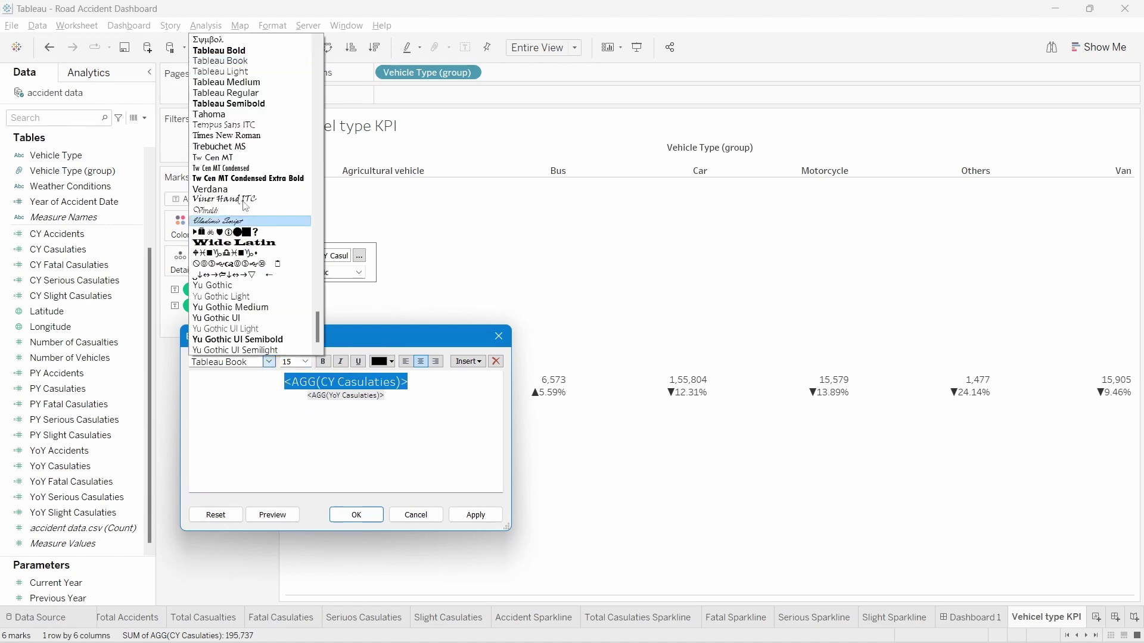
pyautogui.click(238, 51)
# Format the YoY Casulaties line of the text label as Tableau Semibold, size 8, in light orange, and apply the label
pyautogui.moveTo(390, 396); pyautogui.dragTo(291, 397)
pyautogui.click(269, 362)
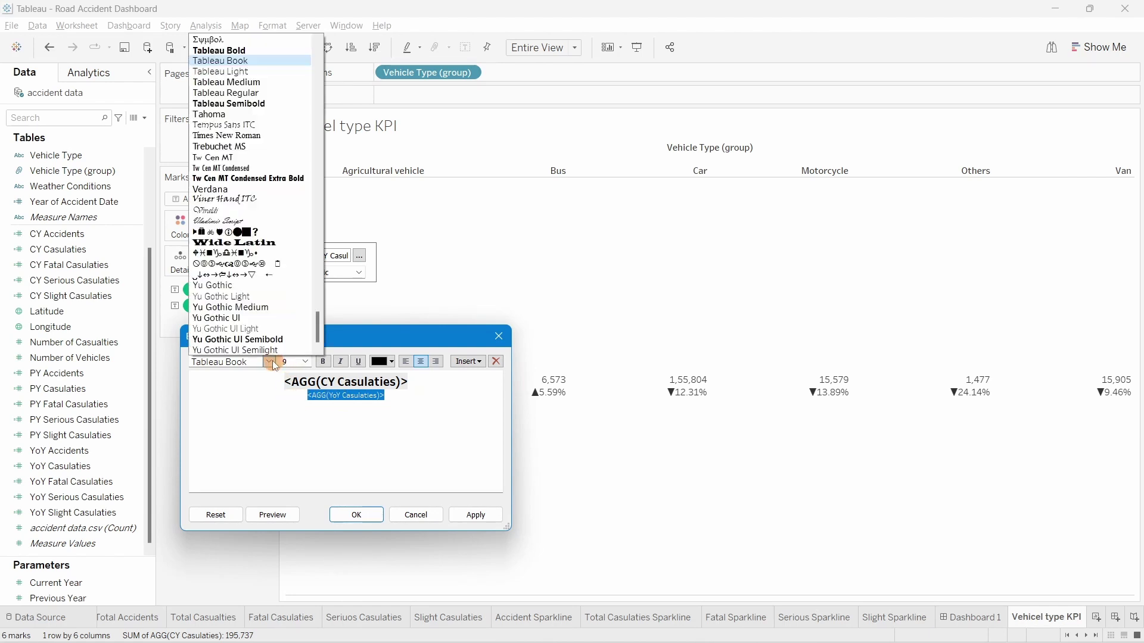
pyautogui.click(229, 104)
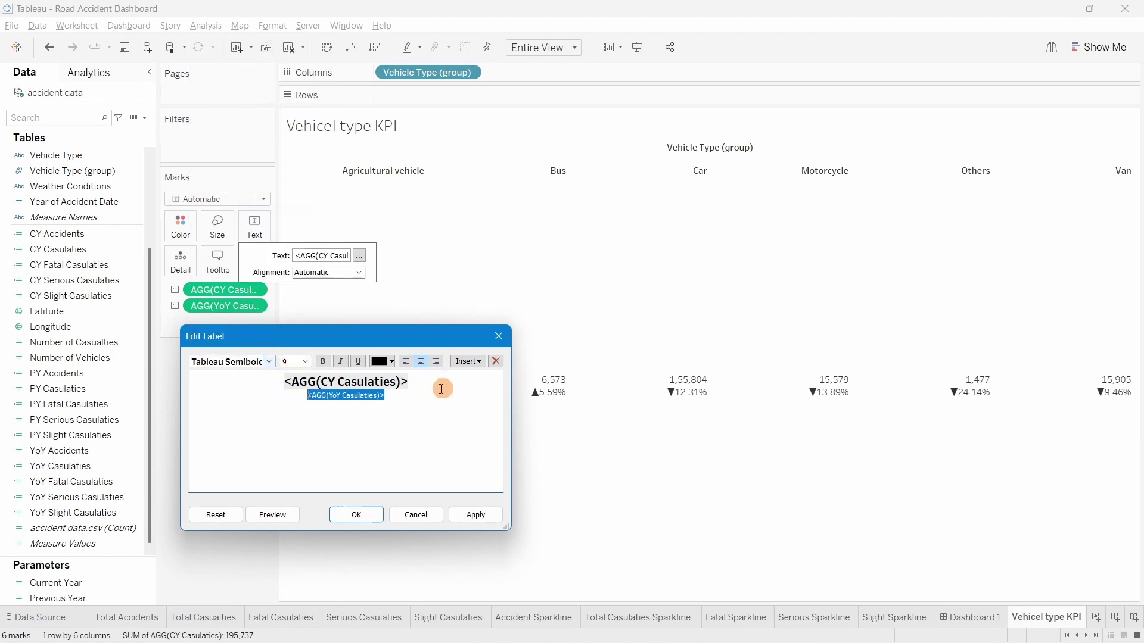
pyautogui.click(305, 361)
pyautogui.click(300, 370)
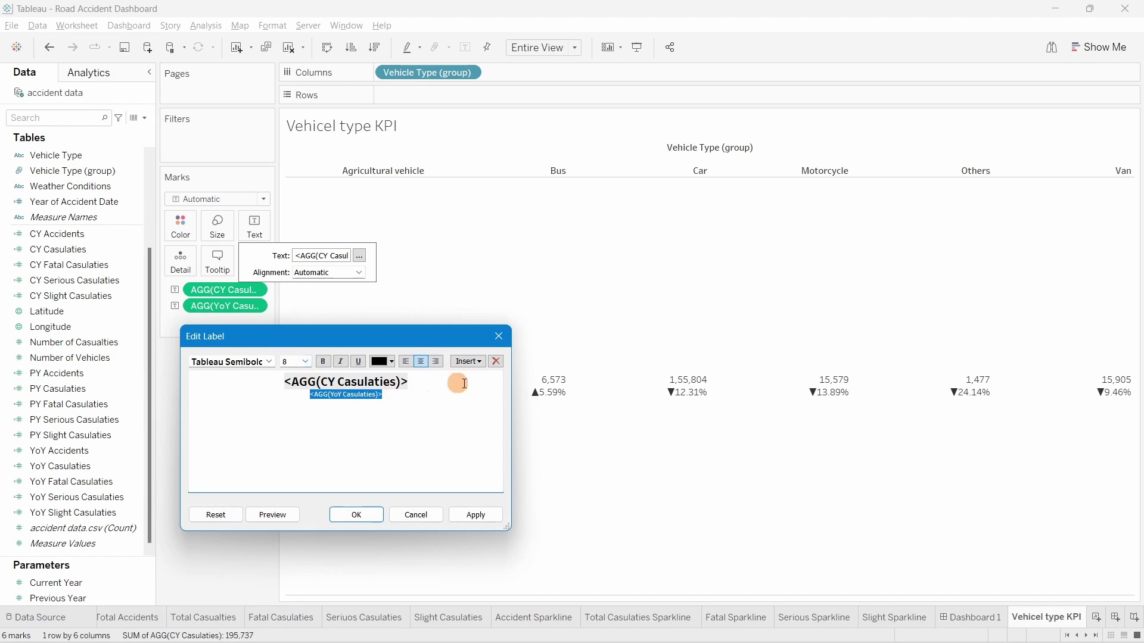
pyautogui.click(392, 362)
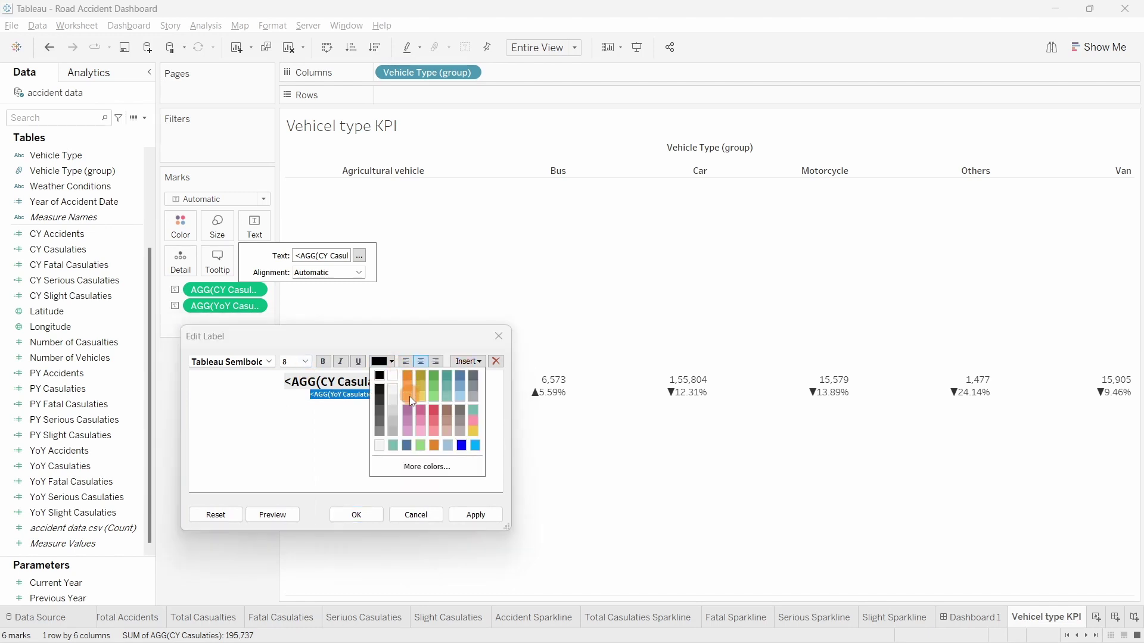
pyautogui.click(410, 400)
pyautogui.click(476, 516)
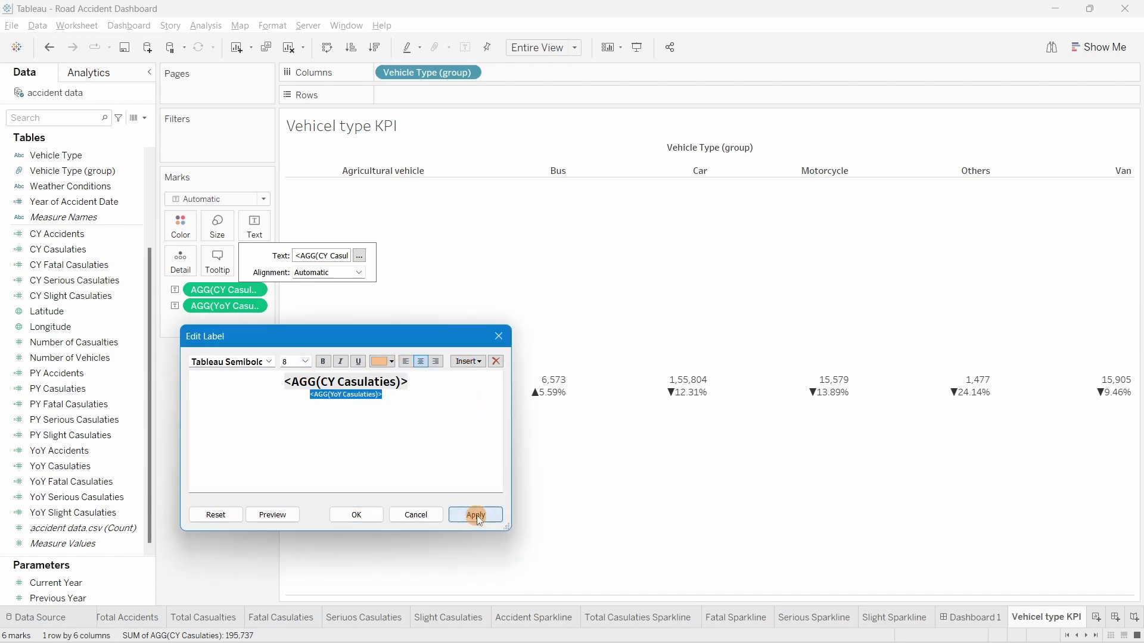
pyautogui.click(357, 515)
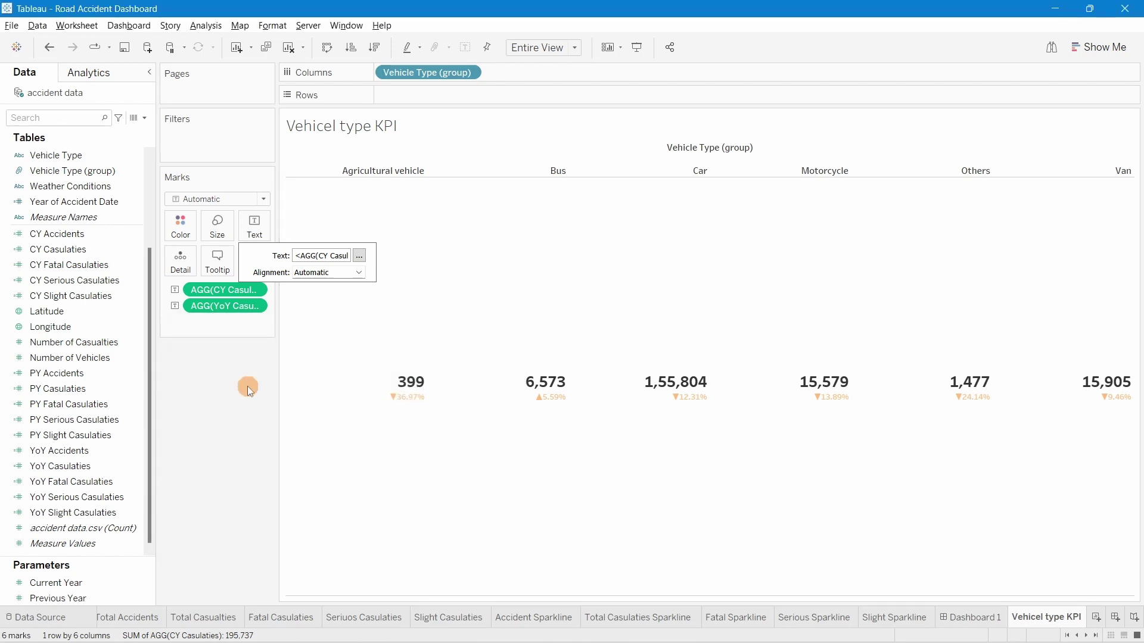
# Centre the text labels horizontally under their vehicle group headers
pyautogui.click(317, 272)
pyautogui.click(328, 323)
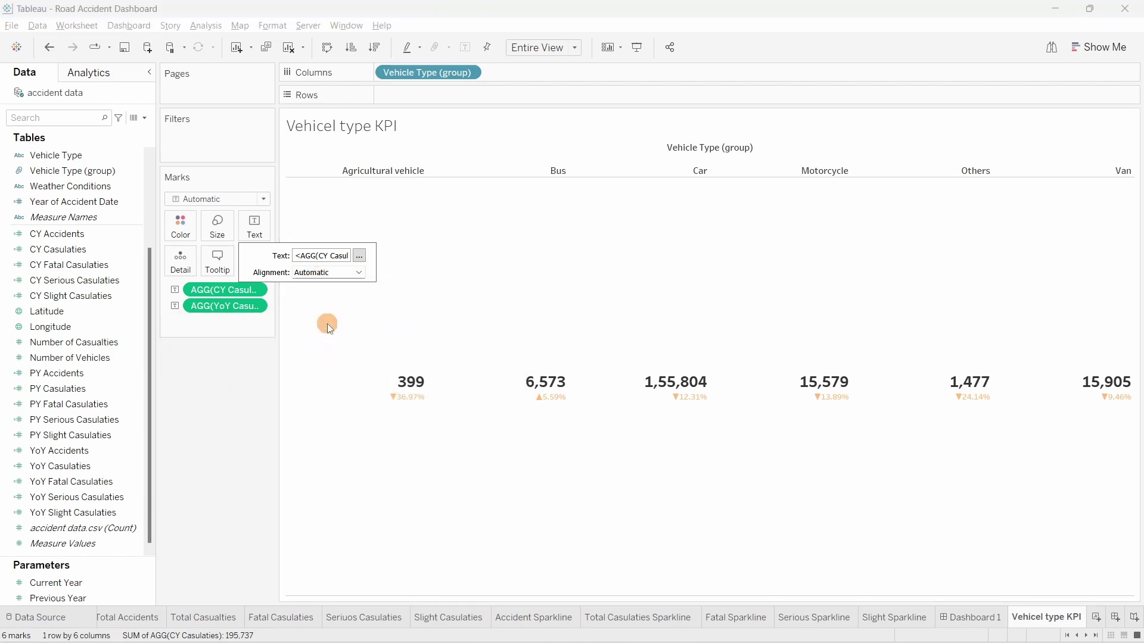
pyautogui.click(235, 424)
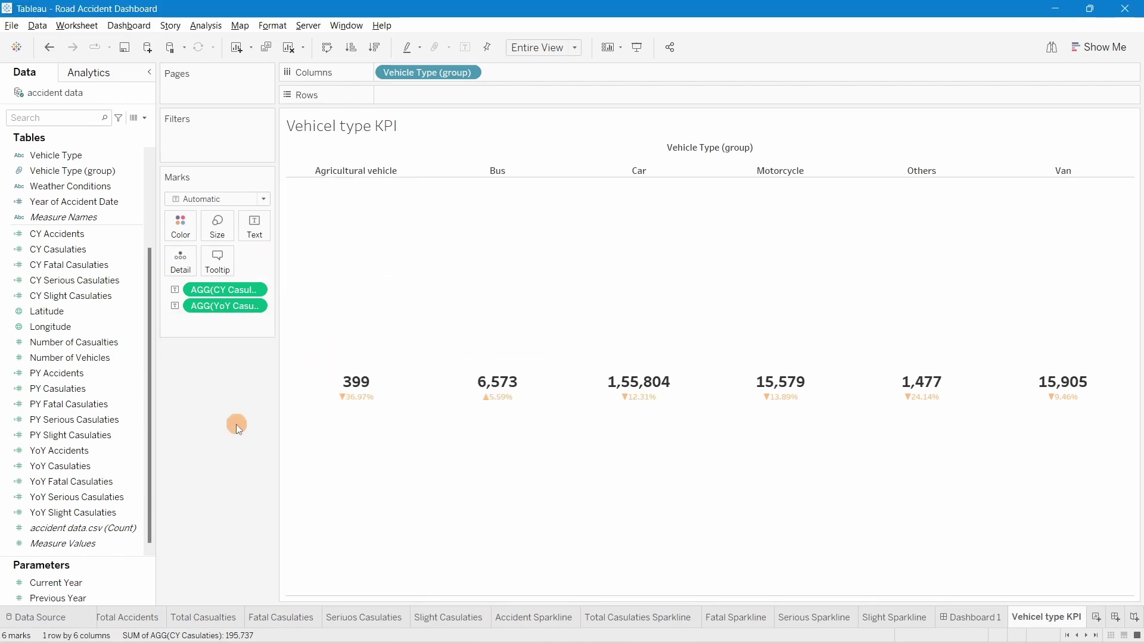
# Start a new parameter and name it "Select Accident Severity"
pyautogui.moveTo(345, 368)
pyautogui.click(145, 121)
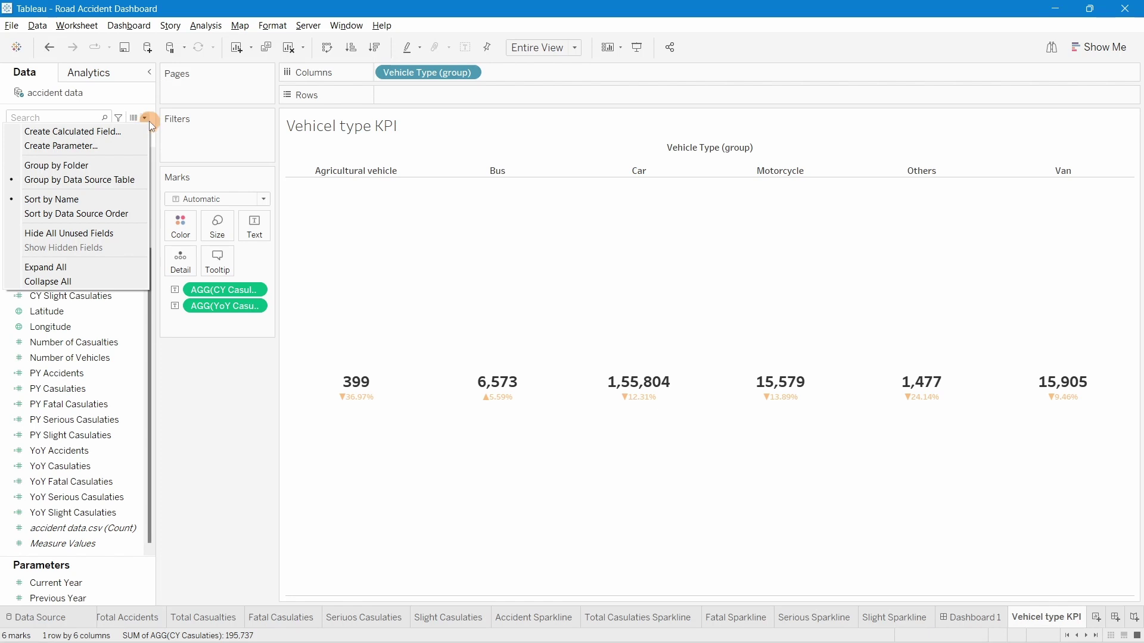
pyautogui.click(89, 149)
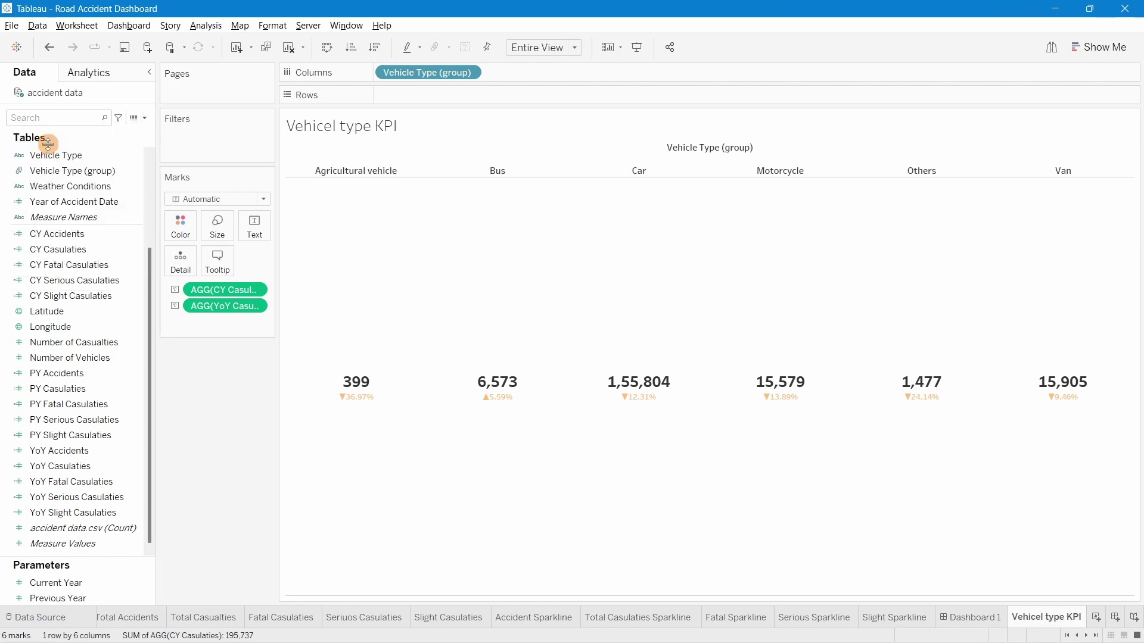
pyautogui.moveTo(445, 198); pyautogui.dragTo(367, 194)
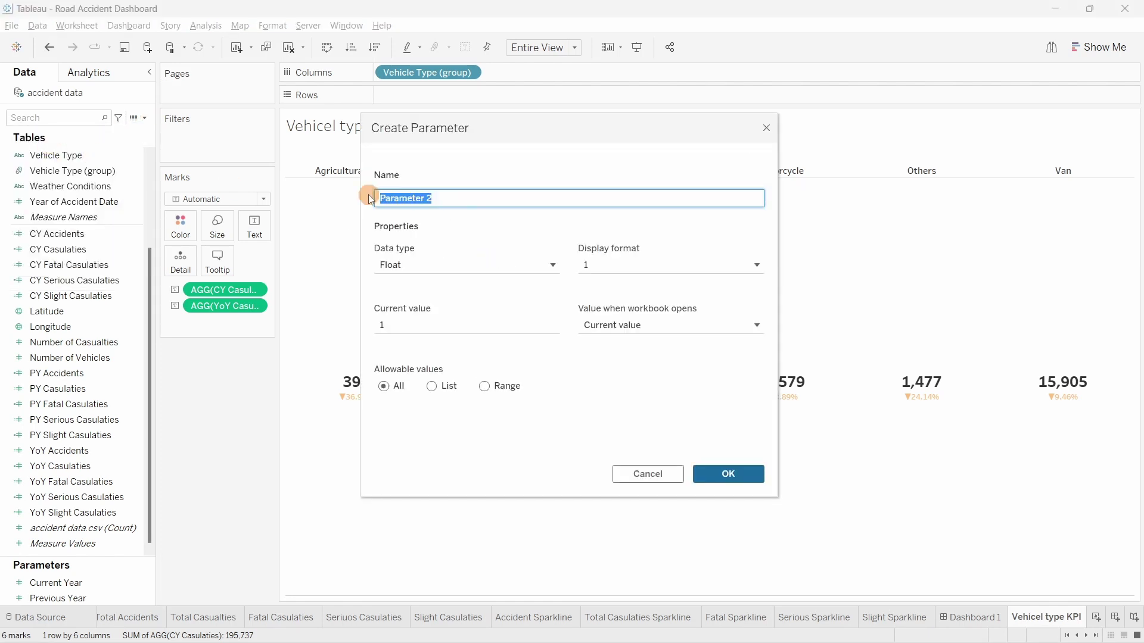
pyautogui.write('Select Accident ')
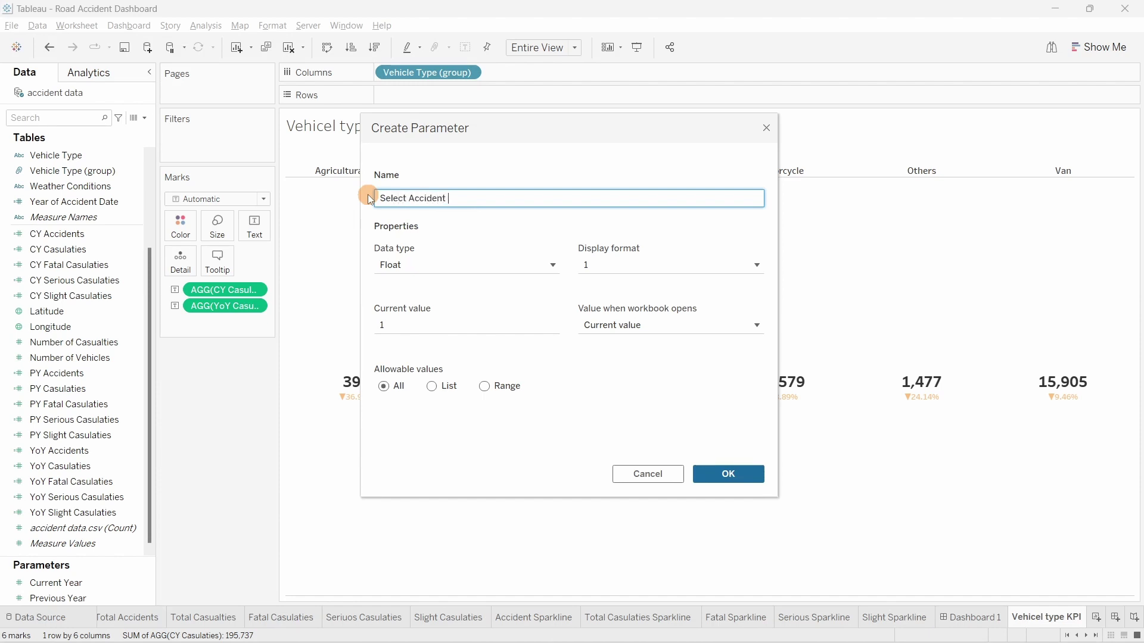
pyautogui.write('Severity')
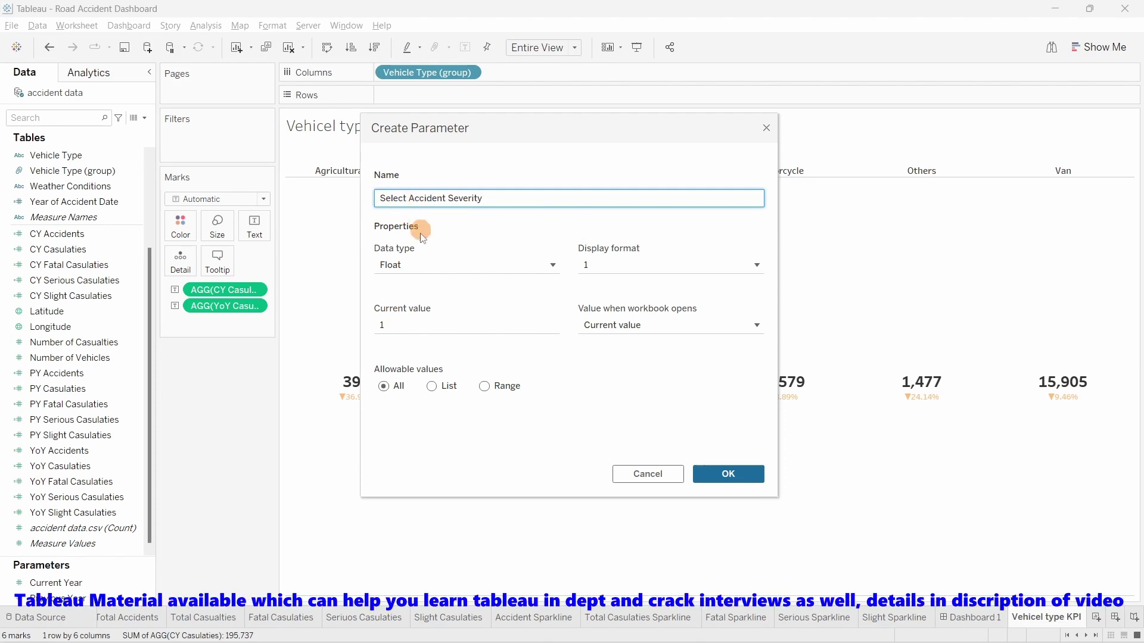
# Restrict the parameter's allowable values to a list and set its data type to String
pyautogui.click(409, 260)
pyautogui.click(415, 299)
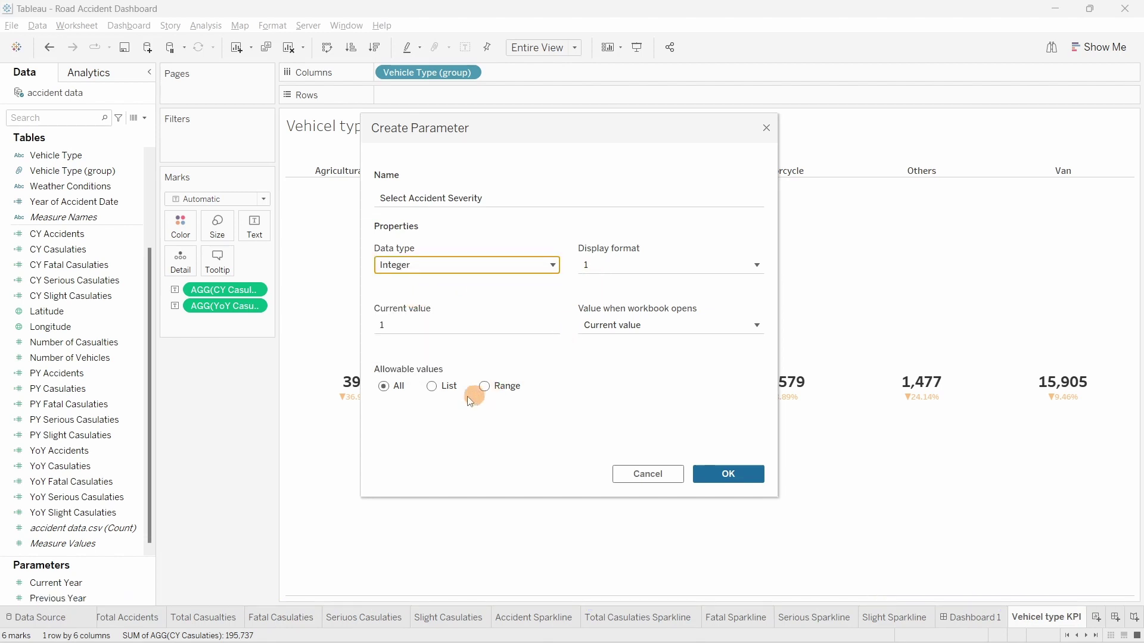
pyautogui.click(432, 387)
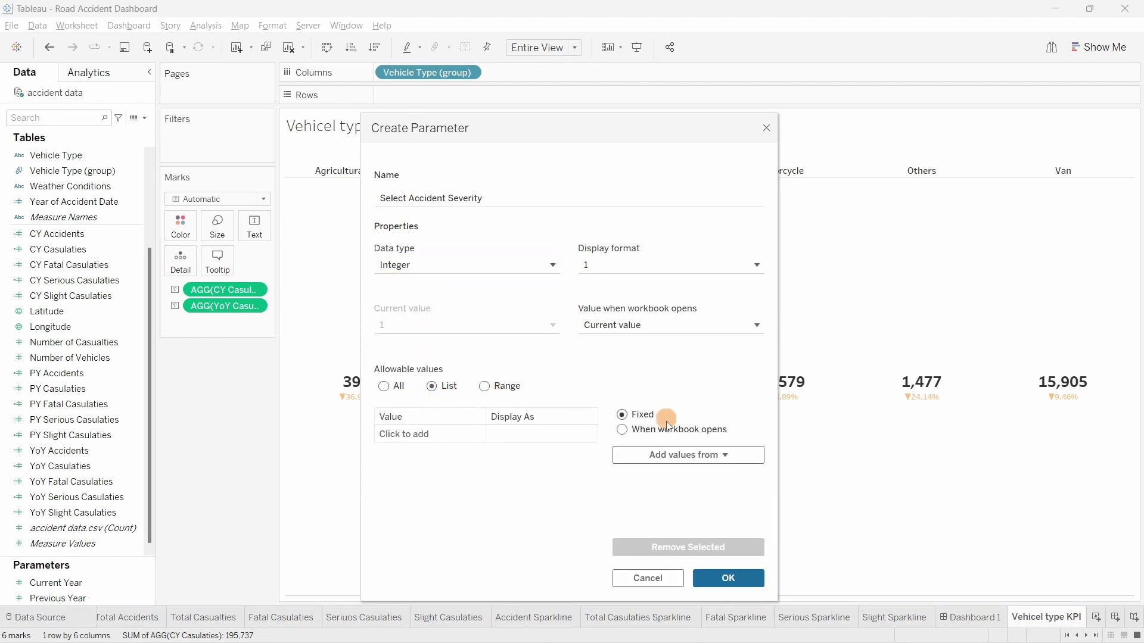
pyautogui.click(669, 450)
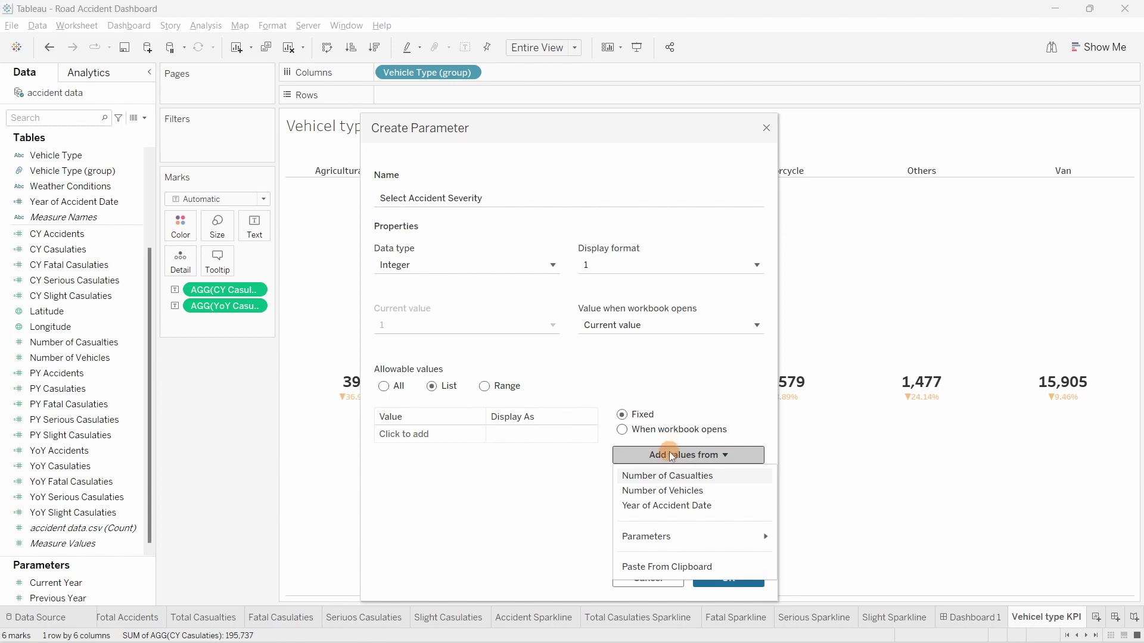
pyautogui.click(411, 271)
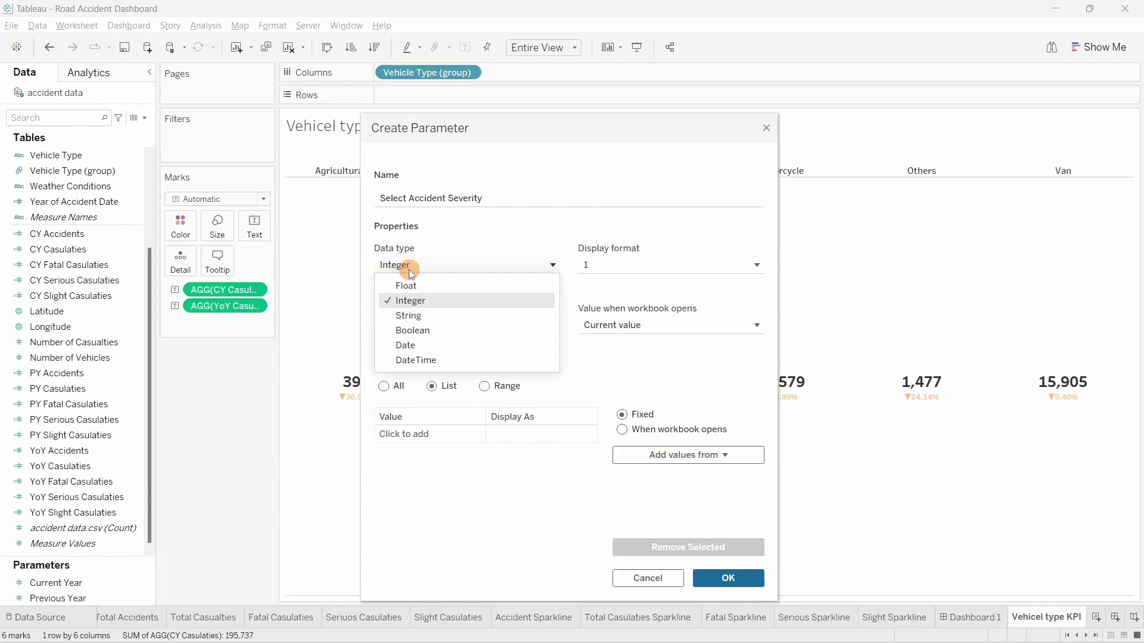
pyautogui.click(410, 314)
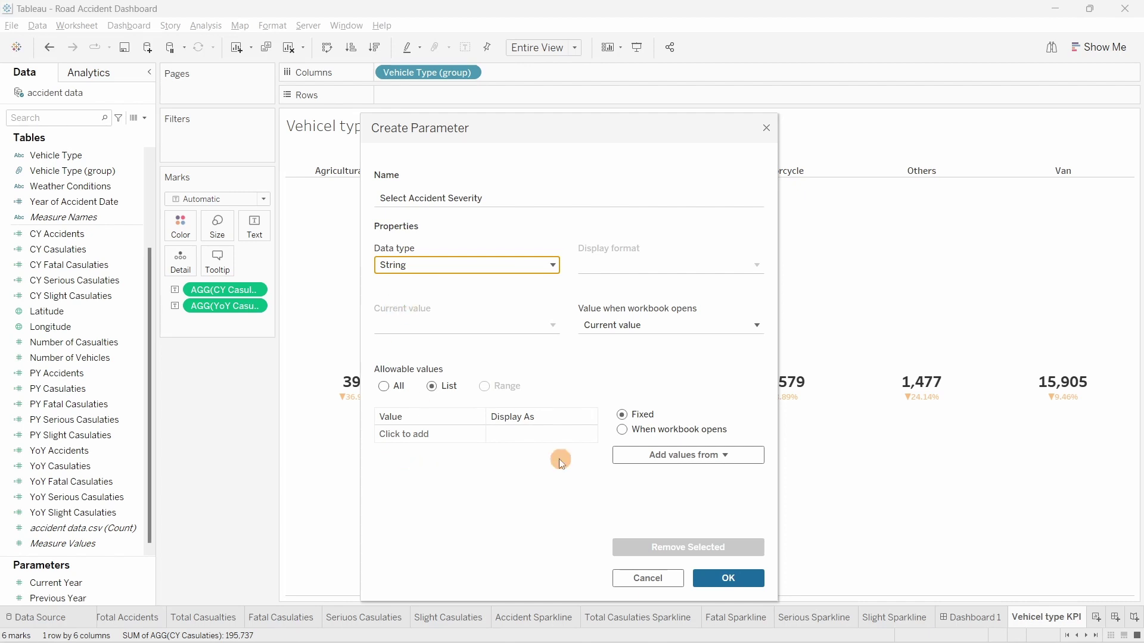
# Fill the parameter's list of allowable values from the Accident Severity field
pyautogui.click(708, 460)
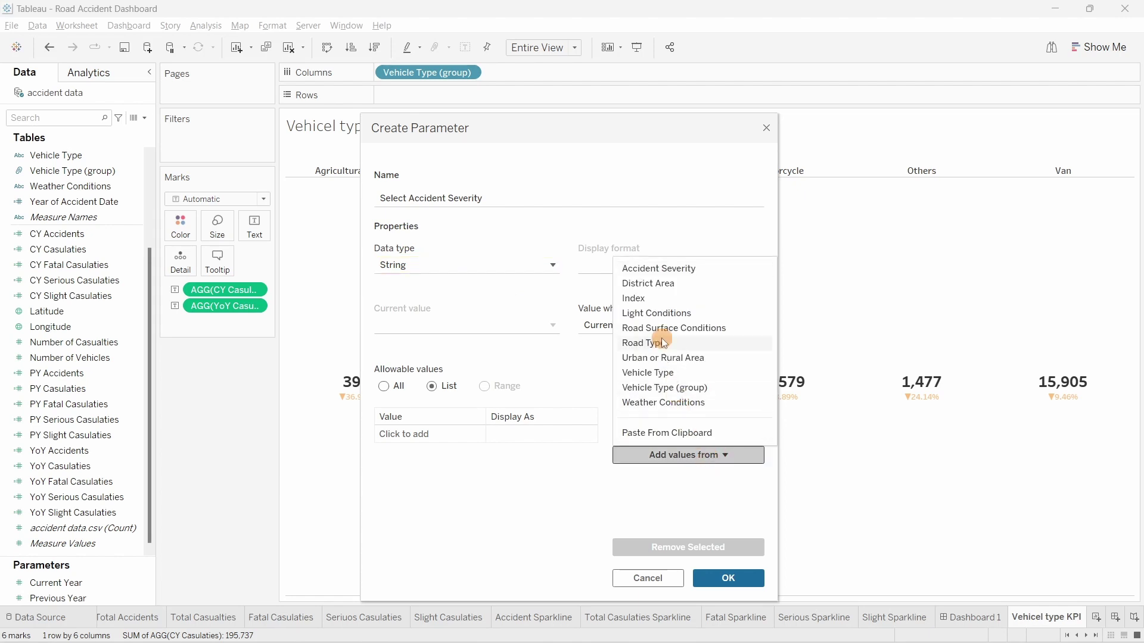
pyautogui.click(640, 271)
pyautogui.click(399, 435)
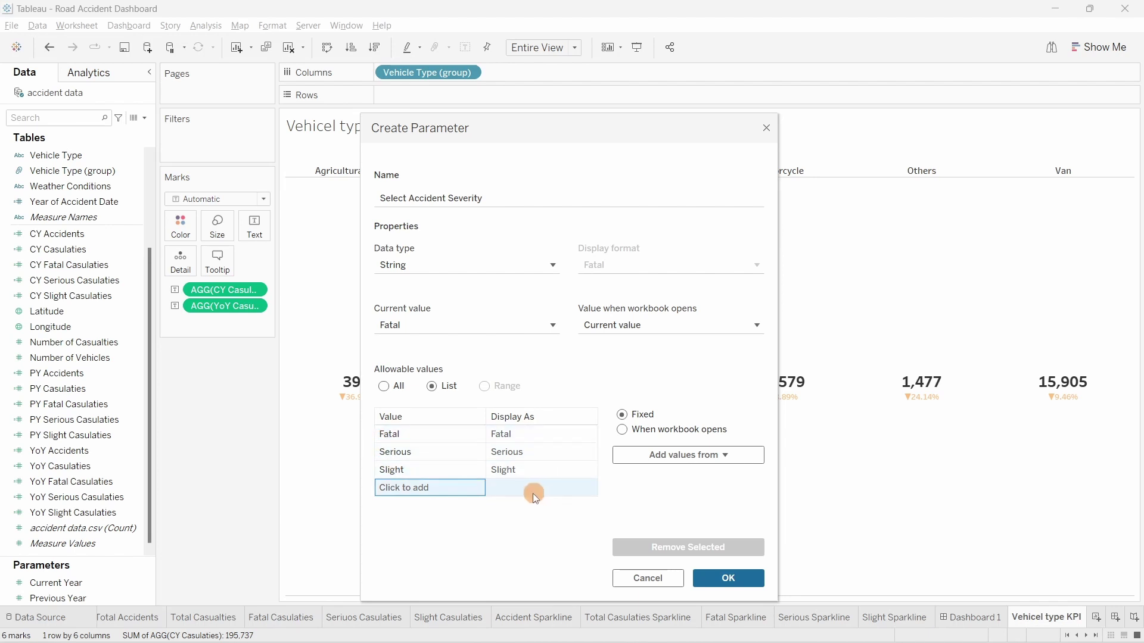
# Add "All" as an extra allowable value and create the parameter
pyautogui.click(402, 487)
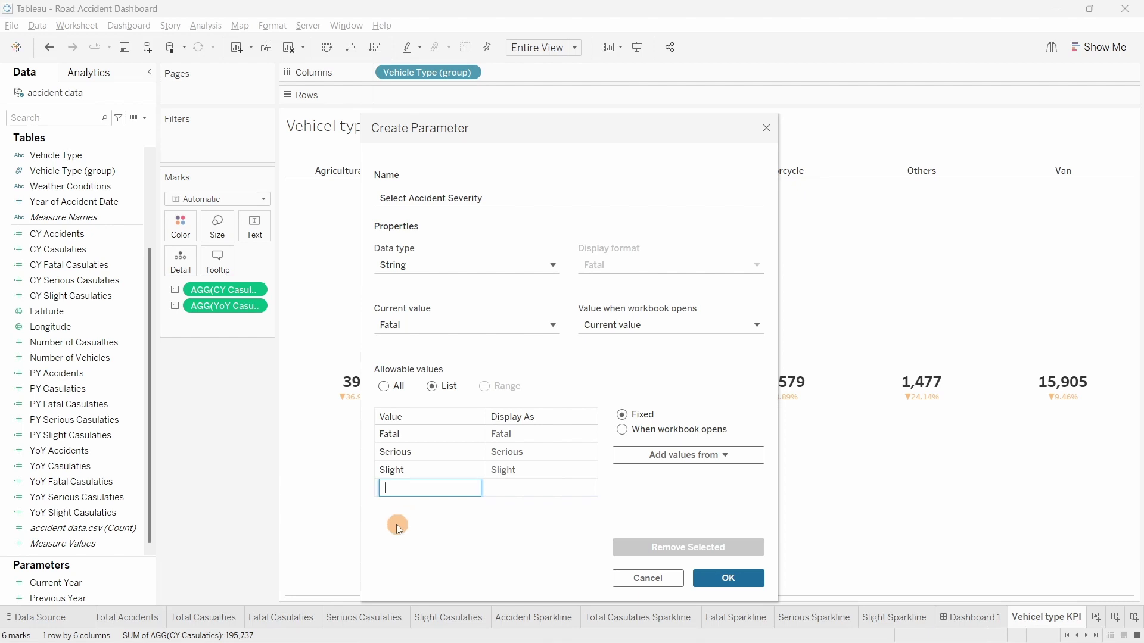
pyautogui.click(397, 526)
pyautogui.click(402, 487)
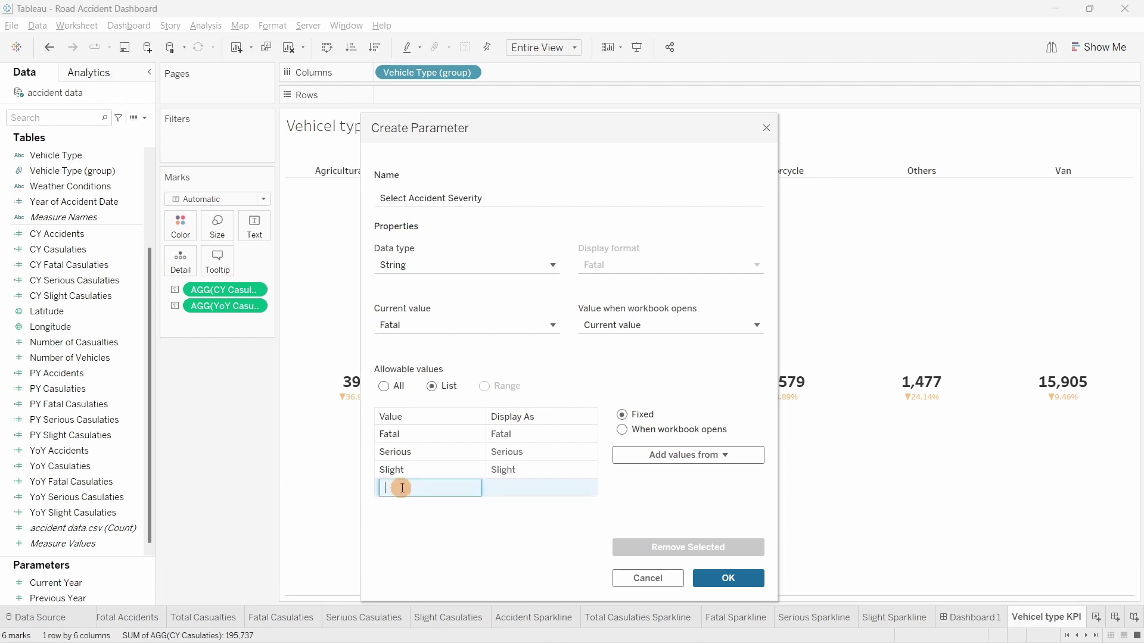
pyautogui.write('All')
pyautogui.press('Return')
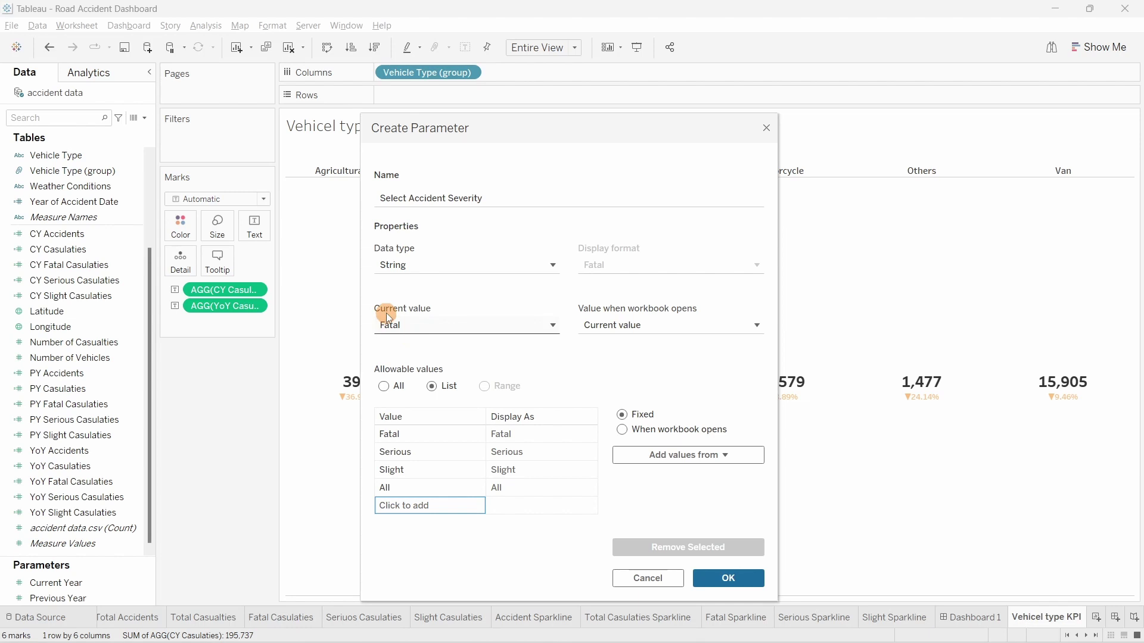
pyautogui.click(726, 574)
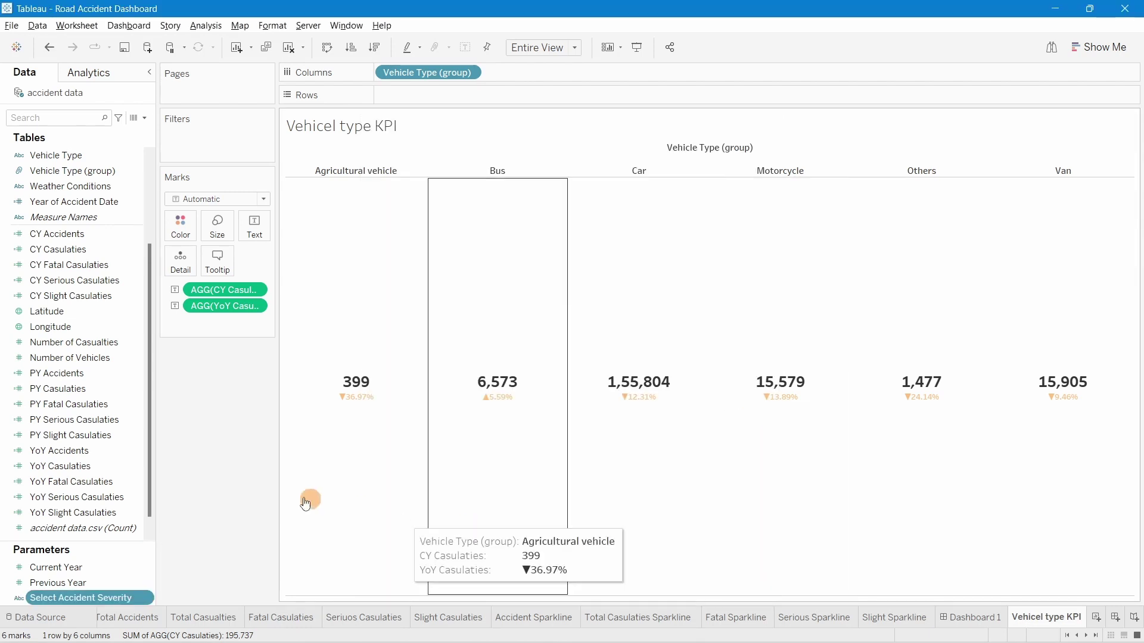
# Show the Select Accident Severity parameter control and try its values Serious, Slight and All before returning it to Fatal
pyautogui.rightClick(98, 600)
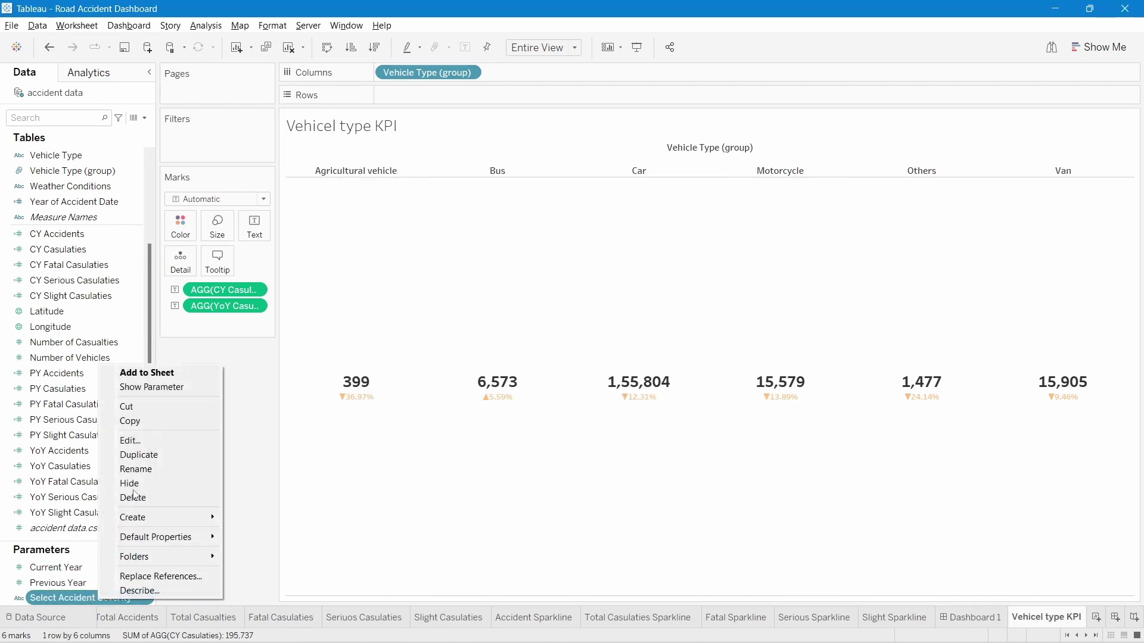
pyautogui.click(141, 388)
pyautogui.click(1081, 143)
pyautogui.click(1066, 162)
pyautogui.click(1060, 137)
pyautogui.click(1060, 173)
pyautogui.click(1048, 136)
pyautogui.click(1047, 187)
pyautogui.click(1053, 135)
pyautogui.click(1052, 148)
pyautogui.click(292, 413)
pyautogui.click(332, 345)
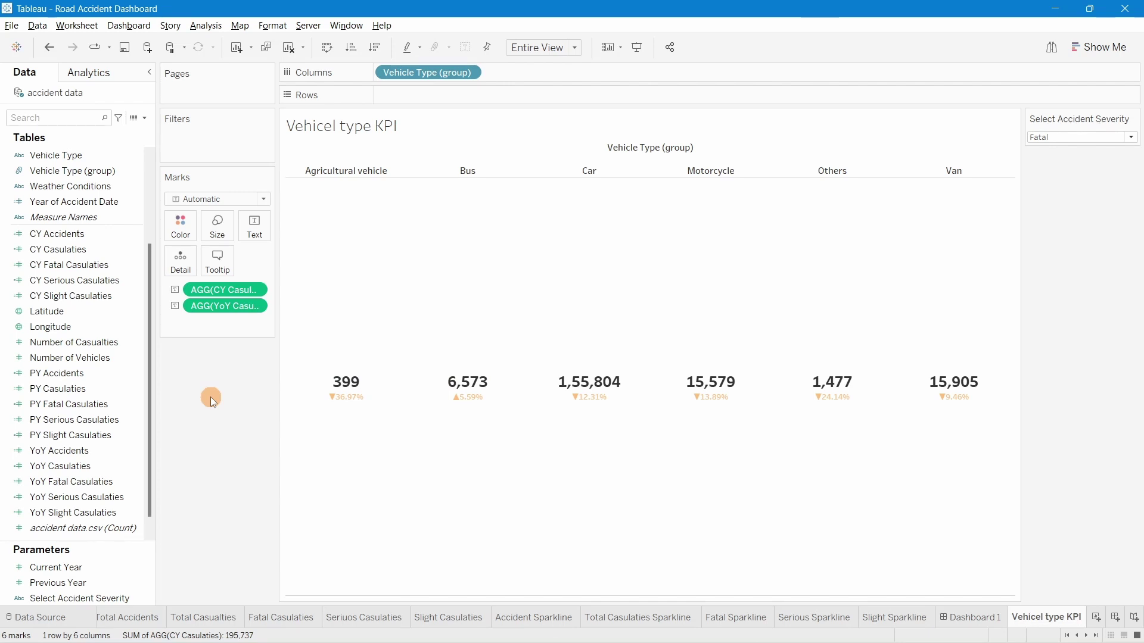
# Start a new calculated field and name it "Accident Severity Filter"
pyautogui.click(146, 119)
pyautogui.click(116, 131)
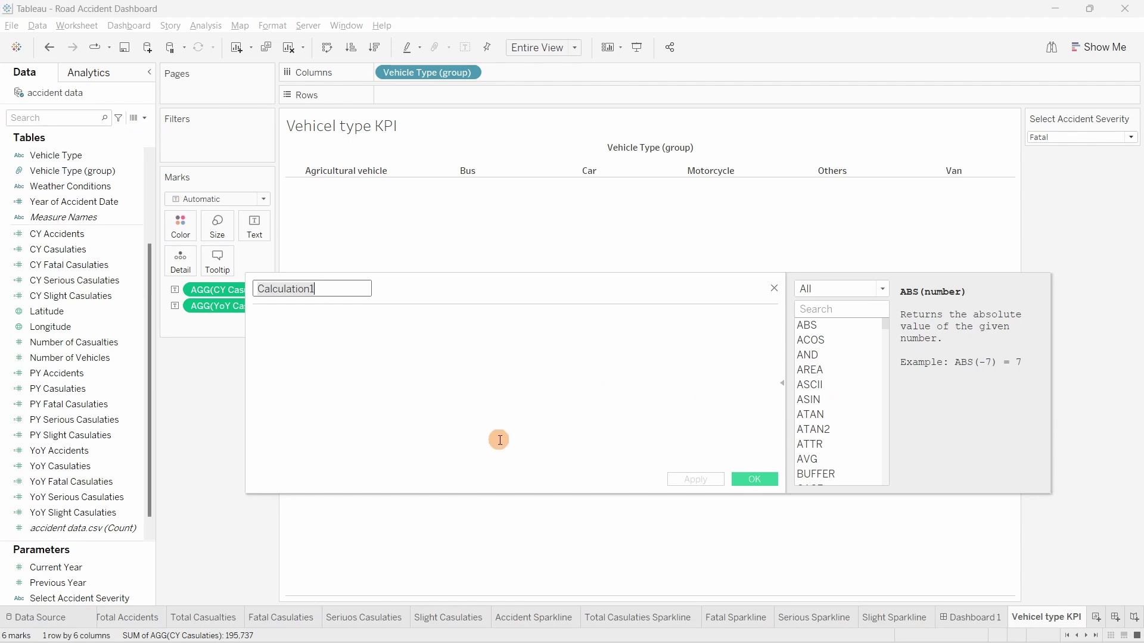
pyautogui.write('Accident Severity Filter')
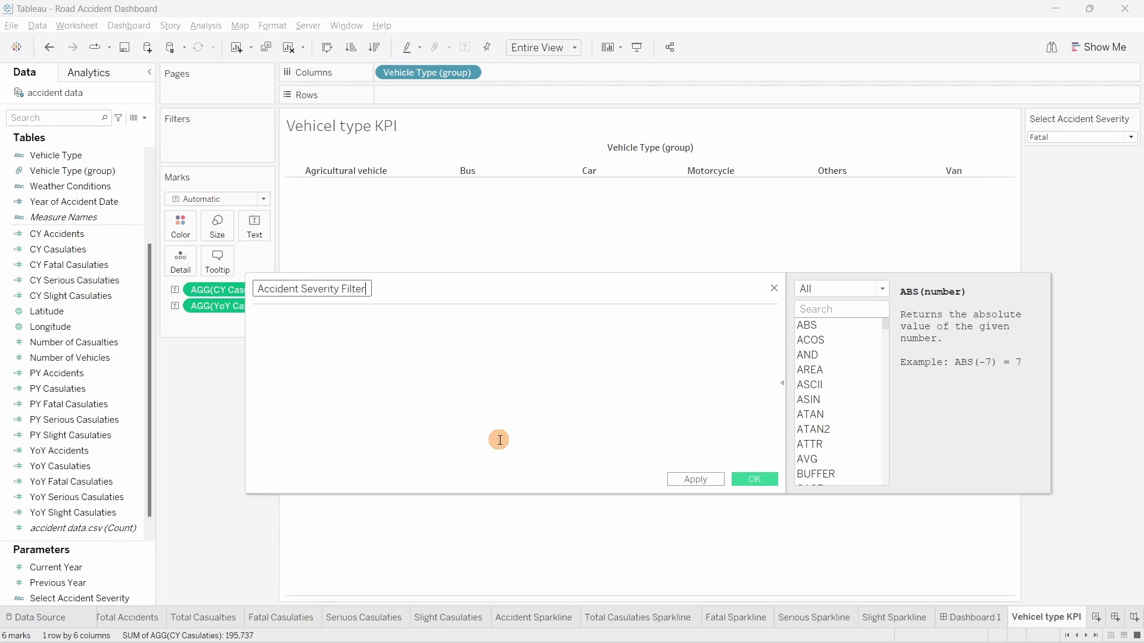
# Enter the formula [Select Accident Severity]=[Accident Severity] for the calculated field
pyautogui.click(474, 425)
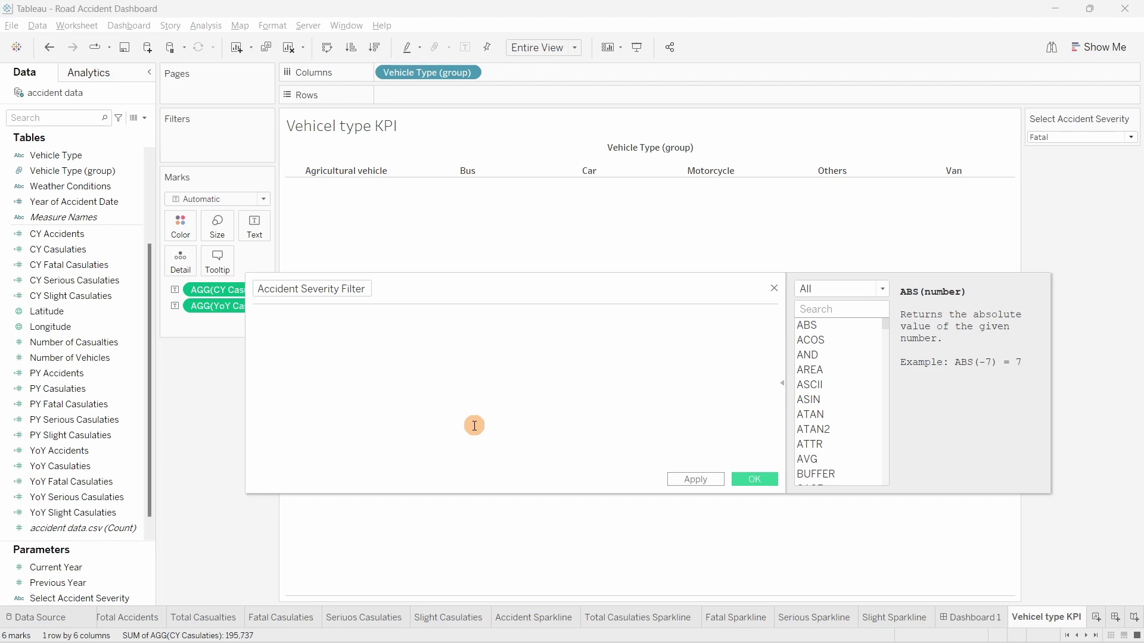
pyautogui.write('sle')
pyautogui.press('BackSpace')
pyautogui.press('BackSpace')
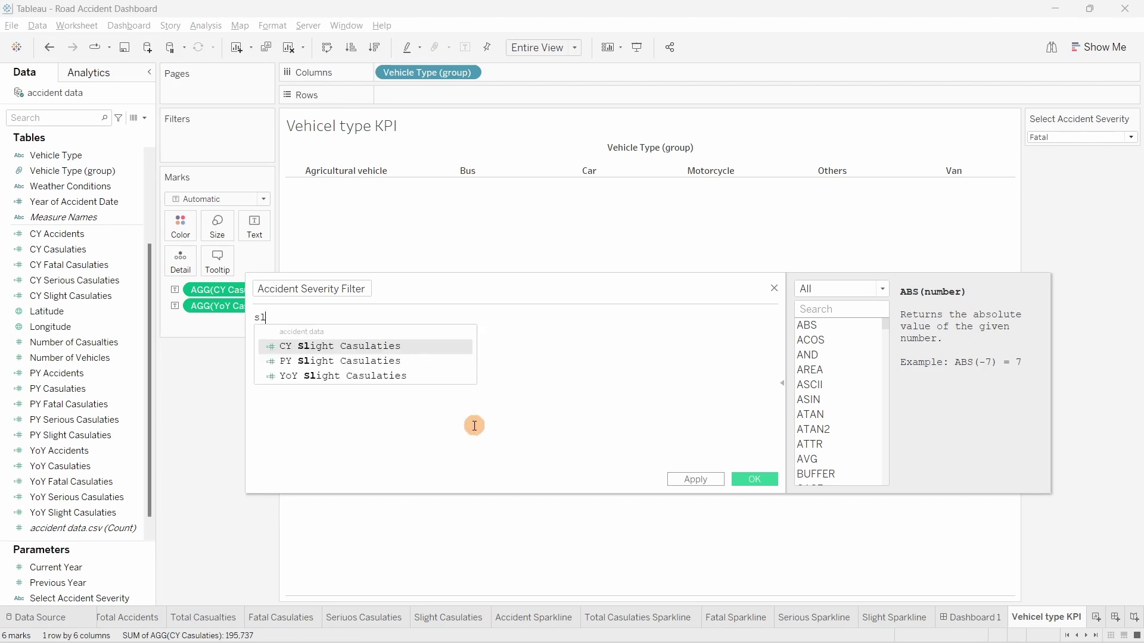
pyautogui.write('el')
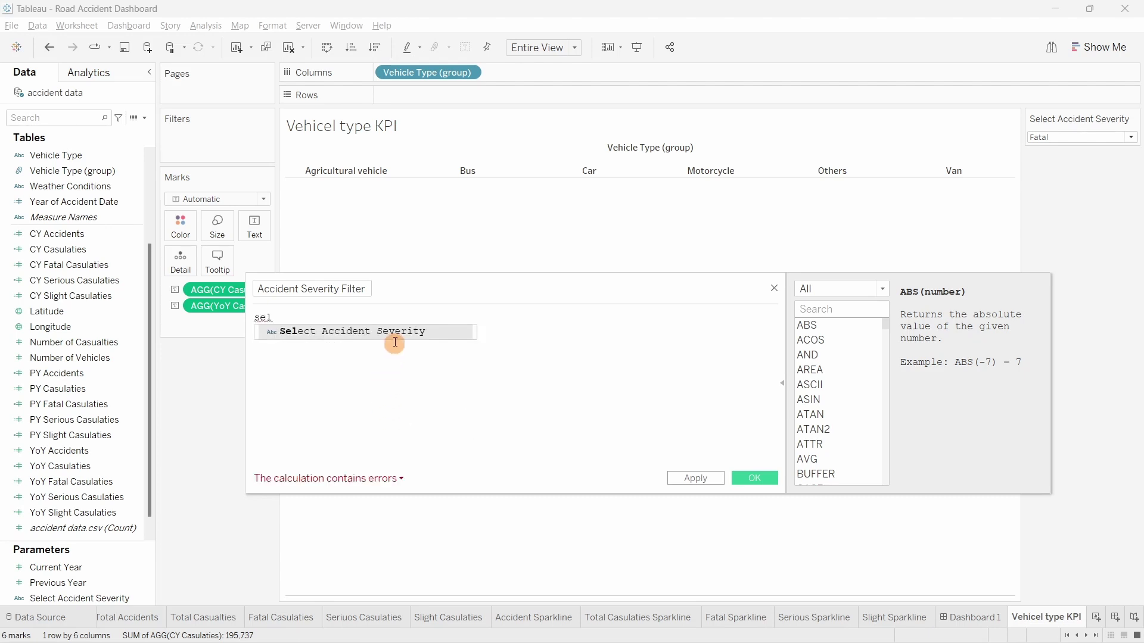
pyautogui.doubleClick(395, 331)
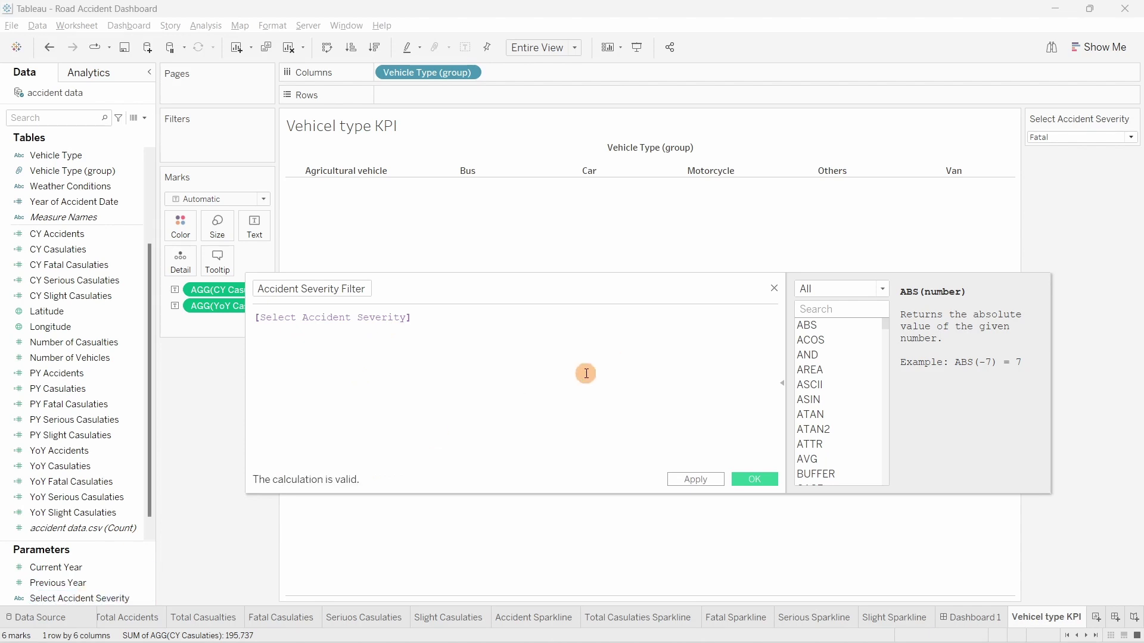
pyautogui.write('=')
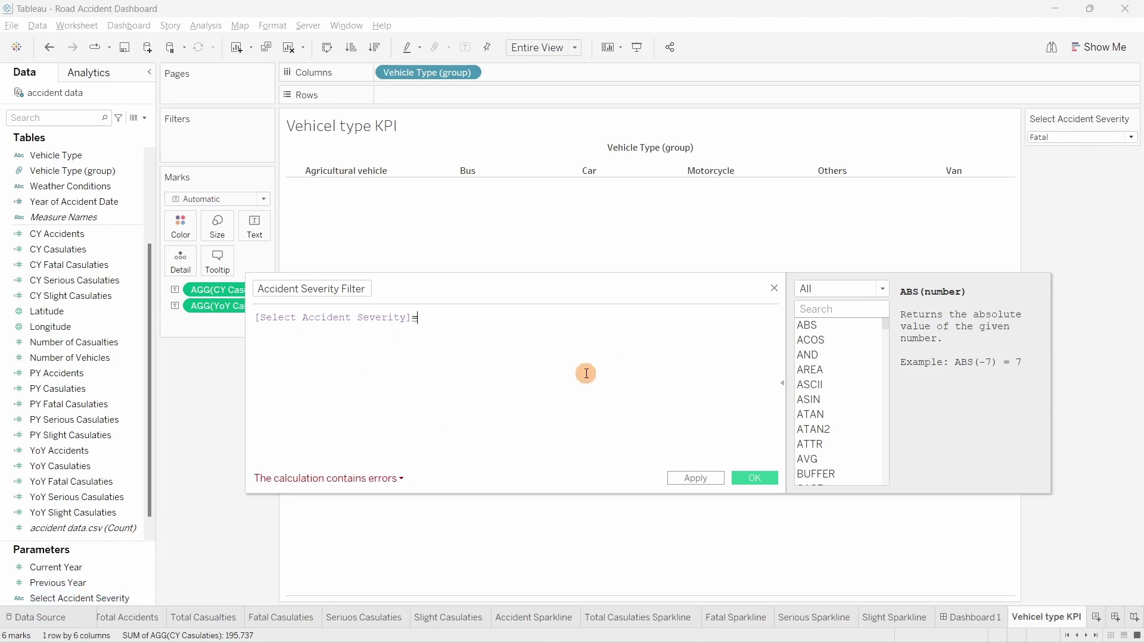
pyautogui.write('acci')
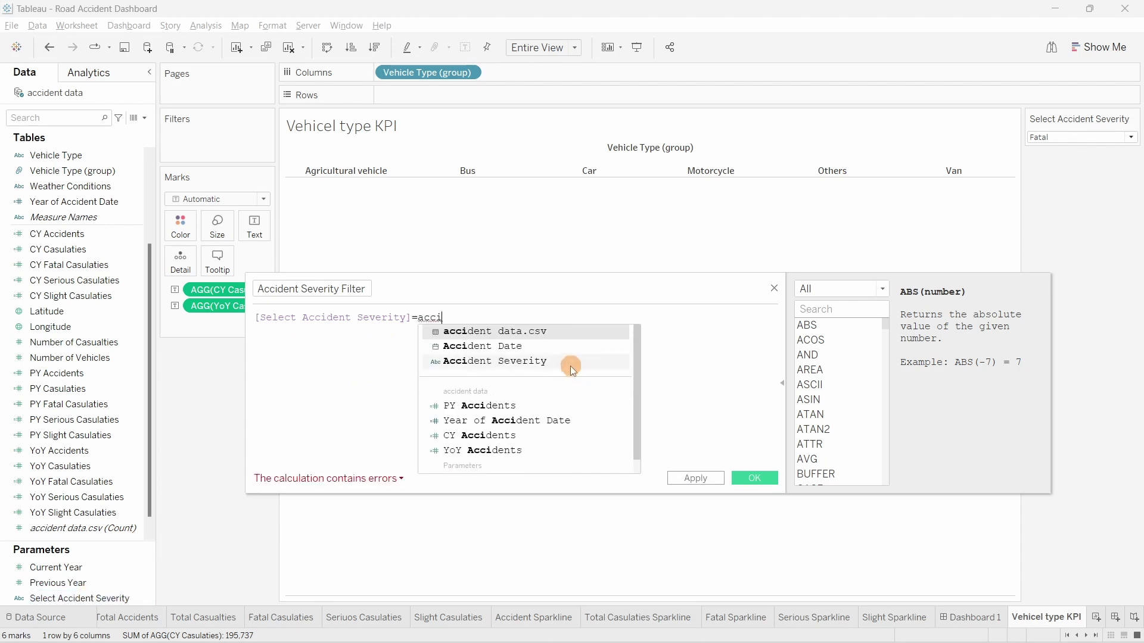
pyautogui.click(570, 362)
# Examine the parameter and field references in the formula and compare them with the options of the accident severity parameter control
pyautogui.click(362, 325)
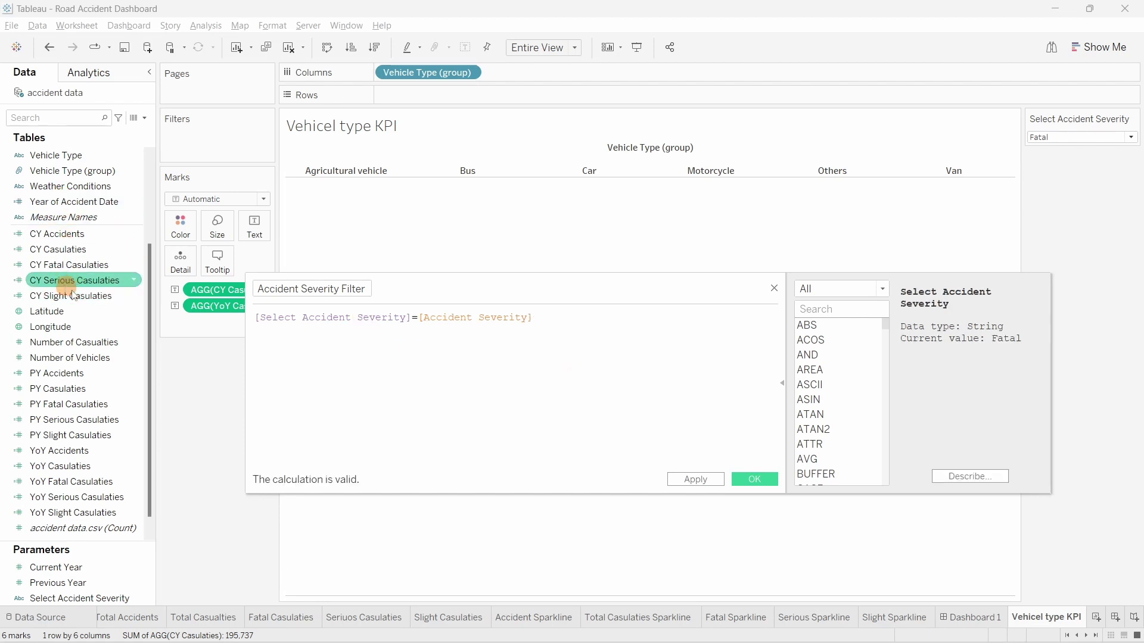
pyautogui.click(537, 330)
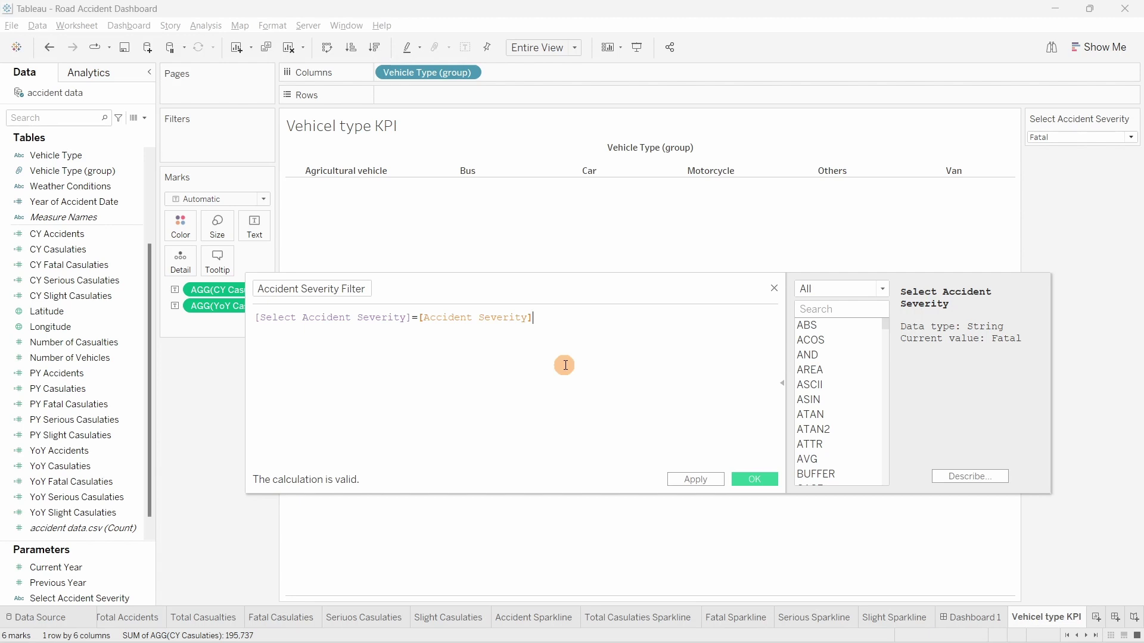
pyautogui.click(517, 316)
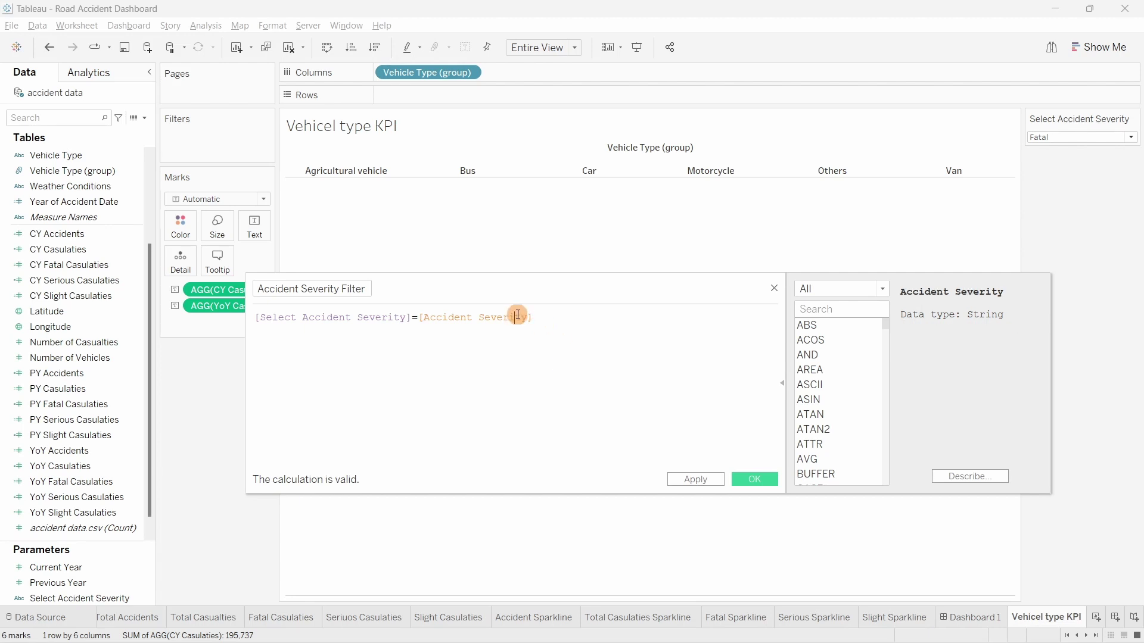
pyautogui.moveTo(61, 605)
pyautogui.mouseDown()
pyautogui.moveTo(245, 149)
pyautogui.moveTo(319, 355)
pyautogui.moveTo(311, 346)
pyautogui.mouseUp()
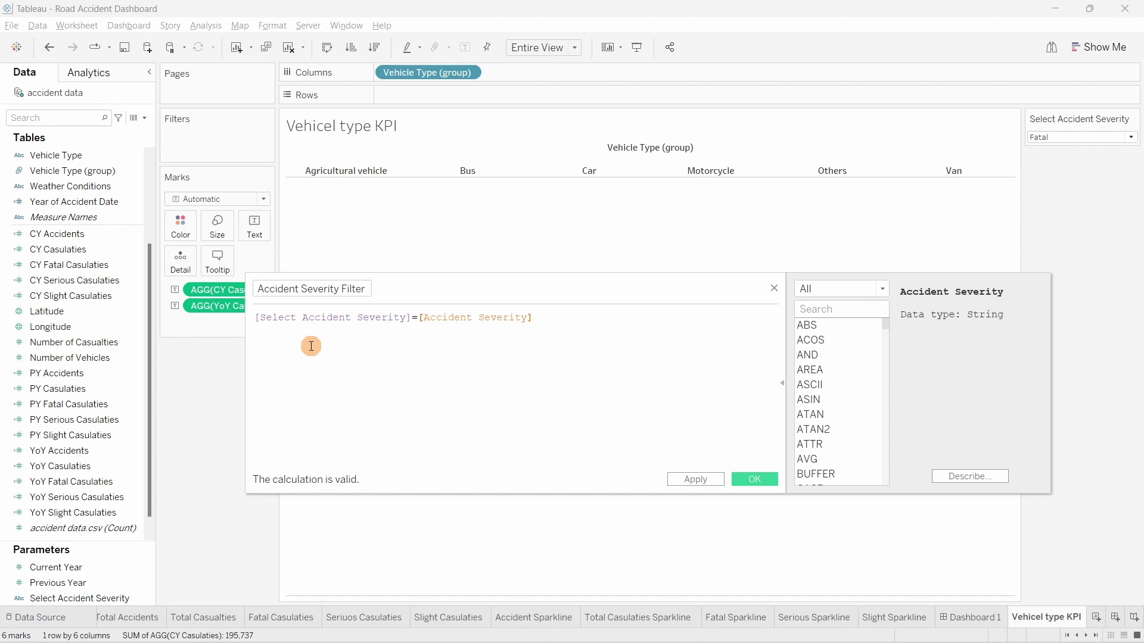
pyautogui.click(368, 316)
pyautogui.click(1046, 138)
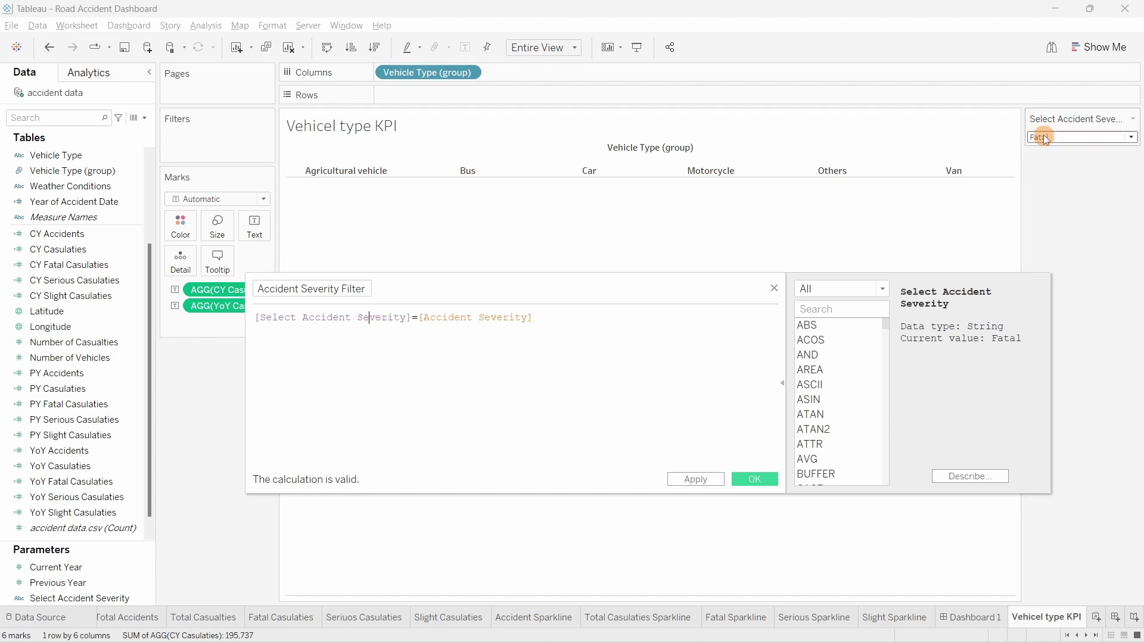
pyautogui.click(415, 319)
pyautogui.click(459, 319)
pyautogui.click(59, 281)
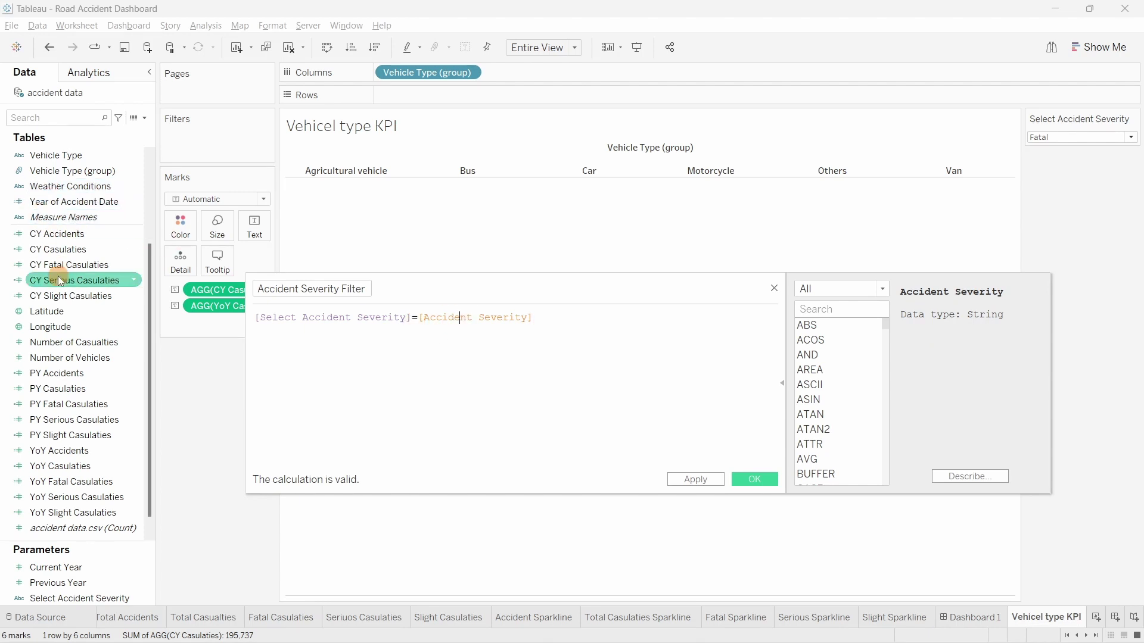
pyautogui.click(571, 322)
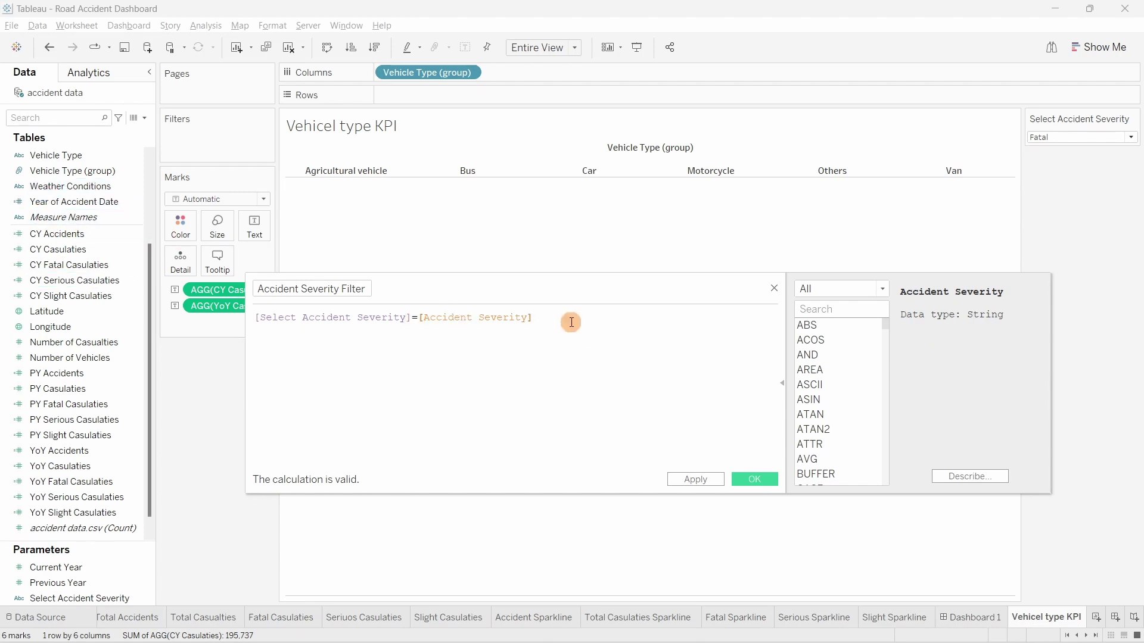
pyautogui.click(1078, 136)
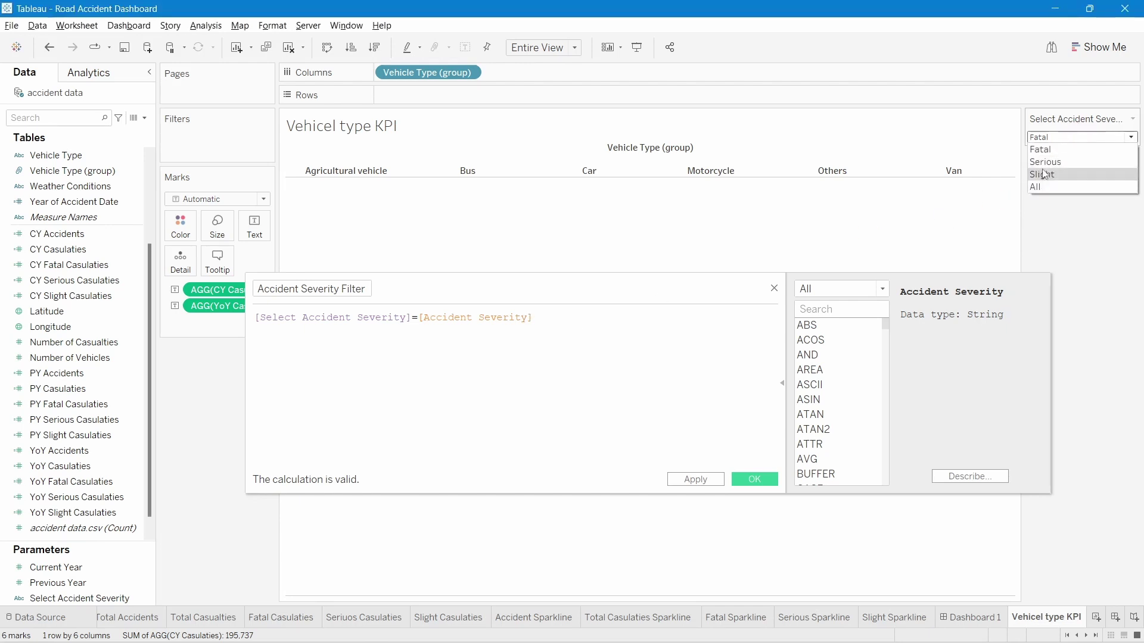
pyautogui.click(542, 322)
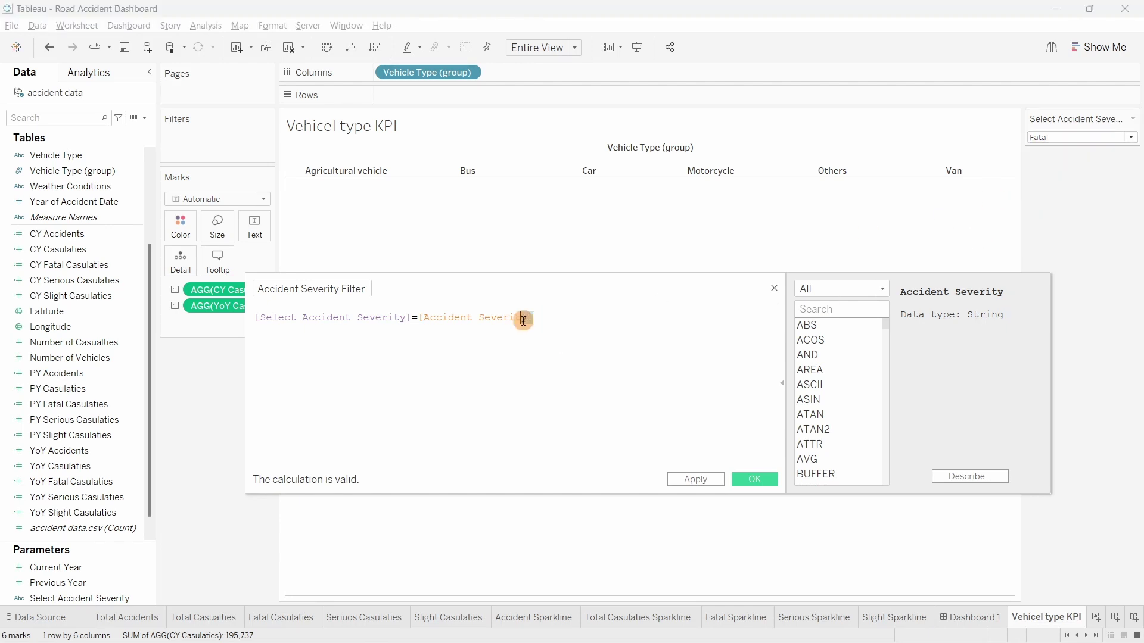
pyautogui.click(1046, 138)
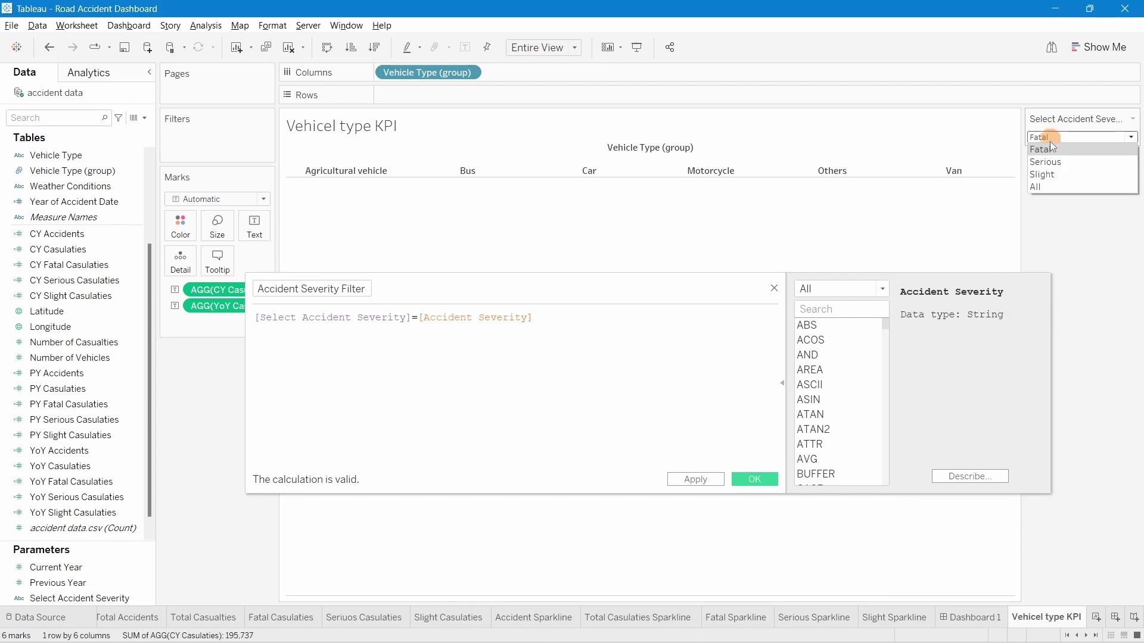
# Add a second line to the formula with the condition or [Select Accident Severity]="All"
pyautogui.click(539, 325)
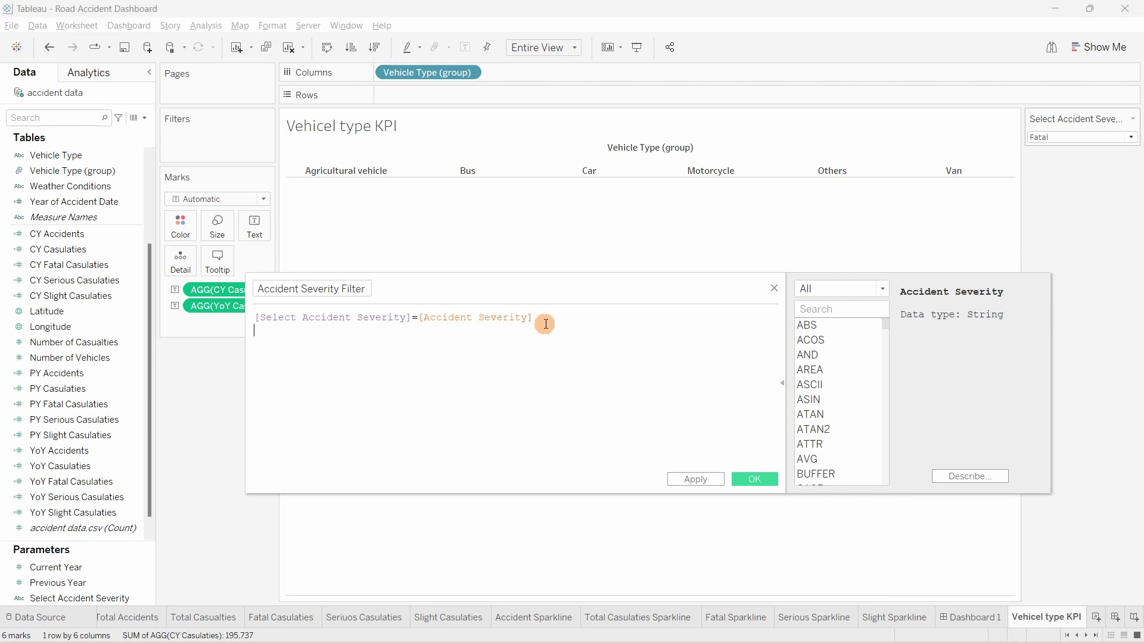
pyautogui.write('or')
pyautogui.press('BackSpace')
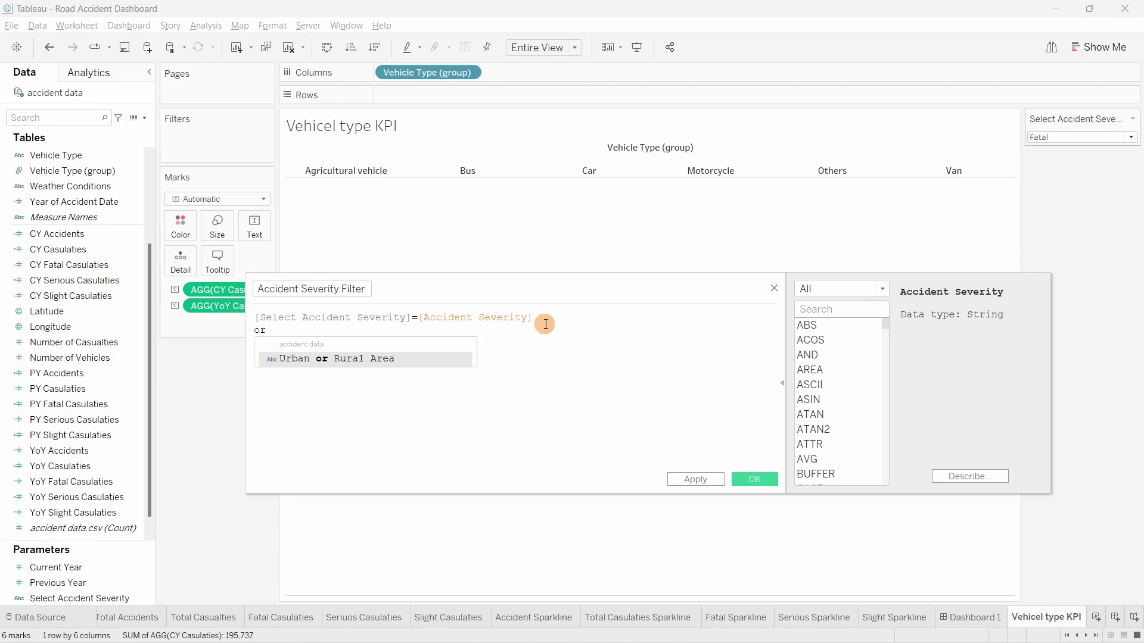
pyautogui.write('sele')
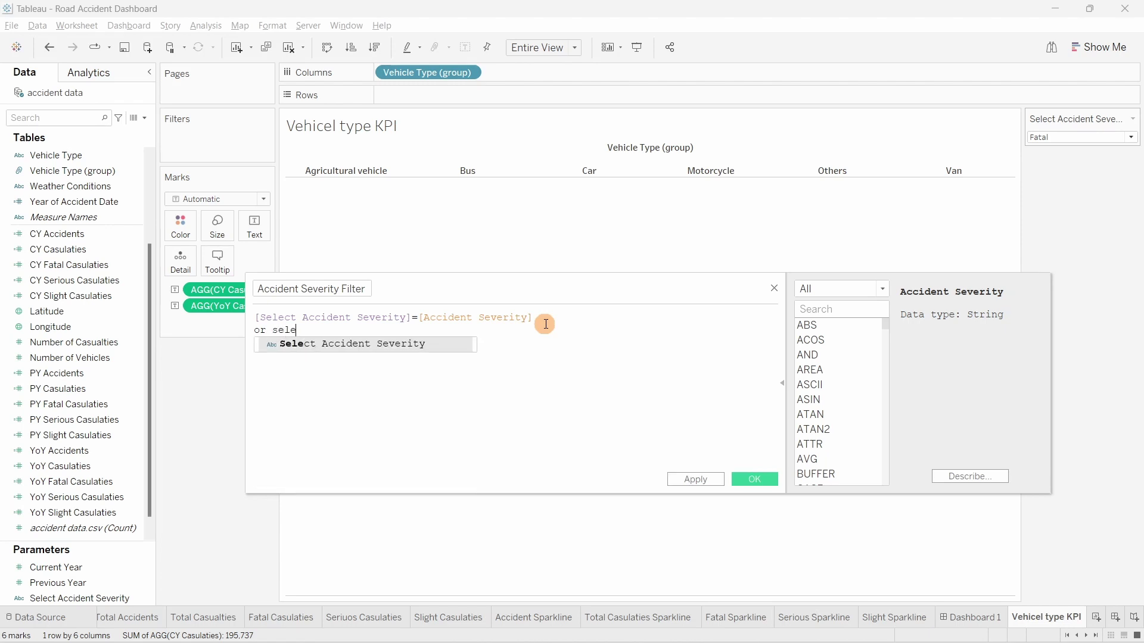
pyautogui.write('ct')
pyautogui.press('Return')
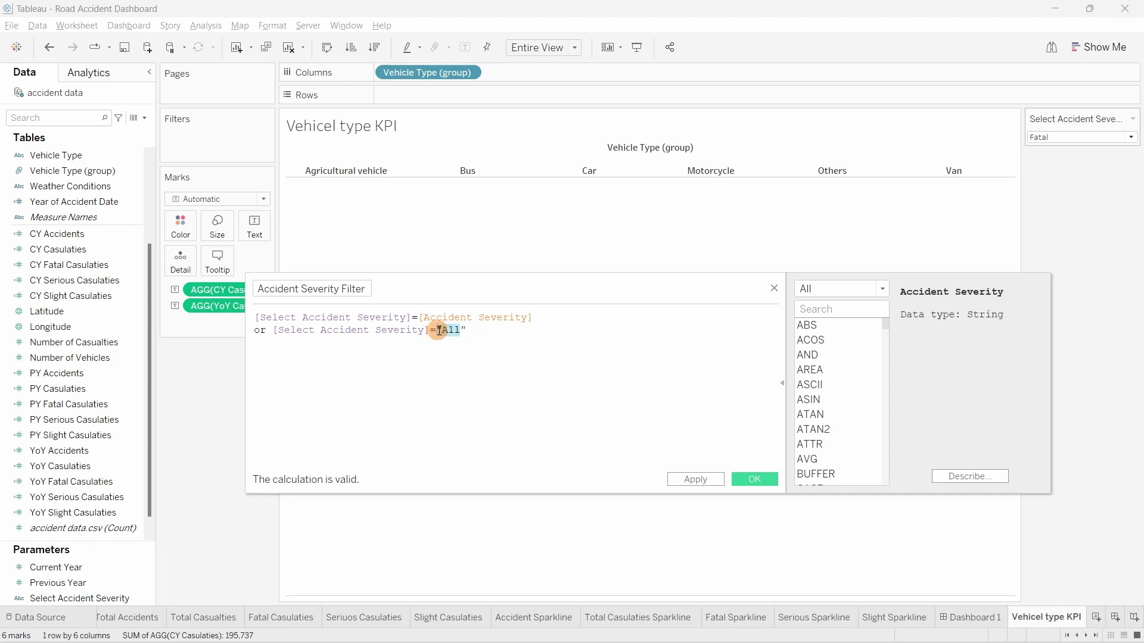
# Check both conditions of the filter formula against the option list of the accident severity parameter control
pyautogui.click(1052, 138)
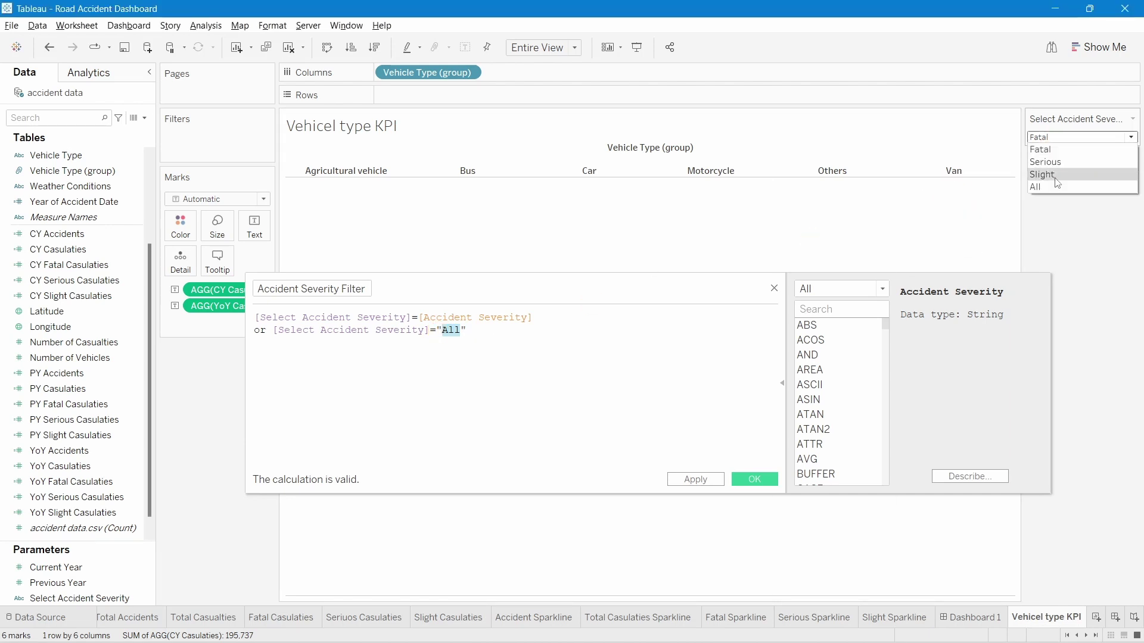
pyautogui.click(467, 356)
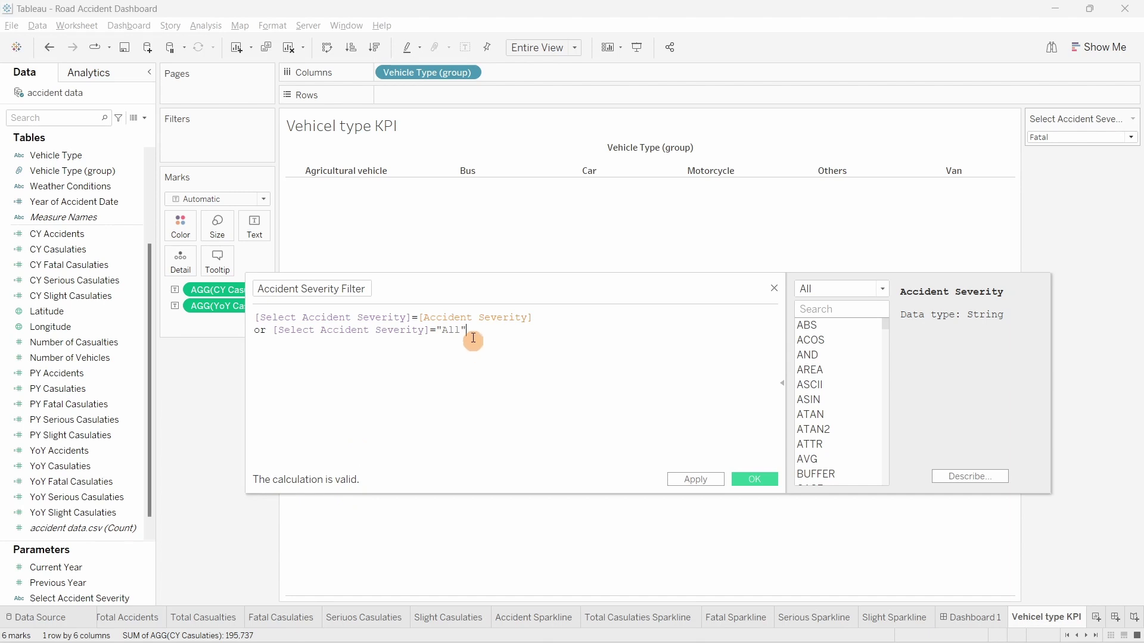
pyautogui.moveTo(448, 318); pyautogui.dragTo(501, 318)
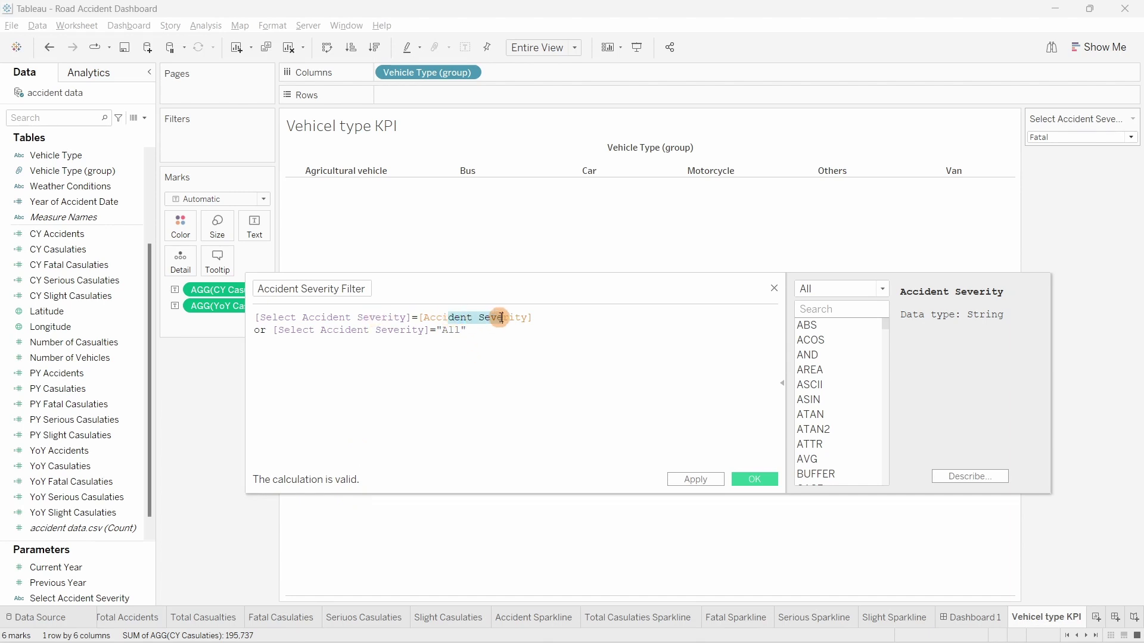
pyautogui.moveTo(358, 317); pyautogui.dragTo(381, 318)
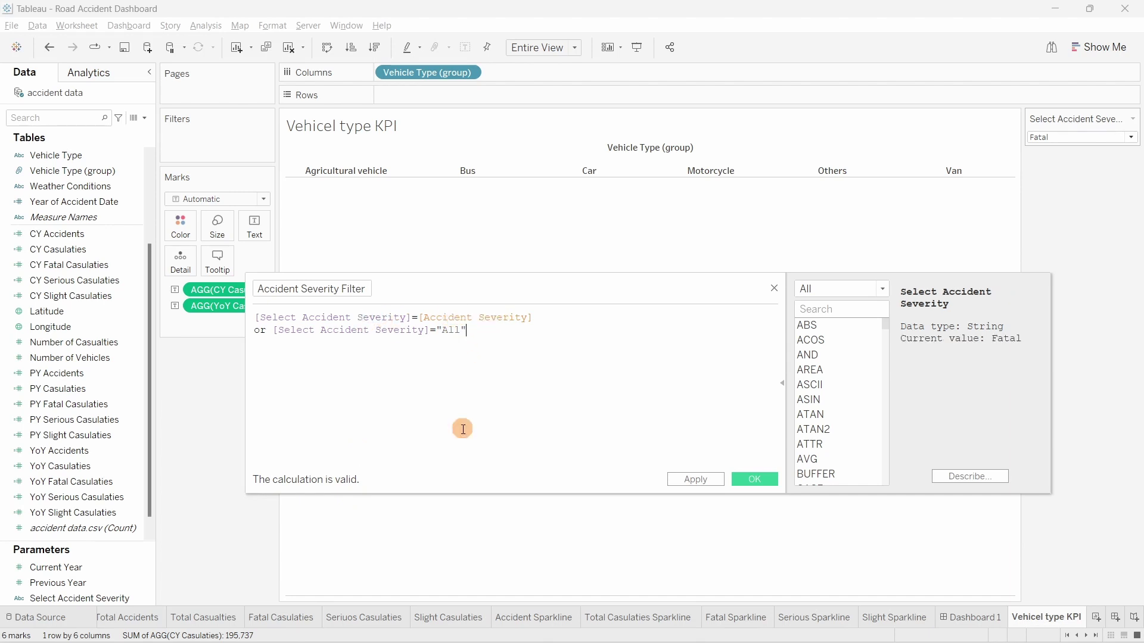
pyautogui.moveTo(468, 330); pyautogui.dragTo(497, 318)
pyautogui.click(529, 398)
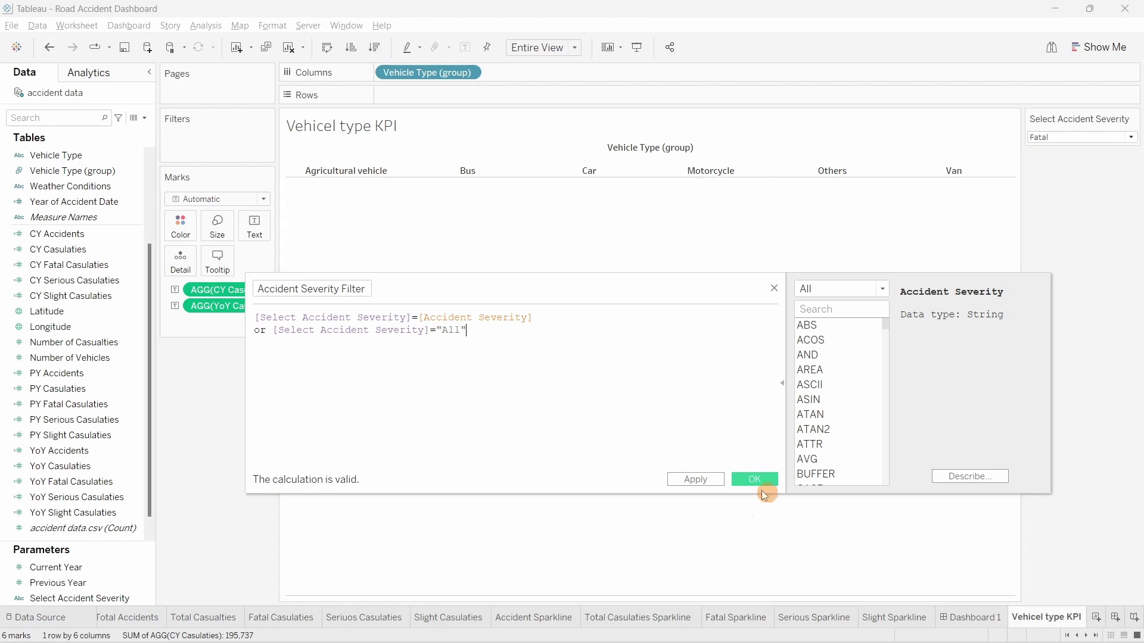
# Save the Accident Severity Filter calculation and add it as a worksheet filter that keeps only True
pyautogui.click(755, 478)
pyautogui.moveTo(47, 154); pyautogui.dragTo(197, 143)
pyautogui.moveTo(610, 127); pyautogui.dragTo(199, 139)
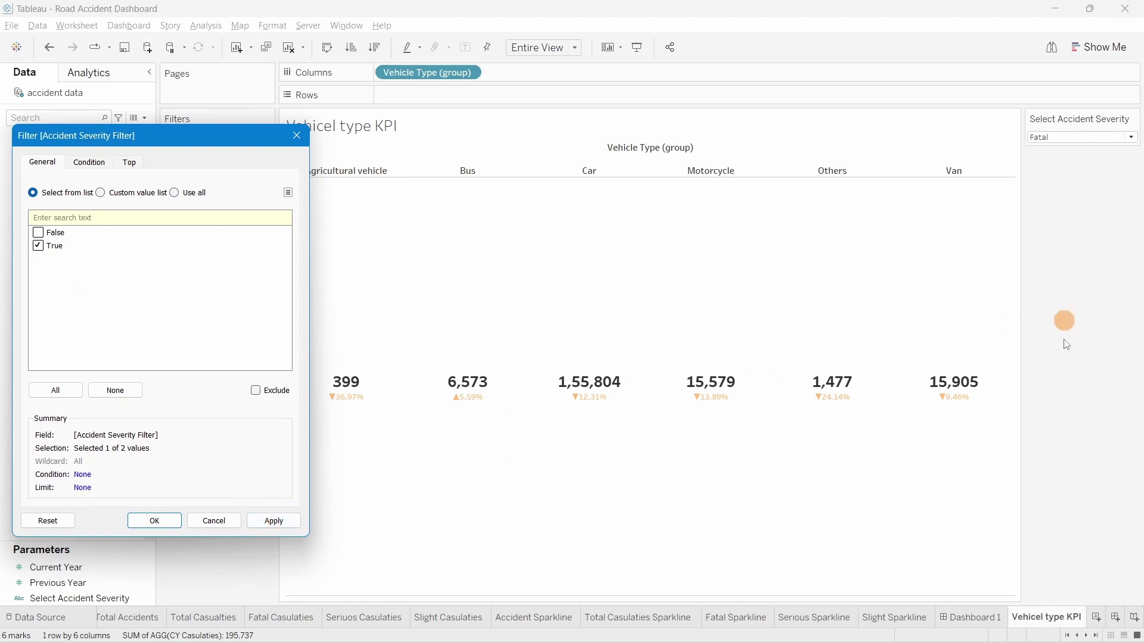
pyautogui.click(275, 522)
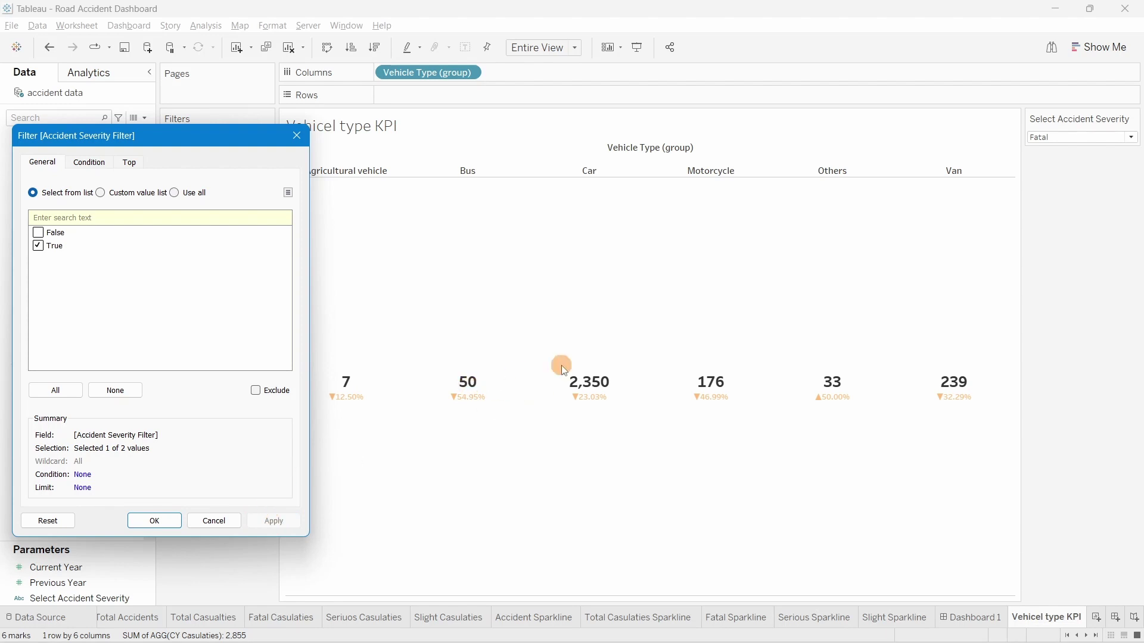
pyautogui.click(297, 136)
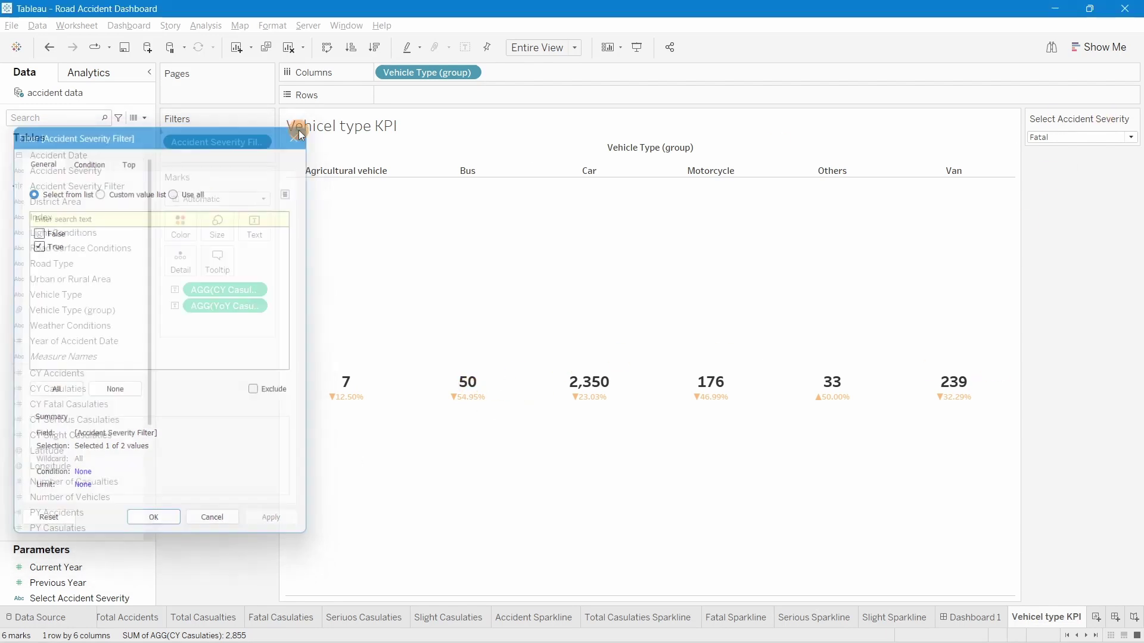
# Test the accident severity parameter with Serious, Slight and All, and leave it set to Serious
pyautogui.click(1075, 141)
pyautogui.click(1053, 159)
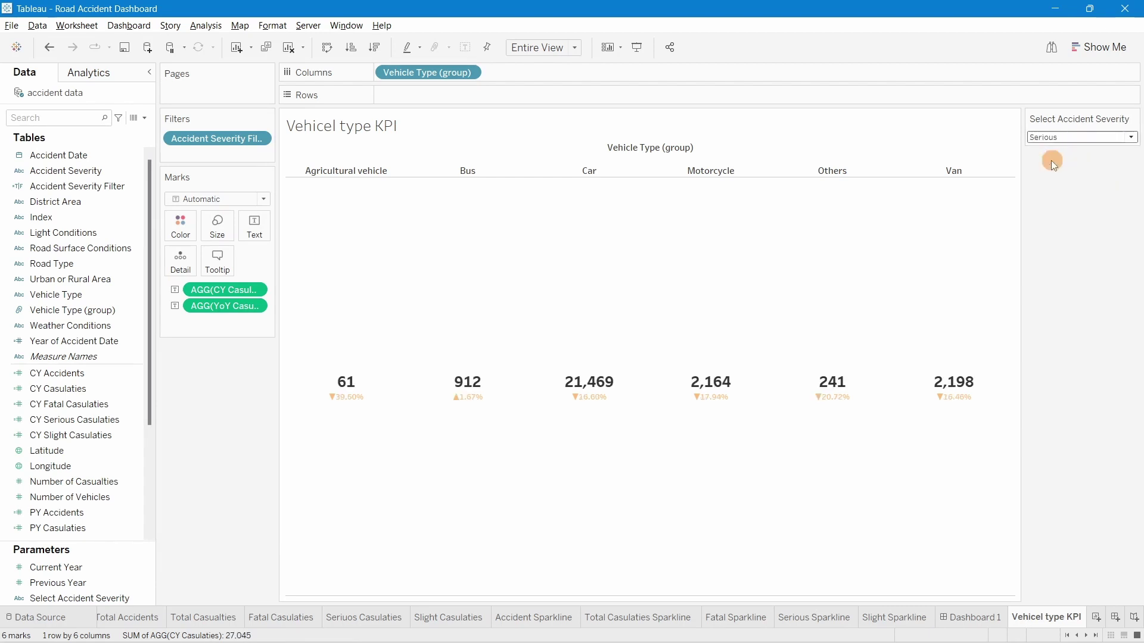
pyautogui.click(1041, 138)
pyautogui.click(1043, 170)
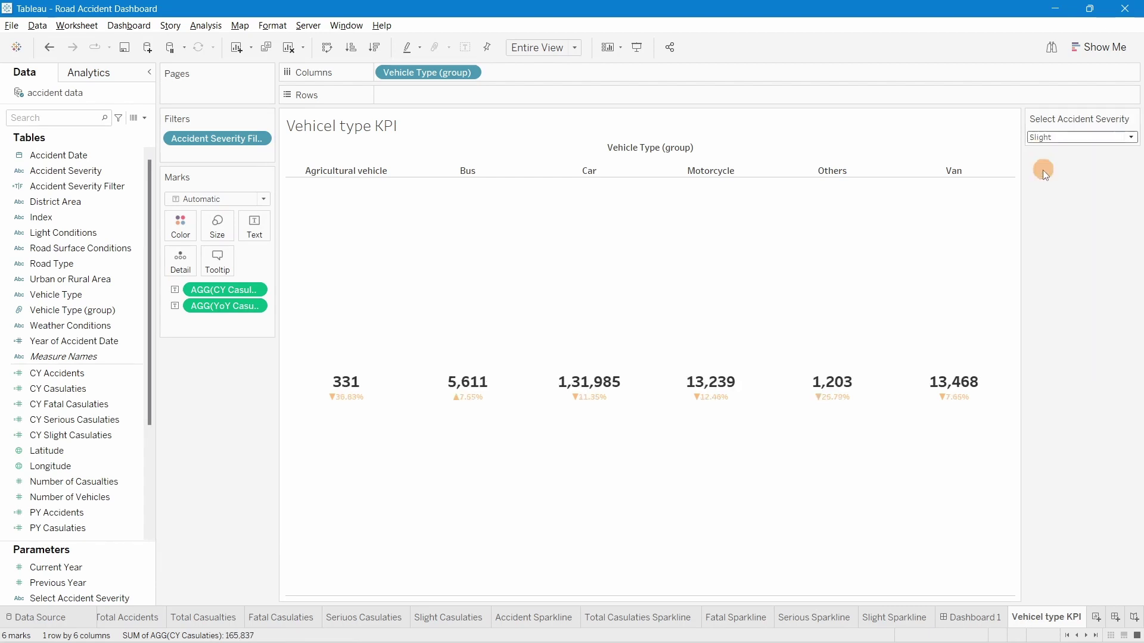
pyautogui.click(1049, 139)
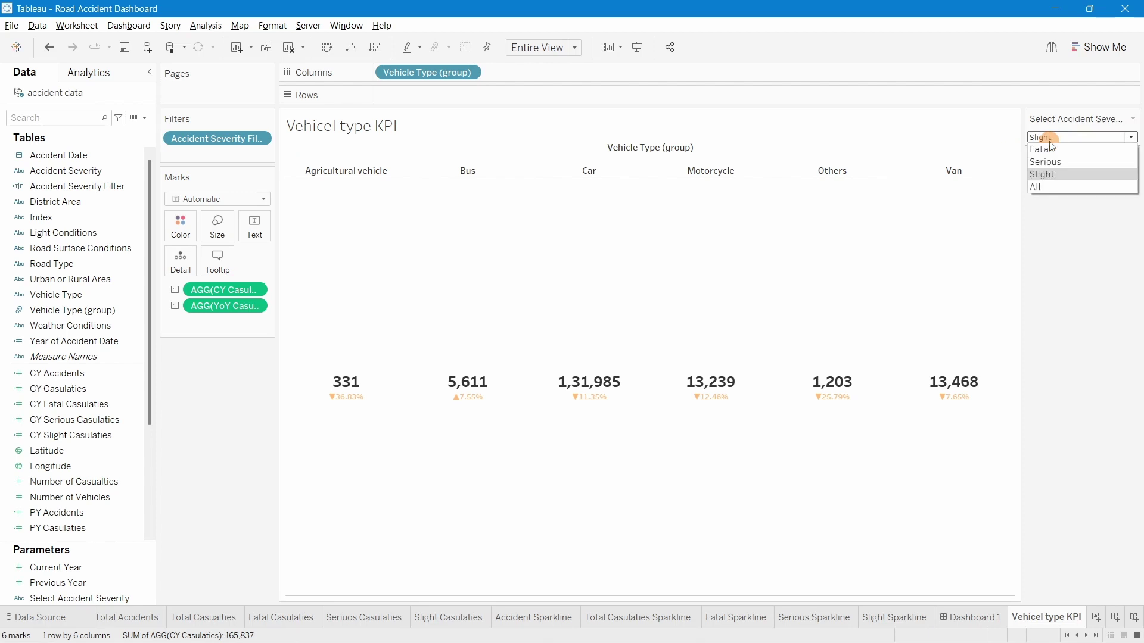
pyautogui.click(1047, 187)
pyautogui.click(1056, 136)
pyautogui.click(1040, 163)
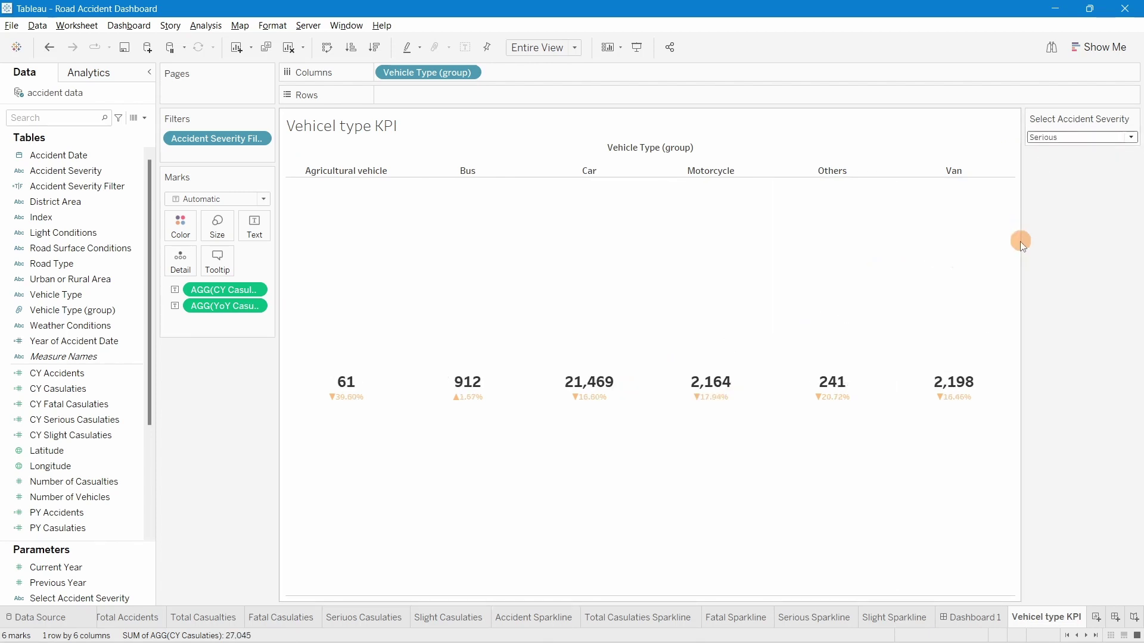
# Compare the vehicle type worksheet with the casualties by vehicle type section of the finished accident dashboard
pyautogui.moveTo(612, 625)
pyautogui.click(548, 563)
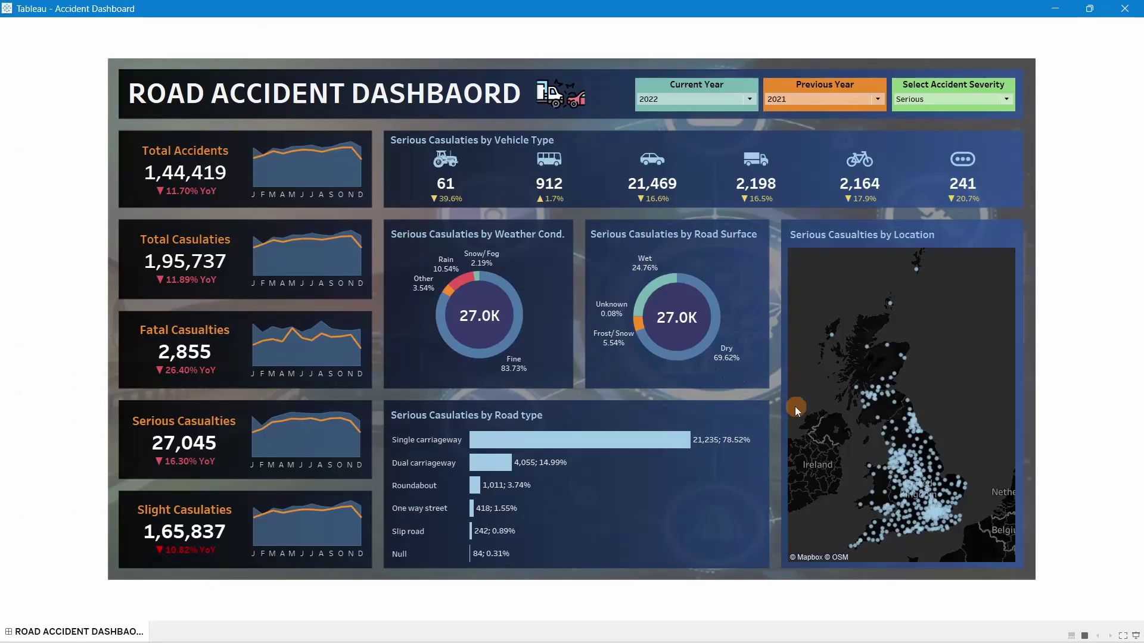
pyautogui.click(690, 198)
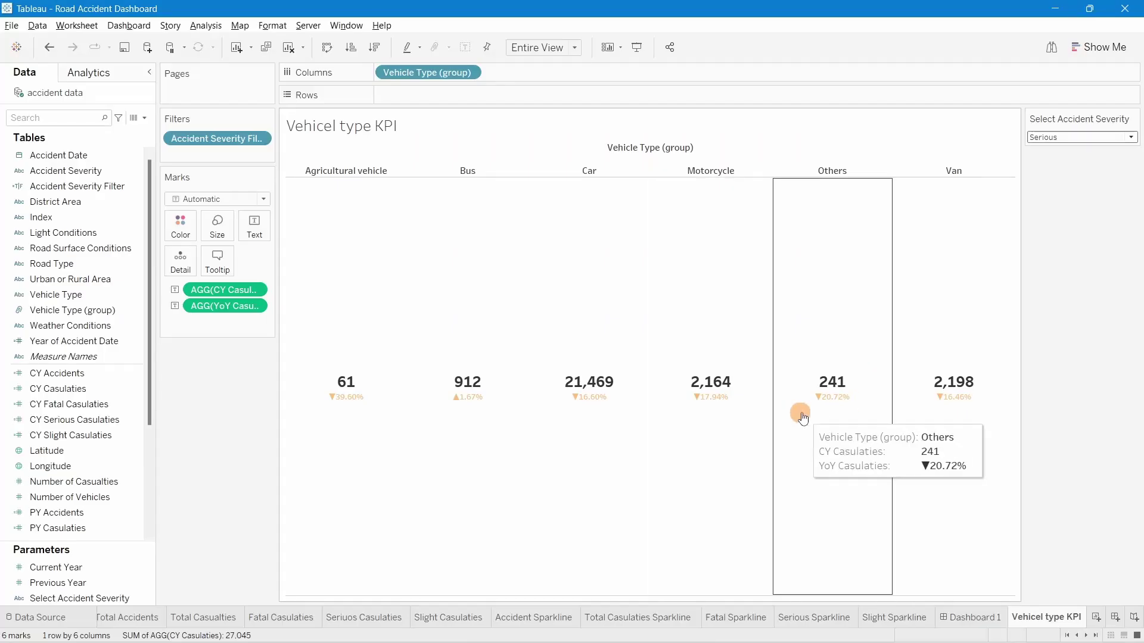
pyautogui.click(254, 428)
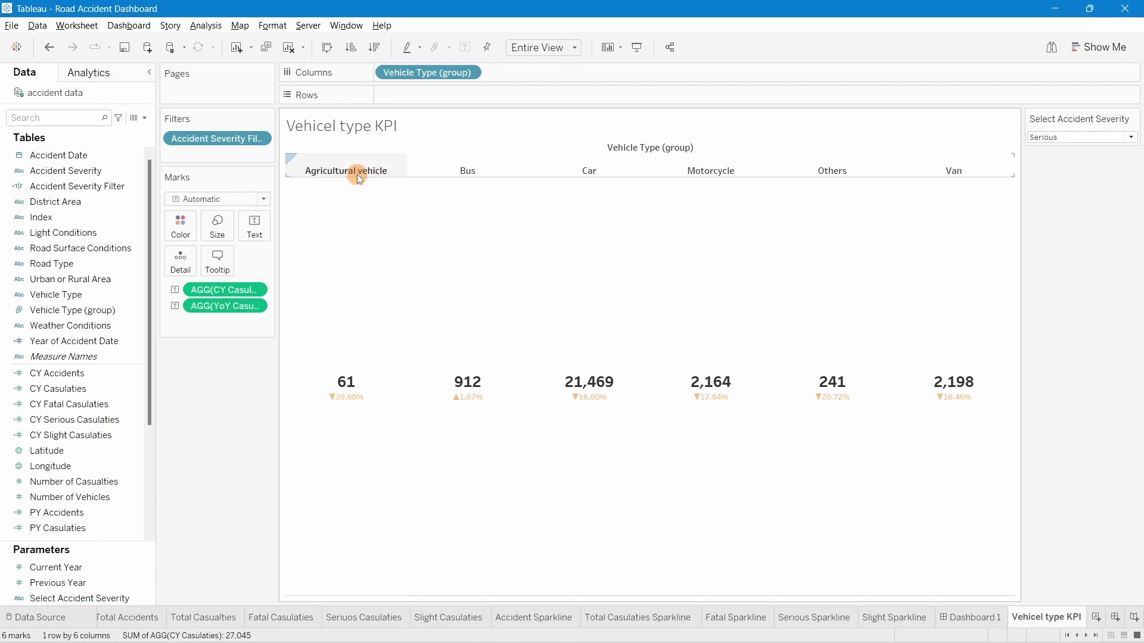
pyautogui.moveTo(348, 393)
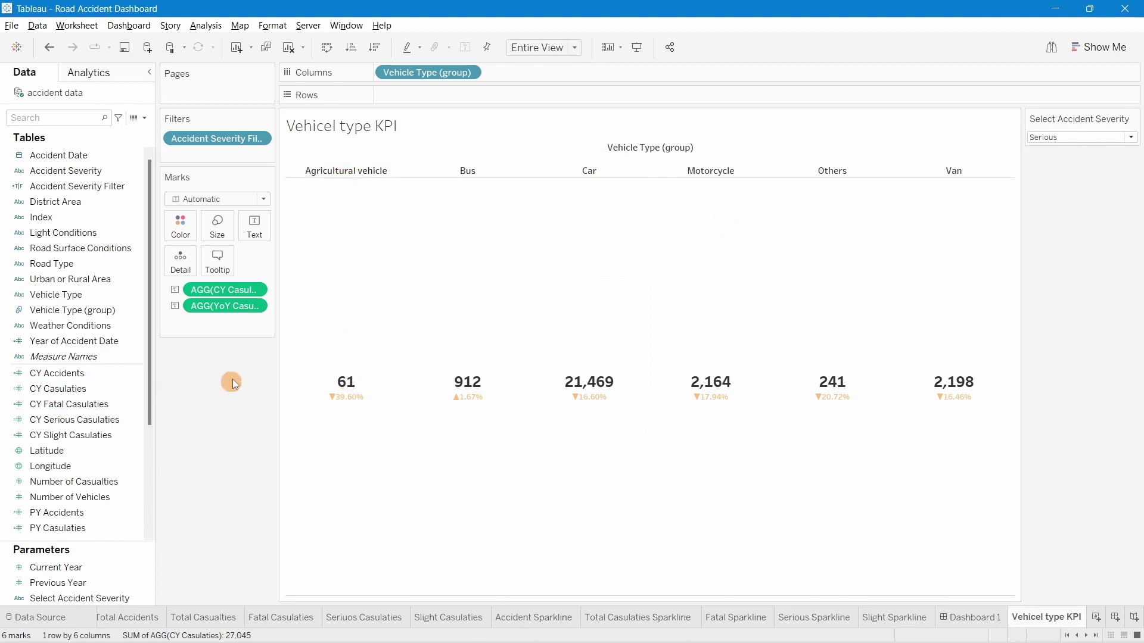
# Clear all text from the vehicle type KPI worksheet's tooltip
pyautogui.click(218, 267)
pyautogui.click(564, 287)
pyautogui.moveTo(583, 278); pyautogui.dragTo(384, 239)
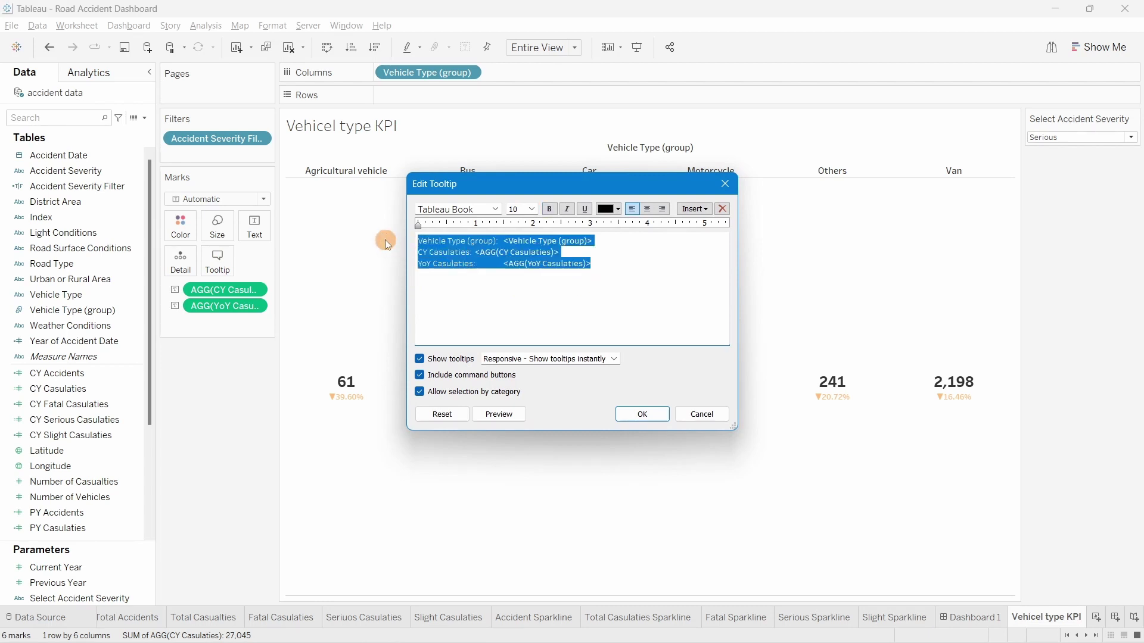
pyautogui.press('Delete')
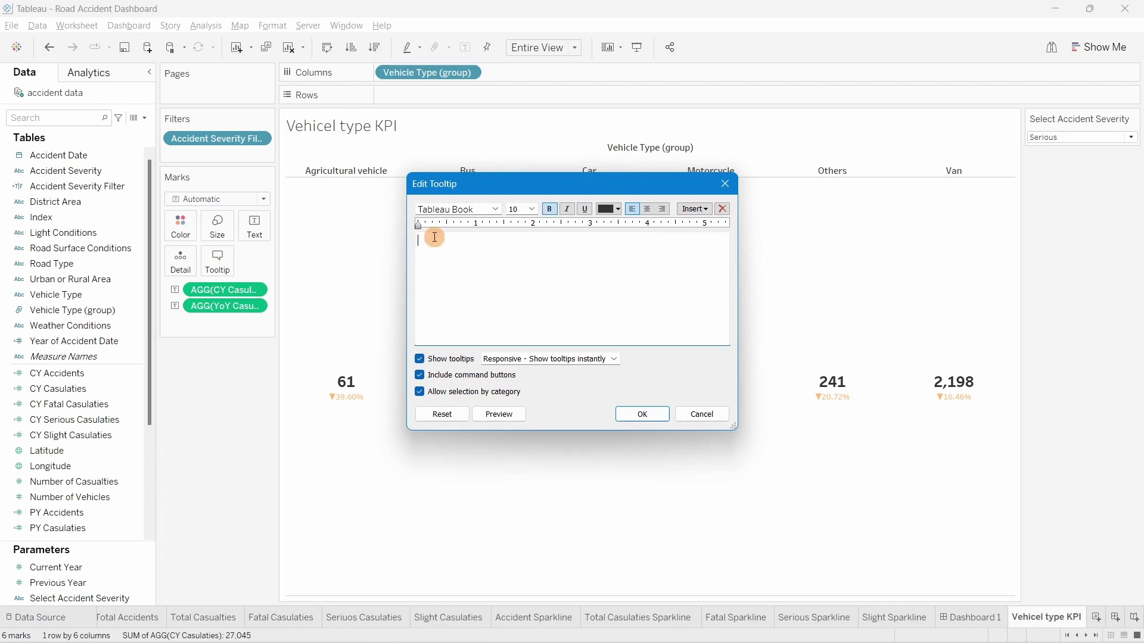
pyautogui.click(655, 414)
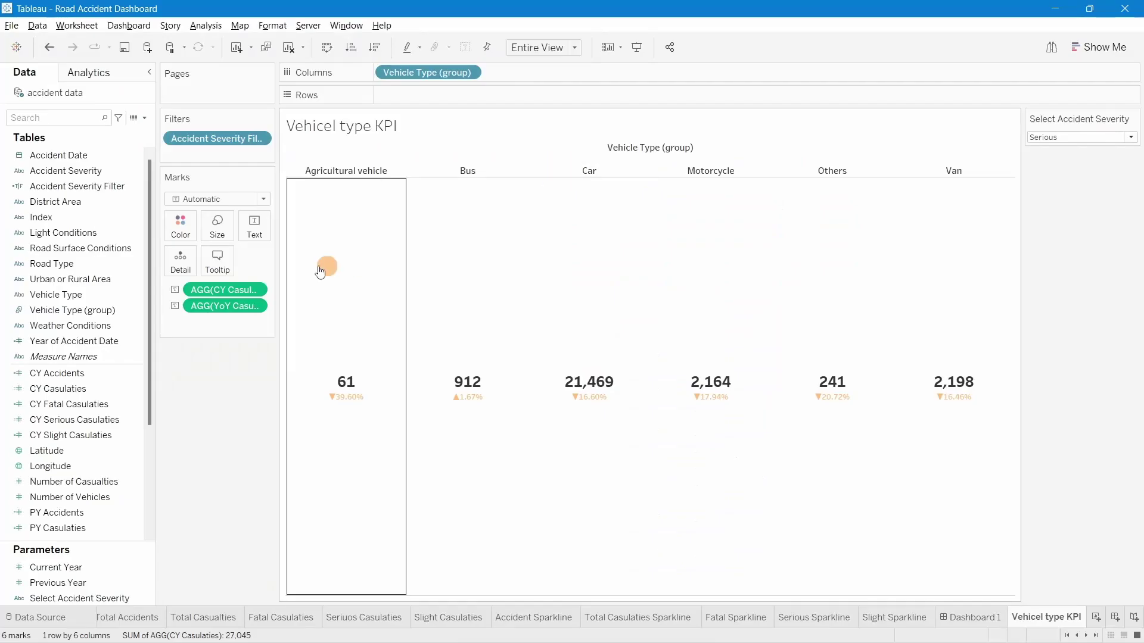
# Hide the vehicle type column headers and the title of the KPI worksheet
pyautogui.rightClick(333, 173)
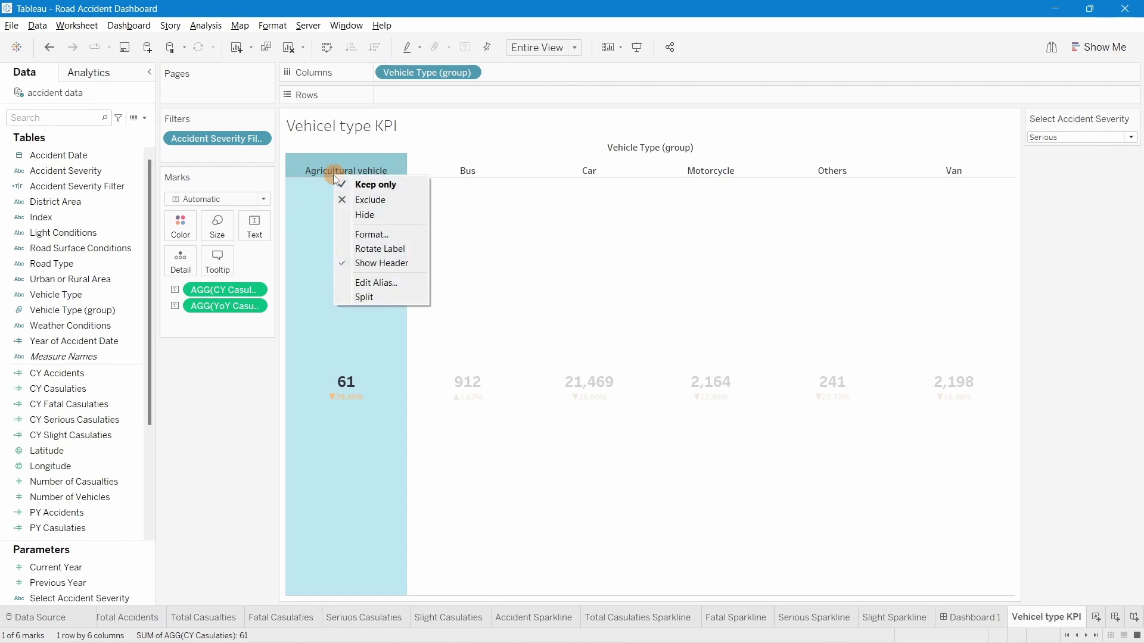
pyautogui.click(367, 266)
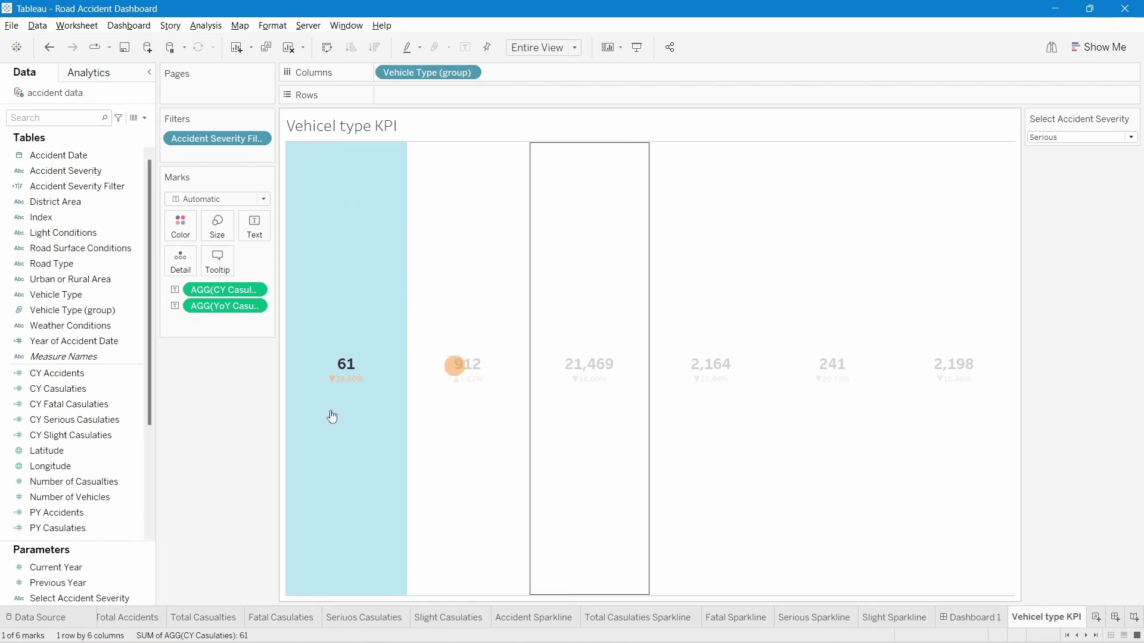
pyautogui.rightClick(338, 124)
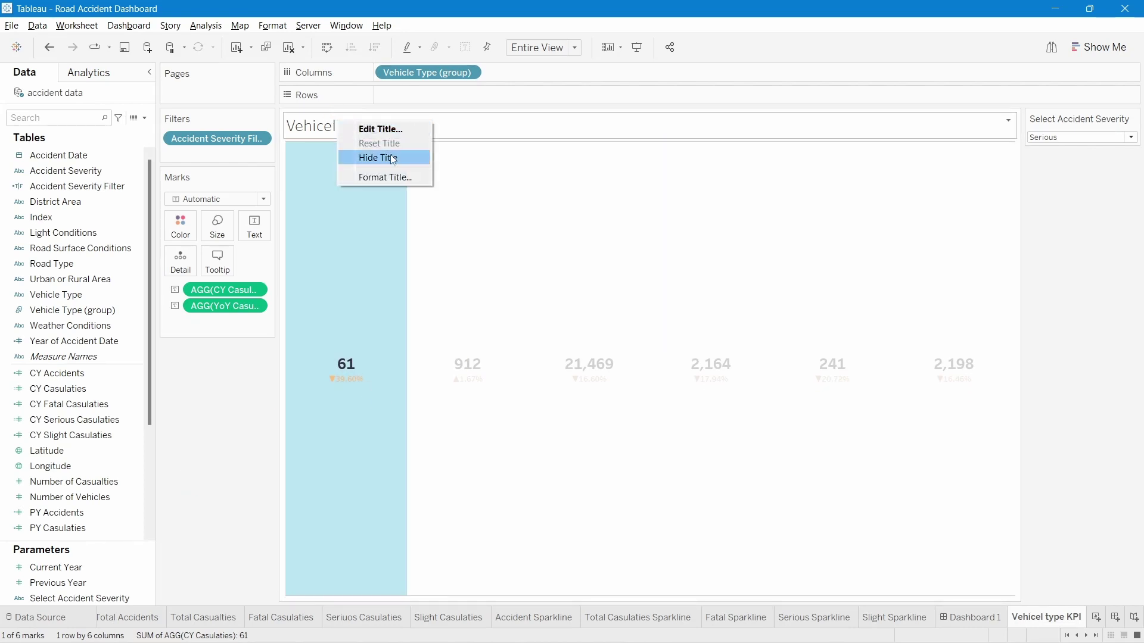
pyautogui.click(381, 157)
pyautogui.click(319, 454)
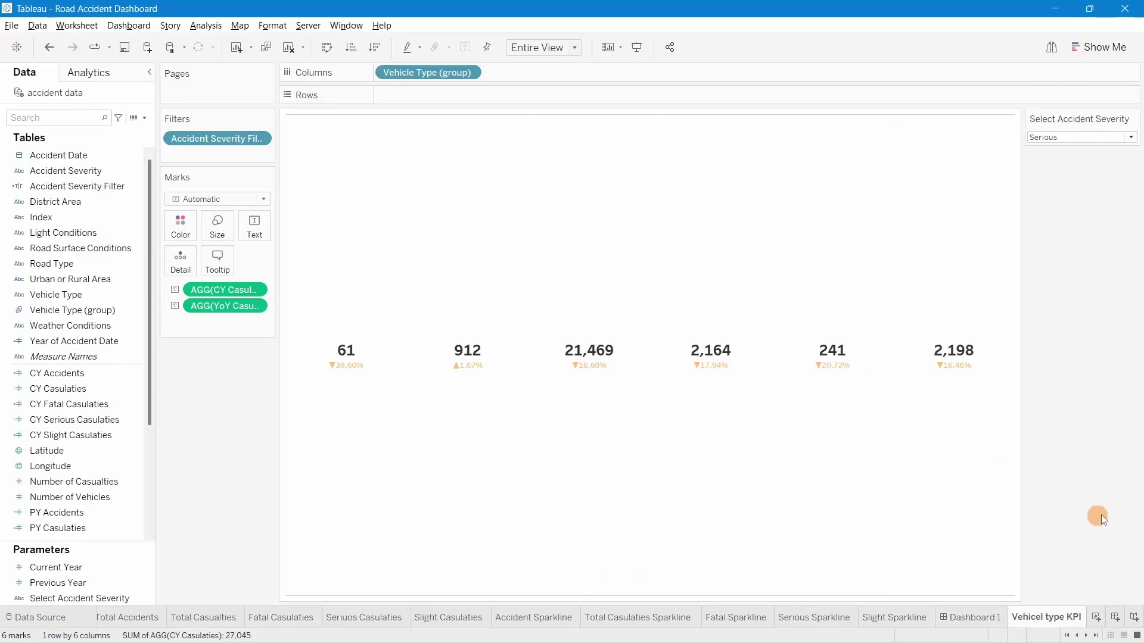
# Create a new worksheet and name it "Vehicel type Images"
pyautogui.click(1095, 618)
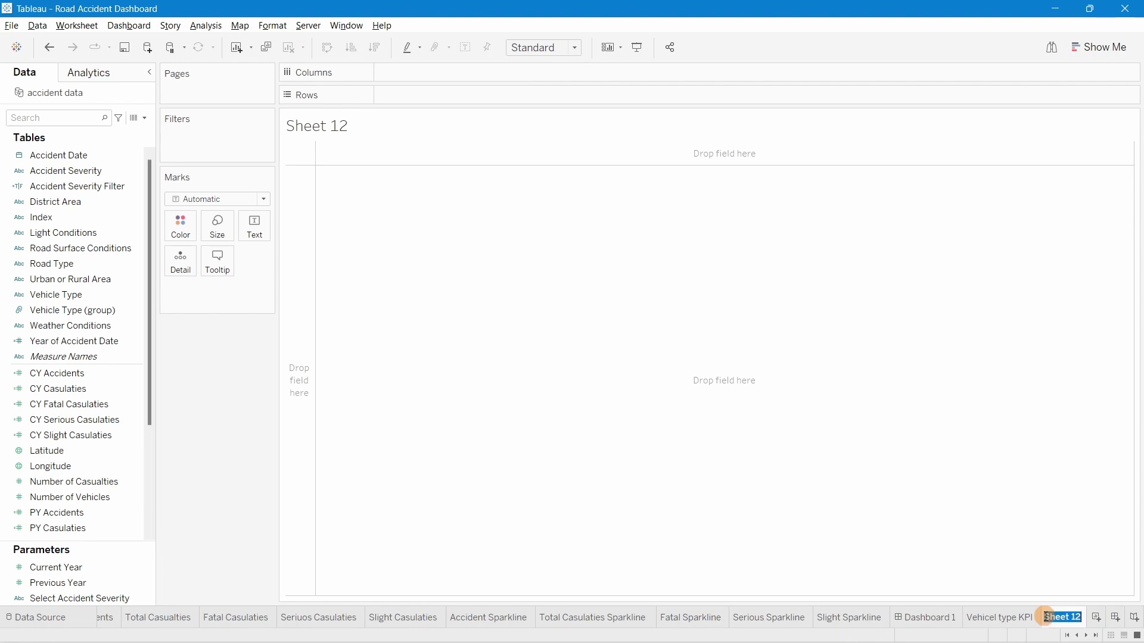
pyautogui.write('Vehicel type')
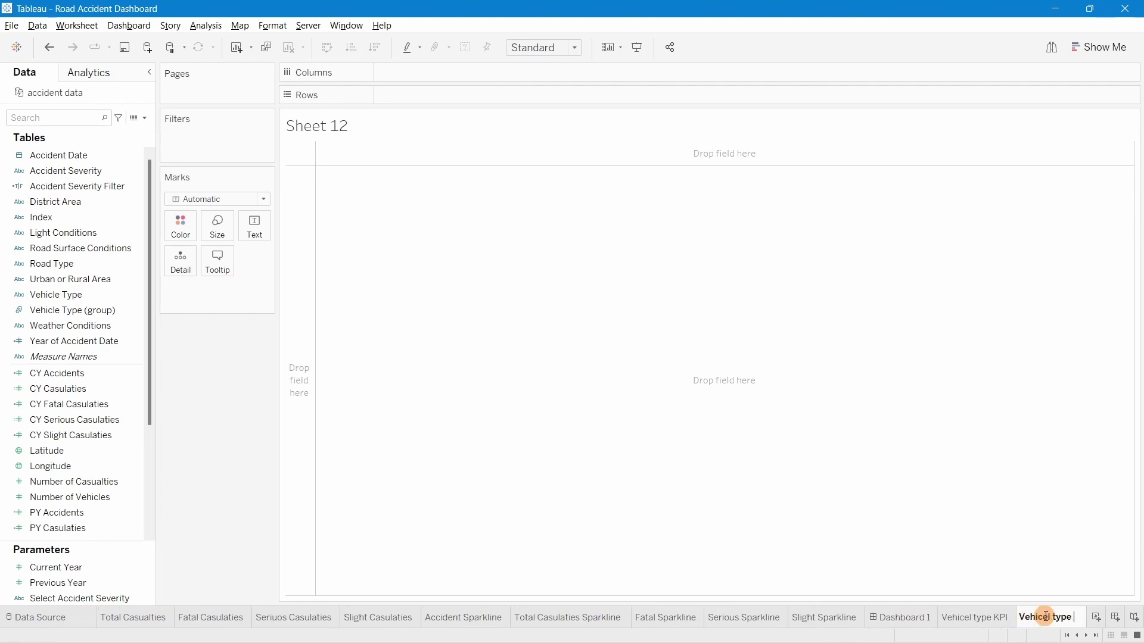
pyautogui.write(' Images')
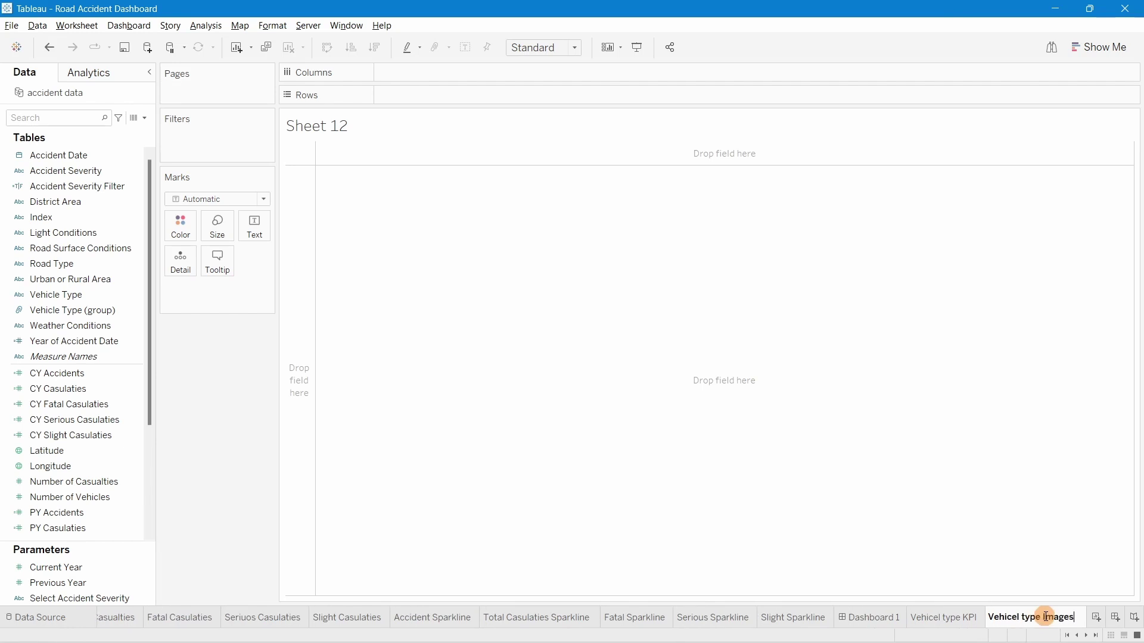
pyautogui.press('Return')
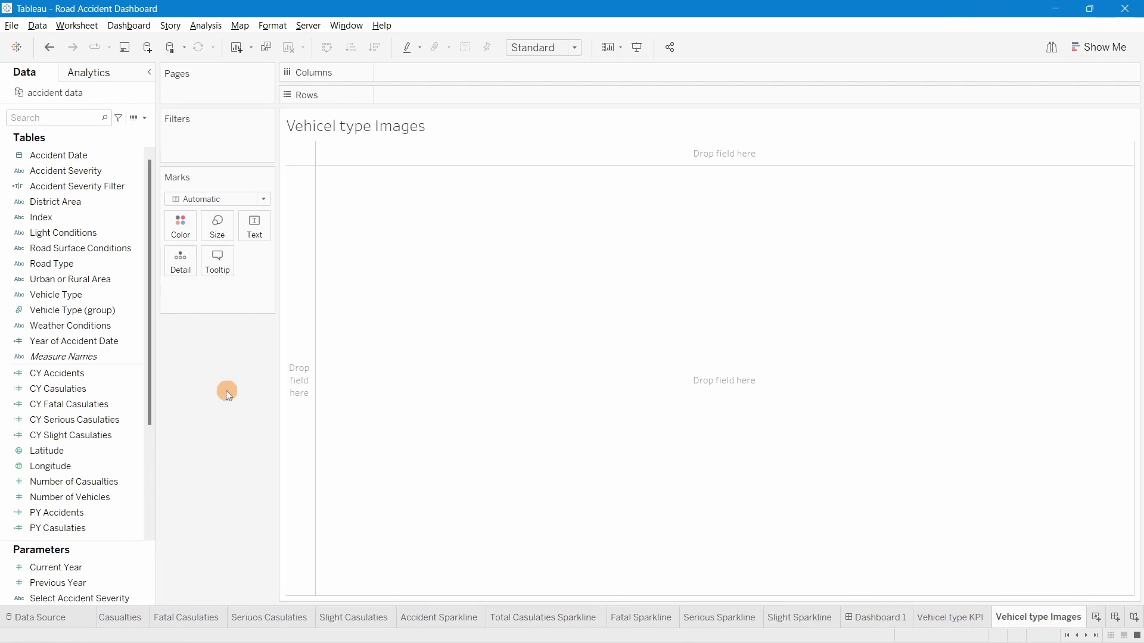
# Lay out Vehicle Type (group) across the columns of the new worksheet and fit it to Entire View
pyautogui.moveTo(72, 310); pyautogui.dragTo(474, 74)
pyautogui.click(572, 48)
pyautogui.click(536, 98)
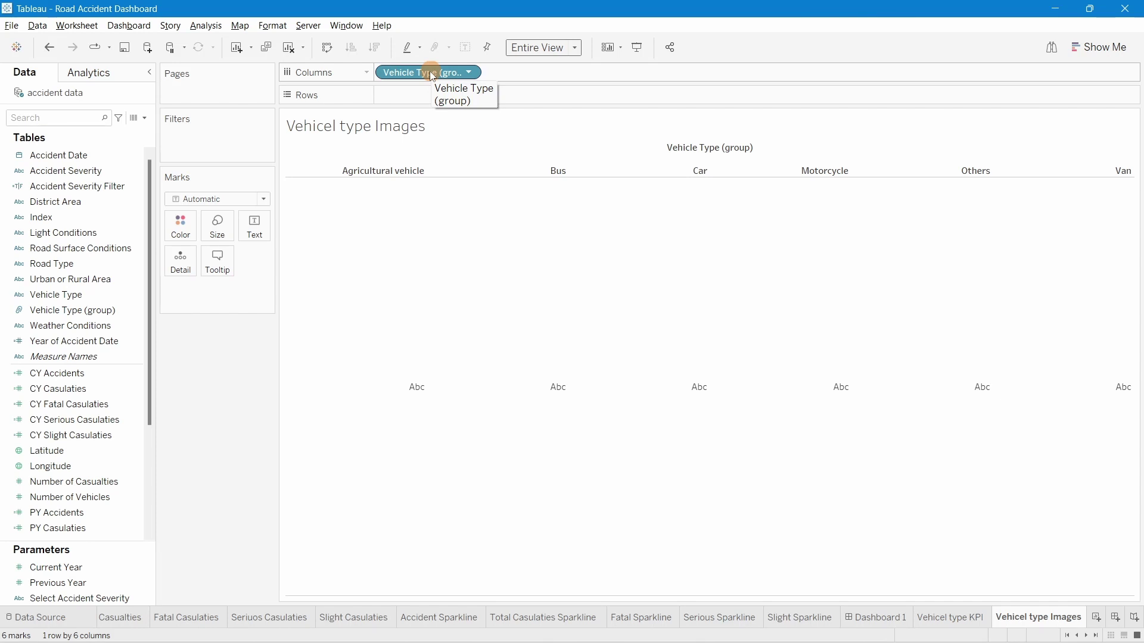
# Change the worksheet's mark type to Shape, keeping Vehicle Type (group) in the columns
pyautogui.moveTo(432, 73); pyautogui.dragTo(268, 230)
pyautogui.moveTo(226, 273); pyautogui.dragTo(414, 72)
pyautogui.click(185, 199)
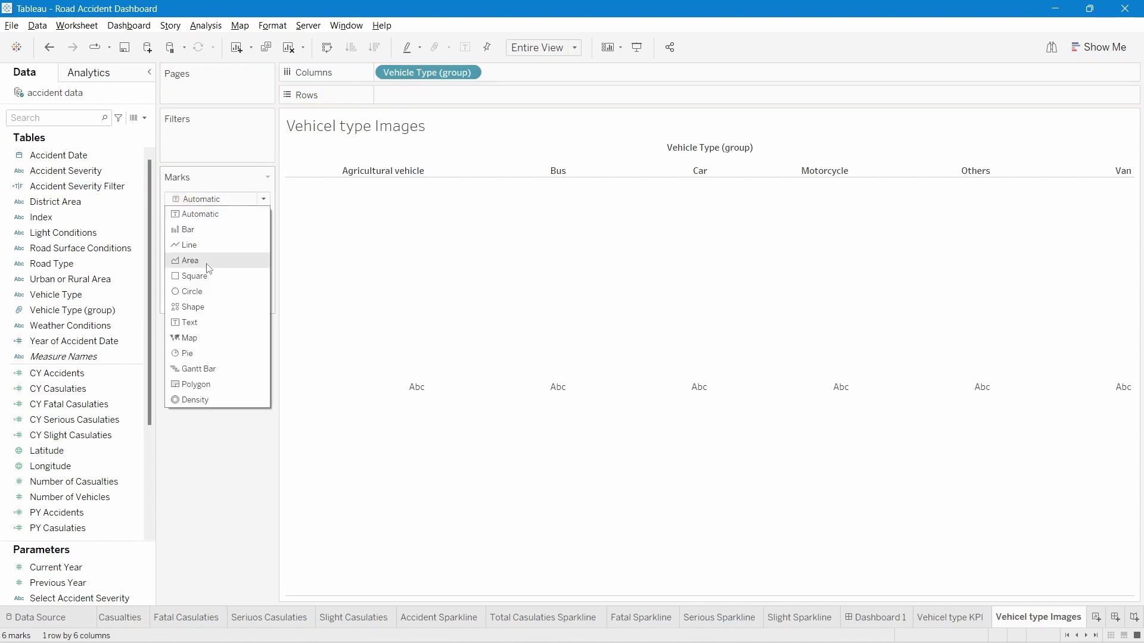
pyautogui.click(204, 199)
pyautogui.click(205, 198)
pyautogui.click(188, 308)
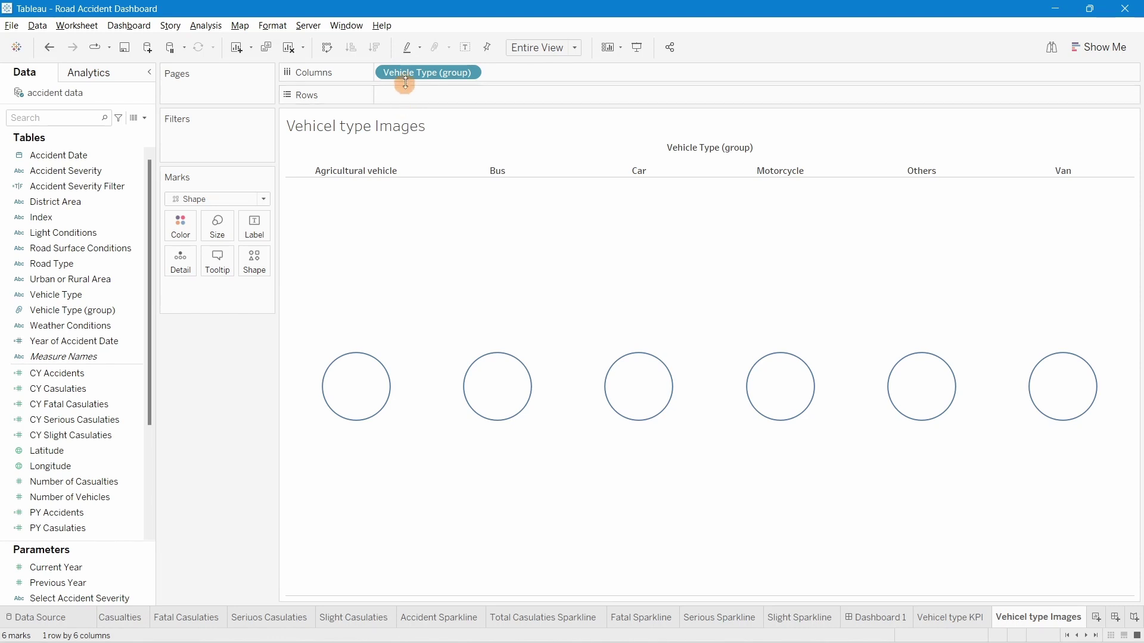
# Assign Vehicle Type (group) to the Shape property so each vehicle type gets its own symbol
pyautogui.moveTo(407, 73); pyautogui.dragTo(253, 268)
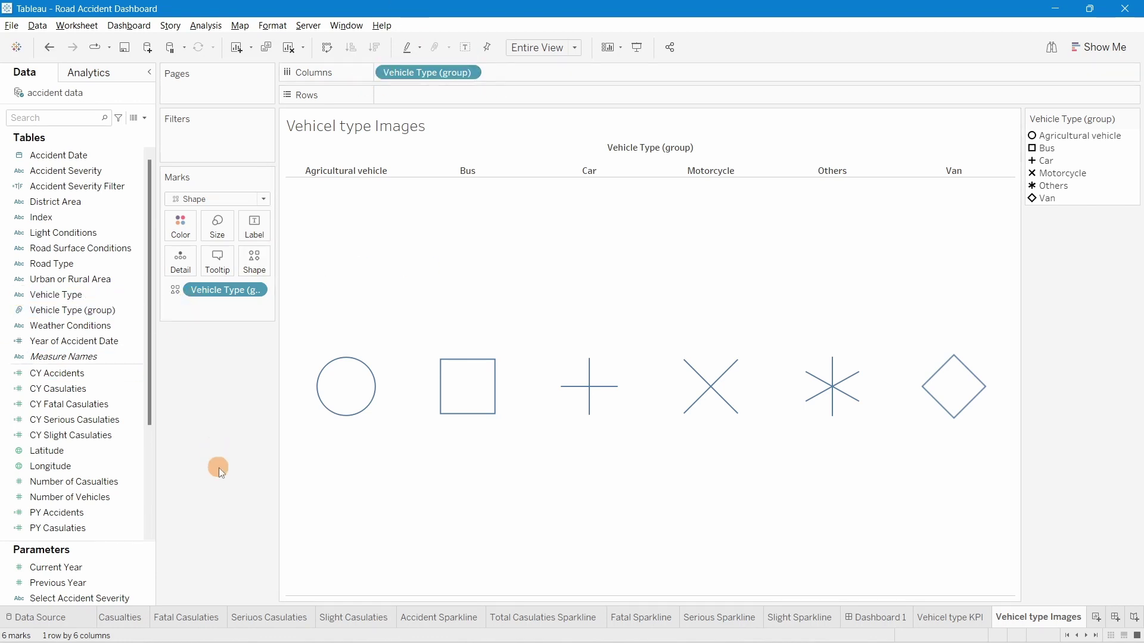
pyautogui.moveTo(216, 294); pyautogui.dragTo(230, 468)
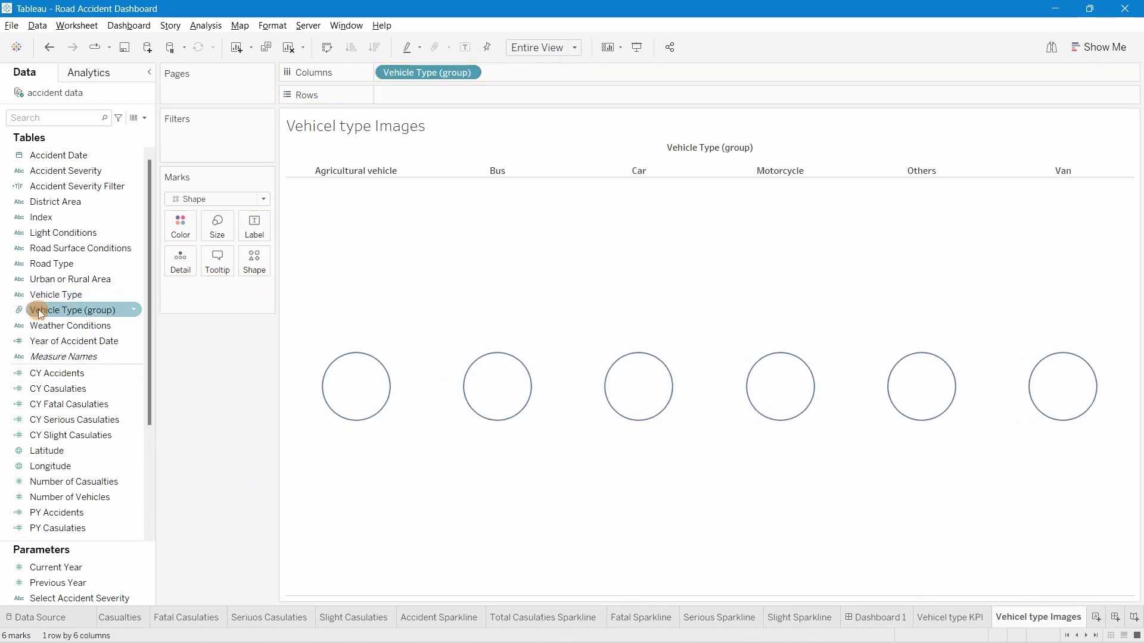
pyautogui.moveTo(49, 309); pyautogui.dragTo(257, 277)
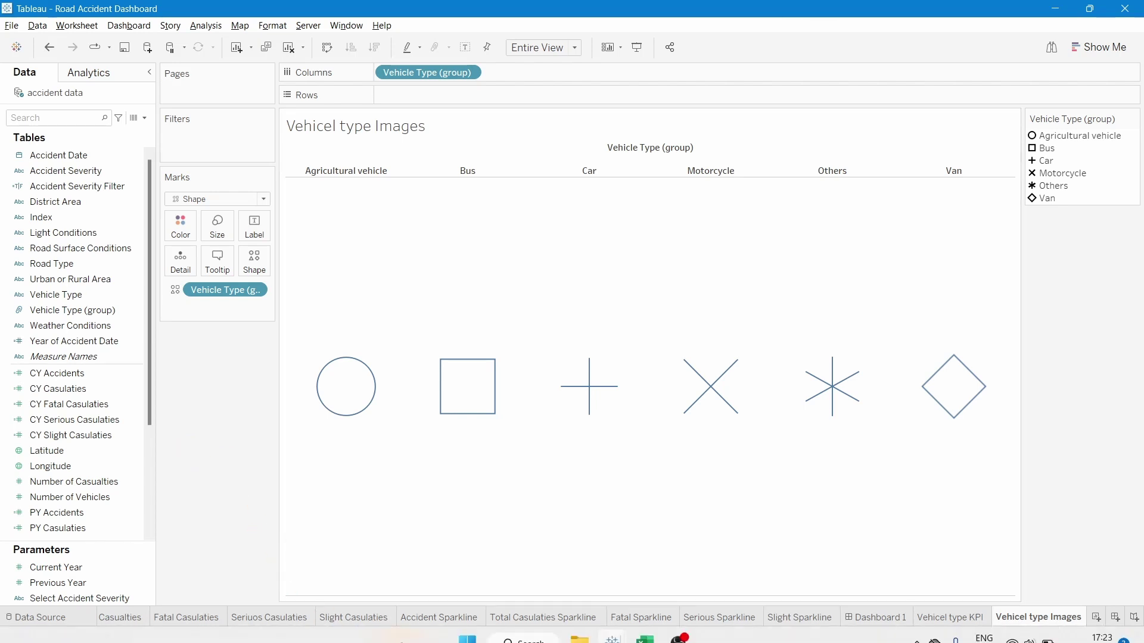
# Switch to File Explorer and open the Vehicle Images folder inside Trafic Accident Data
pyautogui.click(579, 625)
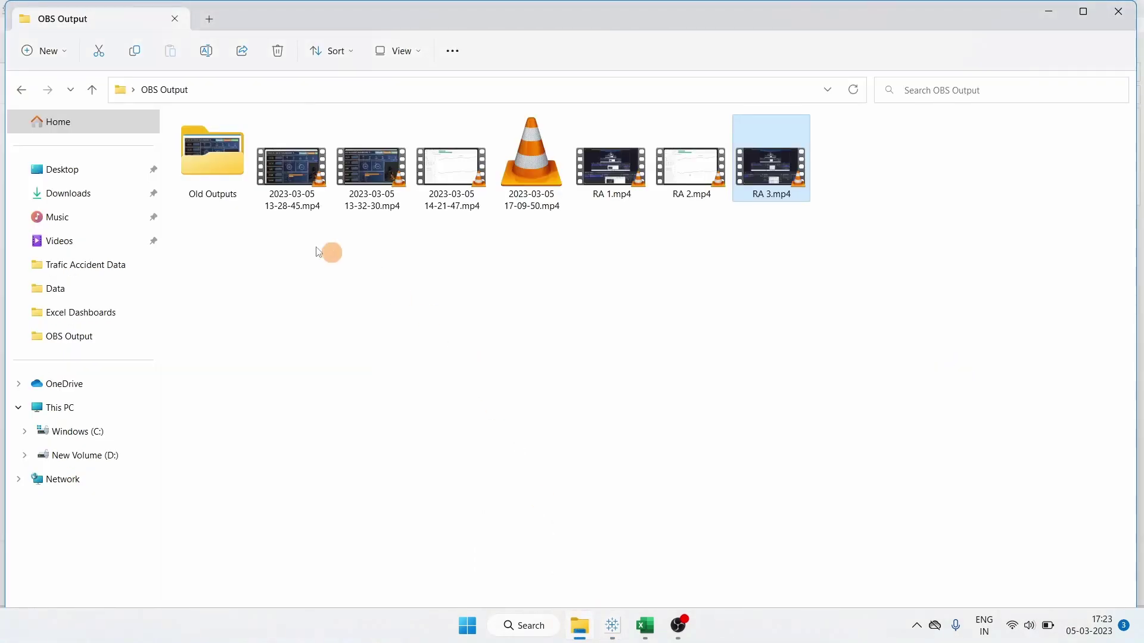
pyautogui.click(90, 295)
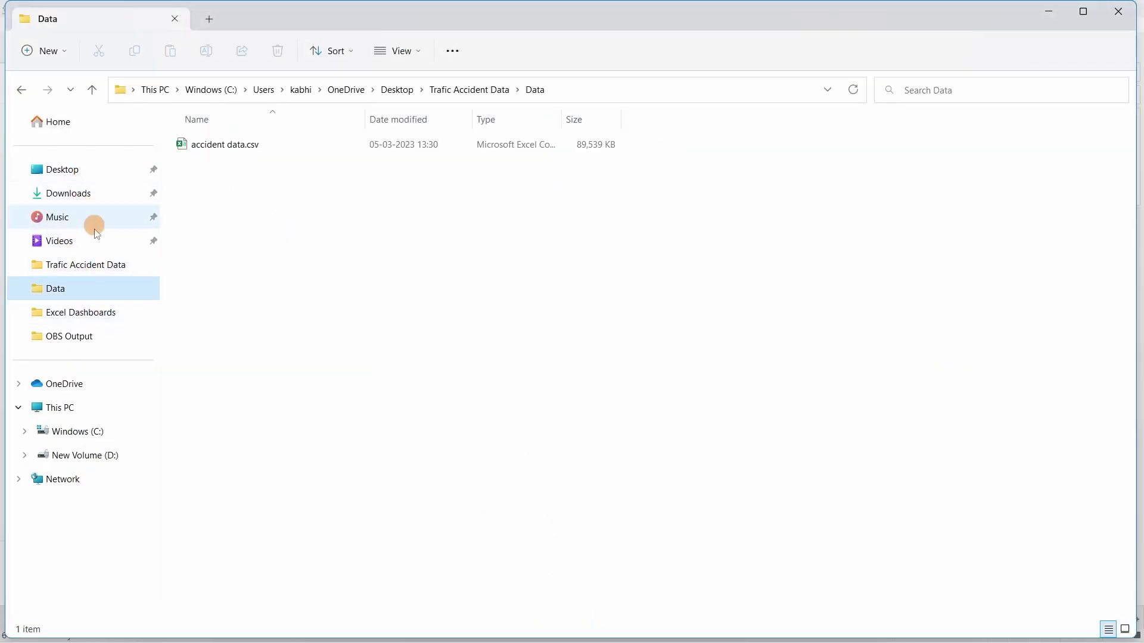
pyautogui.click(84, 265)
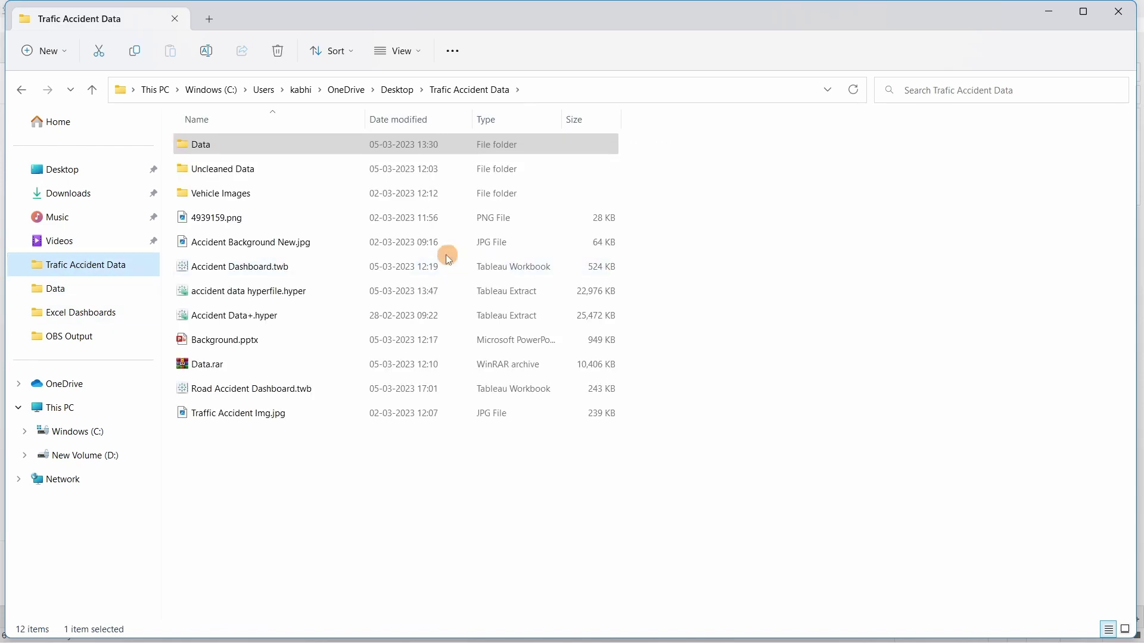
pyautogui.doubleClick(261, 195)
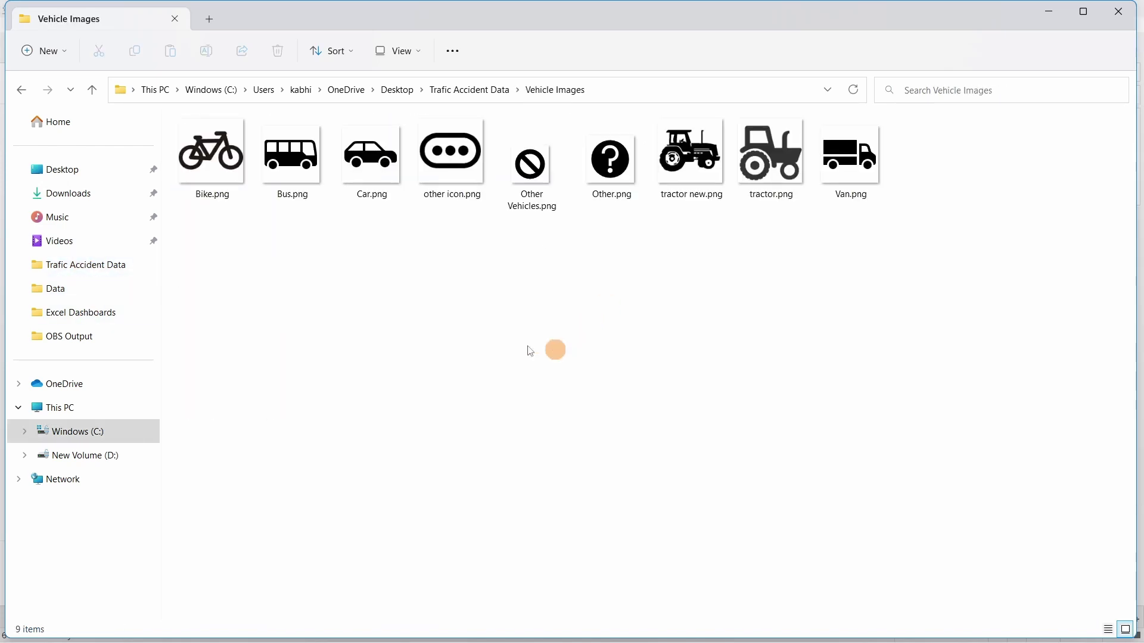
# Review the PNG vehicle icons and where their folder sits within Trafic Accident Data
pyautogui.moveTo(890, 237); pyautogui.dragTo(184, 181)
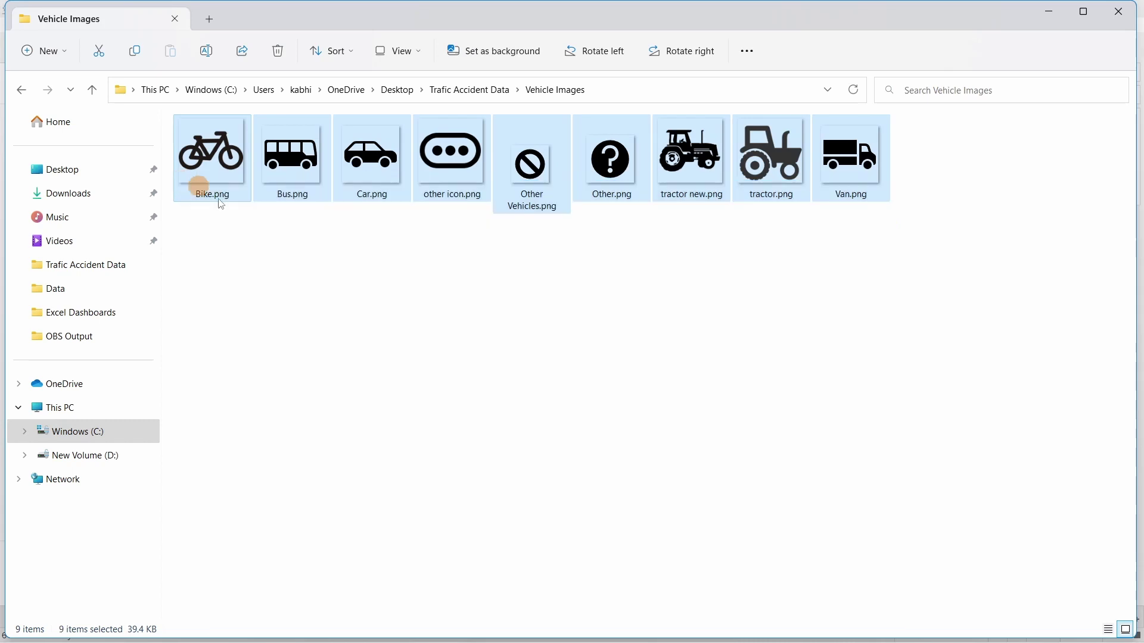
pyautogui.click(420, 284)
pyautogui.click(21, 90)
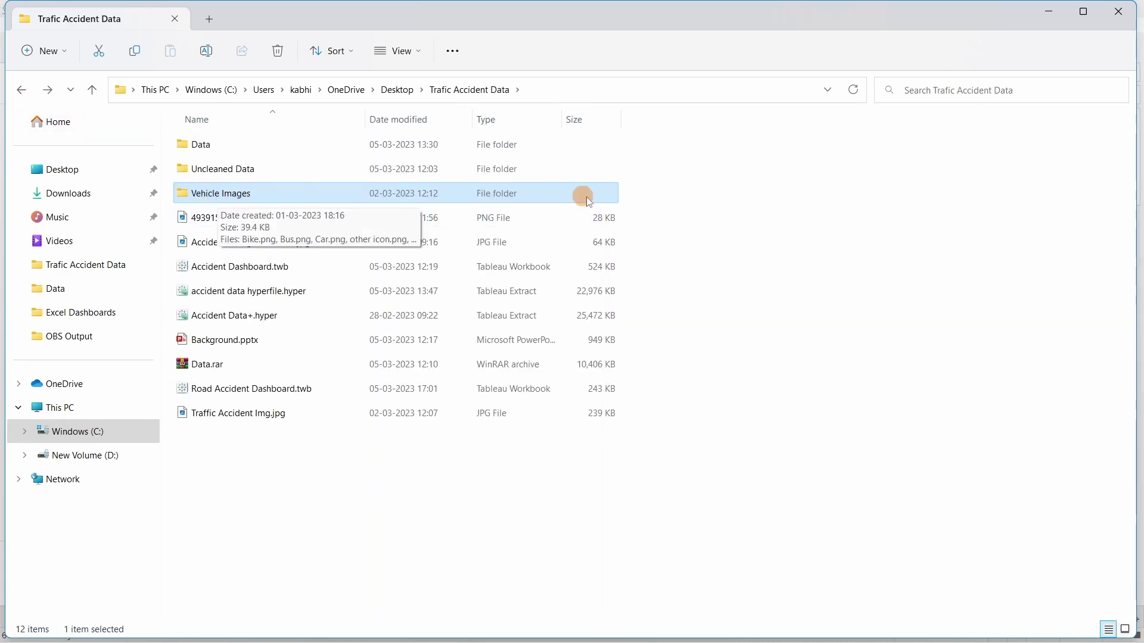
pyautogui.doubleClick(212, 192)
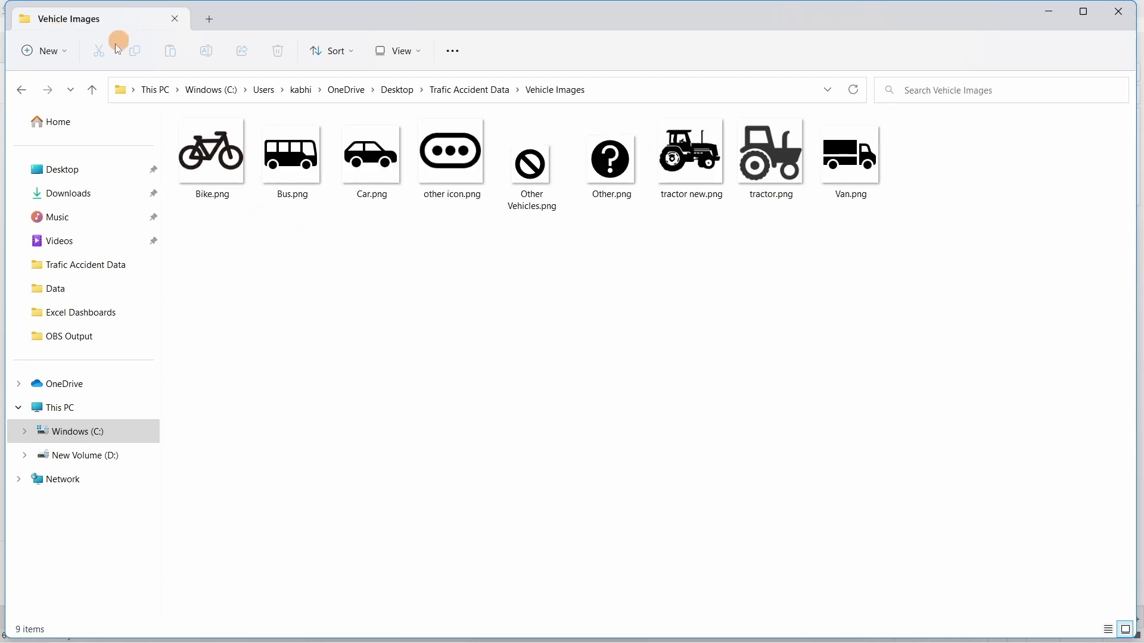
# Go back to the Trafic Accident Data folder and copy its Vehicle Images folder
pyautogui.click(1084, 12)
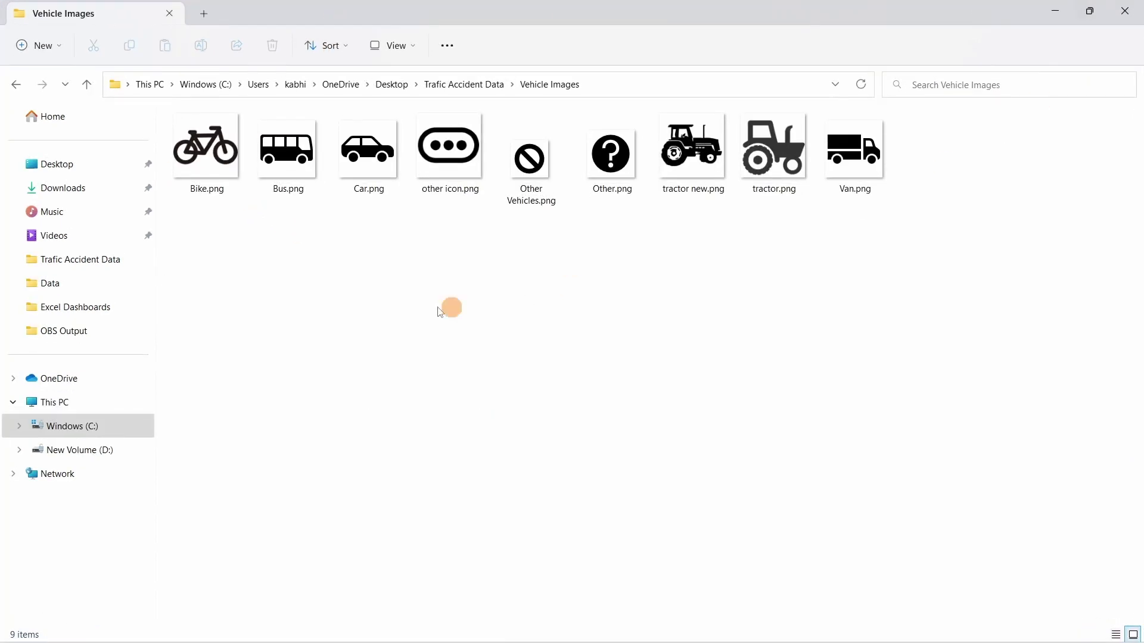
pyautogui.click(15, 89)
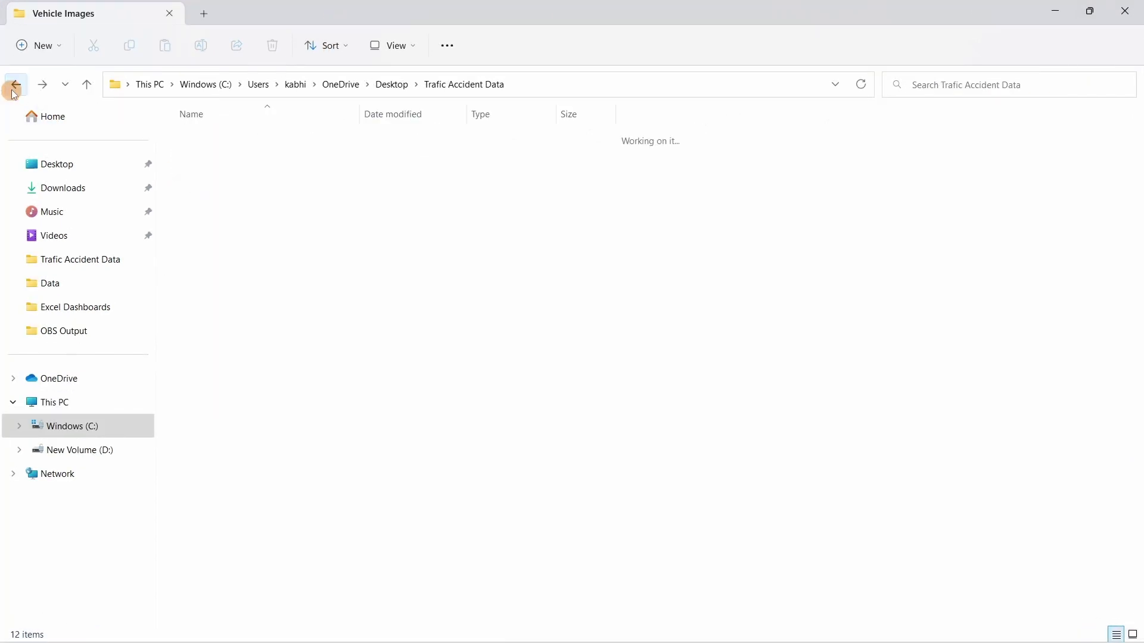
pyautogui.click(748, 209)
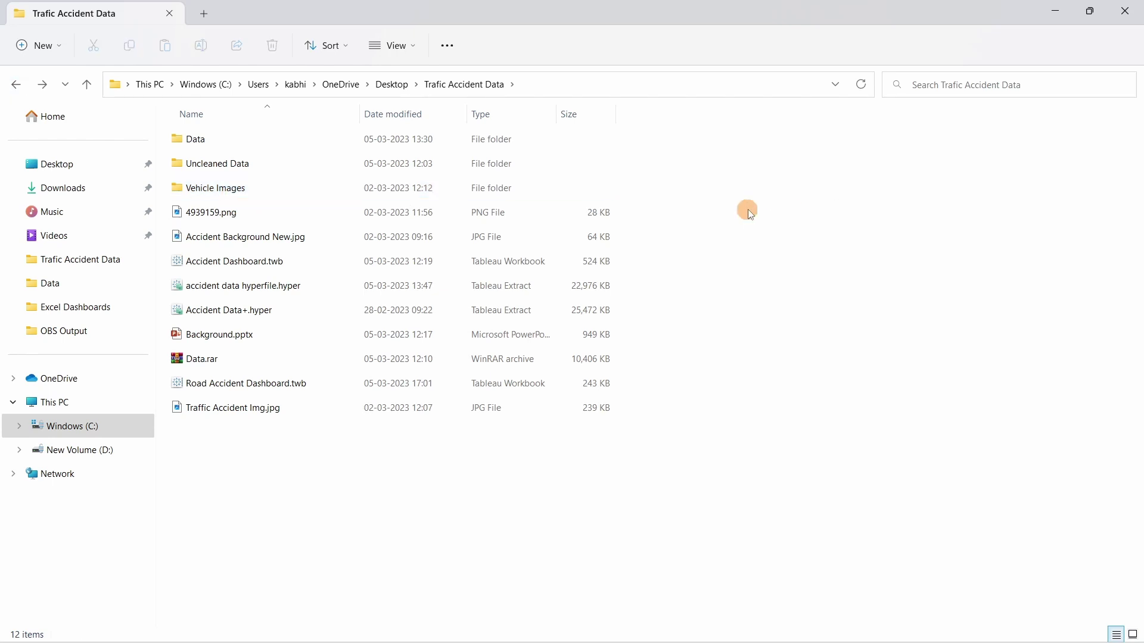
pyautogui.doubleClick(213, 188)
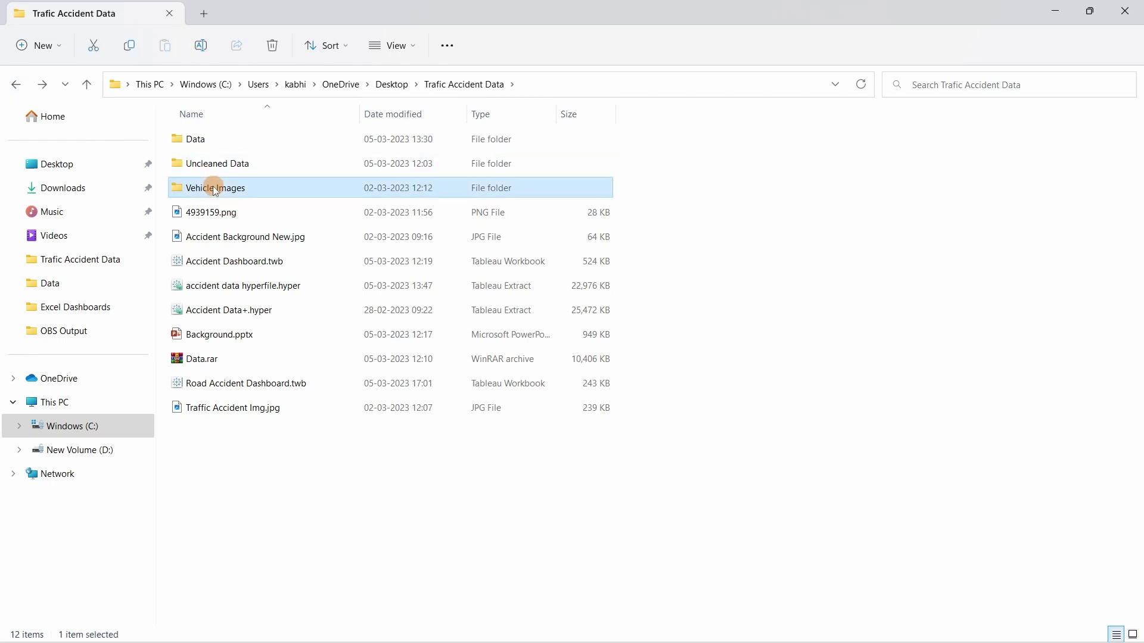
pyautogui.click(16, 84)
pyautogui.click(772, 212)
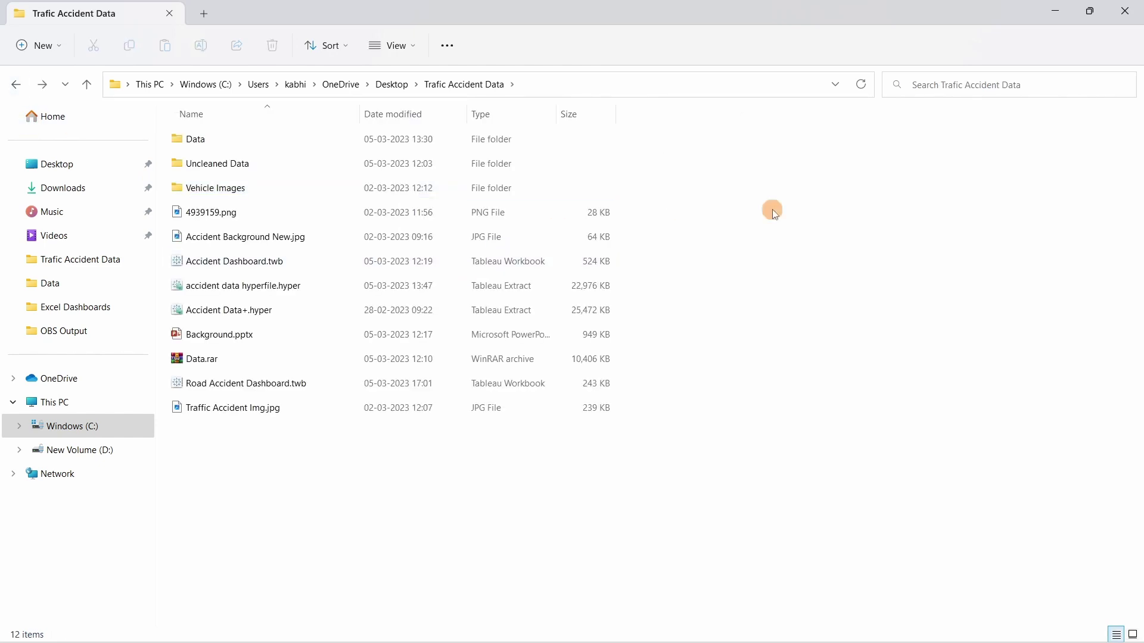
pyautogui.rightClick(191, 191)
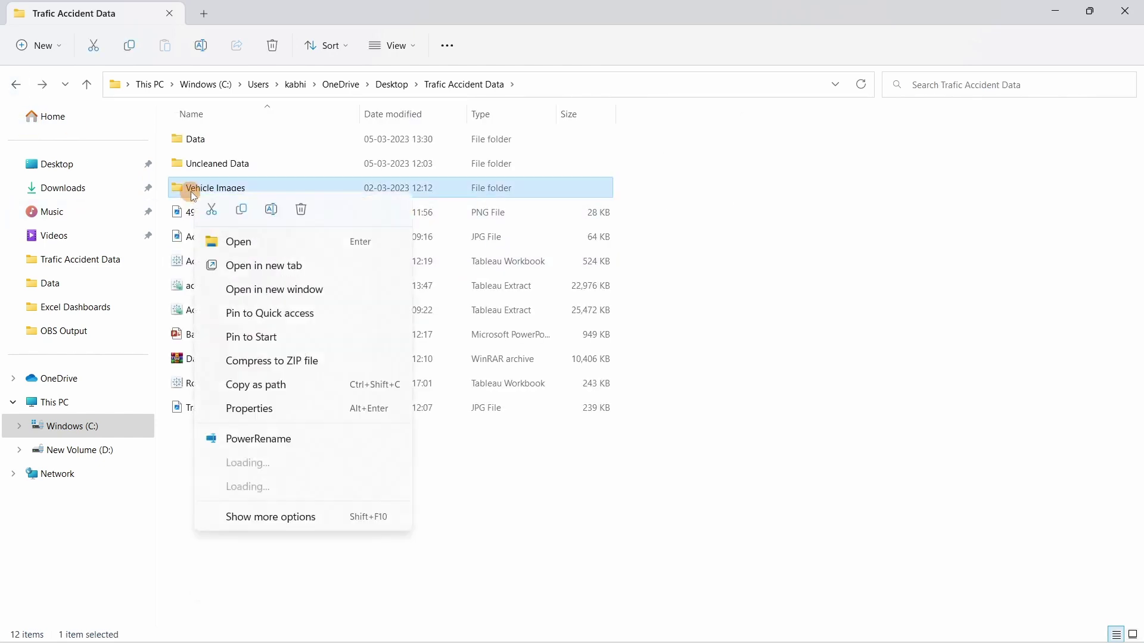
pyautogui.click(233, 213)
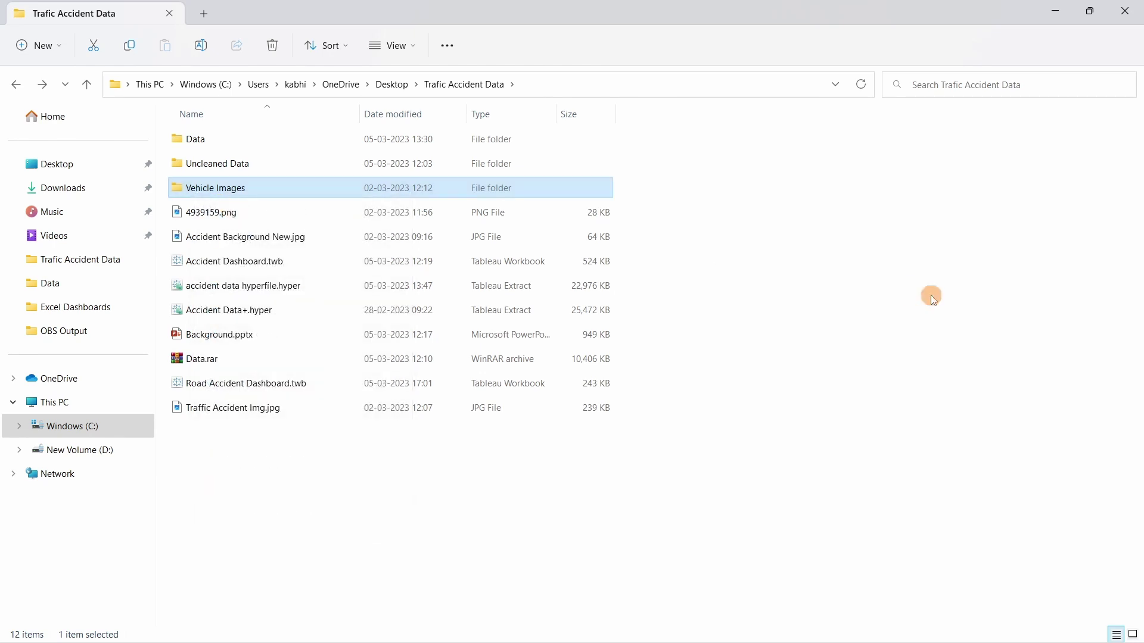
pyautogui.click(931, 295)
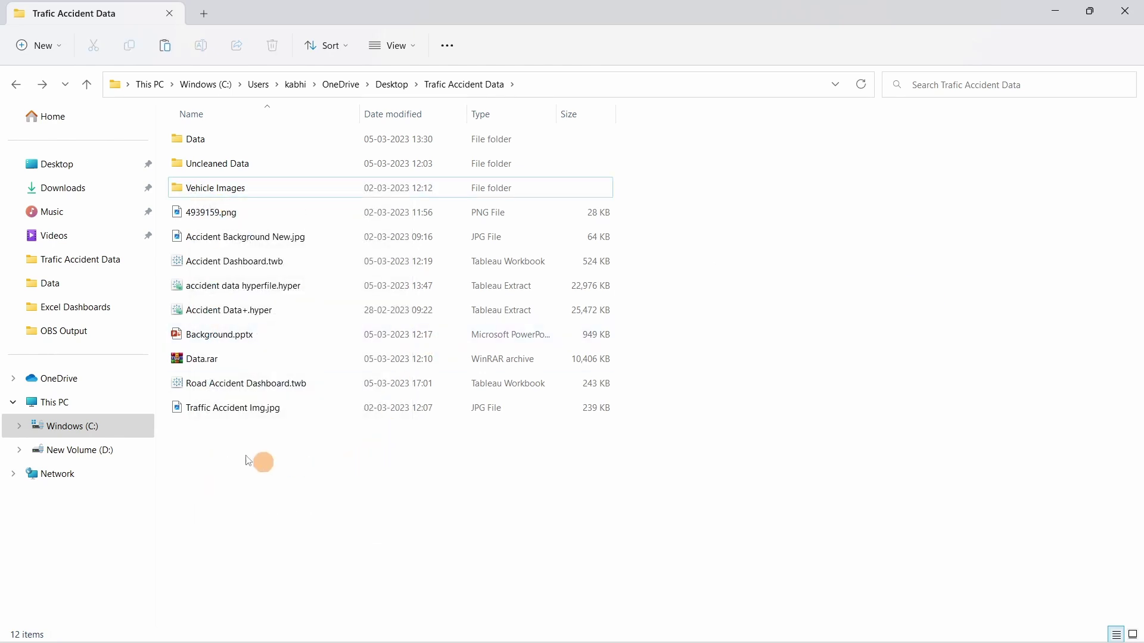
# Open the Tableau 2022.3 default shapes folder at C:\Program Files\Tableau\Tableau 2022.3\defaults\Shapes
pyautogui.click(103, 423)
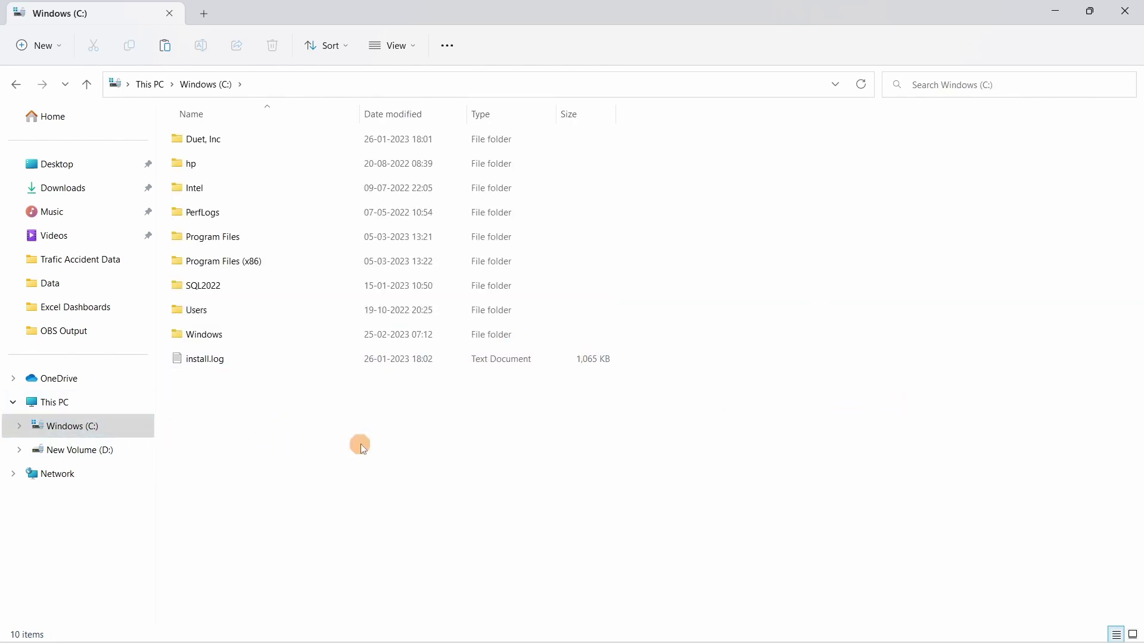
pyautogui.doubleClick(242, 239)
pyautogui.scroll(-5, 349, 387)
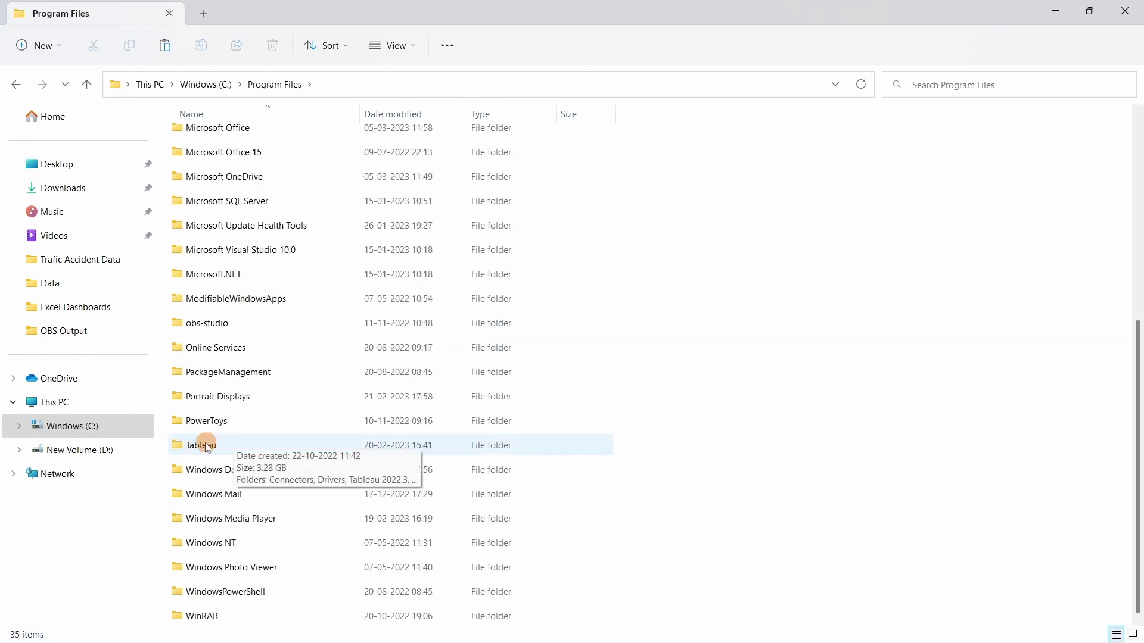
pyautogui.doubleClick(206, 445)
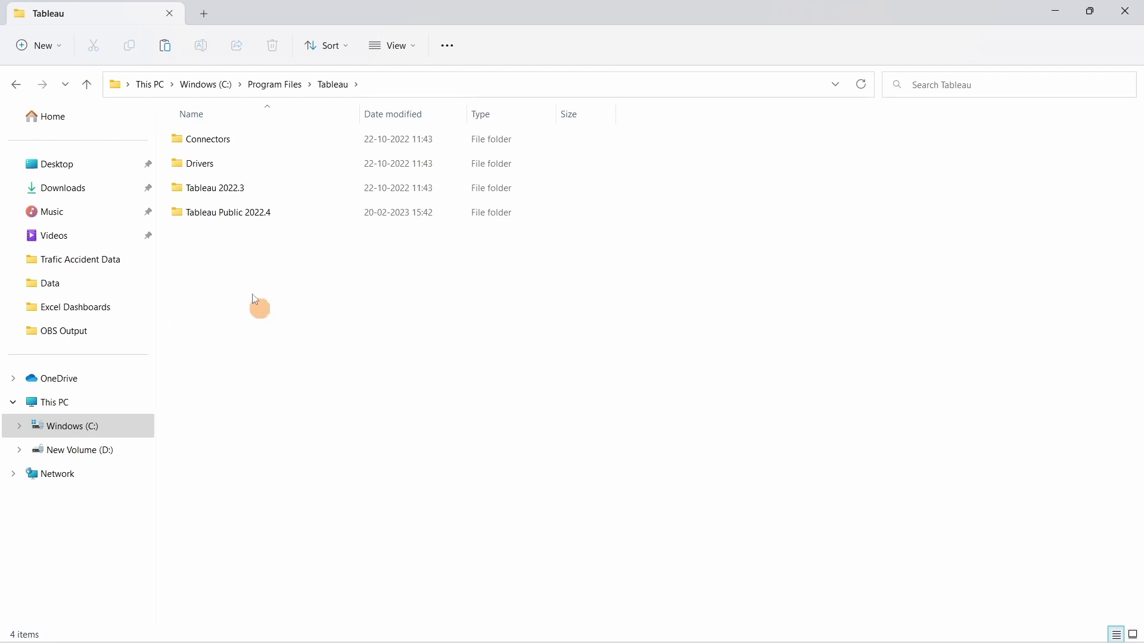
pyautogui.doubleClick(217, 190)
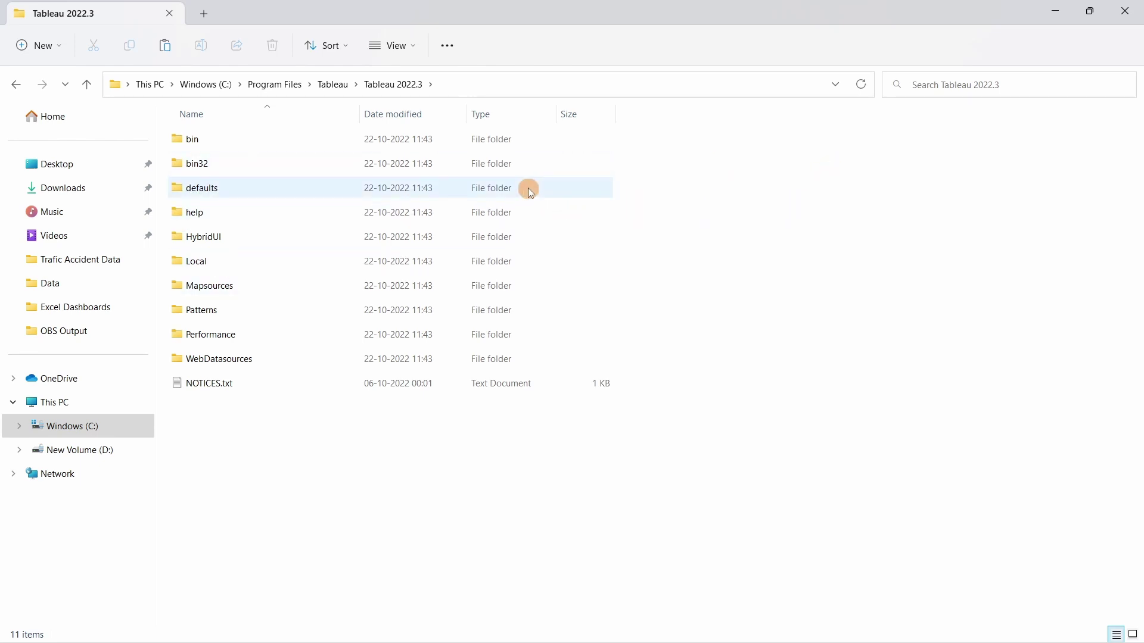
pyautogui.doubleClick(324, 185)
pyautogui.click(213, 165)
pyautogui.doubleClick(213, 164)
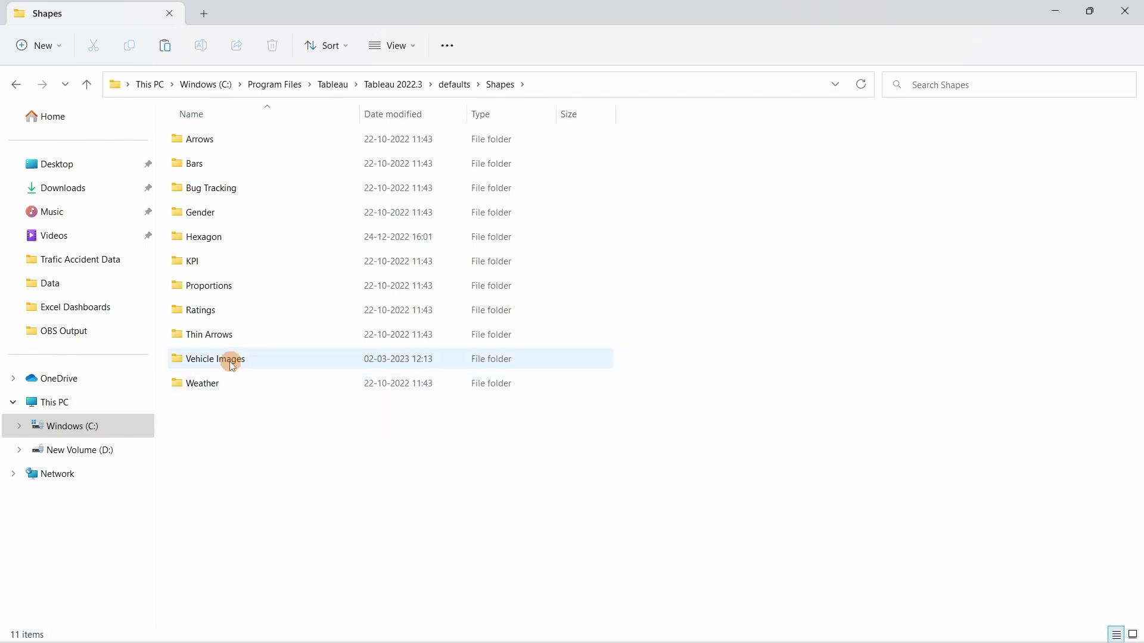
# Inspect the Vehicle Images folder inside Shapes and compare it with the neighbouring shape palette folders
pyautogui.click(297, 360)
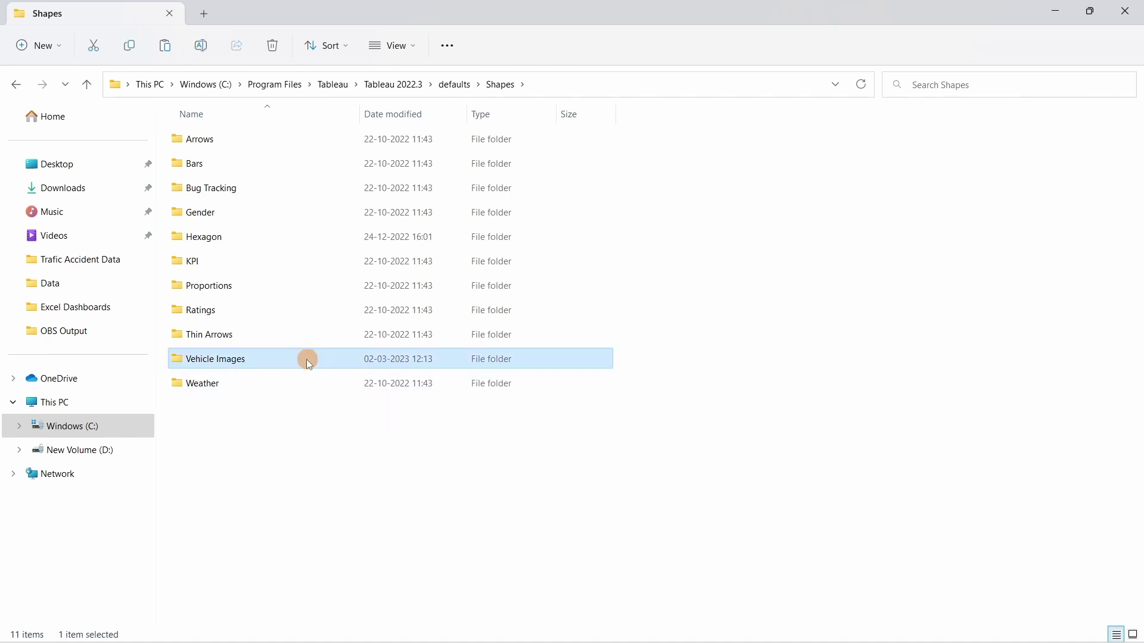
pyautogui.doubleClick(309, 360)
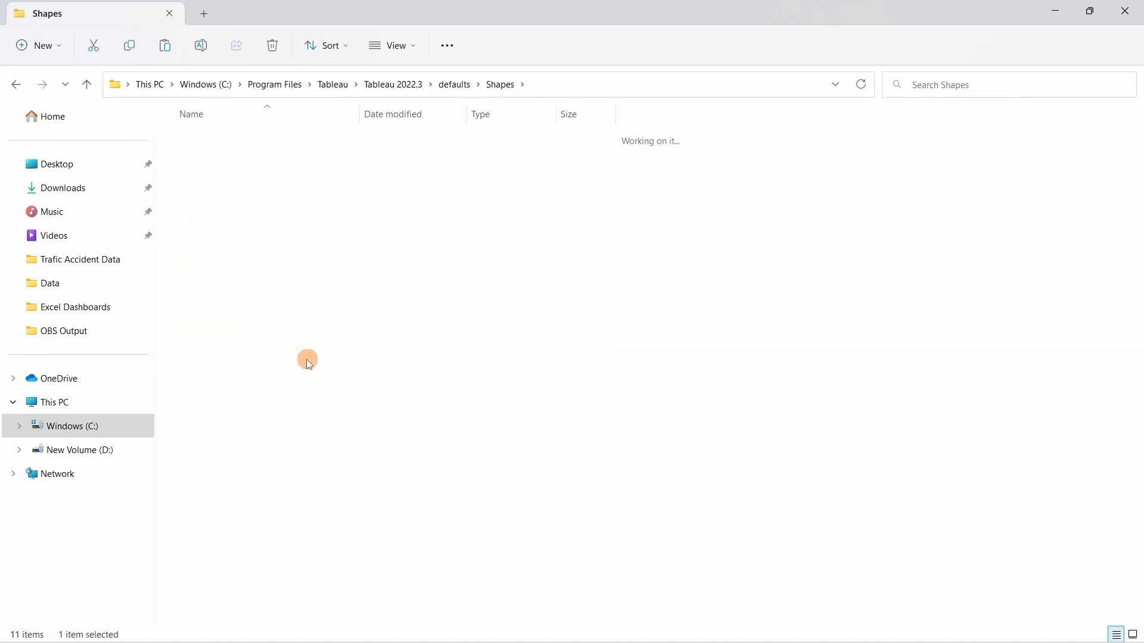
pyautogui.click(17, 85)
pyautogui.click(275, 149)
pyautogui.click(245, 163)
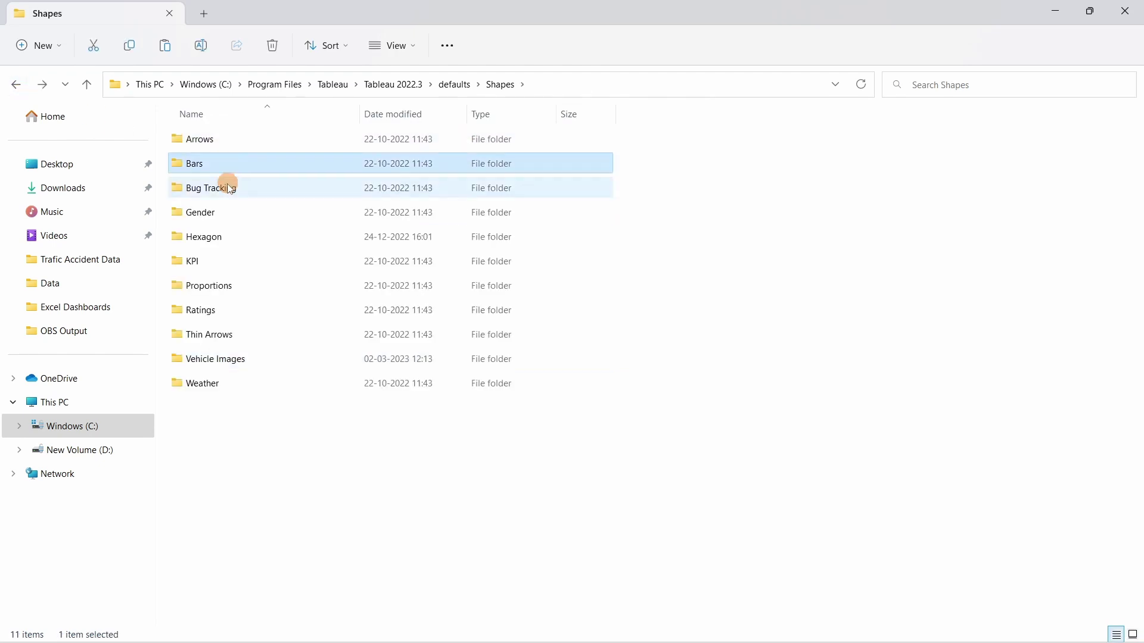
pyautogui.click(229, 186)
pyautogui.click(228, 209)
pyautogui.click(751, 184)
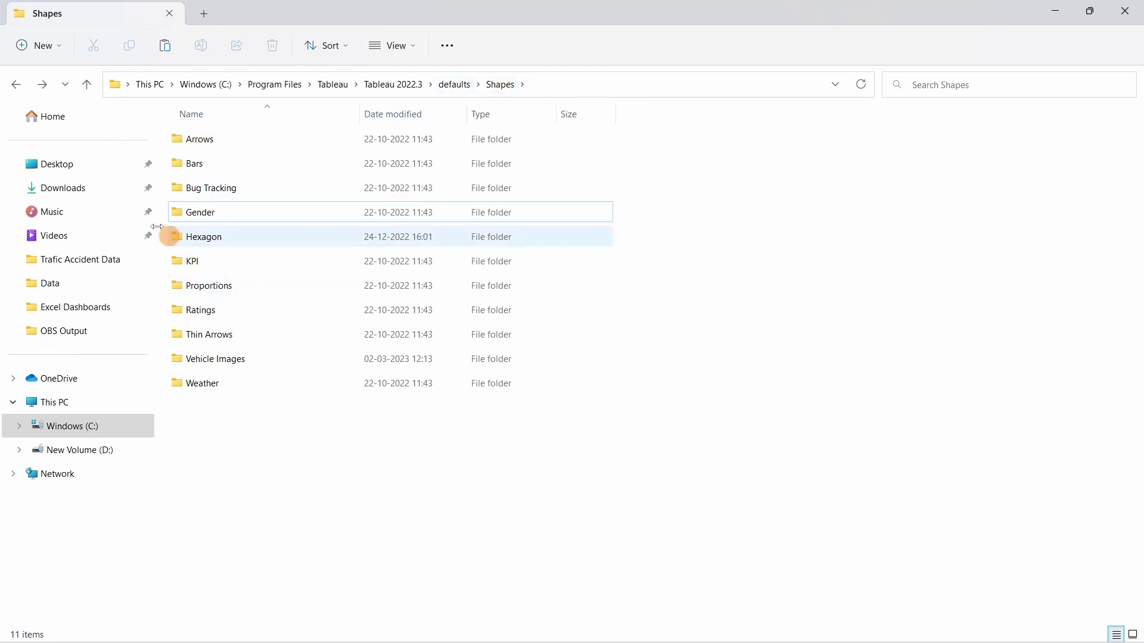
# Return File Explorer to the Desktop folder and switch to the Road Accident Dashboard workbook in Tableau
pyautogui.click(115, 178)
pyautogui.click(56, 165)
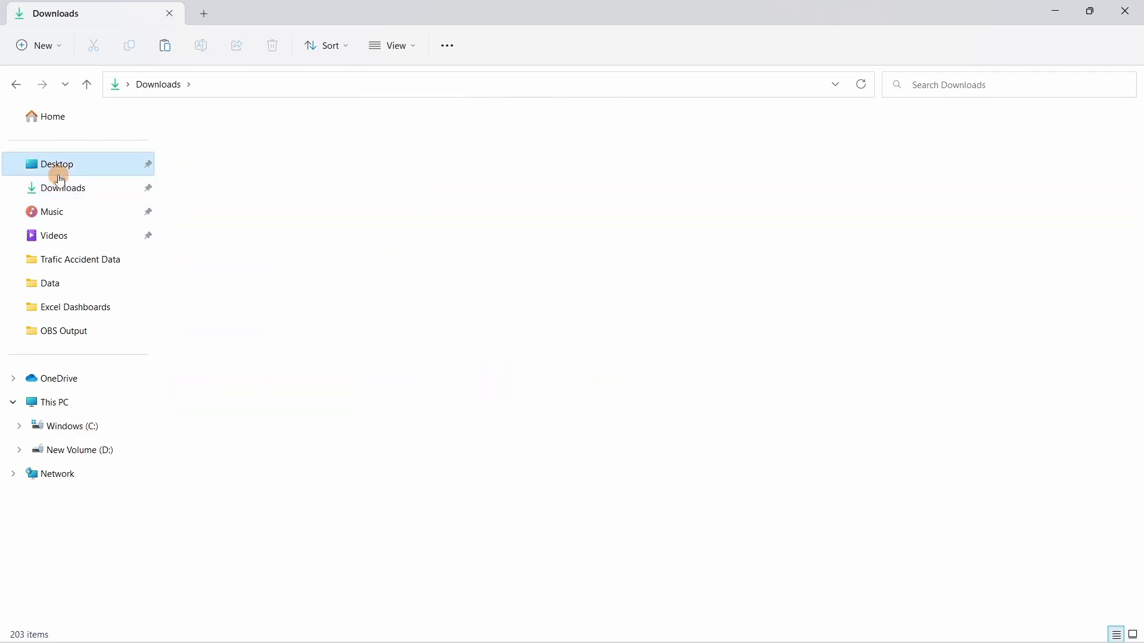
pyautogui.moveTo(688, 641)
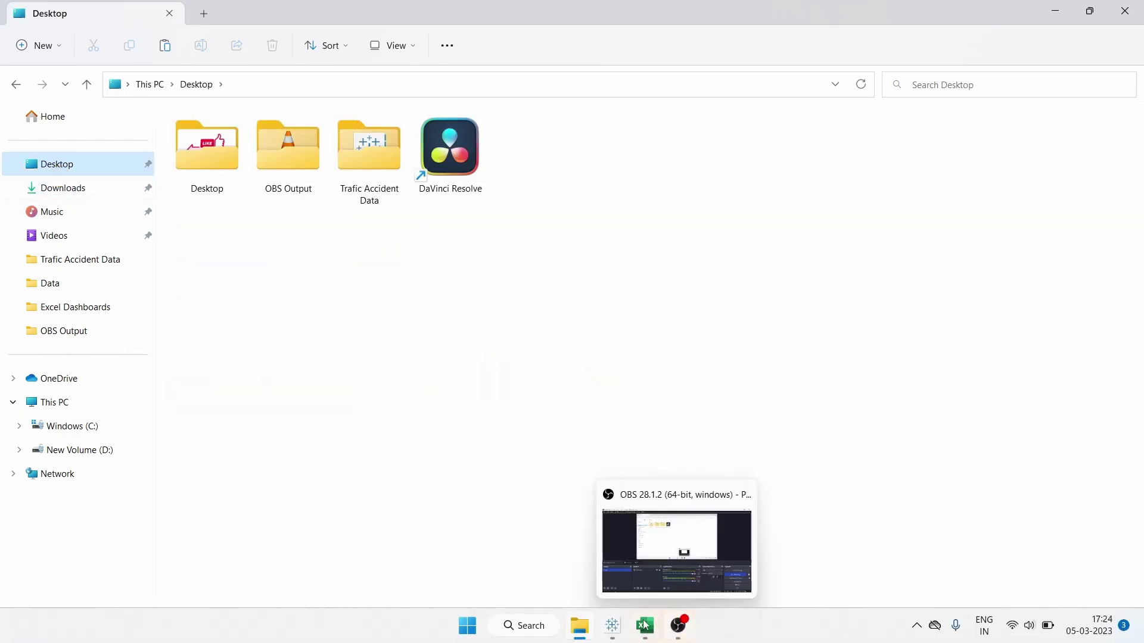
pyautogui.moveTo(612, 626)
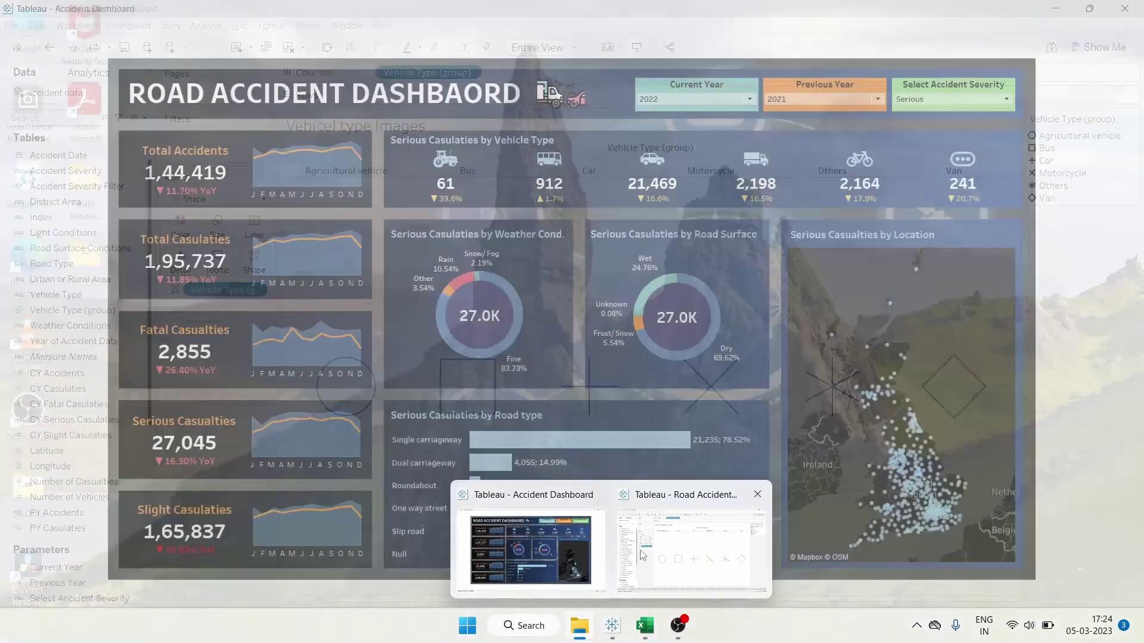
pyautogui.click(642, 555)
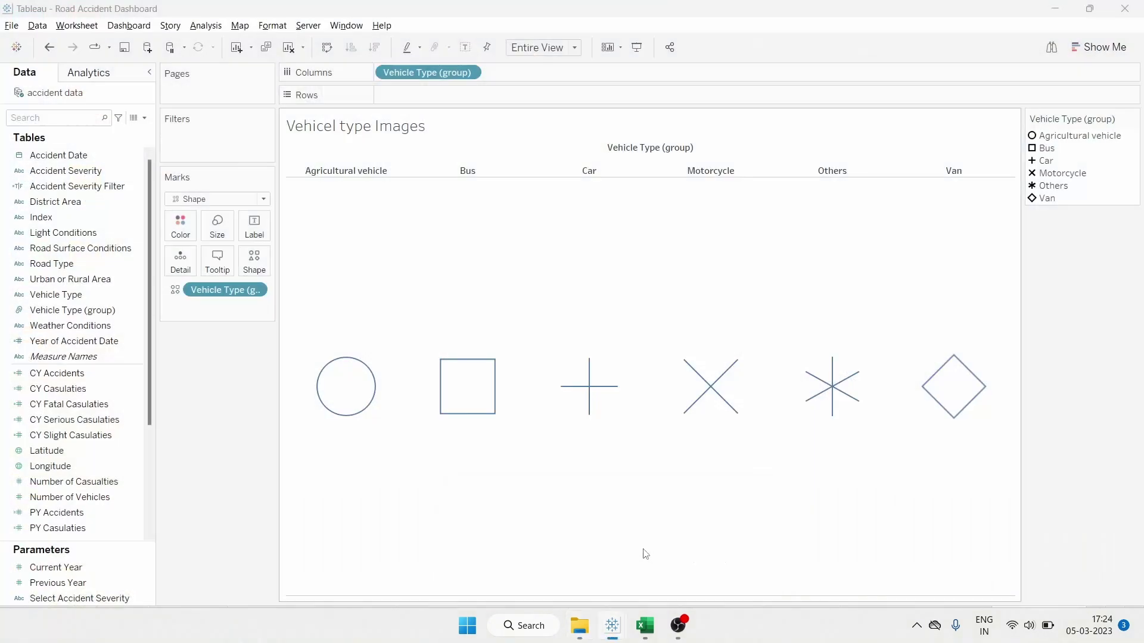
# Look up the workbook's repository location and view the Shapes folder in My Tableau Repository, leaving the location as it is
pyautogui.click(13, 25)
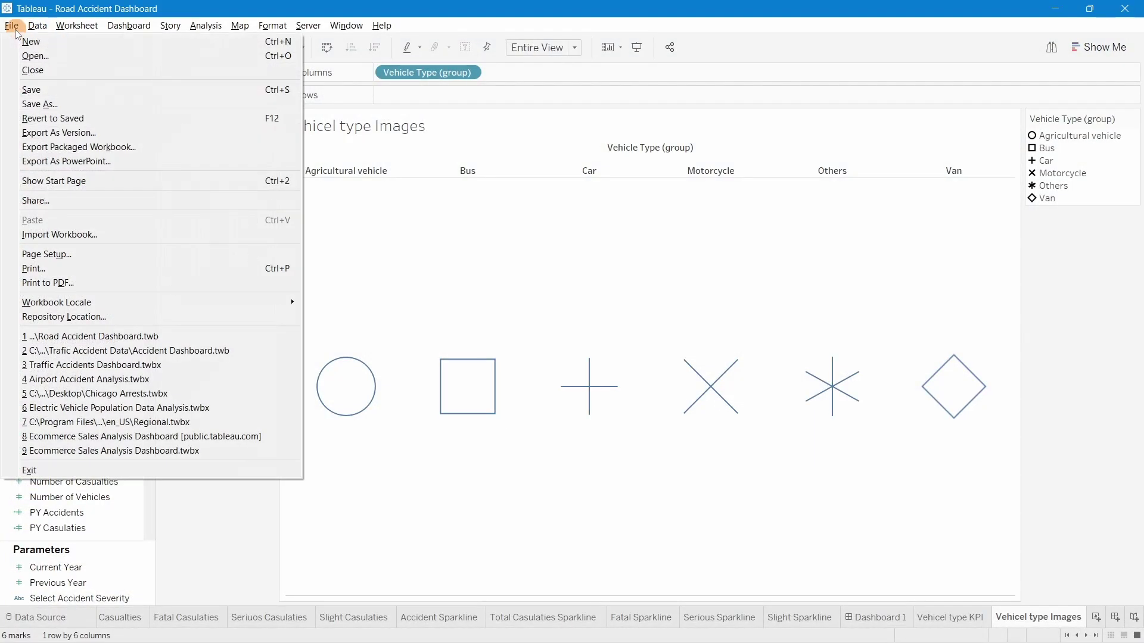
pyautogui.click(81, 319)
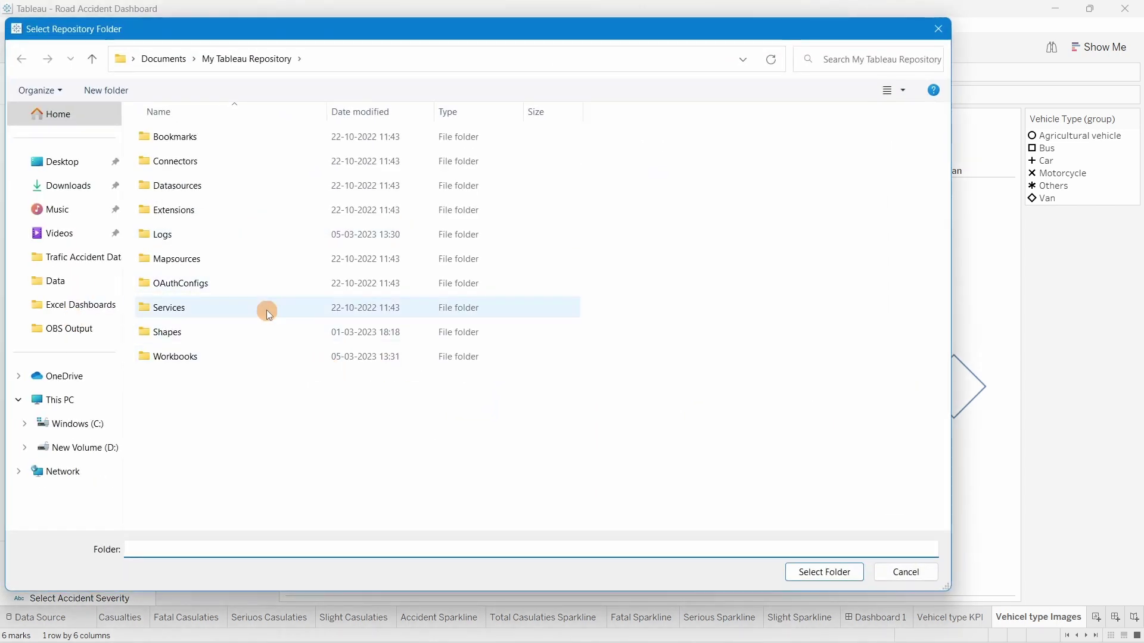
pyautogui.doubleClick(207, 332)
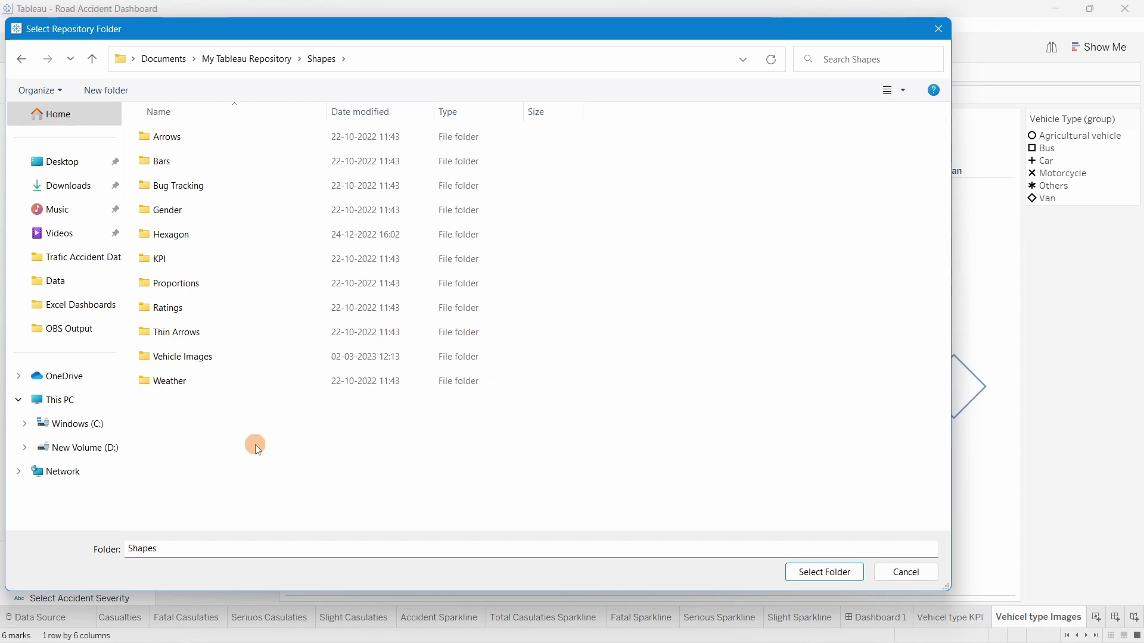
pyautogui.click(939, 28)
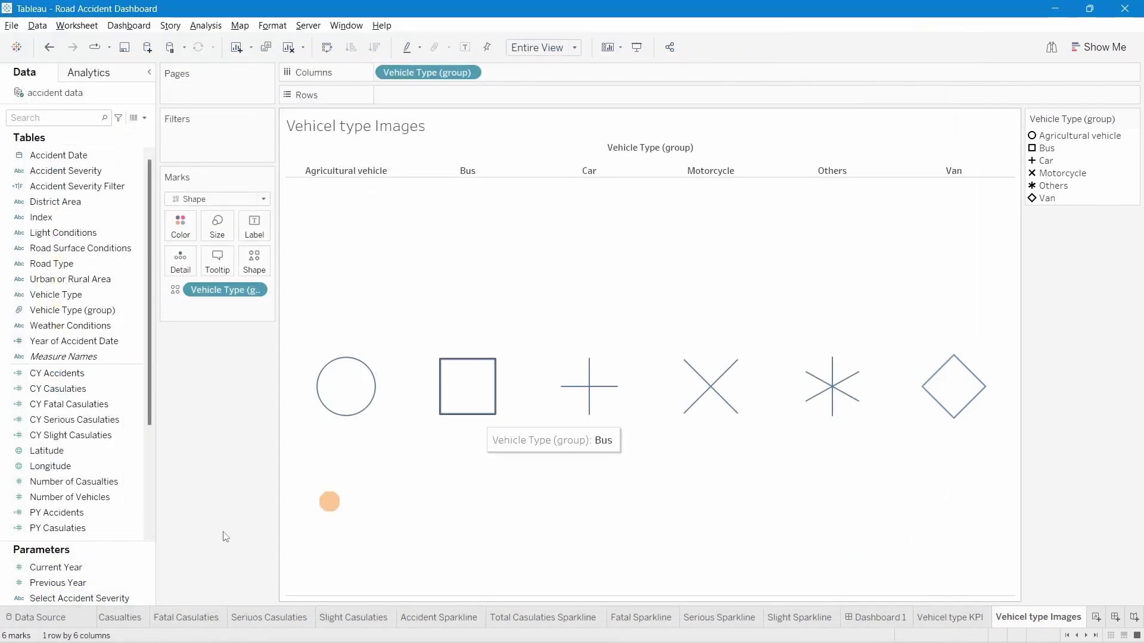
# Switch to File Explorer, locate the Vehicle Images folder in Trafic Accident Data, and return to the Tableau workbook
pyautogui.hotkey('alt', 'Tab')
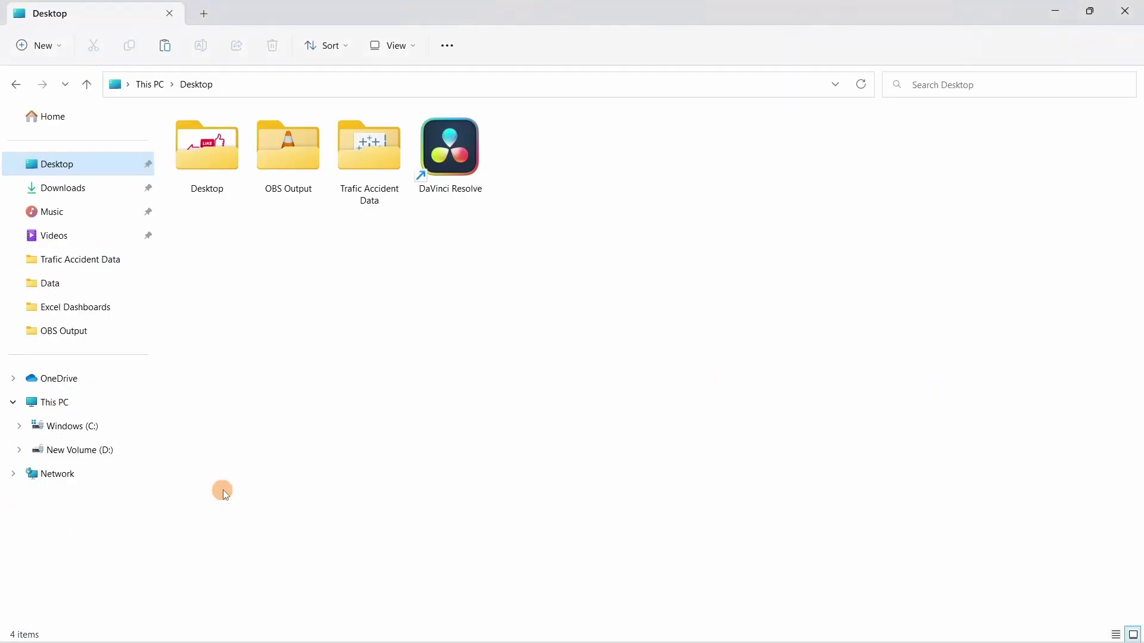
pyautogui.doubleClick(363, 172)
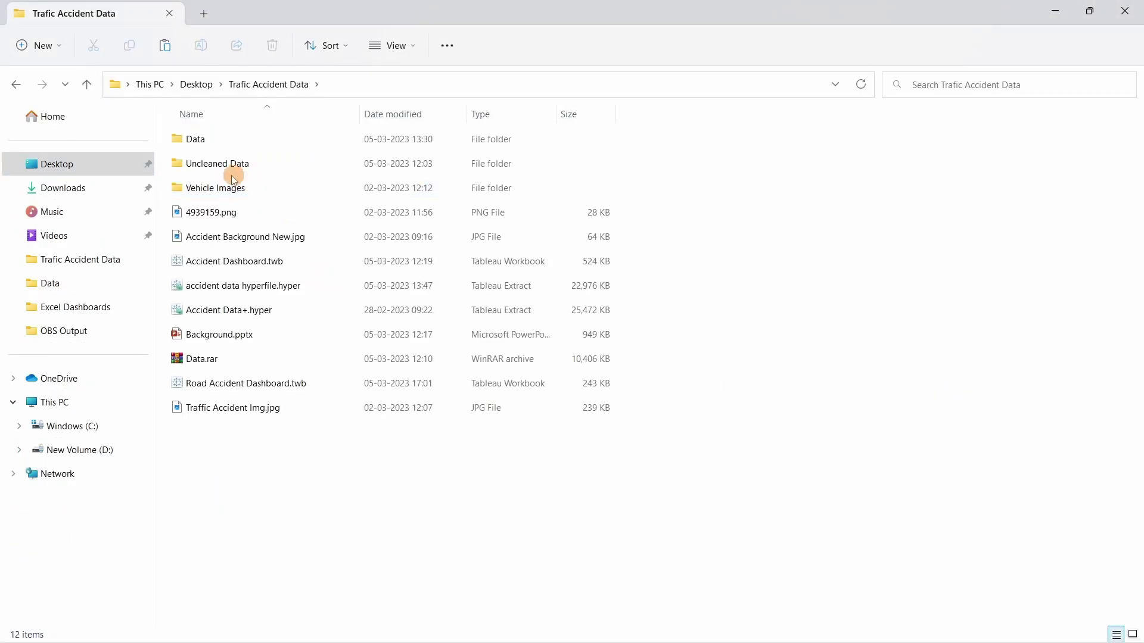
pyautogui.click(241, 188)
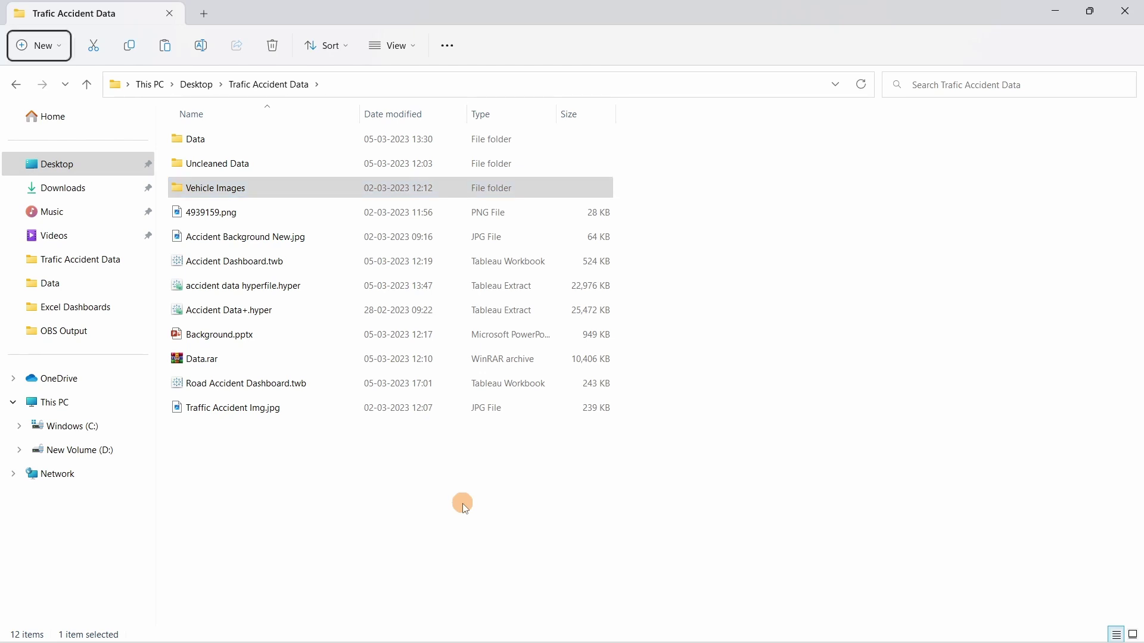
pyautogui.hotkey('alt', 'Tab')
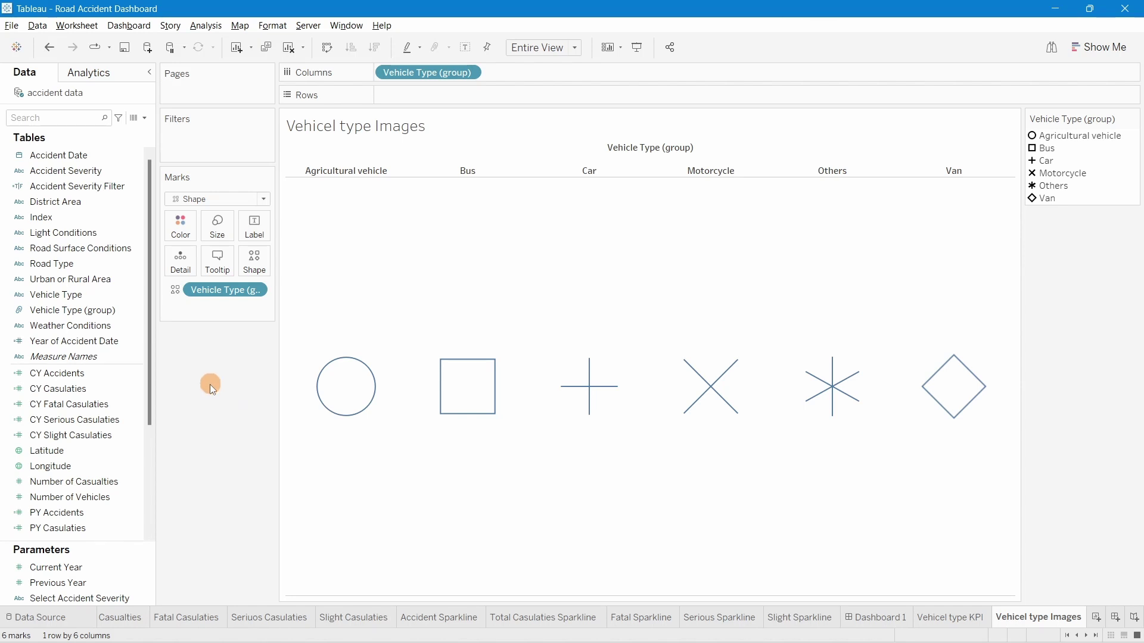
# Open the shape settings for Vehicle Type (group), reload the shapes, and choose the Vehicle Images palette
pyautogui.click(258, 274)
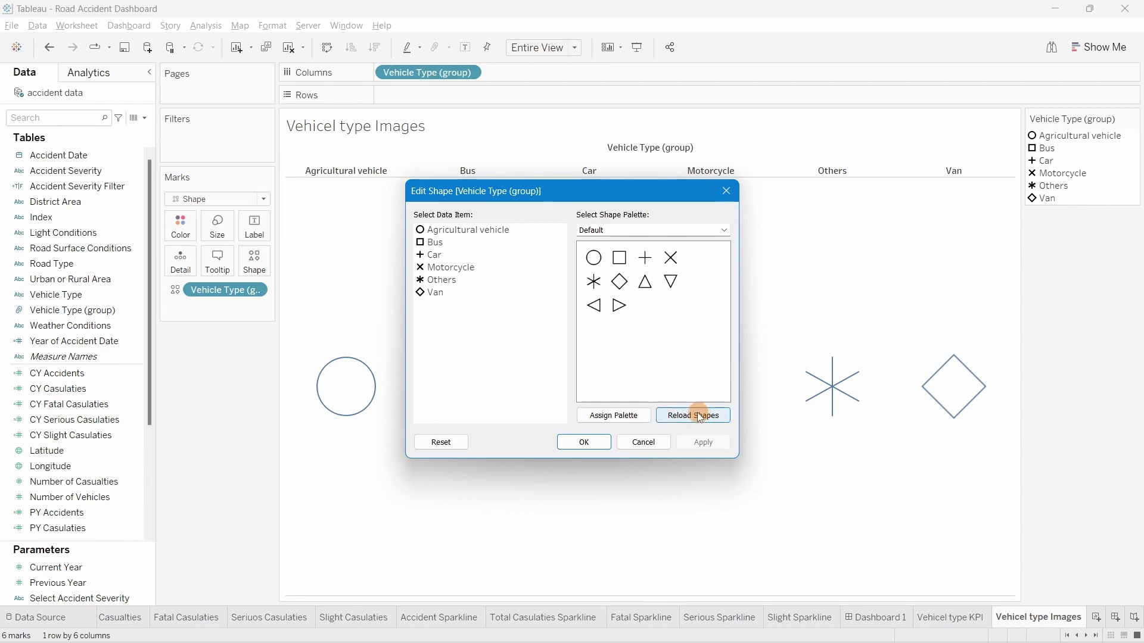
pyautogui.click(679, 418)
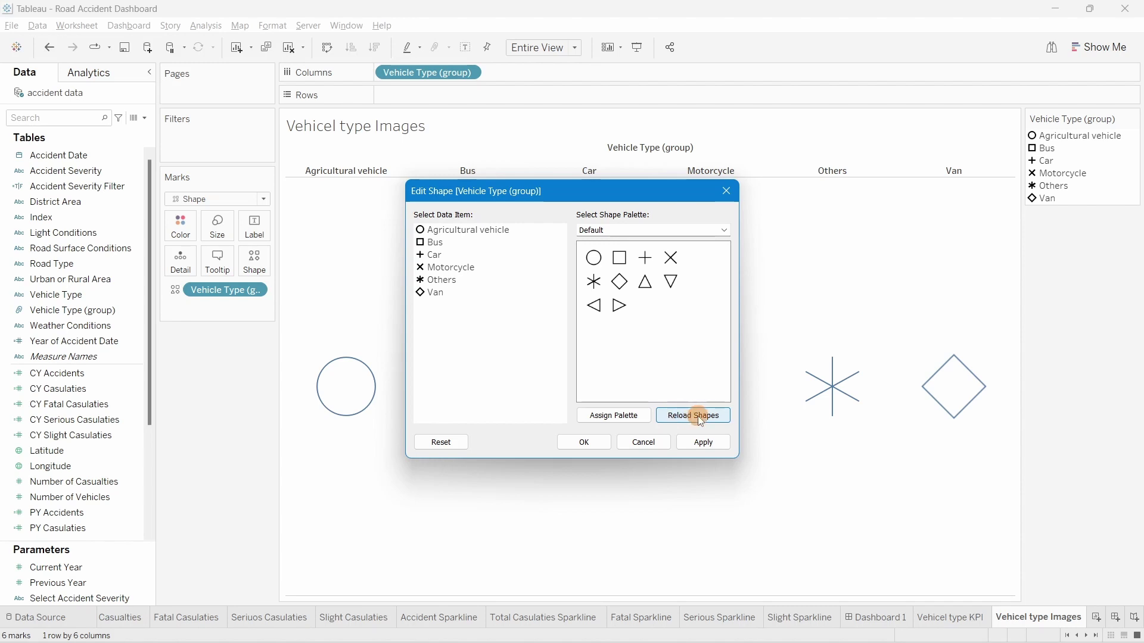
pyautogui.click(605, 230)
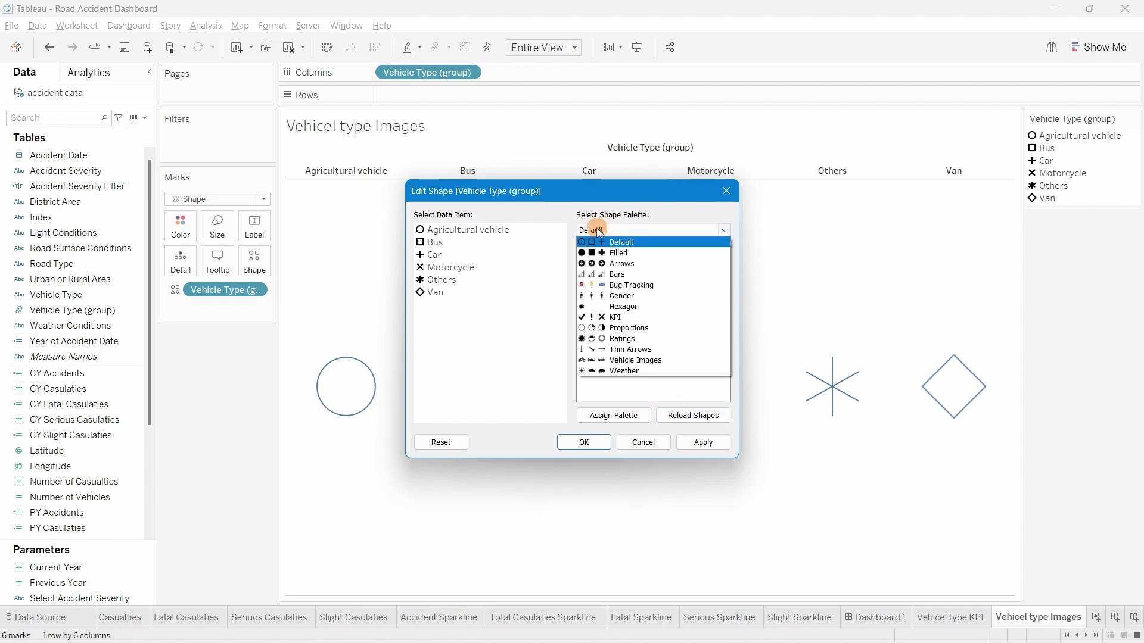
pyautogui.click(659, 361)
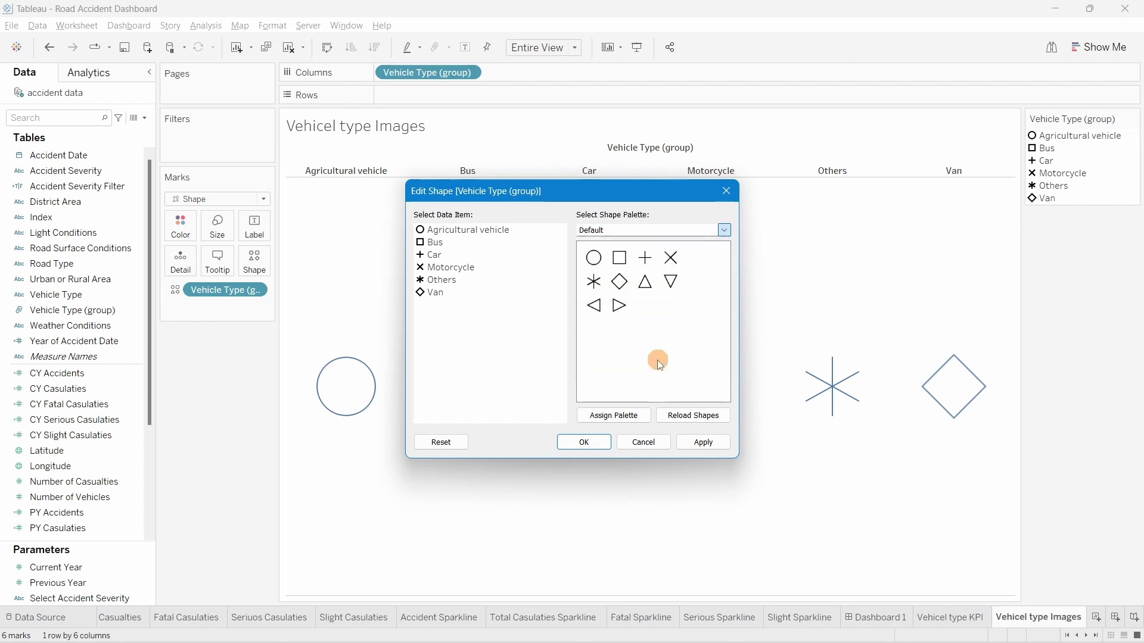
# Assign the solid black tractor icon from the Vehicle Images palette to Agricultural vehicle
pyautogui.click(454, 236)
pyautogui.click(498, 290)
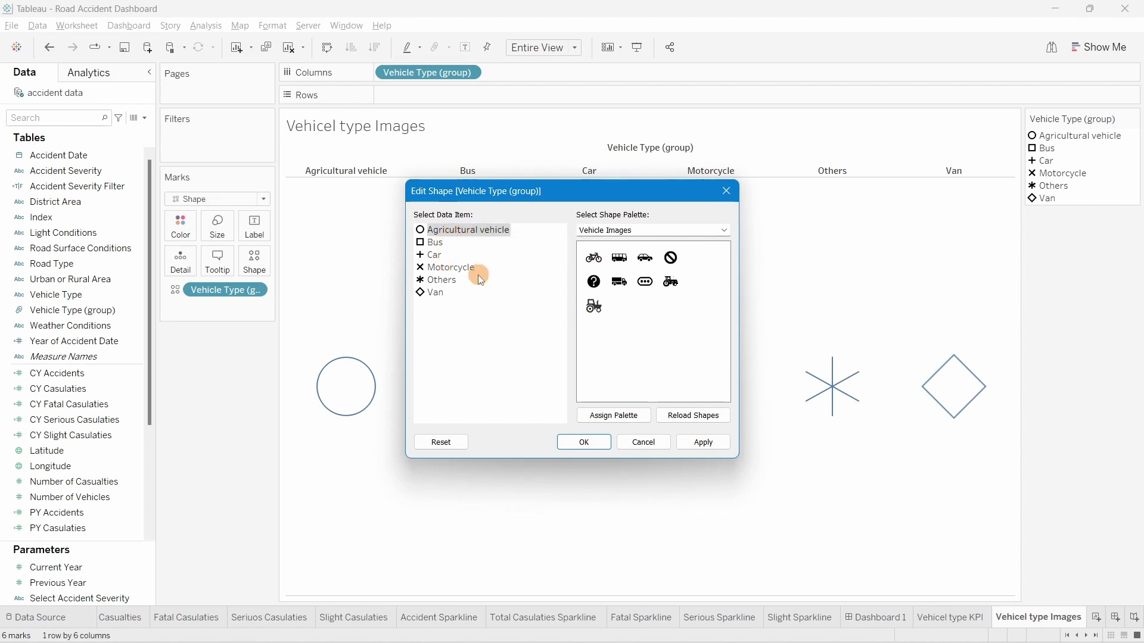
pyautogui.click(671, 282)
pyautogui.click(433, 234)
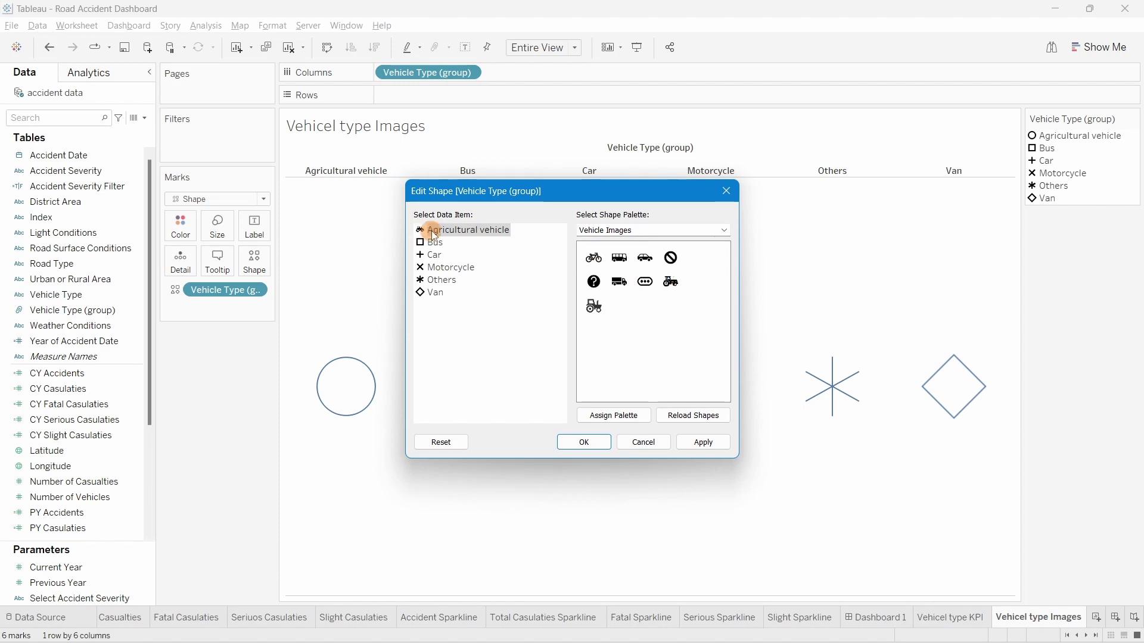
# Assign the bus, car and bicycle icons from the Vehicle Images palette to Bus, Car and Motorcycle respectively
pyautogui.click(437, 244)
pyautogui.click(629, 261)
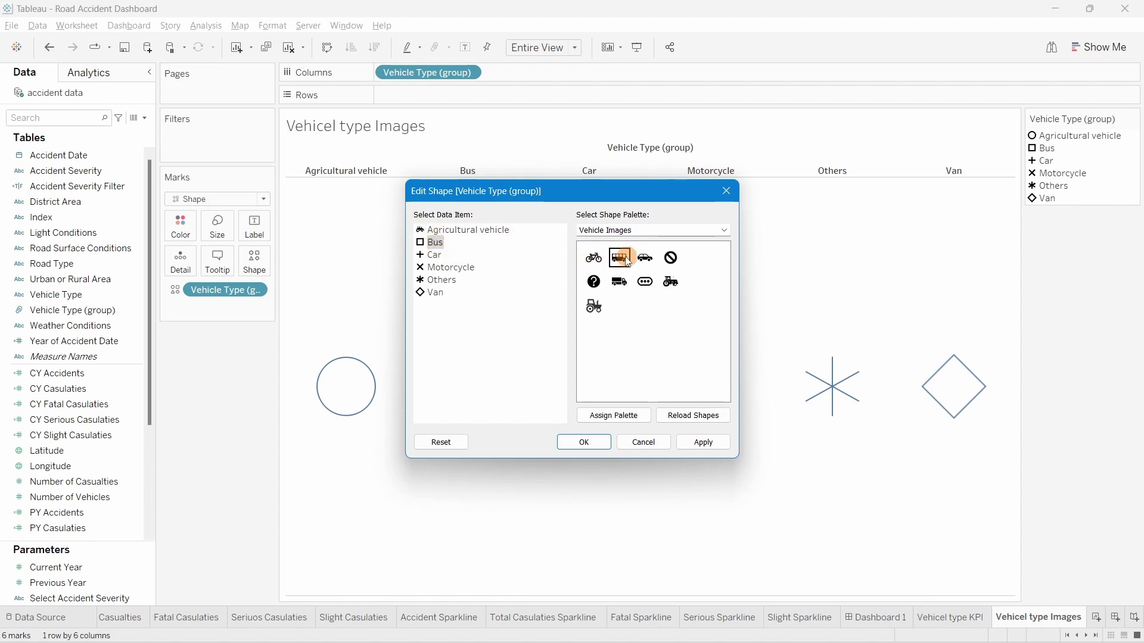
pyautogui.click(448, 257)
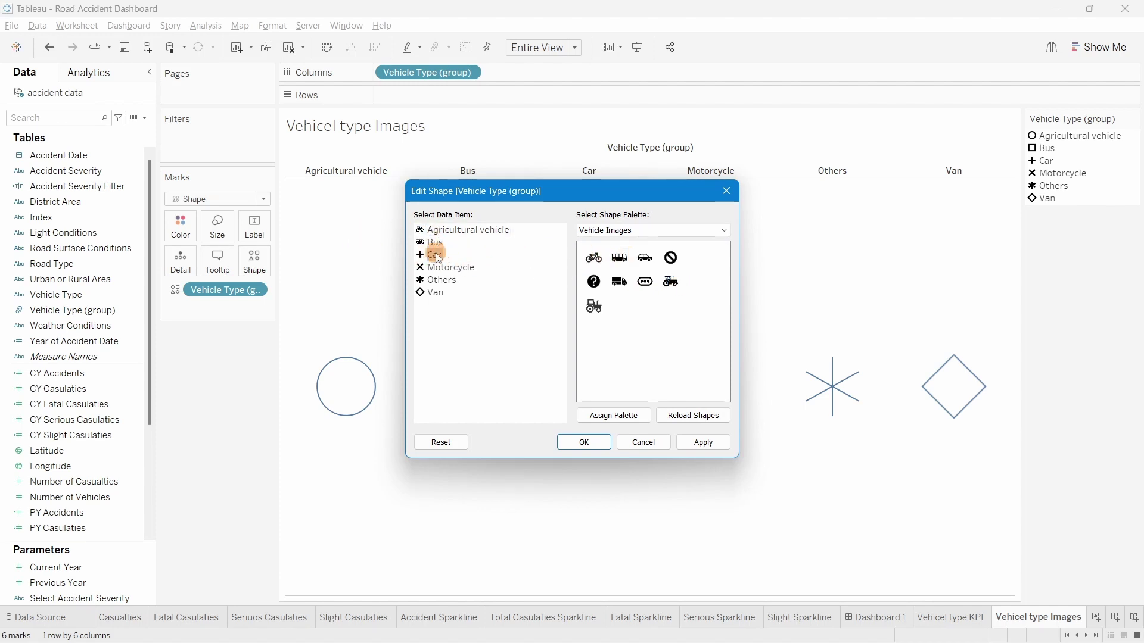
pyautogui.click(653, 261)
pyautogui.click(470, 268)
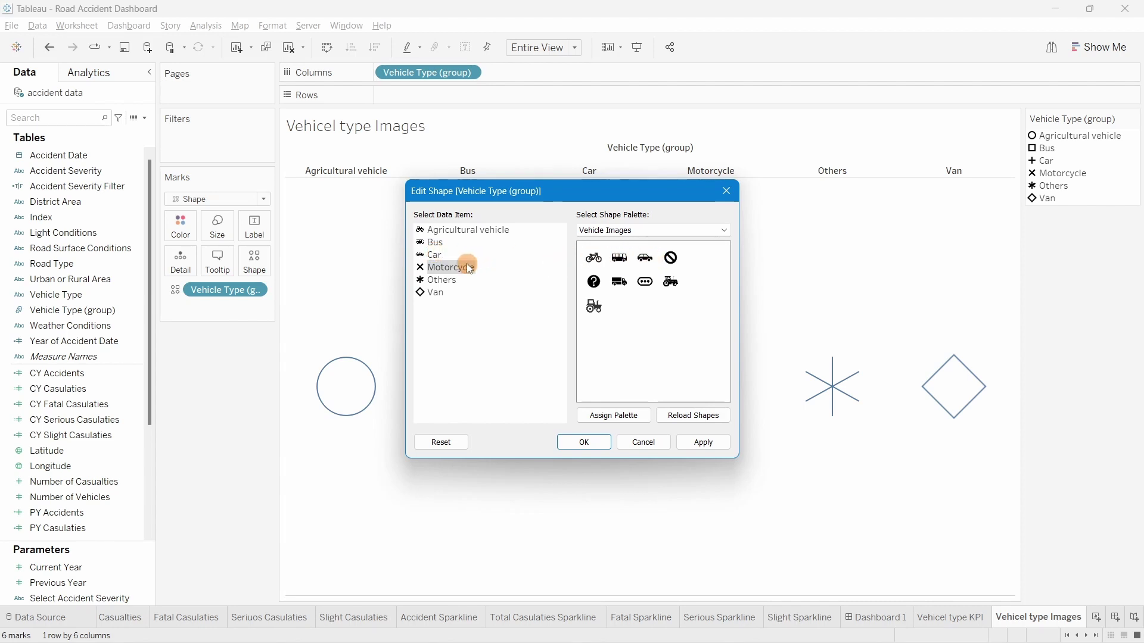
pyautogui.click(594, 258)
# Assign the three-dots icon to Others and the truck icon to Van, and apply the shape settings
pyautogui.click(437, 284)
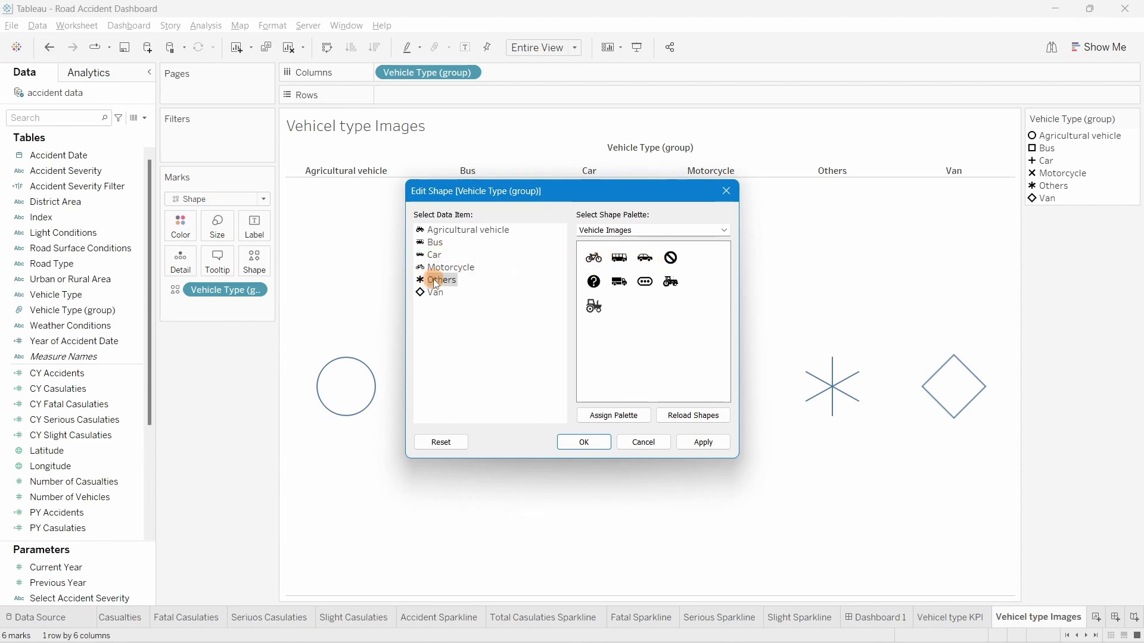
pyautogui.click(645, 282)
pyautogui.click(434, 295)
pyautogui.click(617, 289)
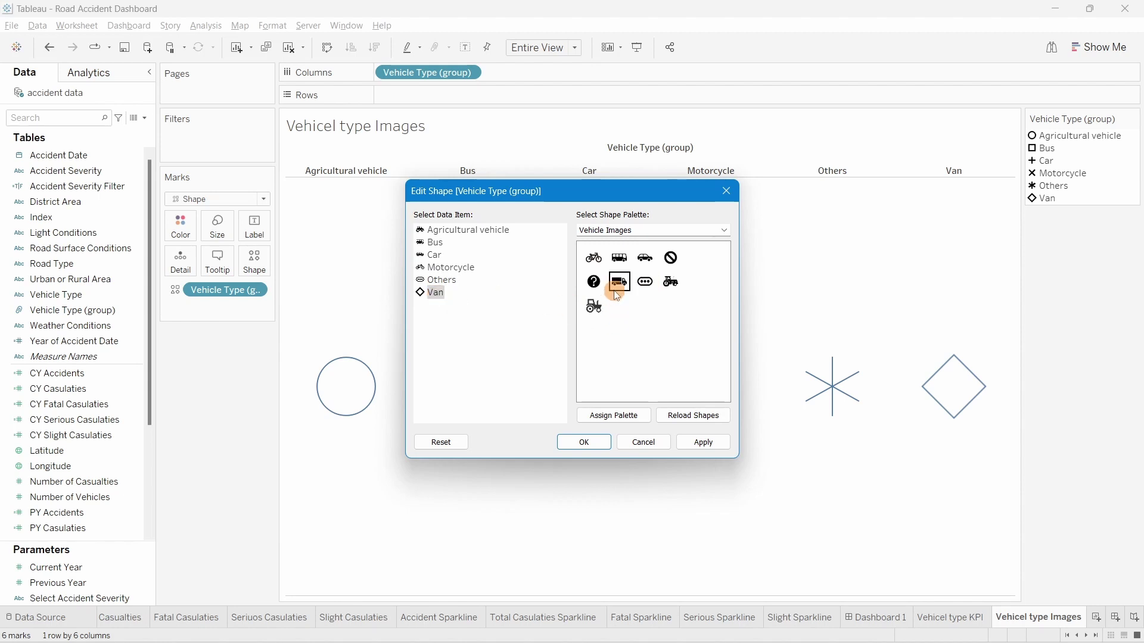
pyautogui.click(698, 441)
pyautogui.click(584, 441)
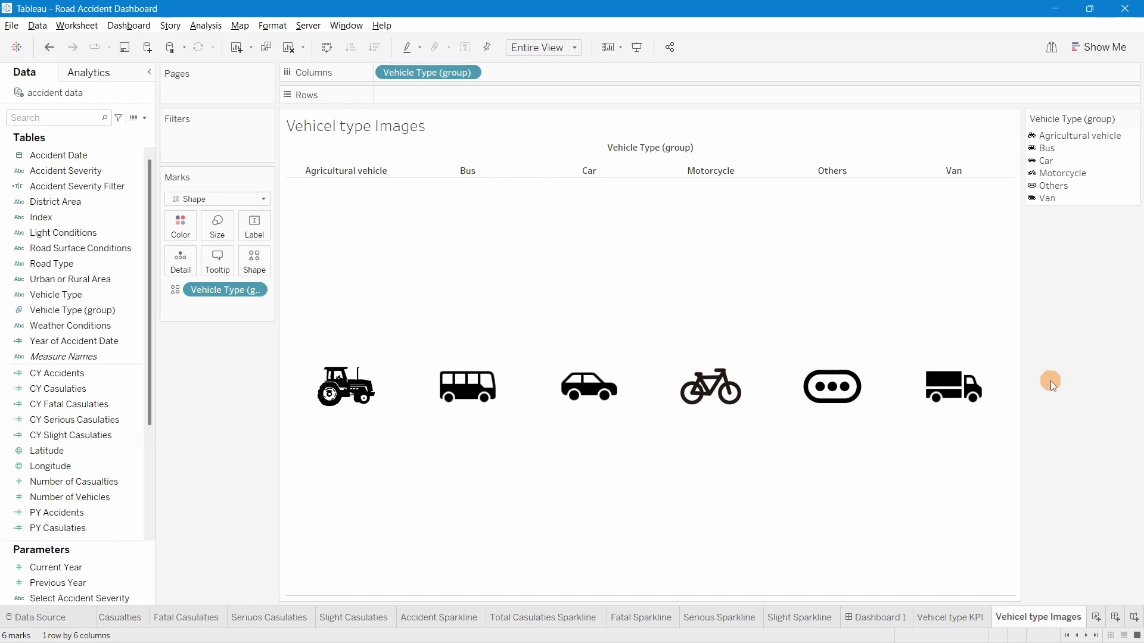
# Color the vehicle icons by the Select Accident Severity parameter
pyautogui.scroll(-5, 76, 434)
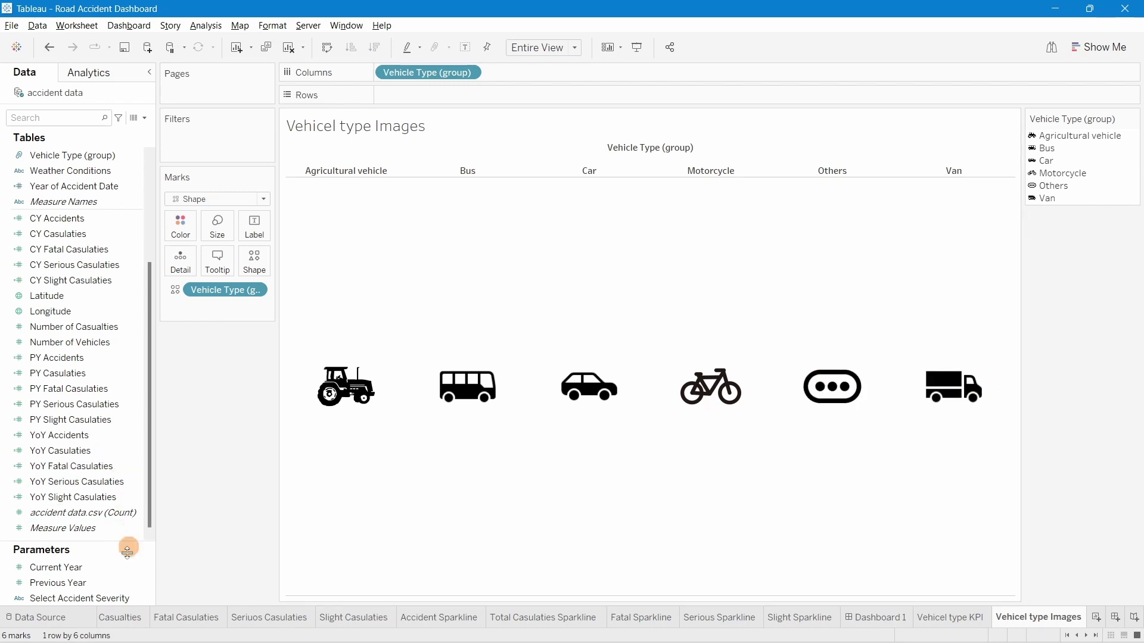
pyautogui.click(69, 598)
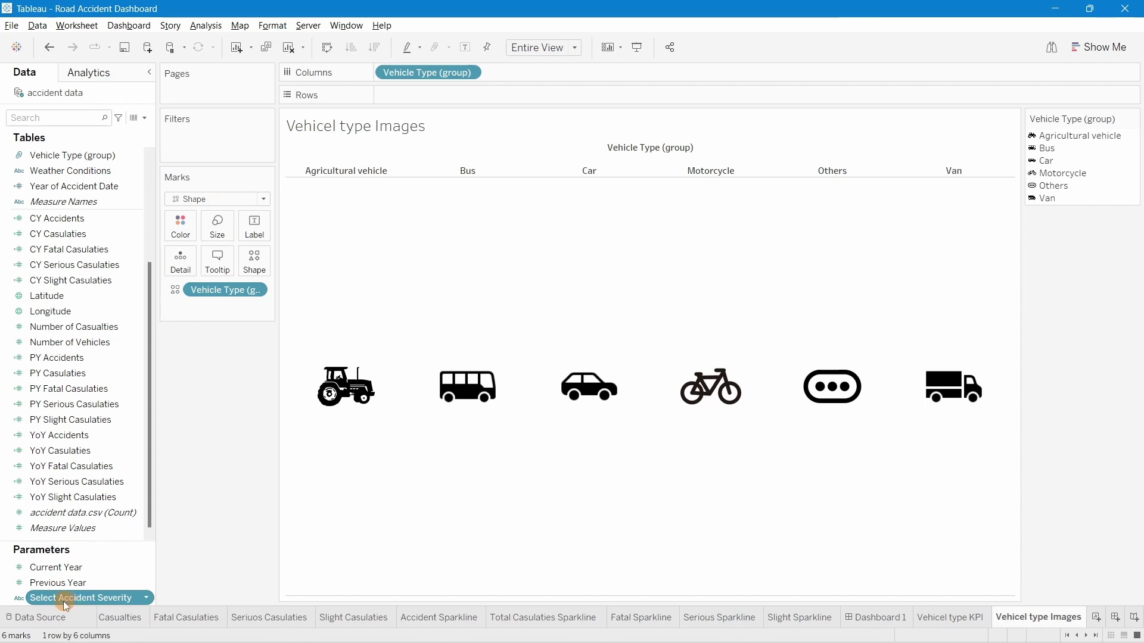
pyautogui.moveTo(63, 601); pyautogui.dragTo(177, 231)
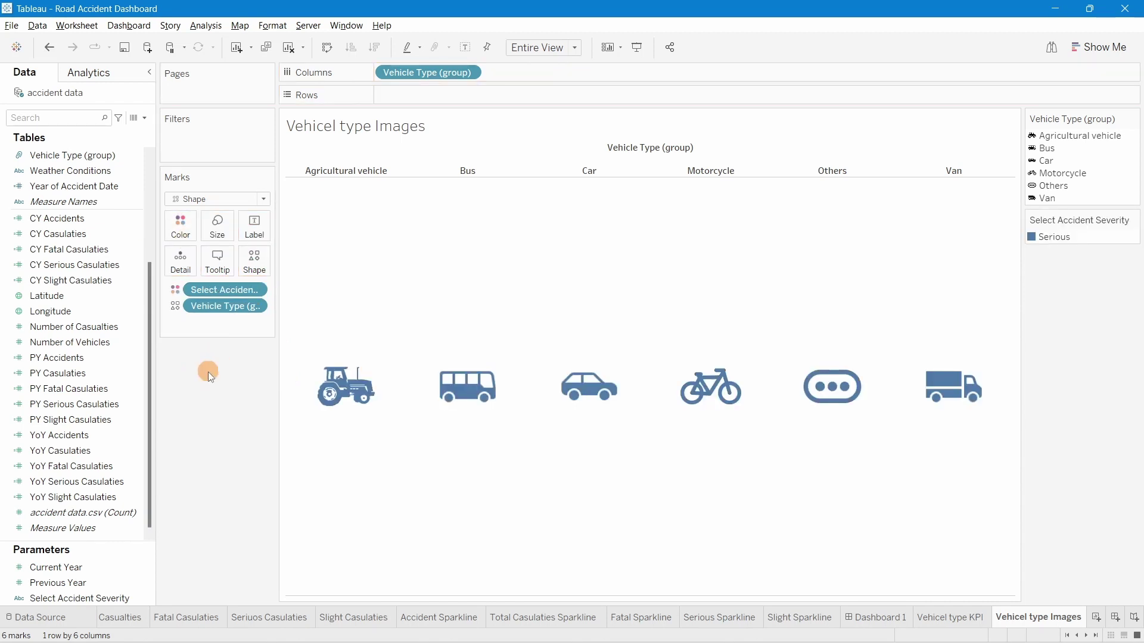
# Show the Select Accident Severity parameter control on the vehicle images worksheet
pyautogui.scroll(4, 82, 372)
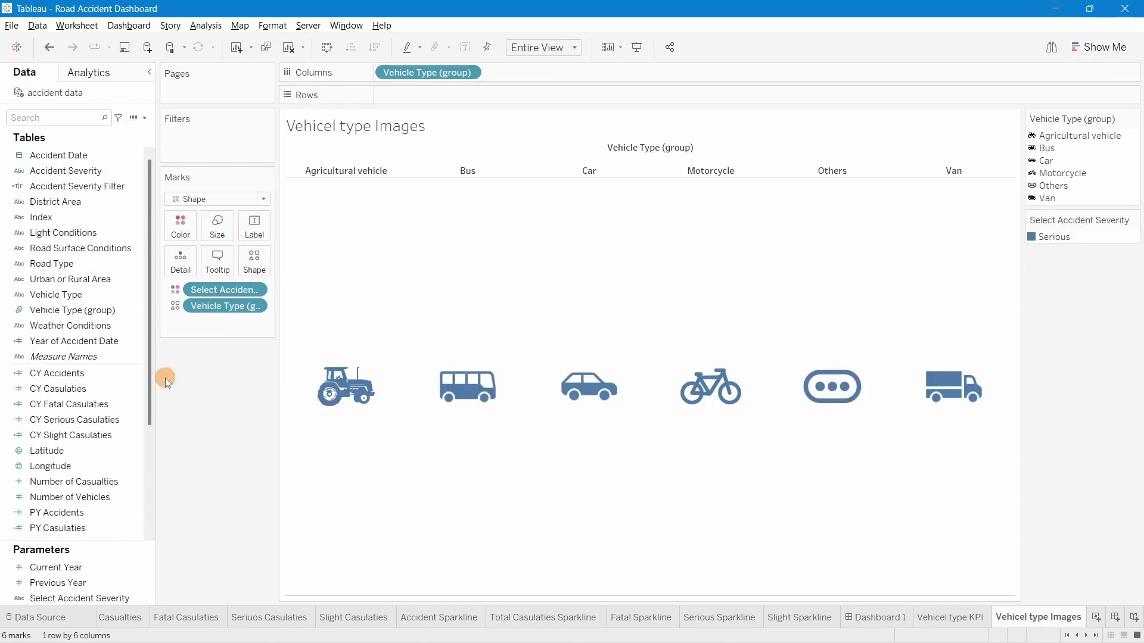
pyautogui.scroll(-4, 115, 421)
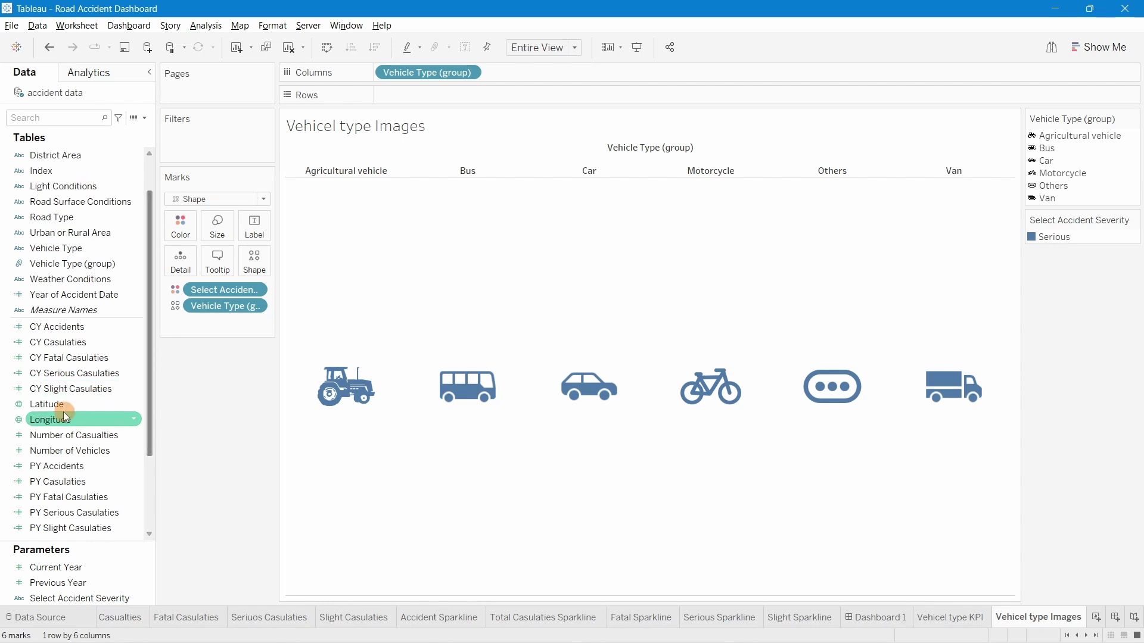
pyautogui.rightClick(108, 599)
pyautogui.click(149, 392)
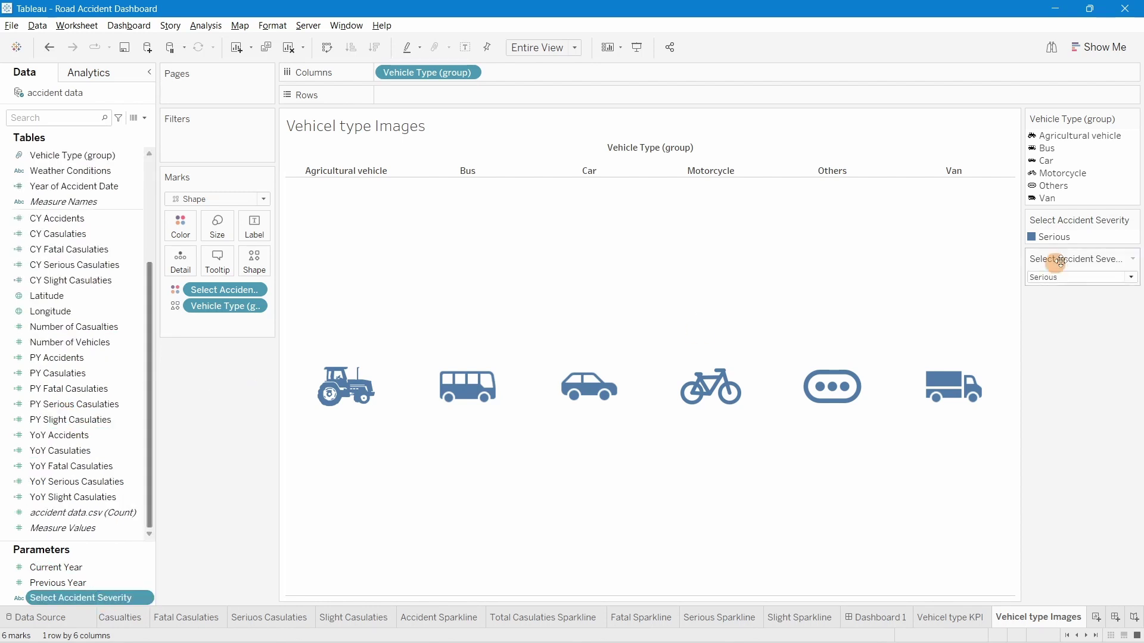
# Test the icon colors by switching the accident severity through Fatal, Serious, Slight and All, and return to Fatal
pyautogui.click(1057, 277)
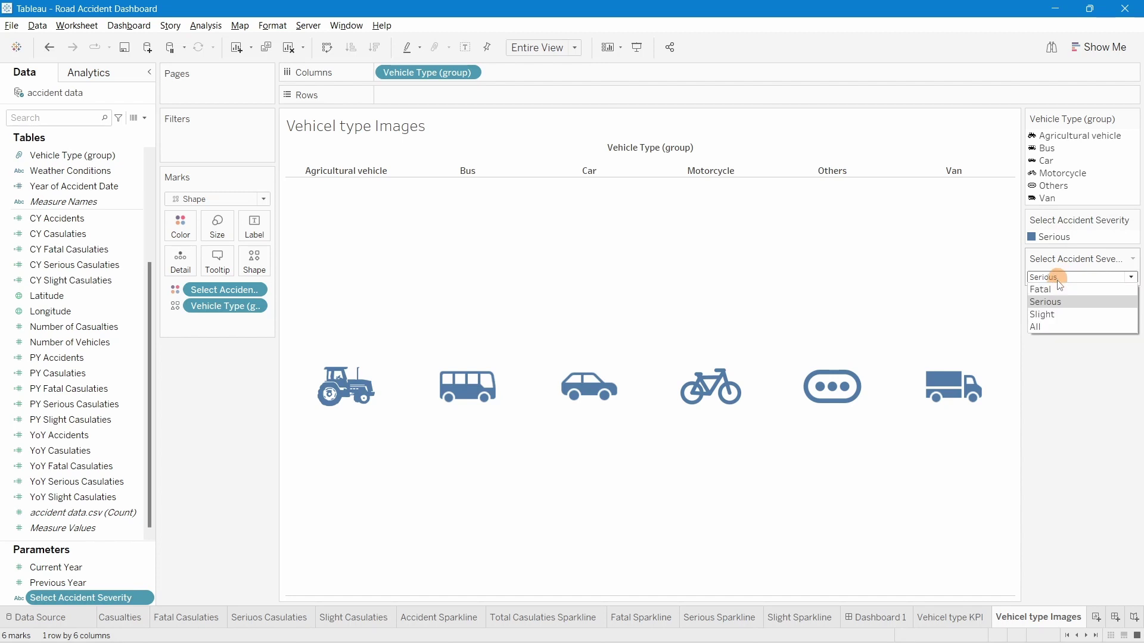
pyautogui.click(1056, 288)
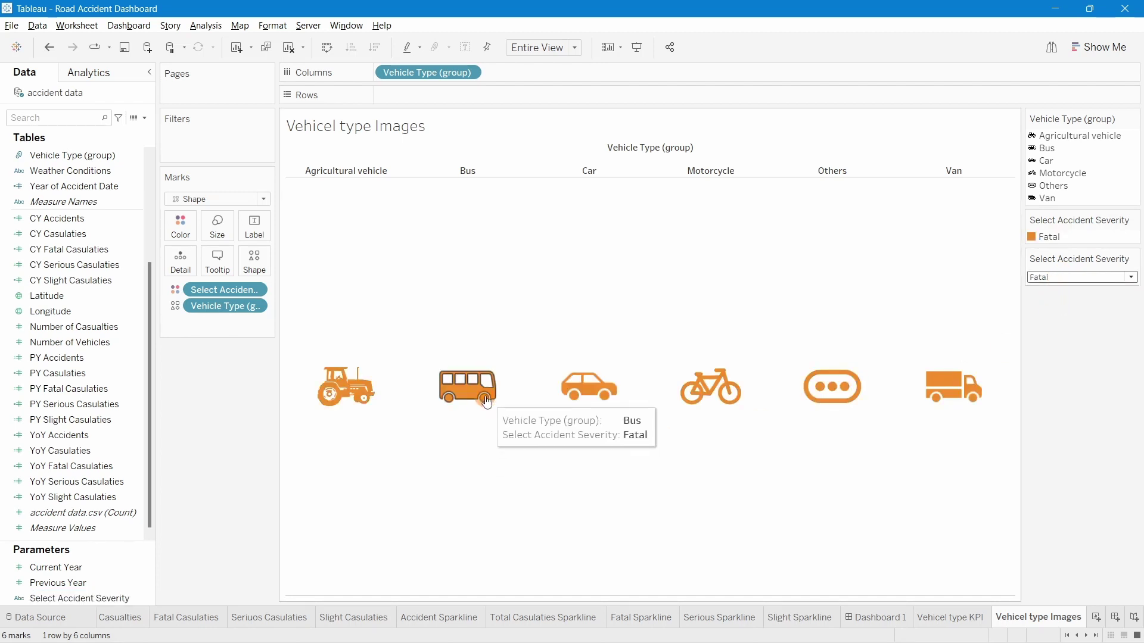
pyautogui.click(1070, 278)
pyautogui.click(1064, 301)
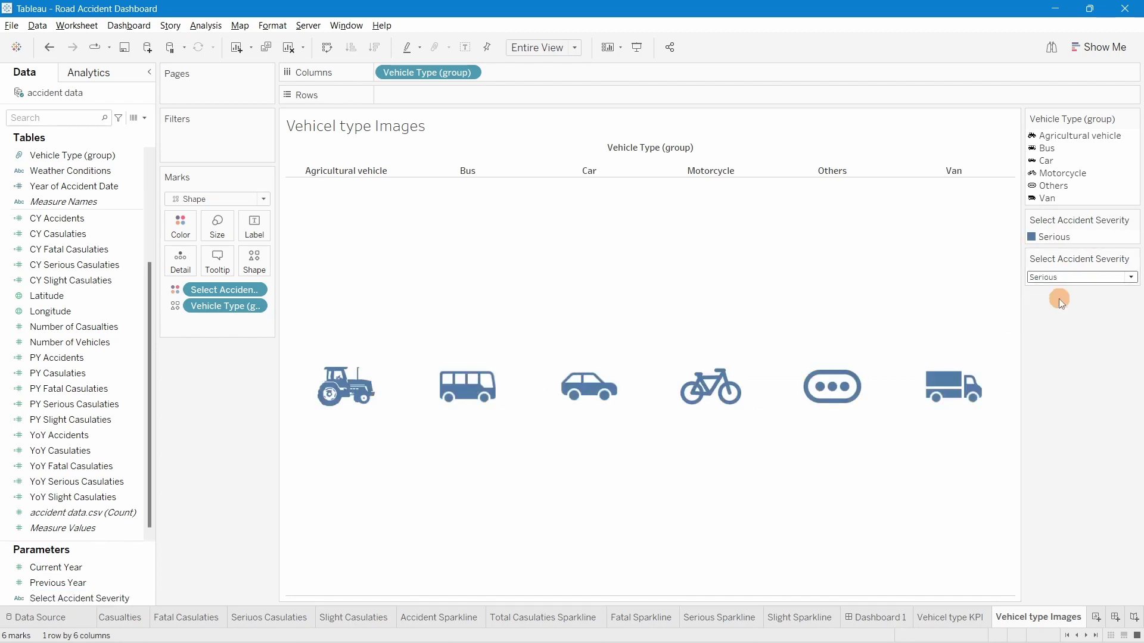
pyautogui.click(1067, 278)
pyautogui.click(1046, 314)
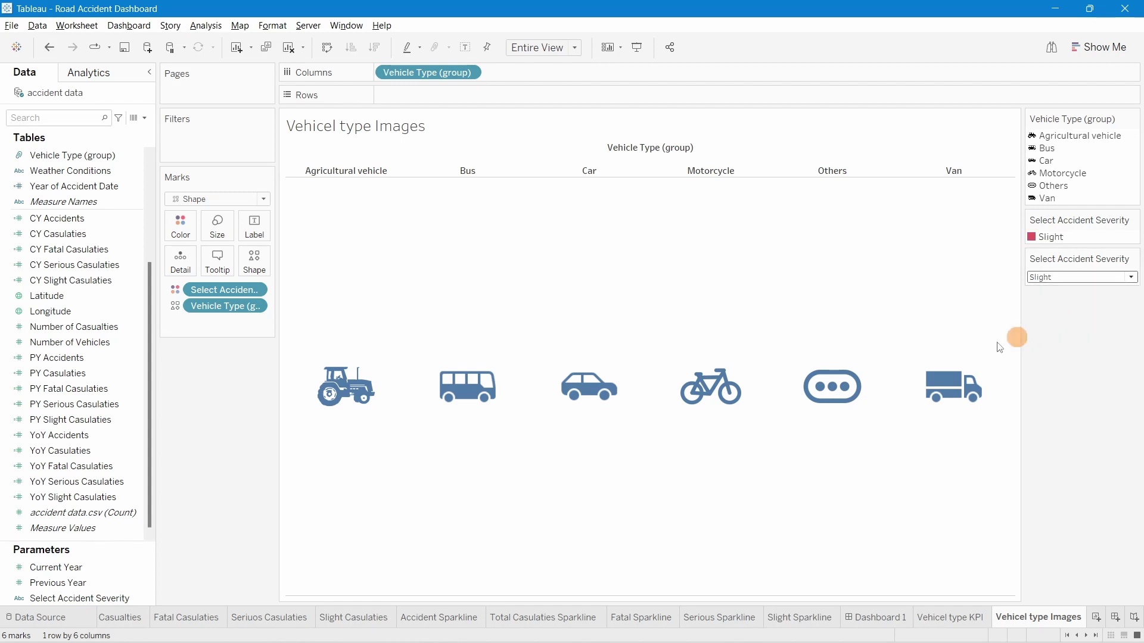
pyautogui.click(1072, 280)
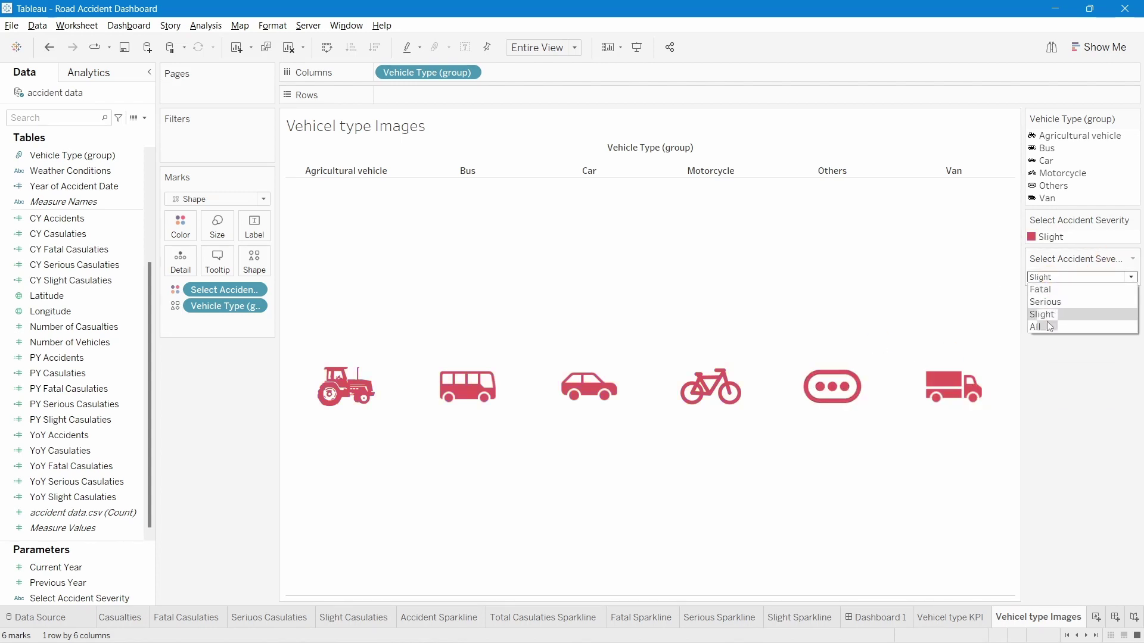
pyautogui.click(1046, 325)
pyautogui.click(1066, 278)
pyautogui.click(1049, 290)
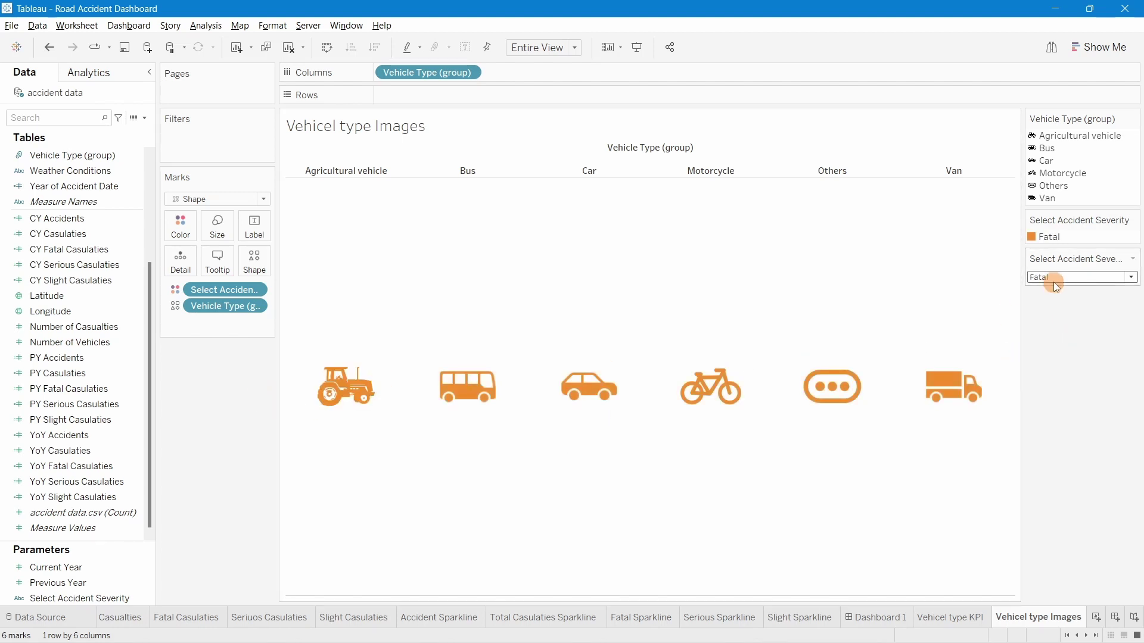
# View the Tableau 20 palette in the color settings for Fatal and close them without making changes
pyautogui.doubleClick(1033, 236)
pyautogui.click(597, 230)
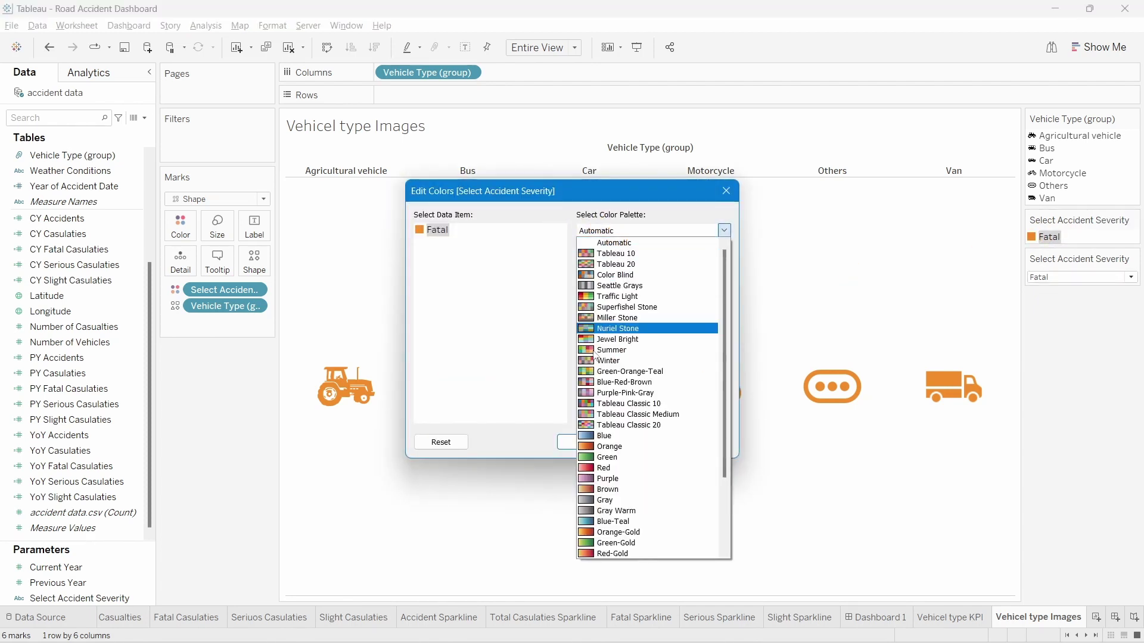
pyautogui.click(623, 264)
pyautogui.click(619, 260)
pyautogui.click(436, 234)
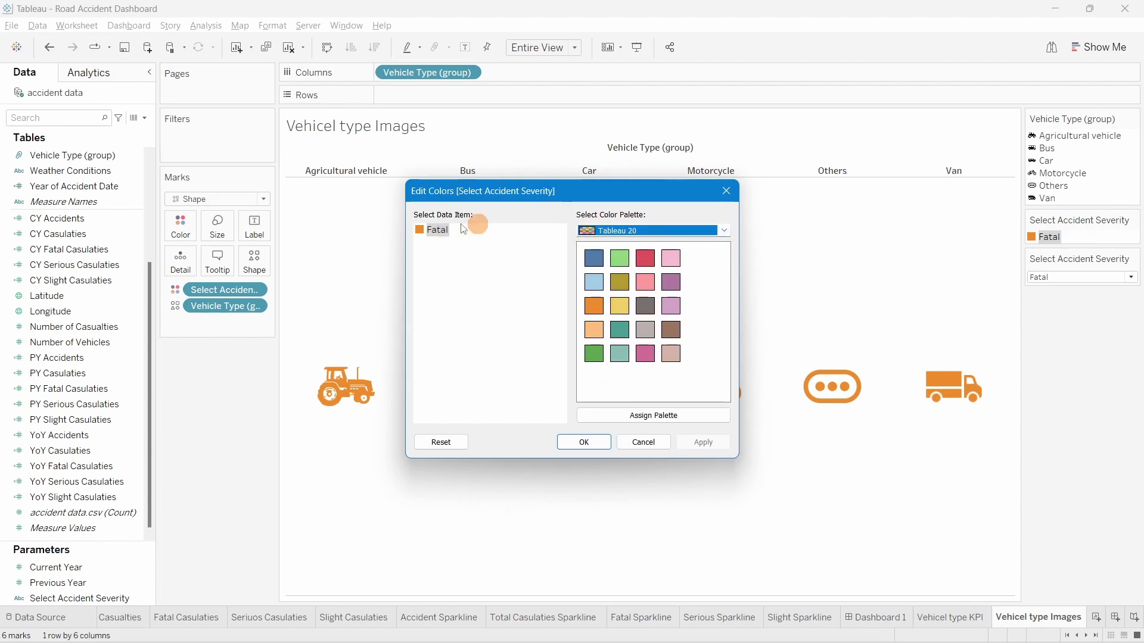
pyautogui.click(726, 191)
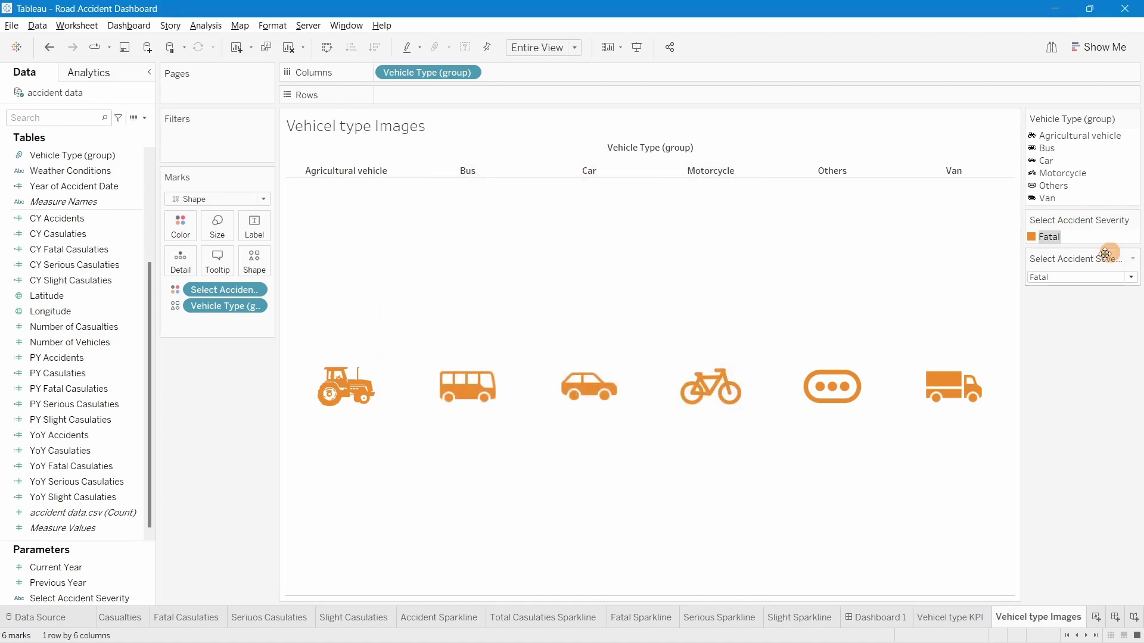
# Switch the accident severity to Serious, view the Tableau 20 palette in its color settings, and close them without making changes
pyautogui.click(1048, 278)
pyautogui.click(1049, 302)
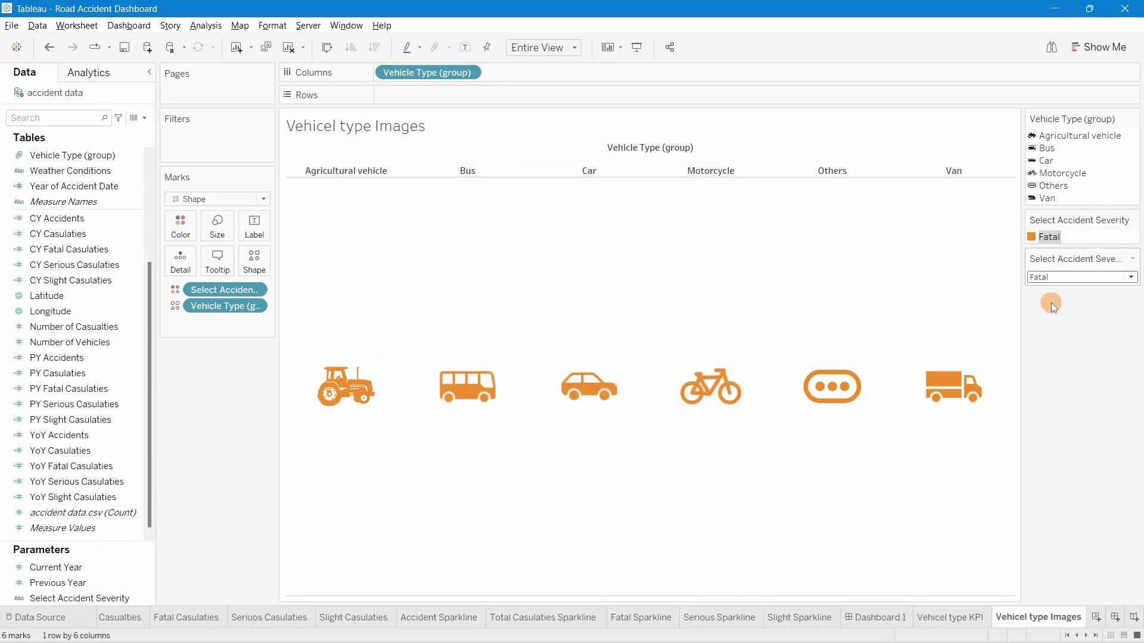
pyautogui.doubleClick(1035, 239)
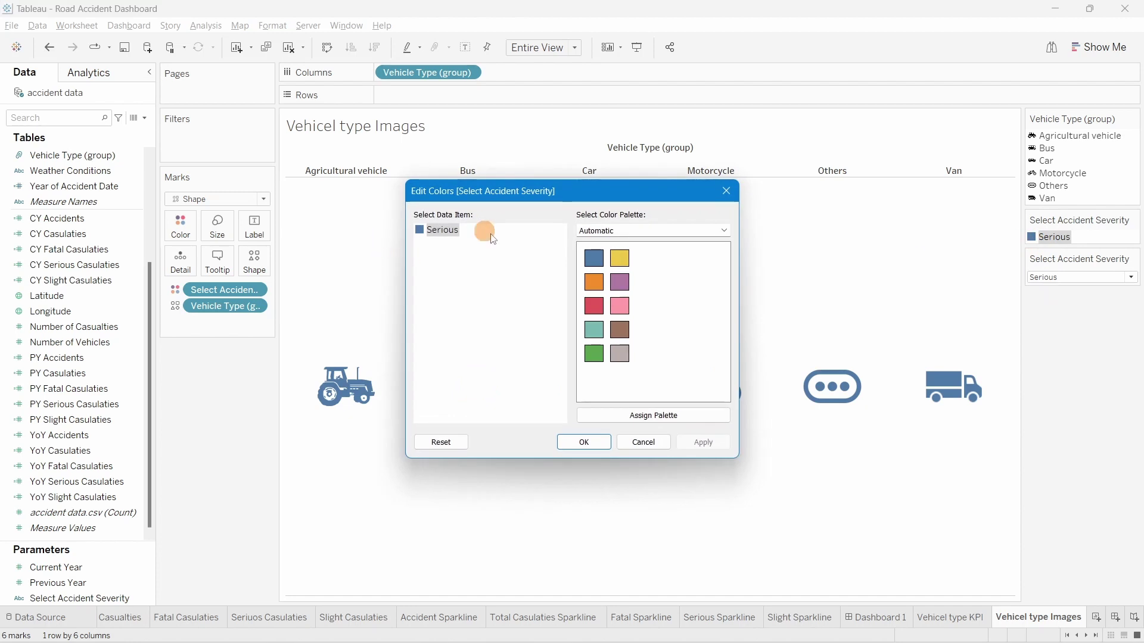
pyautogui.click(583, 230)
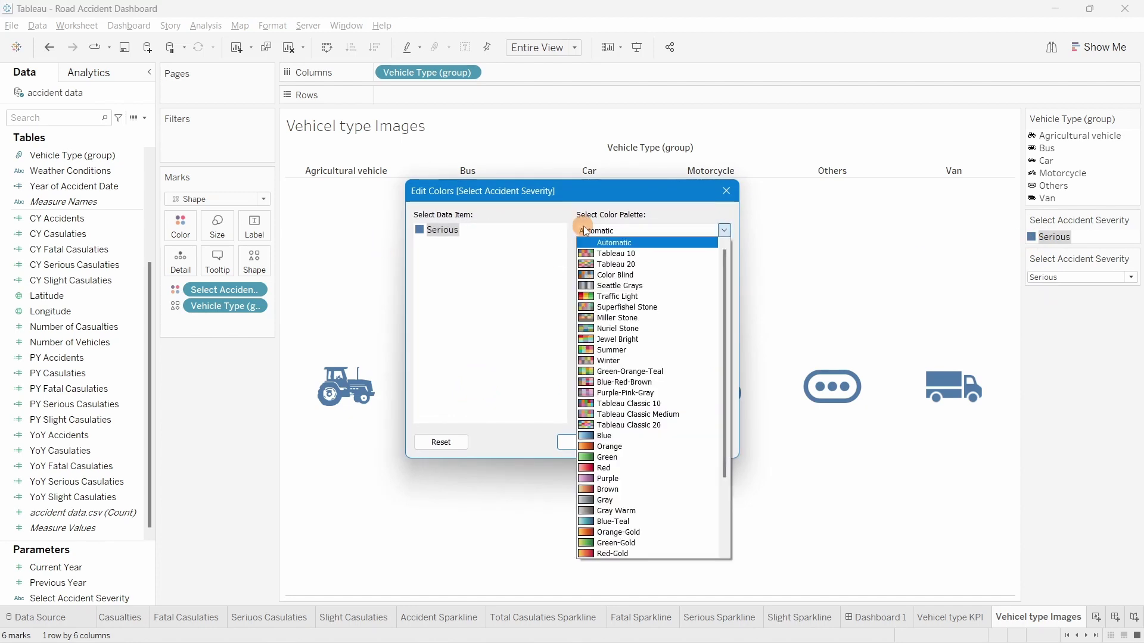
pyautogui.click(612, 264)
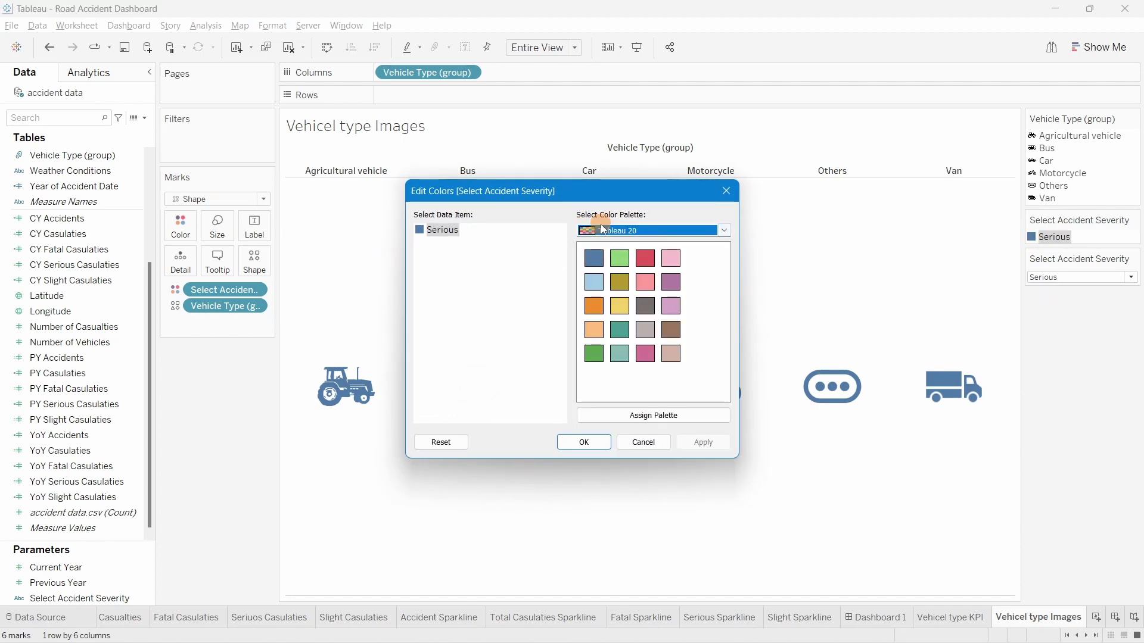
pyautogui.click(633, 416)
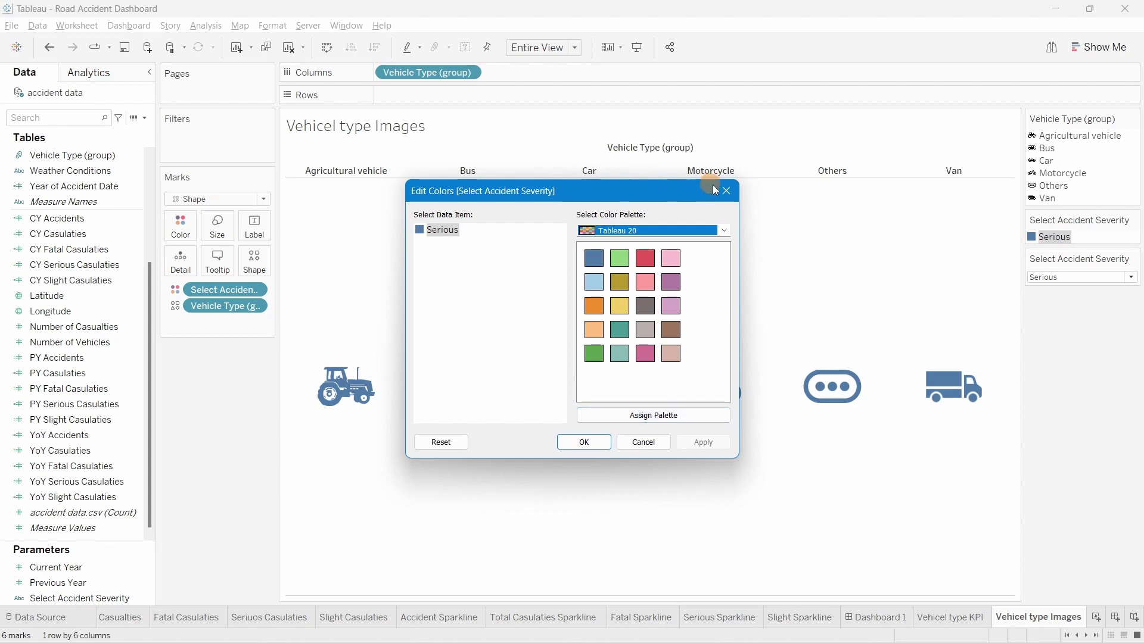
pyautogui.click(726, 191)
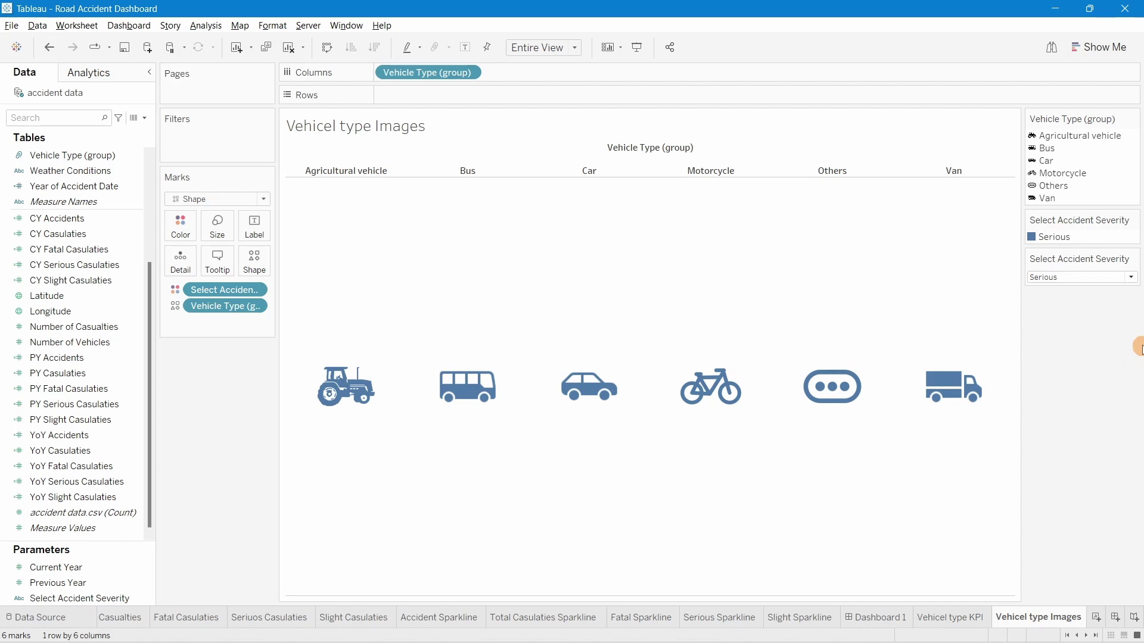
# Reapply Select Accident Severity to the color of the marks and set the accident severity to Fatal
pyautogui.click(44, 603)
pyautogui.keyDown('ctrl'); pyautogui.click(57, 567); pyautogui.keyUp('ctrl')
pyautogui.moveTo(133, 384); pyautogui.dragTo(186, 225)
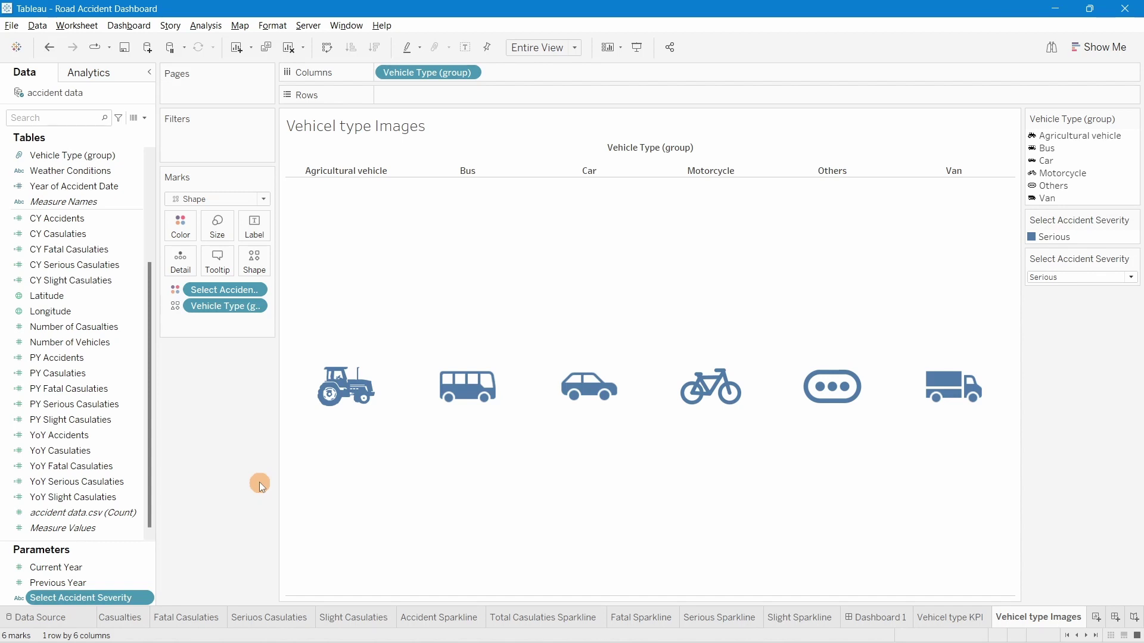
pyautogui.click(1077, 276)
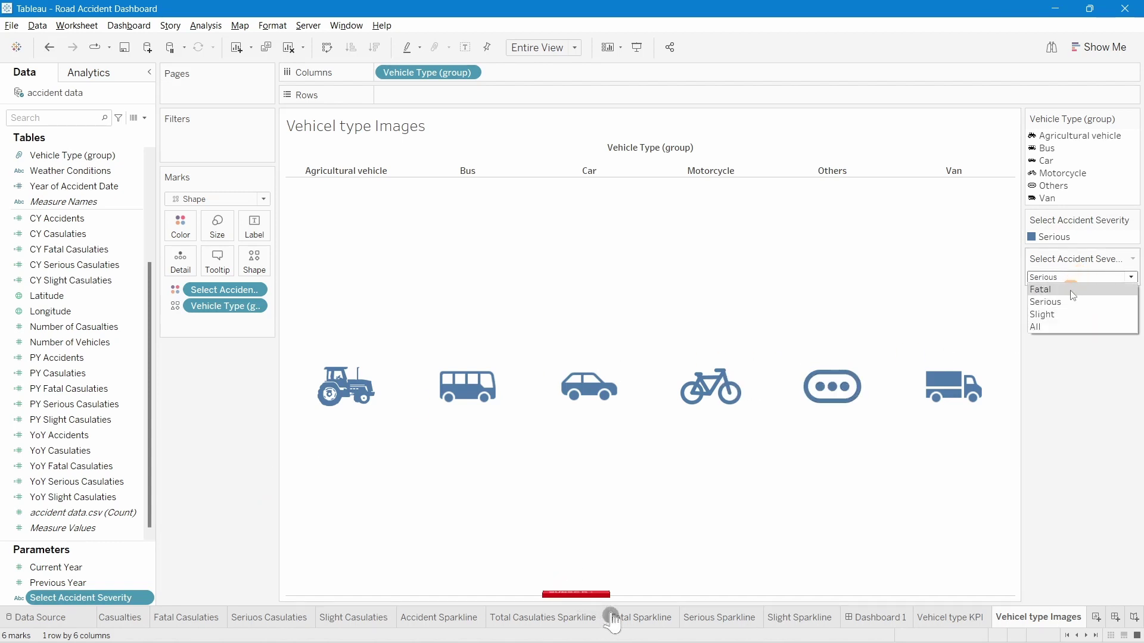
pyautogui.click(1073, 292)
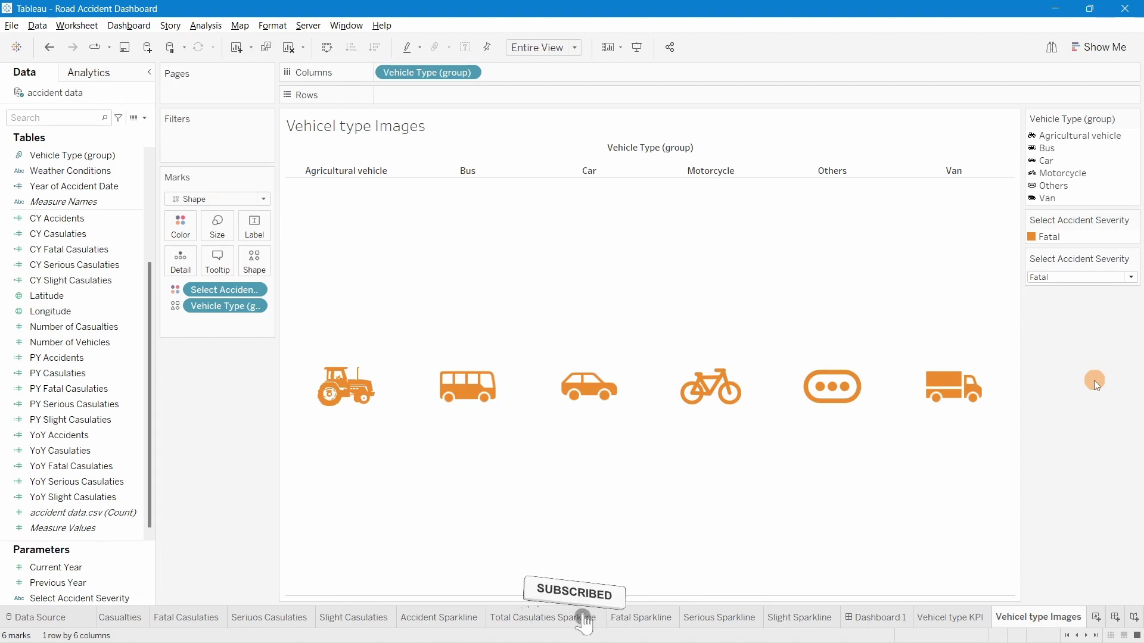
# Hide the Vehicle Type (group) headers above the icons and clear the mark selection
pyautogui.rightClick(360, 171)
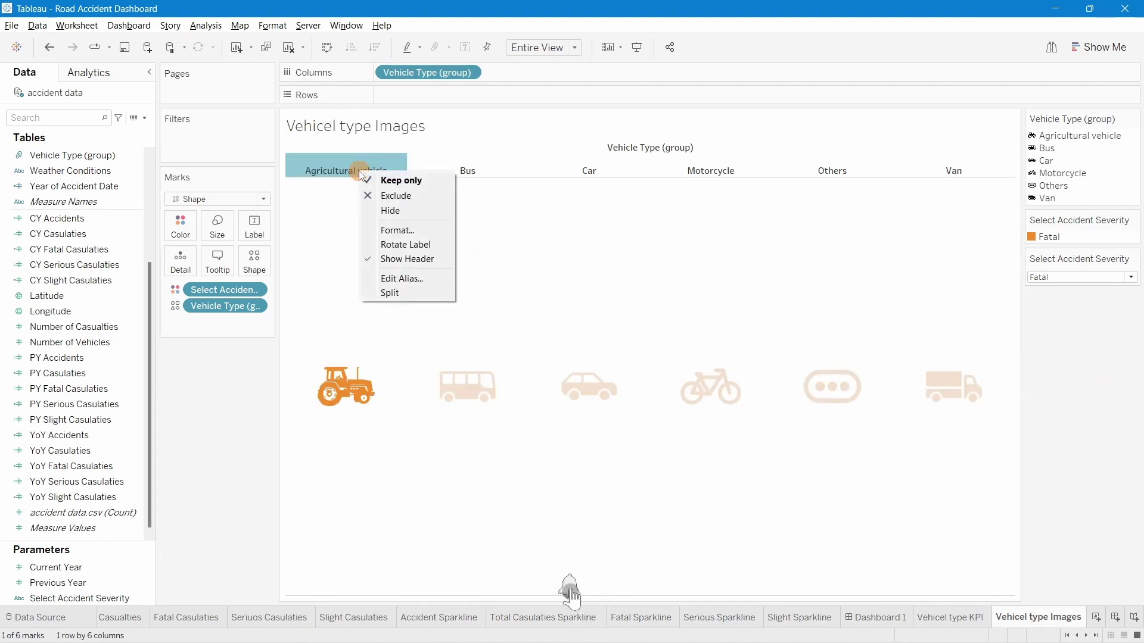
pyautogui.click(399, 259)
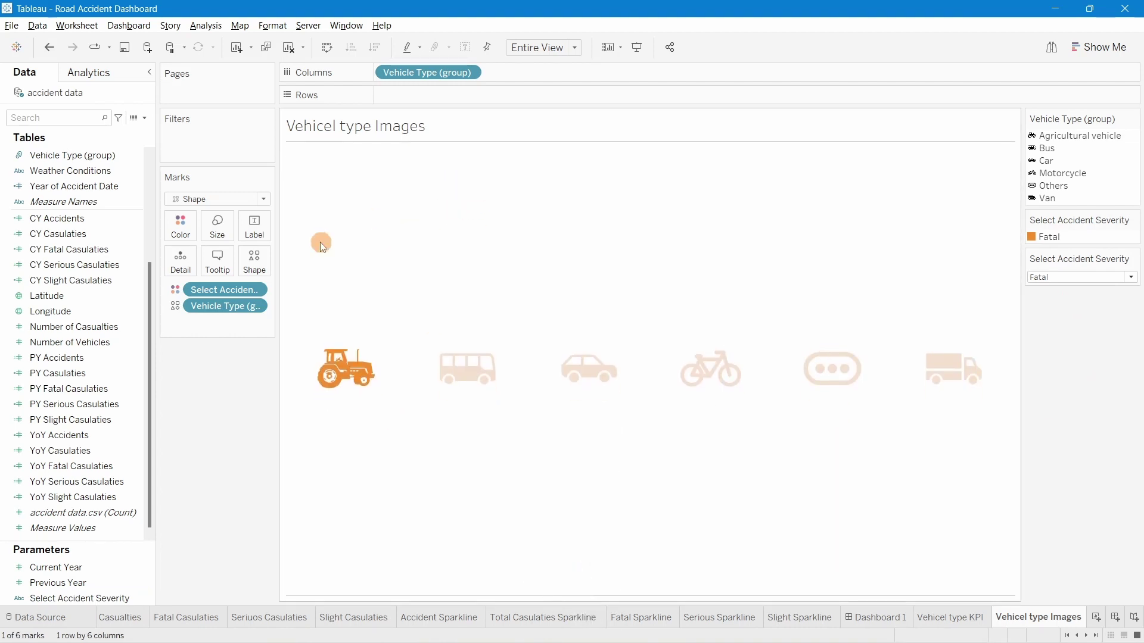
pyautogui.click(331, 269)
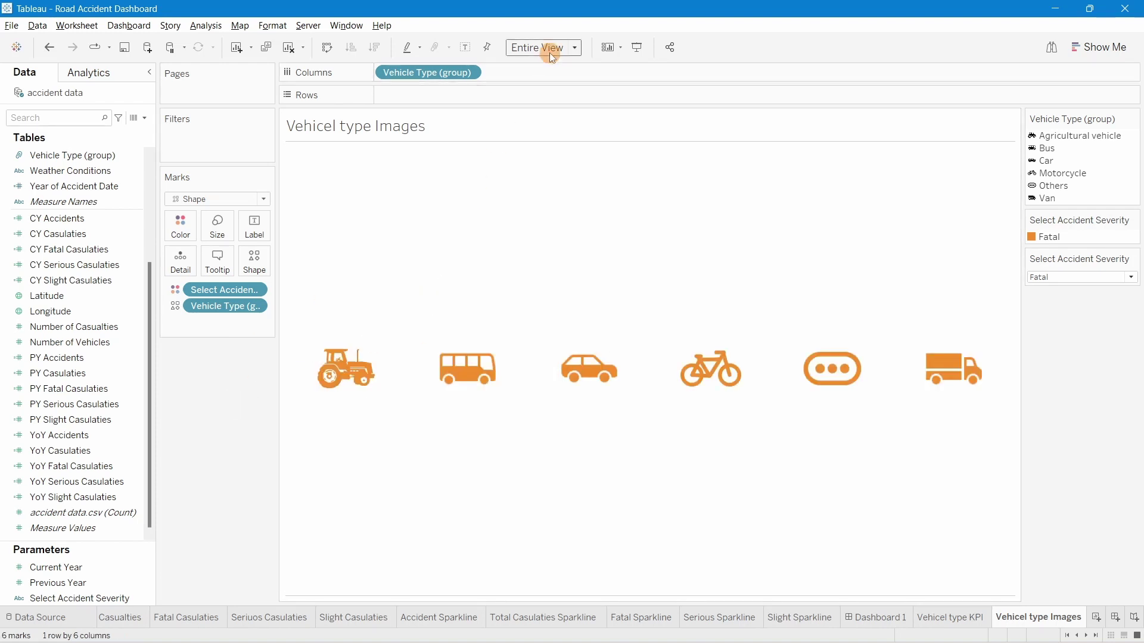
pyautogui.click(250, 229)
pyautogui.click(195, 406)
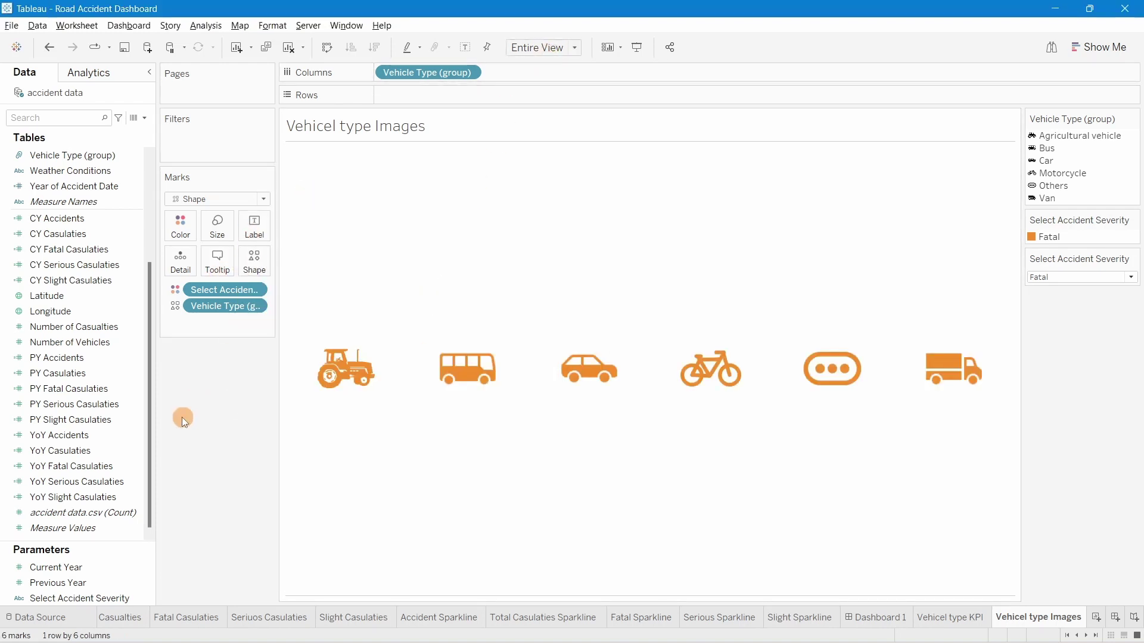
pyautogui.moveTo(340, 365)
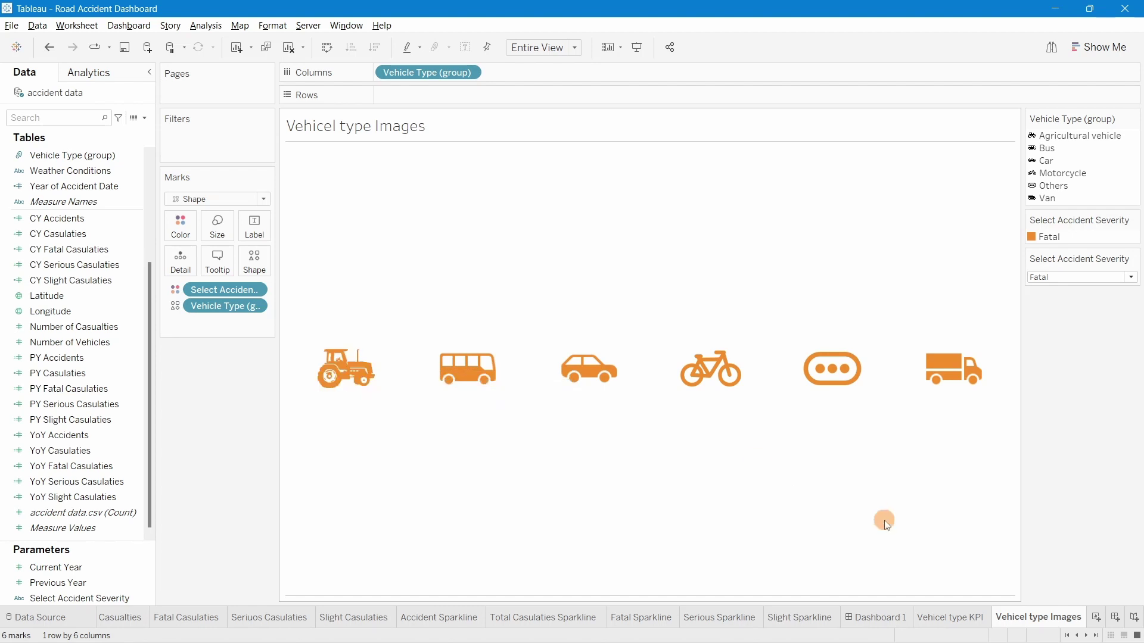
# Add CY Casulaties, PY Casulaties and YoY Casulaties to the tooltip of the vehicle icons on the Vehicel type Images sheet
pyautogui.click(933, 616)
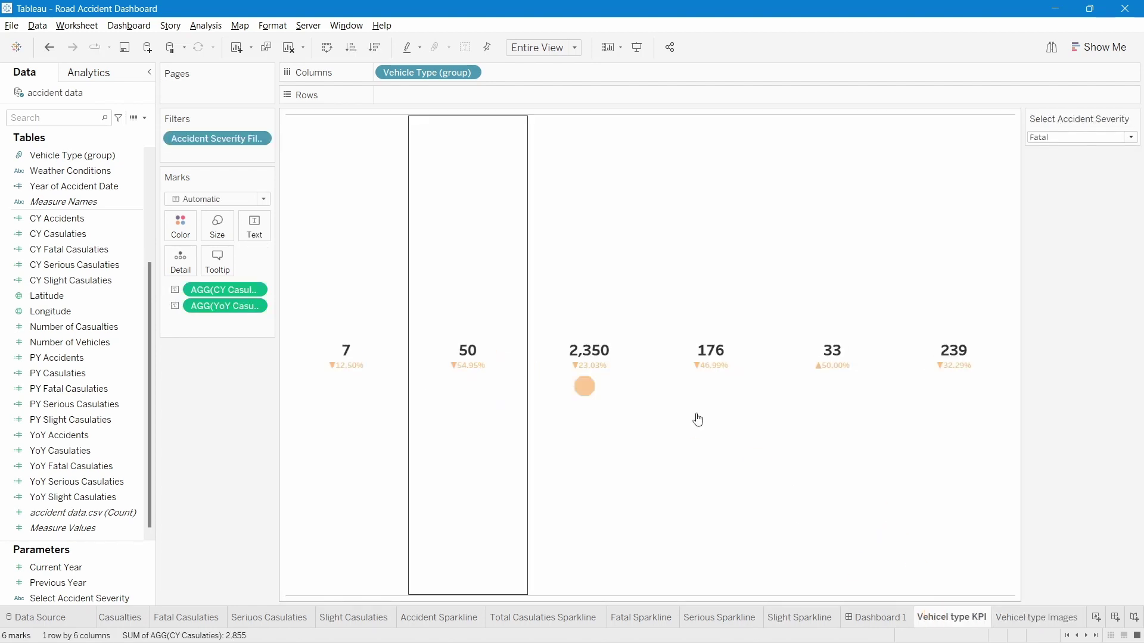
pyautogui.click(1039, 617)
pyautogui.moveTo(357, 386)
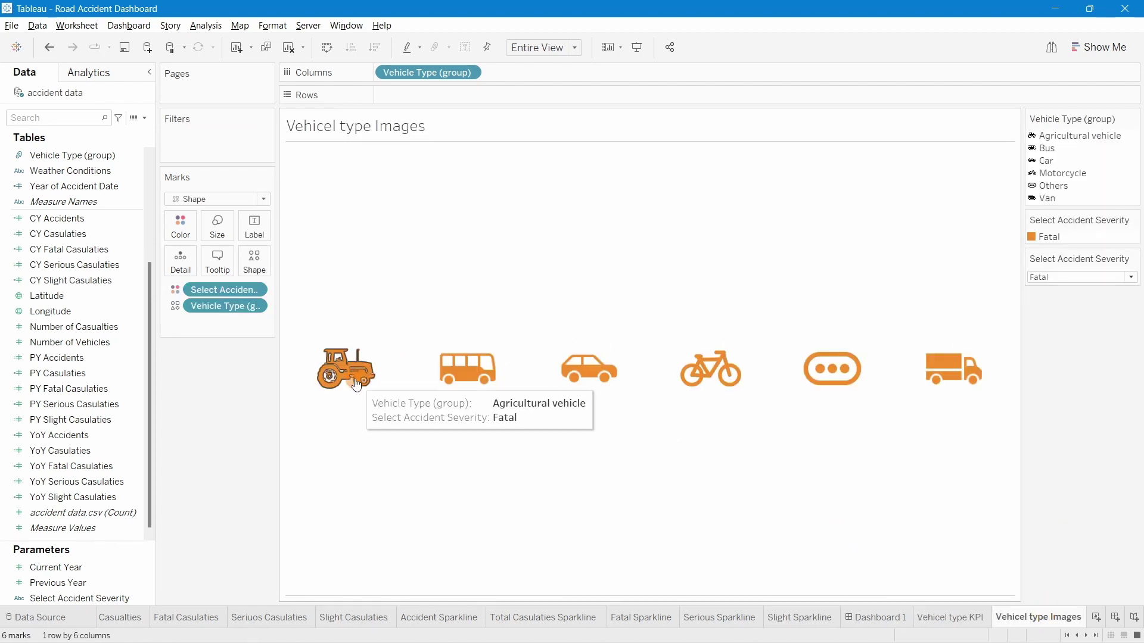
pyautogui.click(193, 416)
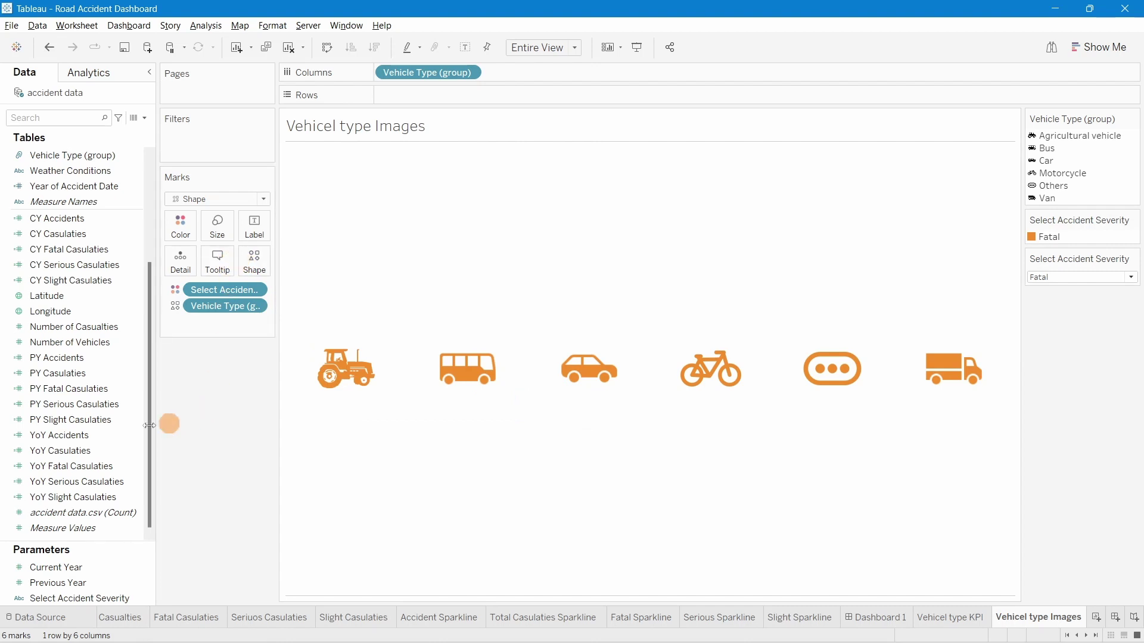
pyautogui.scroll(4, 83, 485)
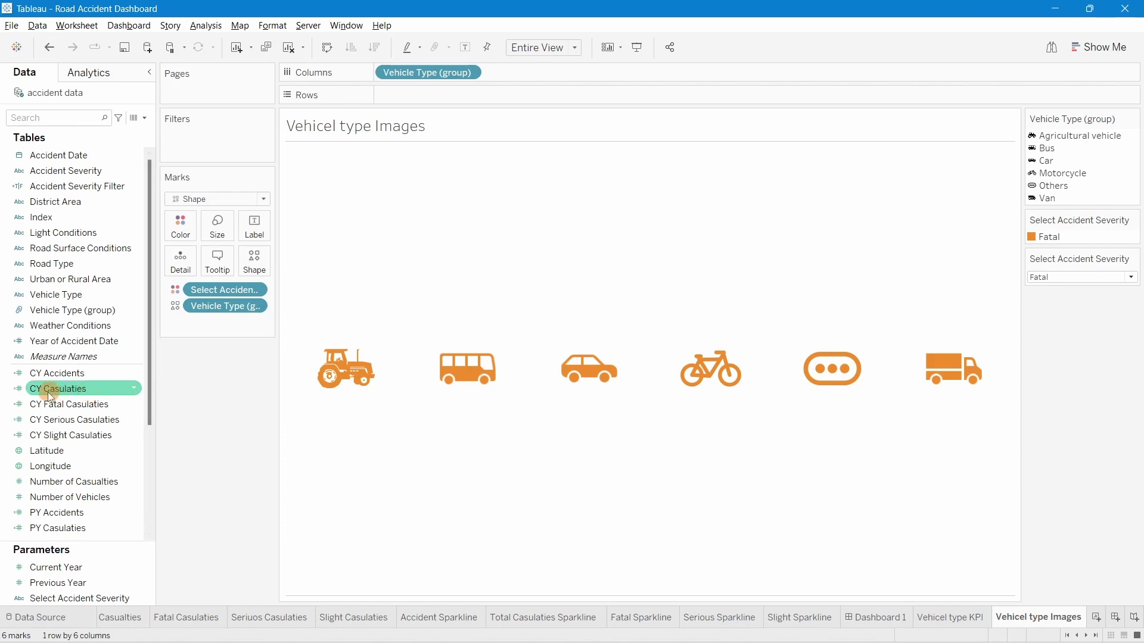
pyautogui.moveTo(48, 391); pyautogui.dragTo(215, 272)
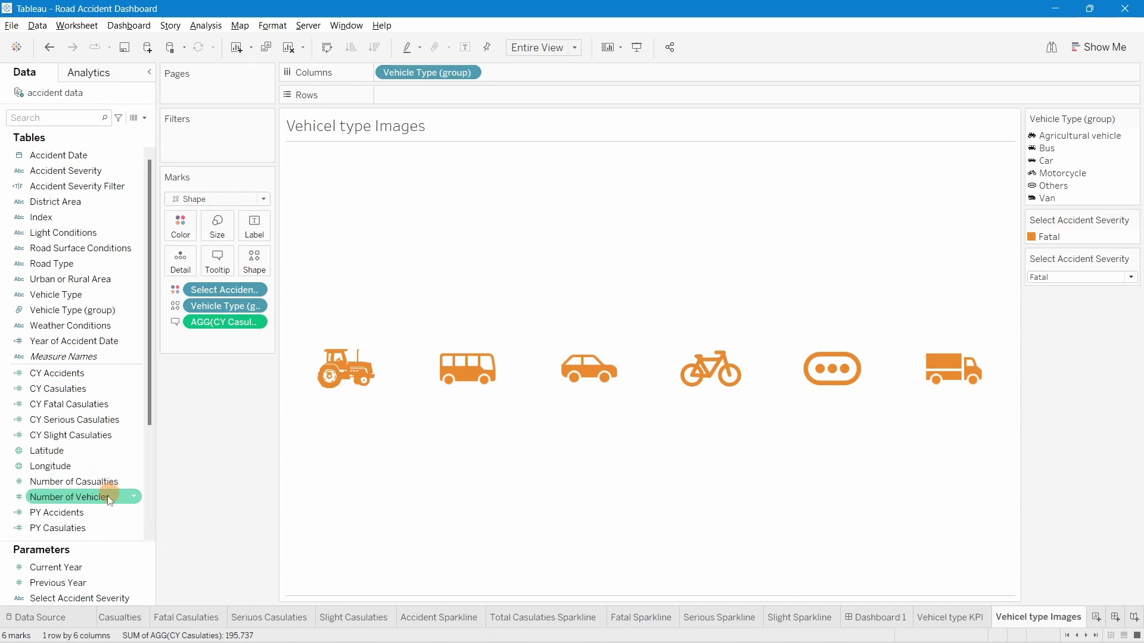
pyautogui.moveTo(74, 512); pyautogui.dragTo(219, 259)
pyautogui.scroll(-4, 64, 462)
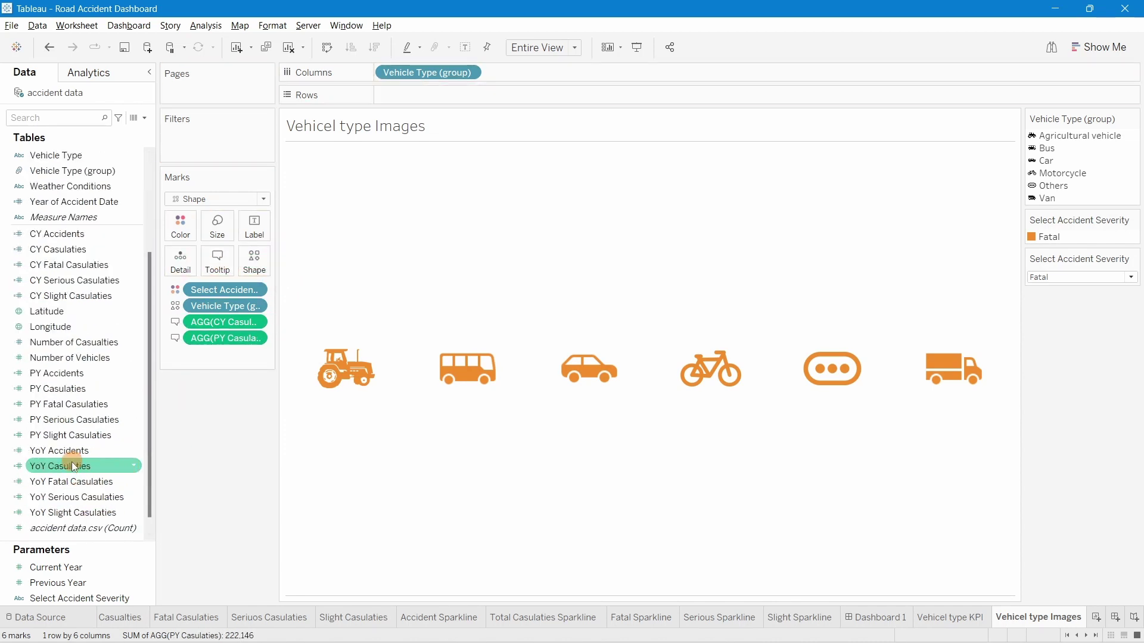
pyautogui.moveTo(69, 487); pyautogui.dragTo(216, 271)
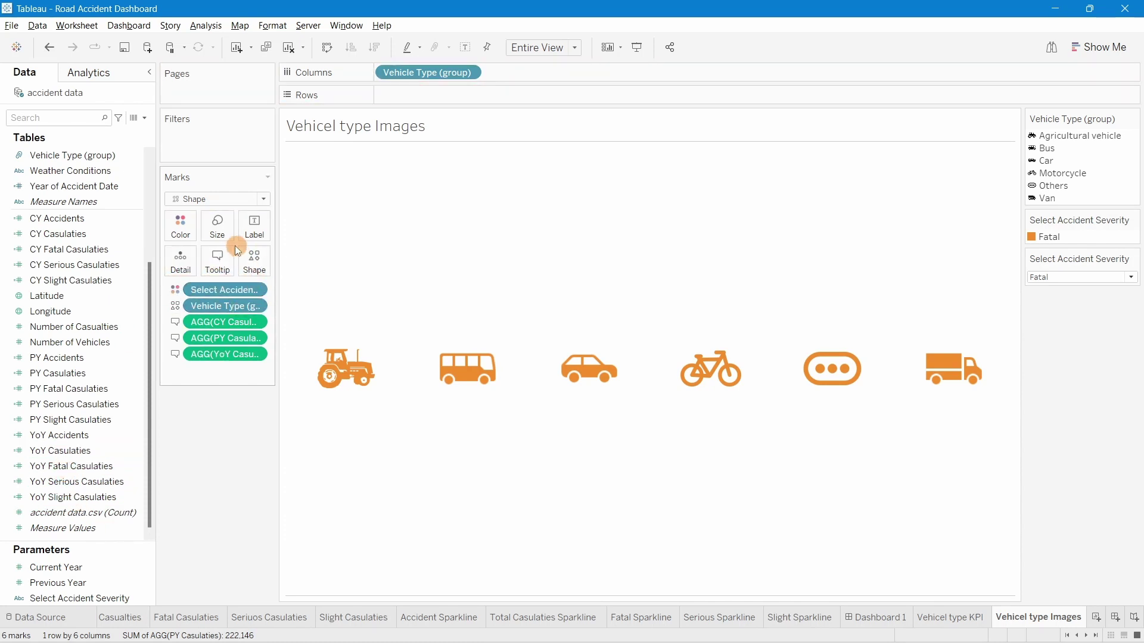
# Format all of the icon tooltip's text as Tableau Semibold, size 9
pyautogui.click(227, 250)
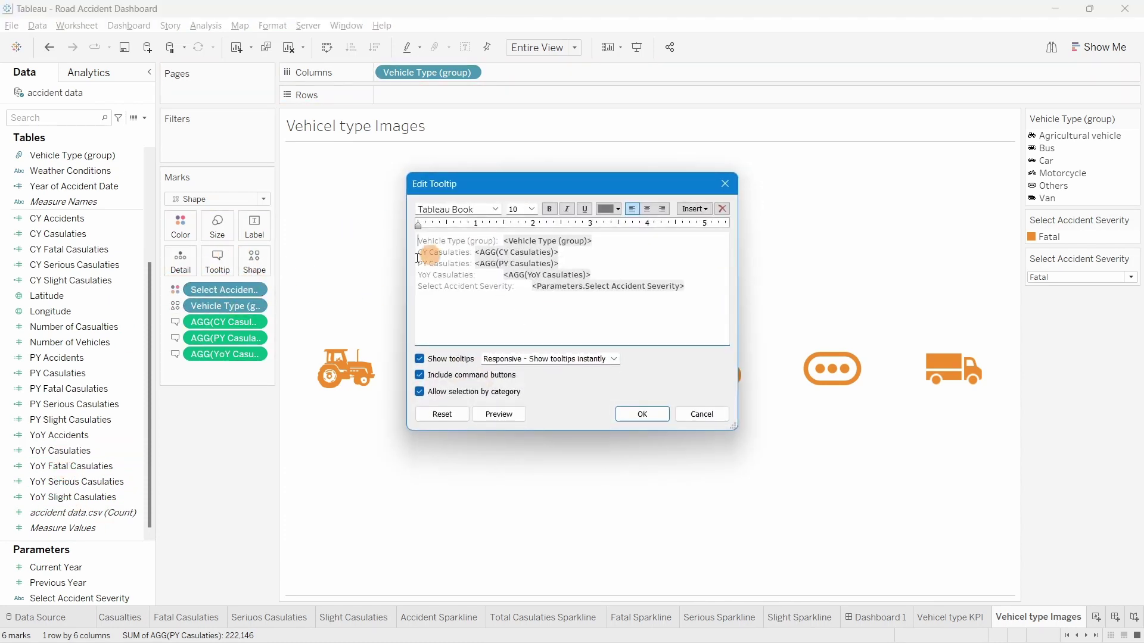
pyautogui.moveTo(685, 287); pyautogui.dragTo(404, 234)
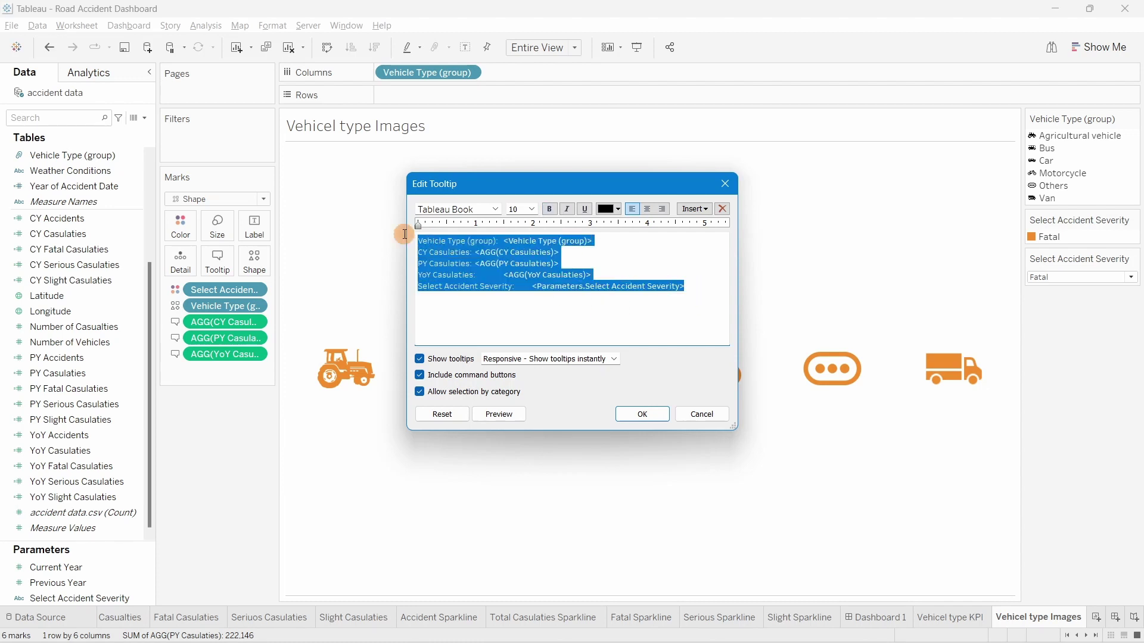
pyautogui.click(534, 209)
pyautogui.click(520, 225)
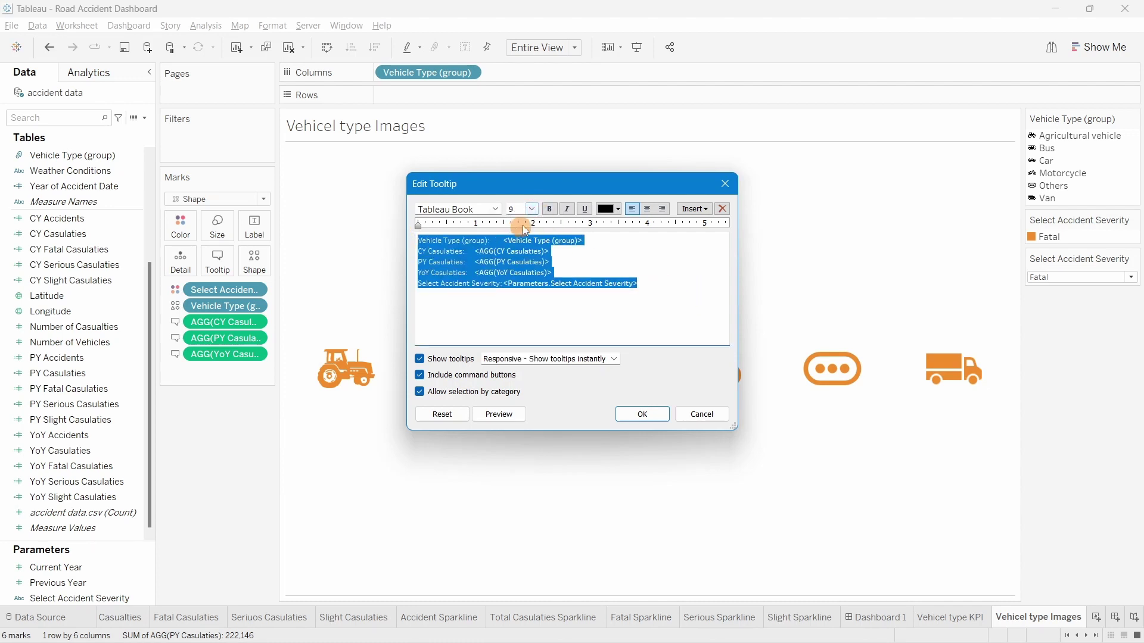
pyautogui.click(495, 210)
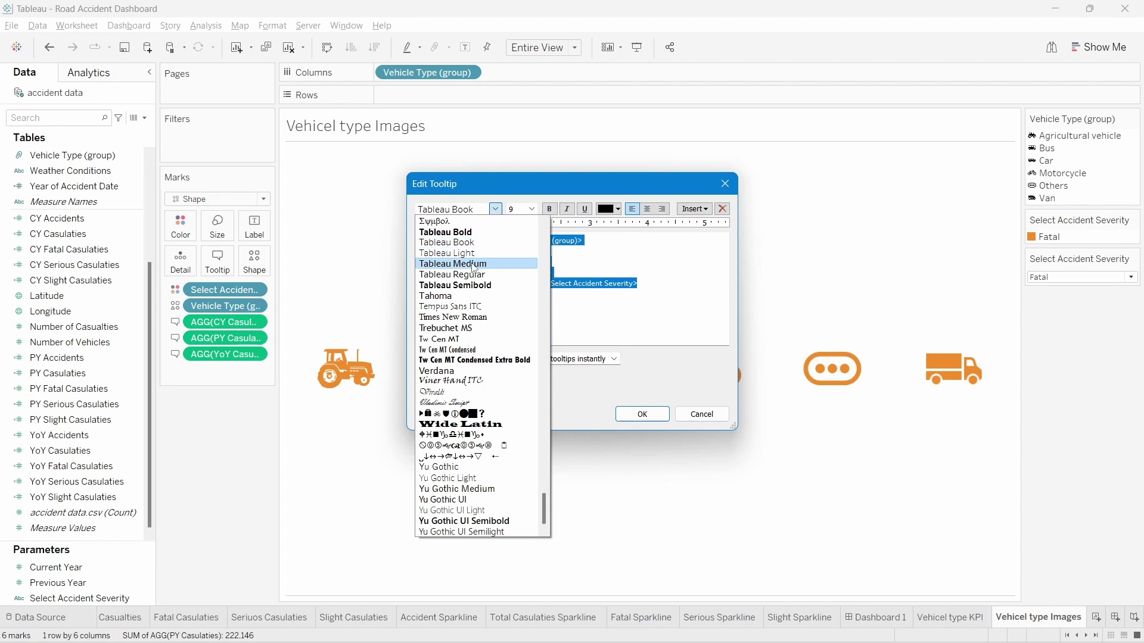
pyautogui.click(455, 286)
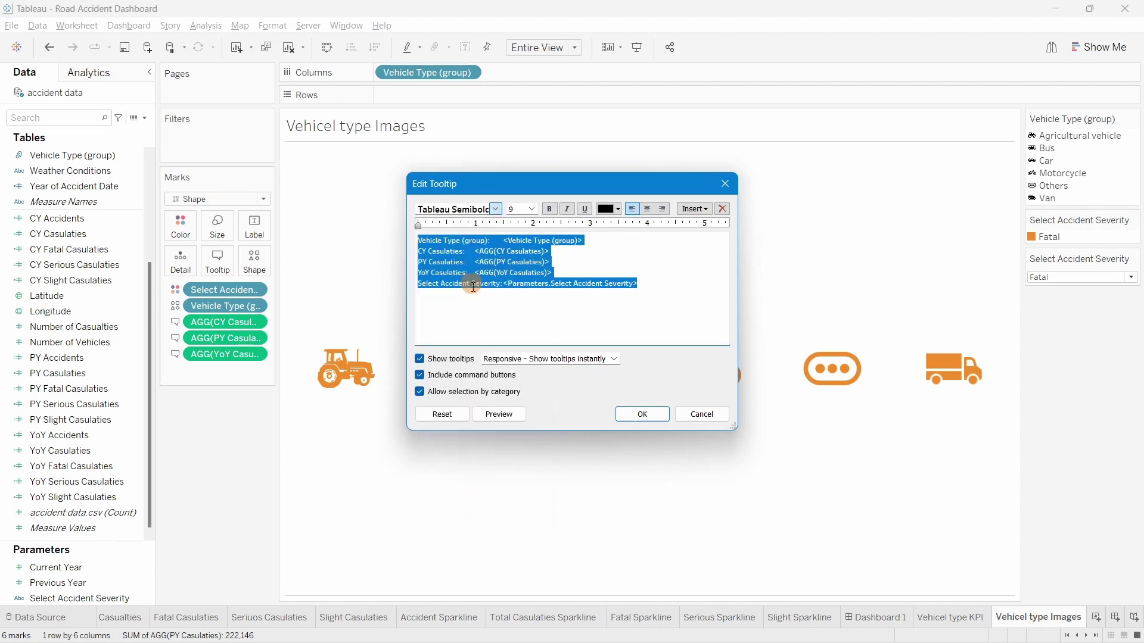
pyautogui.click(654, 417)
pyautogui.moveTo(360, 405)
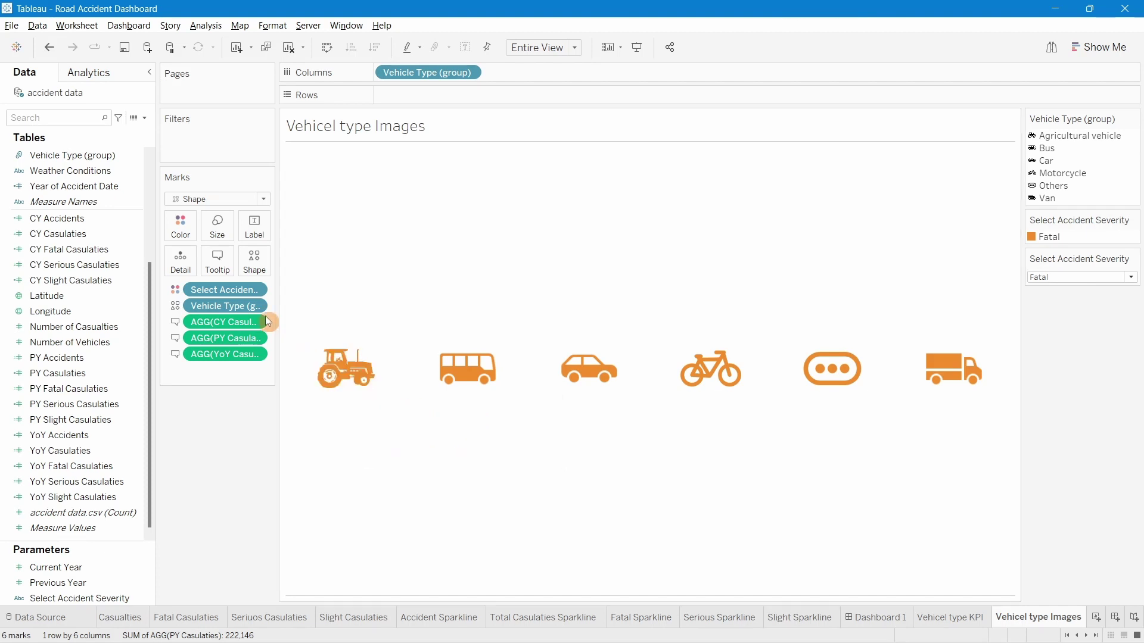
# Move the tooltip's Select Accident Severity line directly below the vehicle type line and shorten the first label to Vehicle Type
pyautogui.click(220, 268)
pyautogui.moveTo(642, 283); pyautogui.dragTo(410, 281)
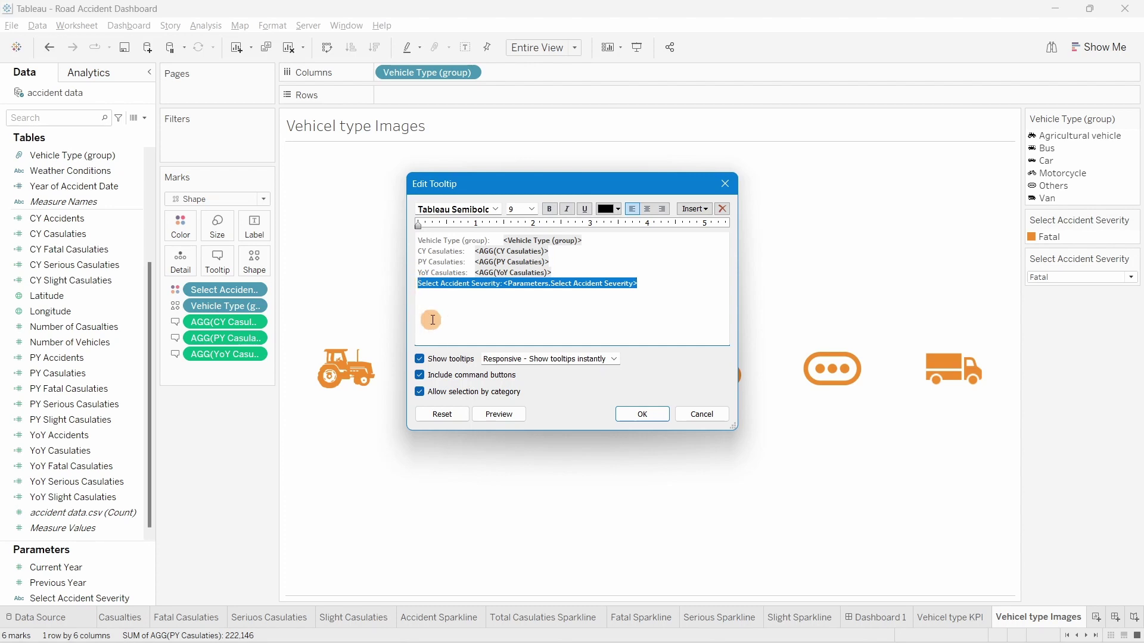
pyautogui.press('Delete')
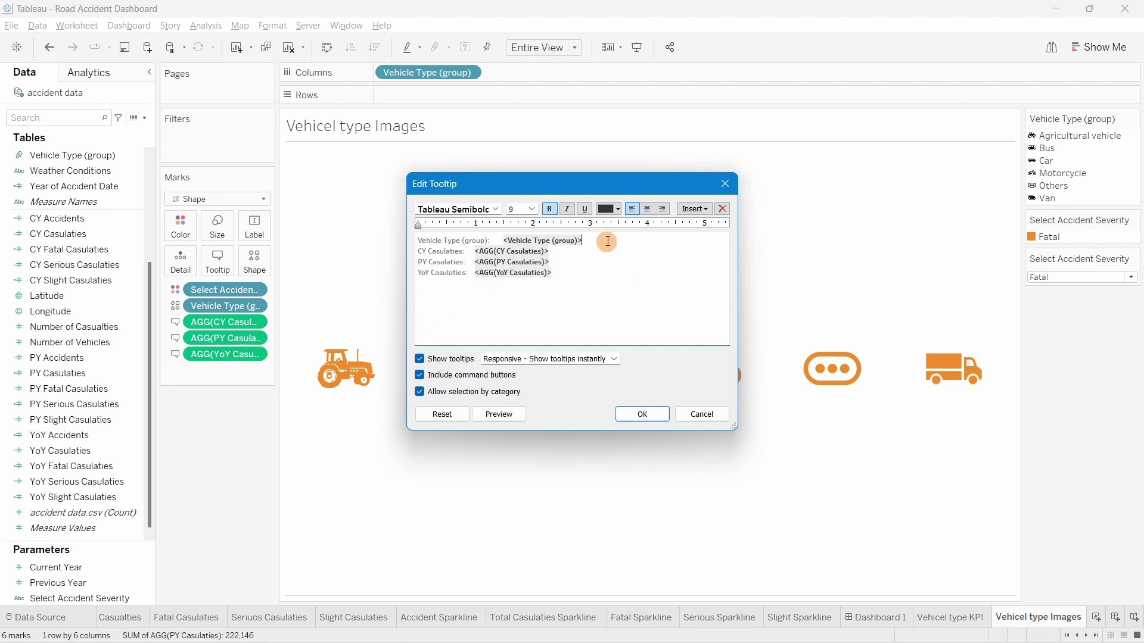
pyautogui.press('Return')
pyautogui.write('Select Accident Severity: <Parameters.Select Accident Severity>')
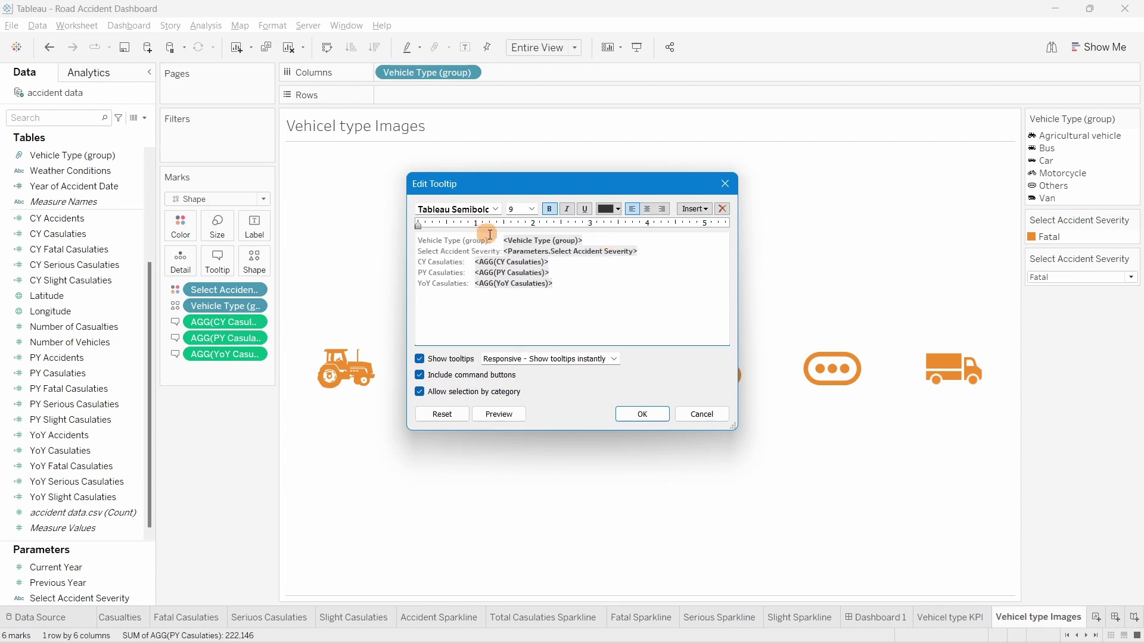
pyautogui.press('BackSpace')
pyautogui.press('BackSpace')
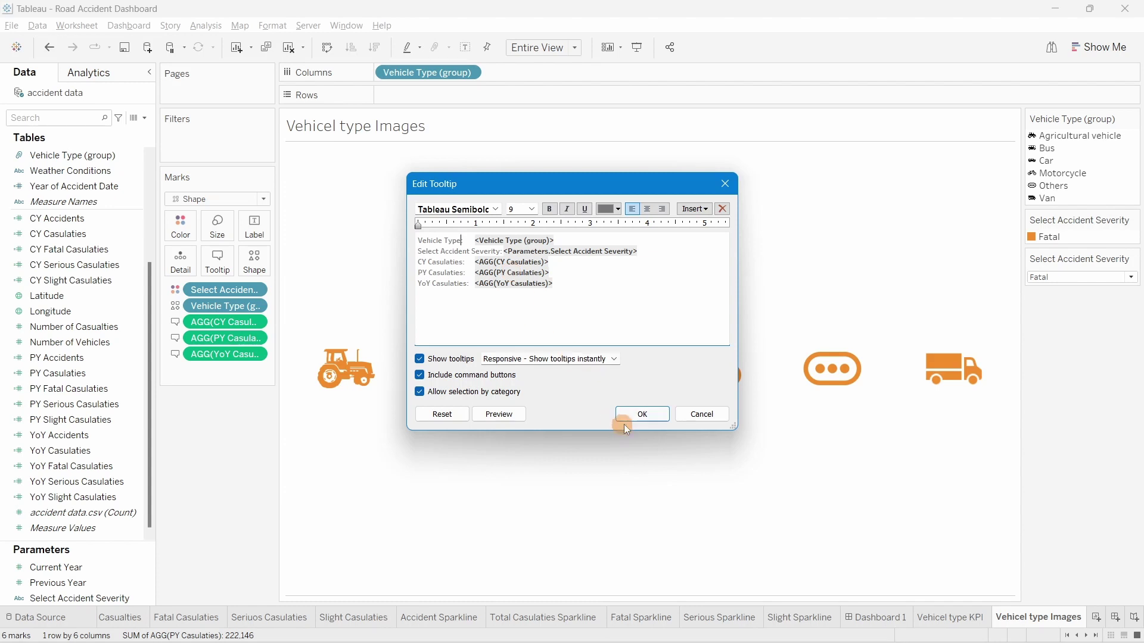
pyautogui.click(642, 414)
# Check the bus icon's tooltip for Fatal and Serious accident severity, and set the severity back to Fatal
pyautogui.moveTo(488, 383)
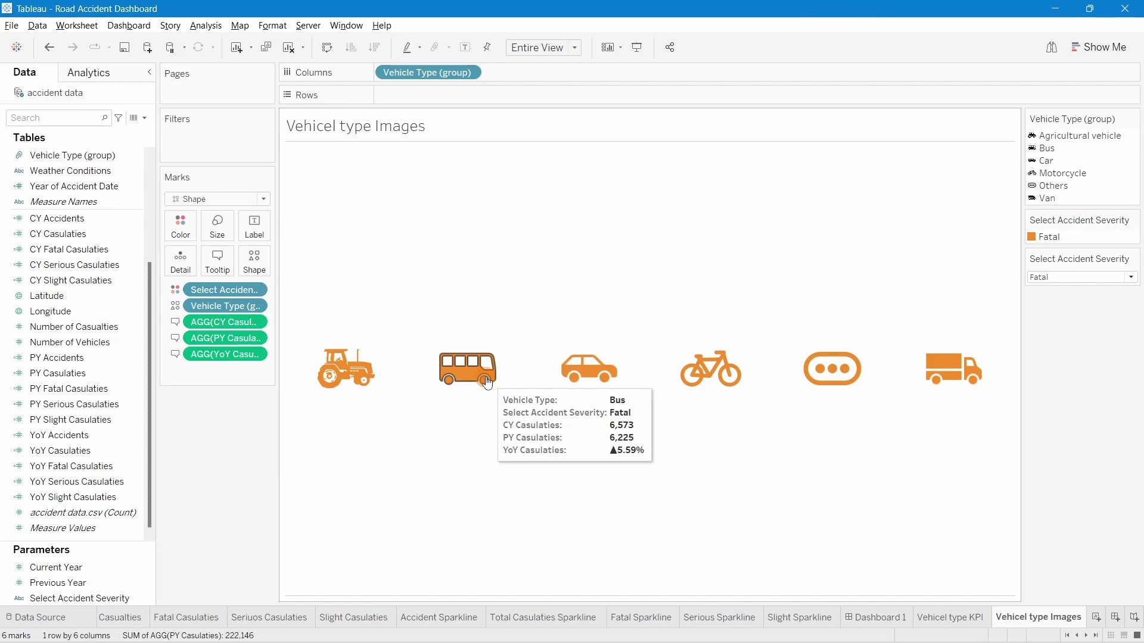
pyautogui.click(1108, 277)
pyautogui.click(1056, 298)
pyautogui.click(605, 499)
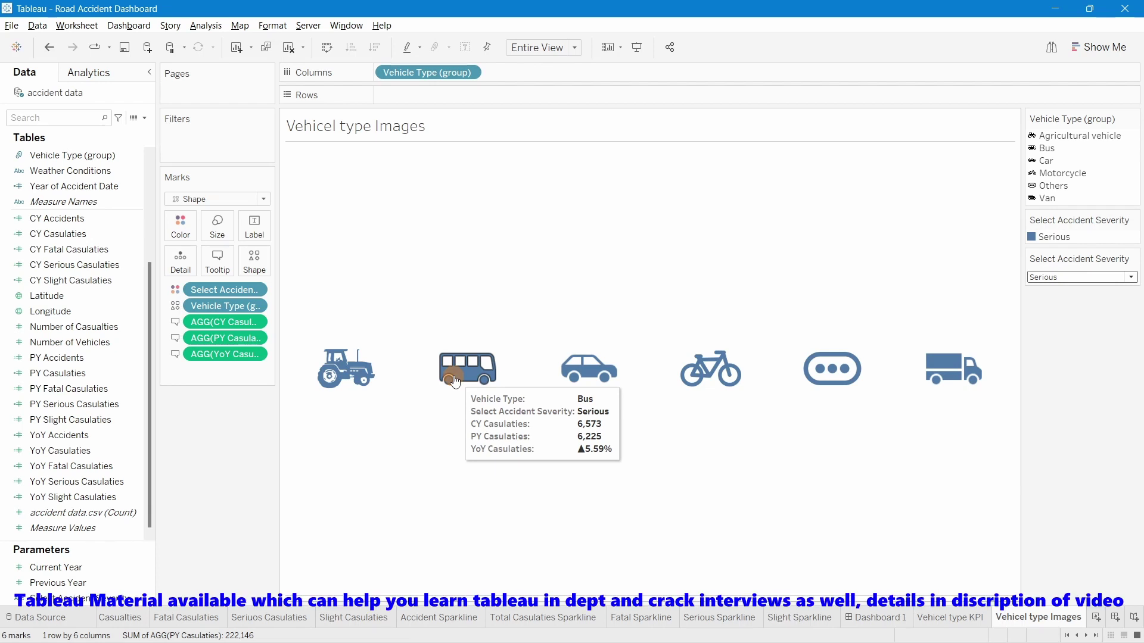
pyautogui.click(1036, 277)
pyautogui.click(1040, 290)
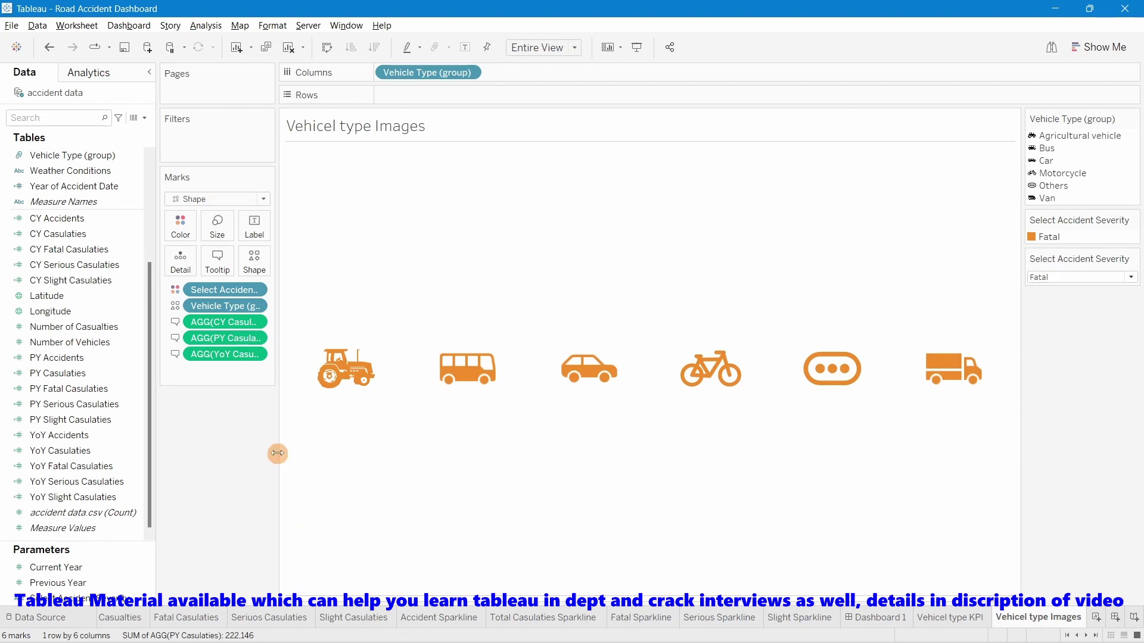
# On Dashboard 1, add a floating vertical container to the wide empty panel below the dashboard title, sized 1,050 by 100
pyautogui.click(883, 618)
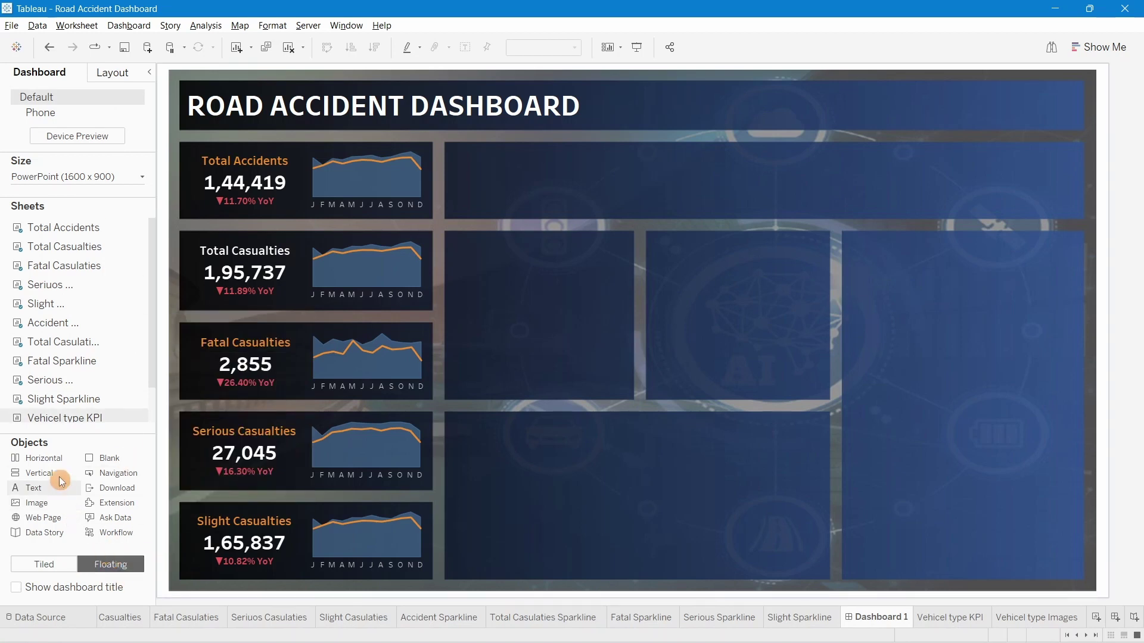
pyautogui.moveTo(66, 466); pyautogui.dragTo(450, 159)
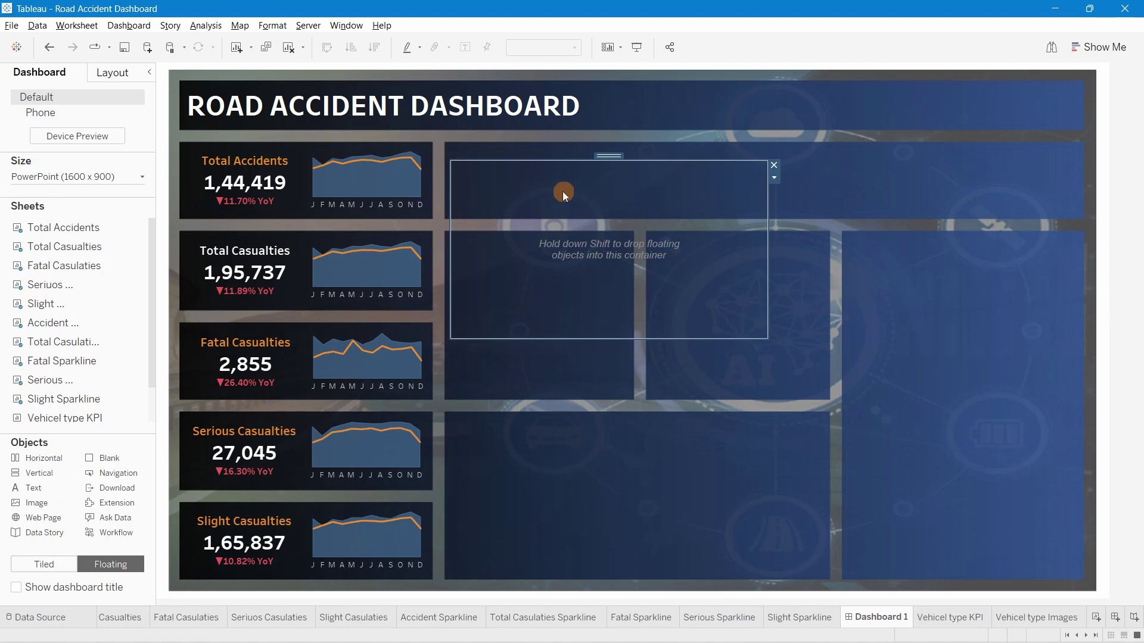
pyautogui.click(92, 74)
pyautogui.click(56, 211)
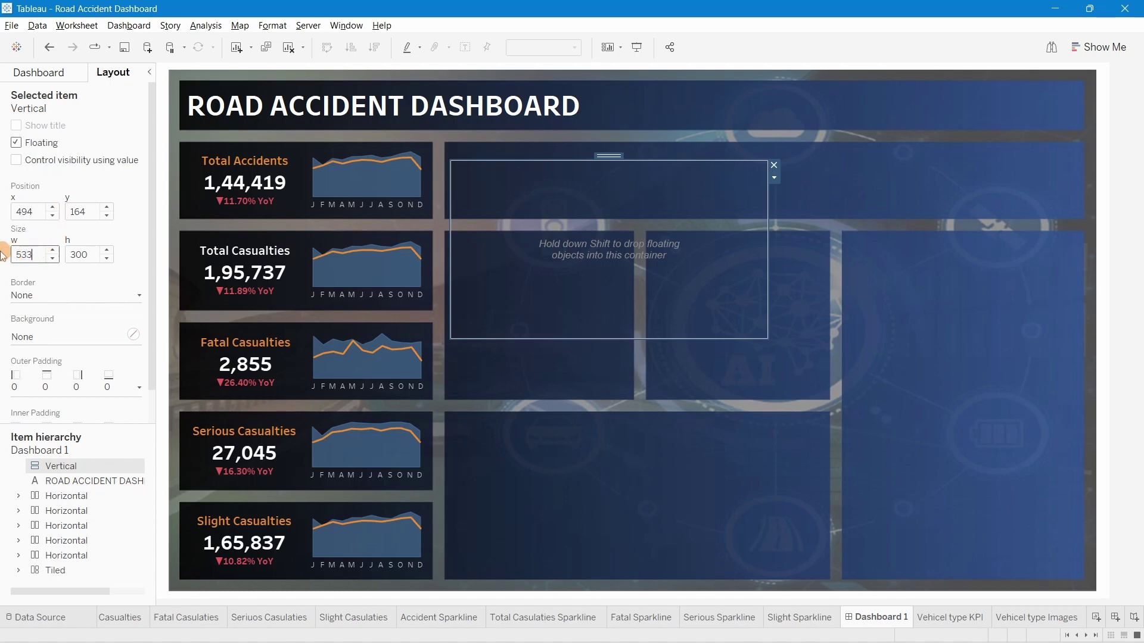
pyautogui.press('BackSpace')
pyautogui.click(87, 256)
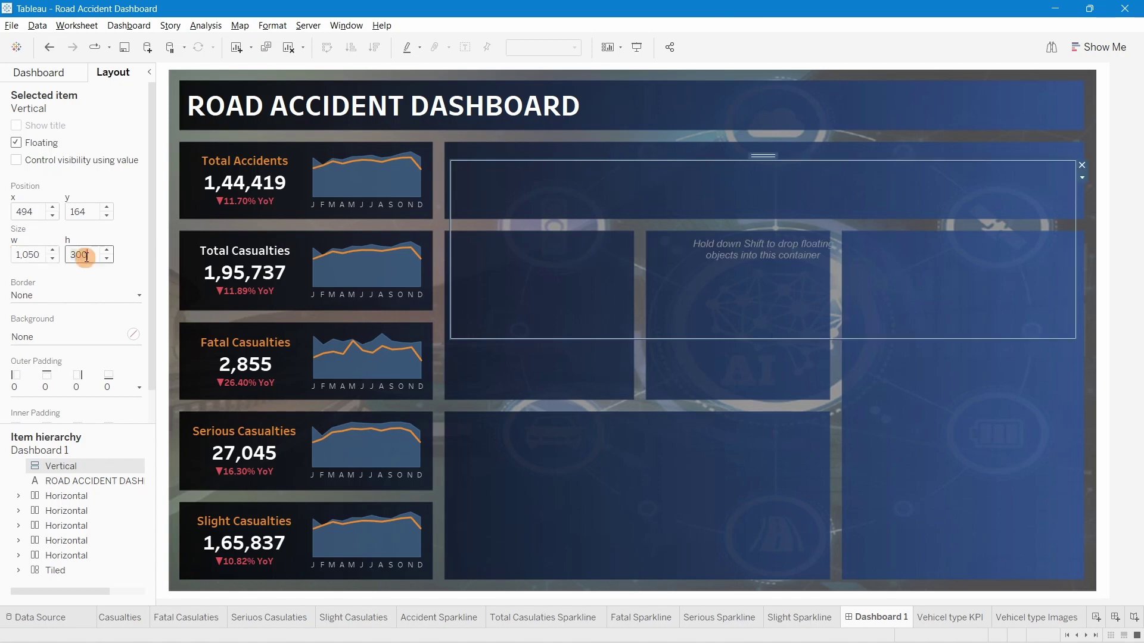
# Nudge the vertical container into place within the wide panel, at about x 496, y 158
pyautogui.click(758, 150)
pyautogui.click(754, 162)
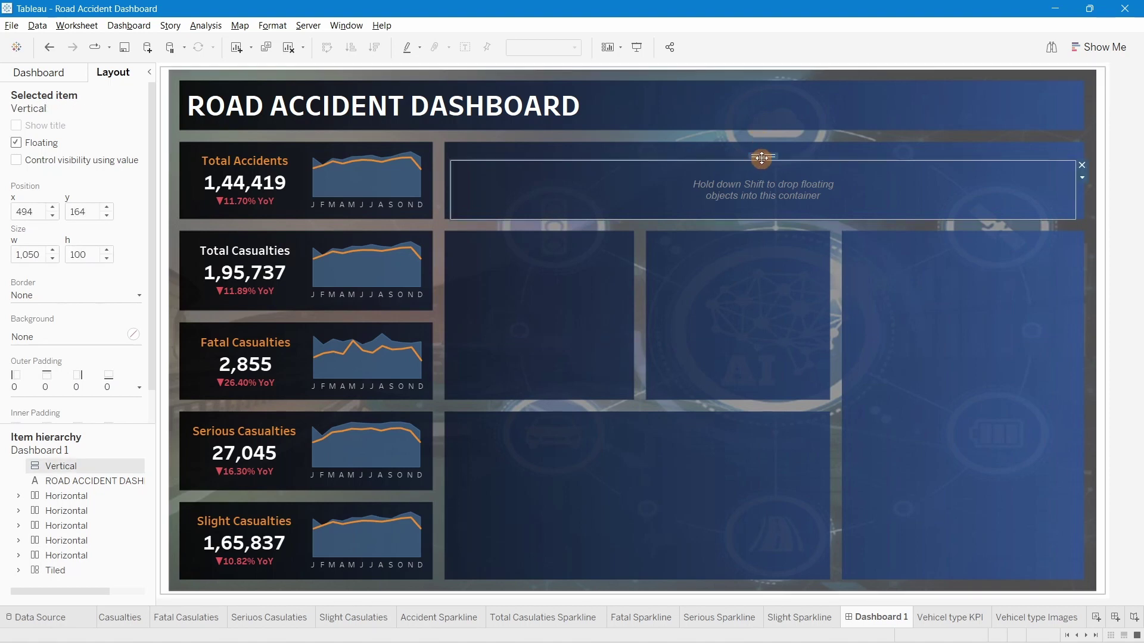
pyautogui.moveTo(757, 153); pyautogui.dragTo(763, 150)
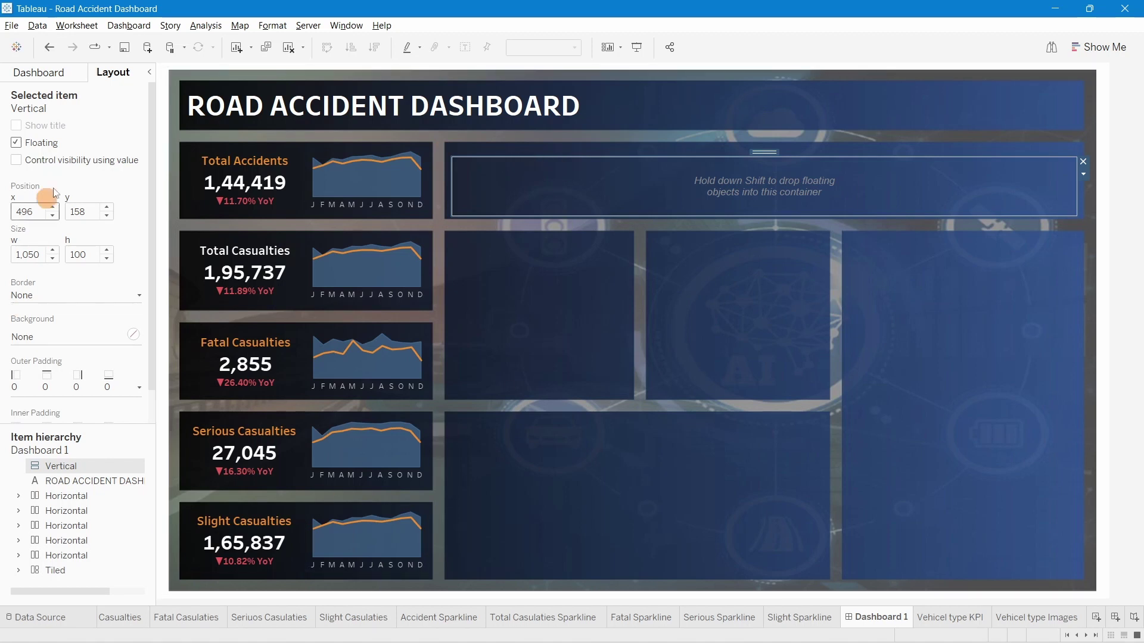
# Place the Vehicel type Images sheet as a tiled item inside the vertical container and remove the legend column it adds
pyautogui.click(66, 72)
pyautogui.click(48, 565)
pyautogui.click(640, 335)
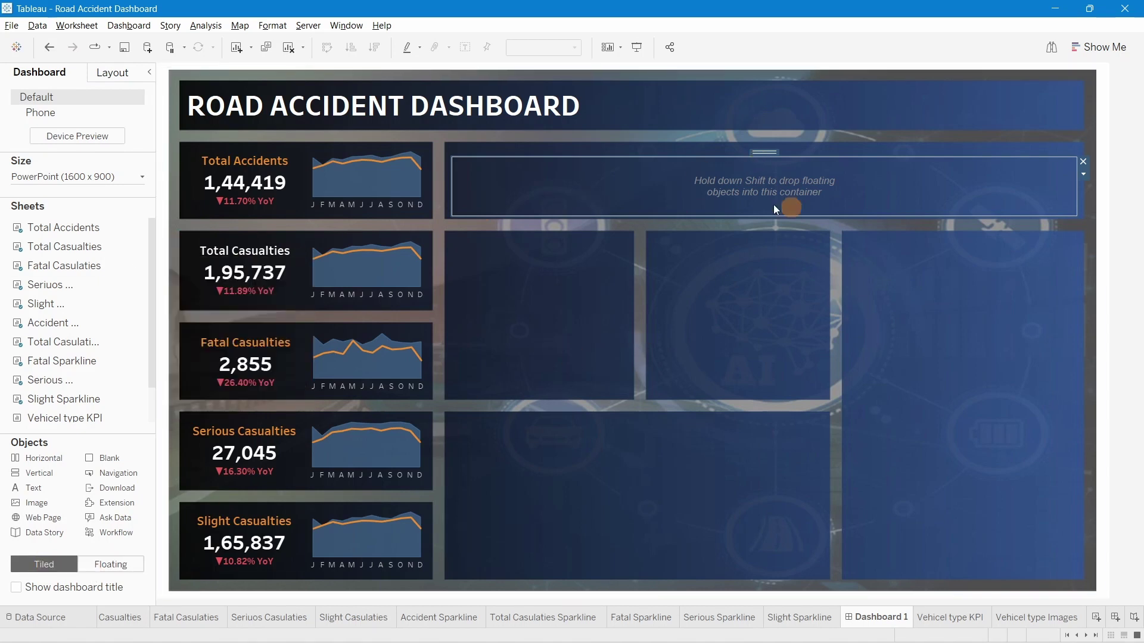
pyautogui.moveTo(4, 318)
pyautogui.moveTo(57, 312)
pyautogui.scroll(-1, 56, 310)
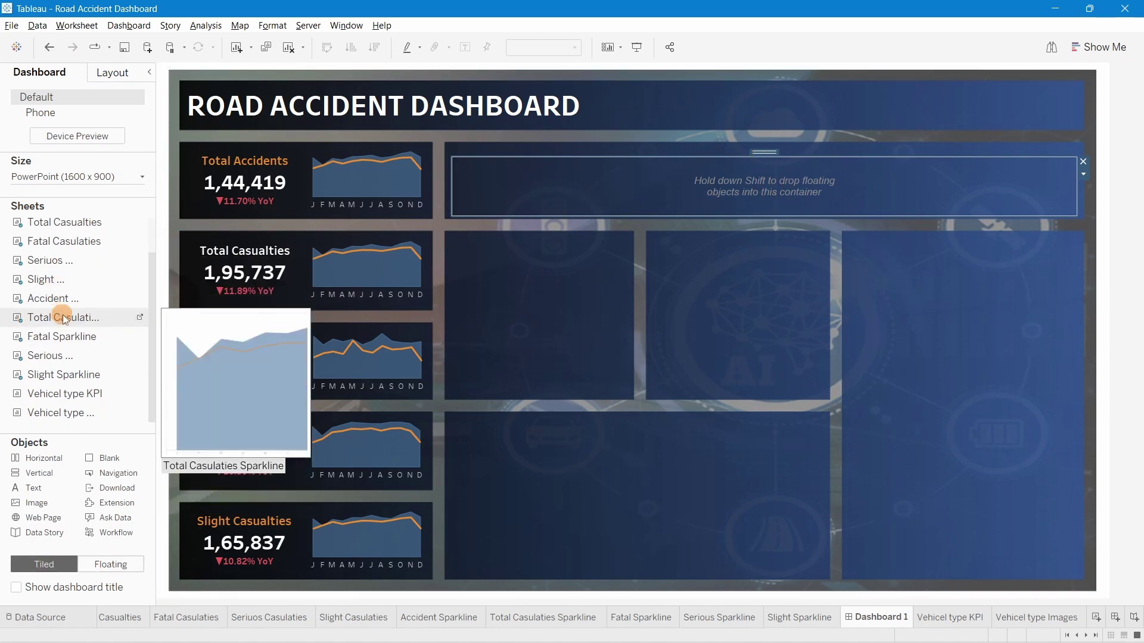
pyautogui.moveTo(81, 385)
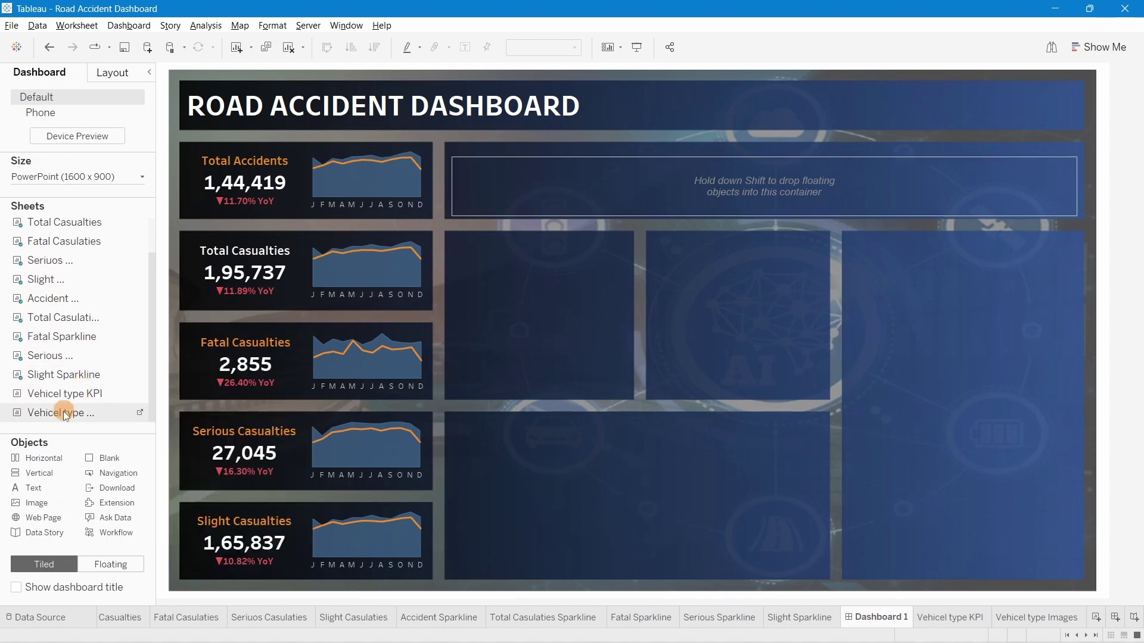
pyautogui.moveTo(93, 413); pyautogui.dragTo(637, 159)
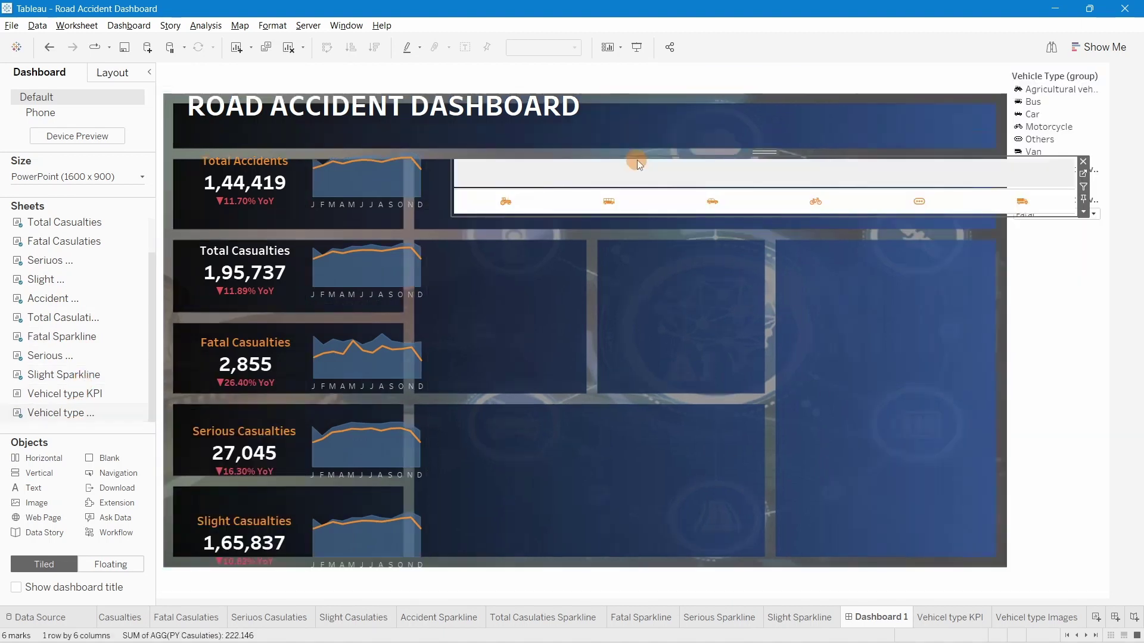
pyautogui.click(1111, 72)
pyautogui.click(623, 369)
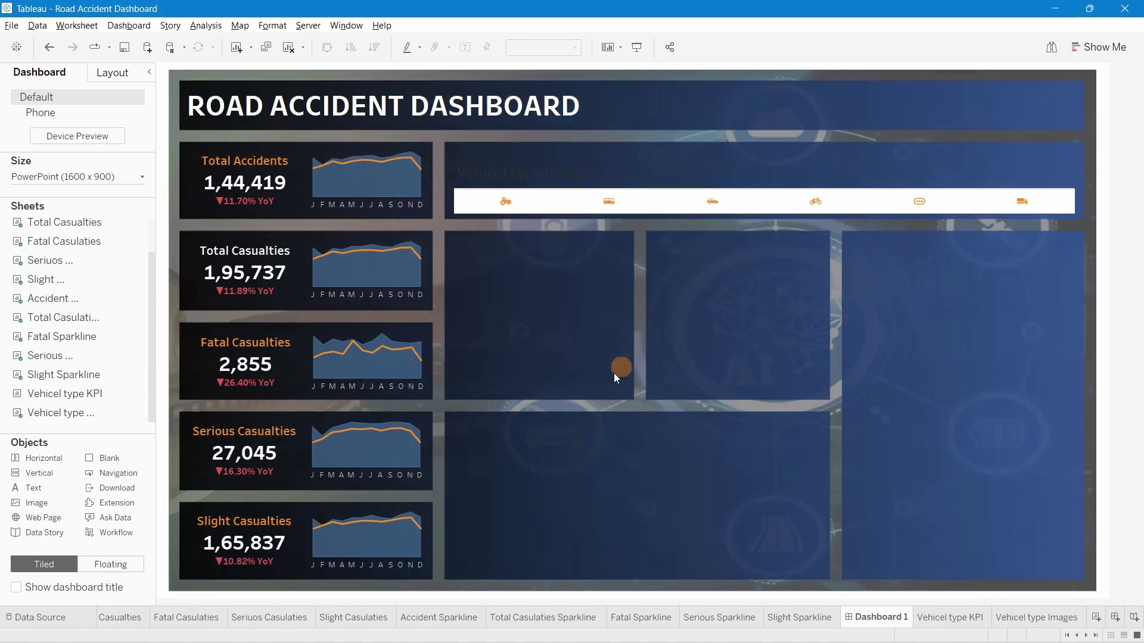
# Place the Vehicel type KPI sheet below the vehicle images in the vertical container and remove the added parameter column
pyautogui.click(56, 404)
pyautogui.moveTo(56, 405); pyautogui.dragTo(527, 211)
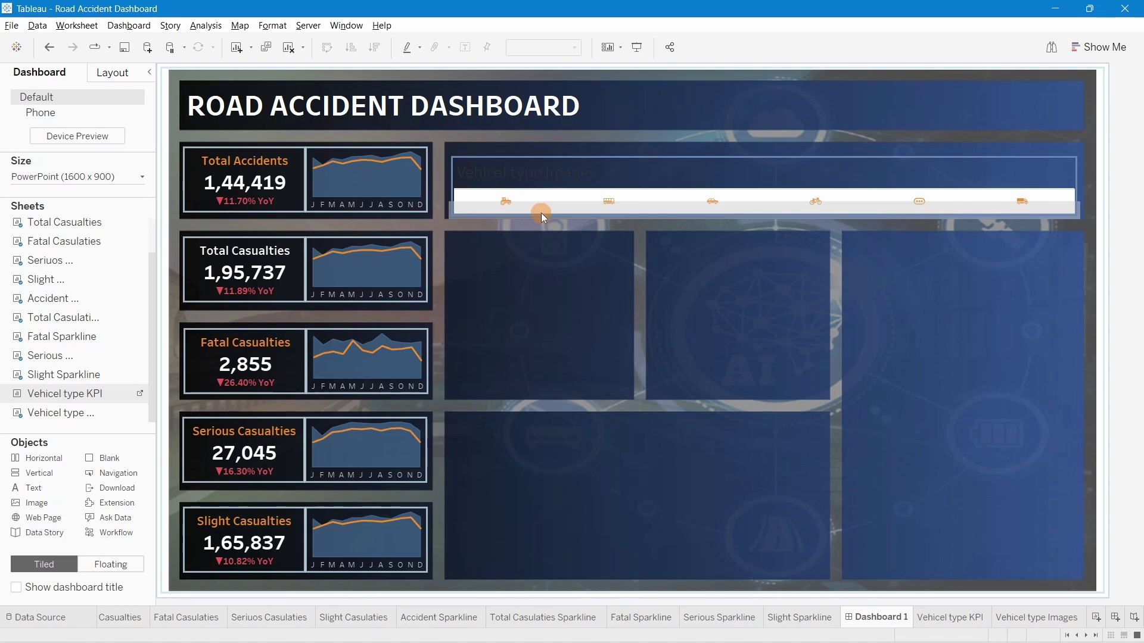
pyautogui.moveTo(541, 213); pyautogui.dragTo(540, 213)
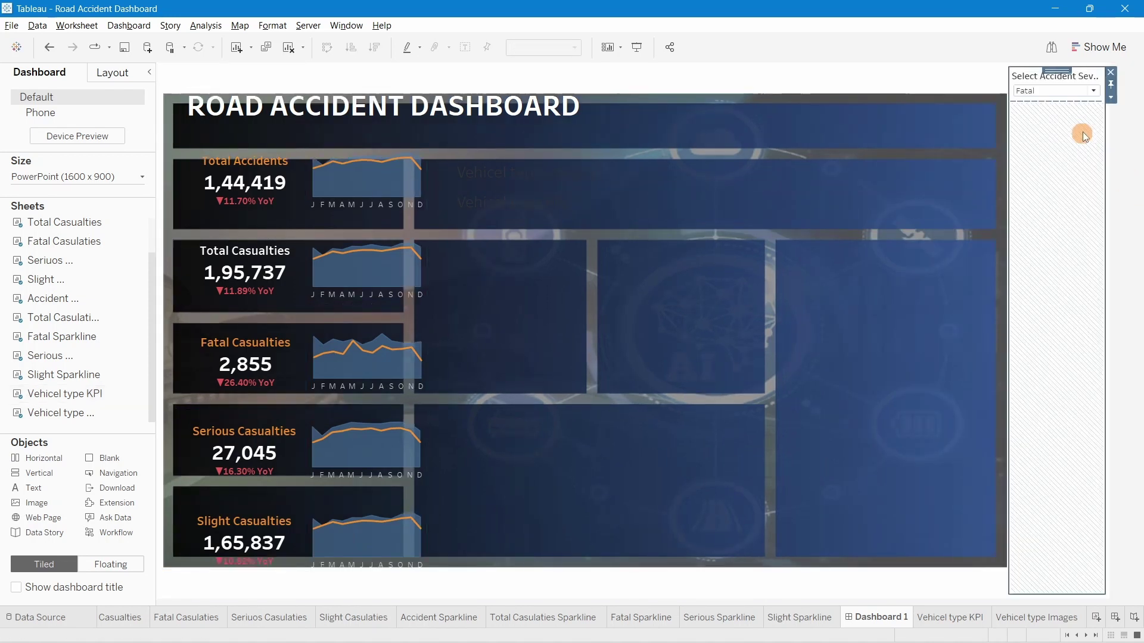
pyautogui.click(1110, 71)
pyautogui.click(615, 360)
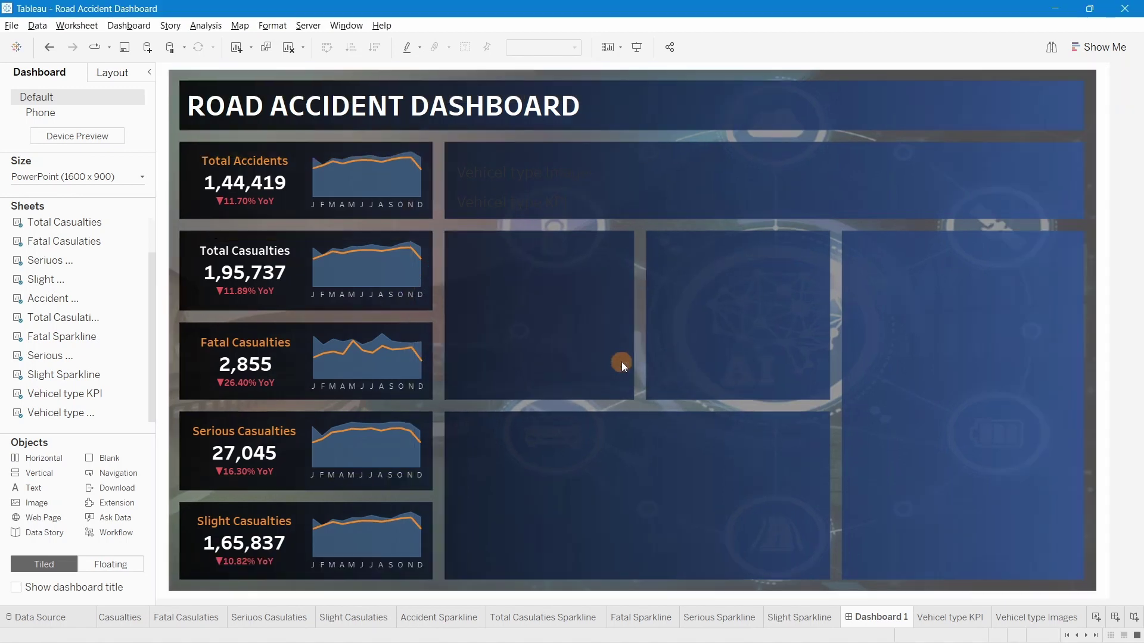
# Hide the titles of the vehicle images and vehicle KPI sheets, and raise the boundary between them to enlarge the KPI row
pyautogui.click(488, 177)
pyautogui.rightClick(488, 177)
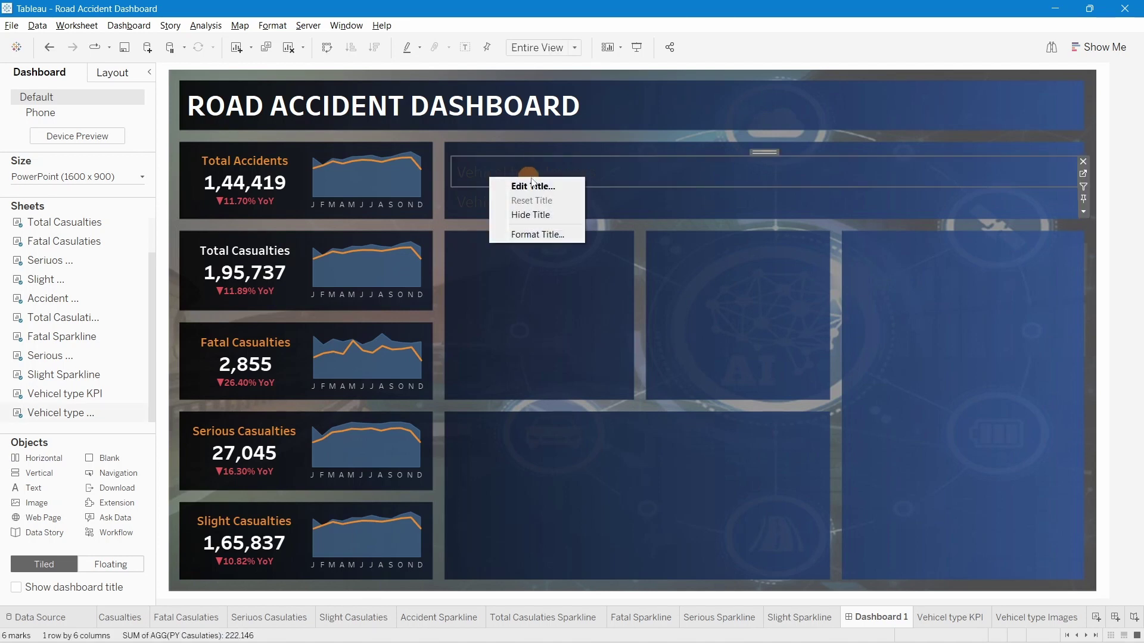
pyautogui.click(535, 211)
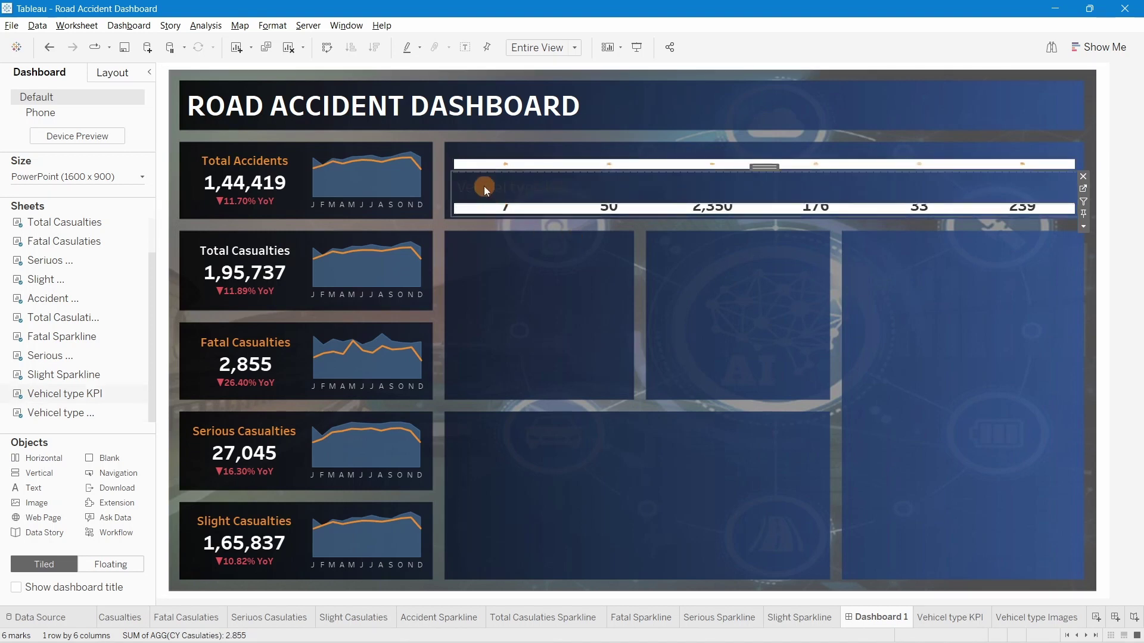
pyautogui.rightClick(484, 186)
pyautogui.click(527, 225)
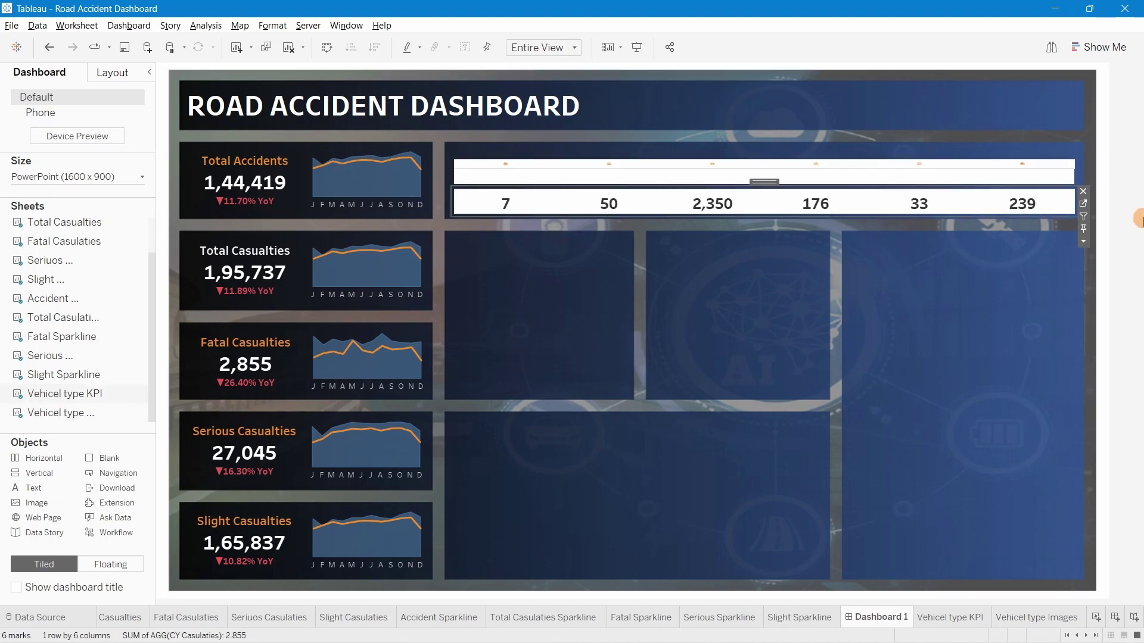
pyautogui.moveTo(574, 190); pyautogui.dragTo(577, 181)
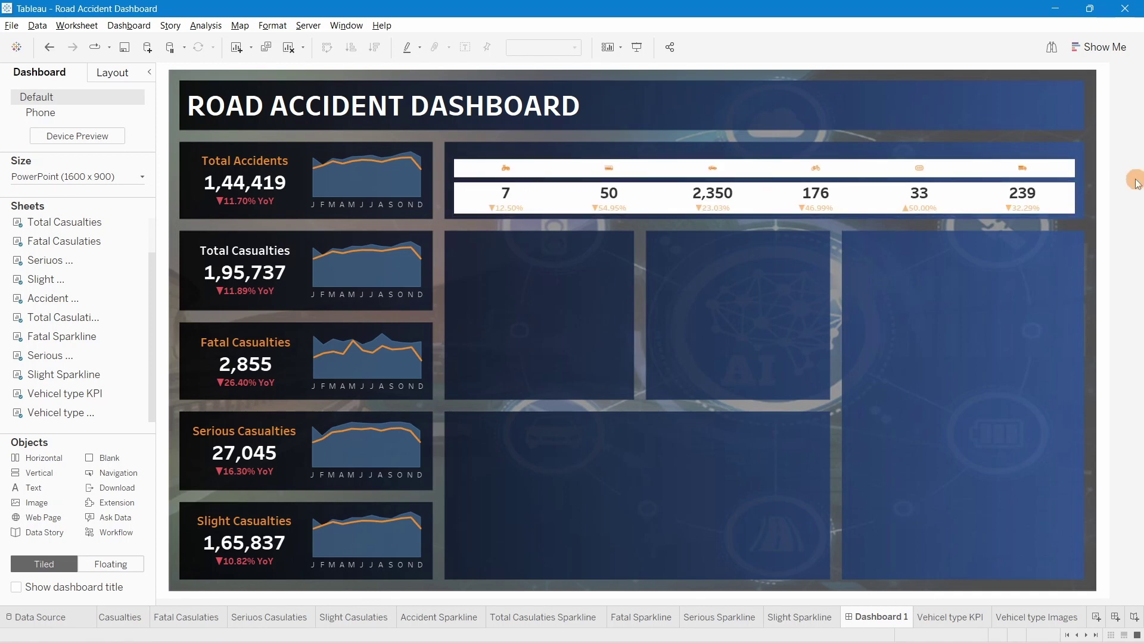
# Set only the bottom outer padding of the Vehicel type Images sheet to 0
pyautogui.click(478, 168)
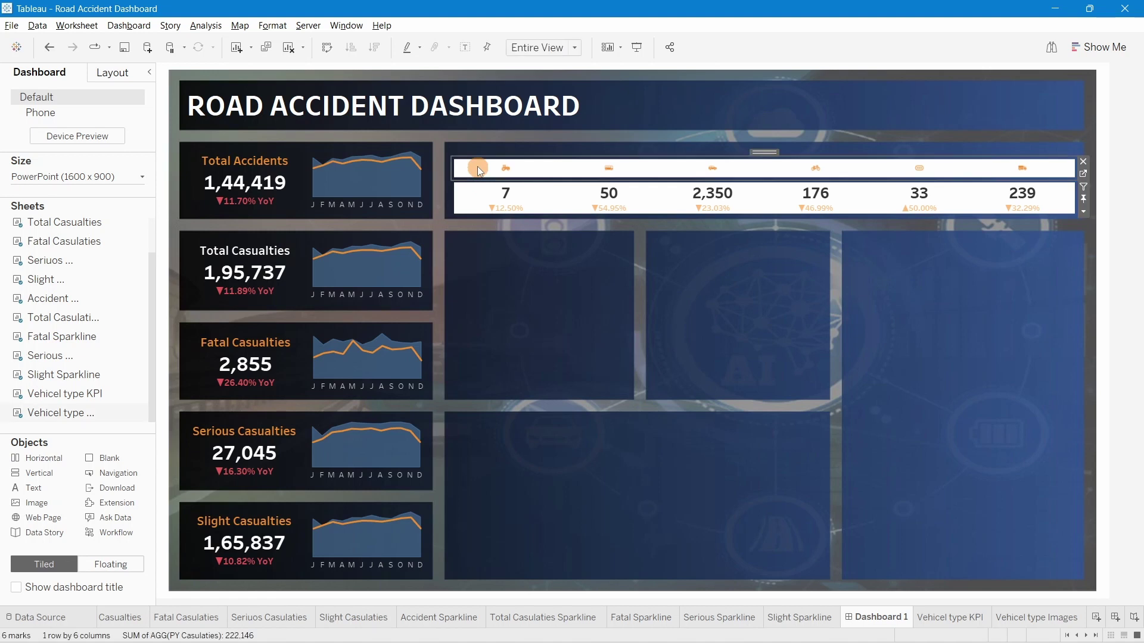
pyautogui.moveTo(765, 153); pyautogui.dragTo(749, 171)
pyautogui.click(112, 72)
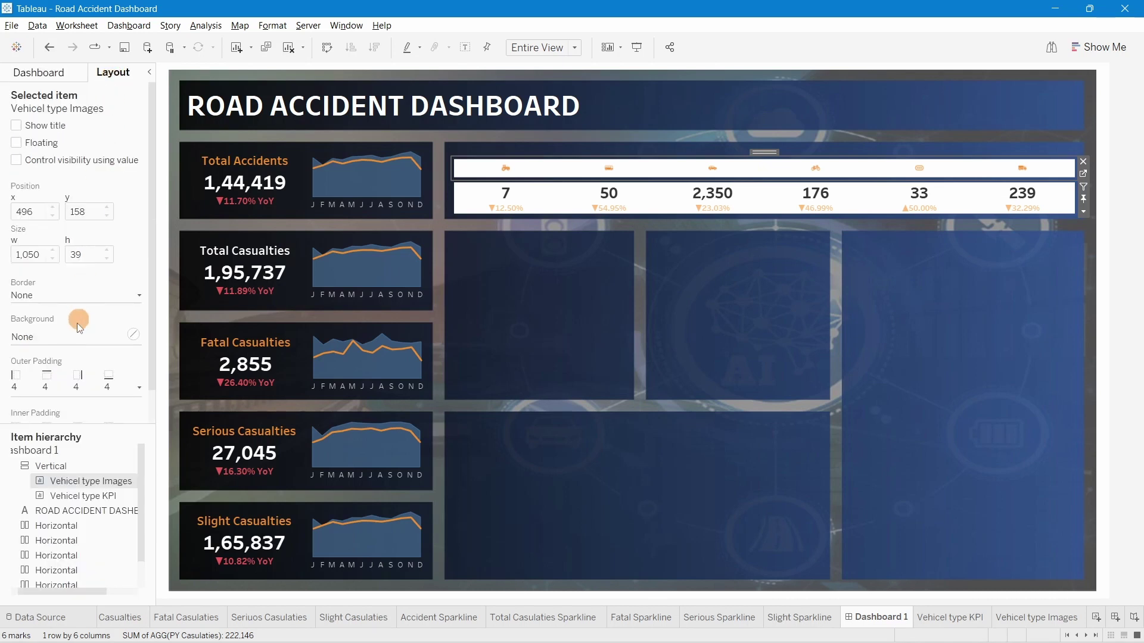
pyautogui.click(46, 386)
pyautogui.click(71, 458)
pyautogui.click(65, 493)
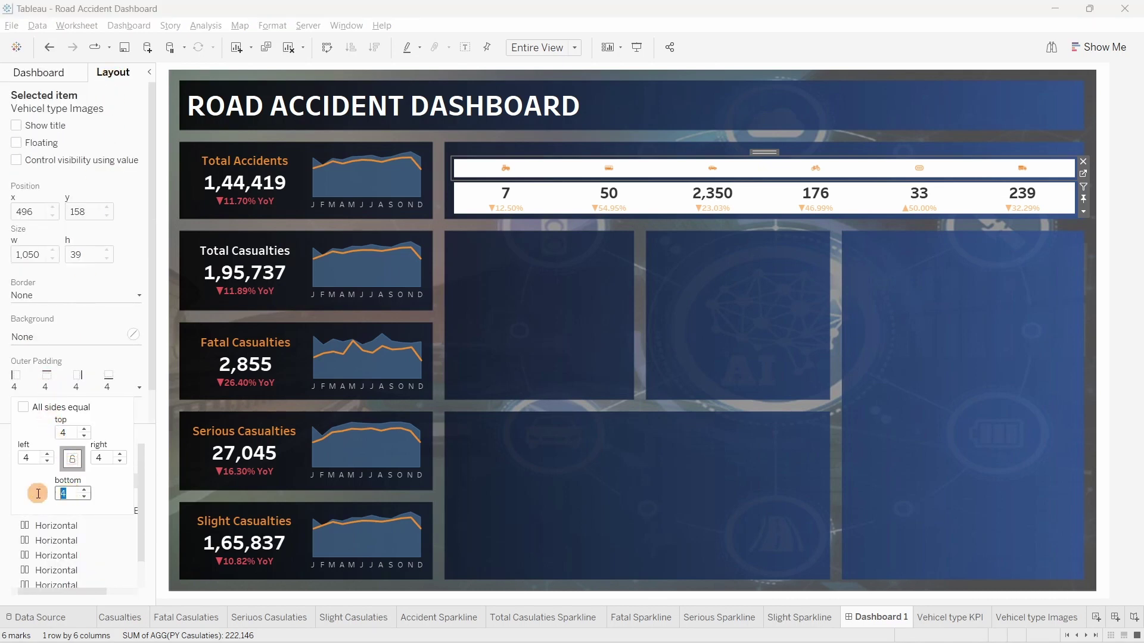
pyautogui.write('0')
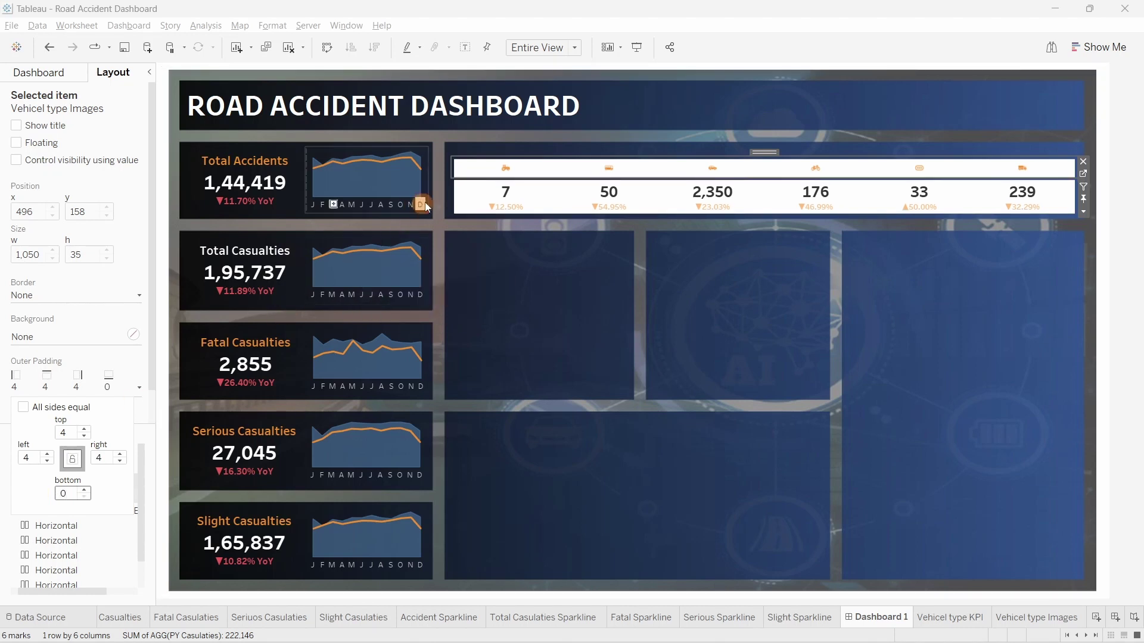
# Set only the top outer padding of the Vehicel type KPI sheet to 0
pyautogui.click(466, 190)
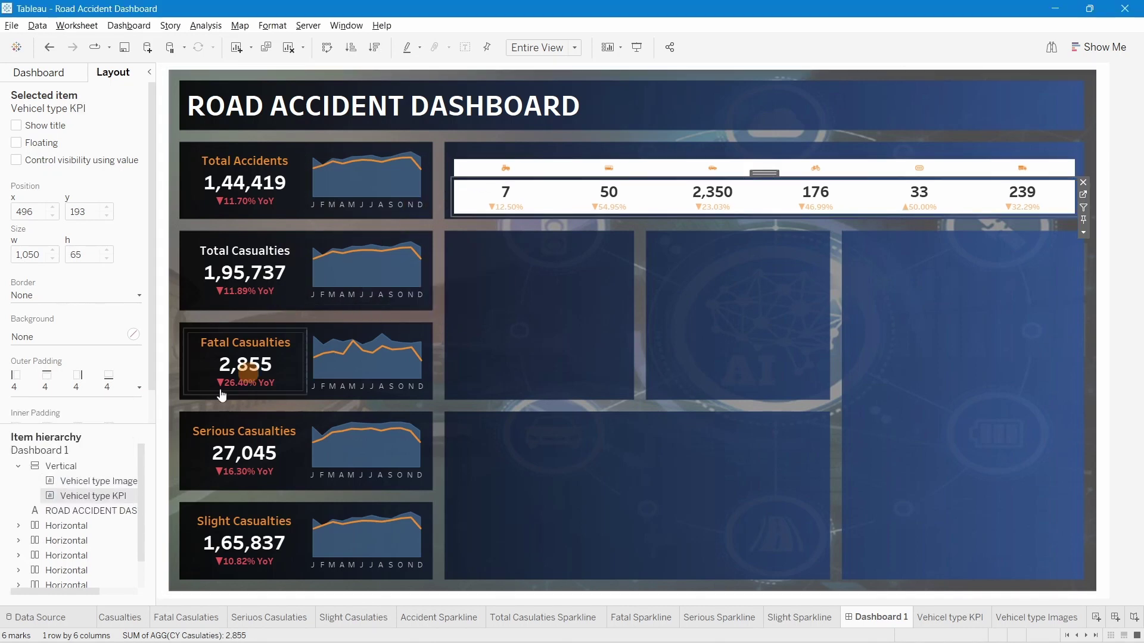
pyautogui.click(60, 382)
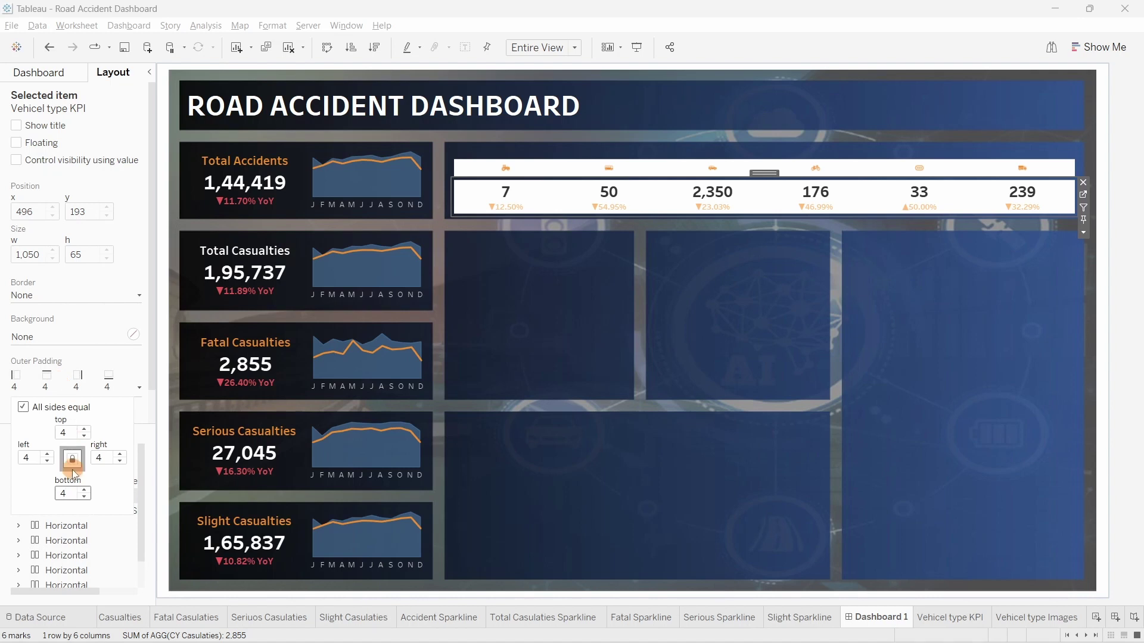
pyautogui.click(62, 433)
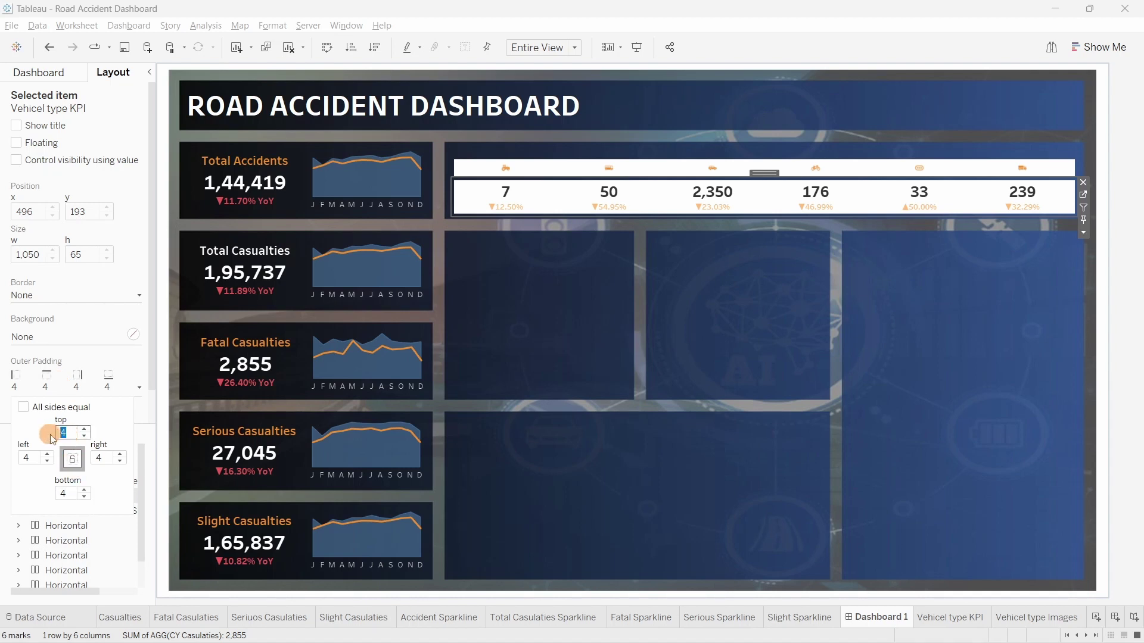
pyautogui.click(1125, 232)
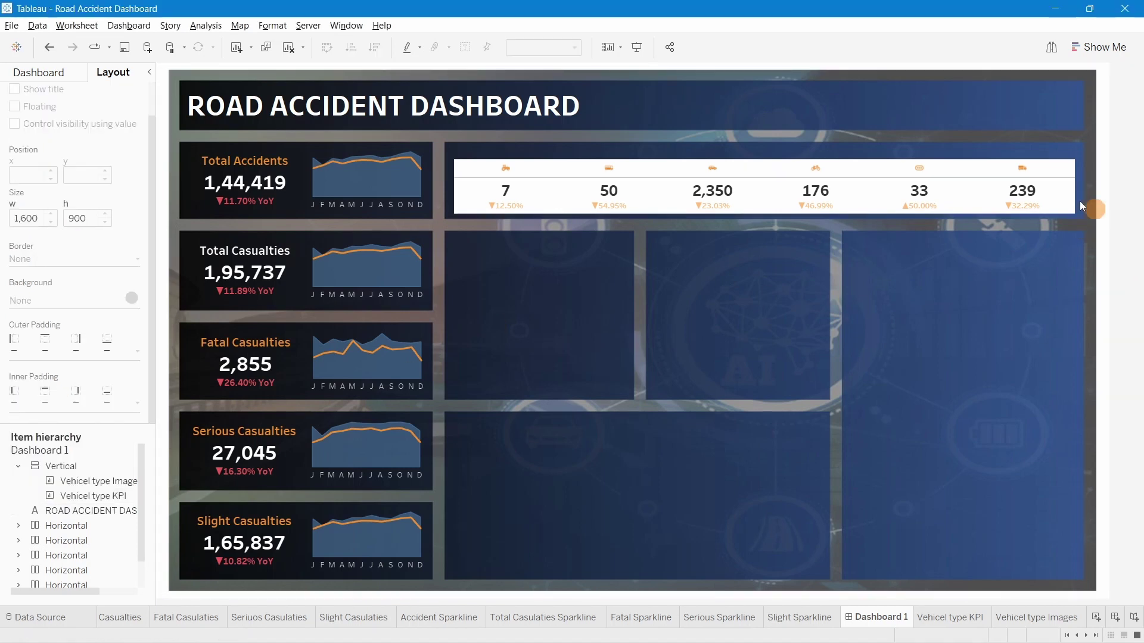
# Lower the boundary between the two vehicle sheets so the images row is about 43 high
pyautogui.click(1056, 171)
pyautogui.click(466, 192)
pyautogui.click(458, 192)
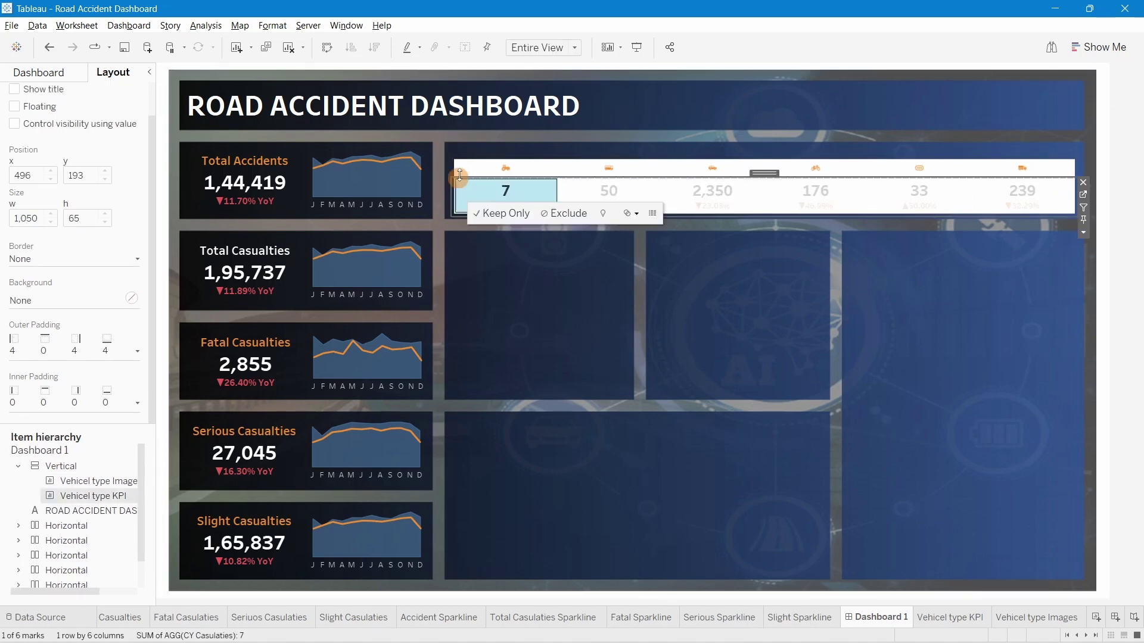
pyautogui.click(1129, 214)
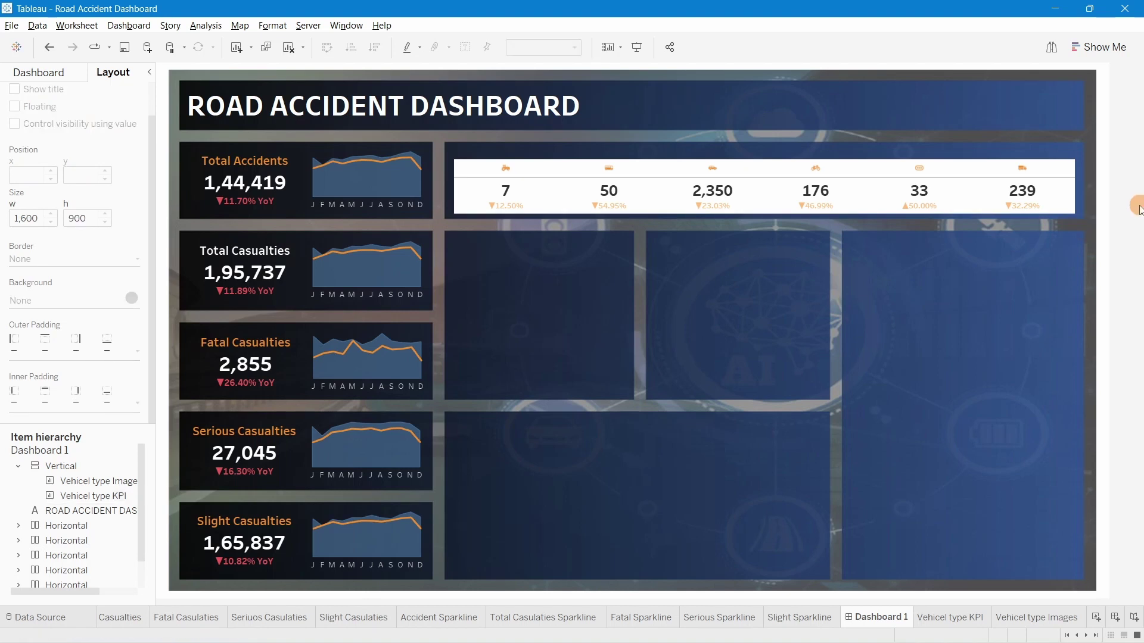
pyautogui.rightClick(470, 168)
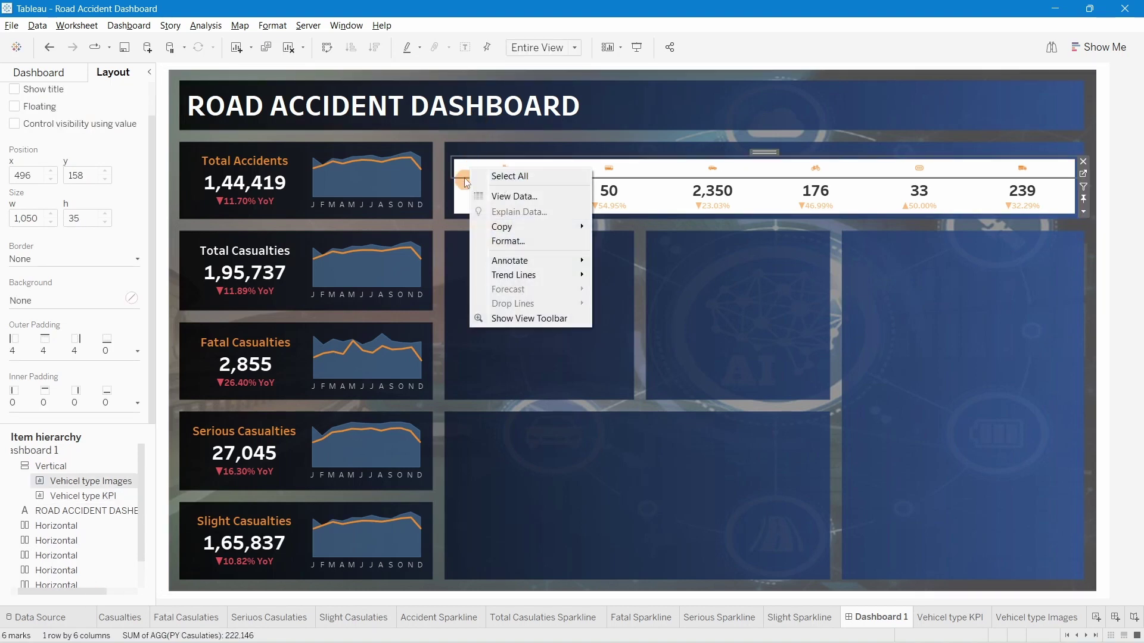
pyautogui.click(464, 178)
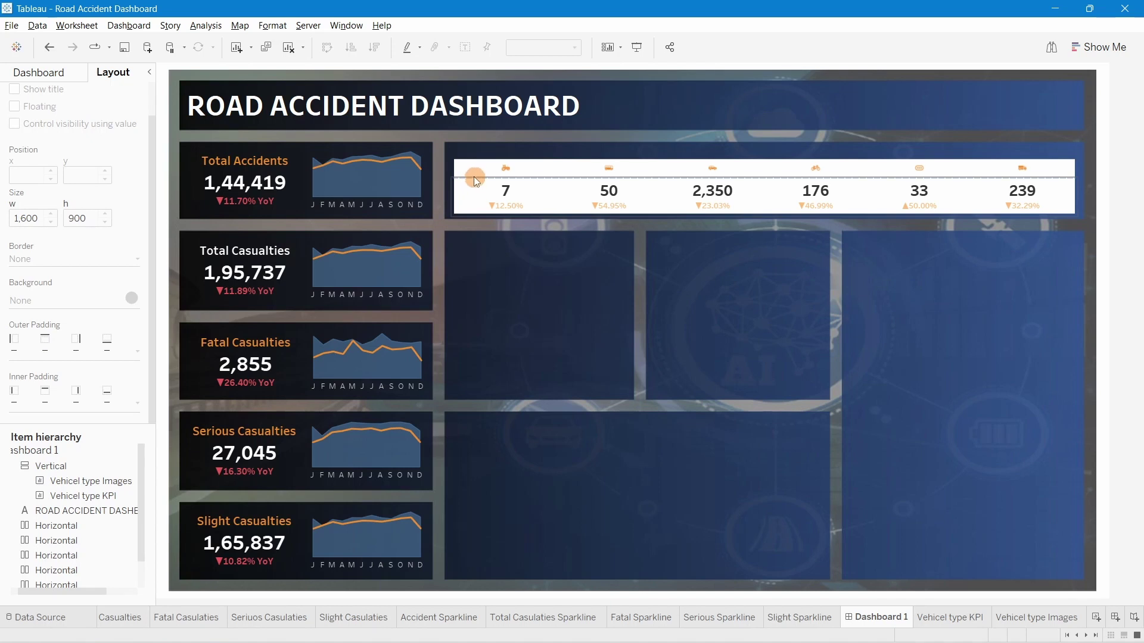
pyautogui.click(473, 176)
pyautogui.moveTo(475, 177); pyautogui.dragTo(474, 182)
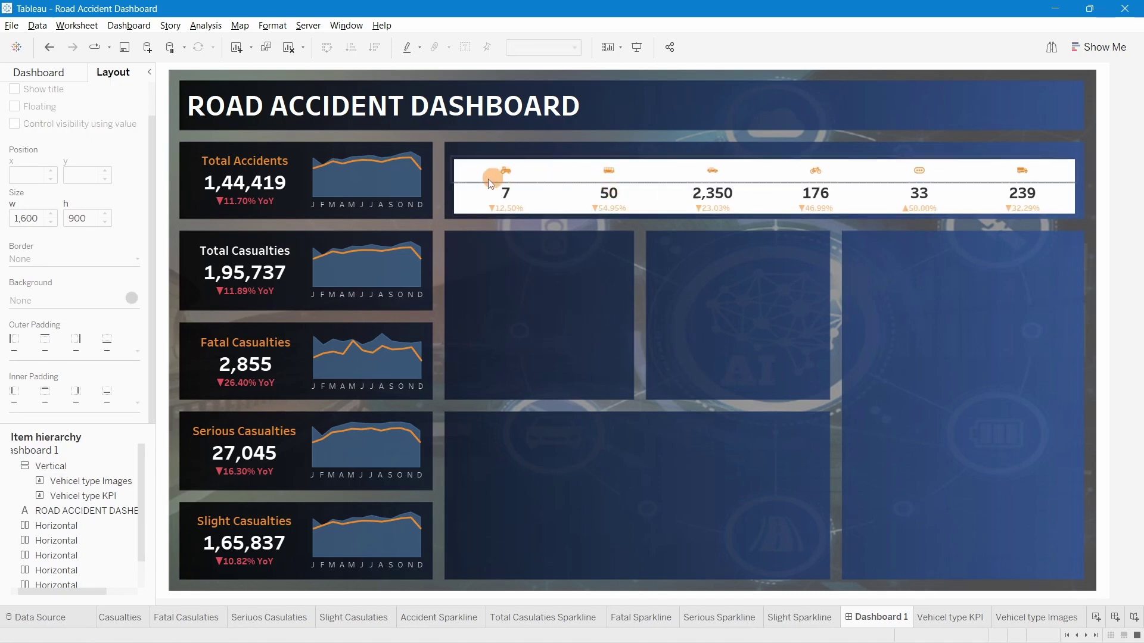
# Open the Vehicel type Images worksheet, enlarge its vehicle shapes substantially, and return to Dashboard 1
pyautogui.click(492, 172)
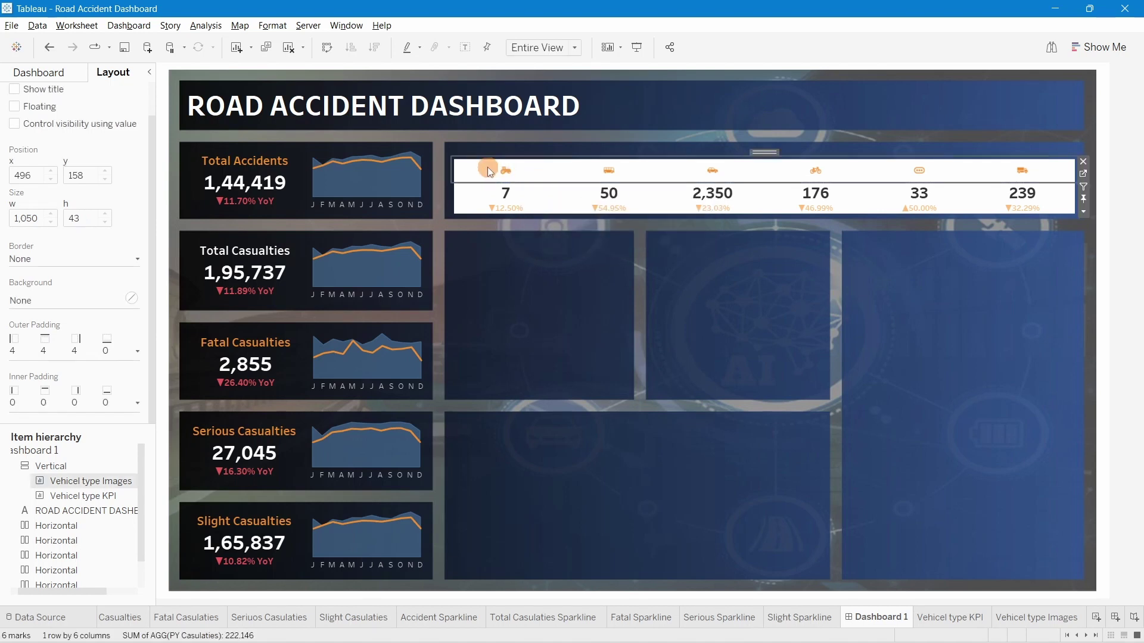
pyautogui.click(1083, 177)
pyautogui.click(218, 234)
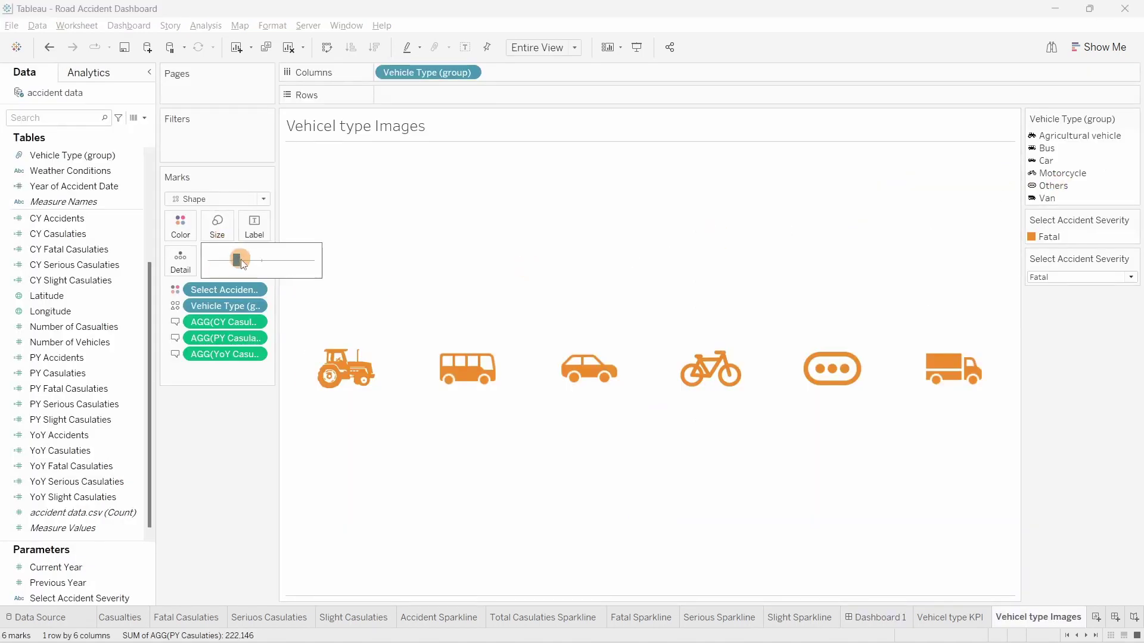
pyautogui.moveTo(270, 263); pyautogui.dragTo(265, 274)
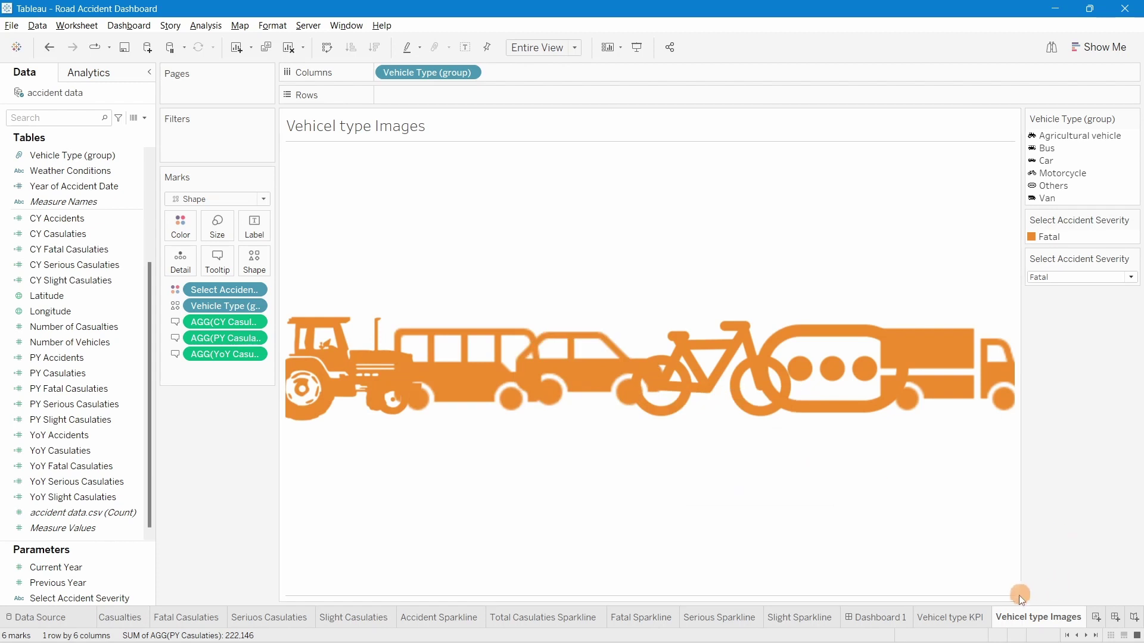
pyautogui.click(874, 617)
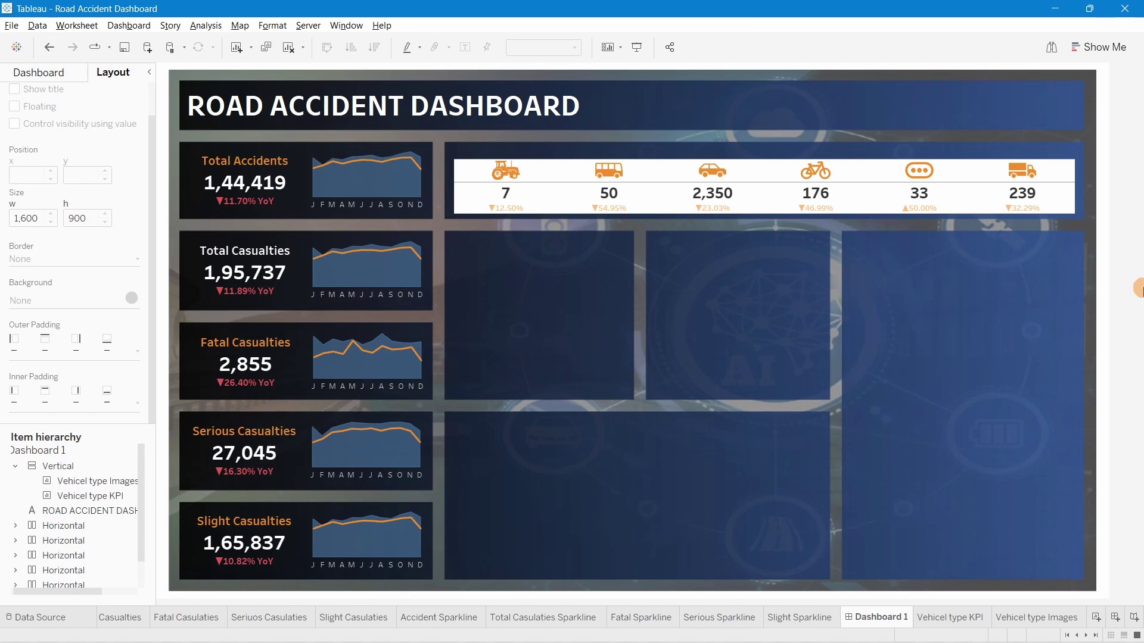
# Set the worksheet shading of the Vehicel type Images sheet to None on the dashboard
pyautogui.rightClick(464, 170)
pyautogui.click(503, 245)
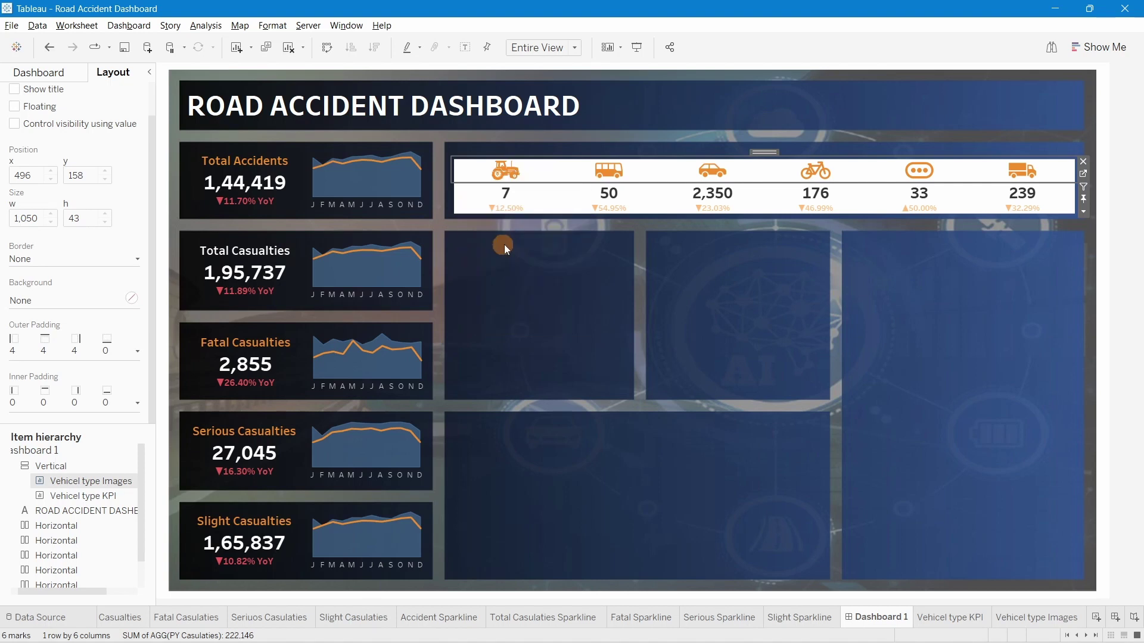
pyautogui.click(15, 174)
pyautogui.click(51, 101)
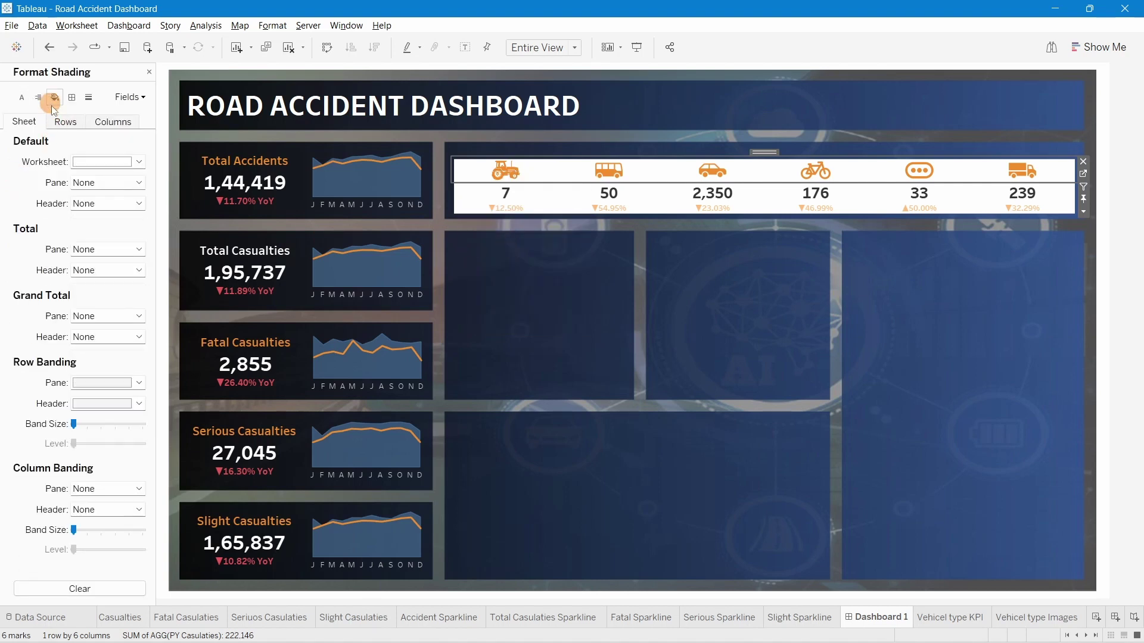
pyautogui.click(75, 162)
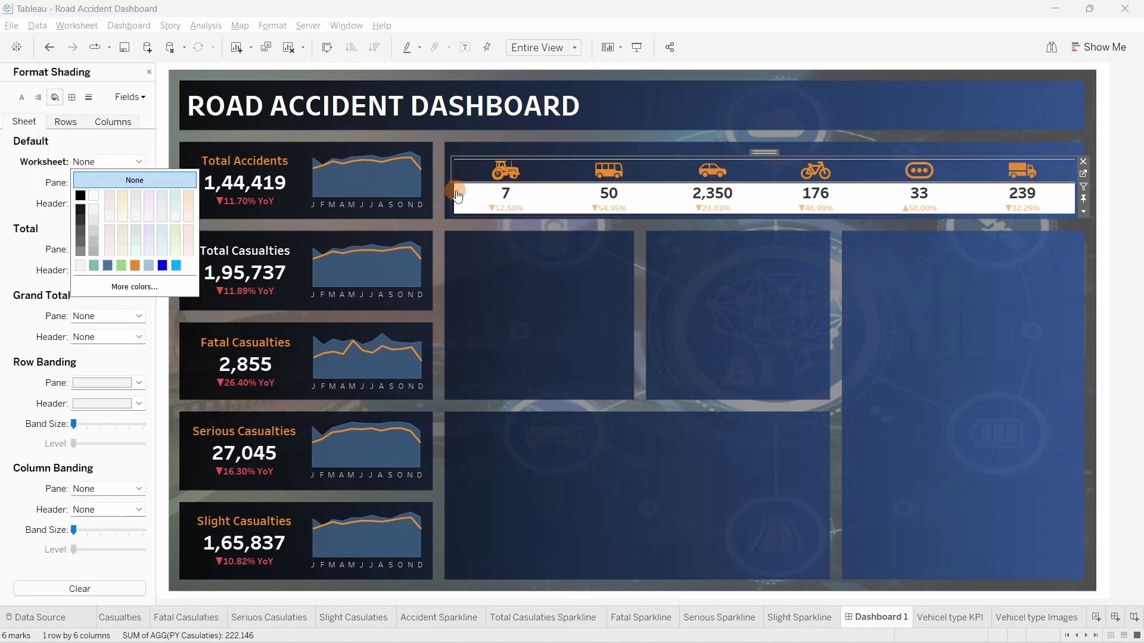
# Set the vehicle images sheet's grand total pane border and row divider pane border to None
pyautogui.click(71, 97)
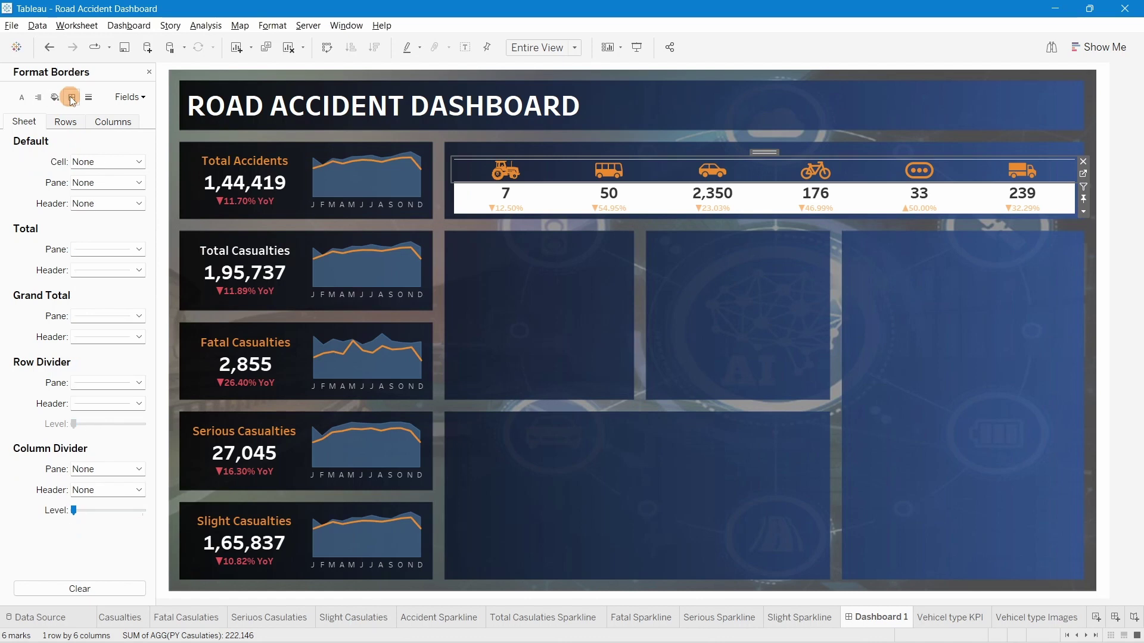
pyautogui.click(84, 316)
pyautogui.click(94, 331)
pyautogui.click(98, 383)
pyautogui.click(106, 398)
# Set the worksheet shading of the Vehicel type KPI sheet to None
pyautogui.click(470, 200)
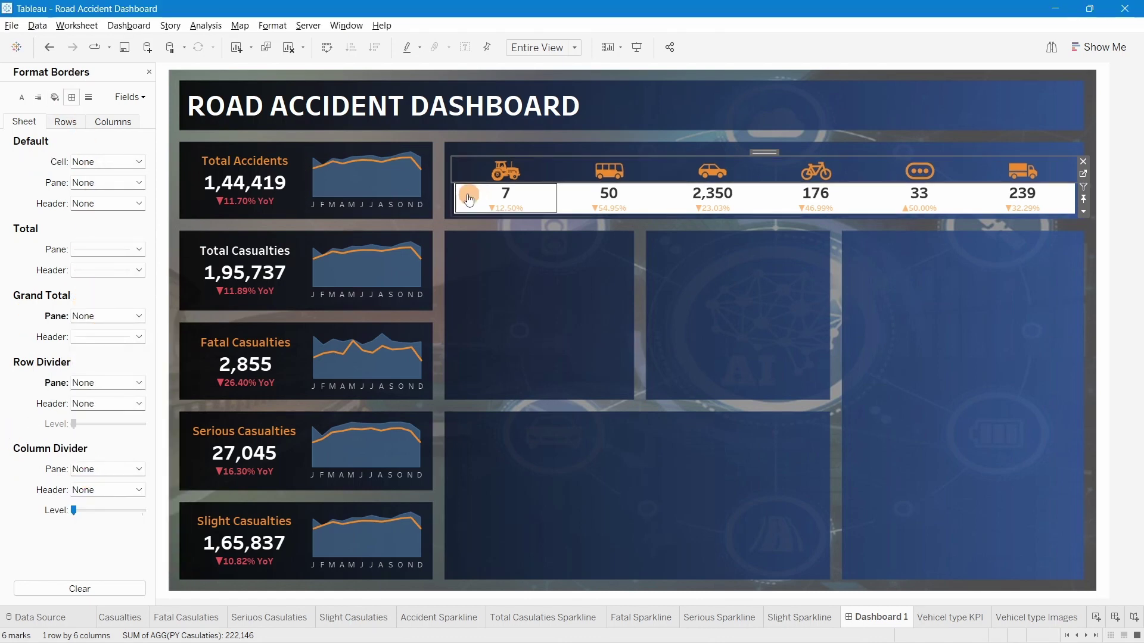
pyautogui.click(470, 199)
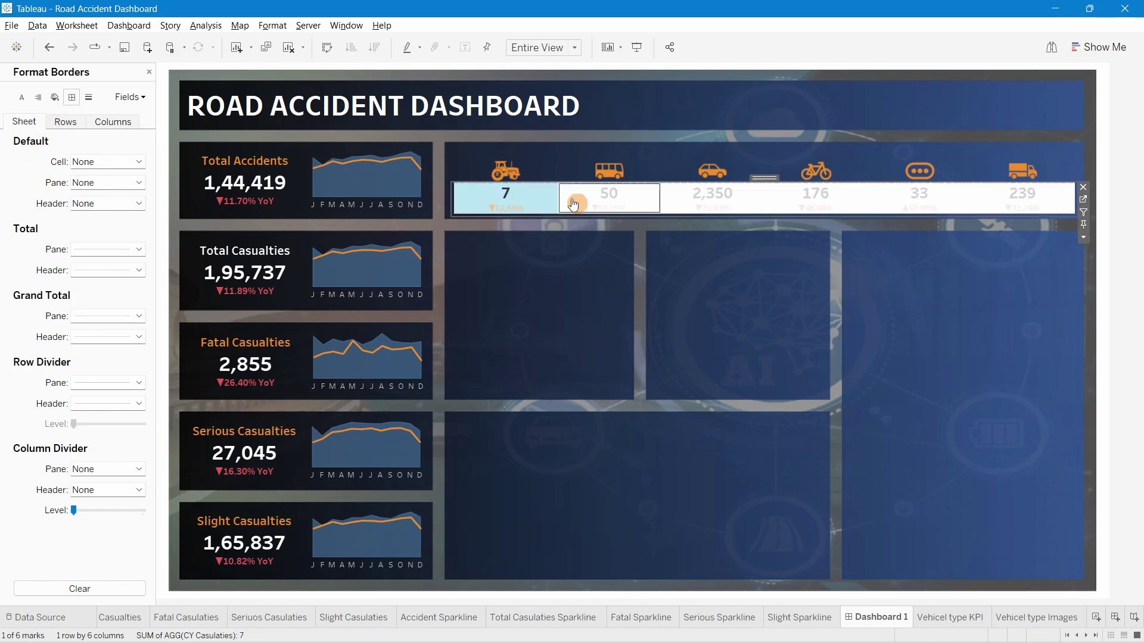
pyautogui.click(471, 199)
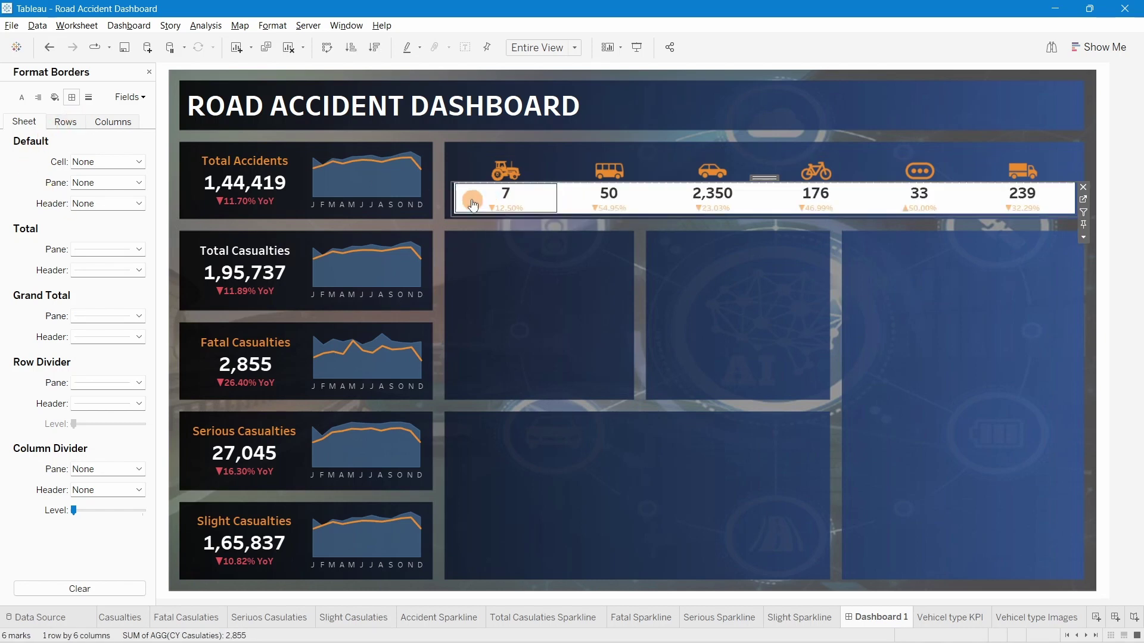
pyautogui.click(55, 100)
pyautogui.click(90, 163)
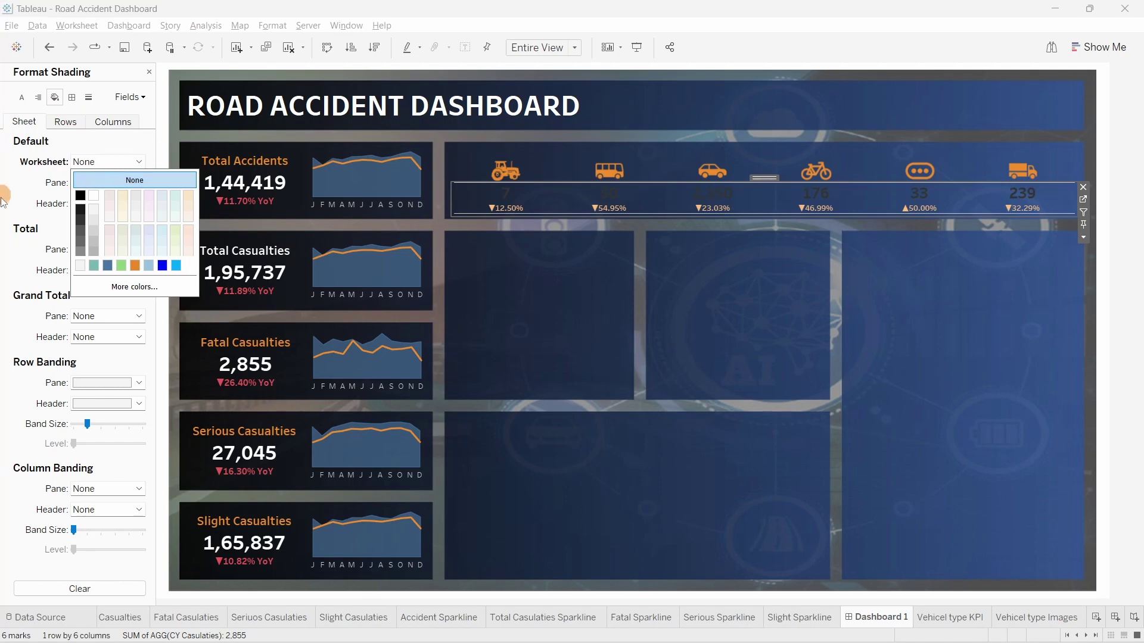
# Set the KPI sheet's row divider pane border to None and close the formatting options
pyautogui.click(72, 97)
pyautogui.click(92, 382)
pyautogui.click(112, 393)
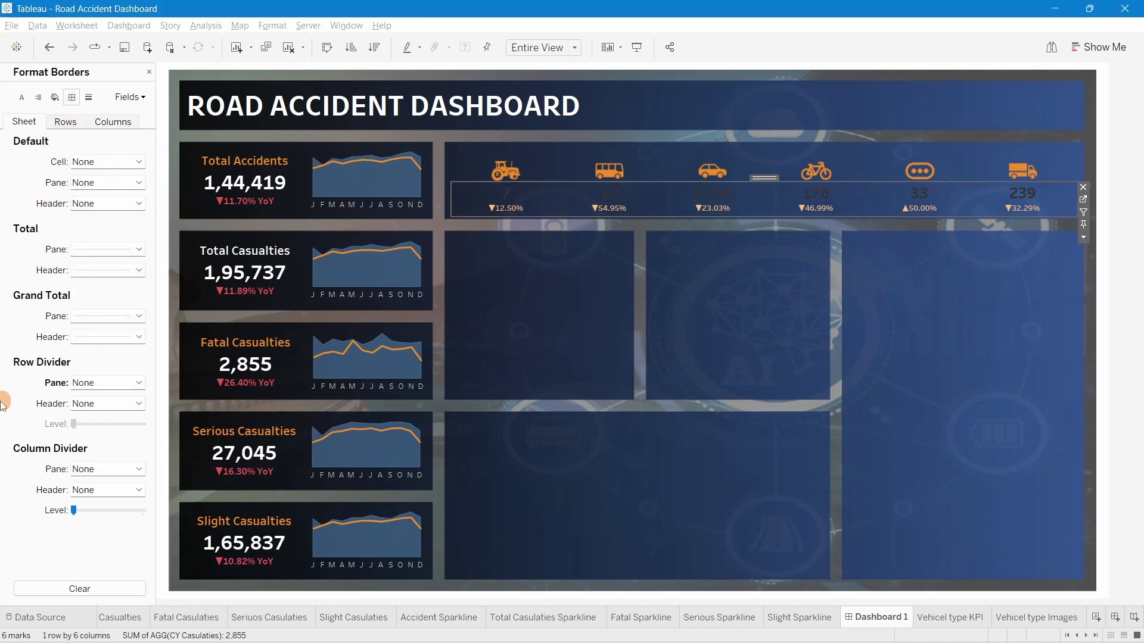
pyautogui.click(149, 73)
pyautogui.click(1122, 189)
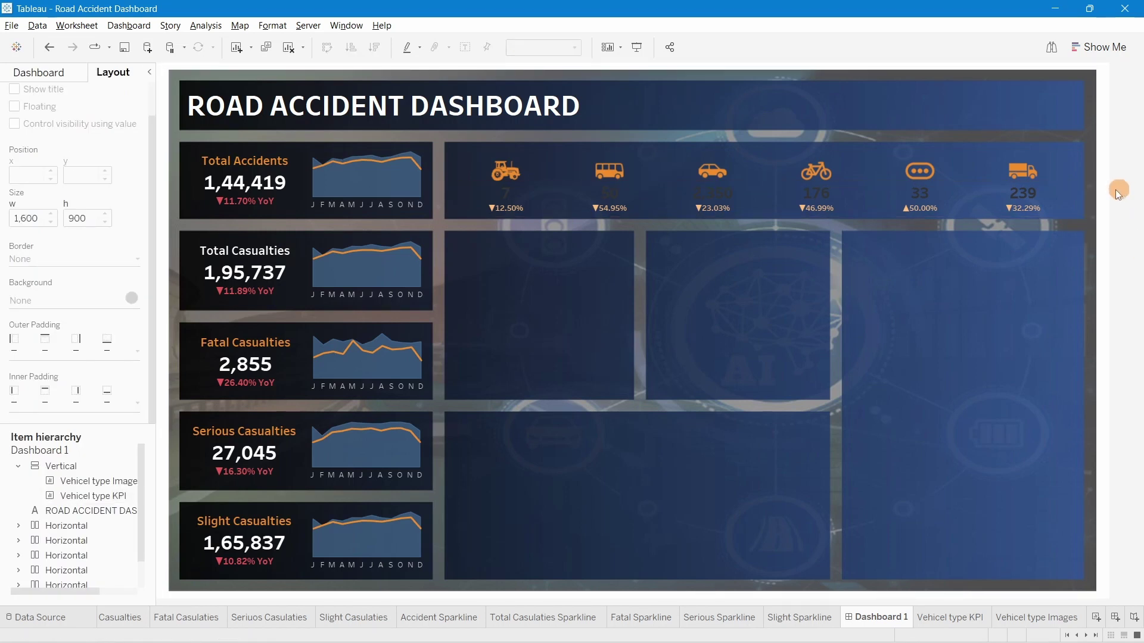
# Open the Vehicel type KPI worksheet and change the CY Casulaties line of its text label to white
pyautogui.click(492, 205)
pyautogui.click(1124, 174)
pyautogui.click(1049, 194)
pyautogui.click(1082, 198)
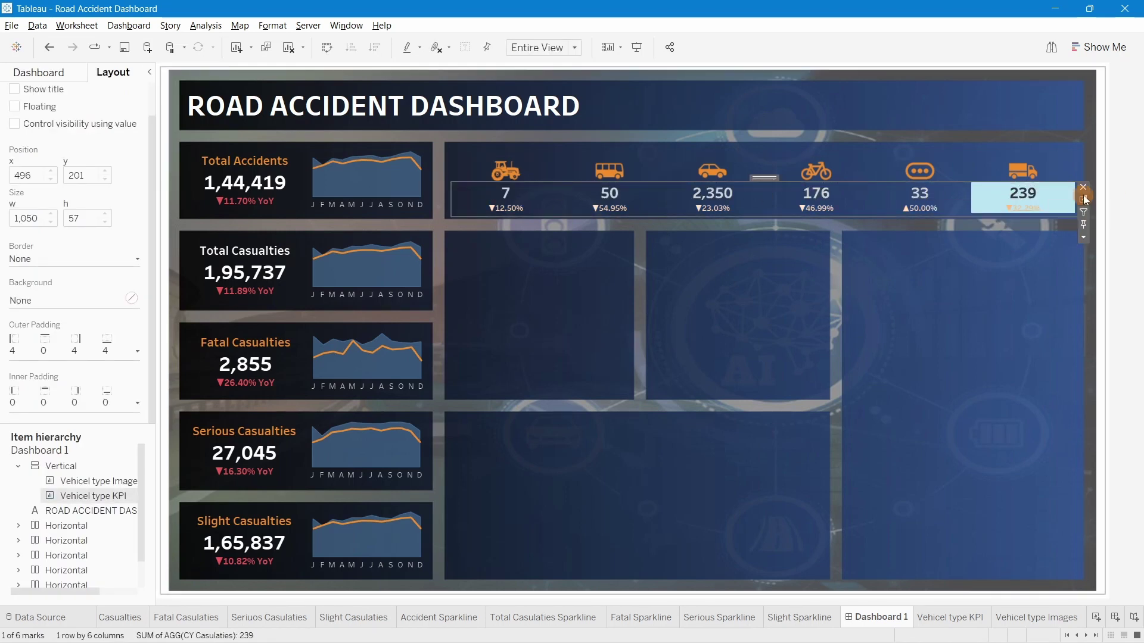
pyautogui.click(254, 225)
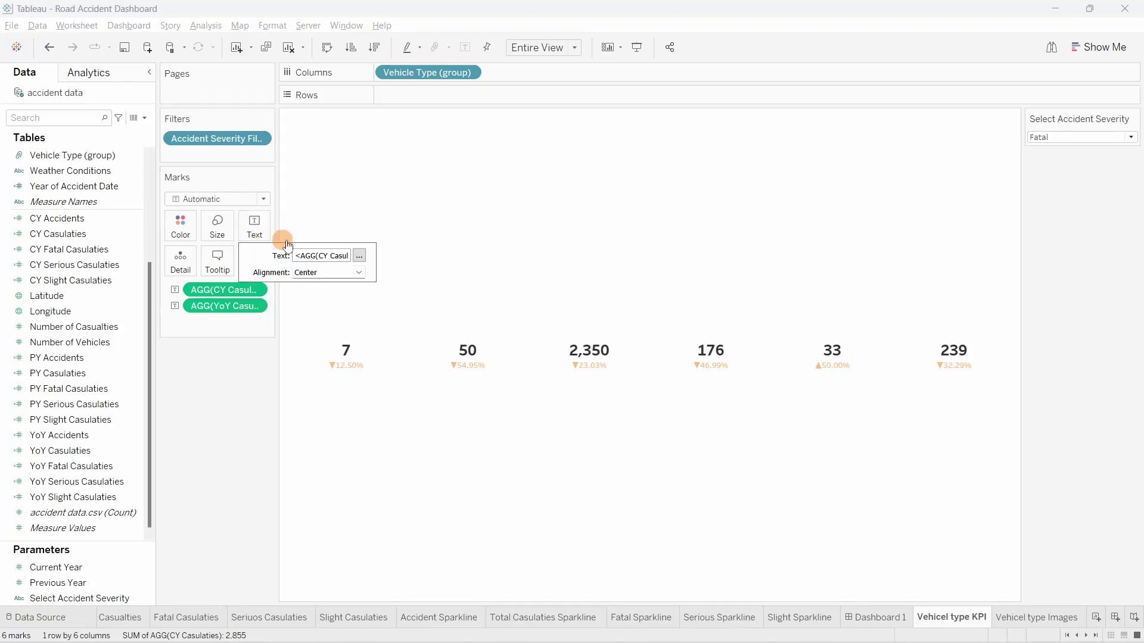
pyautogui.click(359, 256)
pyautogui.moveTo(416, 373); pyautogui.dragTo(285, 382)
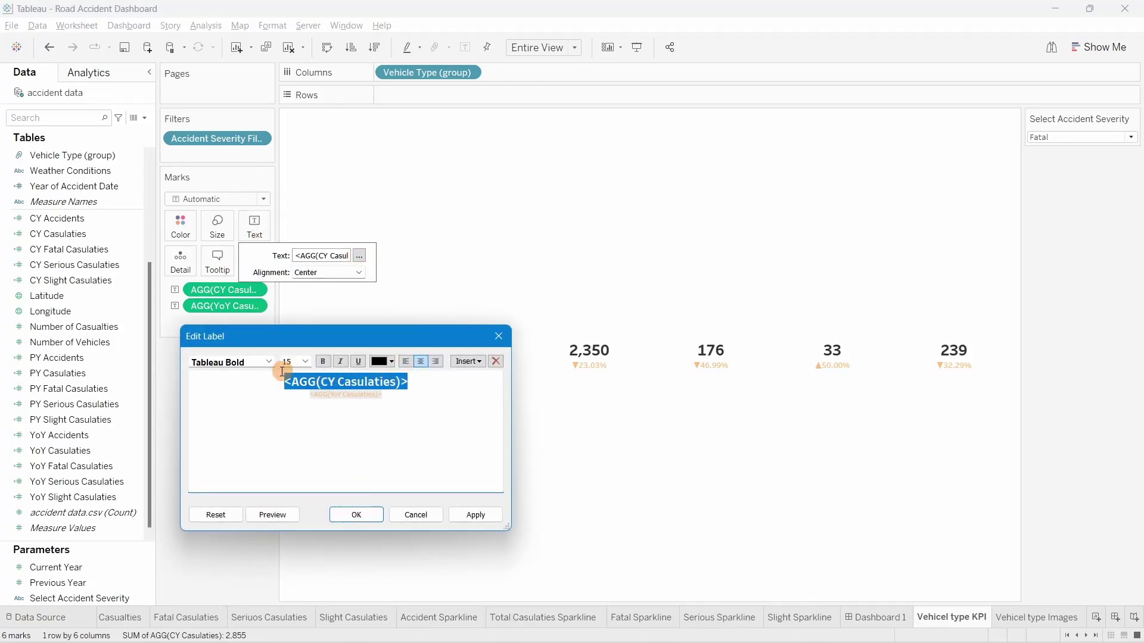
pyautogui.moveTo(429, 382); pyautogui.dragTo(276, 381)
pyautogui.click(391, 361)
pyautogui.click(374, 375)
pyautogui.click(475, 514)
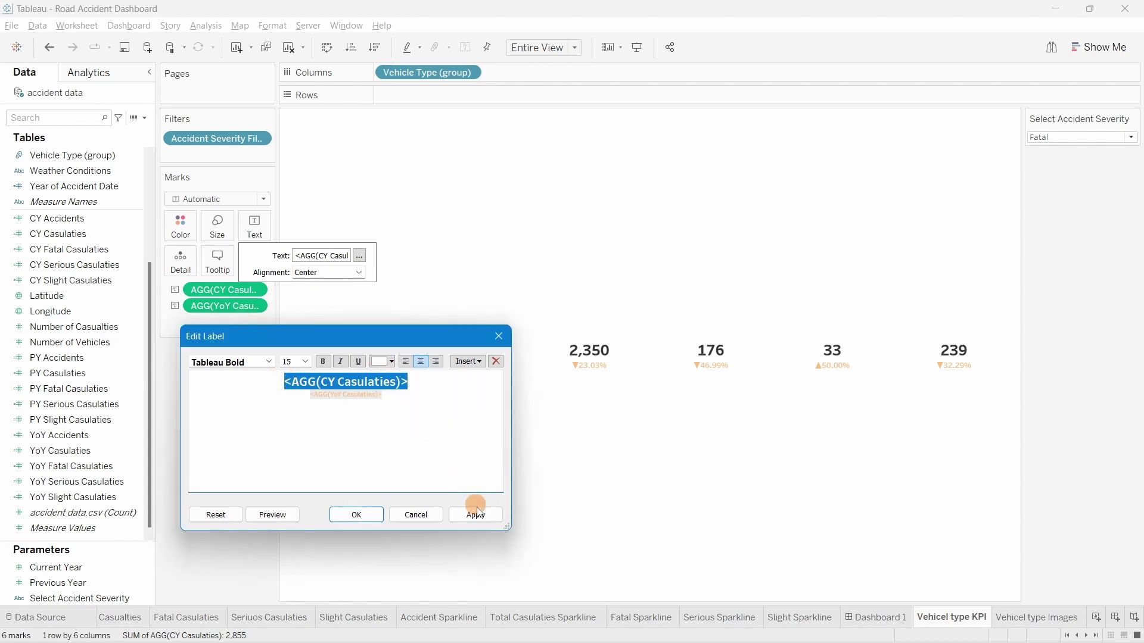
# Confirm the KPI label's white colour change and return to Dashboard 1
pyautogui.click(357, 515)
pyautogui.click(1031, 526)
pyautogui.click(882, 617)
pyautogui.click(1139, 200)
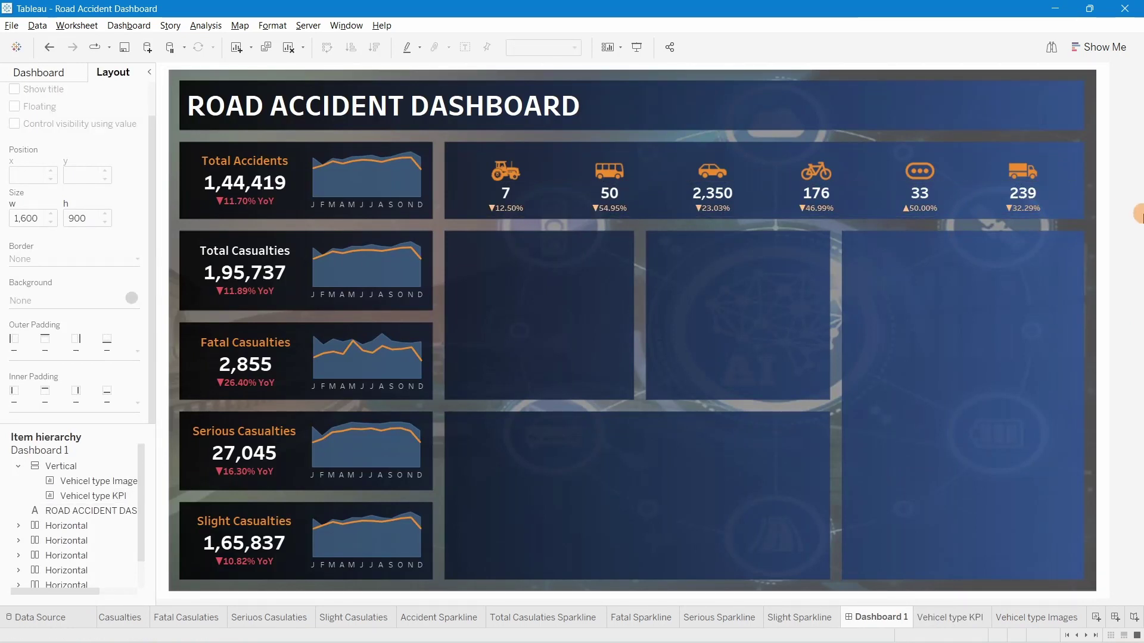
pyautogui.click(487, 152)
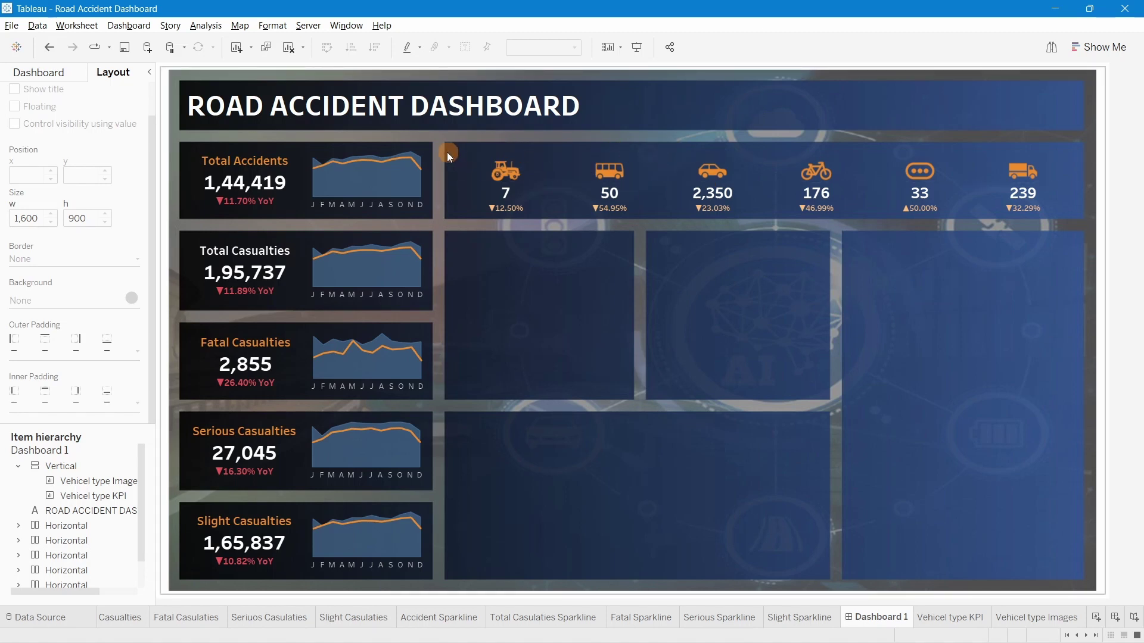
# Place a floating text object at the upper-left corner of the vehicle type panel
pyautogui.click(38, 72)
pyautogui.moveTo(125, 420); pyautogui.dragTo(118, 437)
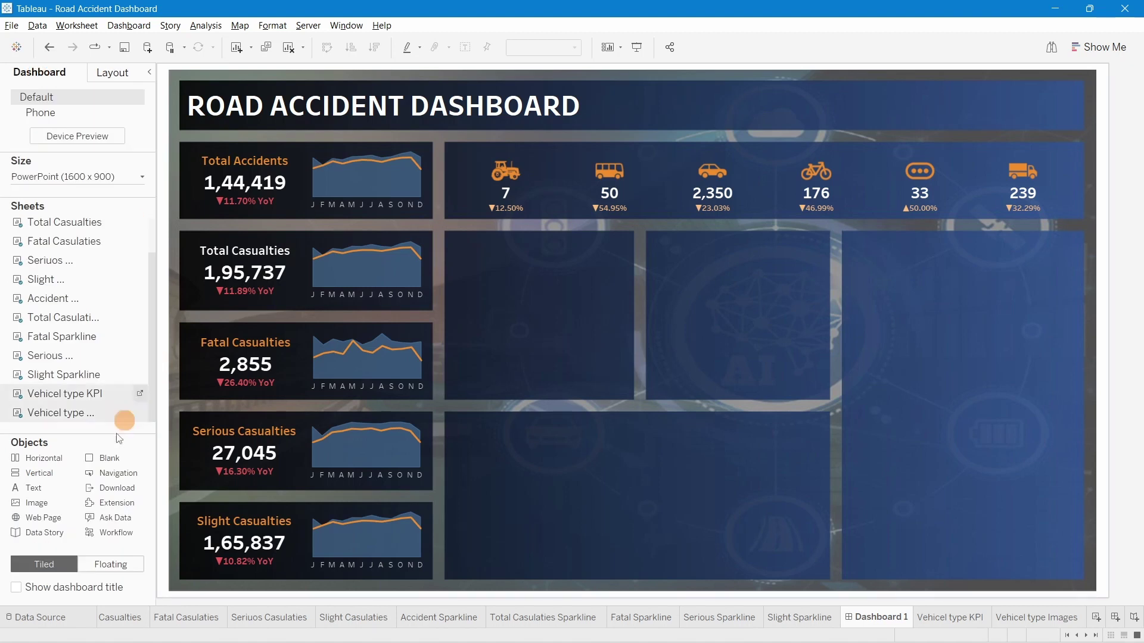
pyautogui.click(107, 571)
pyautogui.click(53, 499)
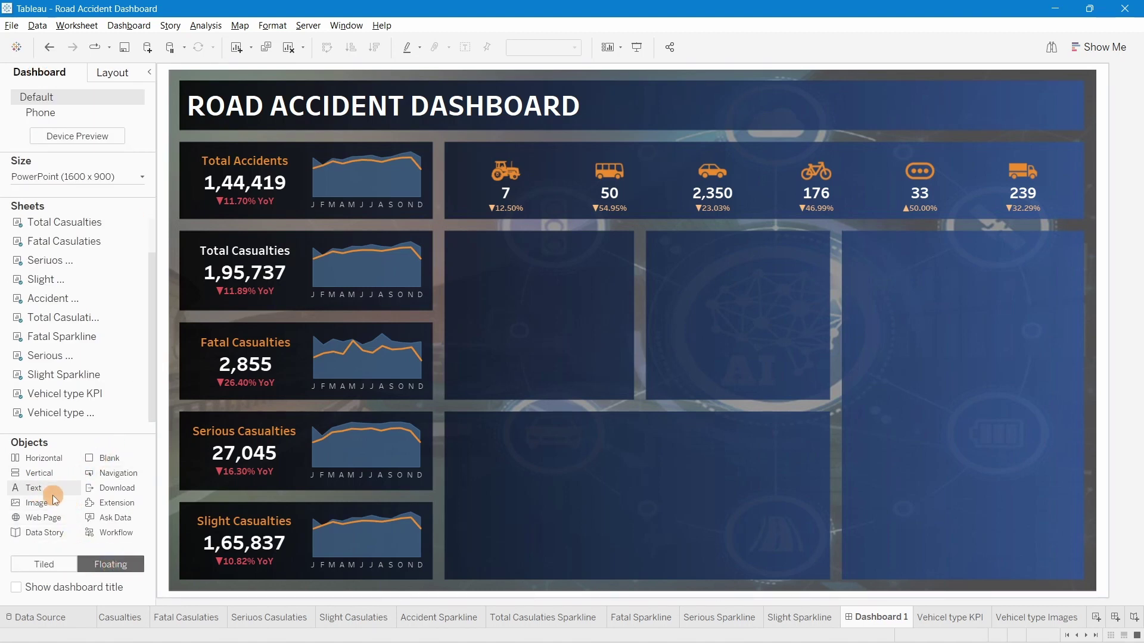
pyautogui.moveTo(71, 479); pyautogui.dragTo(449, 144)
pyautogui.click(502, 305)
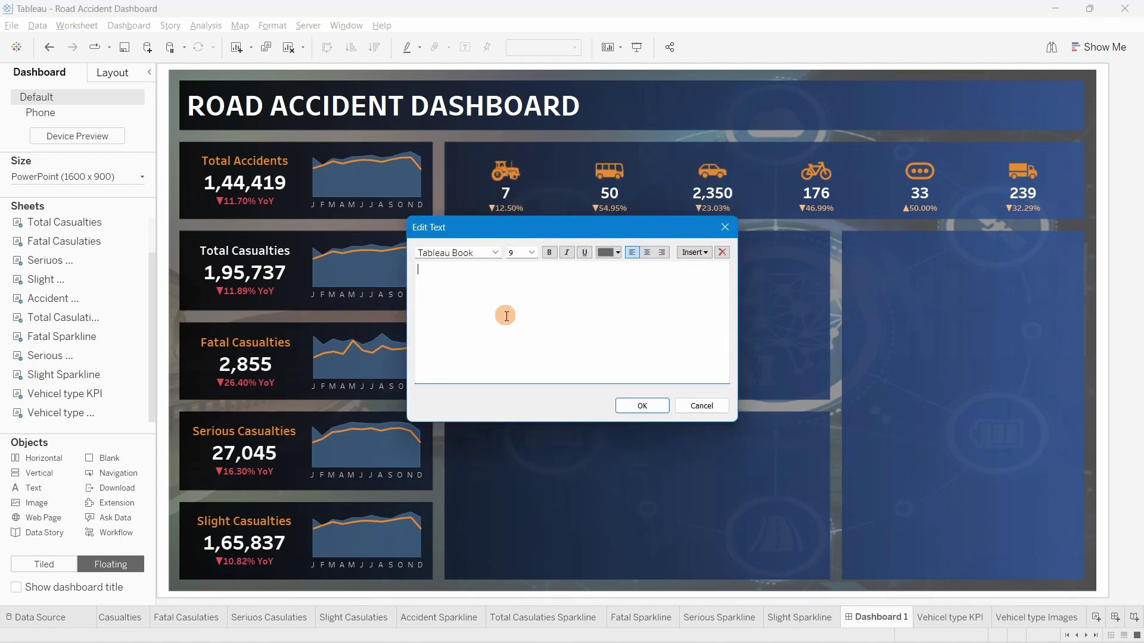
# Enter the Select Accident Severity parameter followed by "Casulaties by Vehicel Type" as the text object's content
pyautogui.click(698, 254)
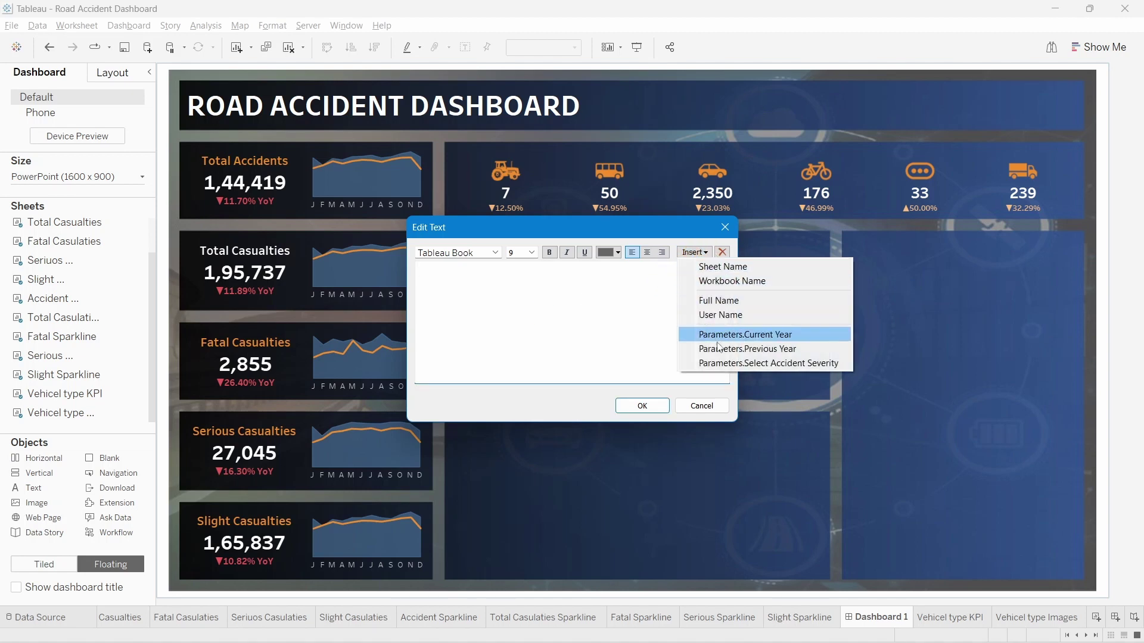
pyautogui.click(763, 364)
pyautogui.moveTo(543, 286); pyautogui.dragTo(520, 270)
pyautogui.click(592, 296)
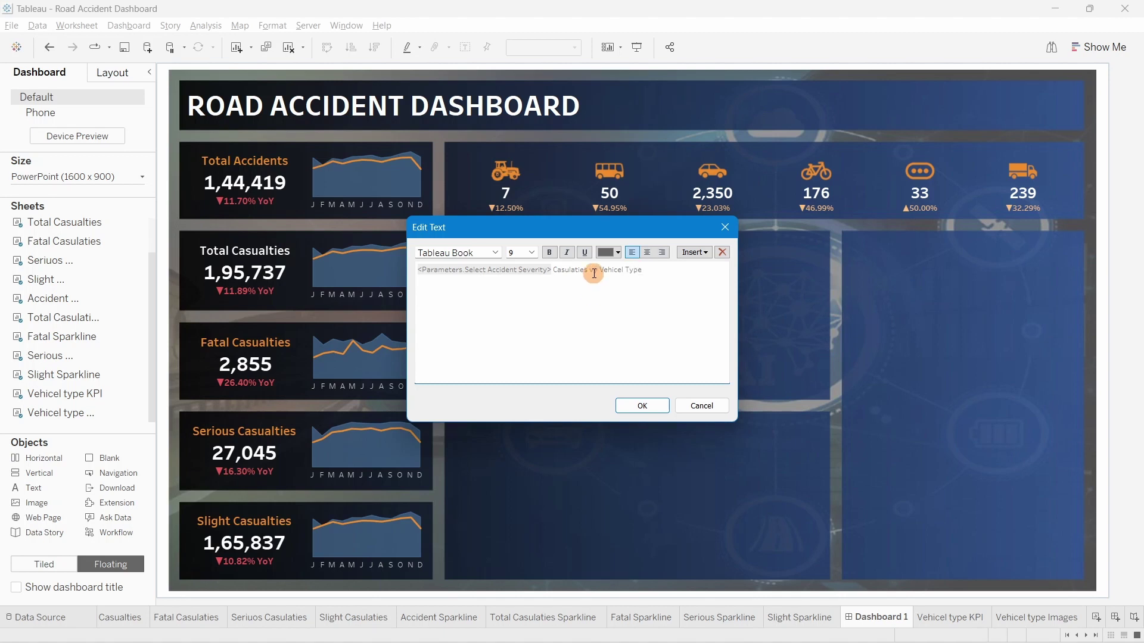
pyautogui.doubleClick(593, 271)
pyautogui.press('BackSpace')
pyautogui.write('by')
# Format the whole heading as Tableau Semibold, size 10, in light blue, and confirm the text
pyautogui.hotkey('ctrl', 'a')
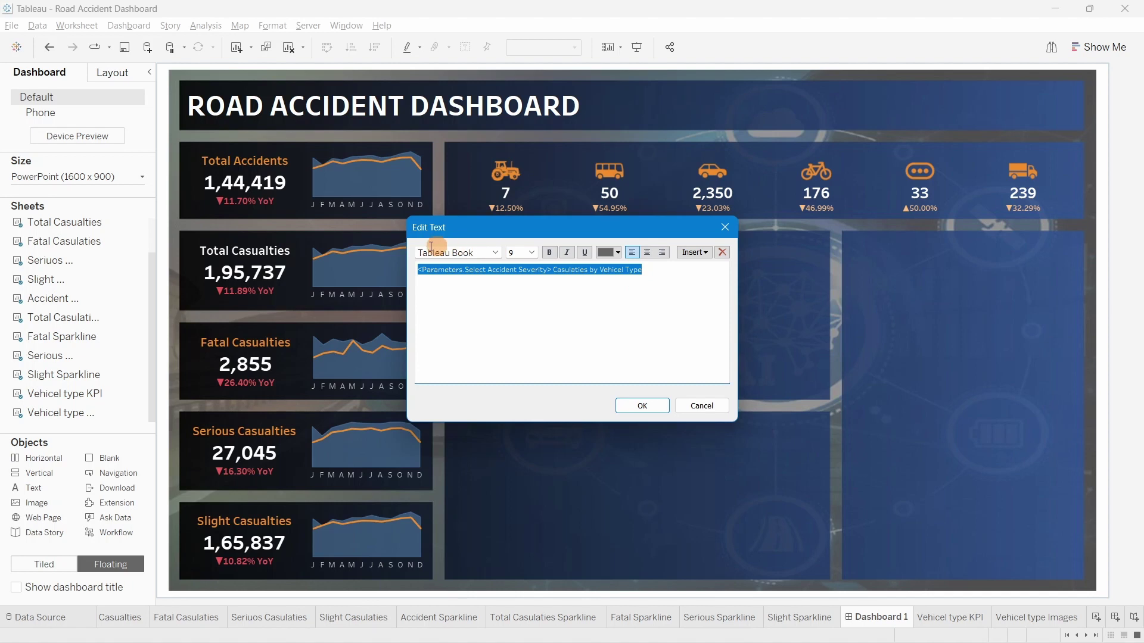
pyautogui.click(531, 252)
pyautogui.click(529, 281)
pyautogui.click(495, 252)
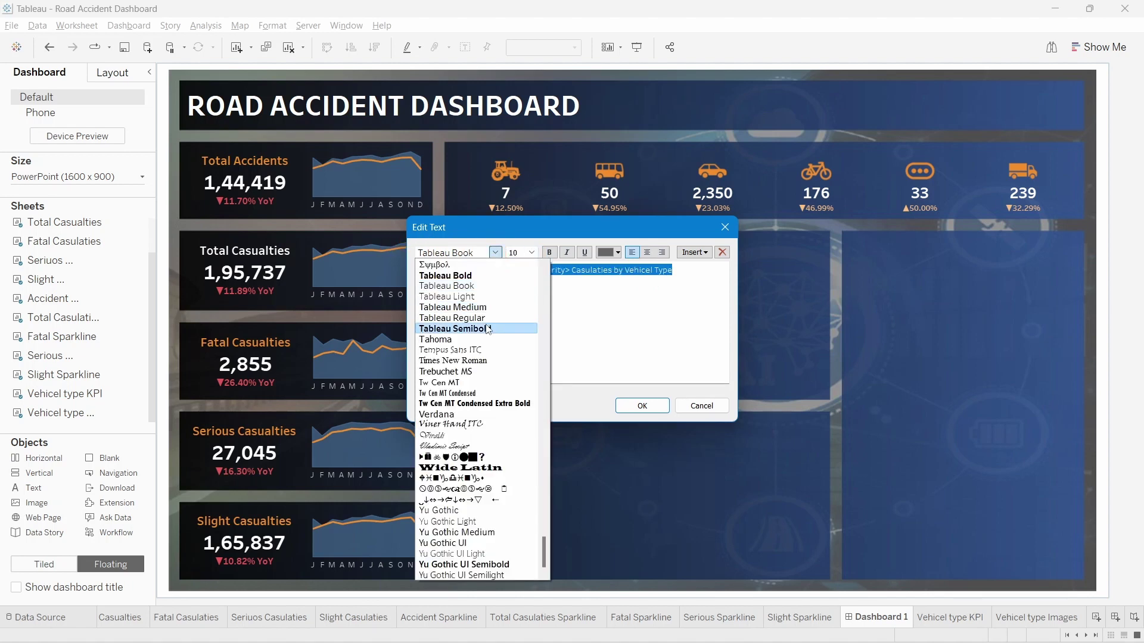
pyautogui.click(471, 328)
pyautogui.click(617, 253)
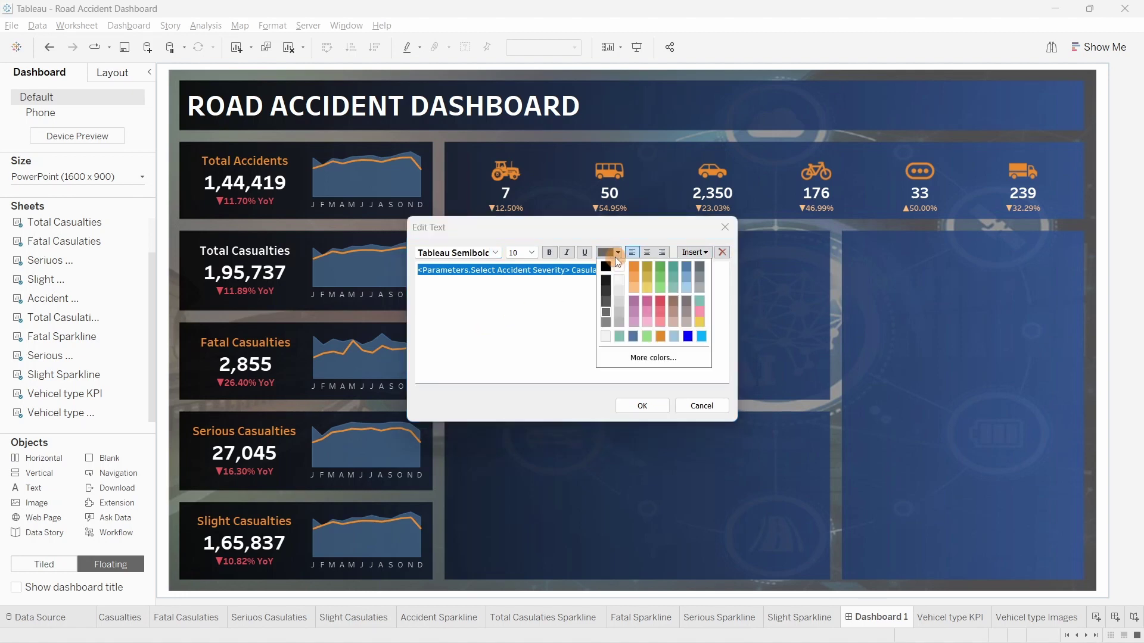
pyautogui.click(686, 288)
pyautogui.click(655, 407)
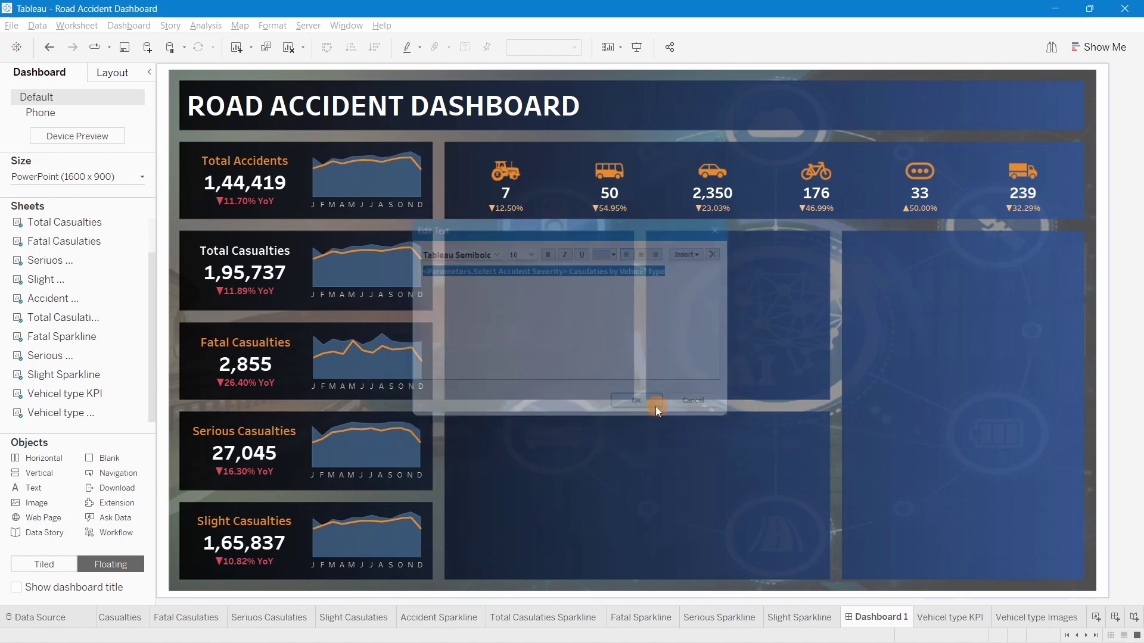
pyautogui.click(578, 153)
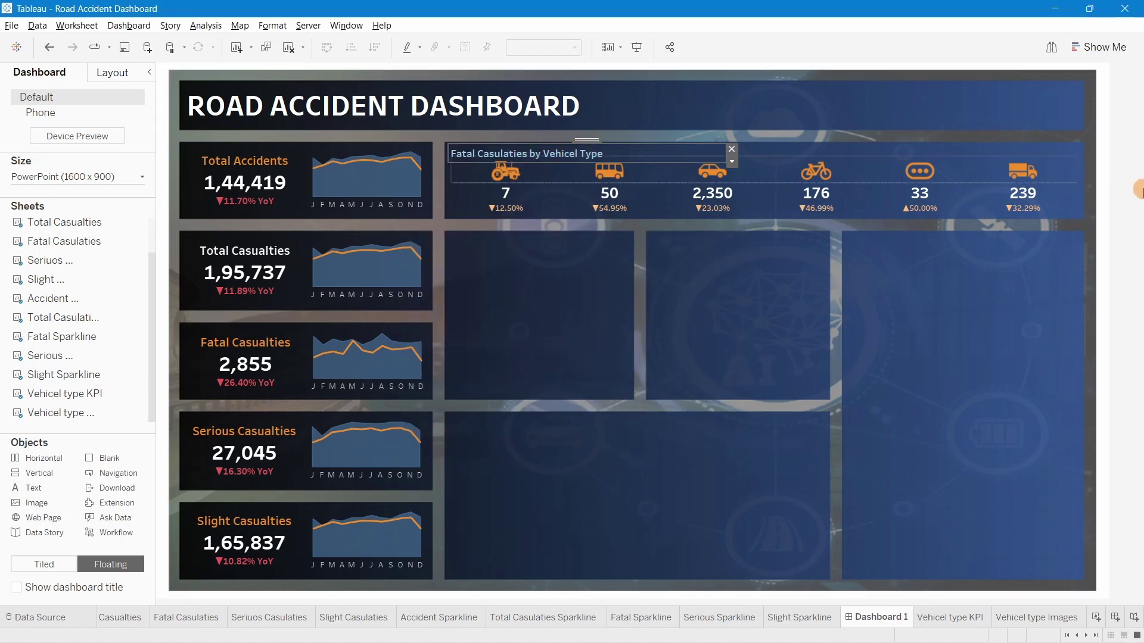
pyautogui.click(493, 153)
pyautogui.click(545, 162)
pyautogui.click(1139, 173)
# Show the Select Accident Severity parameter control from the vehicle type images sheet on the dashboard
pyautogui.click(1087, 182)
pyautogui.click(1063, 167)
pyautogui.click(1139, 217)
pyautogui.click(1087, 211)
pyautogui.click(1085, 210)
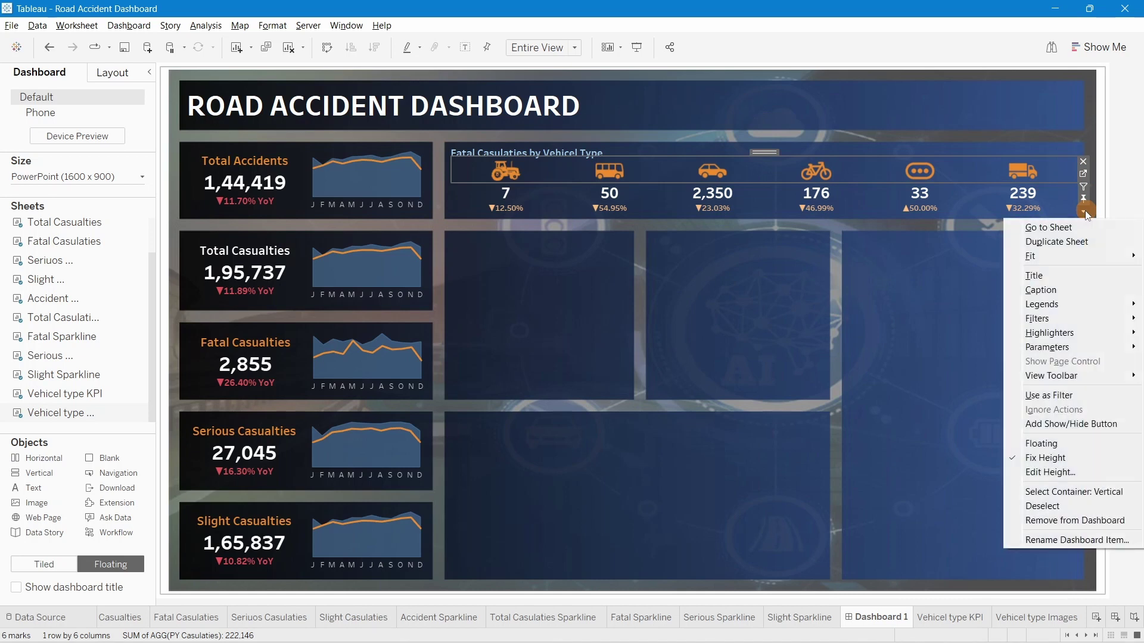
pyautogui.moveTo(1055, 322)
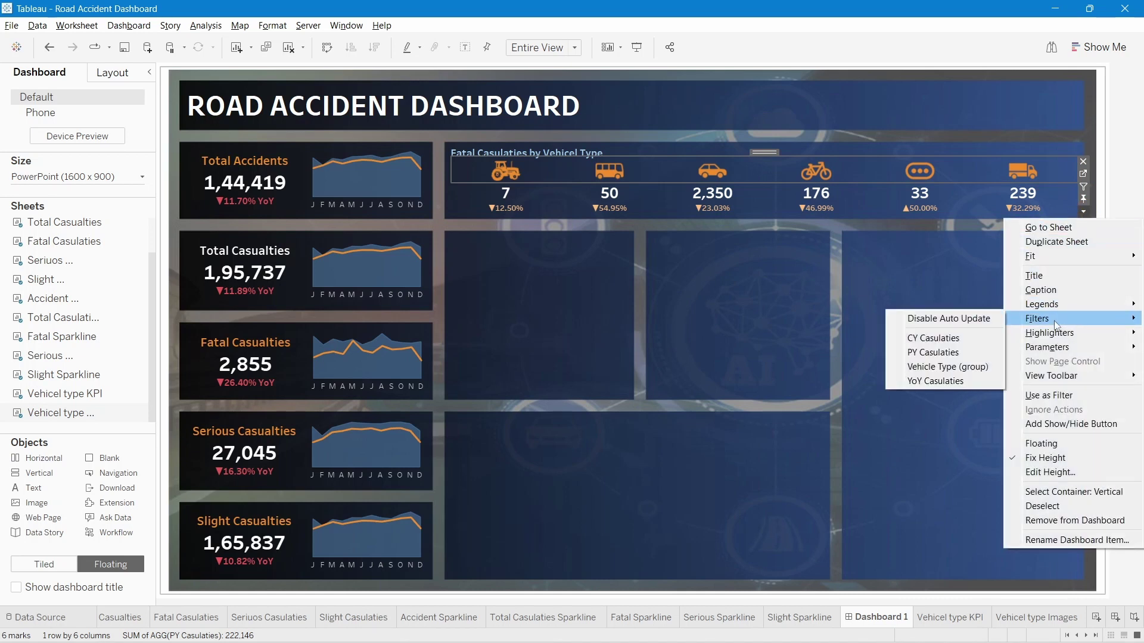
pyautogui.moveTo(1049, 351)
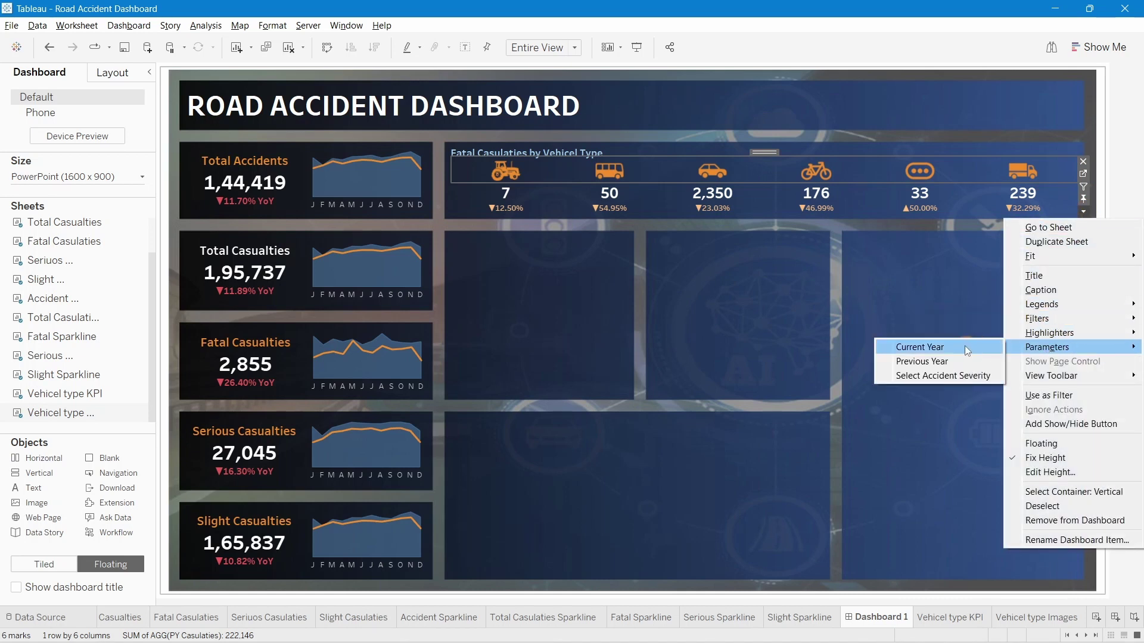
pyautogui.click(948, 374)
# Make the Select Accident Severity control floating and fit it into the right end of the title banner
pyautogui.click(1066, 120)
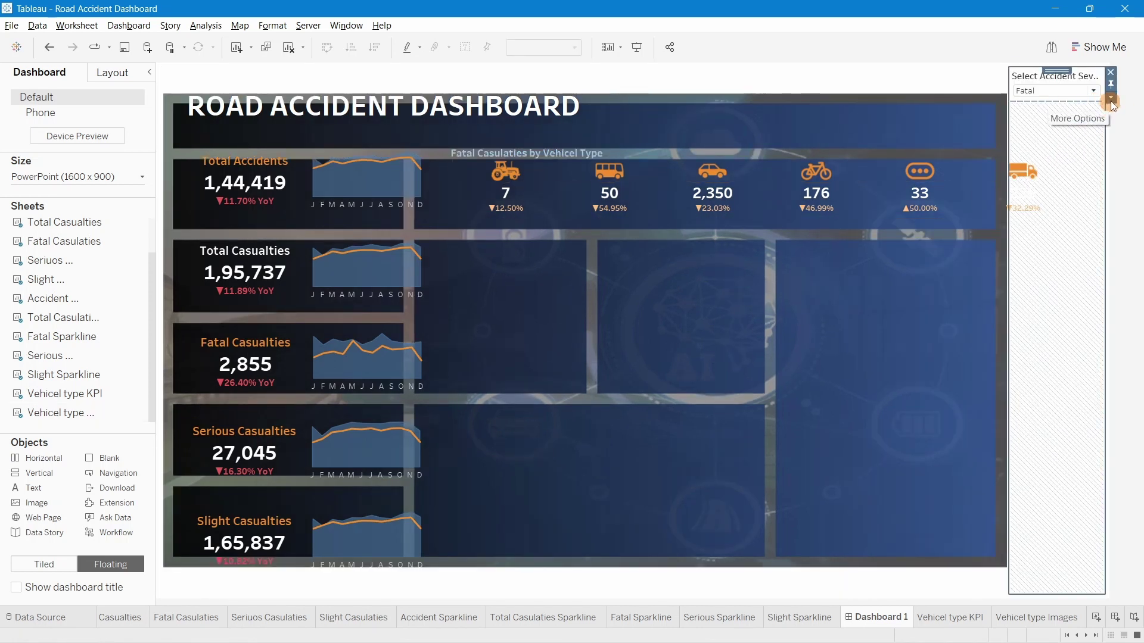
pyautogui.click(1111, 99)
pyautogui.click(1037, 162)
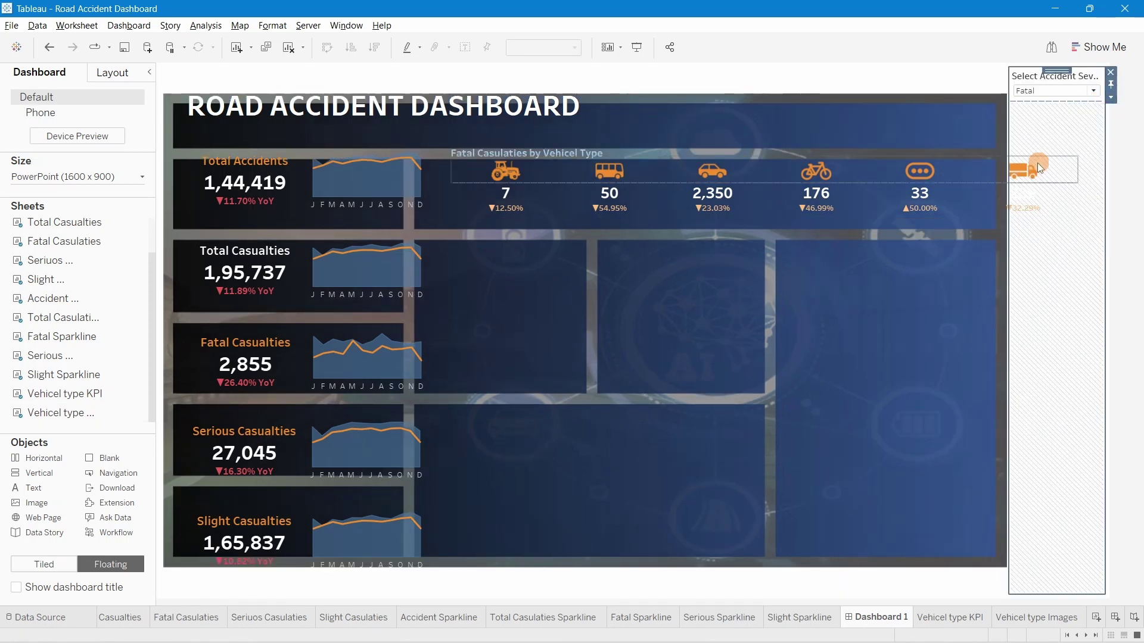
pyautogui.moveTo(1046, 78); pyautogui.dragTo(989, 80)
pyautogui.moveTo(990, 261); pyautogui.dragTo(983, 80)
# Test the Select Accident Severity control with Serious, Slight and All, and return it to Fatal
pyautogui.click(984, 106)
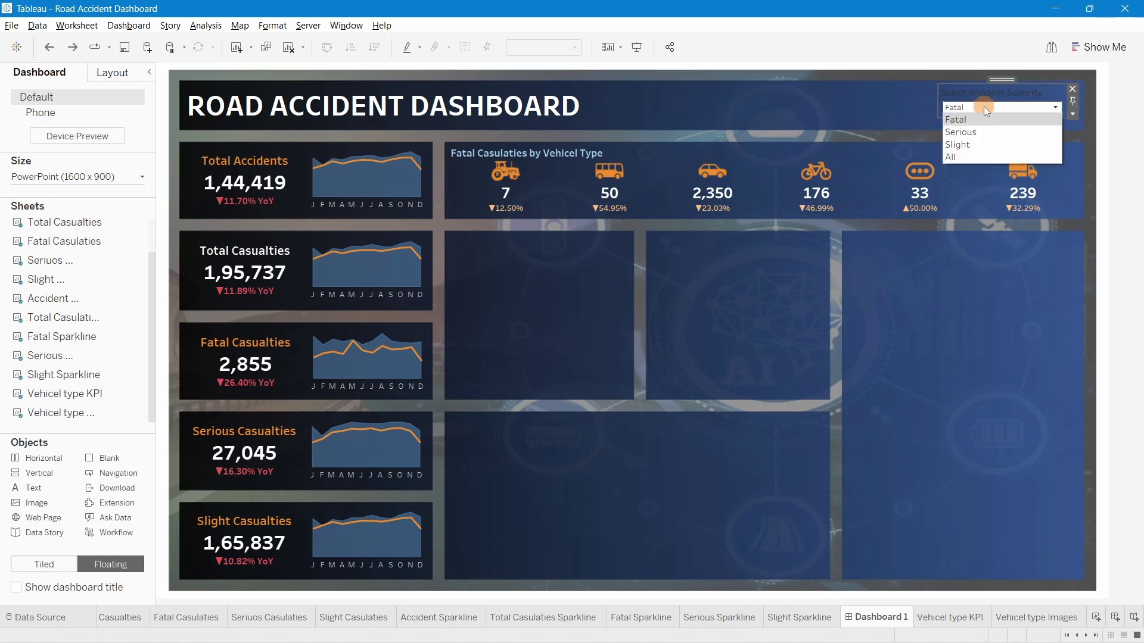
pyautogui.click(968, 134)
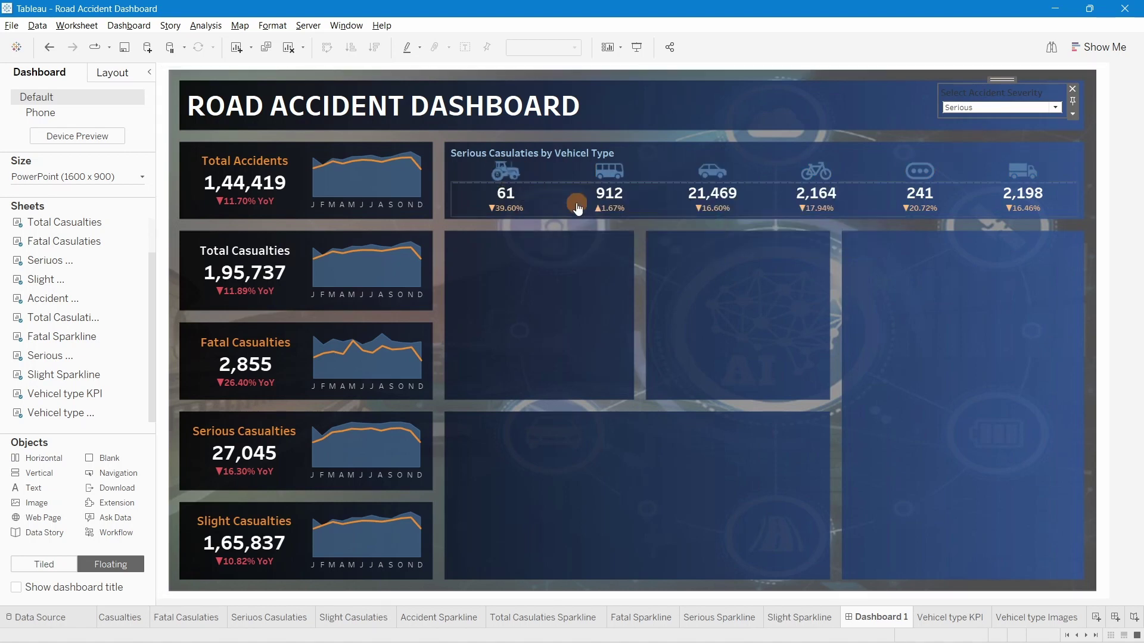
pyautogui.click(971, 106)
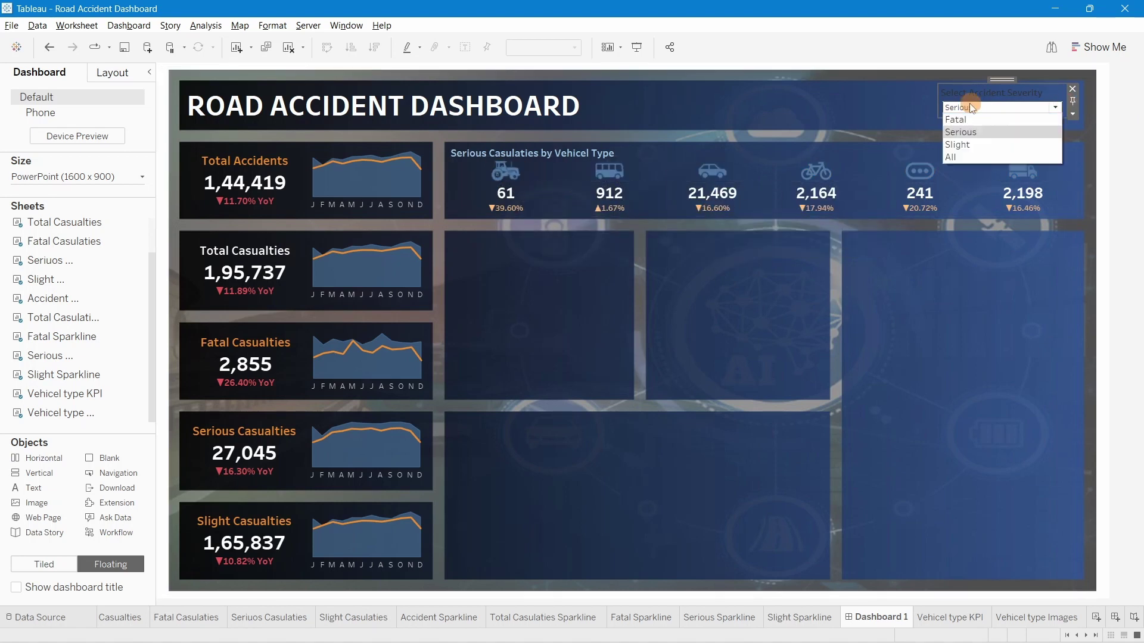
pyautogui.click(957, 145)
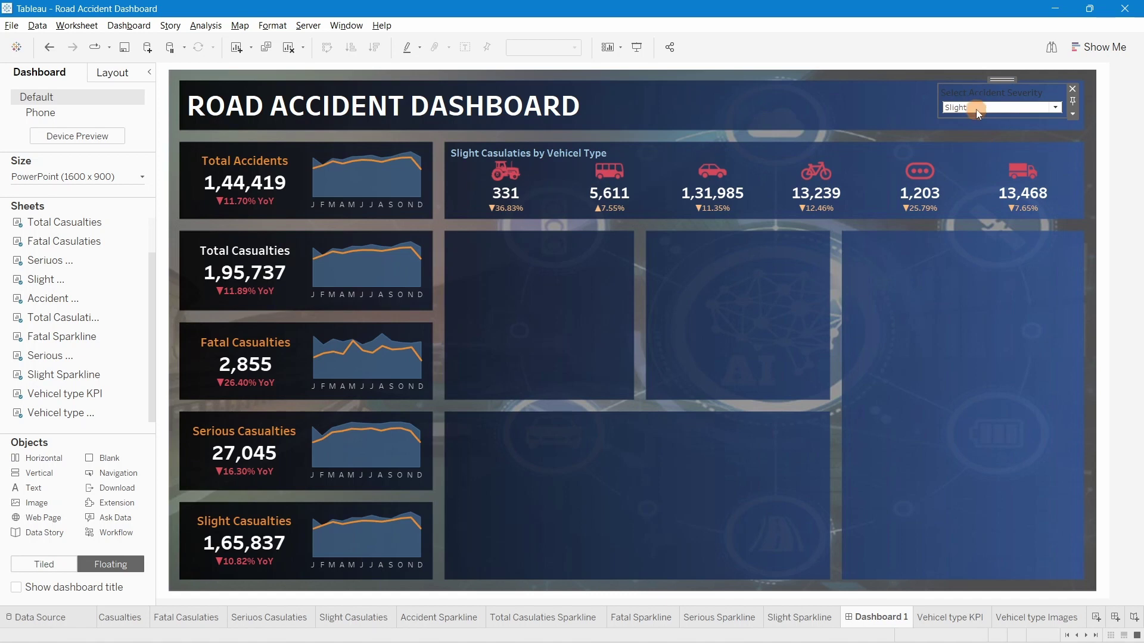
pyautogui.click(976, 109)
pyautogui.click(966, 156)
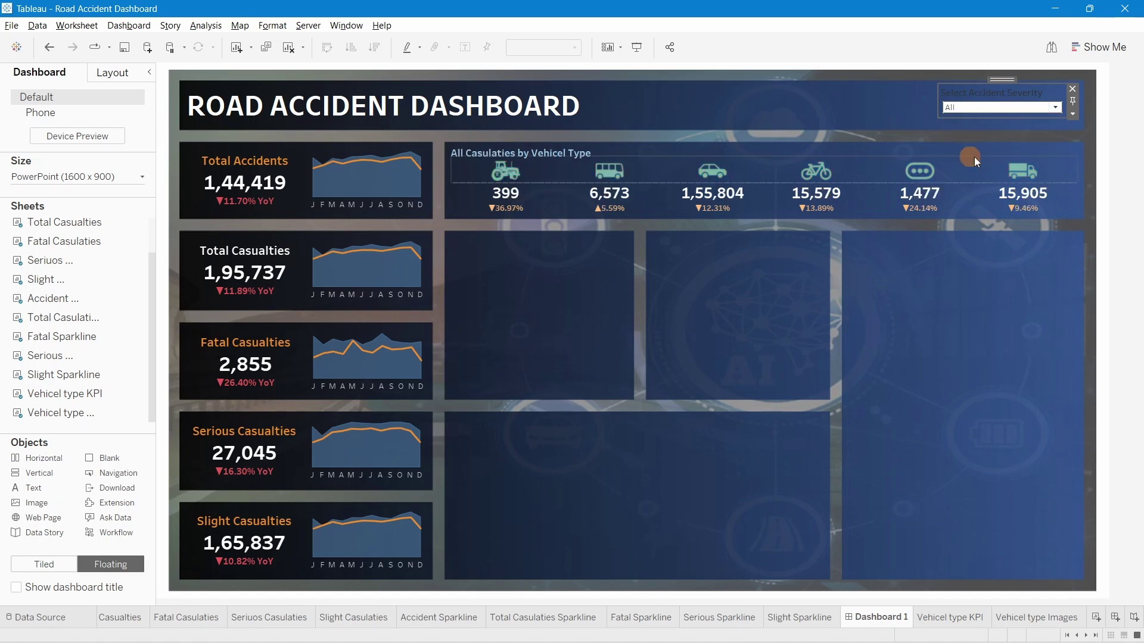
pyautogui.click(973, 115)
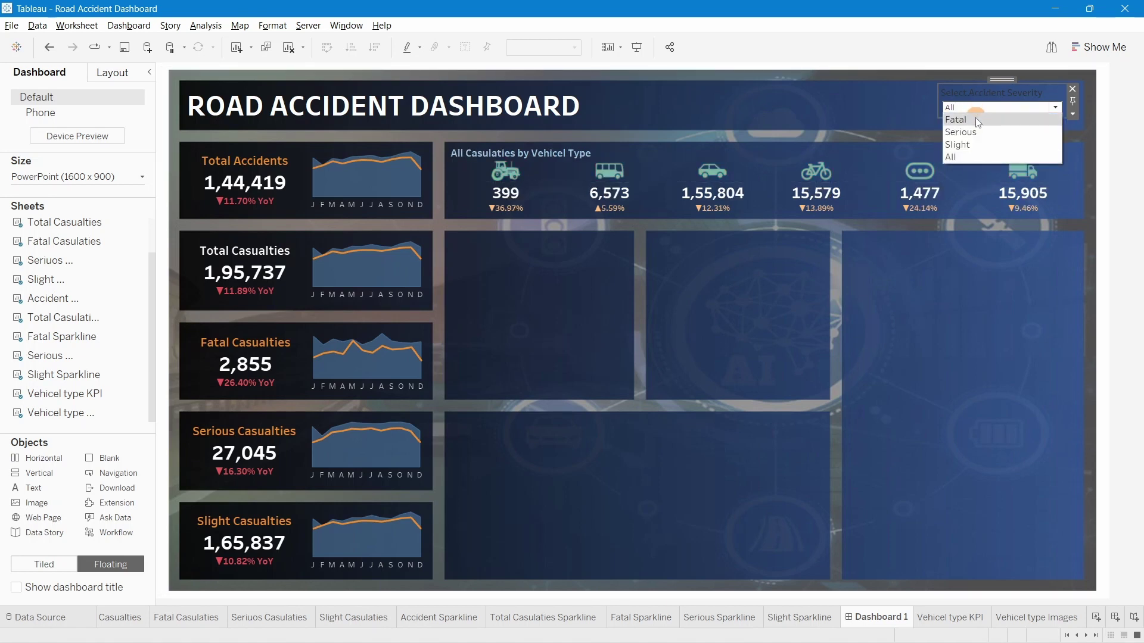
pyautogui.click(975, 118)
pyautogui.click(1138, 158)
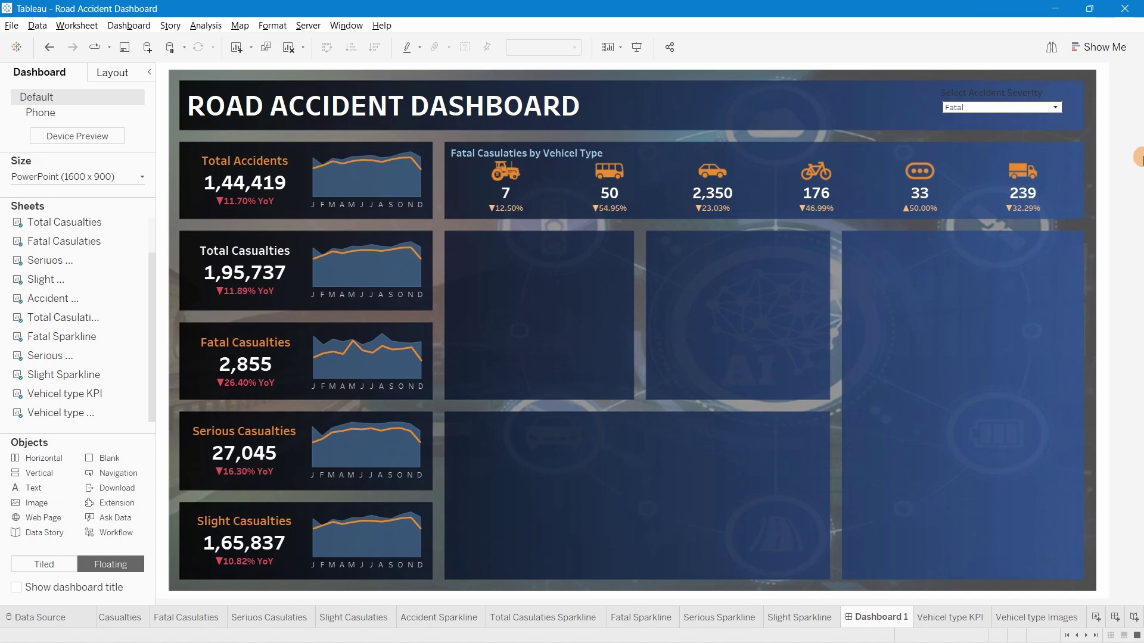
# Add a new worksheet, and check the finished Accident Dashboard in the other Tableau window for reference
pyautogui.moveTo(919, 179)
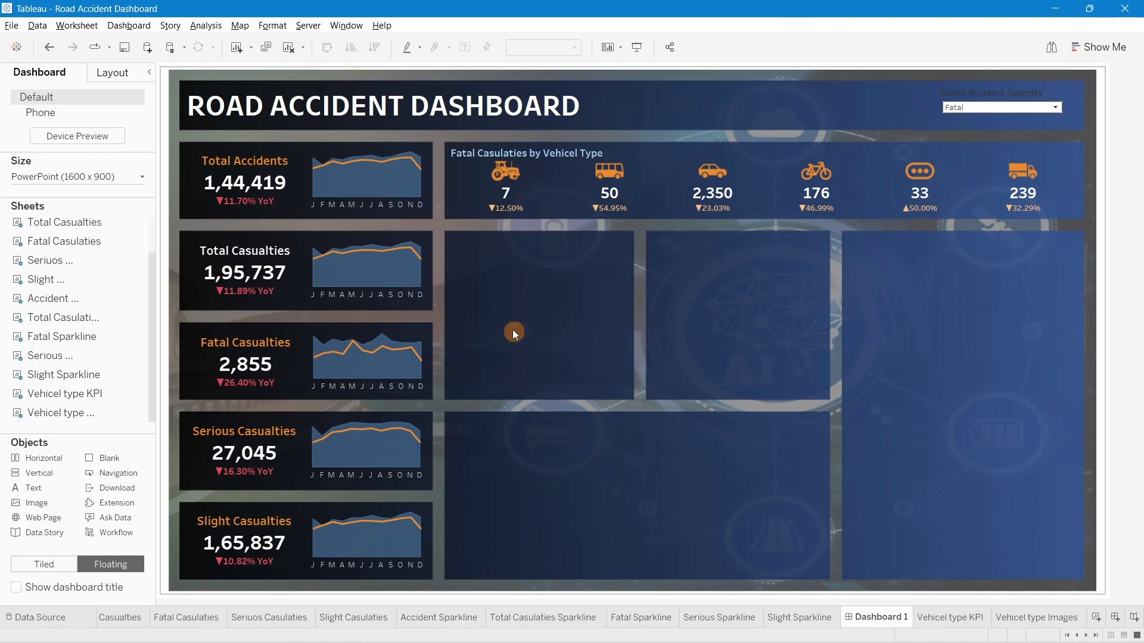
pyautogui.click(1096, 618)
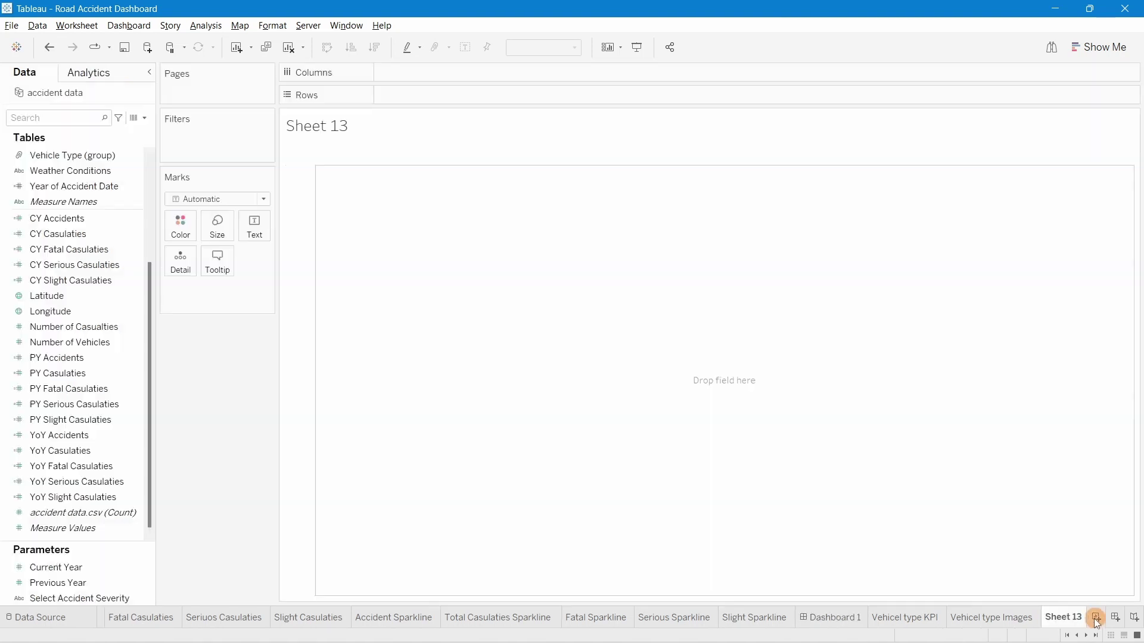
pyautogui.moveTo(630, 640)
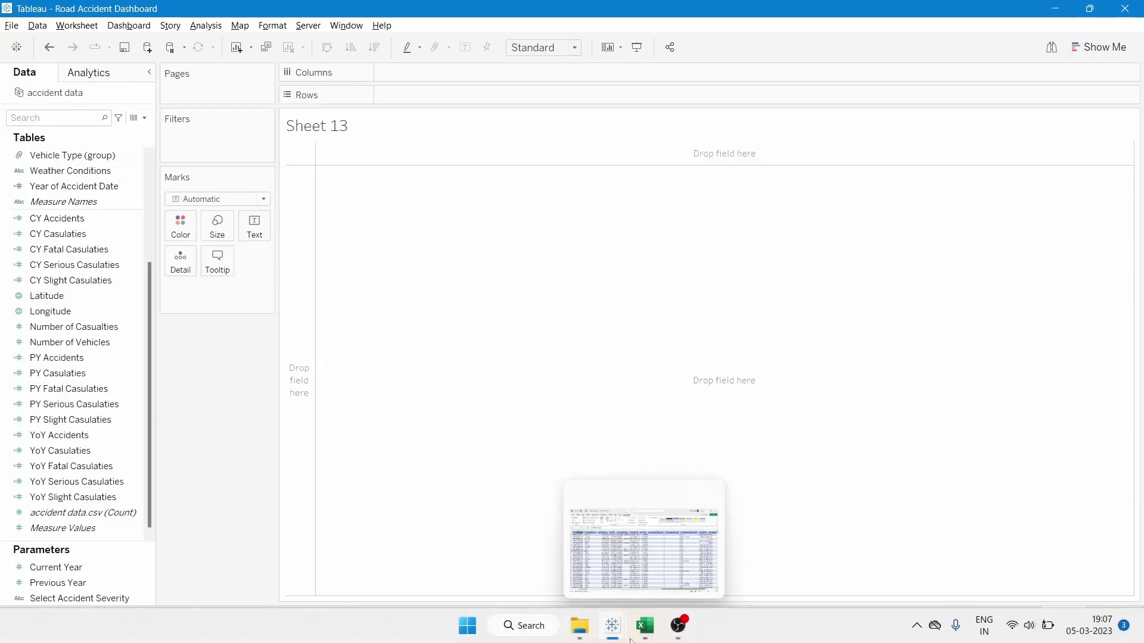
pyautogui.click(564, 562)
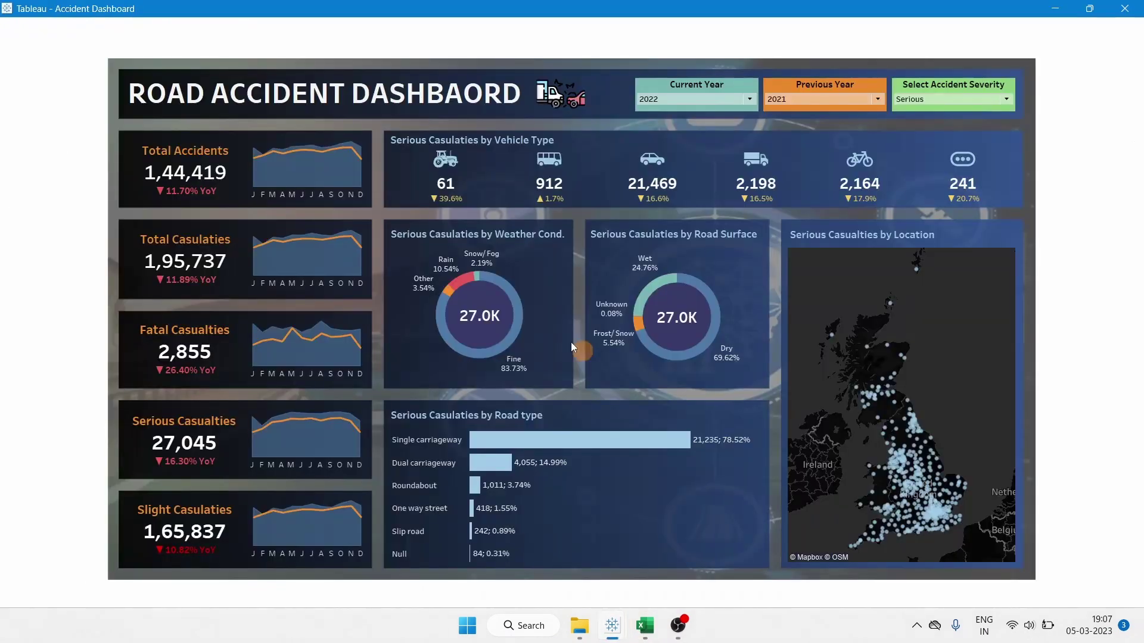
pyautogui.hotkey('alt', 'Tab')
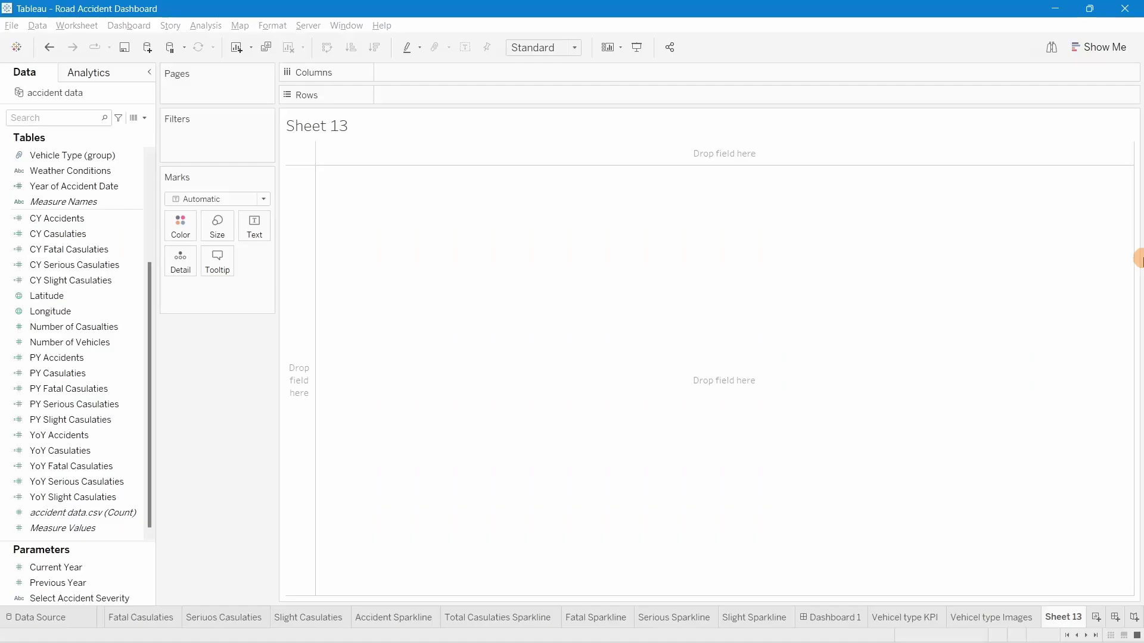
# Rename the new worksheet as Weather Cond
pyautogui.doubleClick(1064, 622)
pyautogui.write('Weather C')
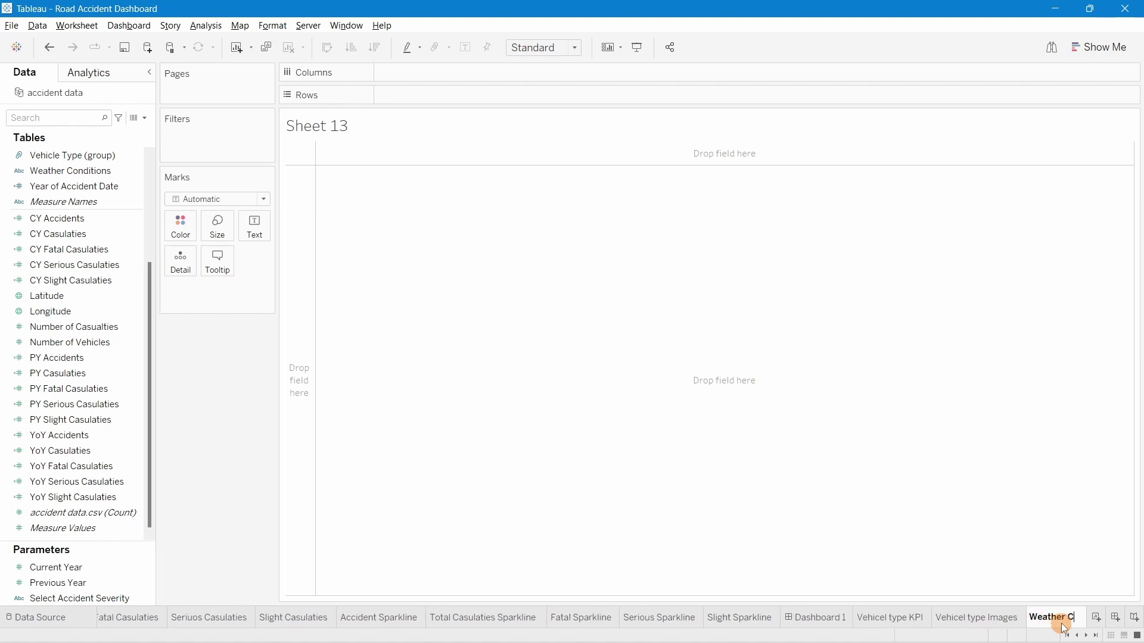
pyautogui.write('ond.')
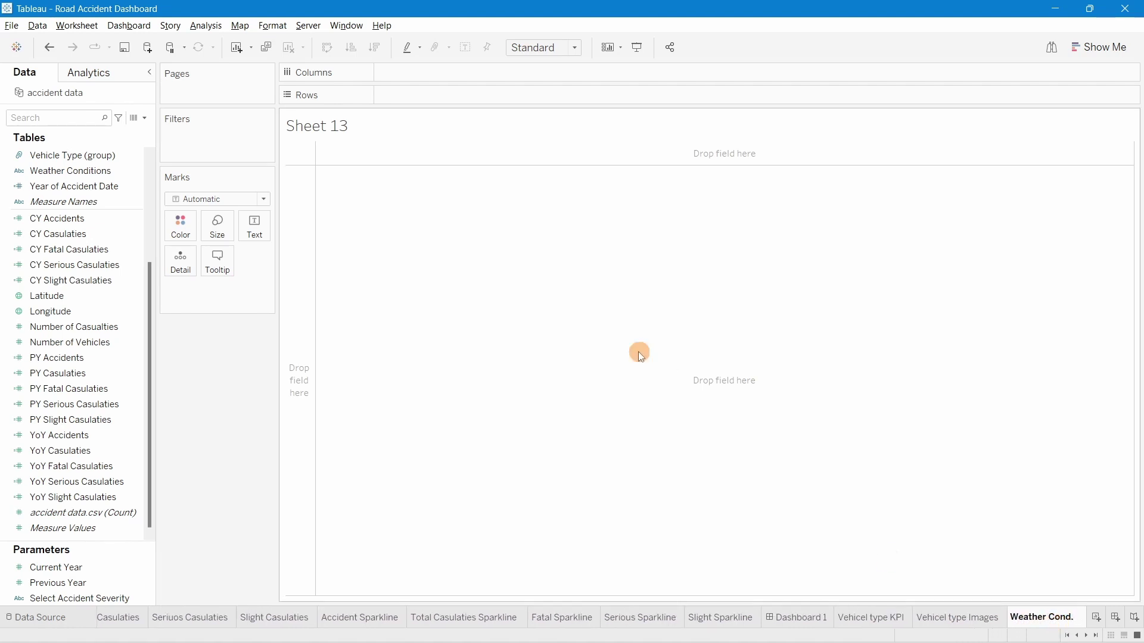
pyautogui.click(638, 351)
# Add Weather Conditions to the rows and widen its header column so the full category names fit
pyautogui.scroll(3, 38, 404)
pyautogui.click(38, 404)
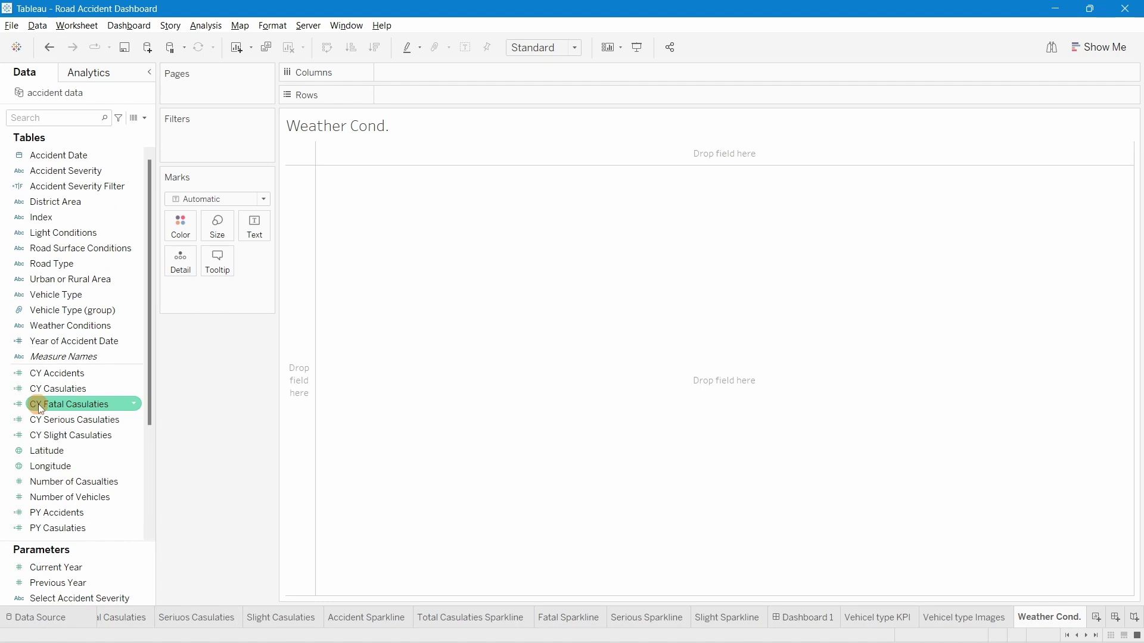
pyautogui.click(63, 326)
pyautogui.moveTo(69, 330); pyautogui.dragTo(466, 94)
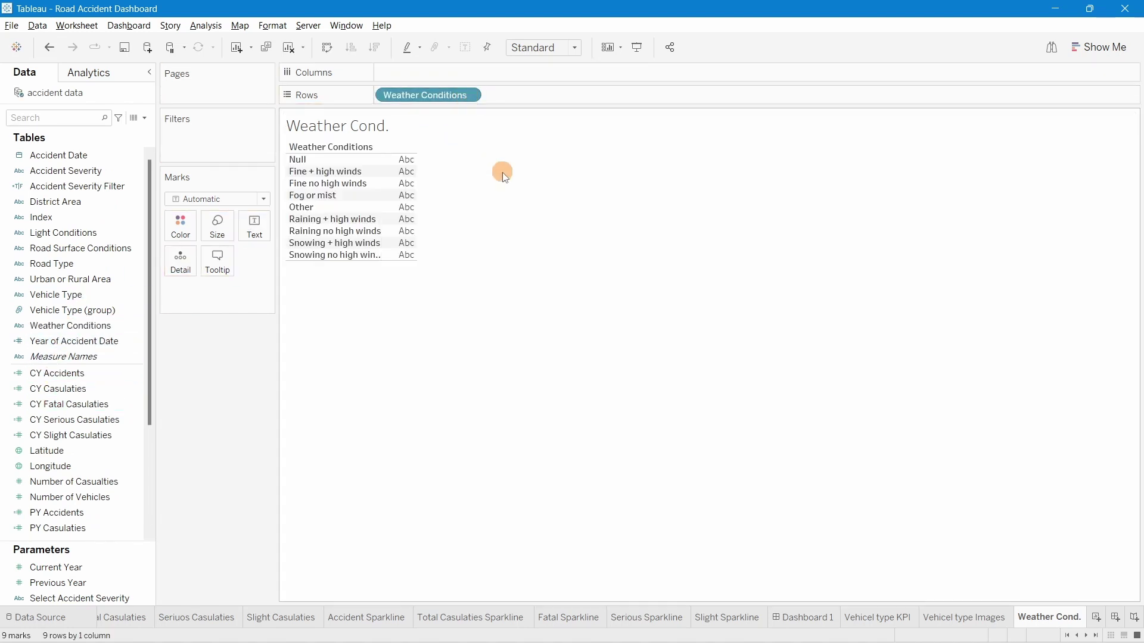
pyautogui.moveTo(419, 205); pyautogui.dragTo(480, 204)
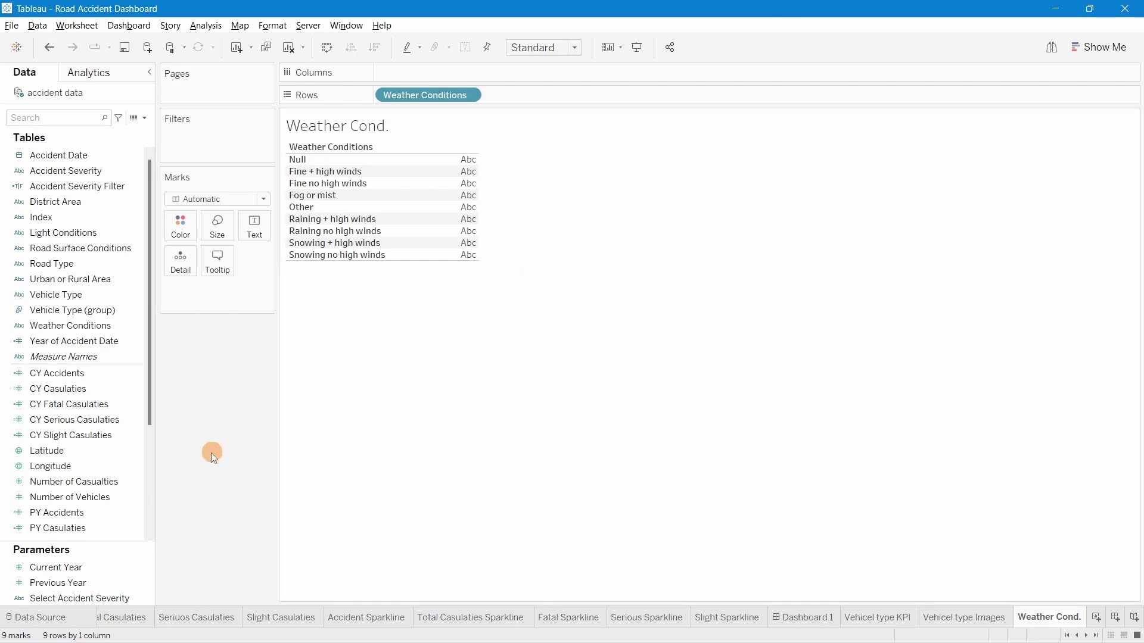
pyautogui.click(124, 311)
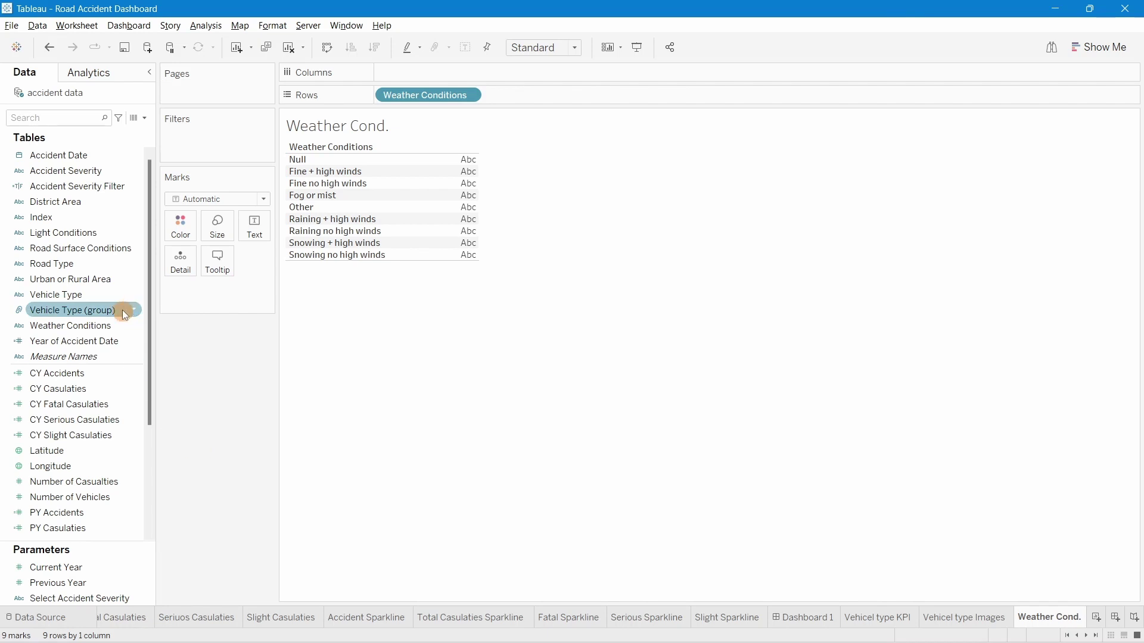
# Start a group field from Weather Conditions, and group Fine + high winds with Fine no high winds under the name Fine
pyautogui.click(78, 327)
pyautogui.rightClick(78, 331)
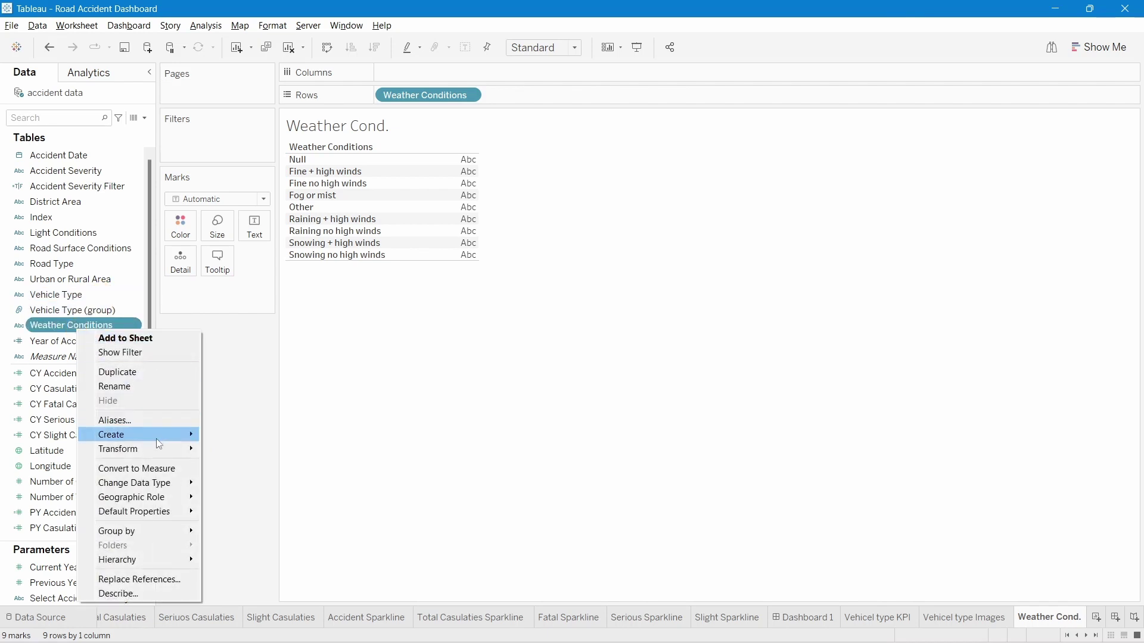
pyautogui.moveTo(156, 436)
pyautogui.click(250, 450)
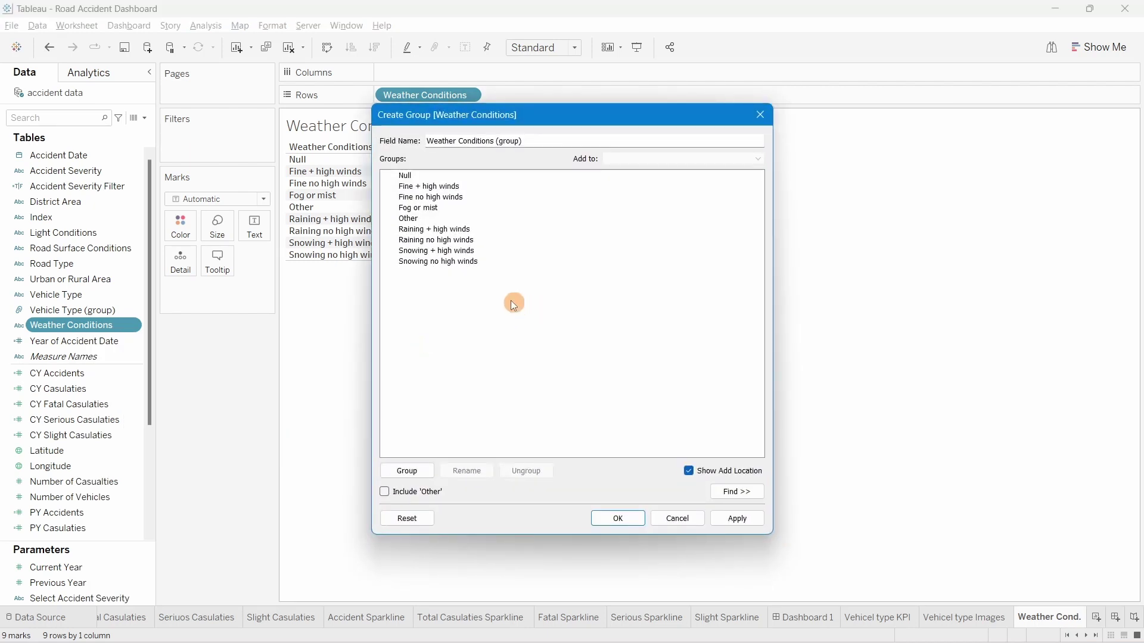
pyautogui.click(433, 187)
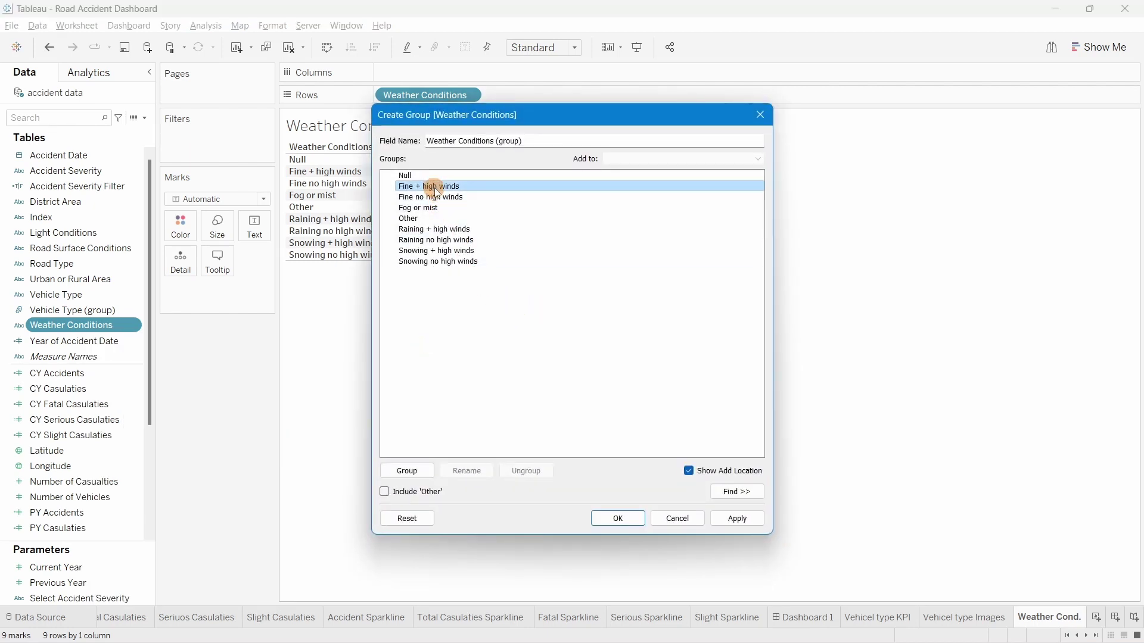
pyautogui.click(424, 194)
pyautogui.moveTo(429, 193); pyautogui.dragTo(442, 201)
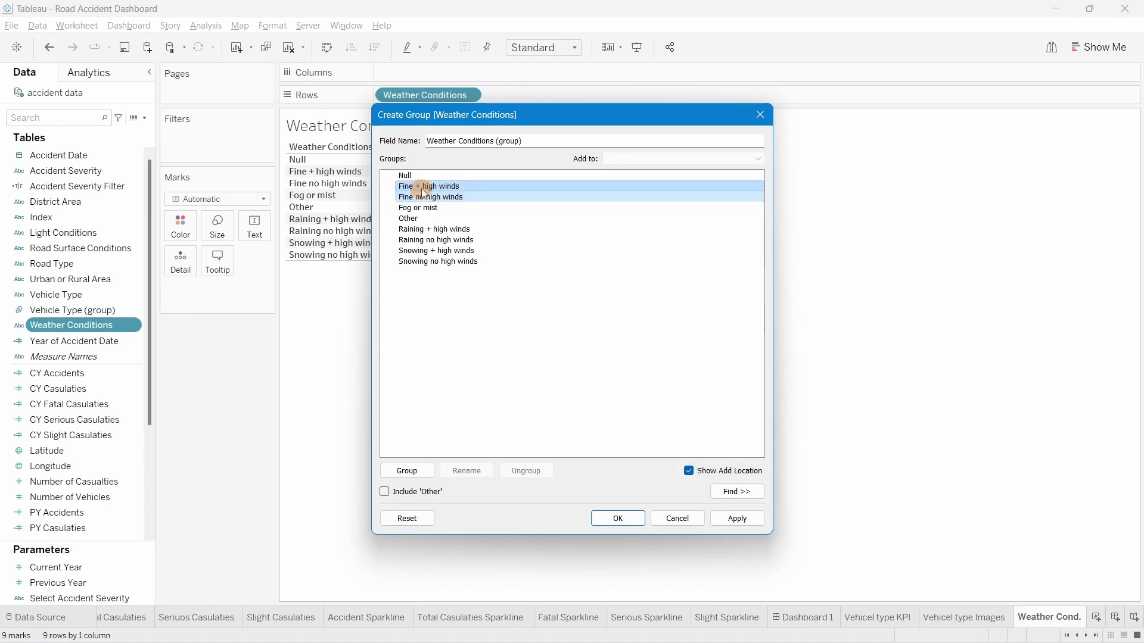
pyautogui.click(420, 468)
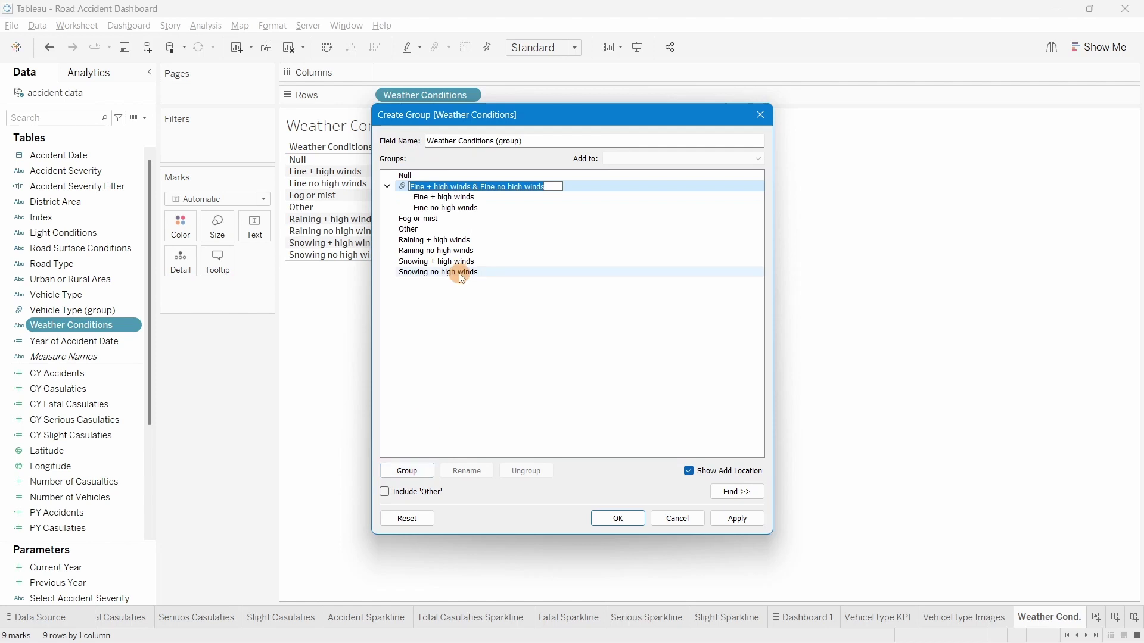
pyautogui.write('Fine')
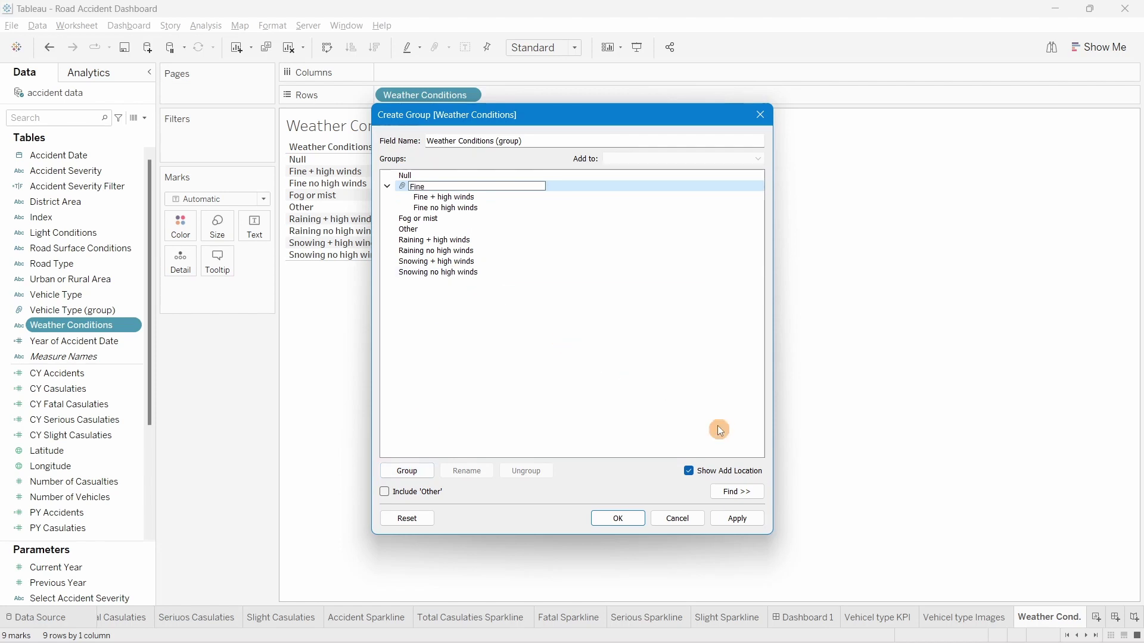
pyautogui.click(695, 349)
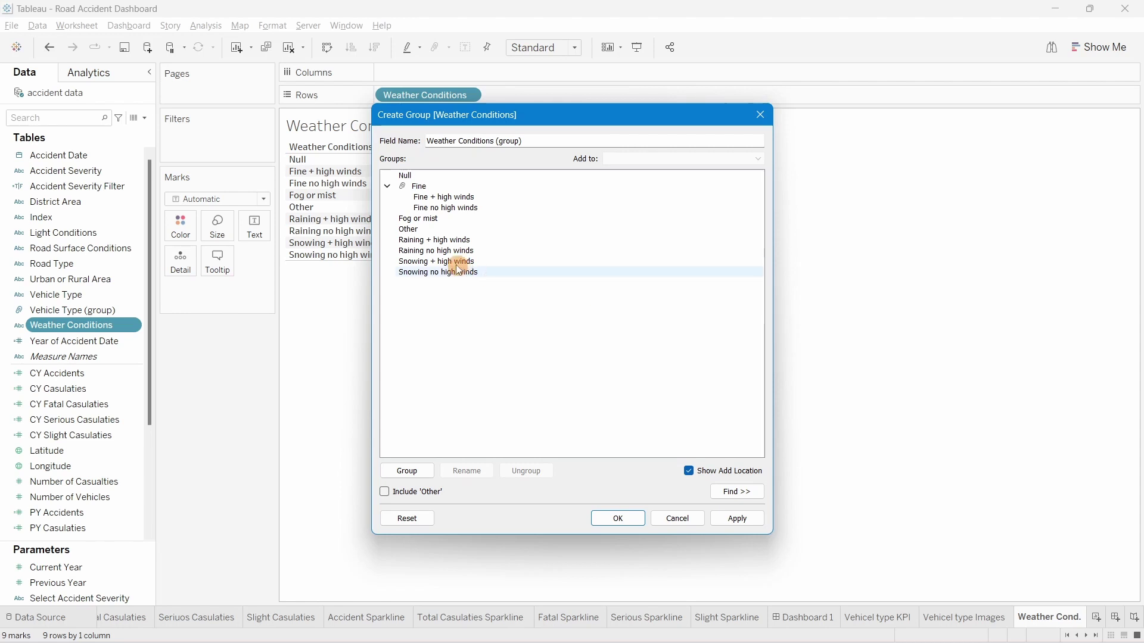
# Group Raining + high winds with Raining no high winds under the name Rain
pyautogui.click(430, 239)
pyautogui.keyDown('ctrl'); pyautogui.click(436, 250); pyautogui.keyUp('ctrl')
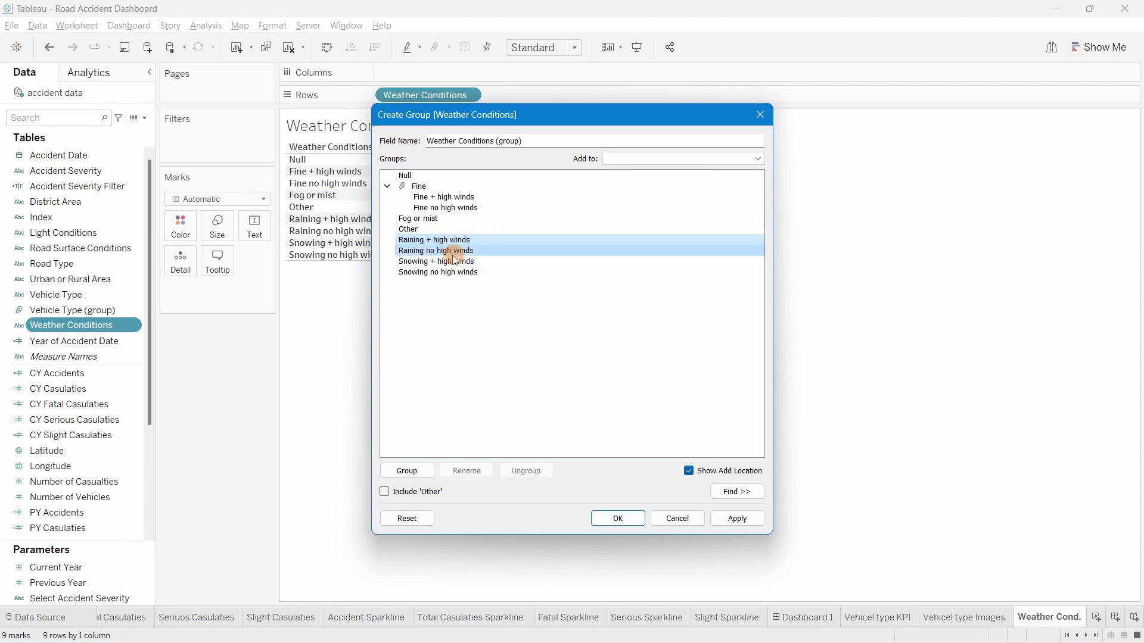
pyautogui.click(428, 469)
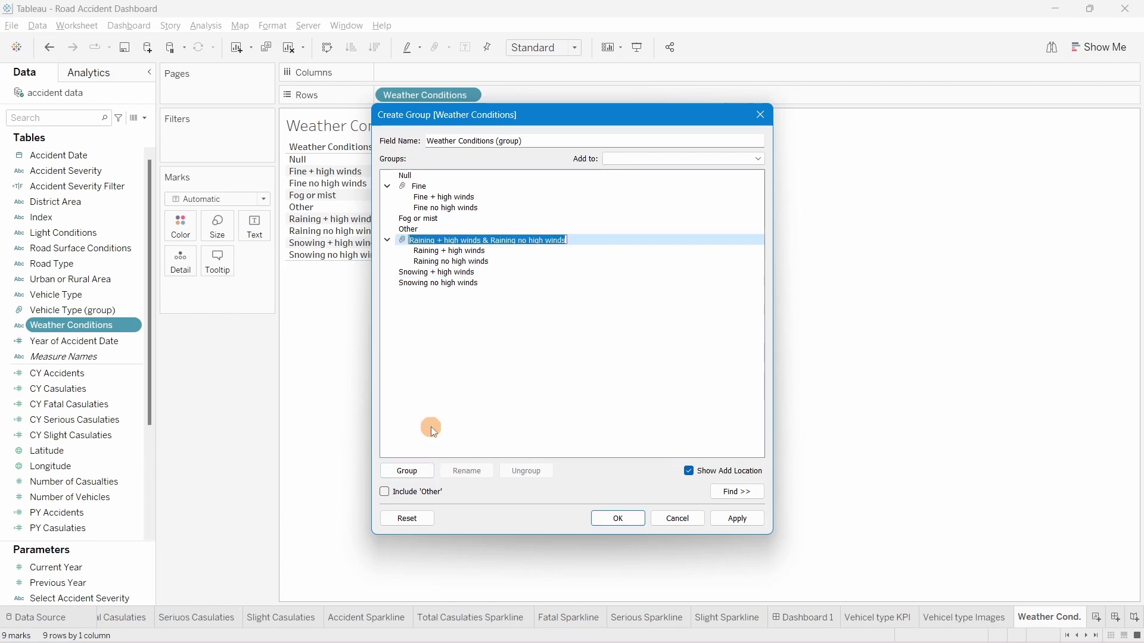
pyautogui.write('Rain')
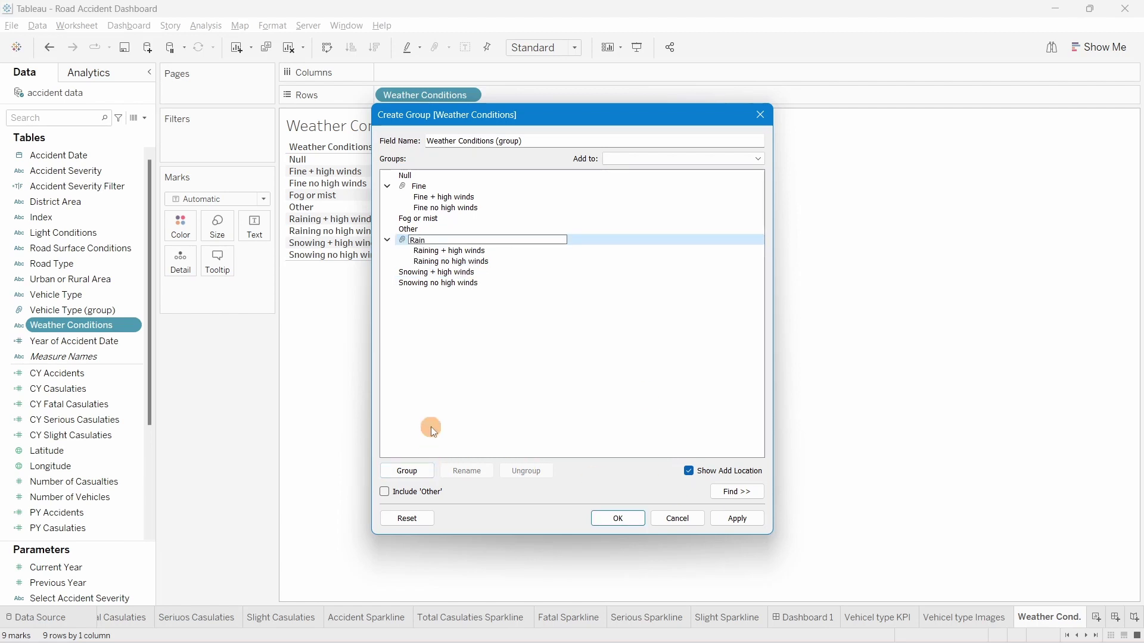
pyautogui.press('Return')
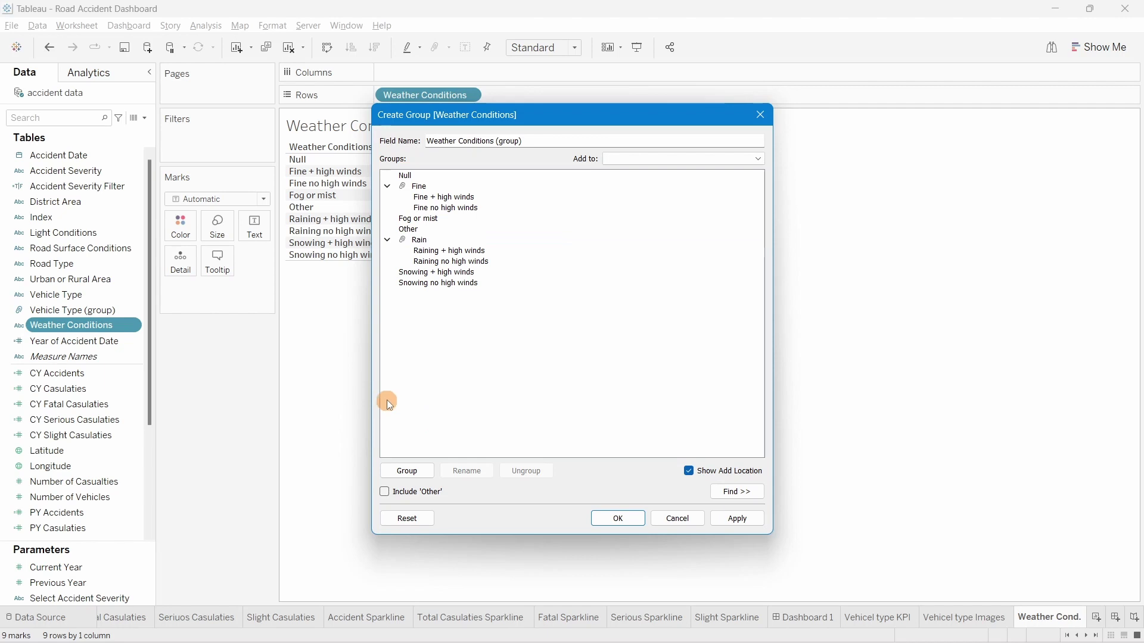
# Group Snowing + high winds, Snowing no high winds and Fog or mist under the name Snow/ Fog
pyautogui.click(420, 274)
pyautogui.keyDown('ctrl'); pyautogui.click(455, 284); pyautogui.keyUp('ctrl')
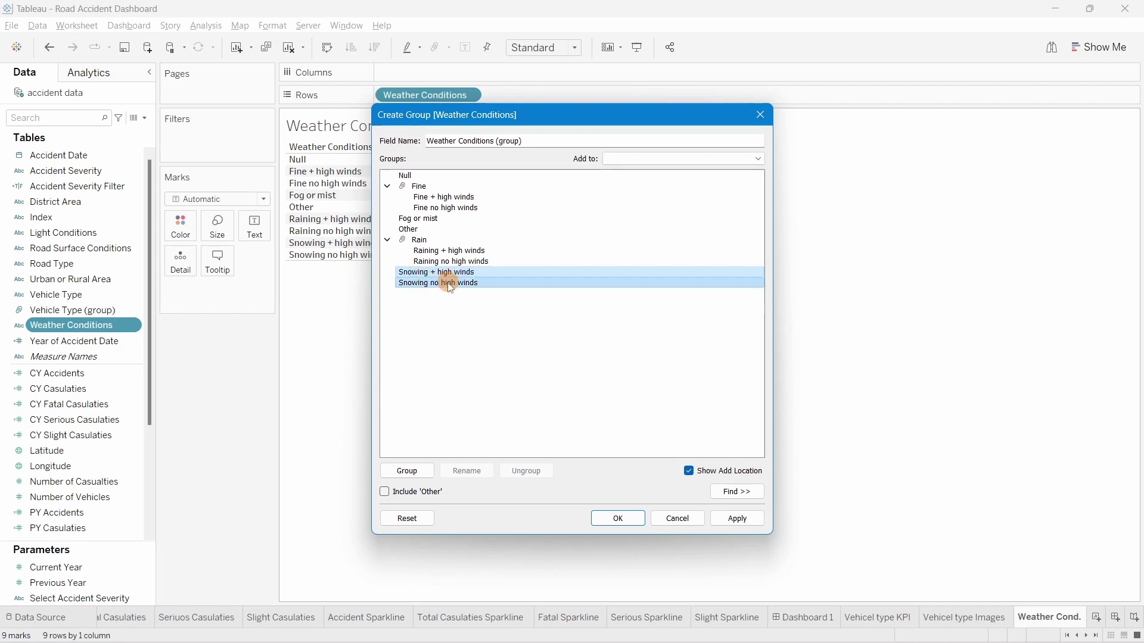
pyautogui.keyDown('ctrl'); pyautogui.click(428, 219); pyautogui.keyUp('ctrl')
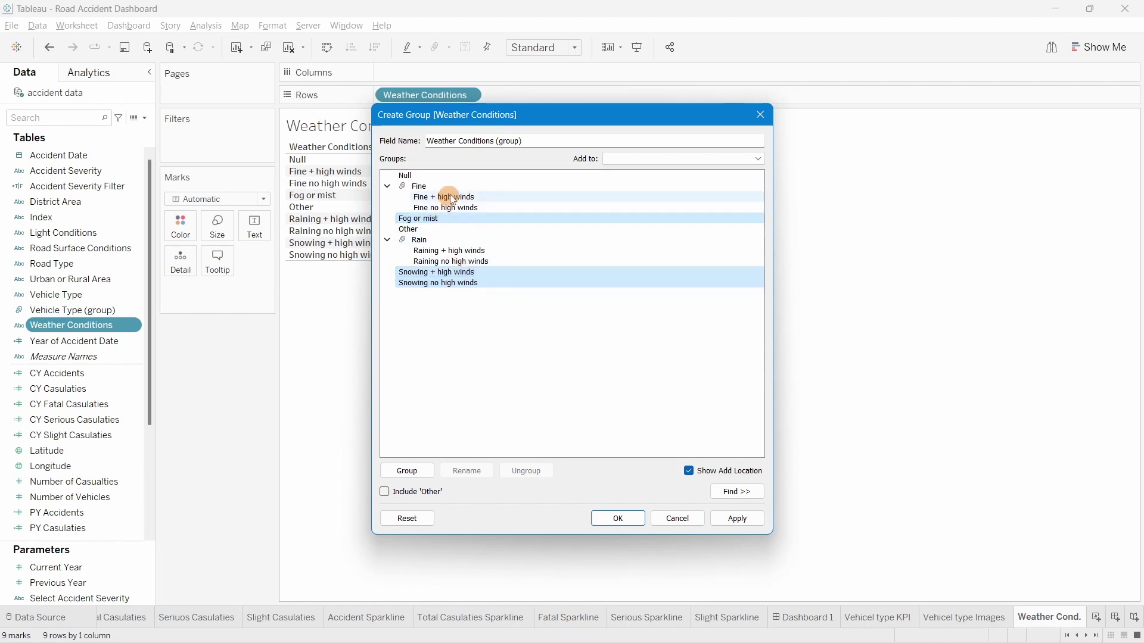
pyautogui.click(402, 474)
pyautogui.write('S')
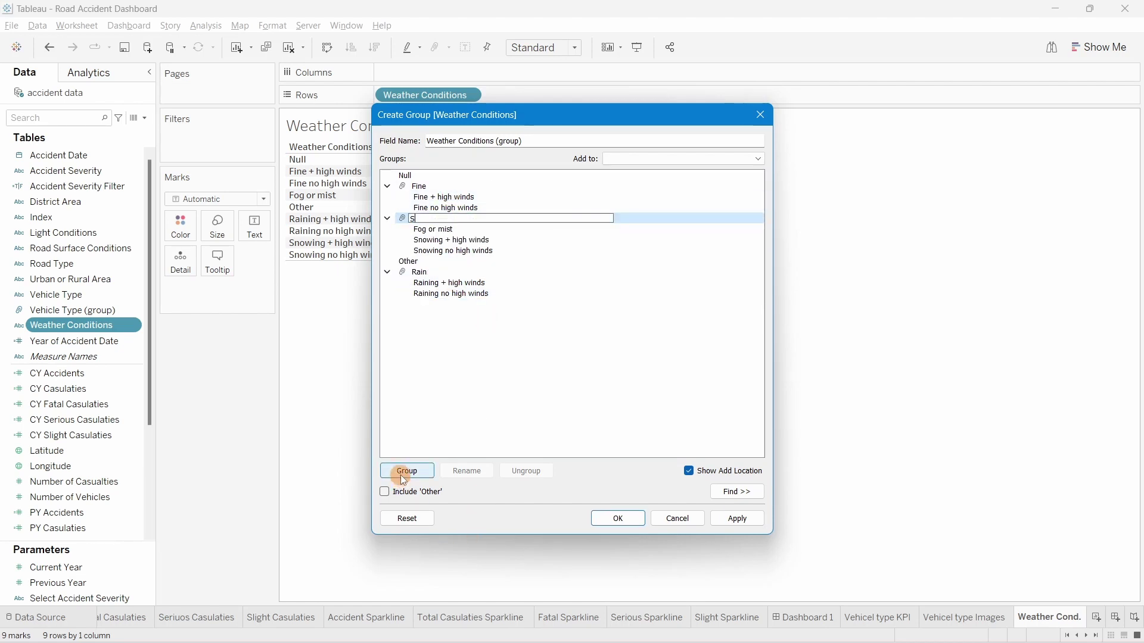
pyautogui.write('naow/ Fog')
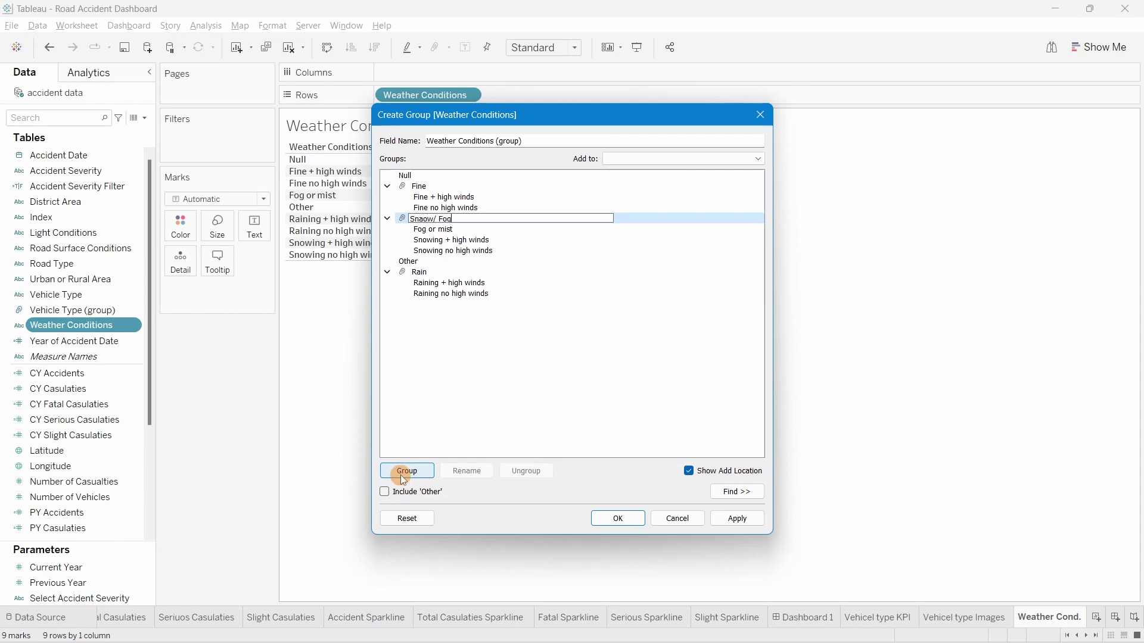
pyautogui.click(422, 219)
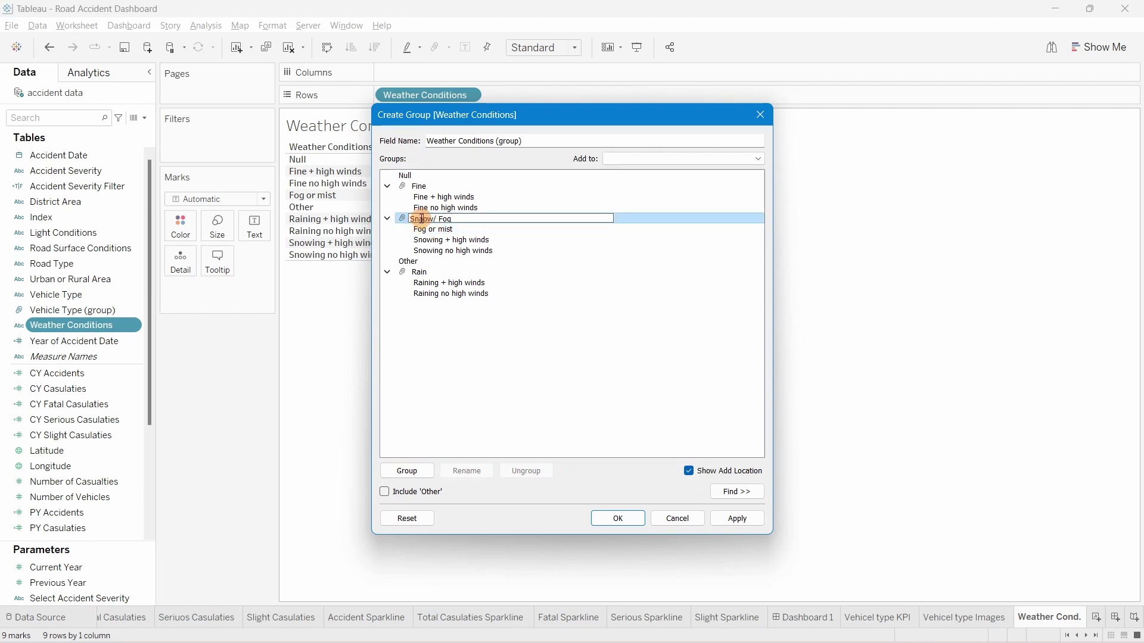
pyautogui.click(549, 378)
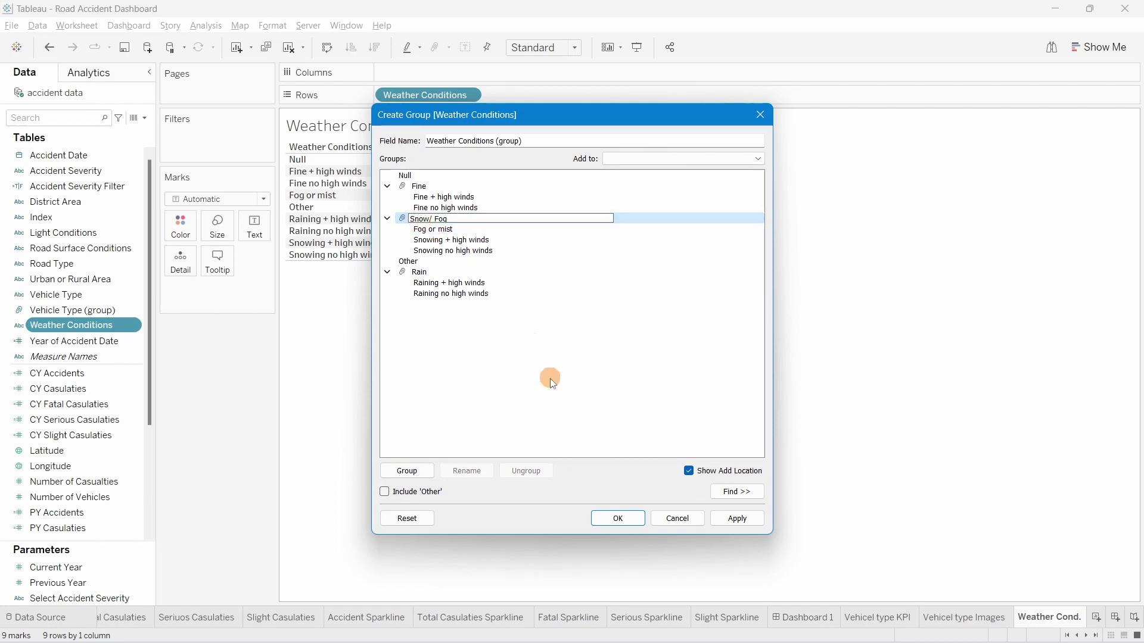
# Select the ungrouped Null category in the Weather Conditions group list
pyautogui.click(408, 176)
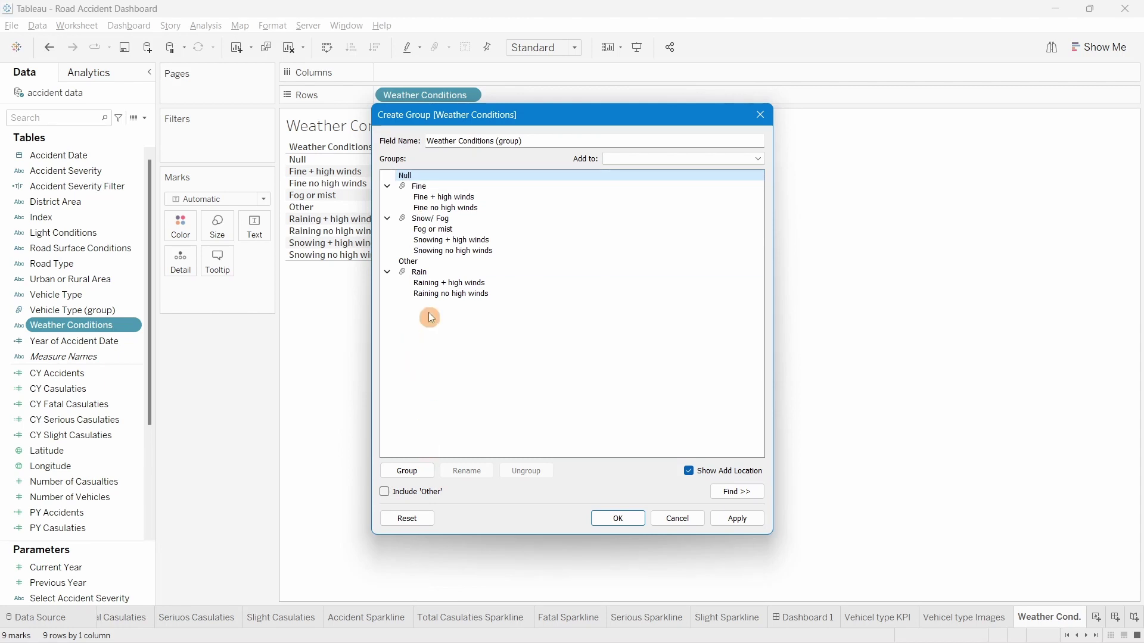
# Group the Null and Other weather conditions together and try to name the group Other
pyautogui.click(415, 261)
pyautogui.keyDown('ctrl'); pyautogui.click(405, 175); pyautogui.keyUp('ctrl')
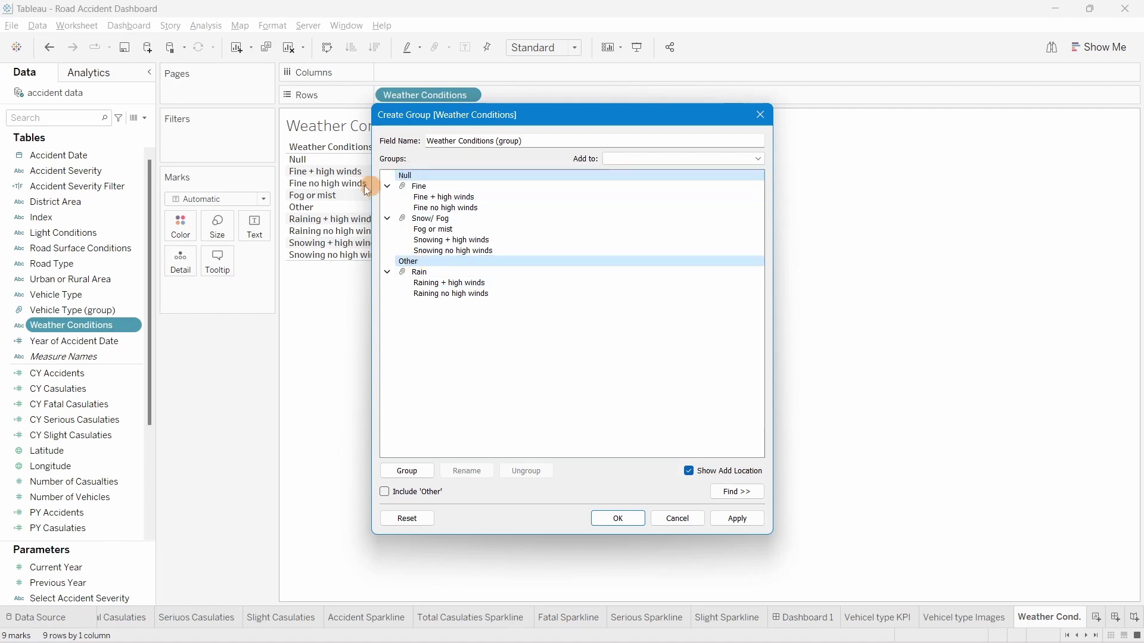
pyautogui.click(404, 472)
pyautogui.write('Other')
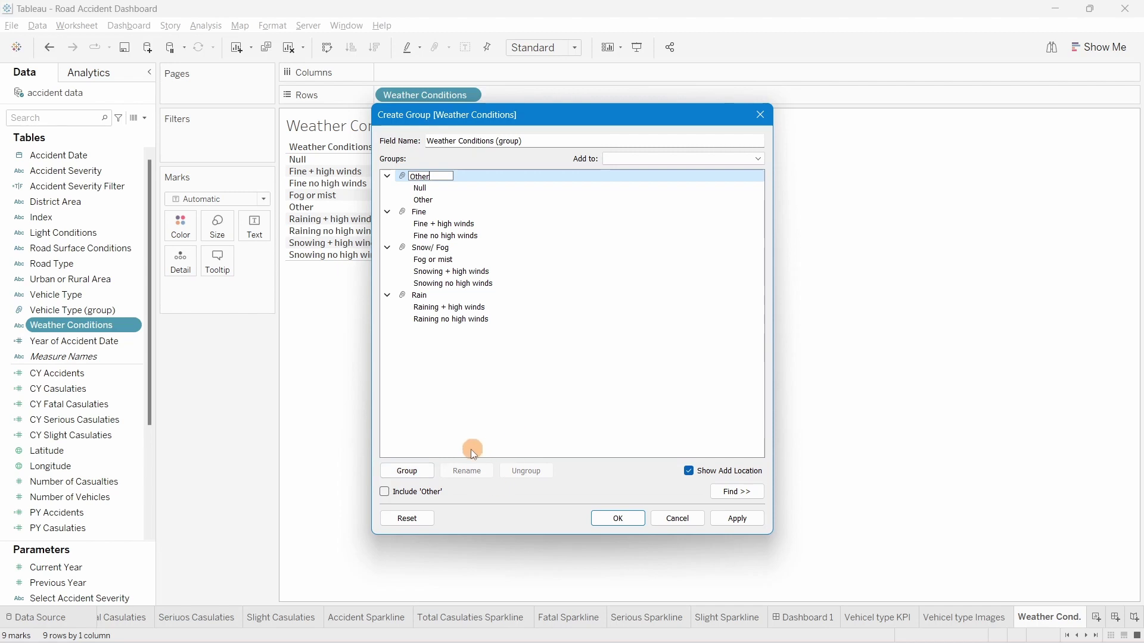
pyautogui.click(455, 429)
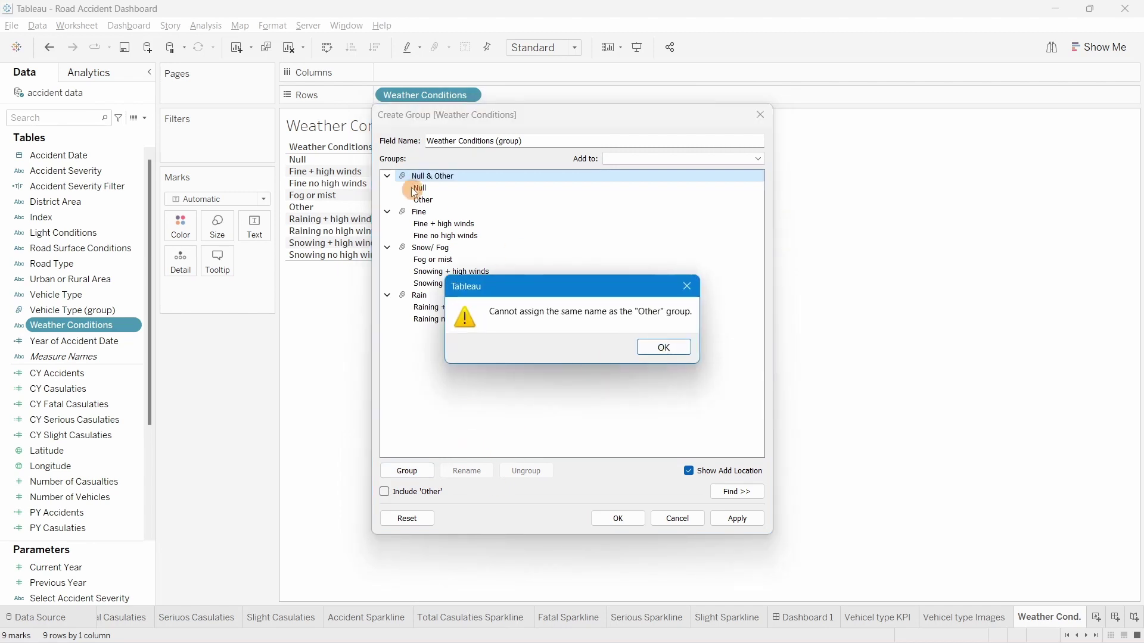
pyautogui.click(674, 345)
# Rename the Null & Other group to Others and apply the Weather Conditions grouping
pyautogui.click(469, 178)
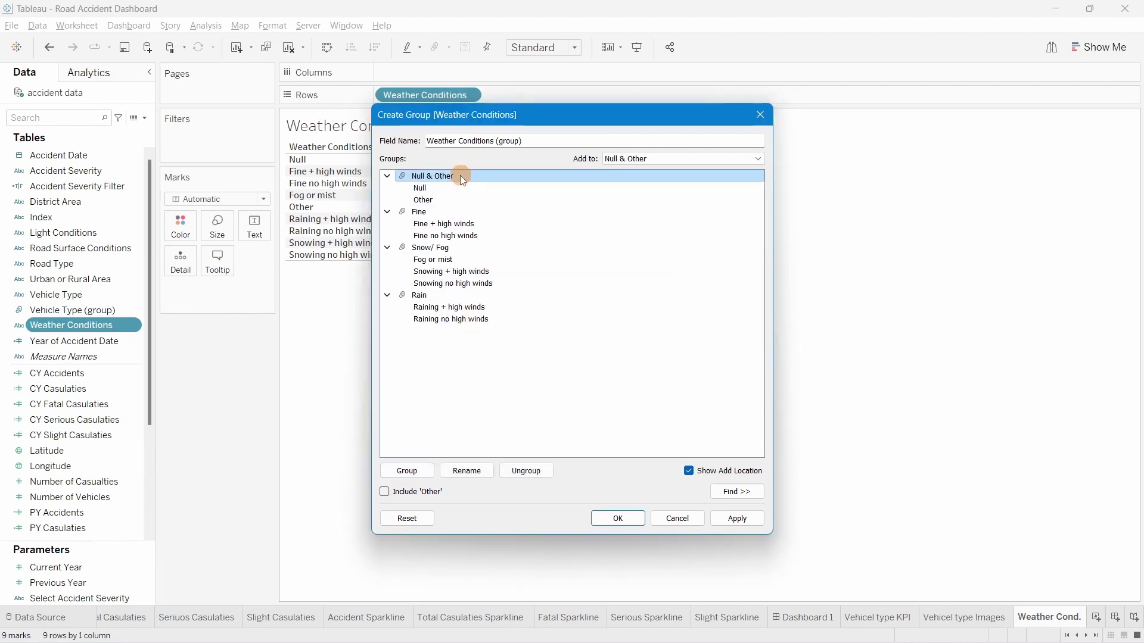
pyautogui.click(454, 471)
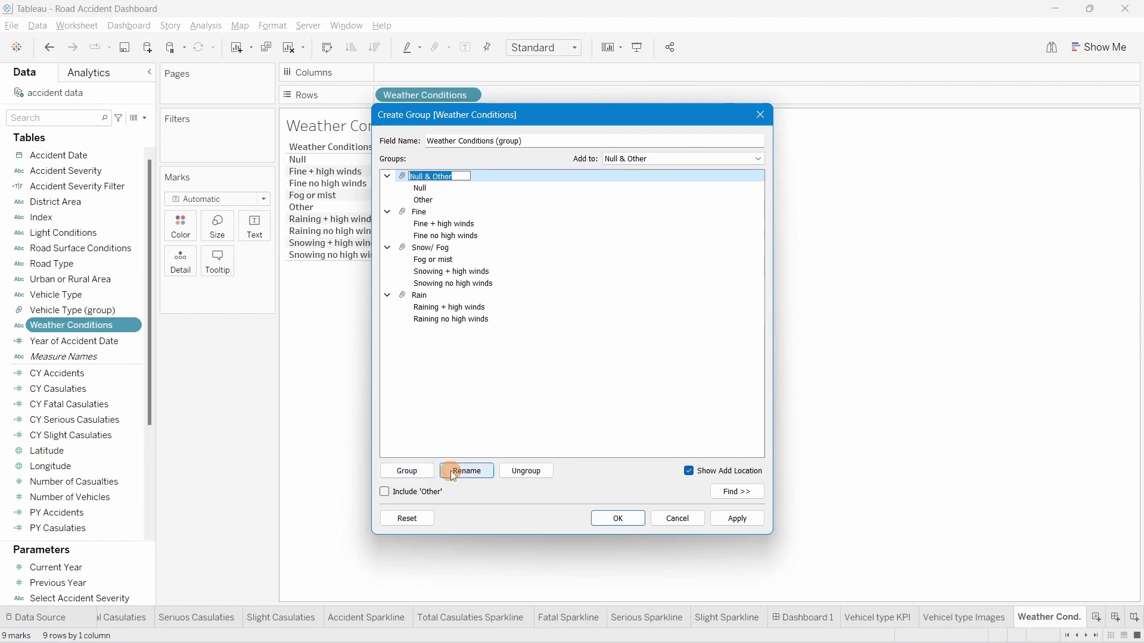
pyautogui.write('Others')
pyautogui.click(480, 418)
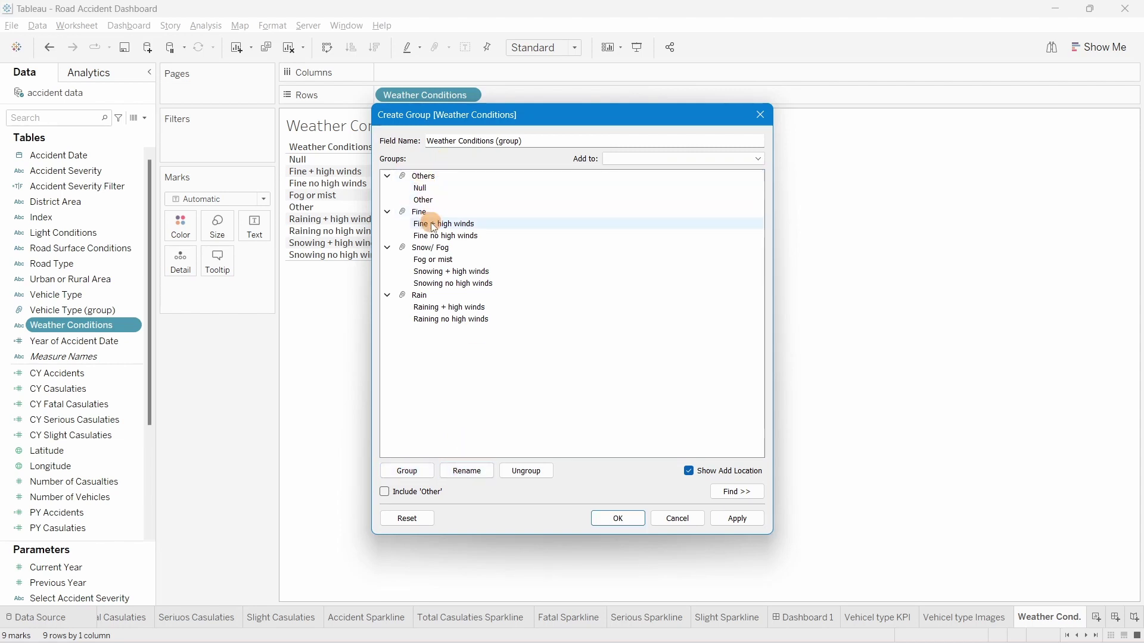
pyautogui.click(733, 519)
pyautogui.click(639, 519)
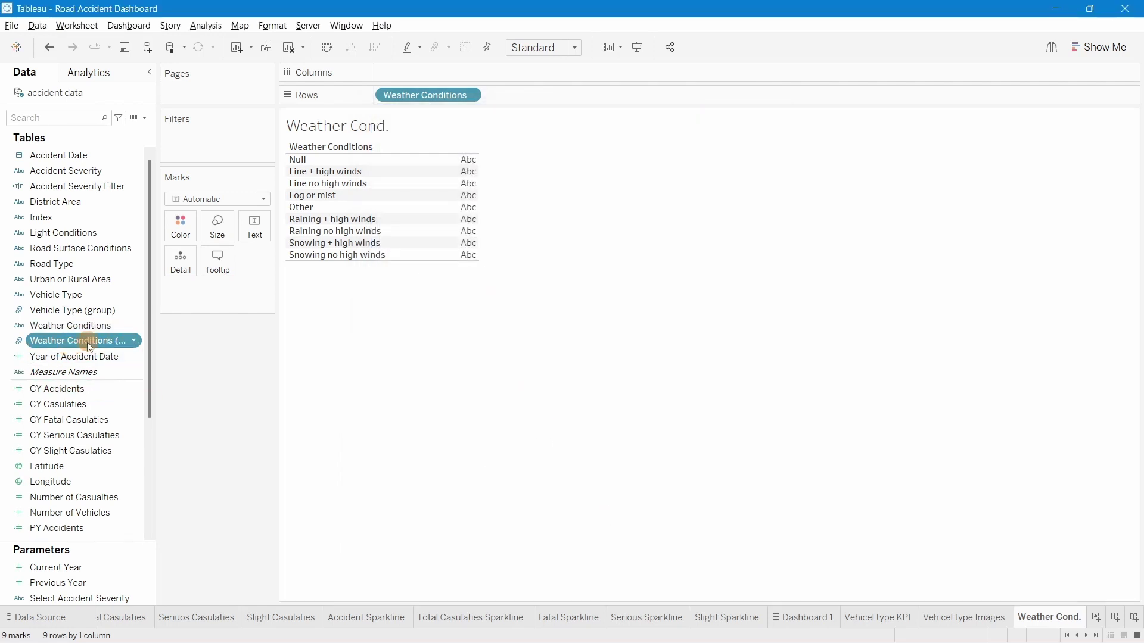
# Replace Weather Conditions on Rows with Weather Conditions (group), first comparing each group with its members side by side
pyautogui.moveTo(83, 344); pyautogui.dragTo(382, 99)
pyautogui.click(667, 190)
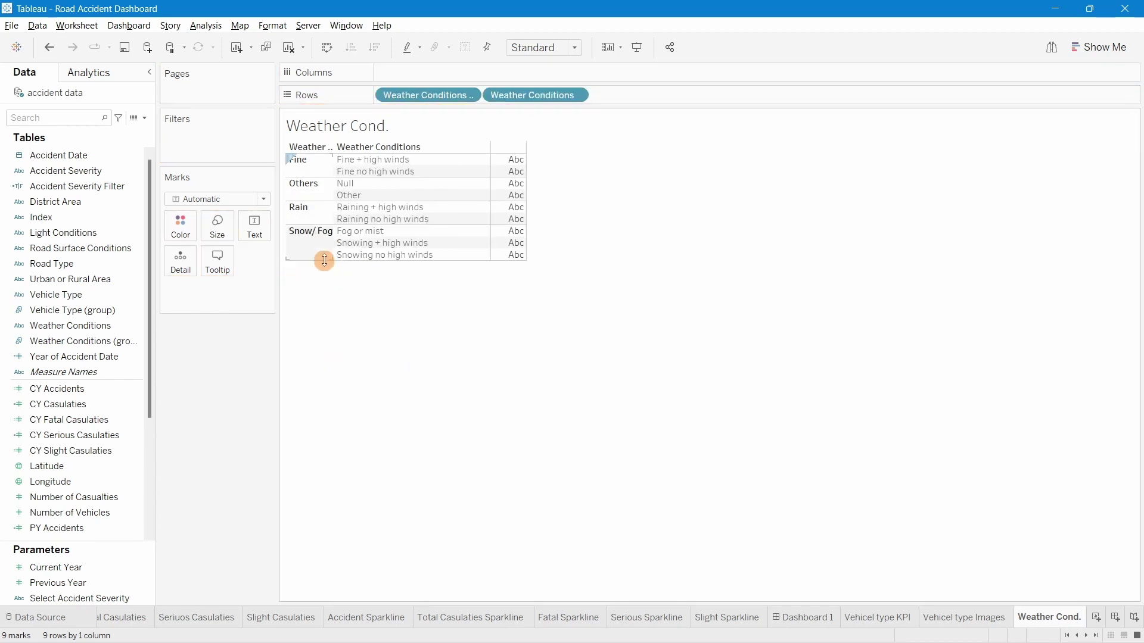
pyautogui.moveTo(324, 258); pyautogui.dragTo(353, 327)
pyautogui.click(308, 182)
pyautogui.click(354, 166)
pyautogui.click(349, 214)
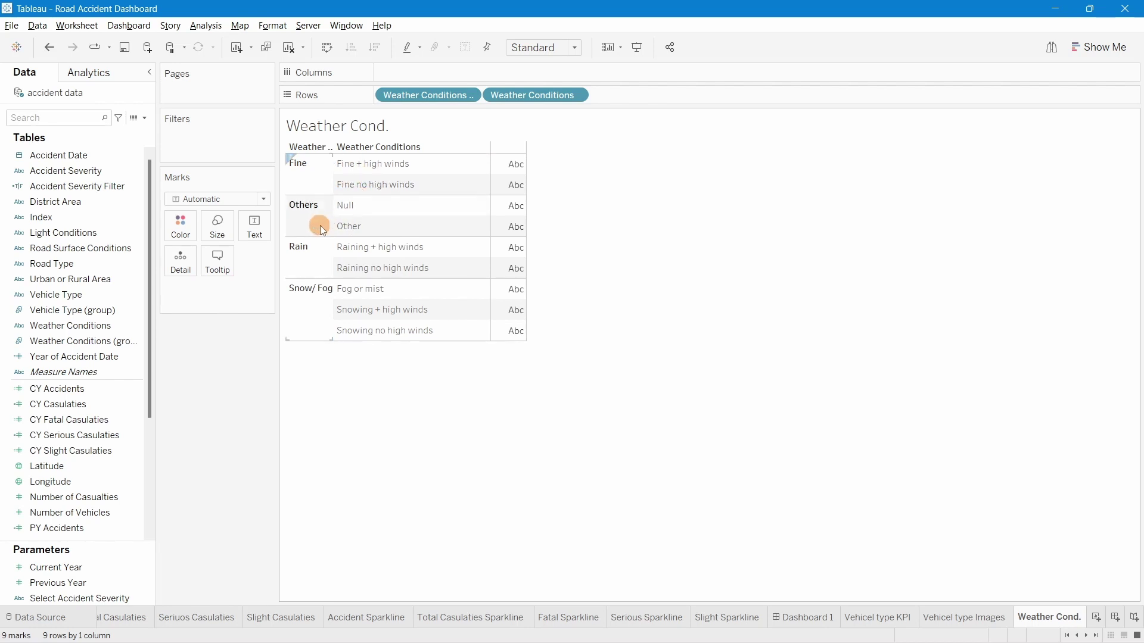
pyautogui.click(321, 268)
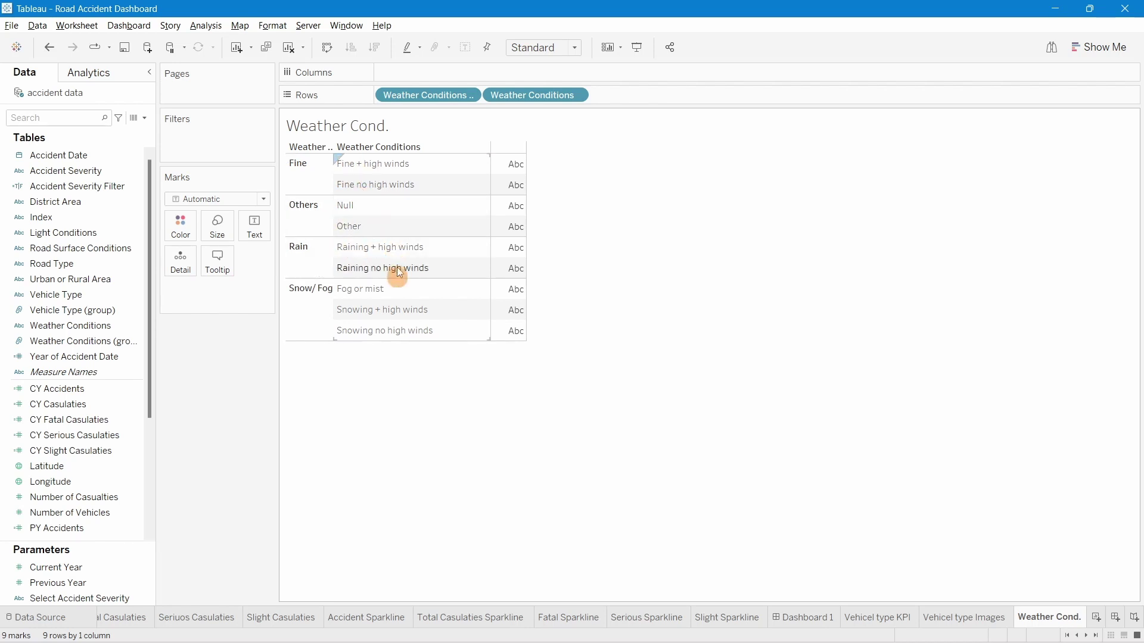
pyautogui.click(398, 369)
pyautogui.moveTo(516, 94); pyautogui.dragTo(775, 214)
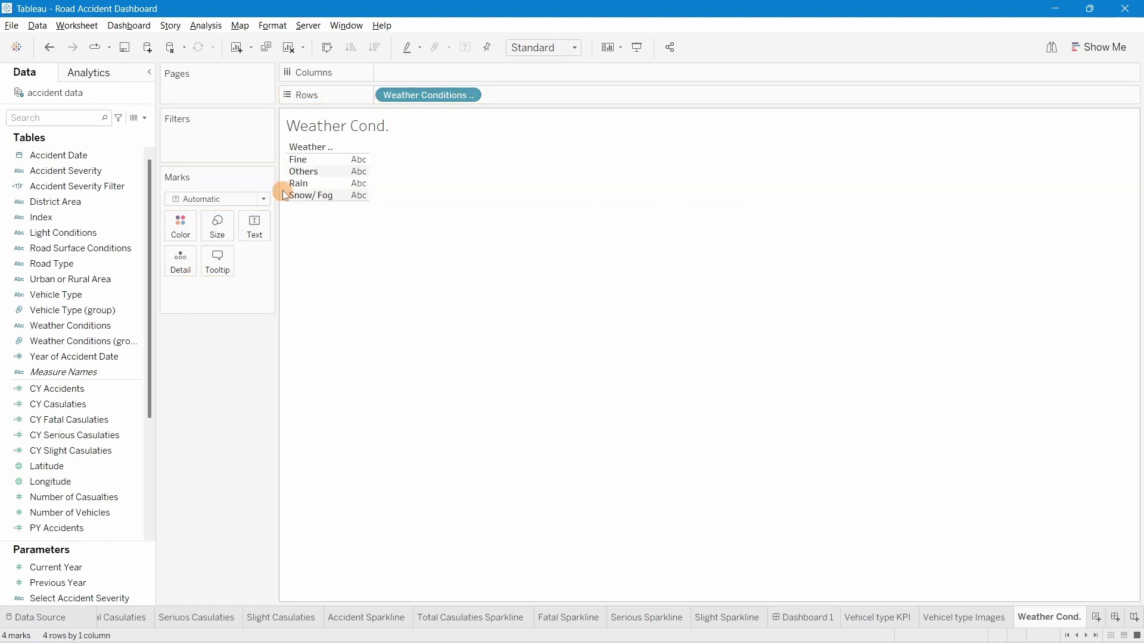
# Change the mark type to Pie and move Weather Conditions (group) from Rows to Color
pyautogui.click(237, 202)
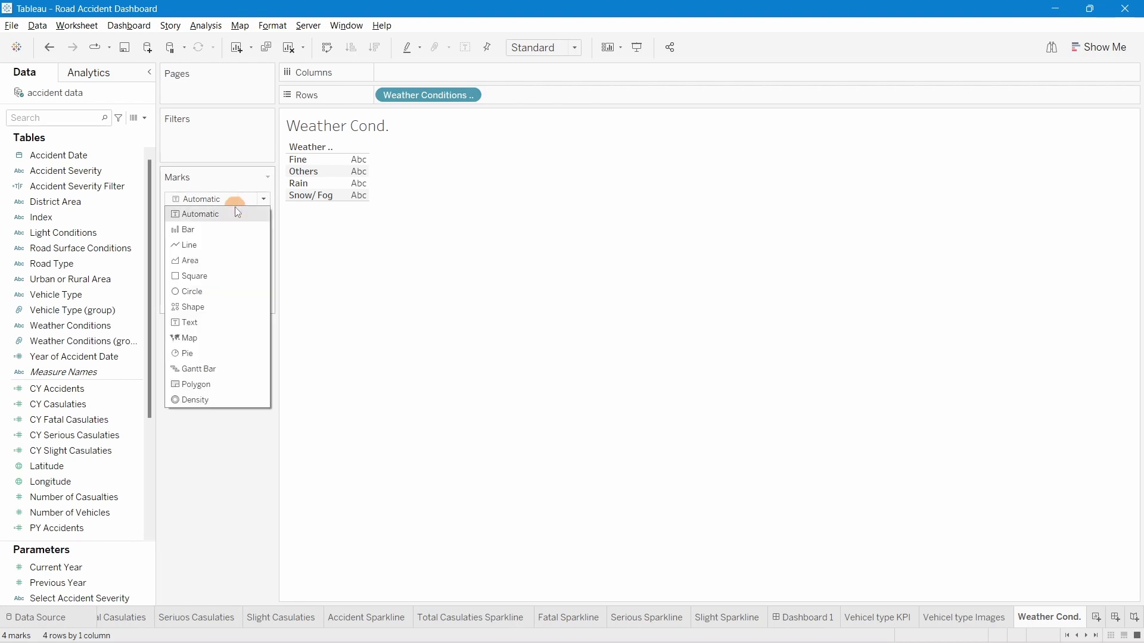
pyautogui.click(191, 353)
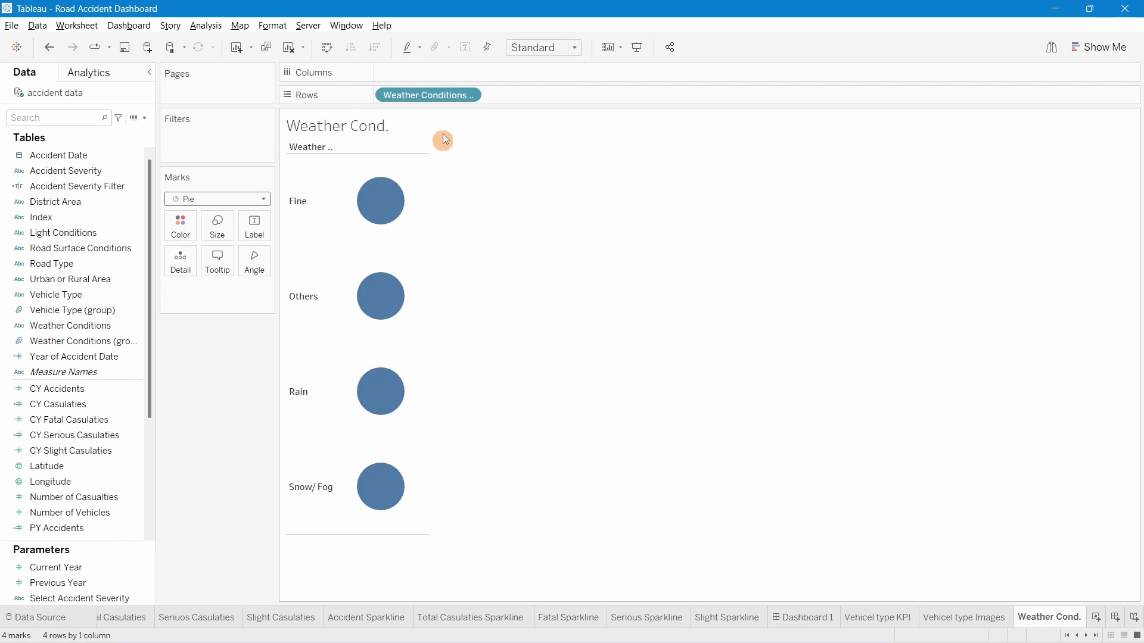
pyautogui.moveTo(432, 93); pyautogui.dragTo(189, 235)
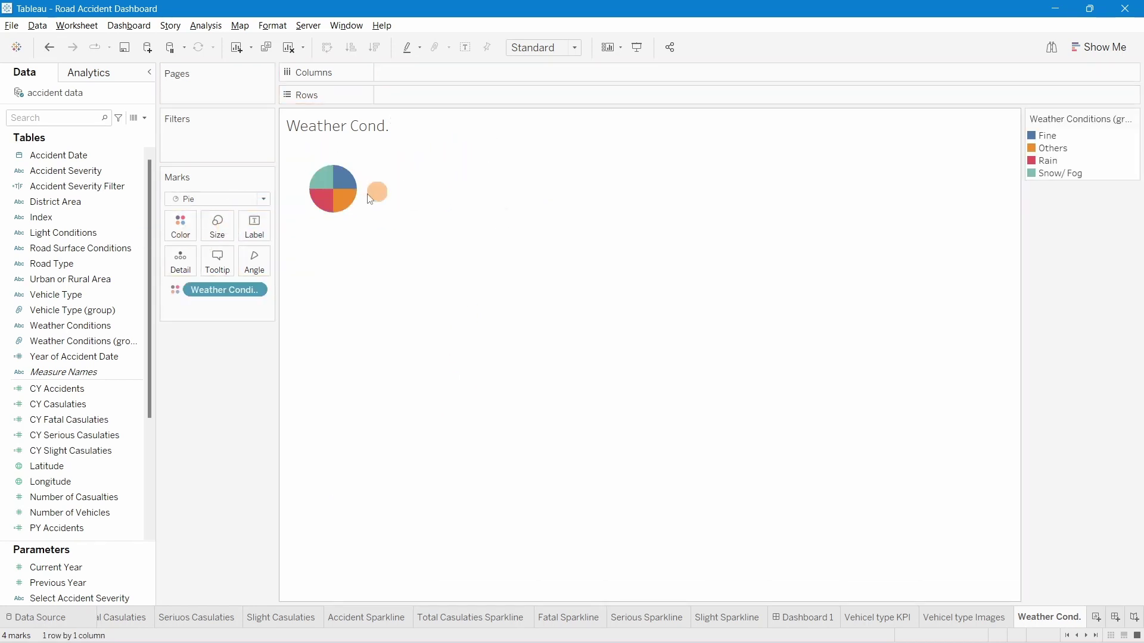
# Fit the pie chart to Entire View and set the slice angle by CY Casulaties
pyautogui.click(542, 48)
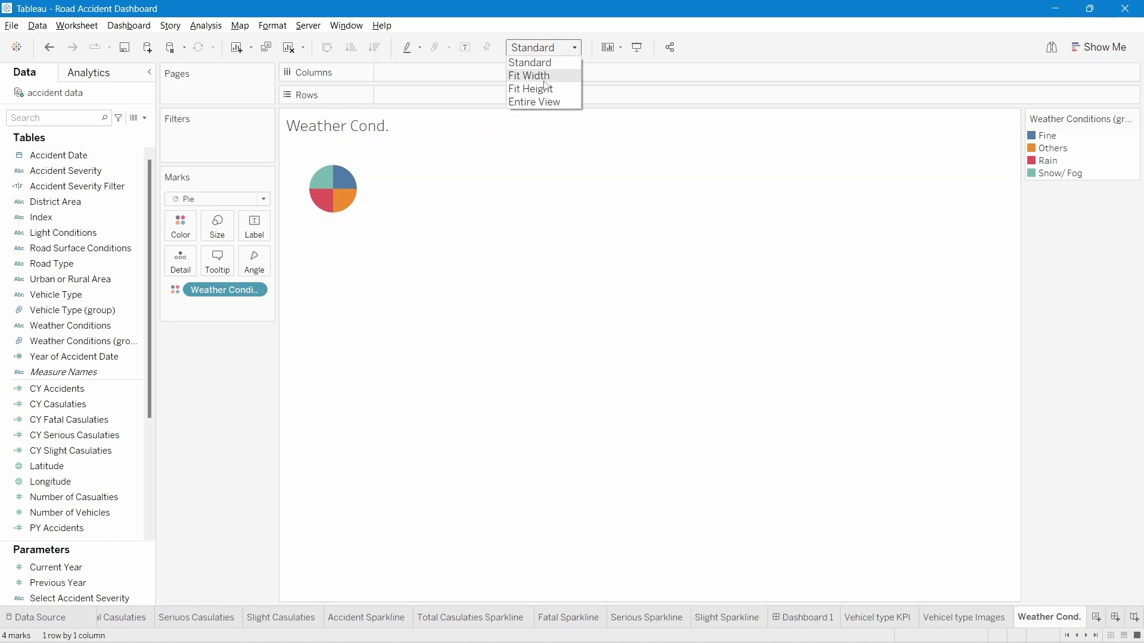
pyautogui.click(535, 102)
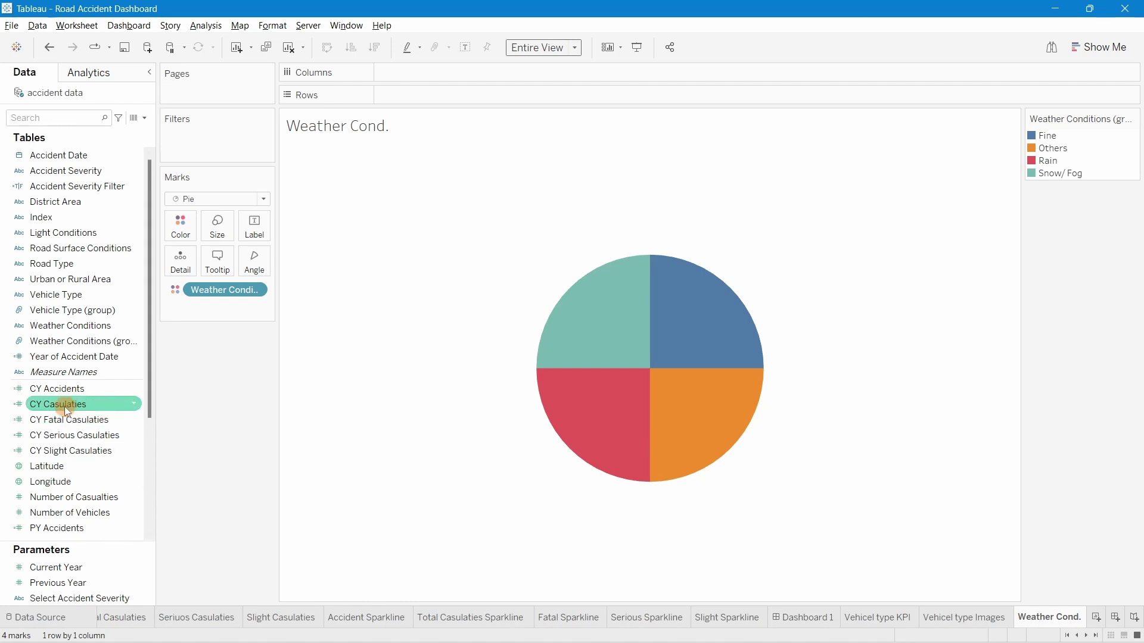
pyautogui.moveTo(18, 401); pyautogui.dragTo(260, 262)
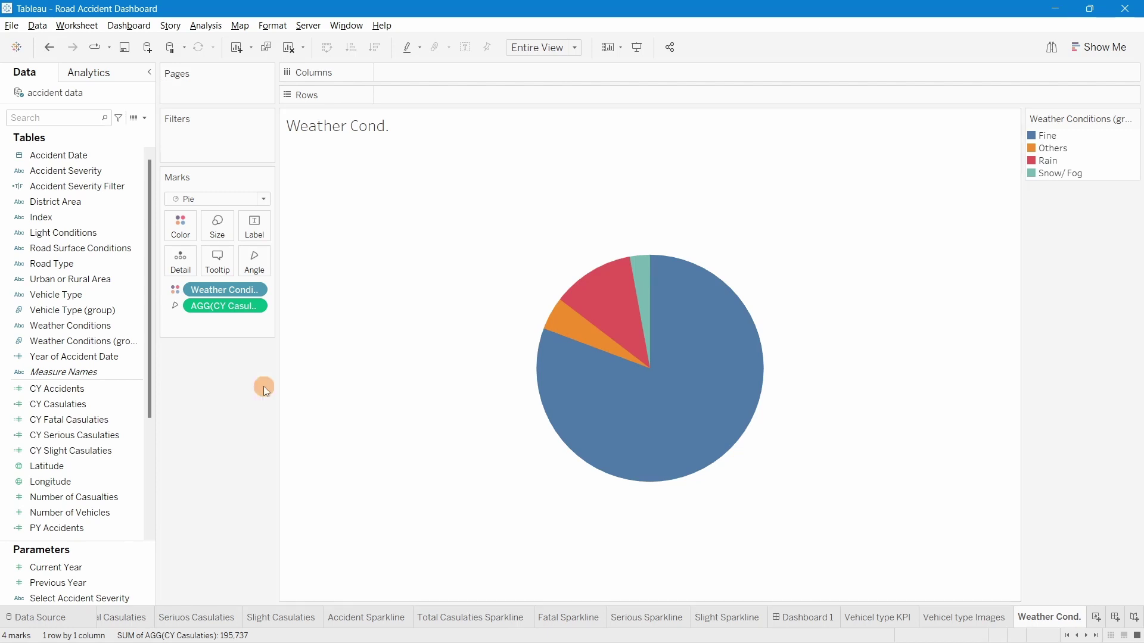
pyautogui.moveTo(611, 375)
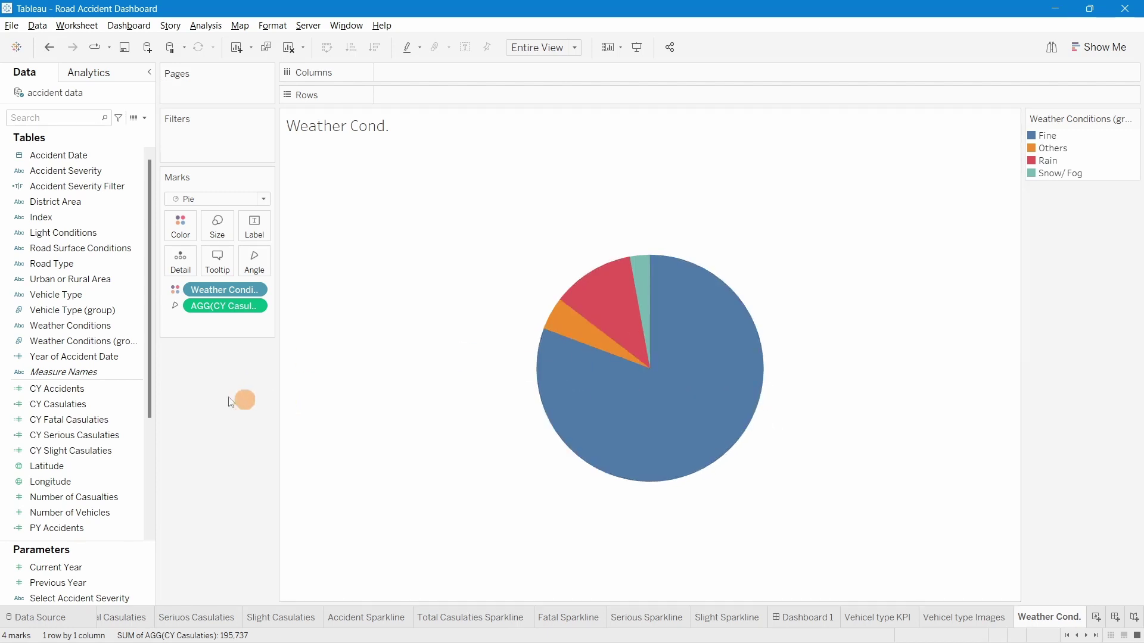
pyautogui.moveTo(629, 296)
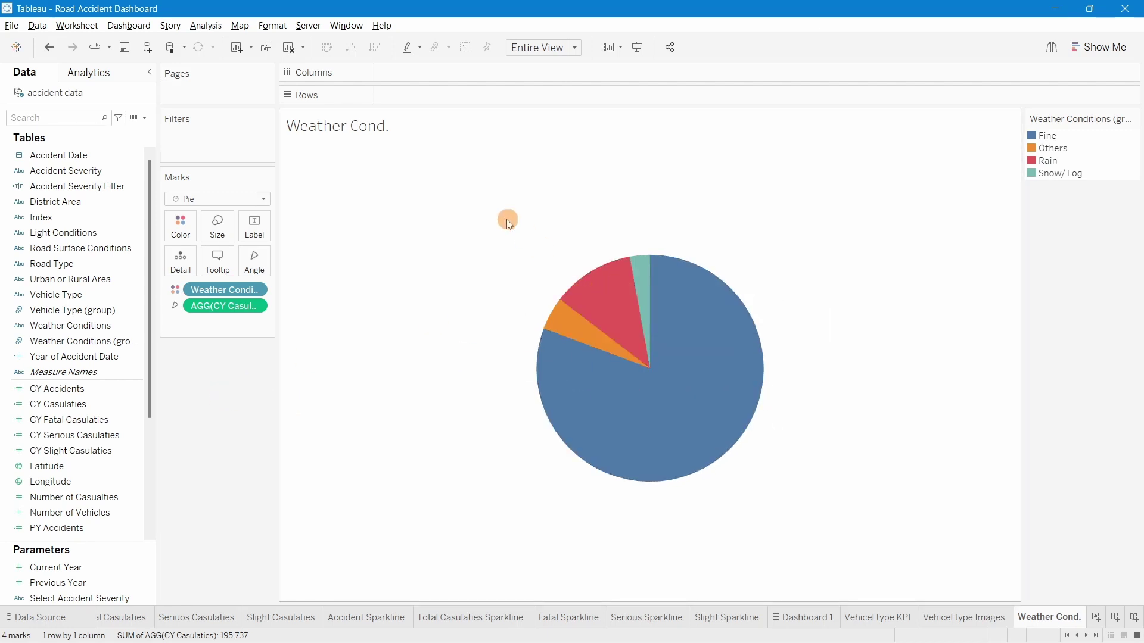
# Add two AVG(0) calculations to Rows to produce two identical pie charts
pyautogui.doubleClick(398, 97)
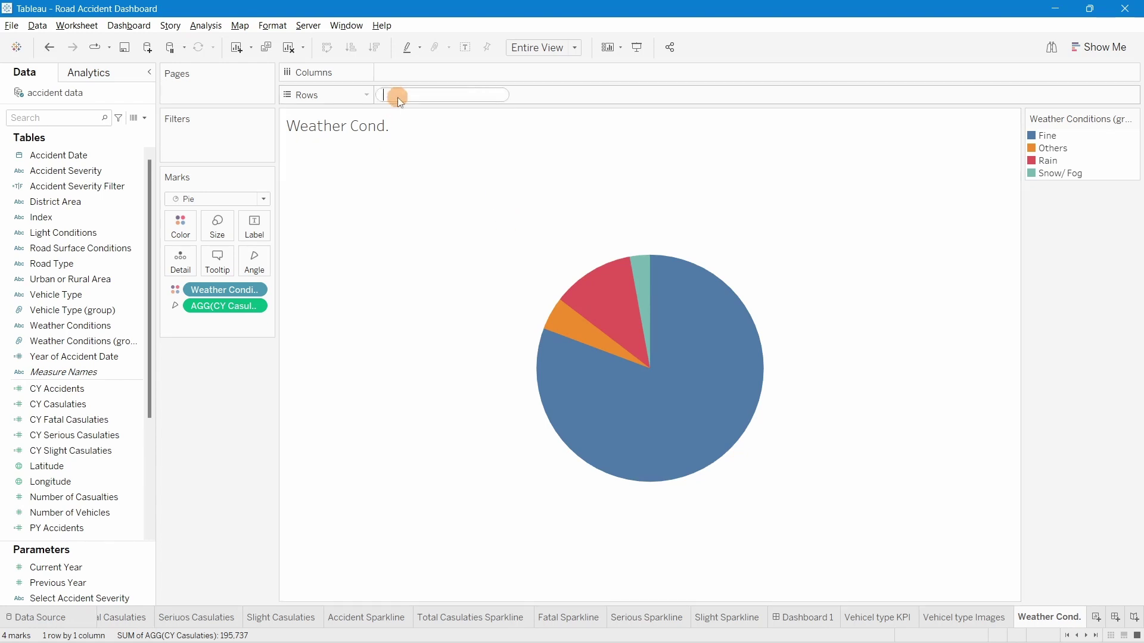
pyautogui.write('avg')
pyautogui.press('Return')
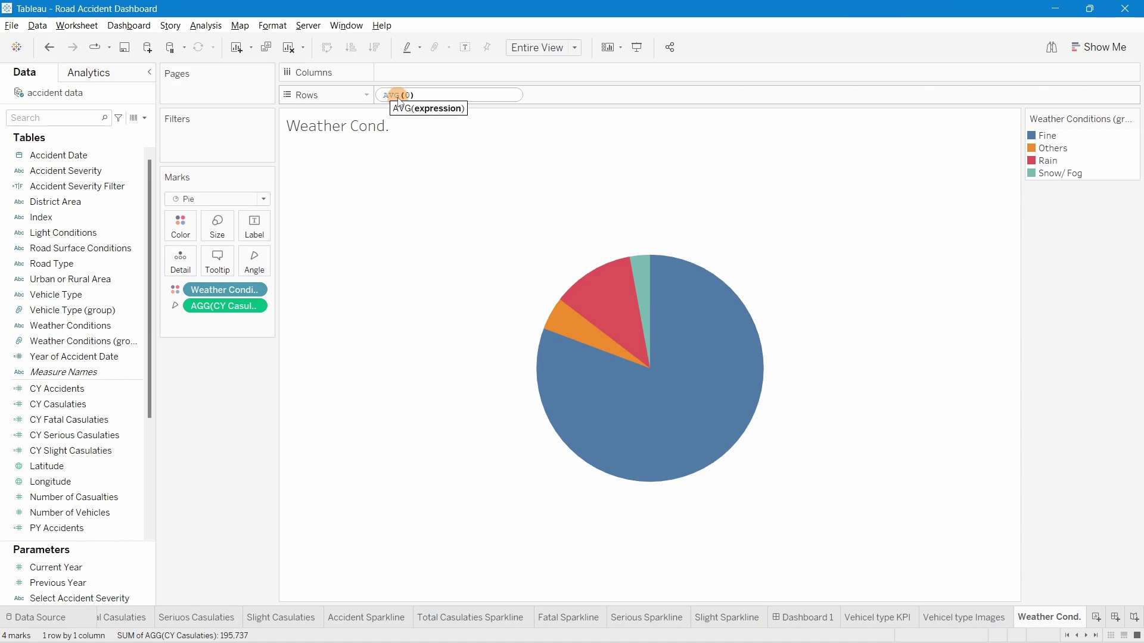
pyautogui.press('Return')
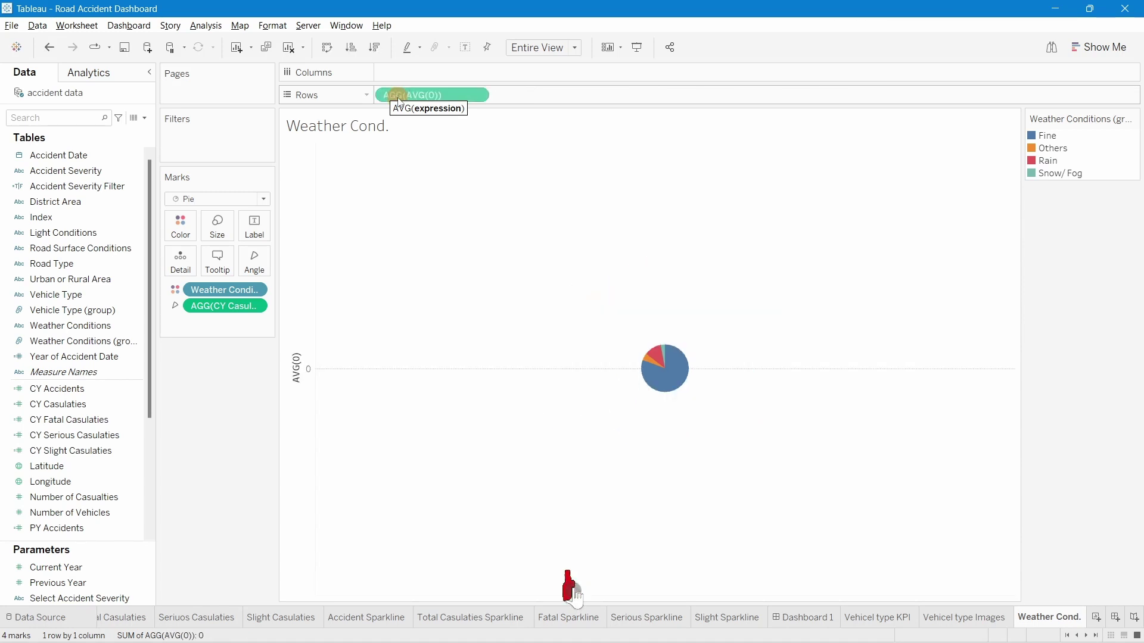
pyautogui.doubleClick(528, 94)
pyautogui.write('avg(0)')
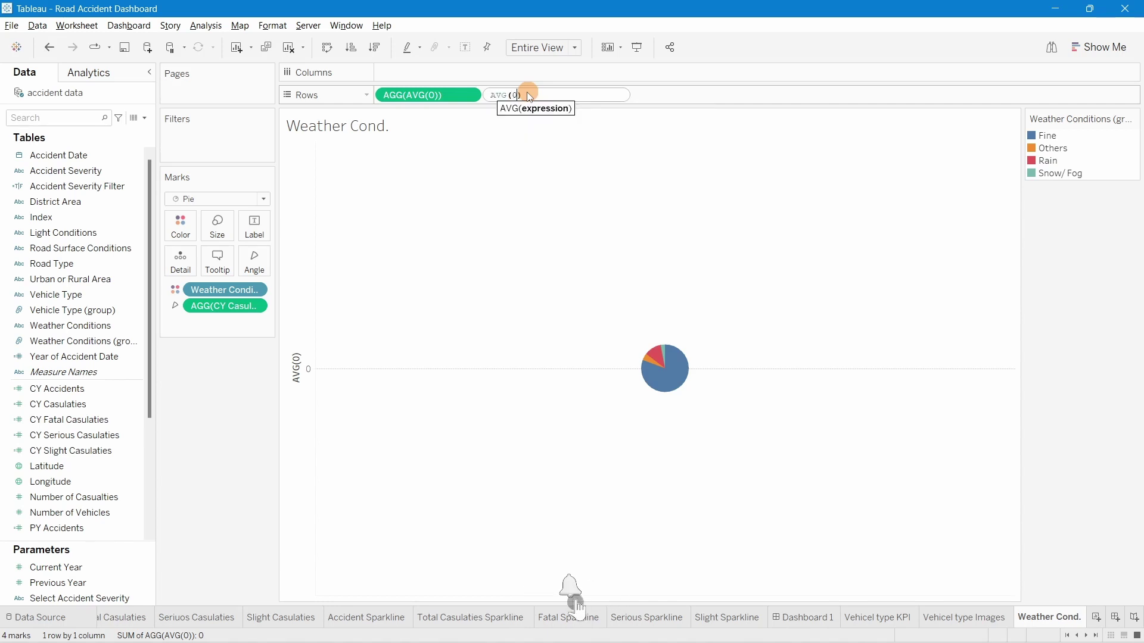
pyautogui.press('Return')
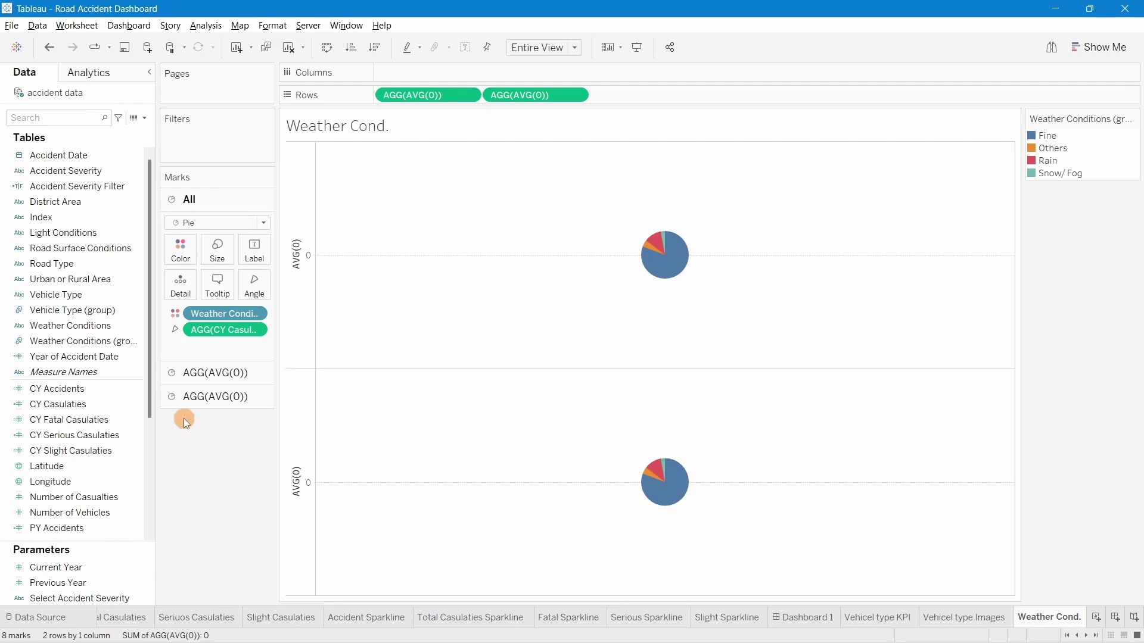
# Remove the weather group colour and CY Casulaties angle fields from the second AVG(0) pie
pyautogui.click(223, 398)
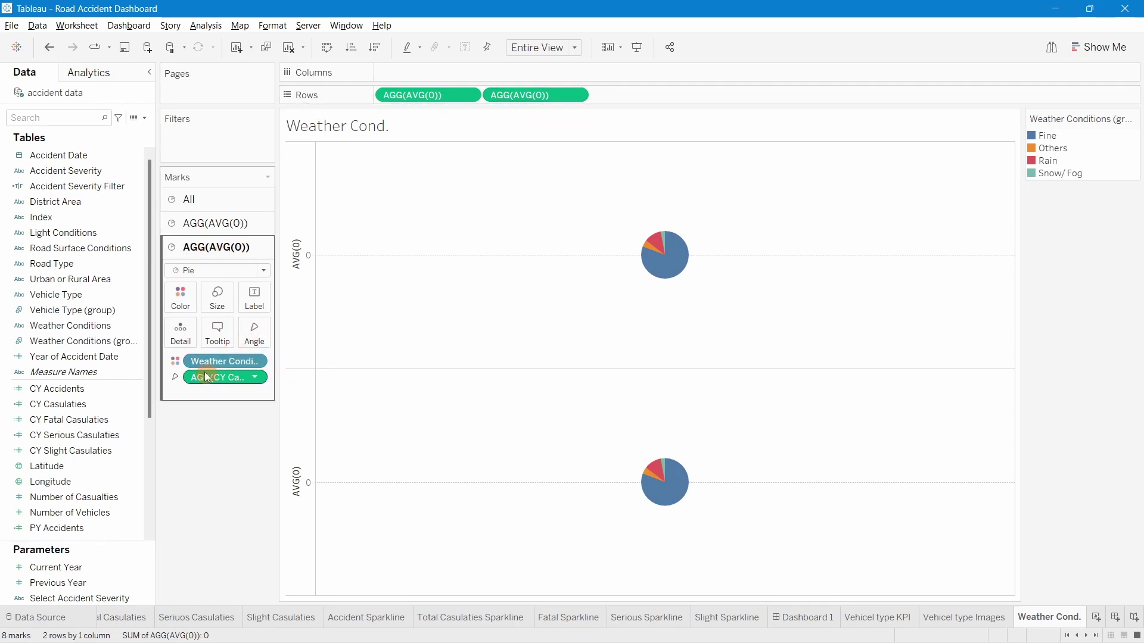
pyautogui.moveTo(198, 361); pyautogui.dragTo(208, 479)
pyautogui.moveTo(209, 361); pyautogui.dragTo(217, 475)
pyautogui.click(720, 441)
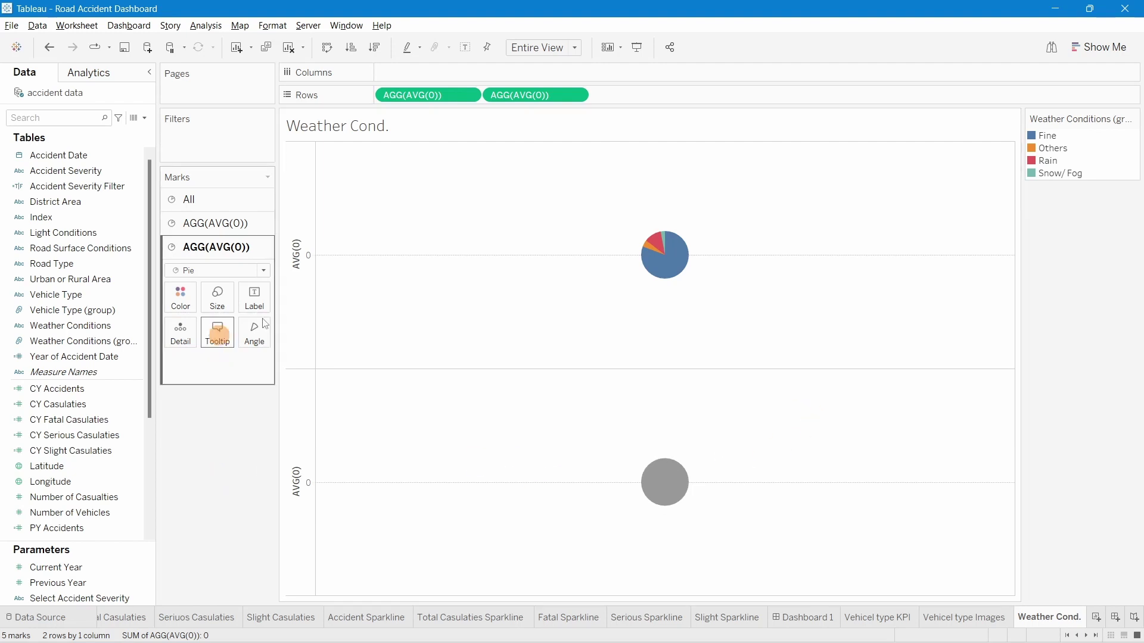
# Combine the two AVG(0) pies on a dual axis and enlarge the first, coloured pie into an outer ring
pyautogui.rightClick(537, 93)
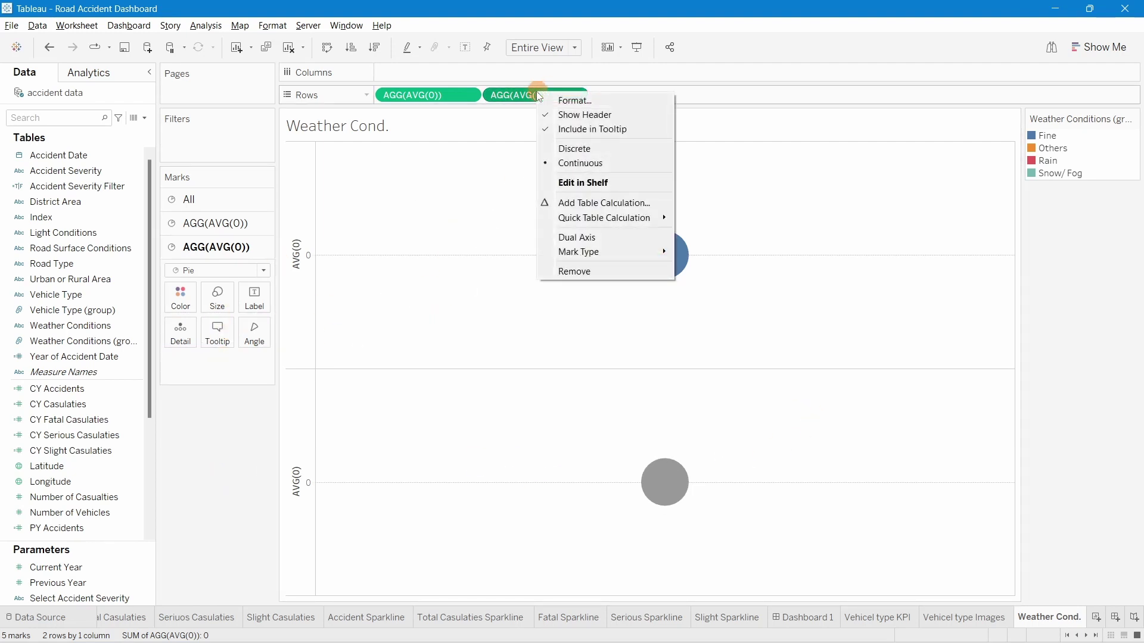
pyautogui.click(576, 238)
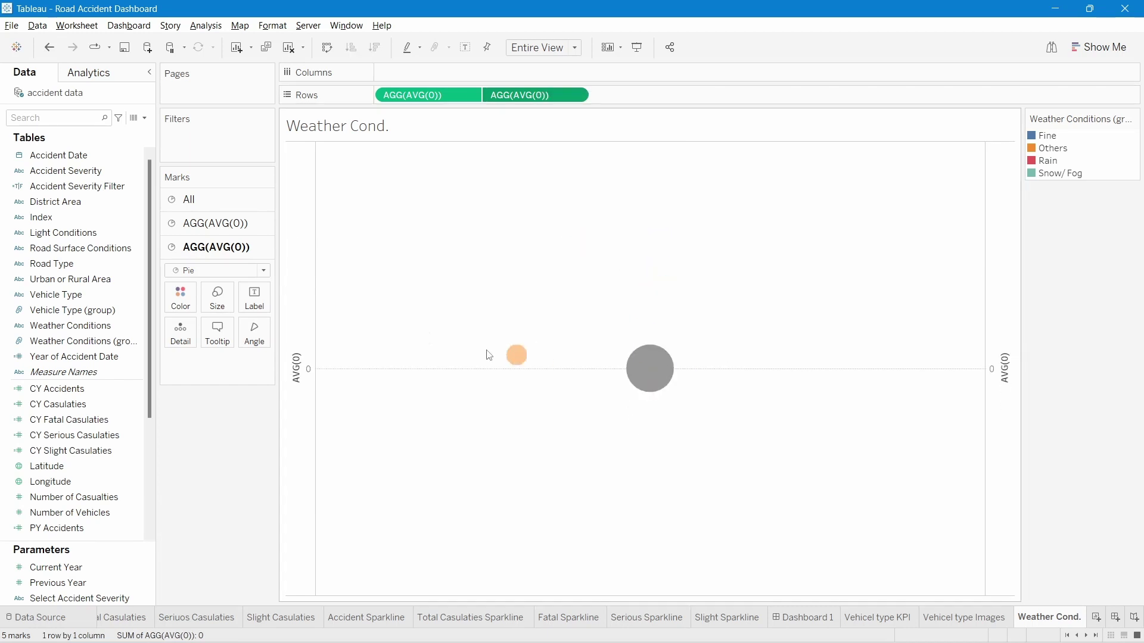
pyautogui.click(197, 225)
pyautogui.click(218, 275)
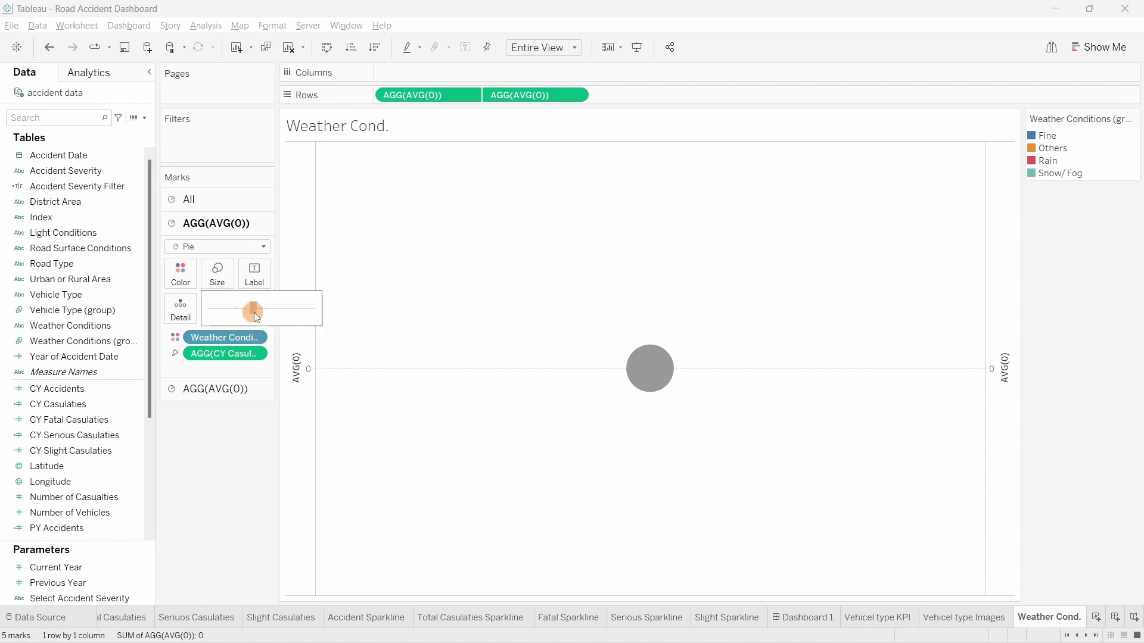
pyautogui.click(257, 312)
pyautogui.click(238, 476)
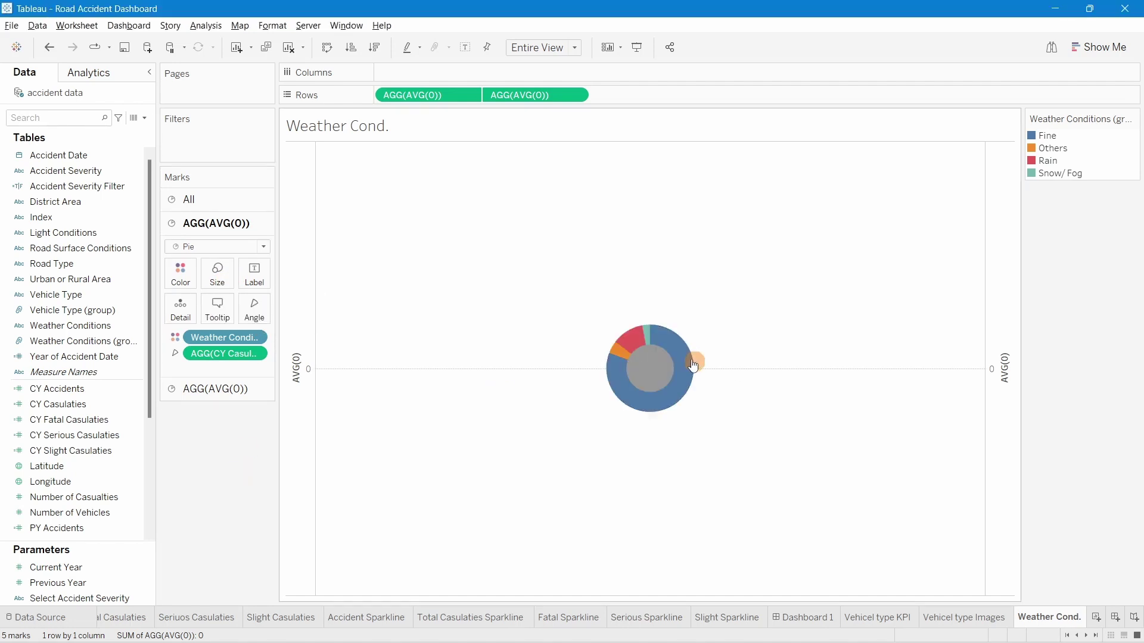
# Slightly enlarge the grey inner circle of the second AVG(0) pie to make the ring thinner
pyautogui.click(652, 366)
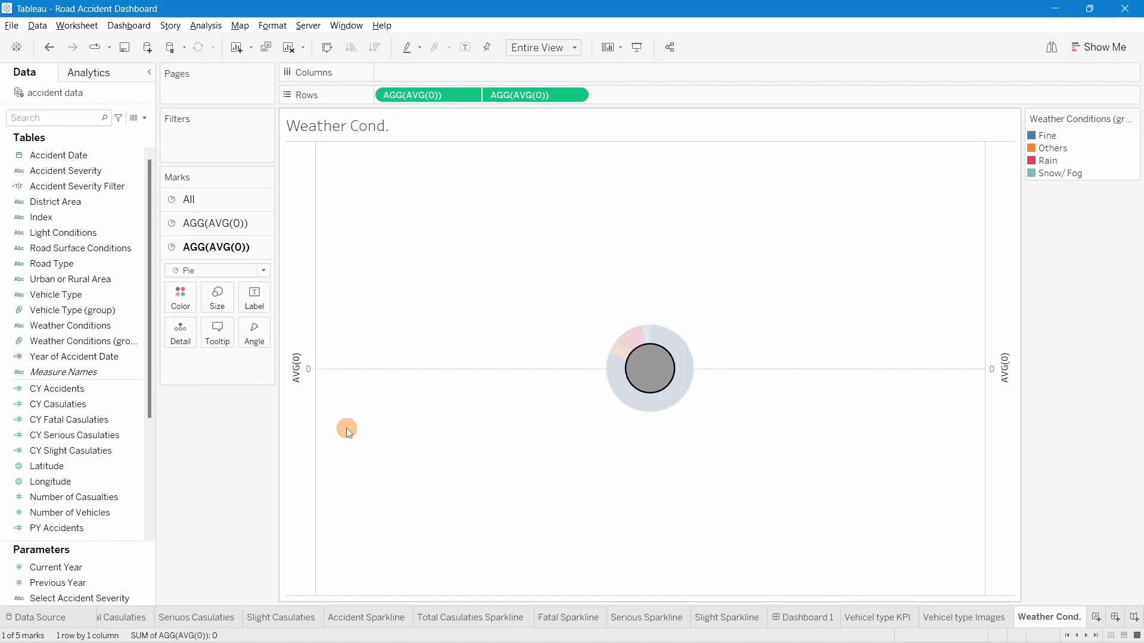
pyautogui.click(252, 397)
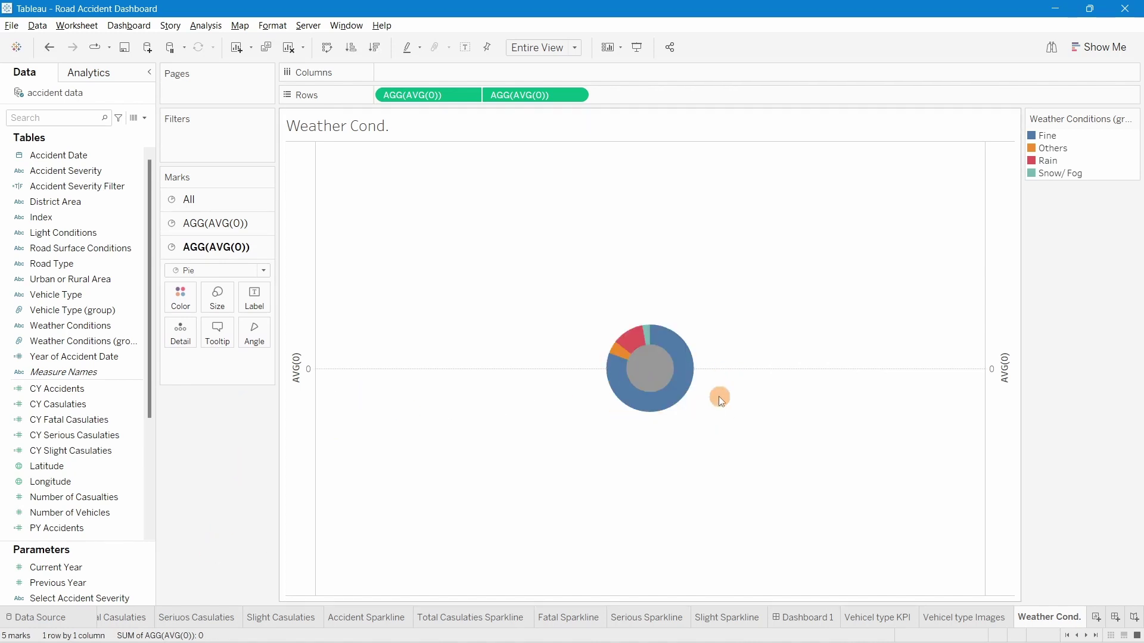
pyautogui.click(225, 307)
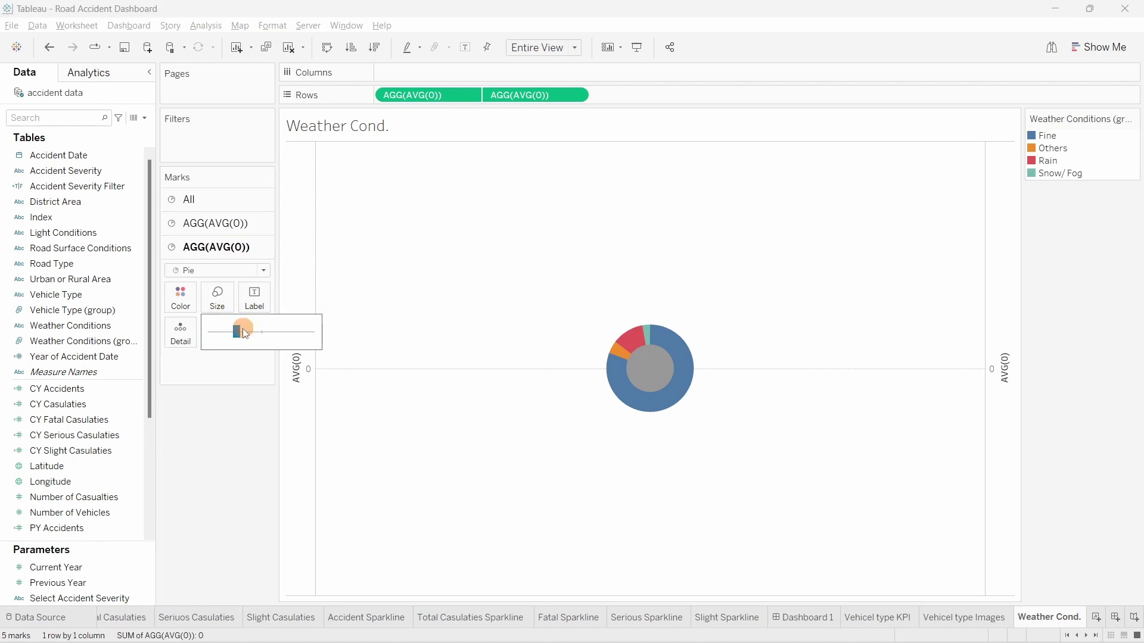
pyautogui.moveTo(241, 336); pyautogui.dragTo(243, 336)
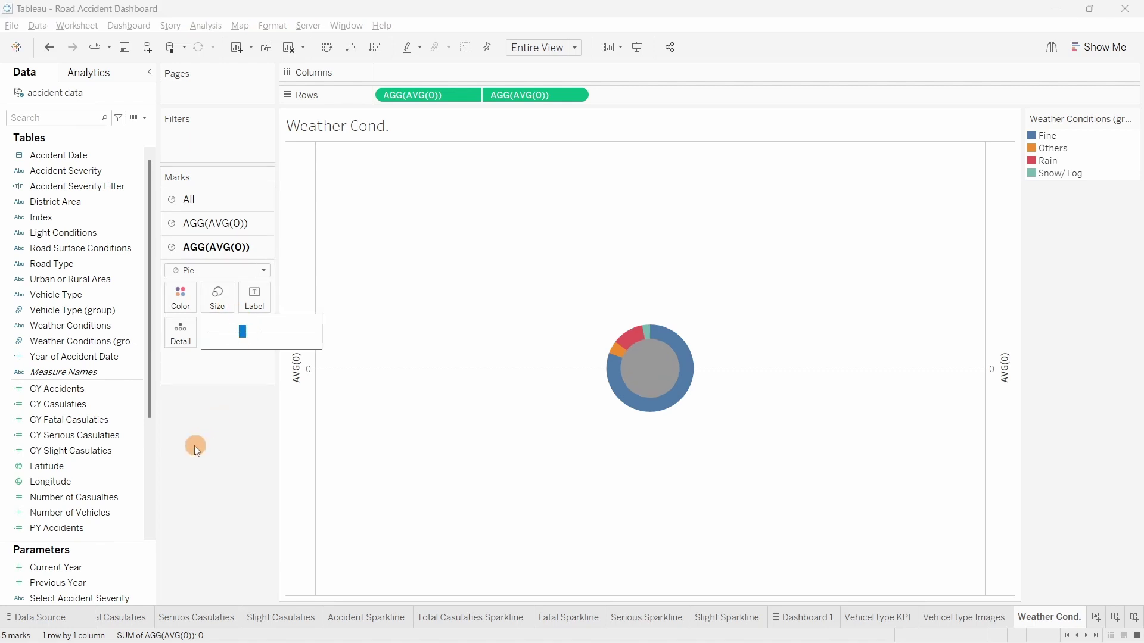
# Hide the AVG(0) axis headers and recolour the inner circle of the second AVG(0) pie to #393b67
pyautogui.rightClick(297, 413)
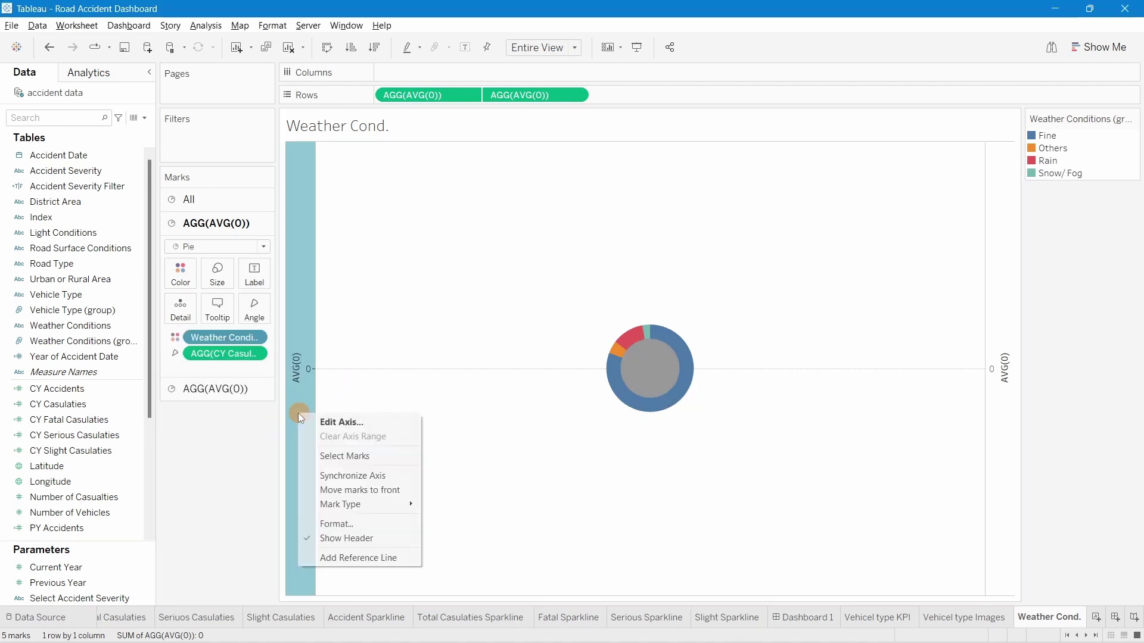
pyautogui.click(352, 537)
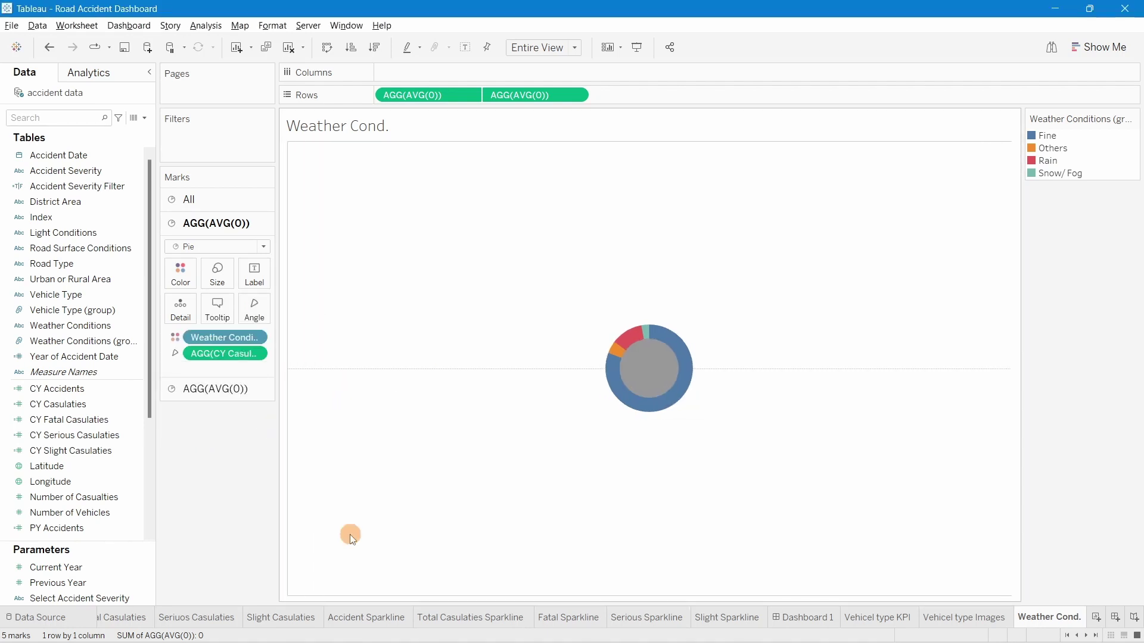
pyautogui.click(210, 396)
pyautogui.click(184, 308)
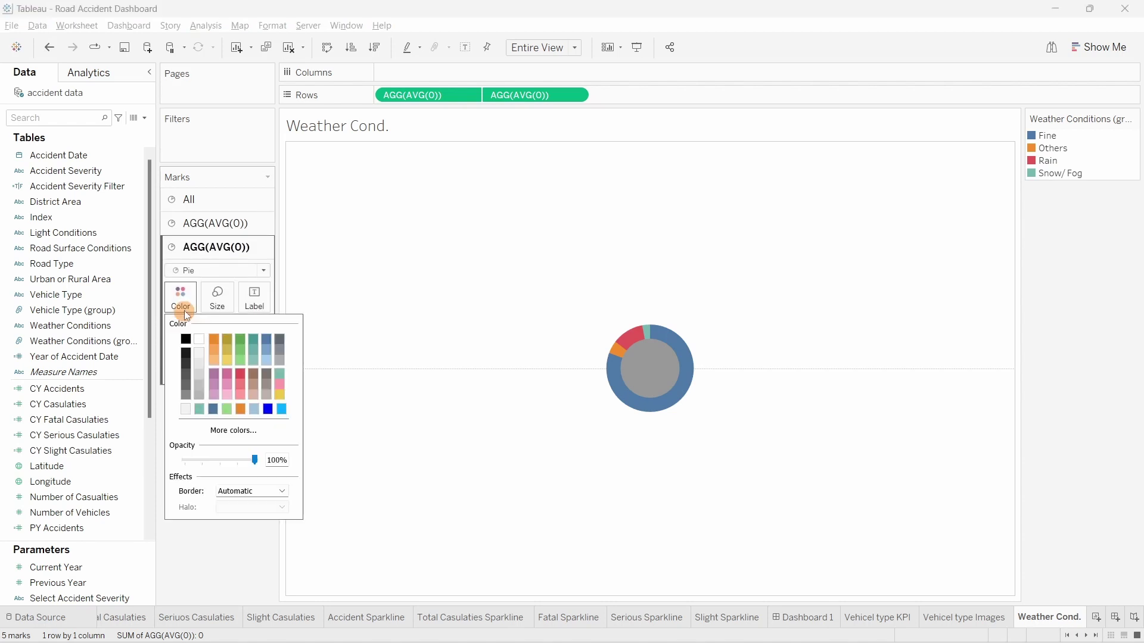
pyautogui.click(232, 430)
pyautogui.moveTo(672, 418); pyautogui.dragTo(639, 418)
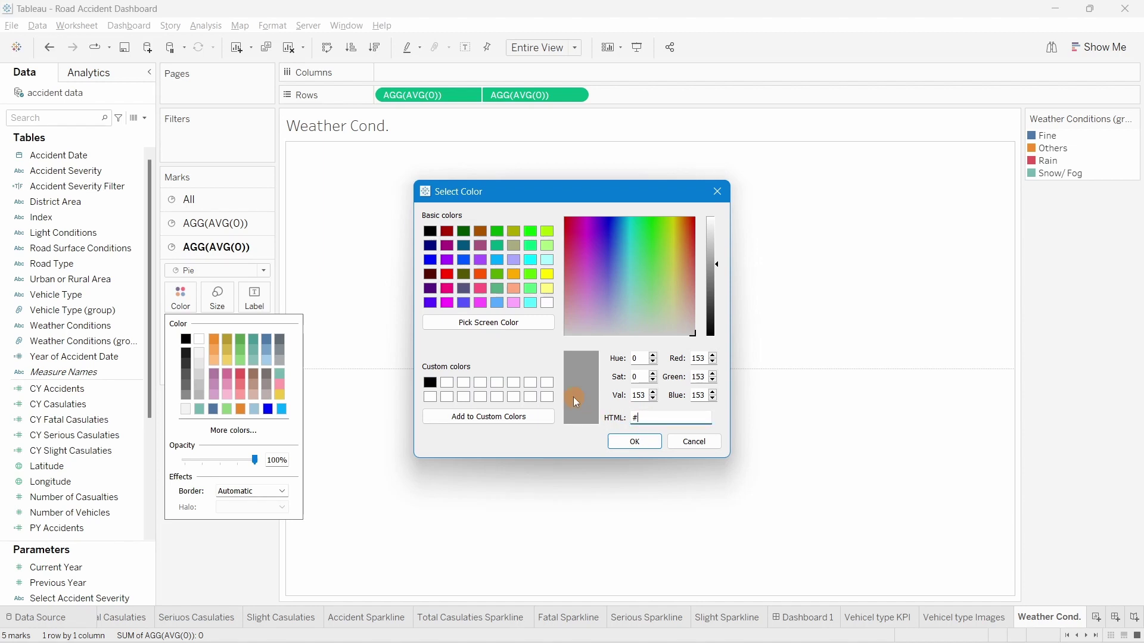
pyautogui.write('393')
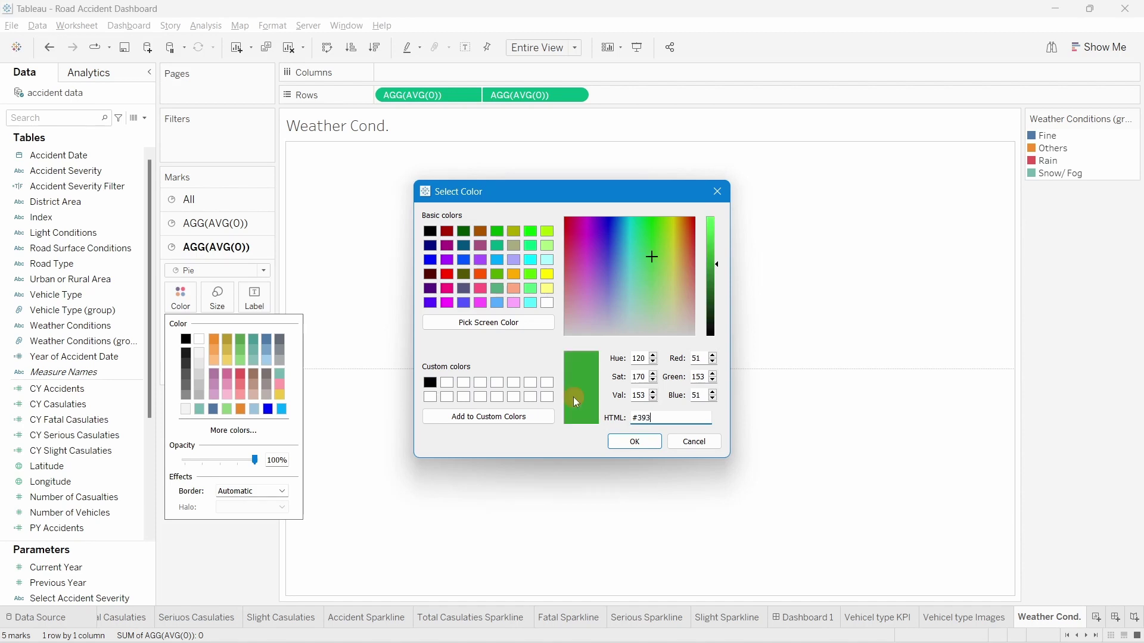
pyautogui.write('b67')
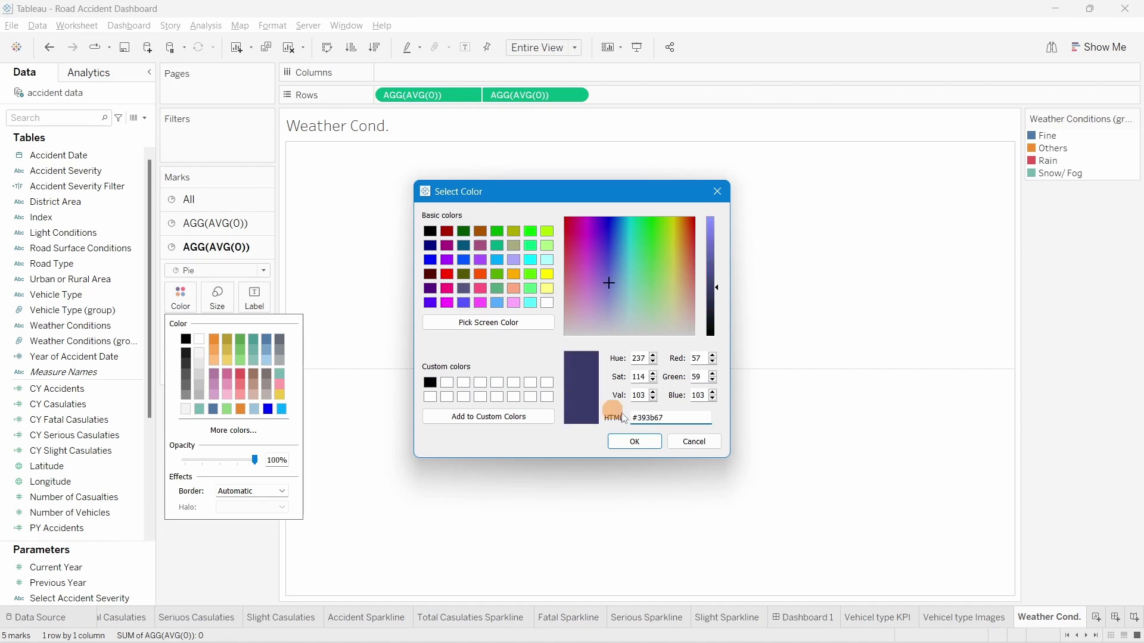
pyautogui.click(643, 439)
pyautogui.click(287, 559)
pyautogui.click(604, 356)
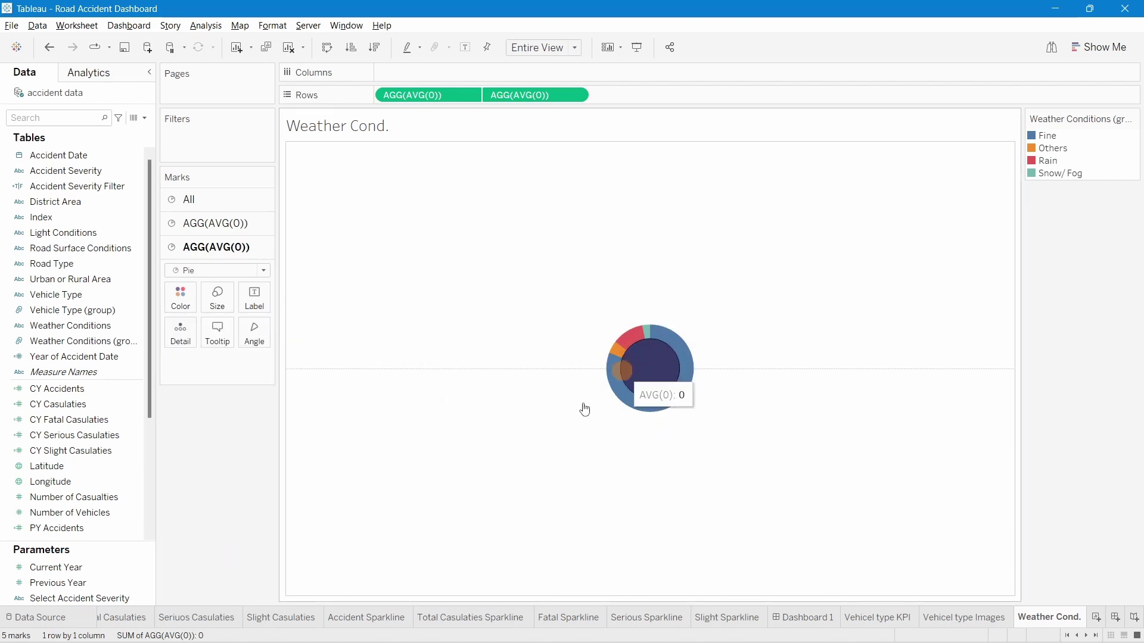
# Label the outer ring's slices with the Weather Conditions group and allow labels to overlap other marks
pyautogui.click(216, 227)
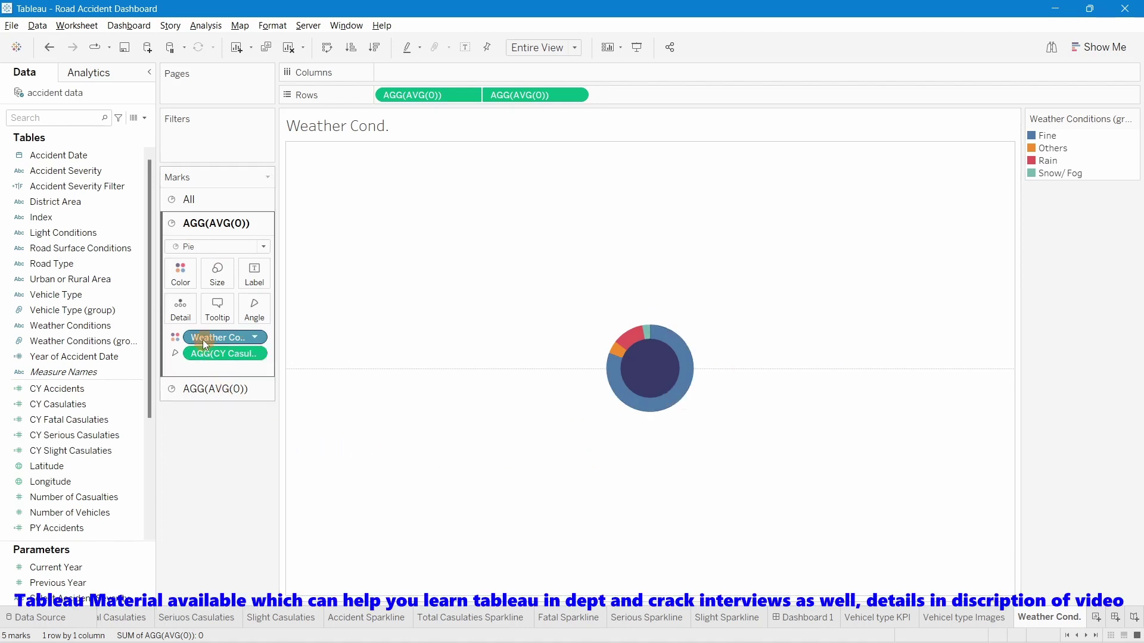
pyautogui.moveTo(195, 339); pyautogui.dragTo(255, 277)
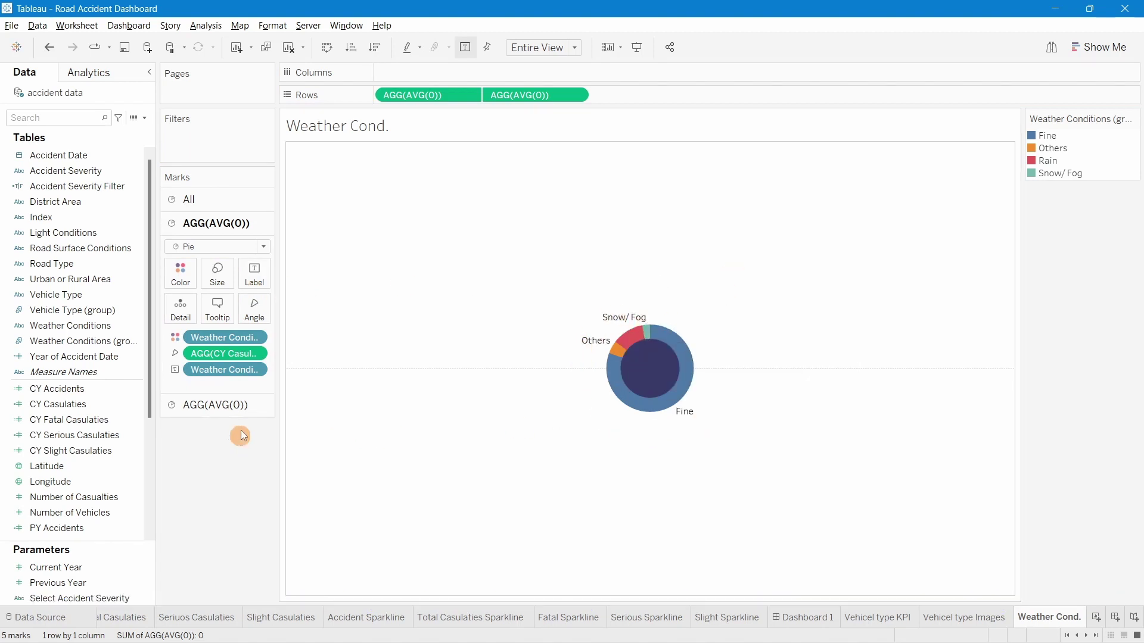
pyautogui.click(249, 289)
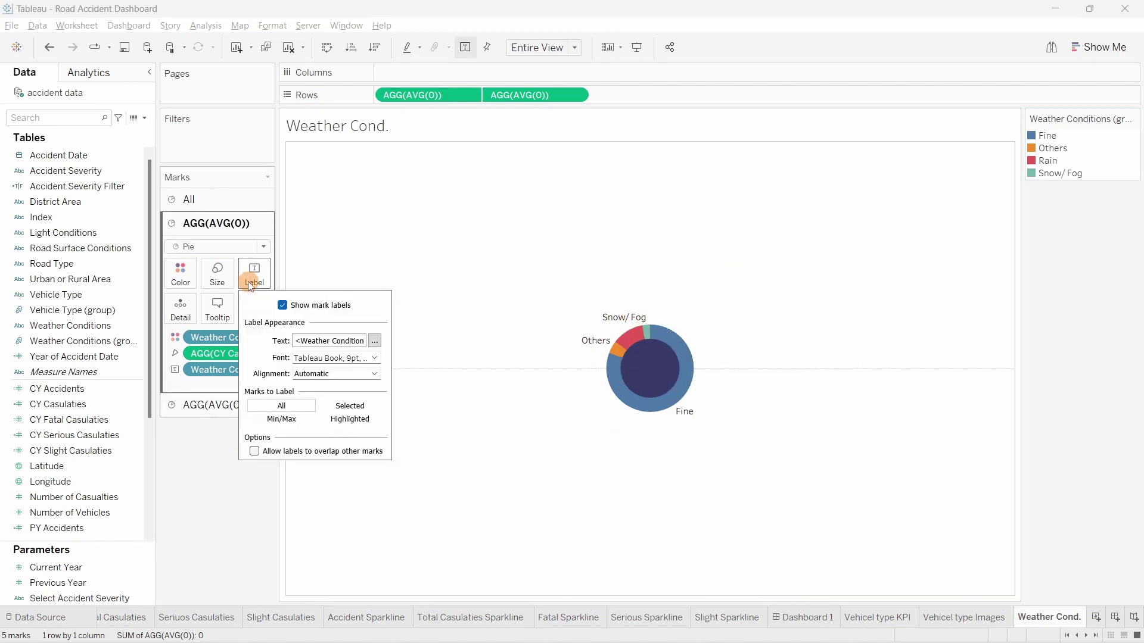
pyautogui.click(255, 453)
pyautogui.click(238, 555)
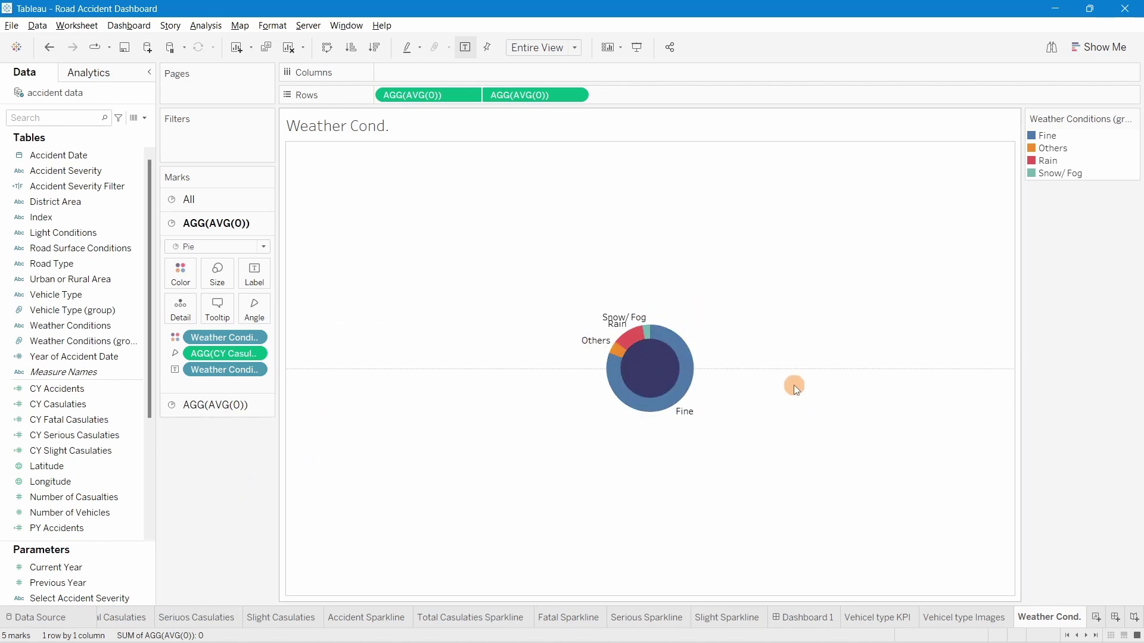
# Move the Snow/Fog label up and sideways so that it clears the Rain label
pyautogui.click(628, 320)
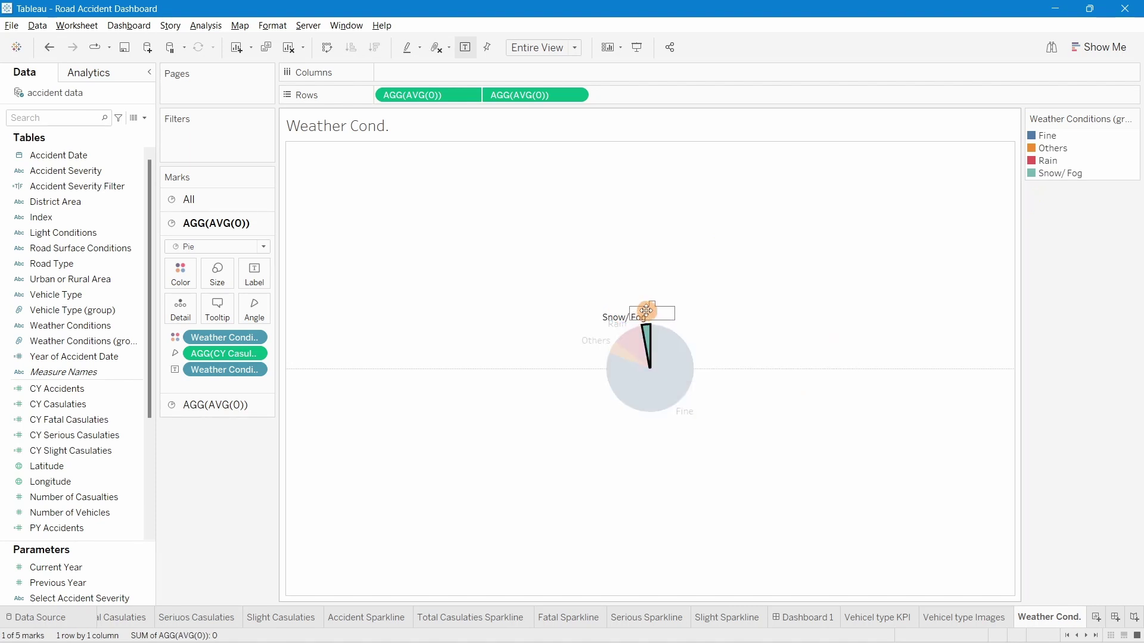
pyautogui.moveTo(646, 311); pyautogui.dragTo(647, 311)
pyautogui.click(599, 448)
pyautogui.moveTo(646, 317)
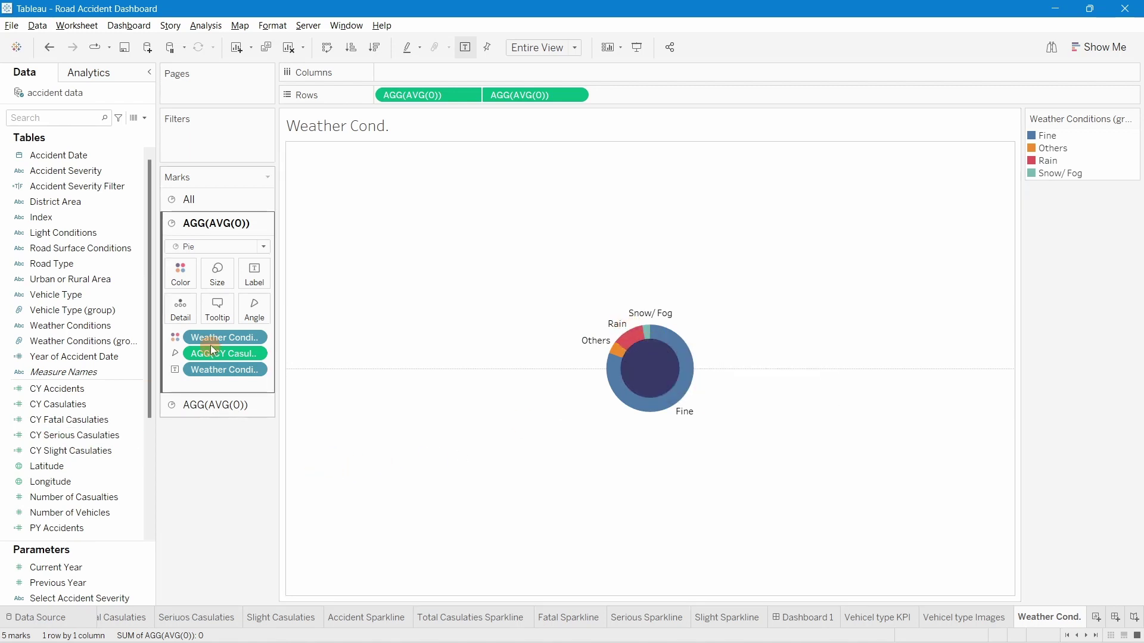
# Add CY Casulaties to the outer ring's labels and apply a Percent of Total quick table calculation to it
pyautogui.moveTo(216, 356); pyautogui.dragTo(265, 287)
pyautogui.click(585, 382)
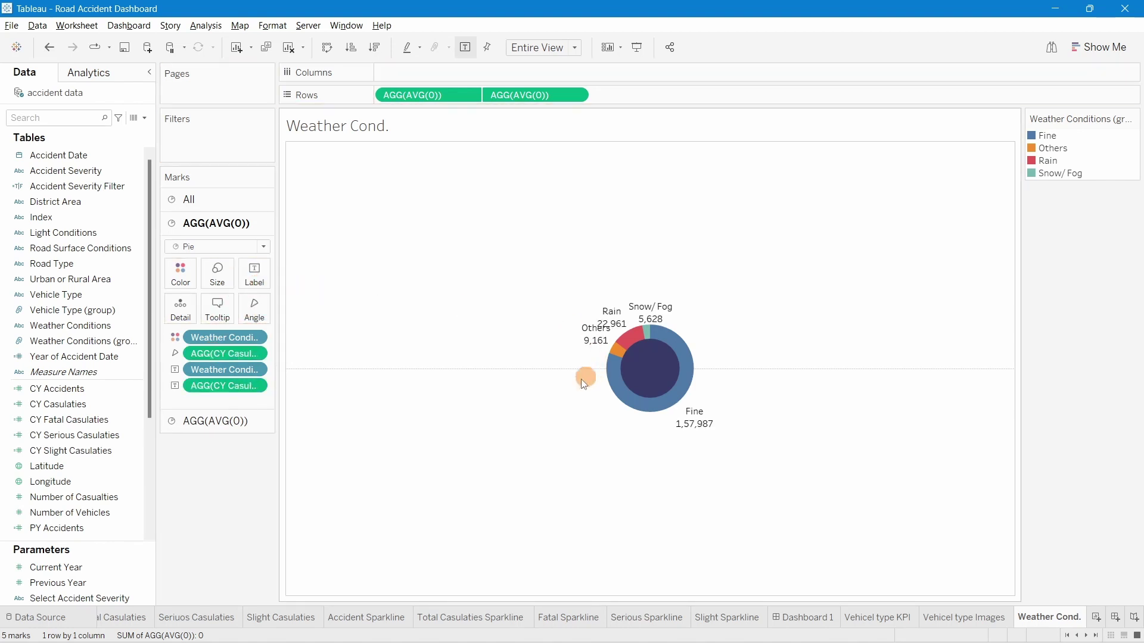
pyautogui.rightClick(214, 386)
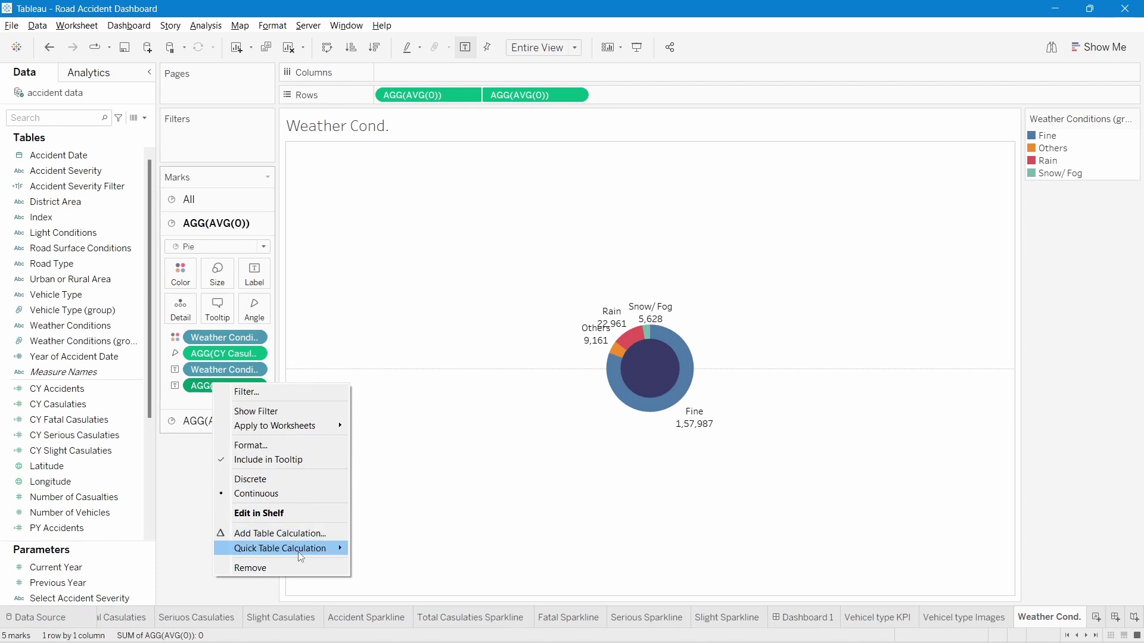
pyautogui.moveTo(304, 549)
pyautogui.click(392, 535)
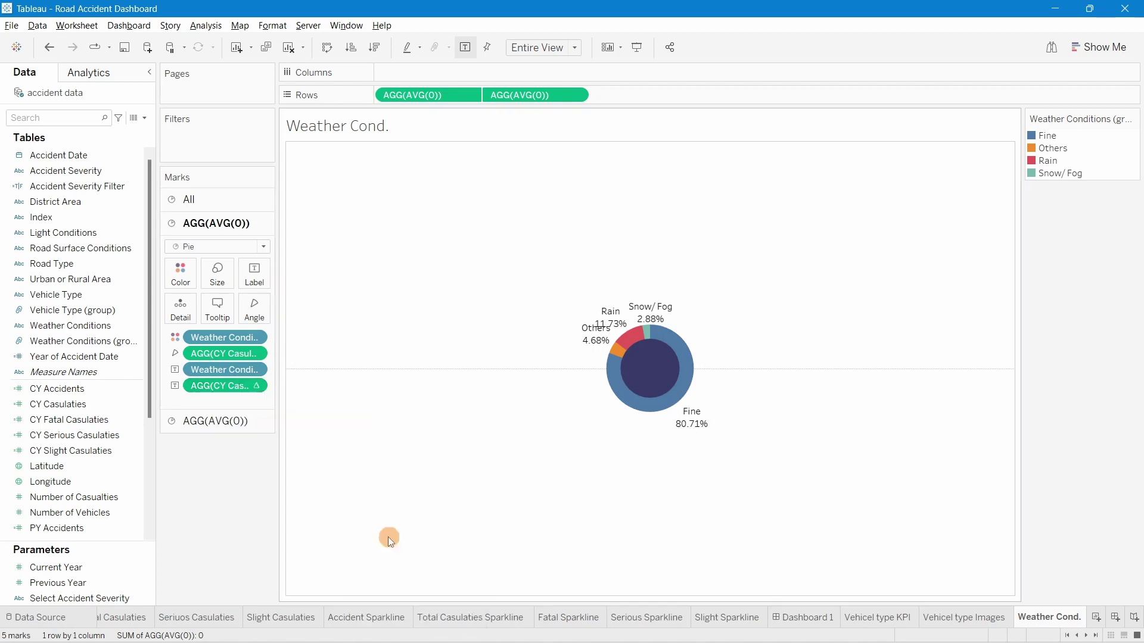
# Format the outer ring's label text in Tableau Medium at size 7
pyautogui.click(255, 275)
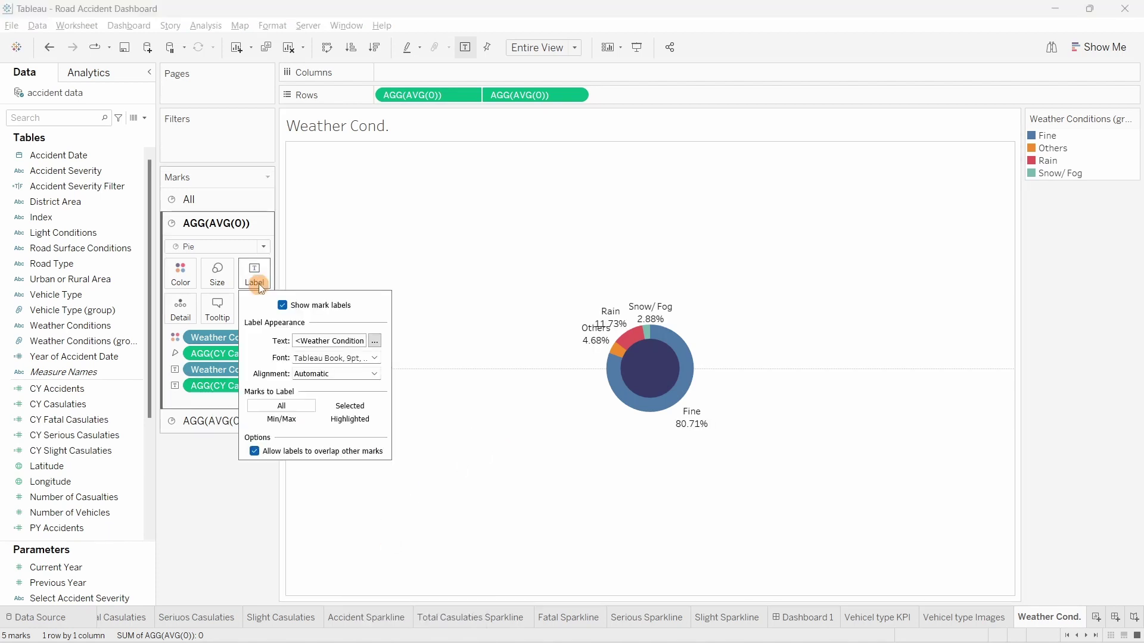
pyautogui.click(376, 334)
pyautogui.moveTo(405, 408); pyautogui.dragTo(280, 377)
pyautogui.click(301, 361)
pyautogui.click(297, 374)
pyautogui.click(292, 363)
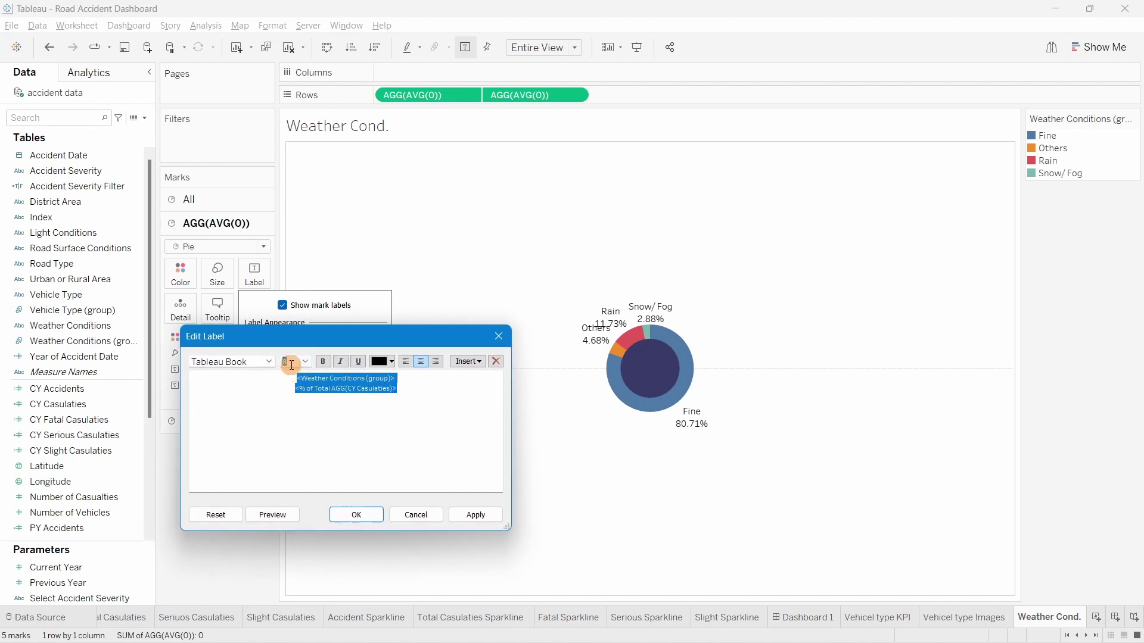
pyautogui.click(269, 362)
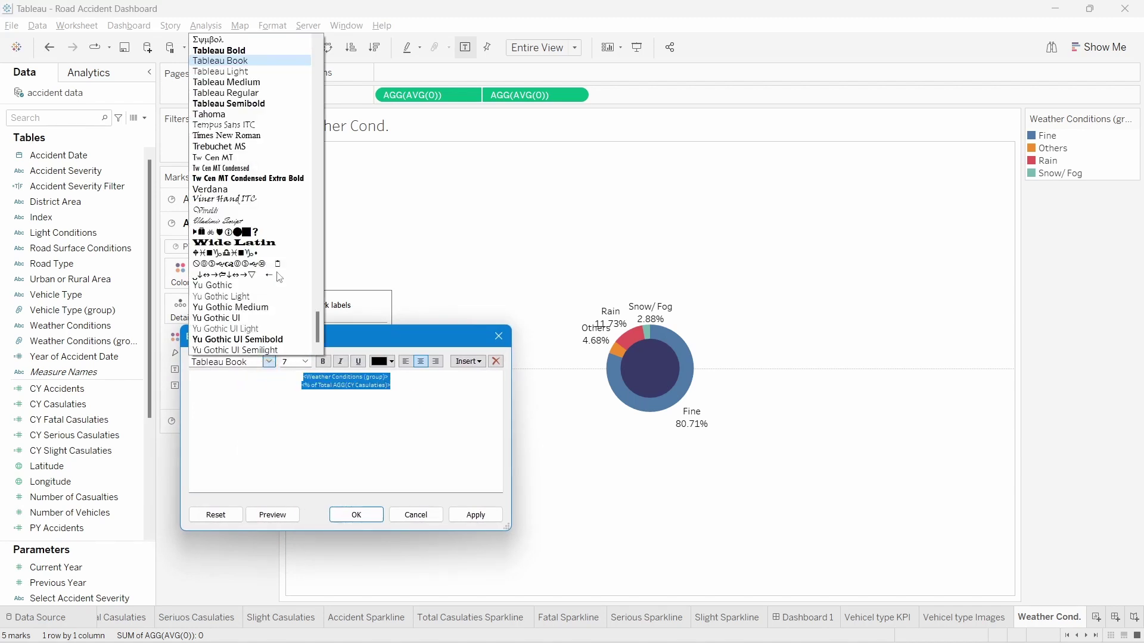
pyautogui.click(251, 83)
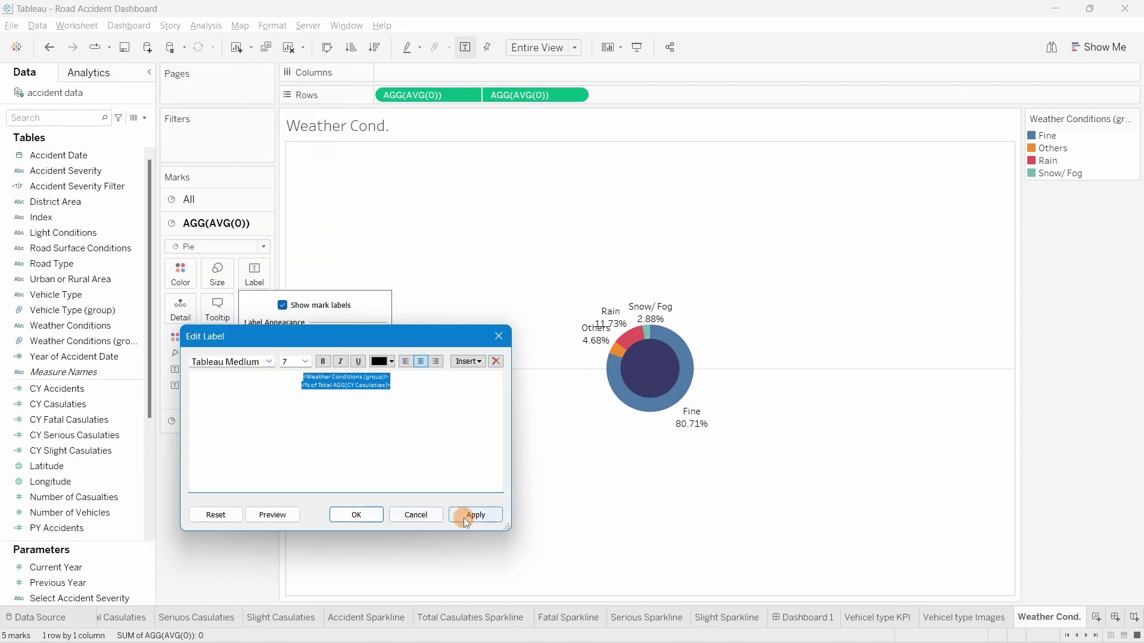
pyautogui.click(463, 517)
pyautogui.click(377, 512)
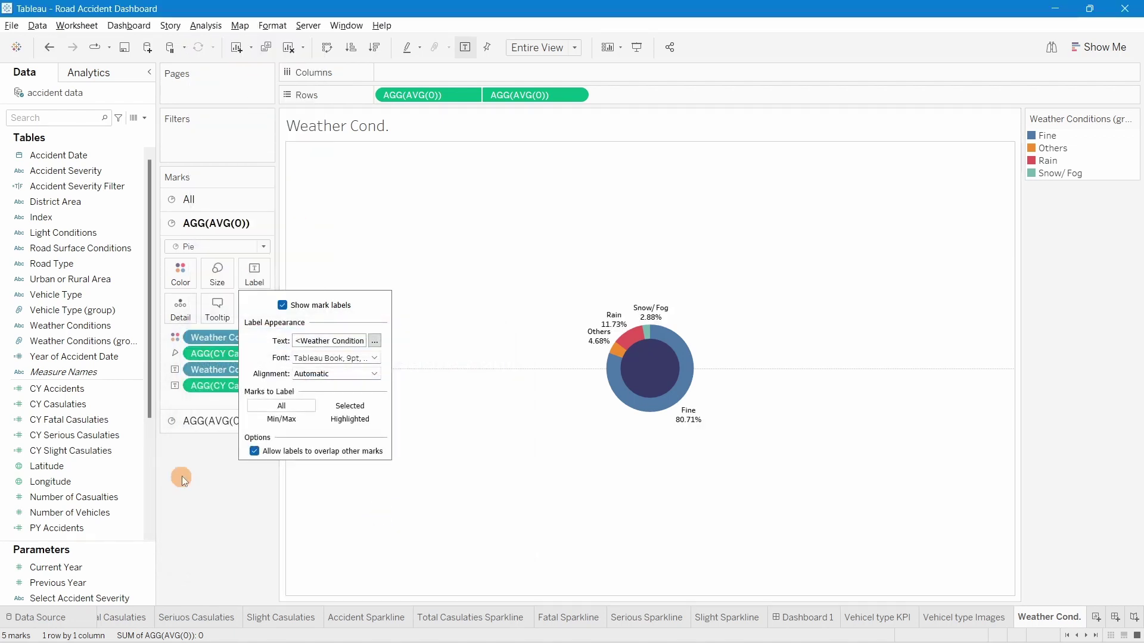
pyautogui.click(180, 476)
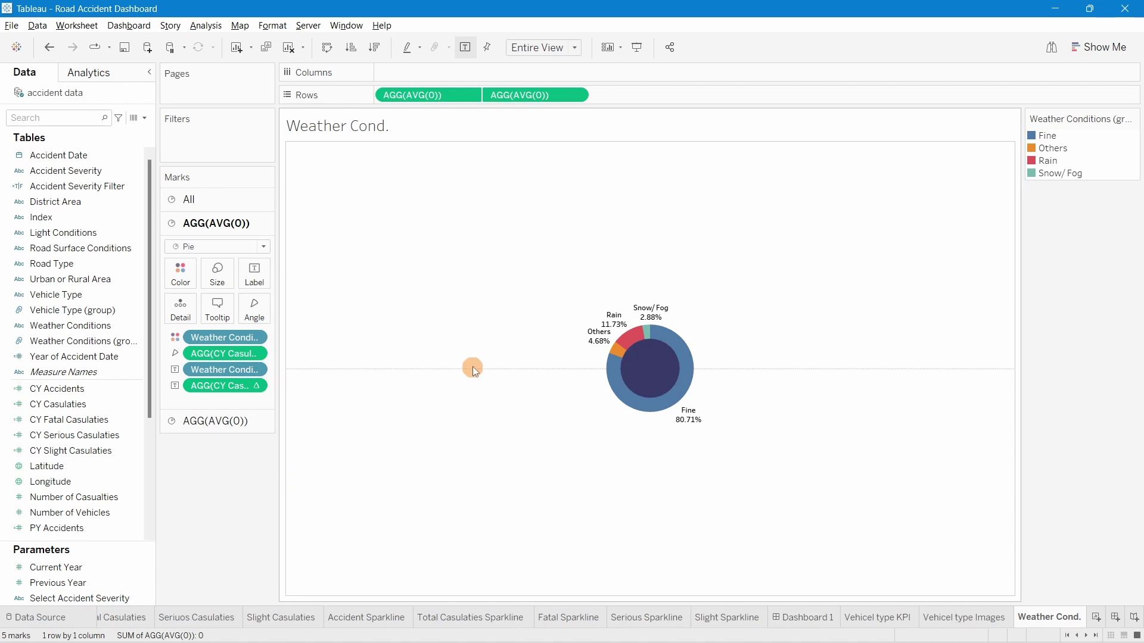
# Label the inner circle of the second AVG(0) pie with CY Casulaties
pyautogui.click(225, 424)
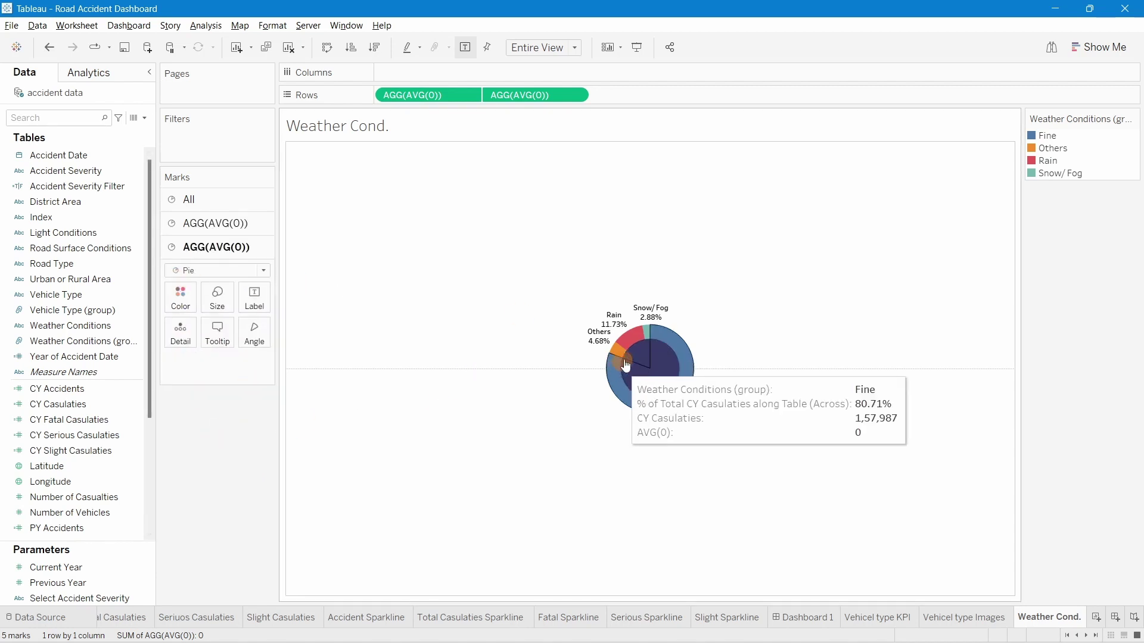
pyautogui.click(210, 458)
pyautogui.moveTo(59, 404); pyautogui.dragTo(255, 299)
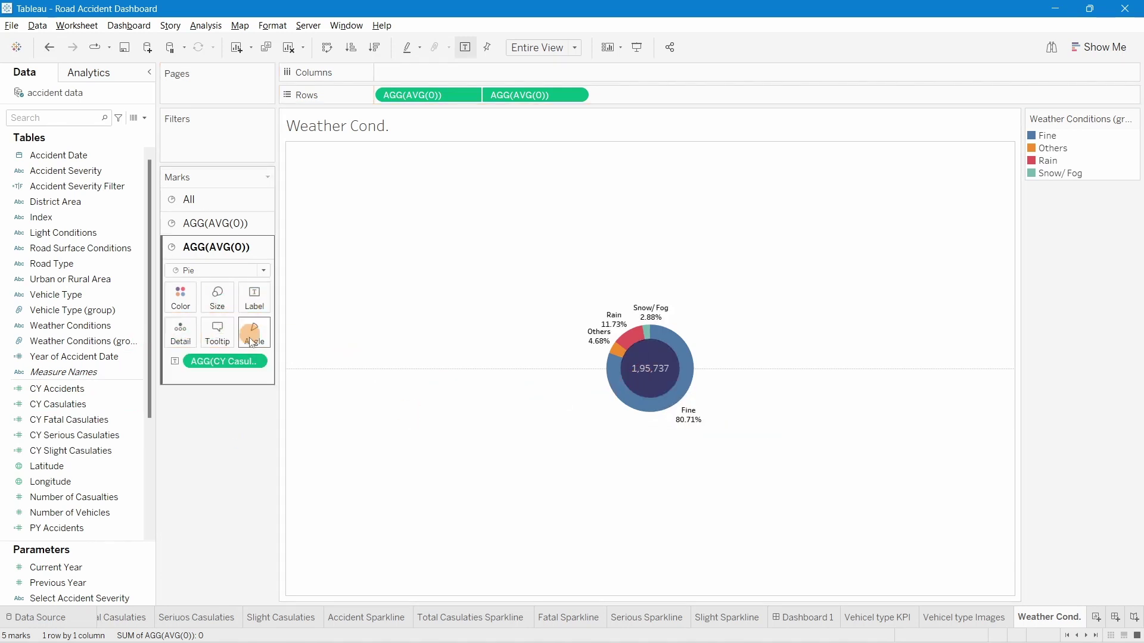
pyautogui.rightClick(232, 361)
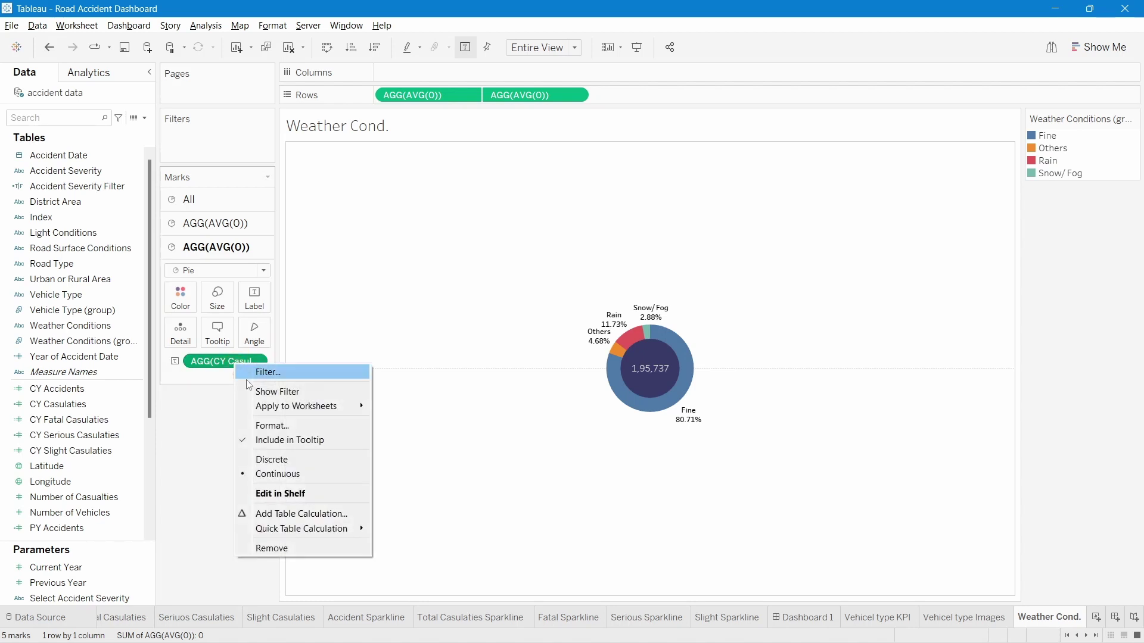
pyautogui.click(271, 427)
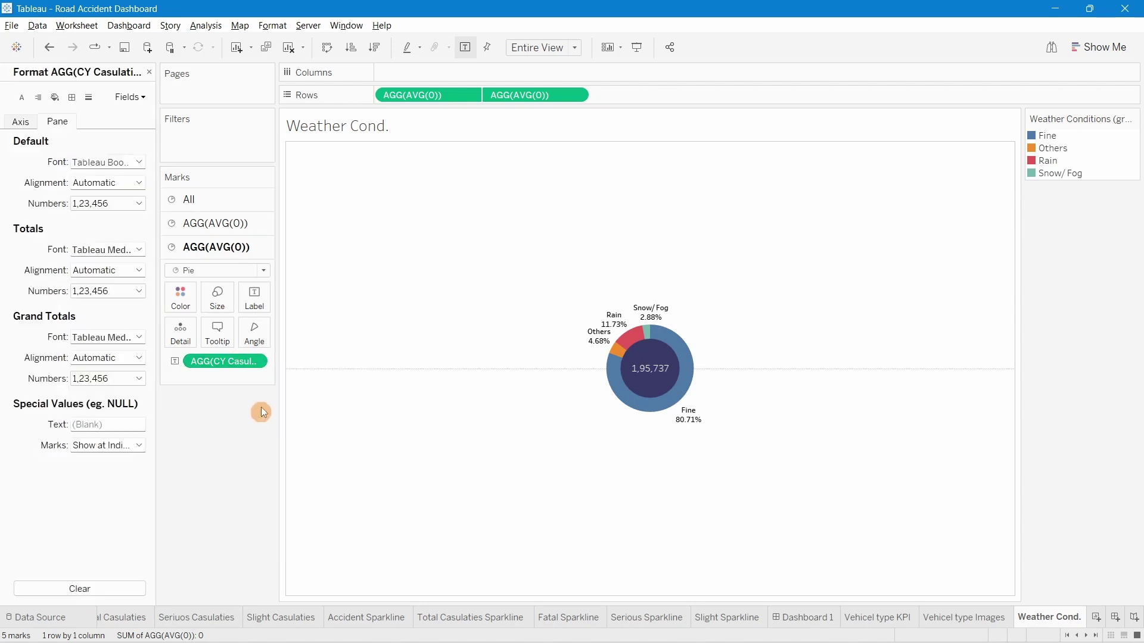
pyautogui.click(93, 163)
pyautogui.click(105, 202)
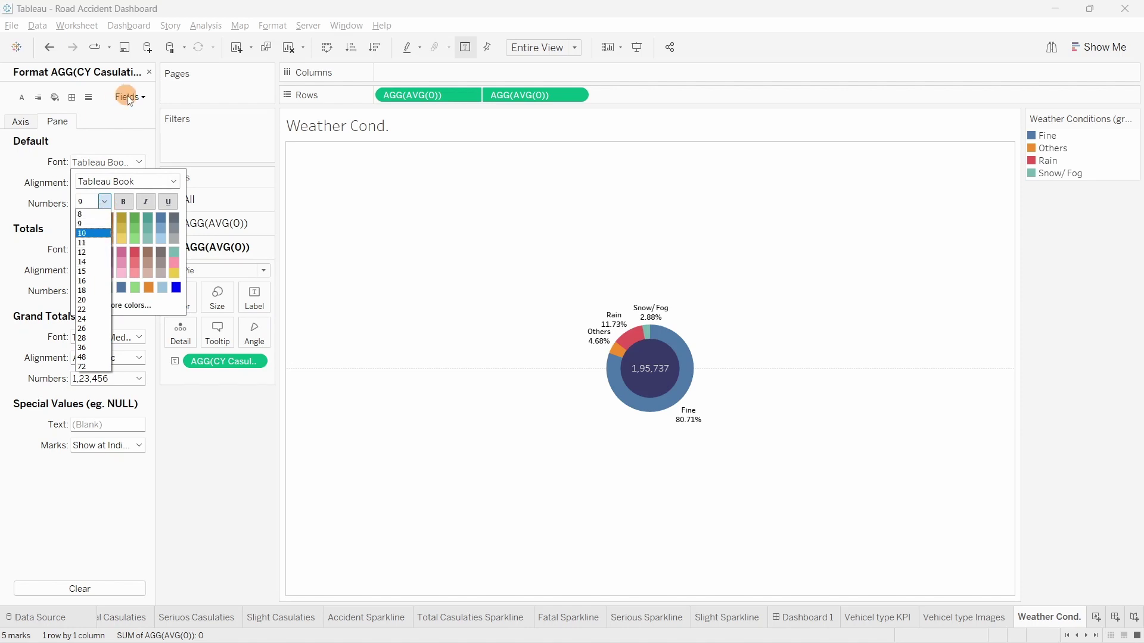
pyautogui.click(150, 73)
# Set the inner circle's CY Casulaties label to size 15 and colour it yellow
pyautogui.click(250, 301)
pyautogui.click(361, 355)
pyautogui.moveTo(429, 393); pyautogui.dragTo(304, 367)
pyautogui.click(304, 362)
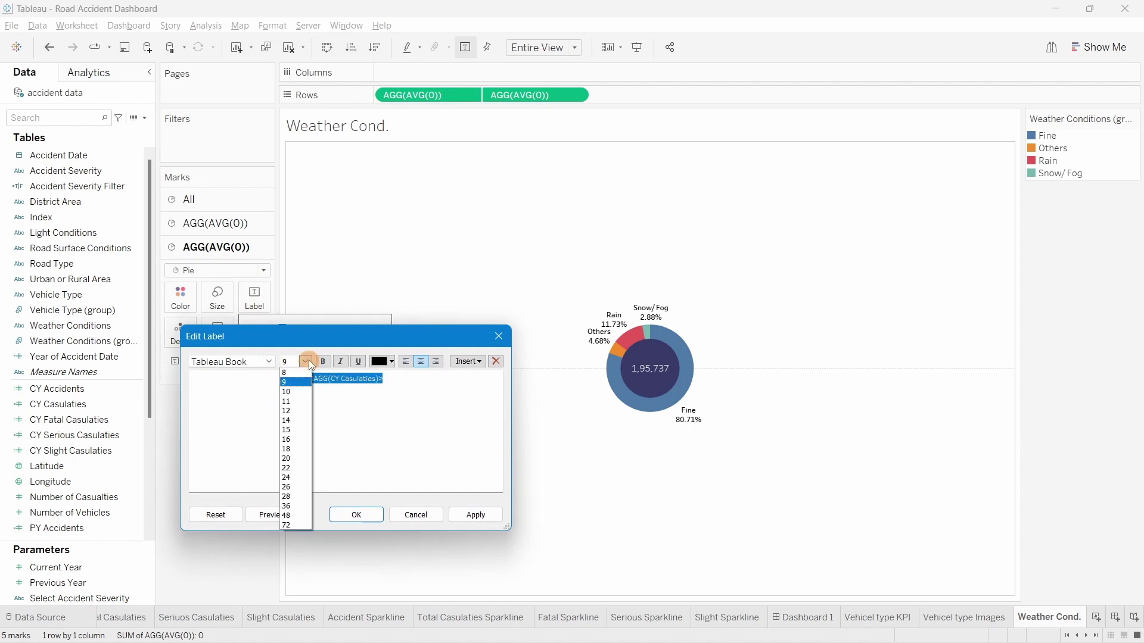
pyautogui.click(301, 417)
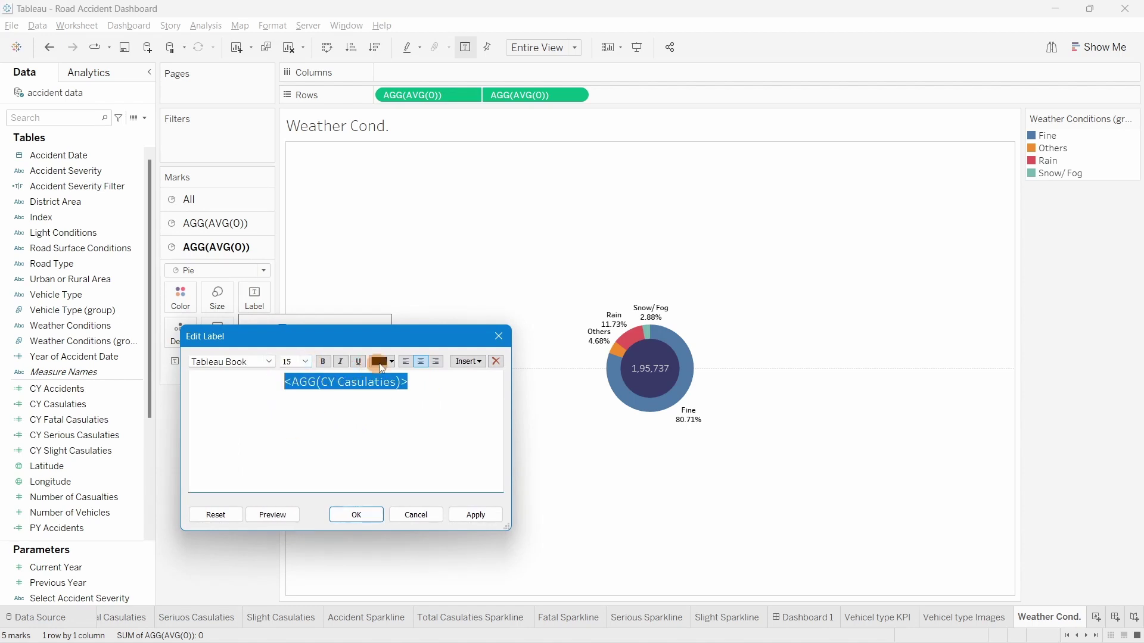
pyautogui.click(390, 362)
pyautogui.click(420, 401)
pyautogui.click(489, 514)
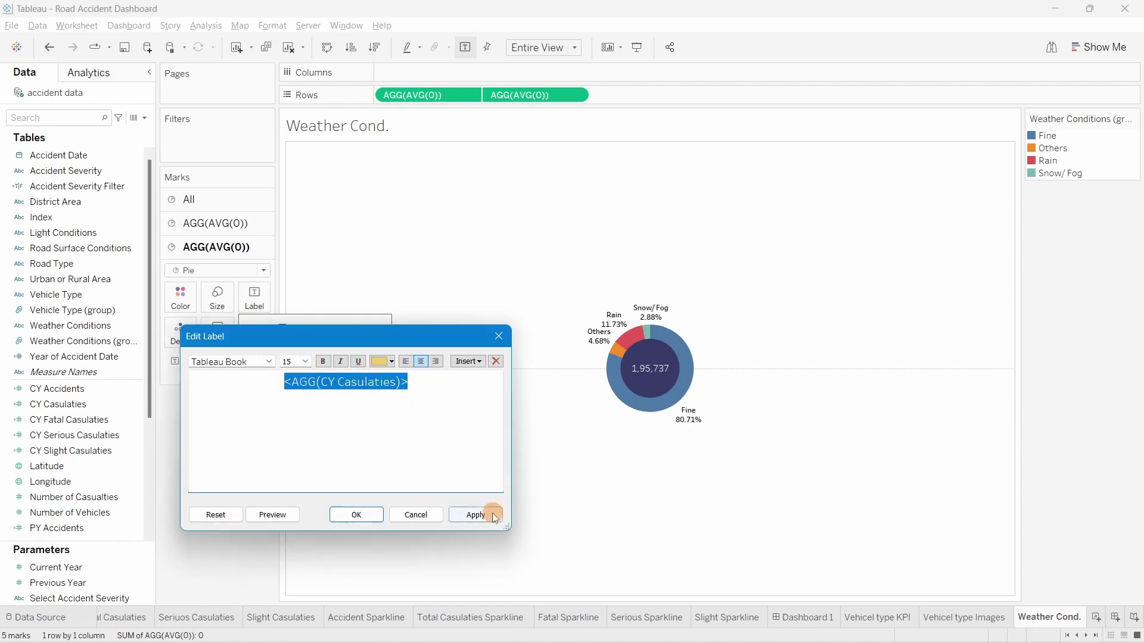
pyautogui.click(357, 515)
# Open the format settings of the inner circle's CY Casulaties label field
pyautogui.click(198, 364)
pyautogui.rightClick(199, 363)
pyautogui.click(237, 427)
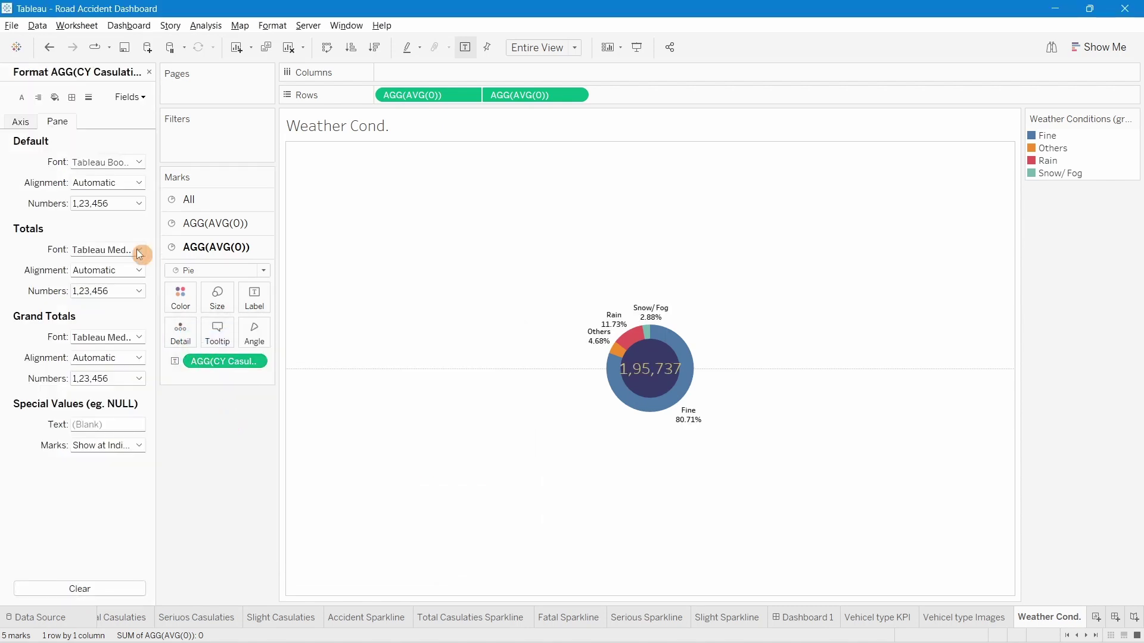
# Change the font of the inner circle's CY Casulaties label to Tableau Bold
pyautogui.click(251, 306)
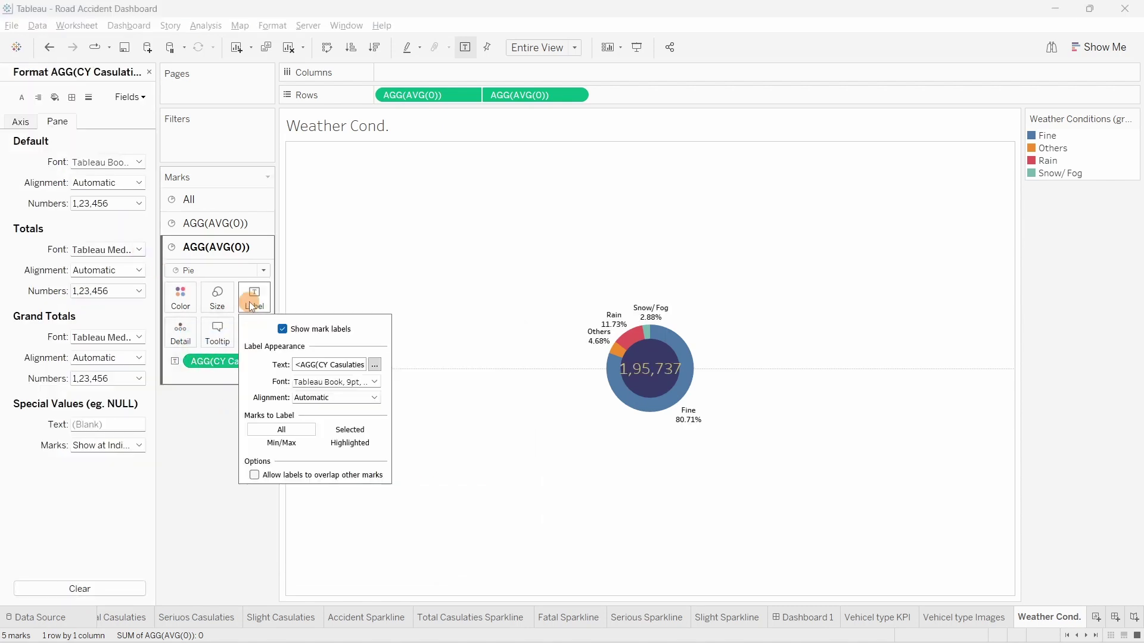
pyautogui.click(376, 364)
pyautogui.moveTo(427, 384); pyautogui.dragTo(263, 383)
pyautogui.click(269, 362)
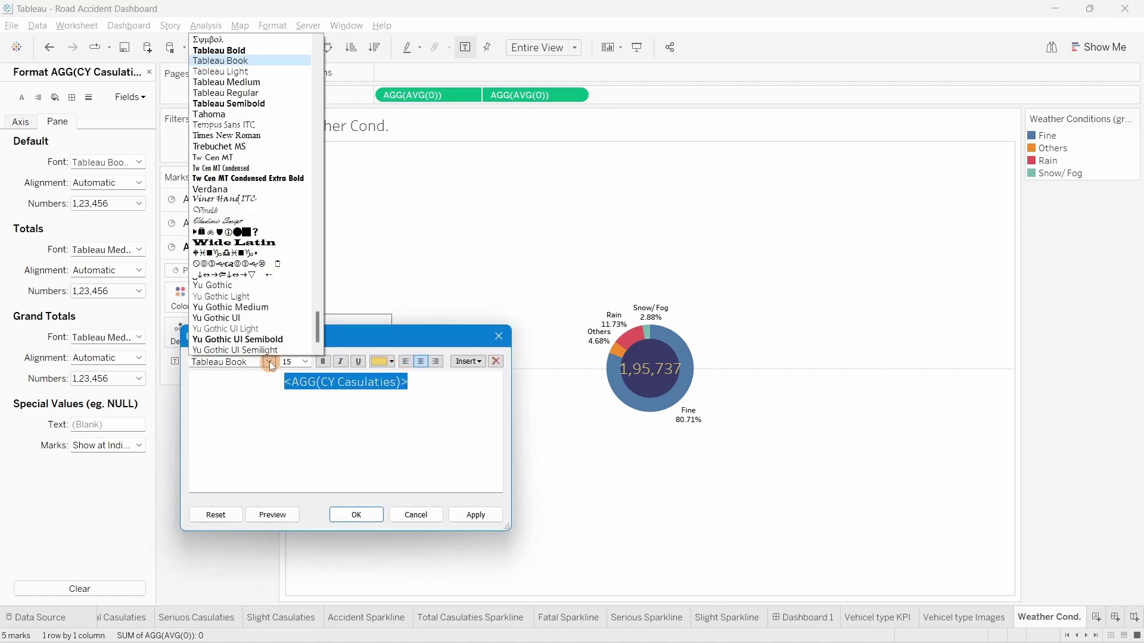
pyautogui.click(249, 51)
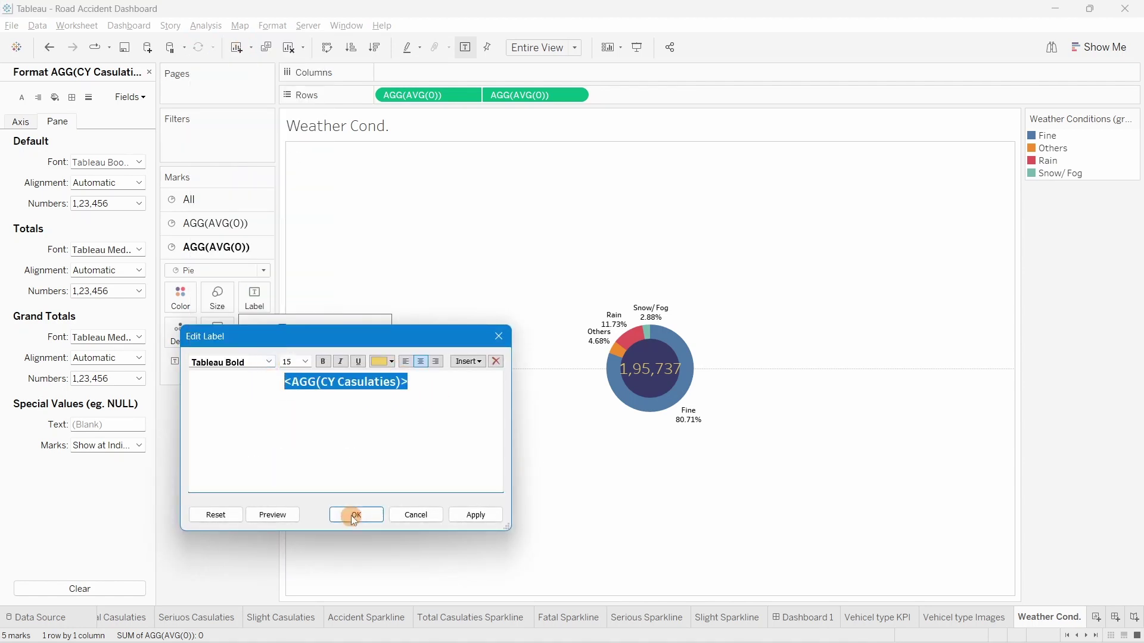
pyautogui.click(351, 516)
# Format the inner circle's CY Casulaties label as a custom number with 1 decimal place and display units in Thousands (K)
pyautogui.click(138, 203)
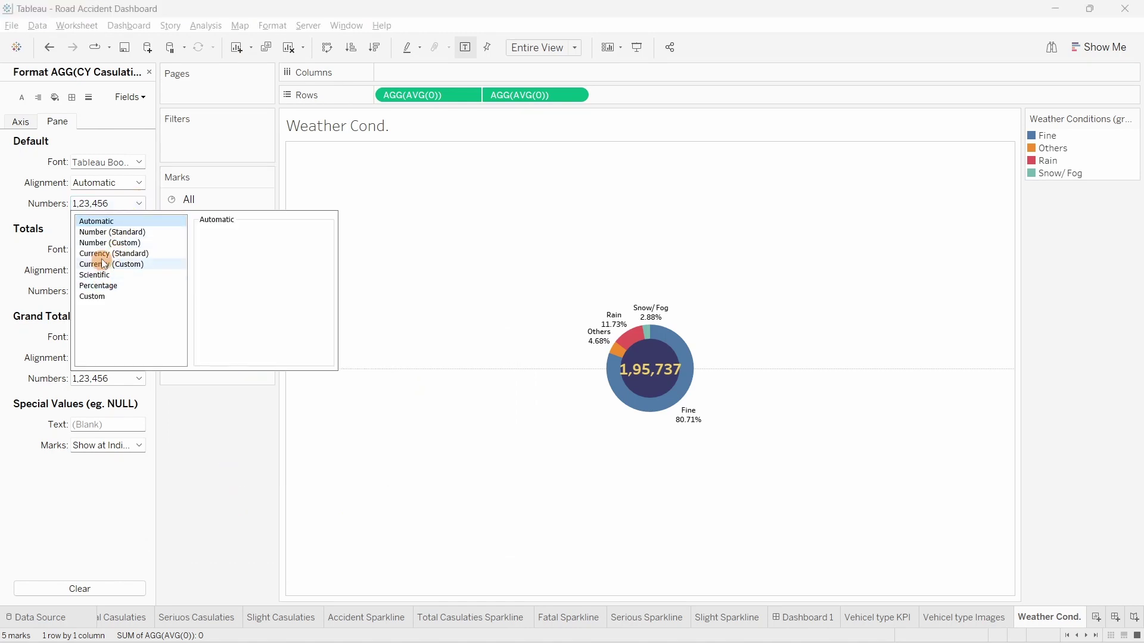
pyautogui.click(110, 231)
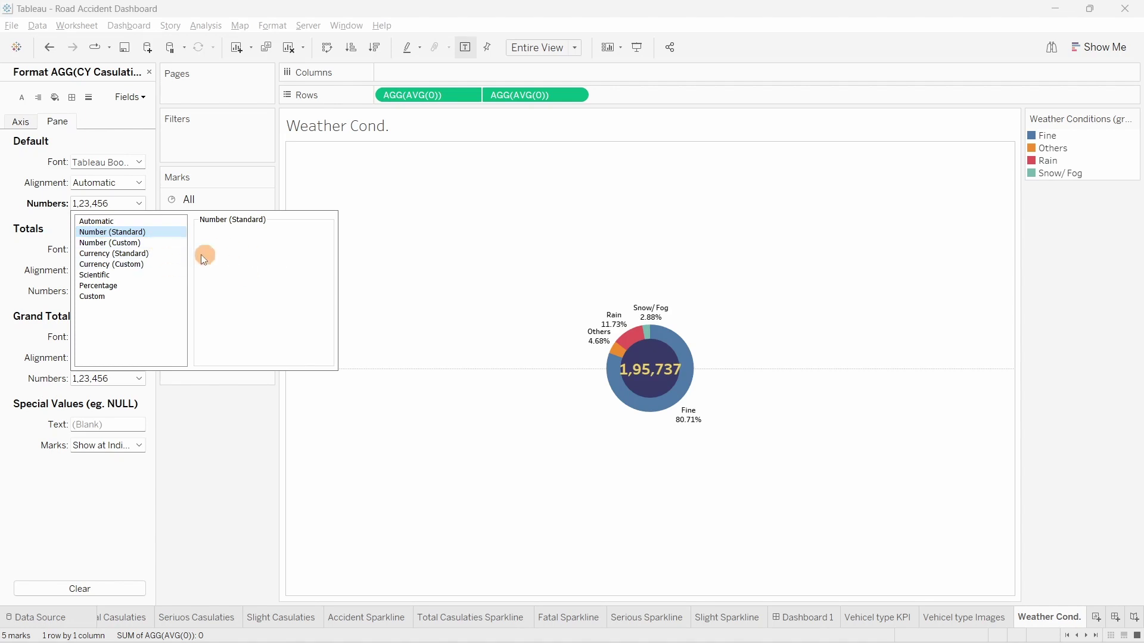
pyautogui.click(110, 242)
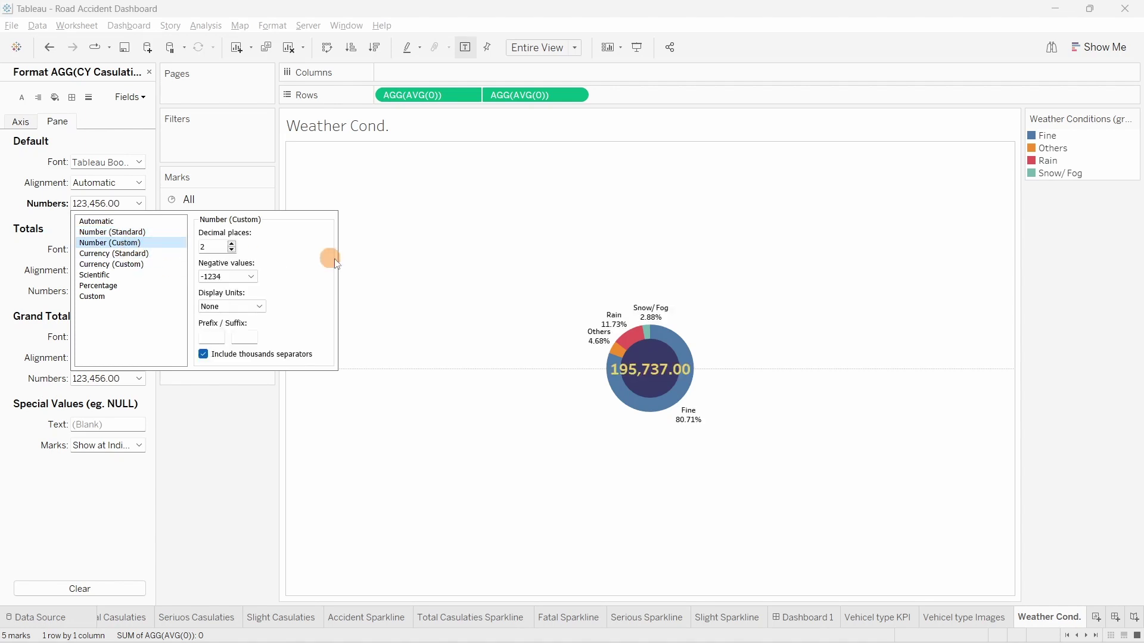
pyautogui.click(232, 250)
pyautogui.click(226, 306)
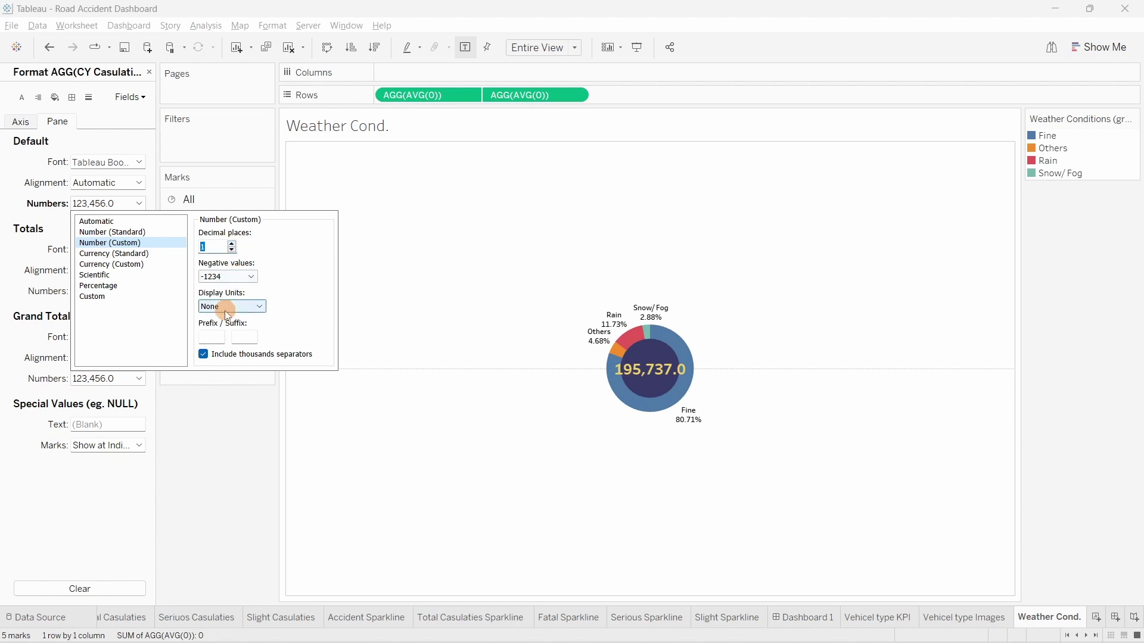
pyautogui.click(232, 328)
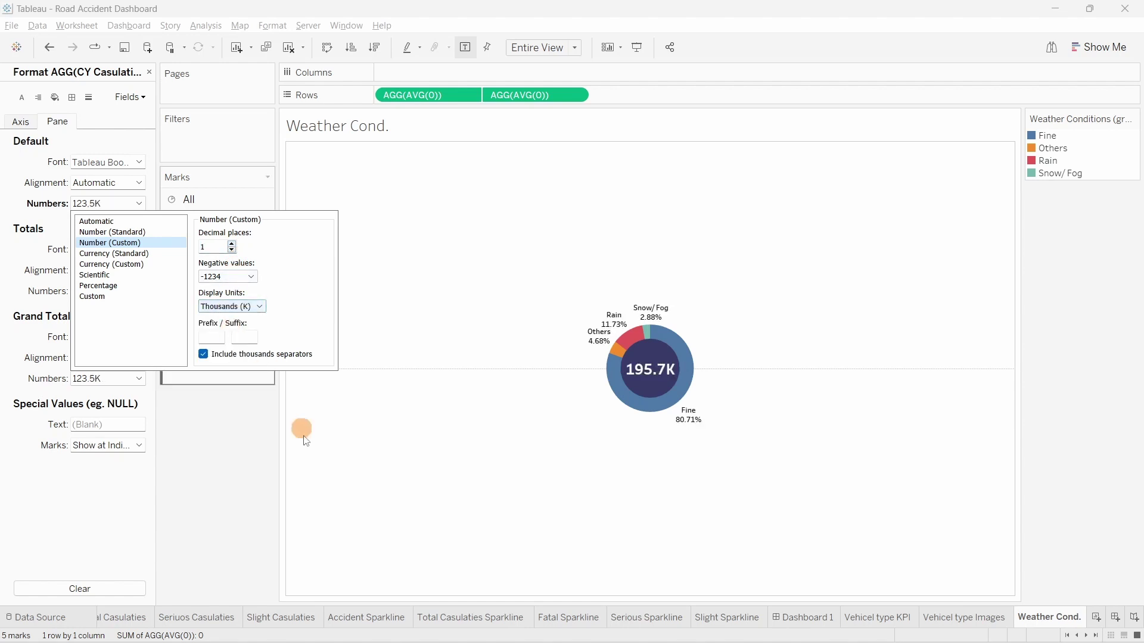
pyautogui.click(245, 488)
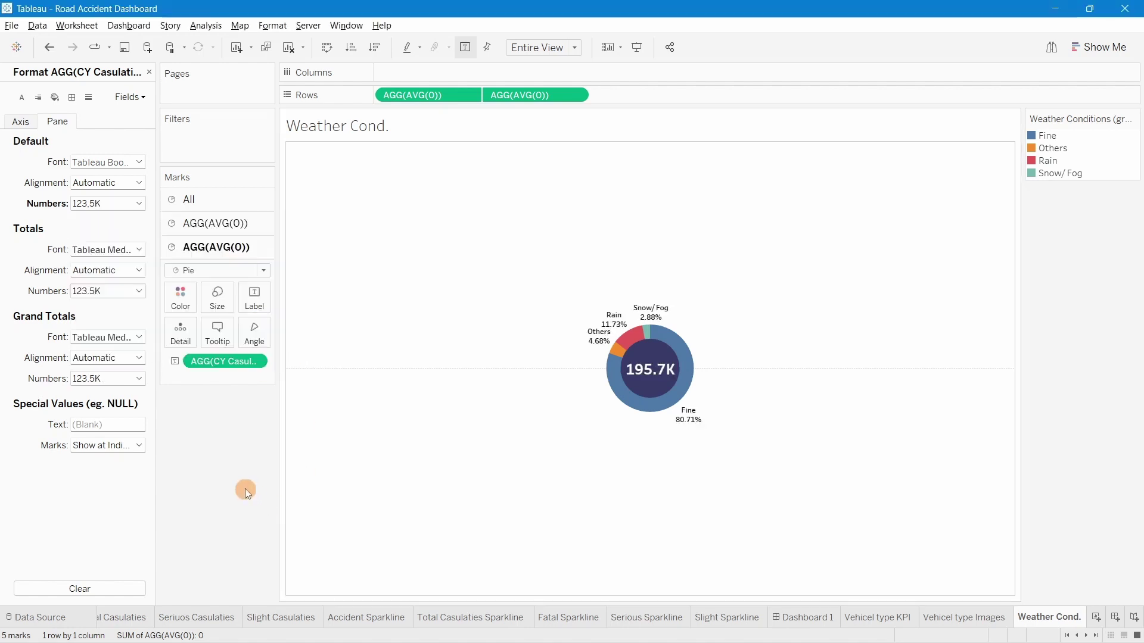
pyautogui.click(265, 309)
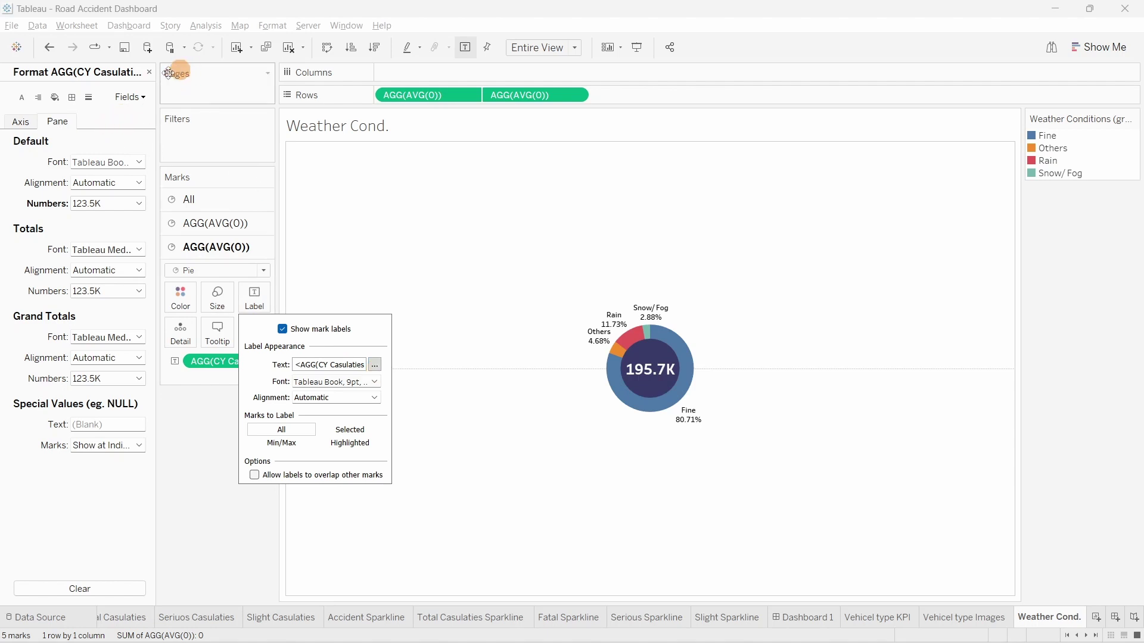
pyautogui.click(149, 72)
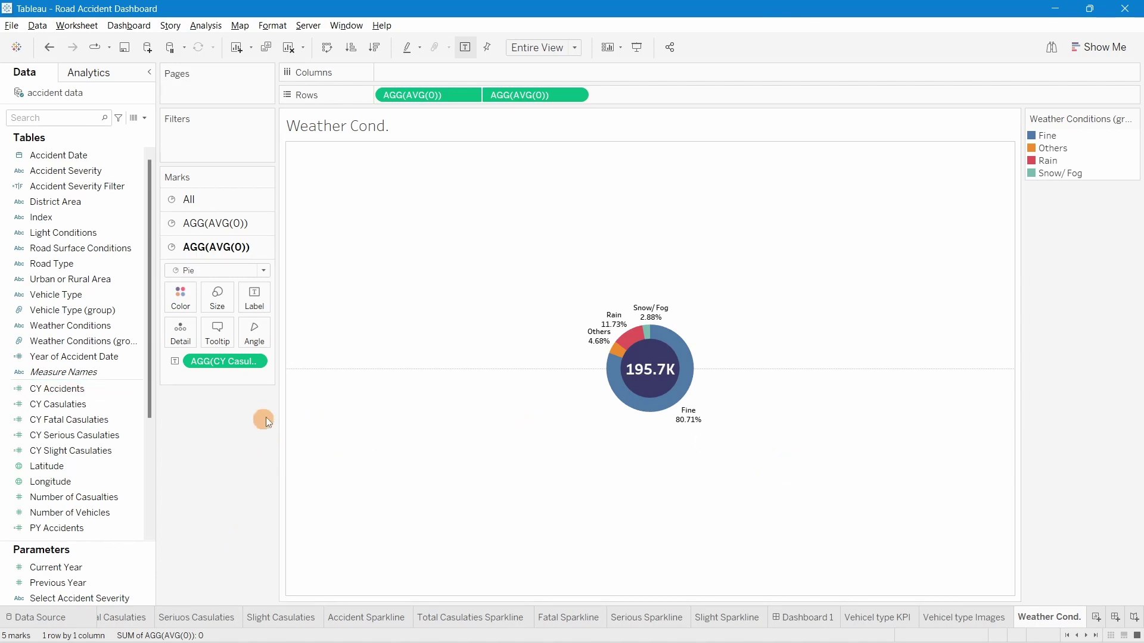
# Review the finished Accident Dashboard and the accident severity options on Dashboard 1, and return to the Weather Cond. sheet
pyautogui.moveTo(622, 631)
pyautogui.click(571, 539)
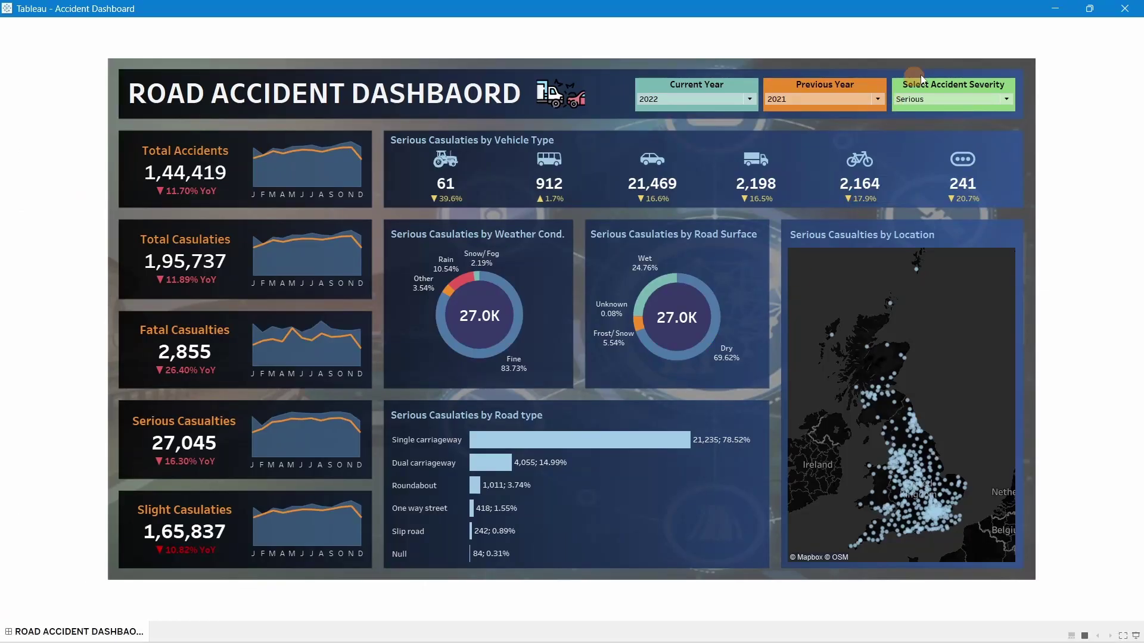
pyautogui.hotkey('alt', 'Tab')
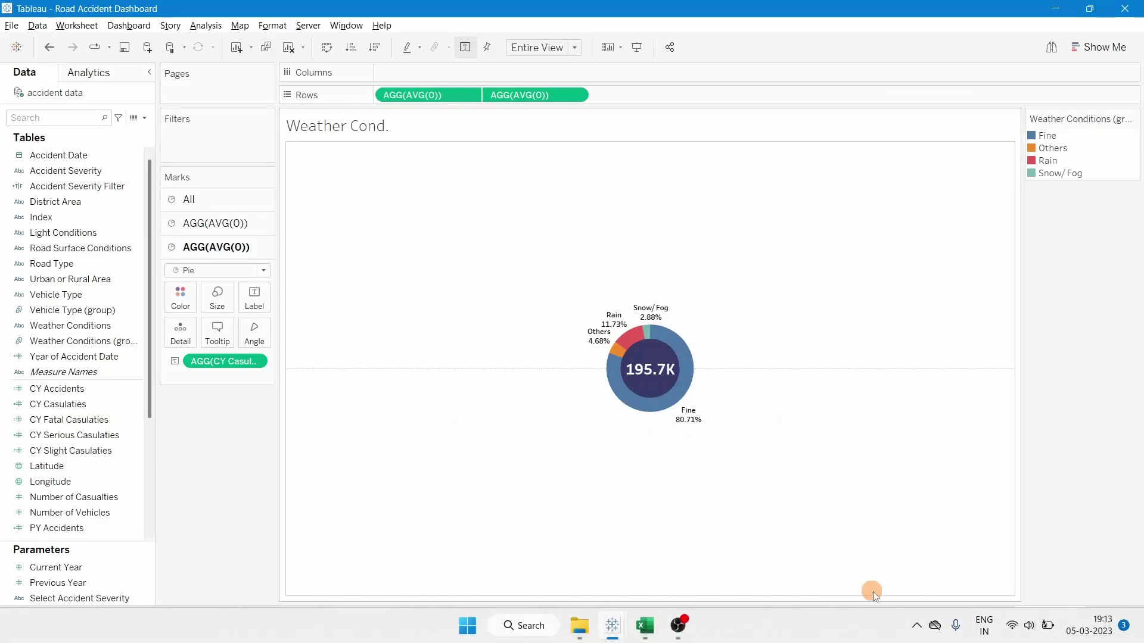
pyautogui.click(795, 615)
pyautogui.click(969, 106)
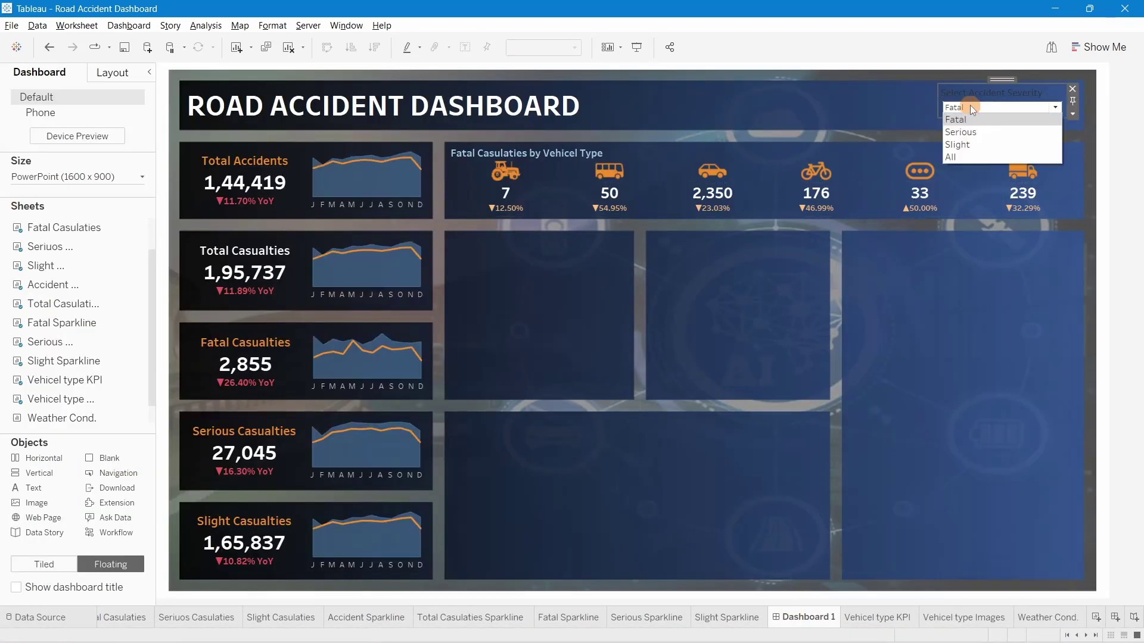
pyautogui.click(1047, 617)
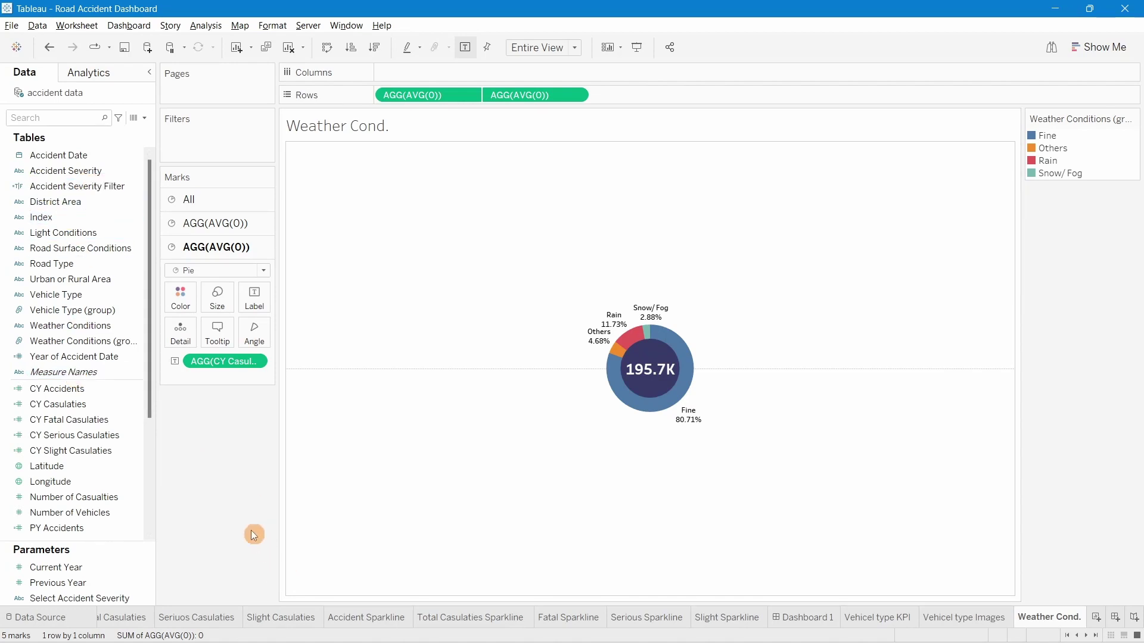
# Filter the Weather Cond. sheet by Accident Severity Filter, keeping only True
pyautogui.moveTo(156, 450); pyautogui.dragTo(174, 449)
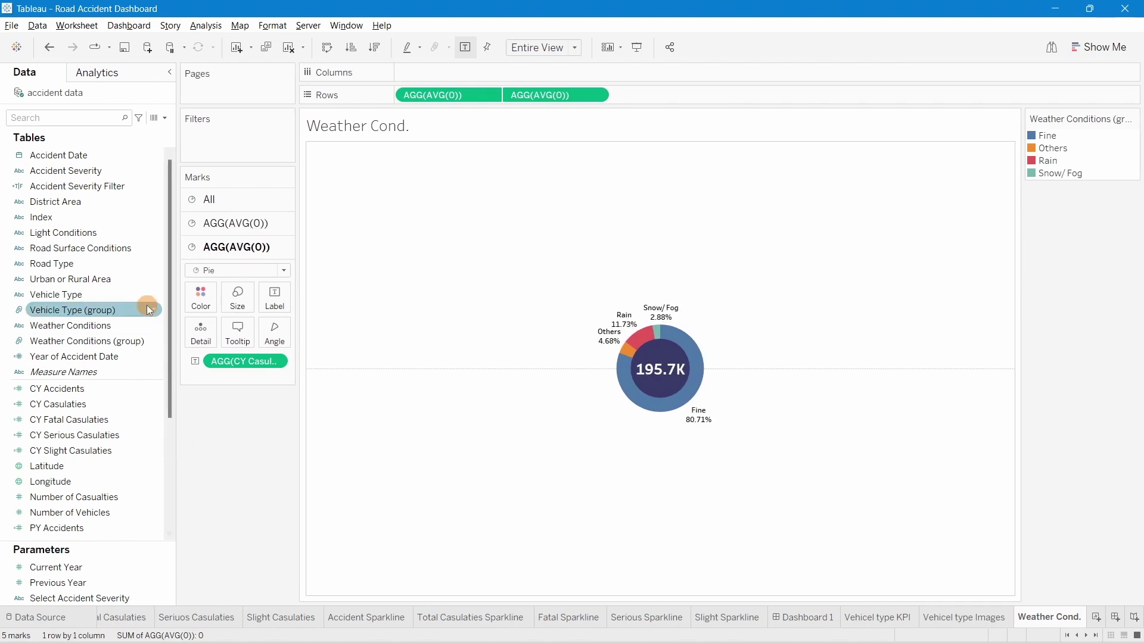
pyautogui.moveTo(113, 187); pyautogui.dragTo(212, 145)
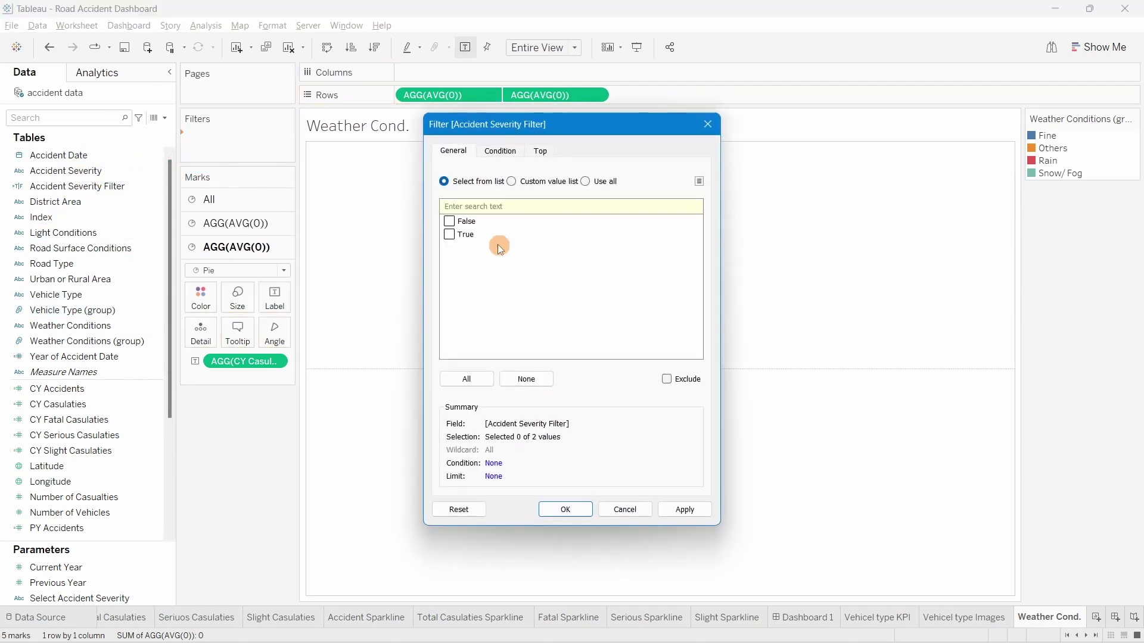
pyautogui.click(451, 236)
pyautogui.moveTo(616, 127); pyautogui.dragTo(317, 126)
pyautogui.click(388, 509)
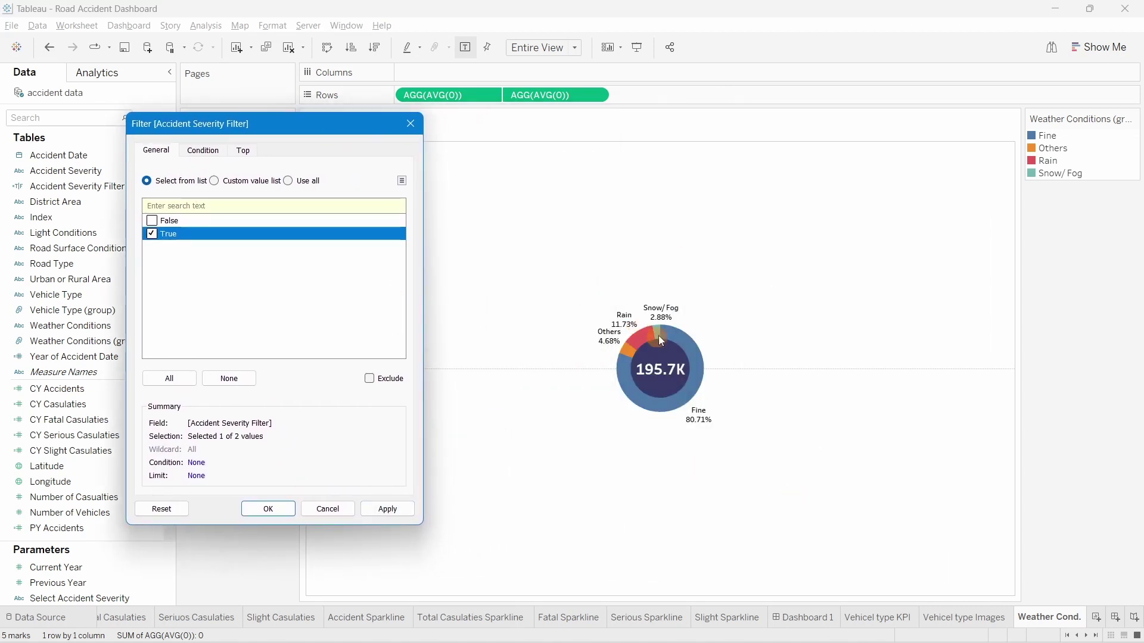
pyautogui.click(366, 508)
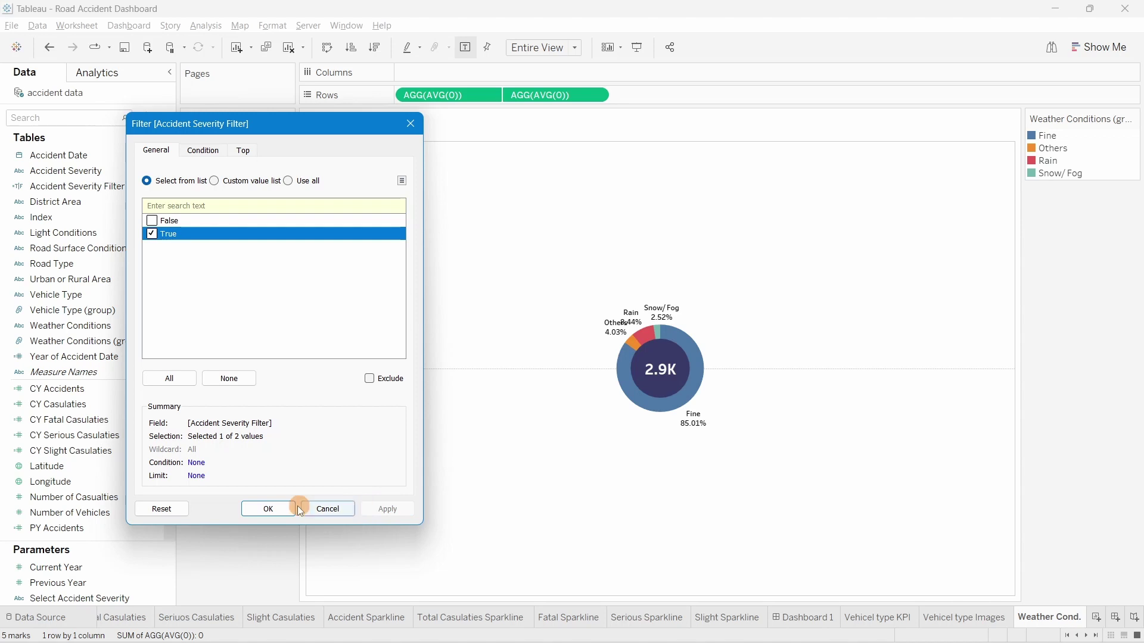
pyautogui.click(279, 510)
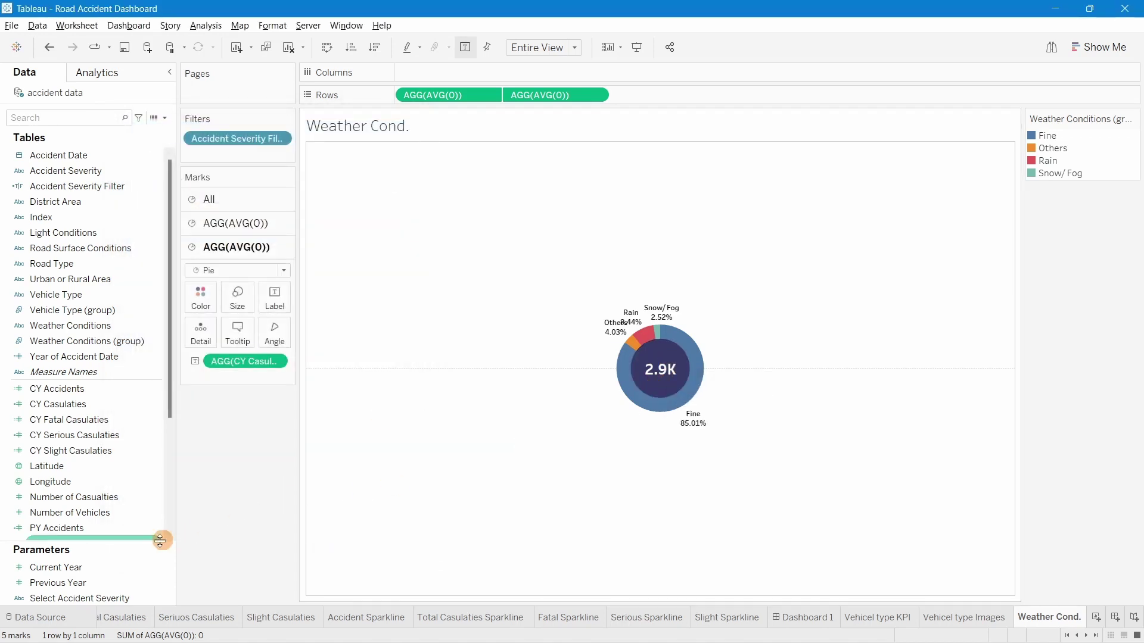
# Show the Select Accident Severity parameter control on the Weather Cond. sheet
pyautogui.rightClick(77, 594)
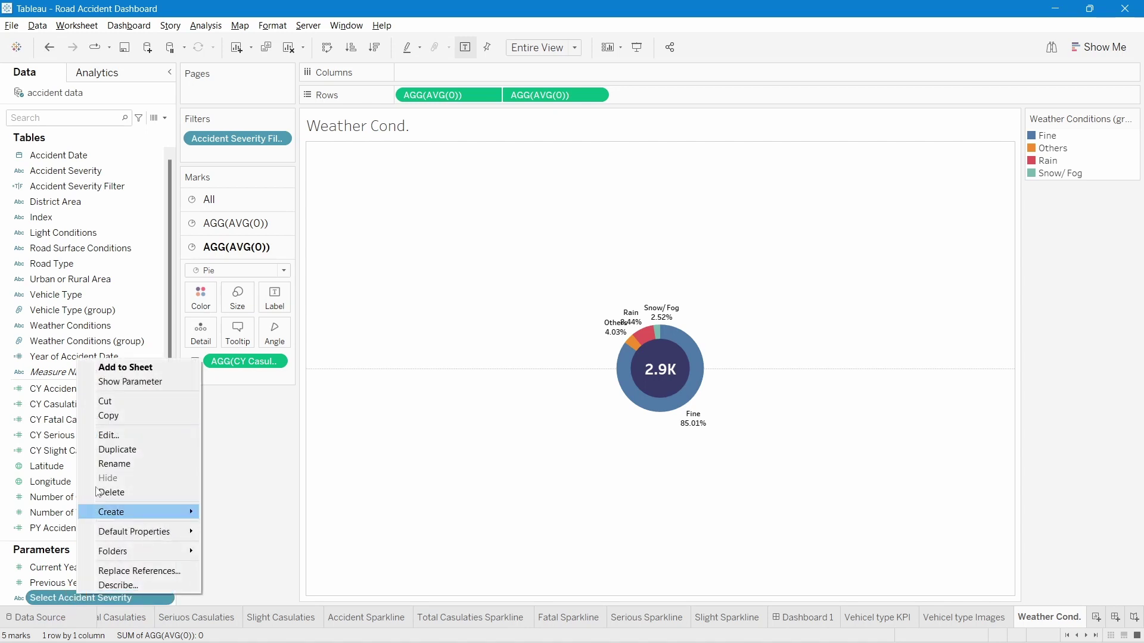
pyautogui.click(123, 382)
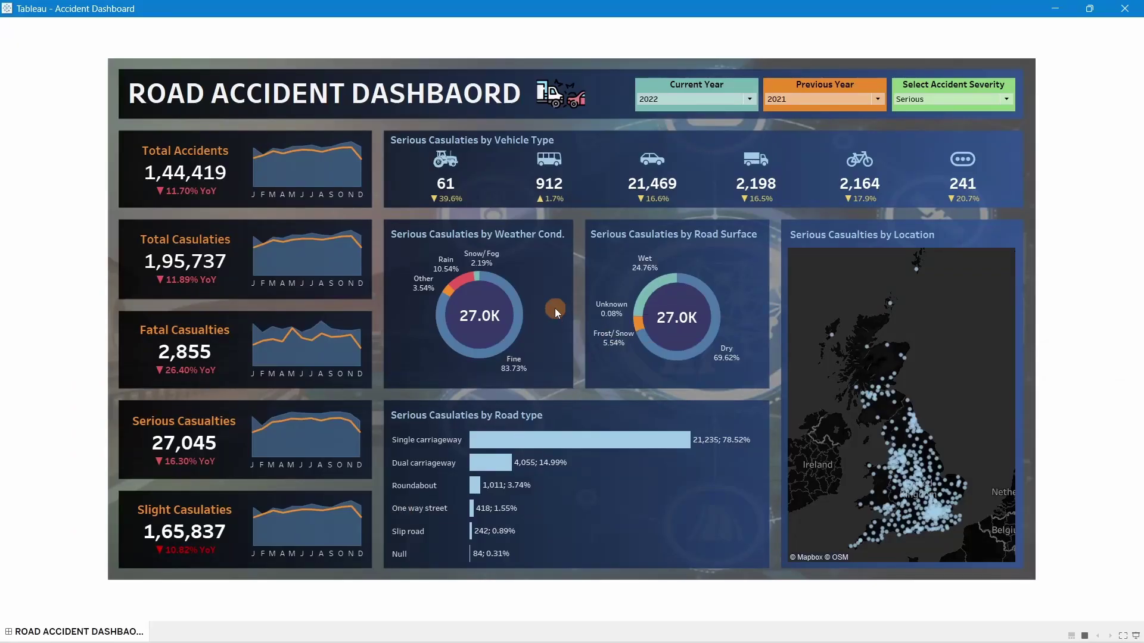
pyautogui.click(949, 200)
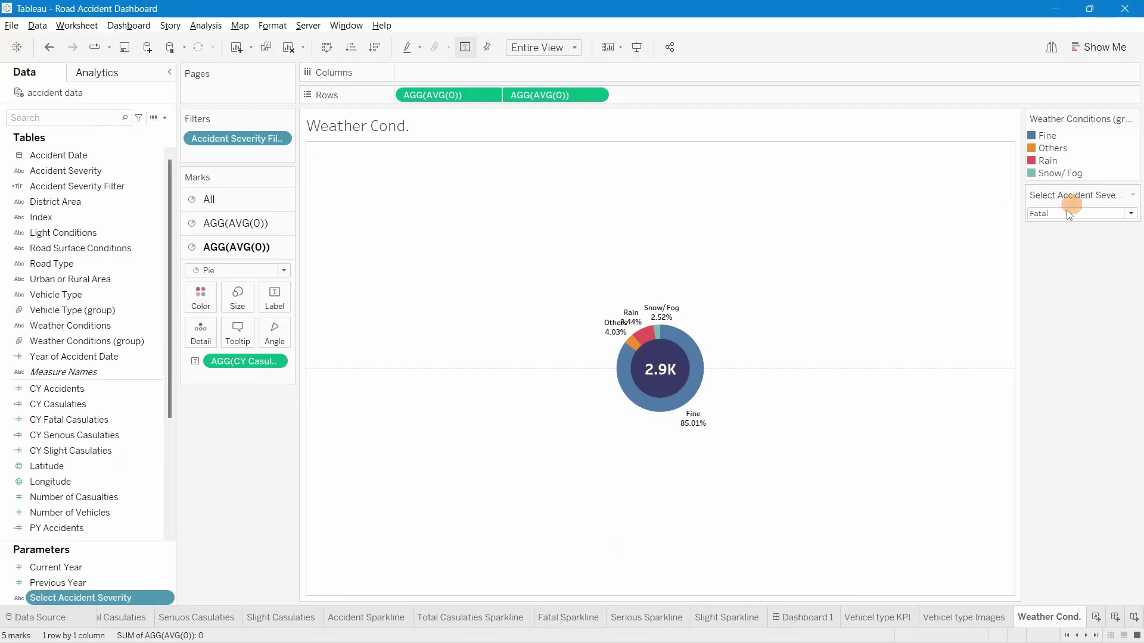
# Set the accident severity parameter to Serious and shift the donut's Others label away from the overlapping Rain label
pyautogui.click(1062, 213)
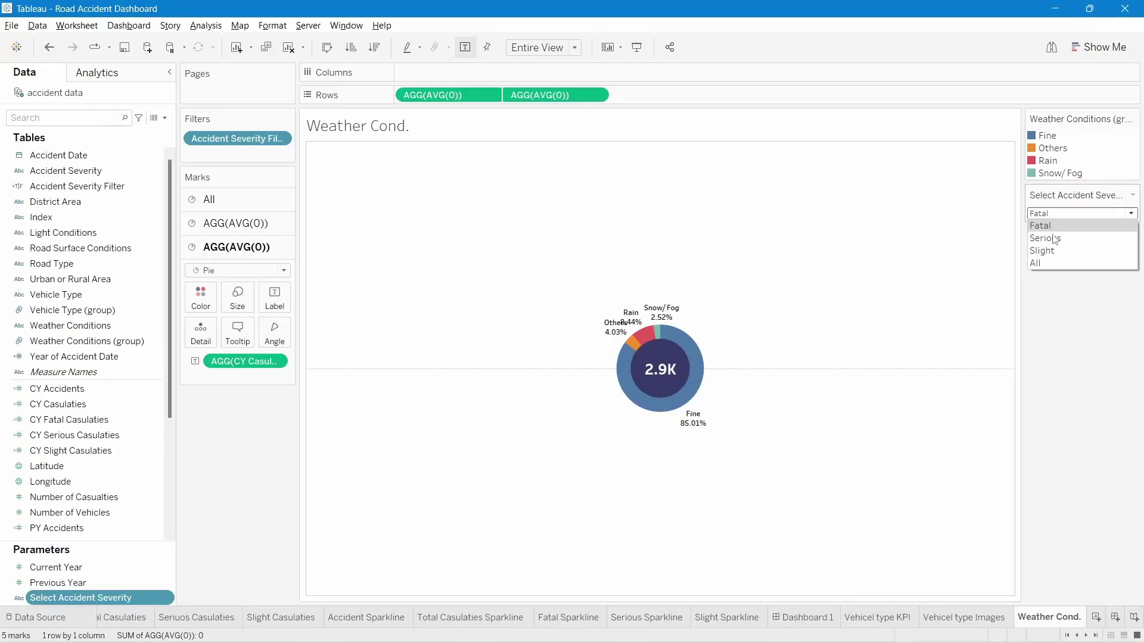
pyautogui.click(1049, 238)
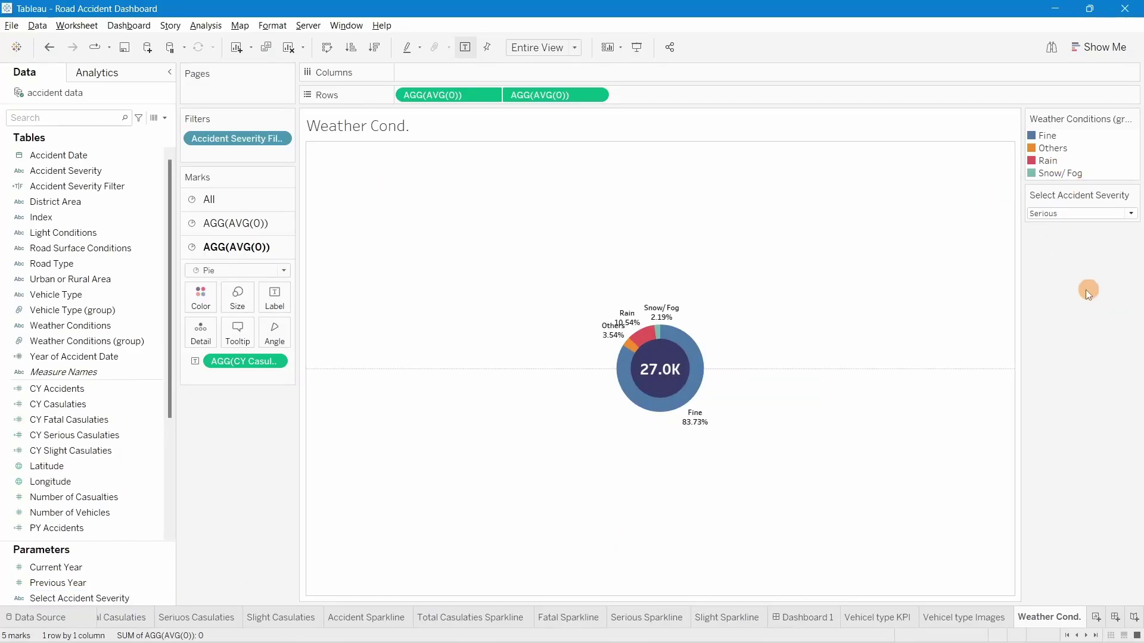
pyautogui.click(603, 332)
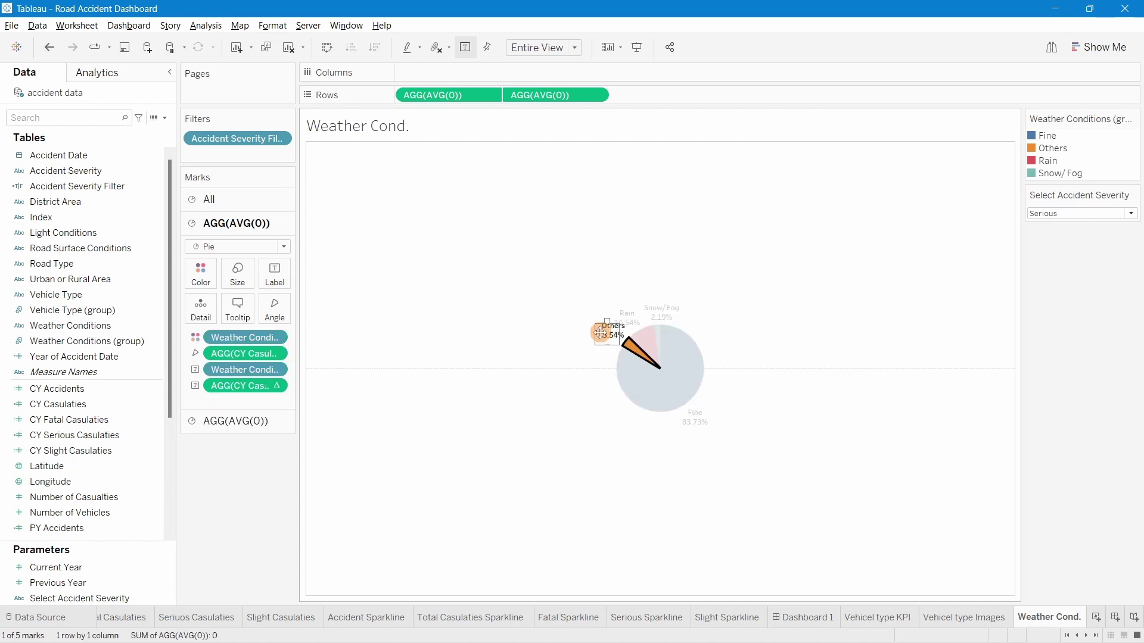
pyautogui.click(566, 363)
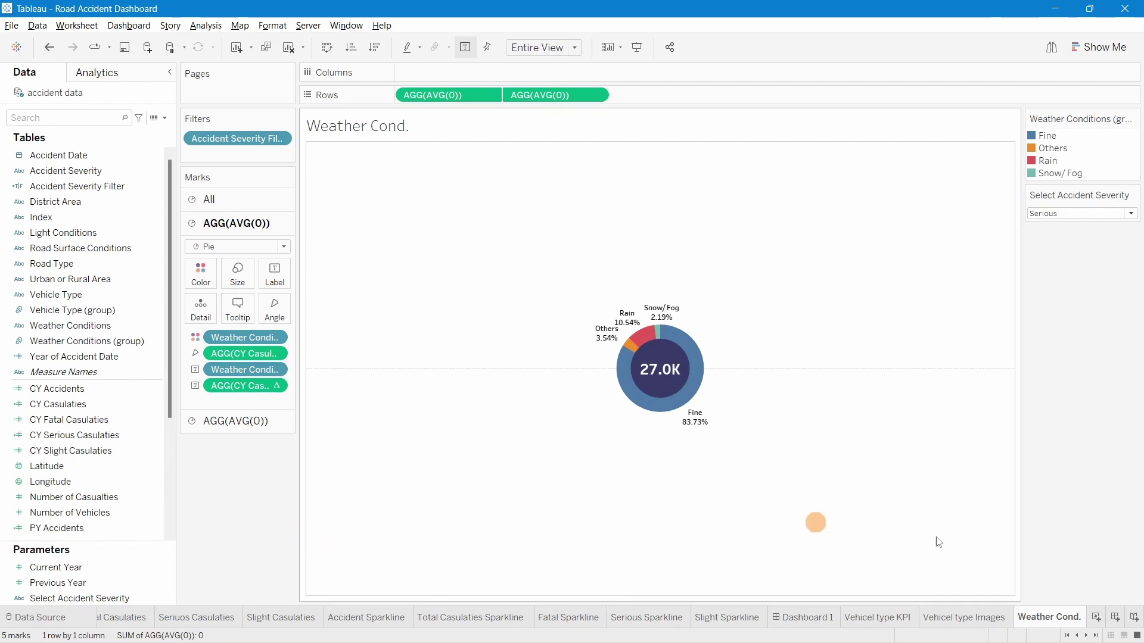
# Create a worksheet named Road Surface and place Road Surface Conditions on its rows with a wider header column
pyautogui.click(1095, 619)
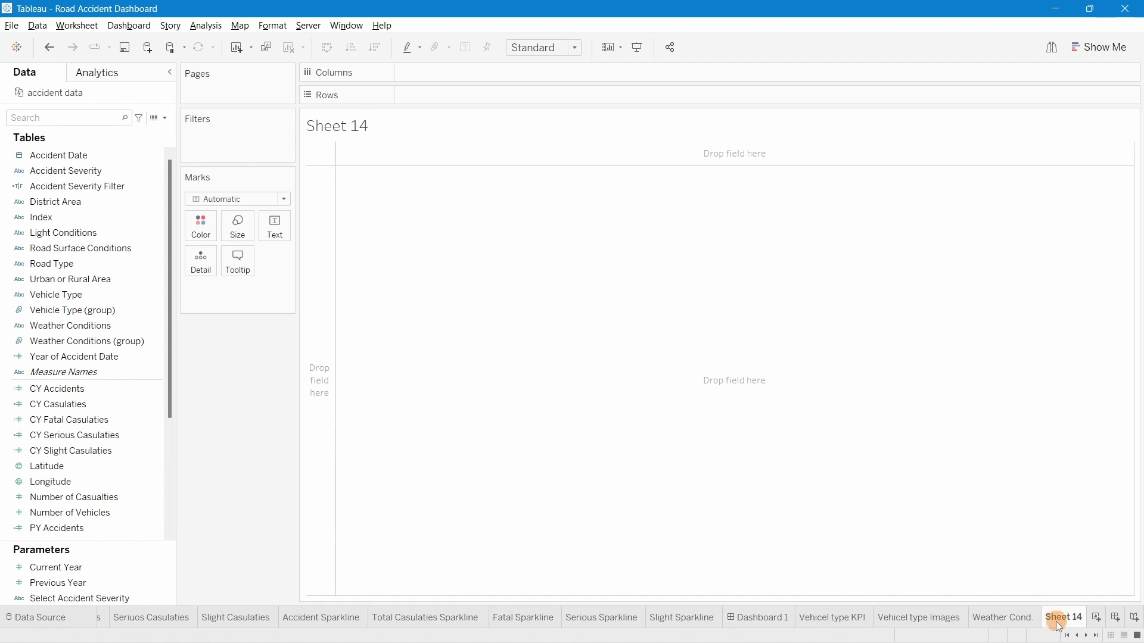
pyautogui.write('Road NSurface')
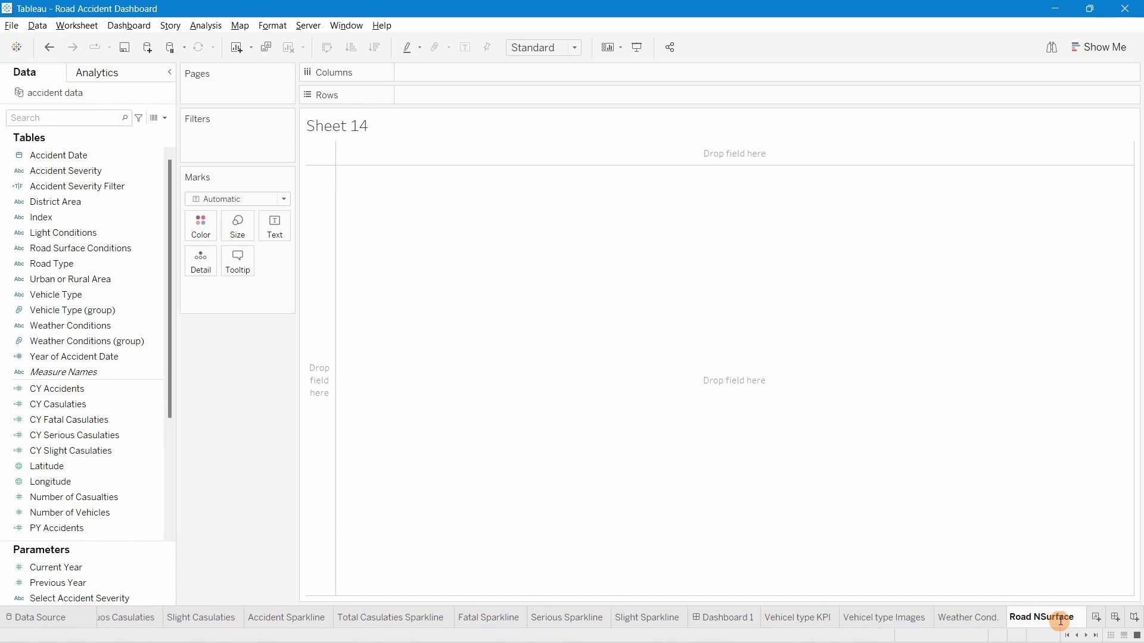
pyautogui.press('Return')
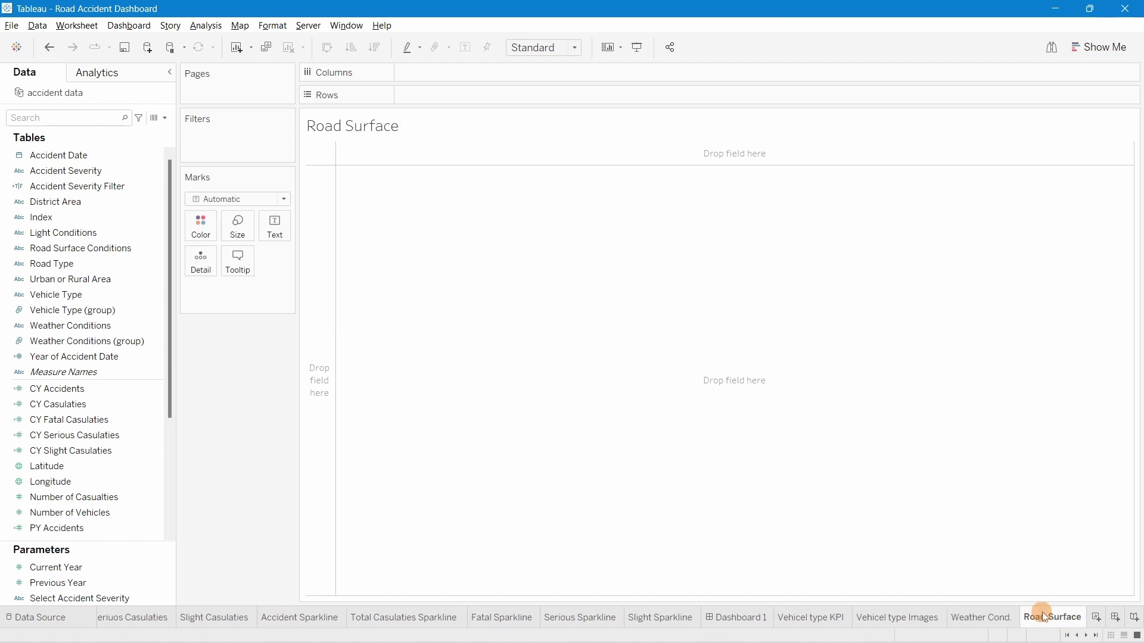
pyautogui.moveTo(43, 254); pyautogui.dragTo(473, 95)
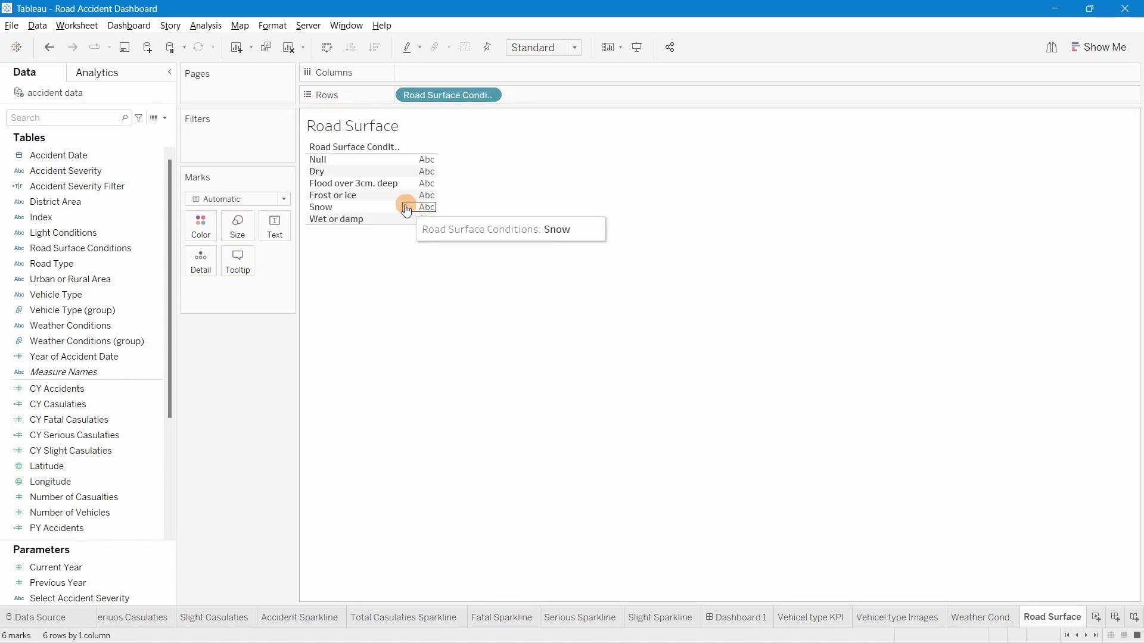
pyautogui.moveTo(427, 207); pyautogui.dragTo(453, 207)
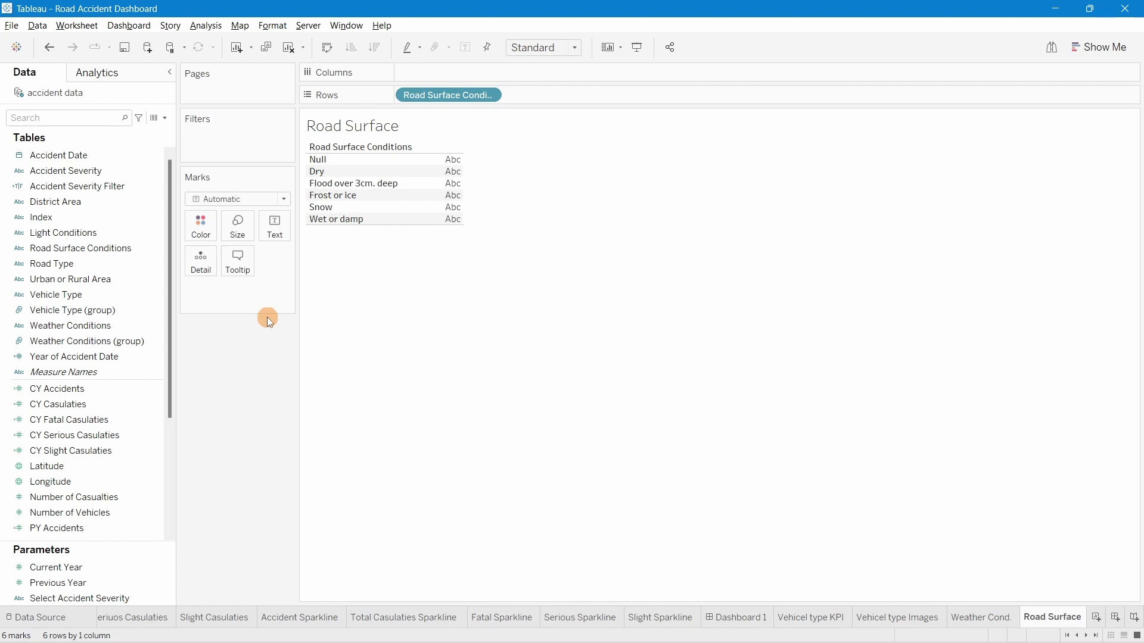
# Create a group field from Road Surface Conditions, combining Flood over 3cm. deep and Wet or damp into a group named Wet
pyautogui.rightClick(85, 250)
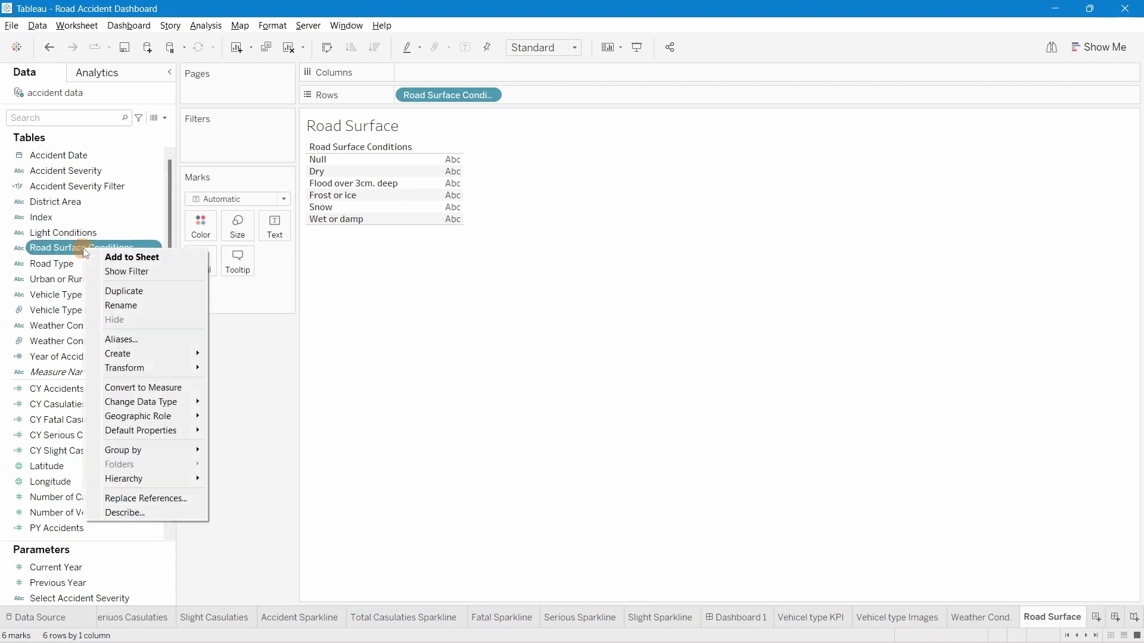
pyautogui.moveTo(179, 358)
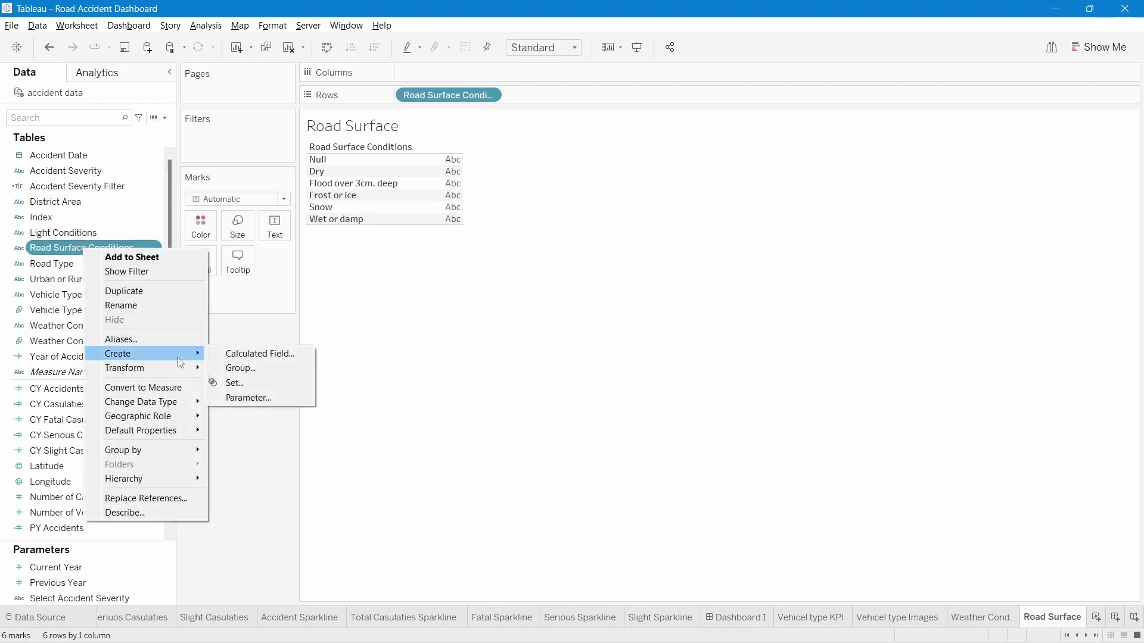
pyautogui.click(223, 368)
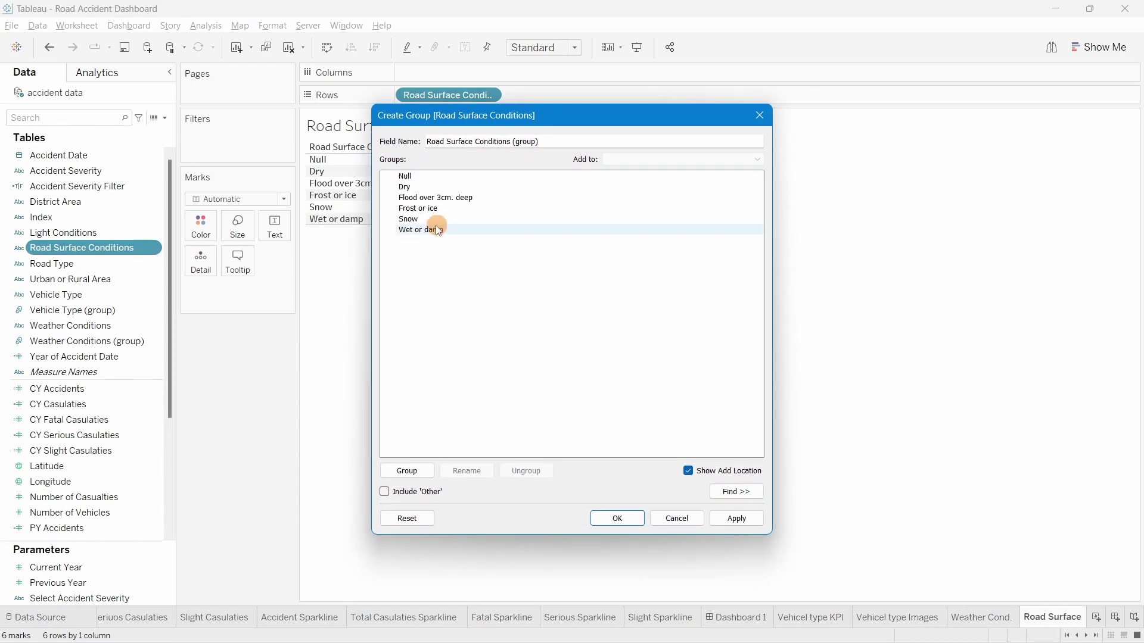
pyautogui.click(435, 197)
pyautogui.keyDown('ctrl'); pyautogui.click(434, 230); pyautogui.keyUp('ctrl')
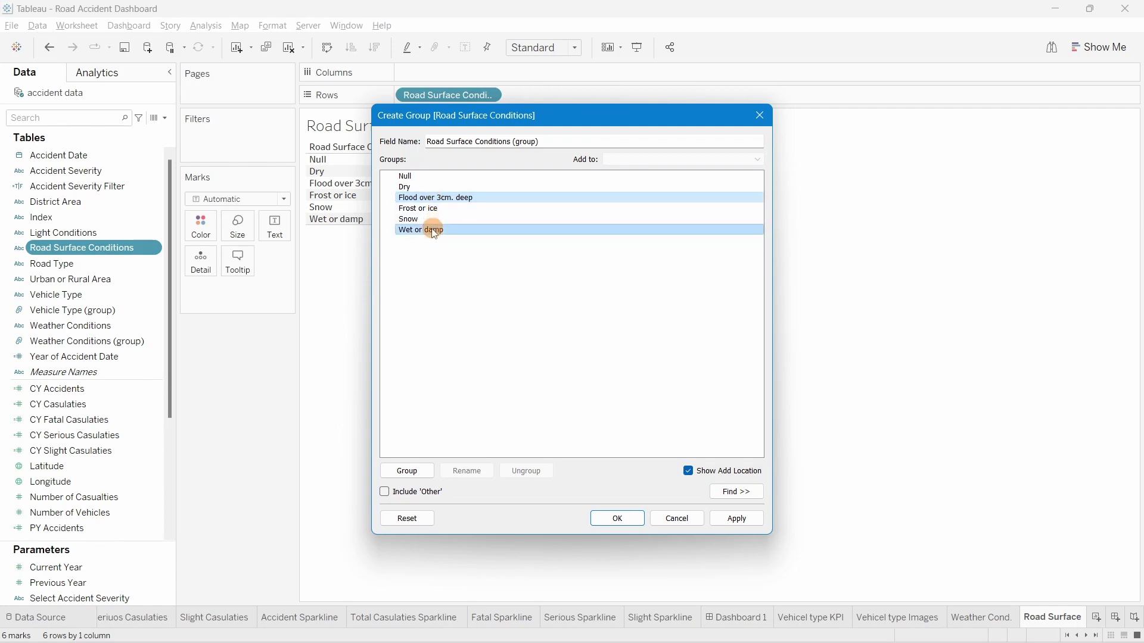
pyautogui.click(416, 470)
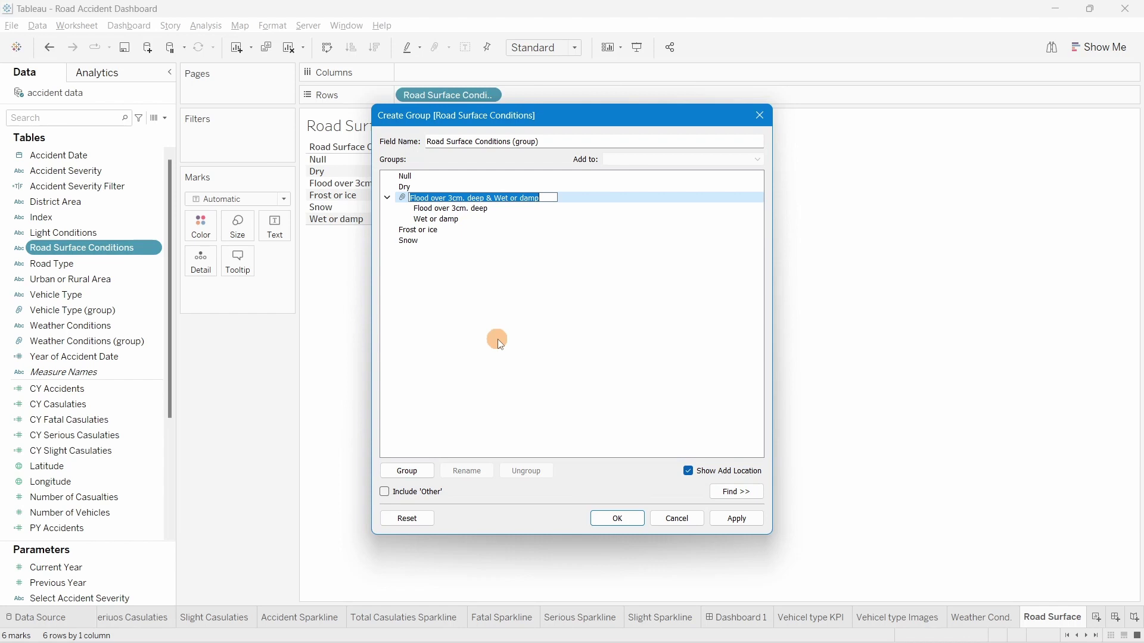
pyautogui.write('Wet')
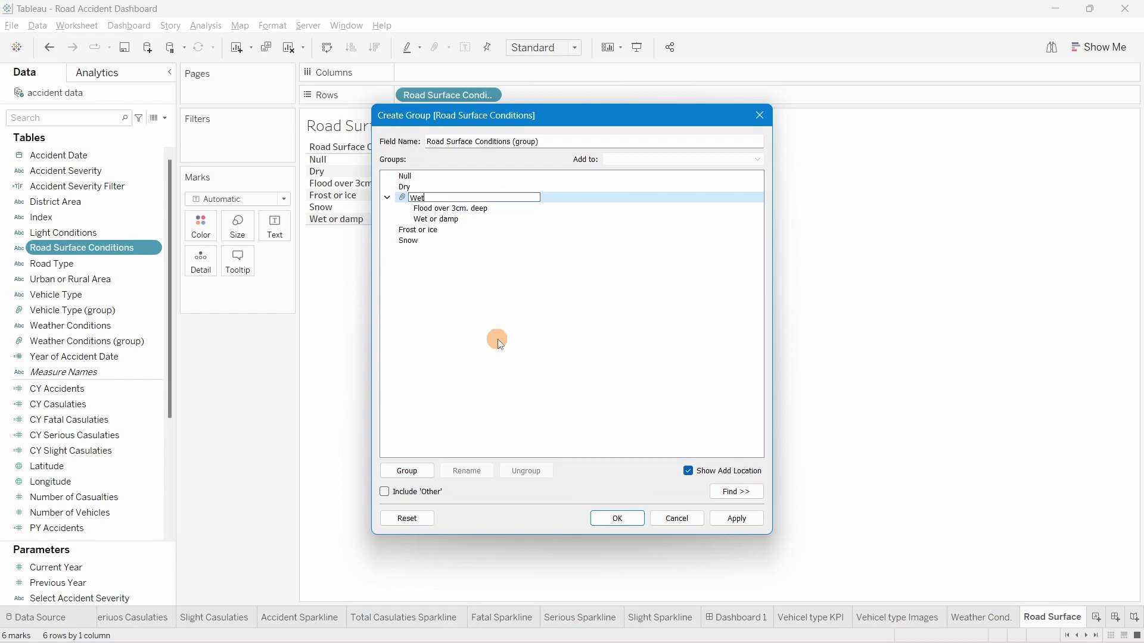
# Combine Frost or ice and Snow into a group named Frost/ Snow in the road surface group field
pyautogui.click(498, 338)
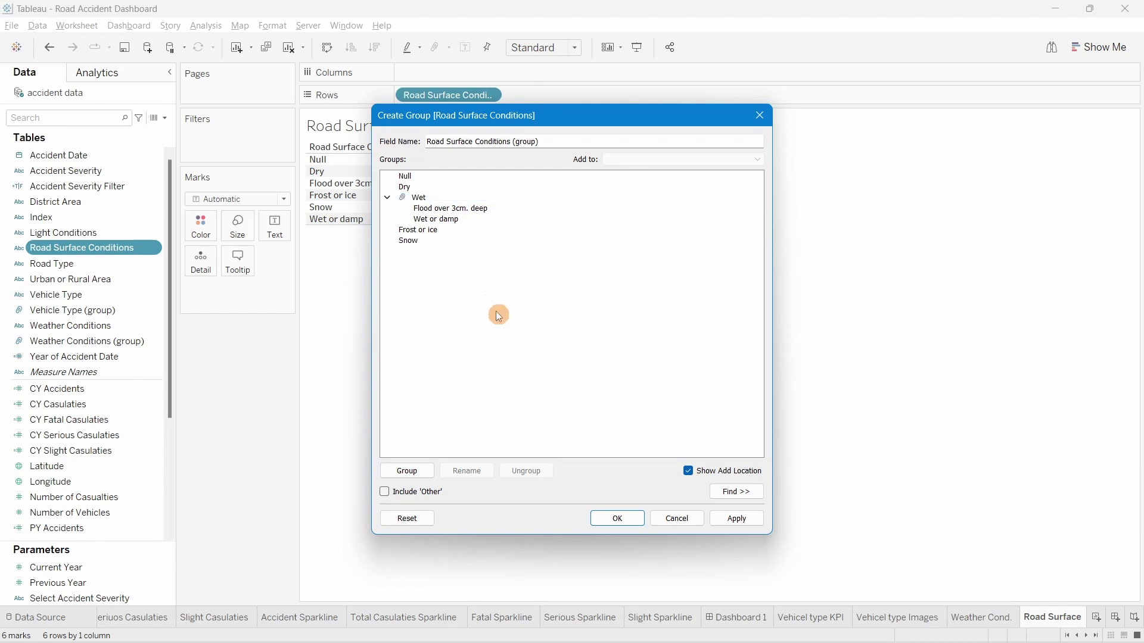
pyautogui.click(407, 190)
pyautogui.click(459, 282)
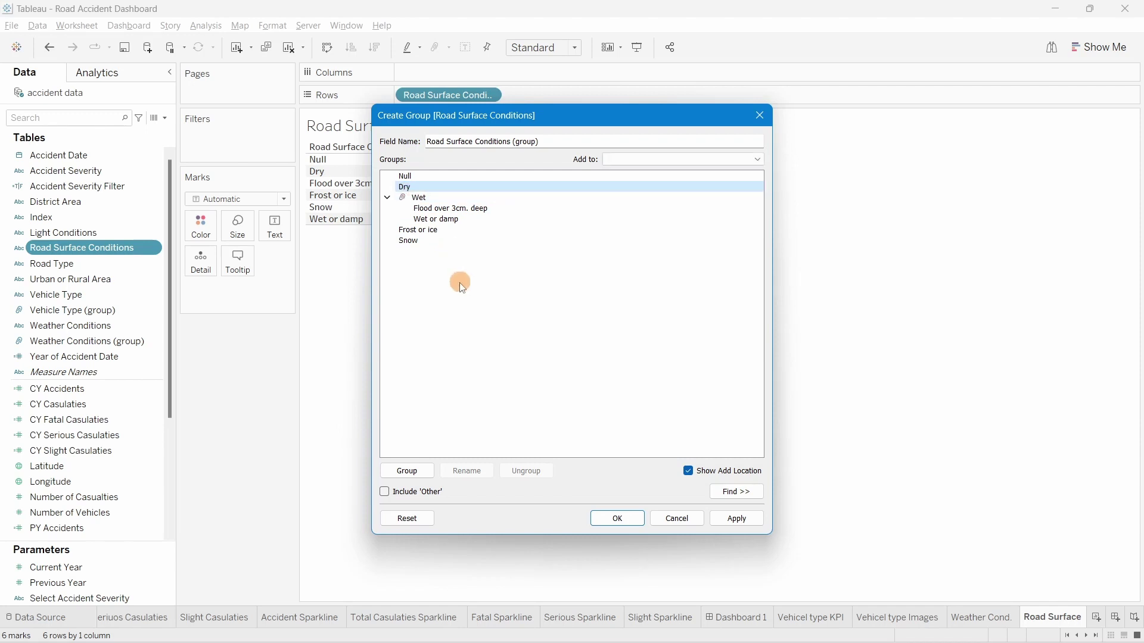
pyautogui.click(419, 230)
pyautogui.keyDown('ctrl'); pyautogui.click(411, 241); pyautogui.keyUp('ctrl')
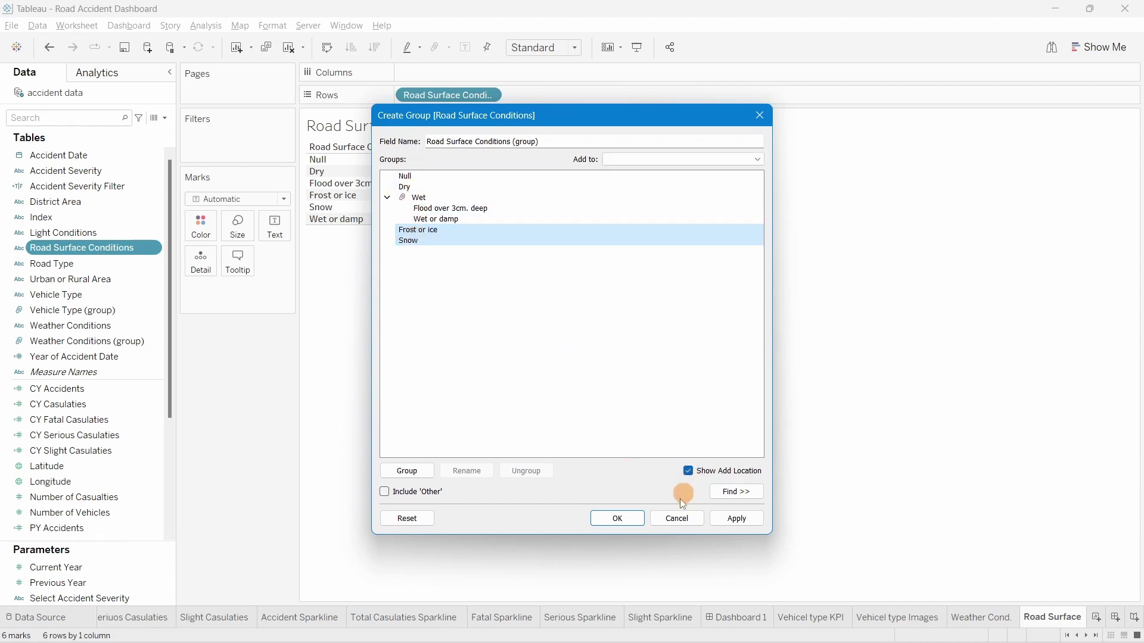
pyautogui.click(411, 469)
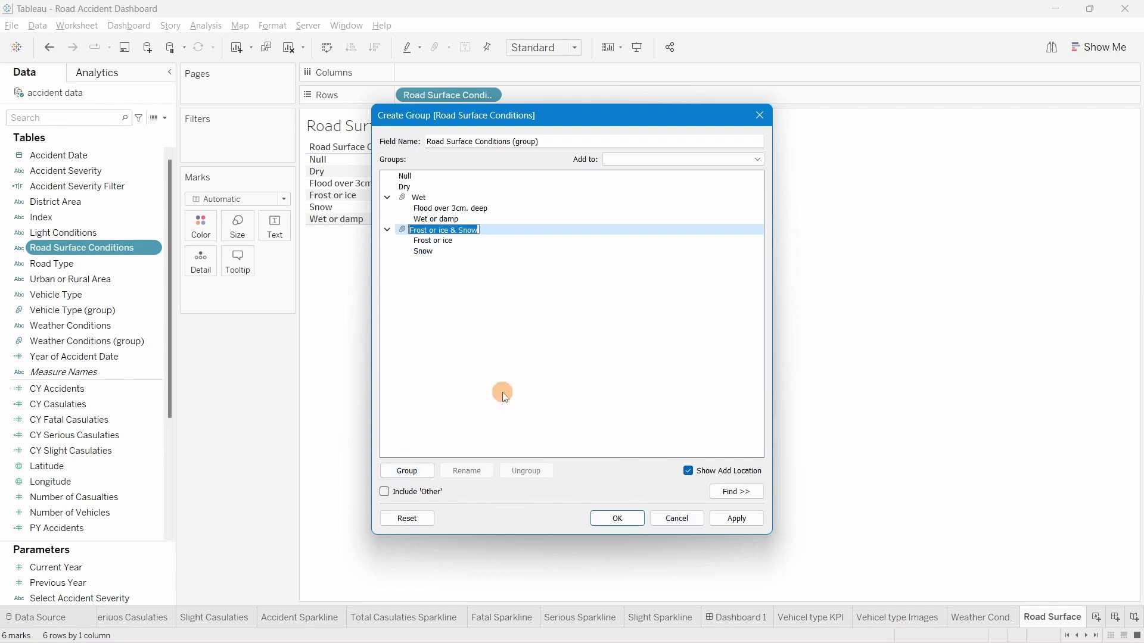
pyautogui.write('Frost')
pyautogui.write('Snow')
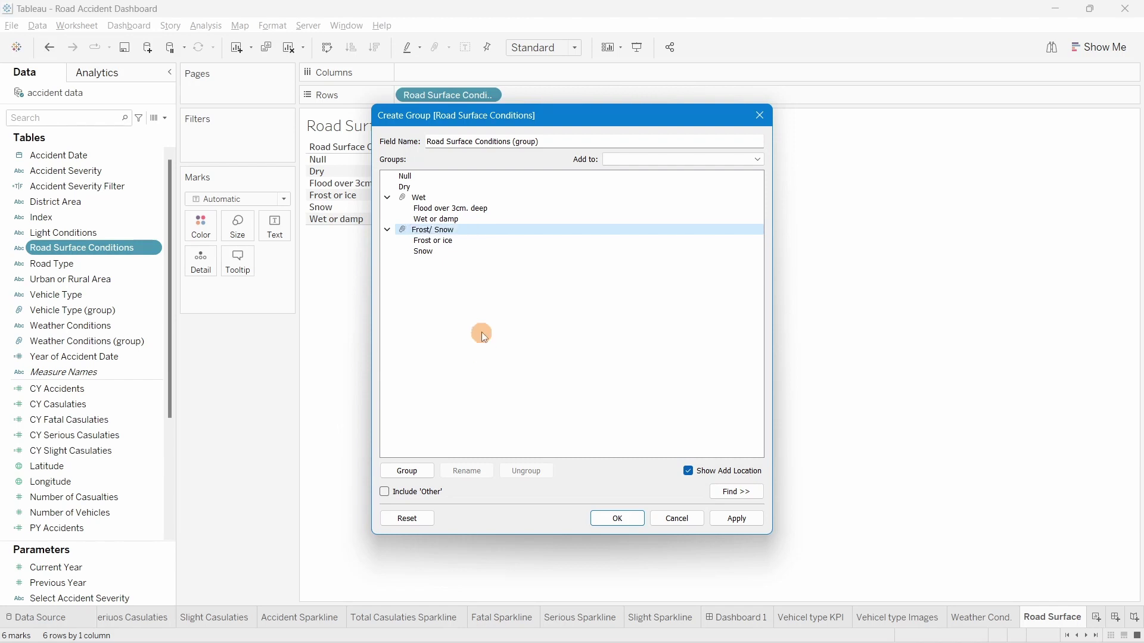
pyautogui.press('Return')
# Group the Null value under the name Unknown, leave Dry ungrouped, and apply the road surface group field
pyautogui.click(411, 177)
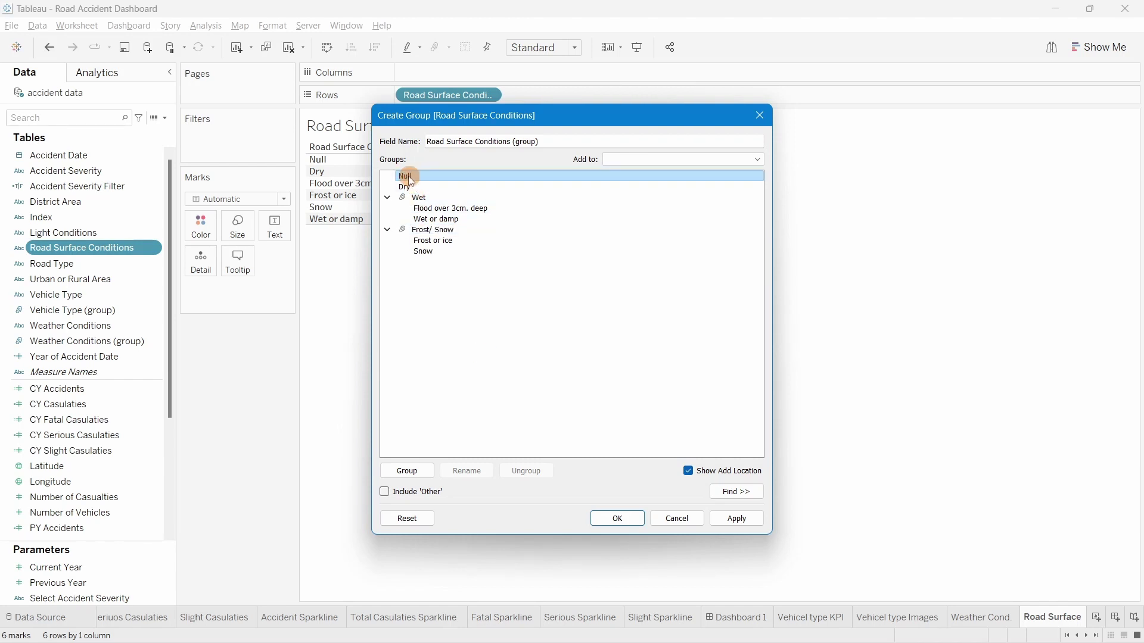
pyautogui.click(407, 471)
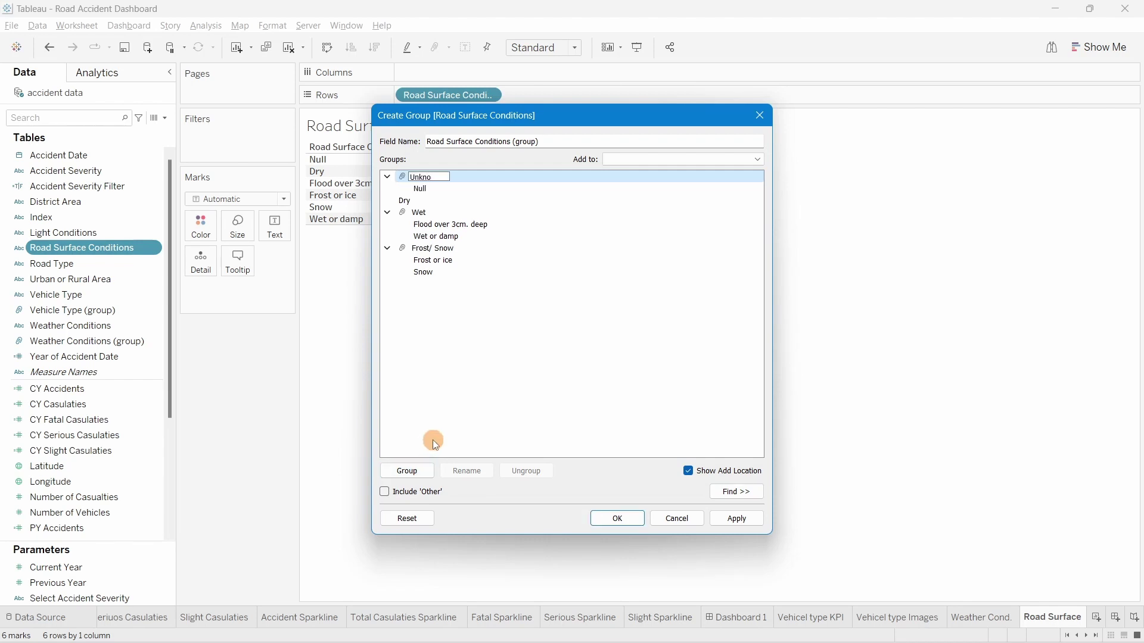
pyautogui.press('Return')
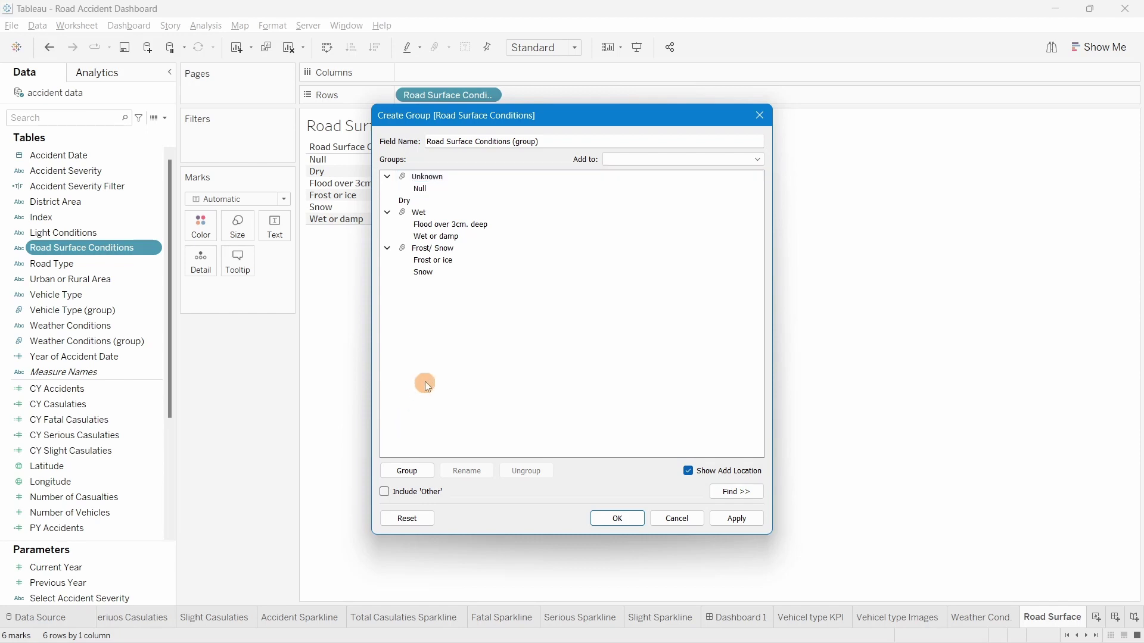
pyautogui.click(403, 201)
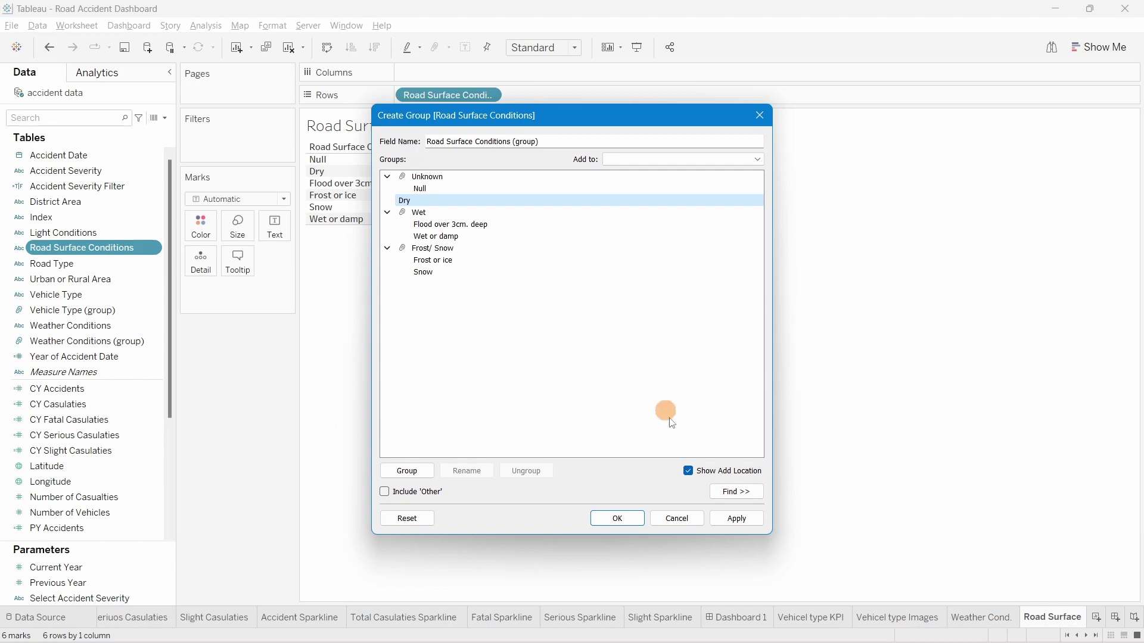
pyautogui.click(732, 520)
pyautogui.click(618, 518)
# Compare the grouped road surface values with the original ones on the rows, and clear both fields from the sheet
pyautogui.moveTo(83, 264); pyautogui.dragTo(404, 102)
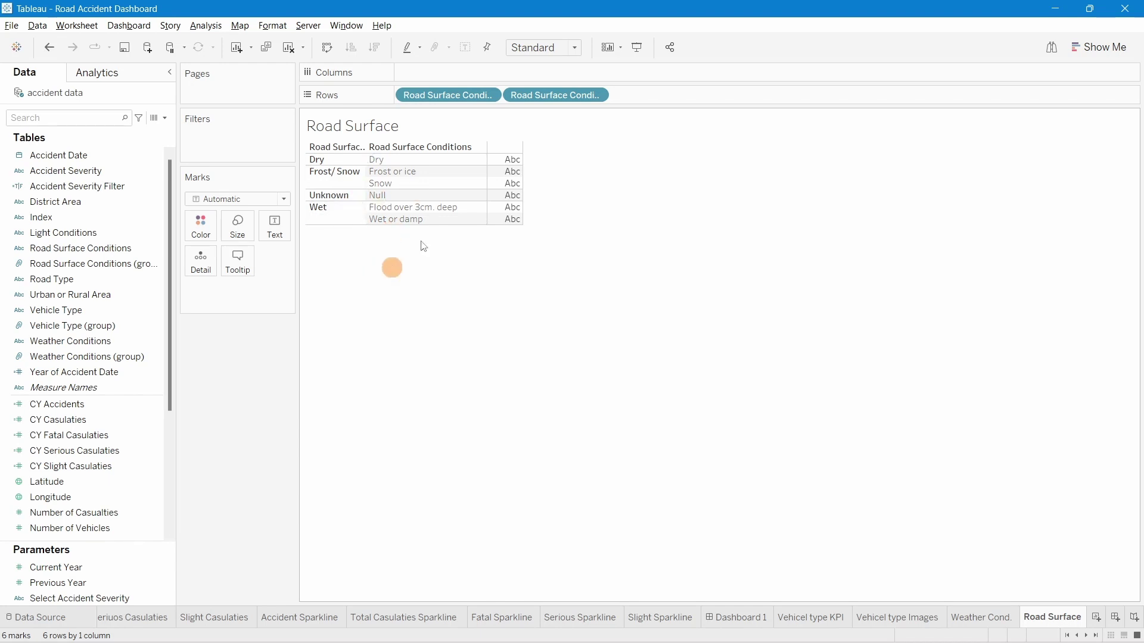
pyautogui.moveTo(540, 96); pyautogui.dragTo(625, 185)
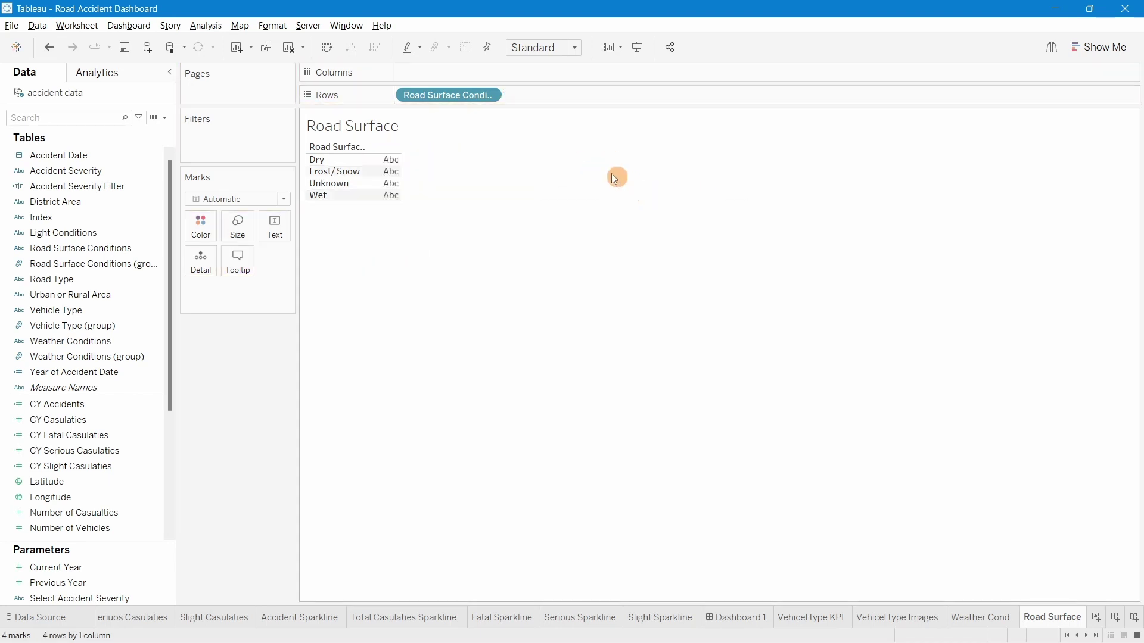
pyautogui.moveTo(459, 96); pyautogui.dragTo(531, 204)
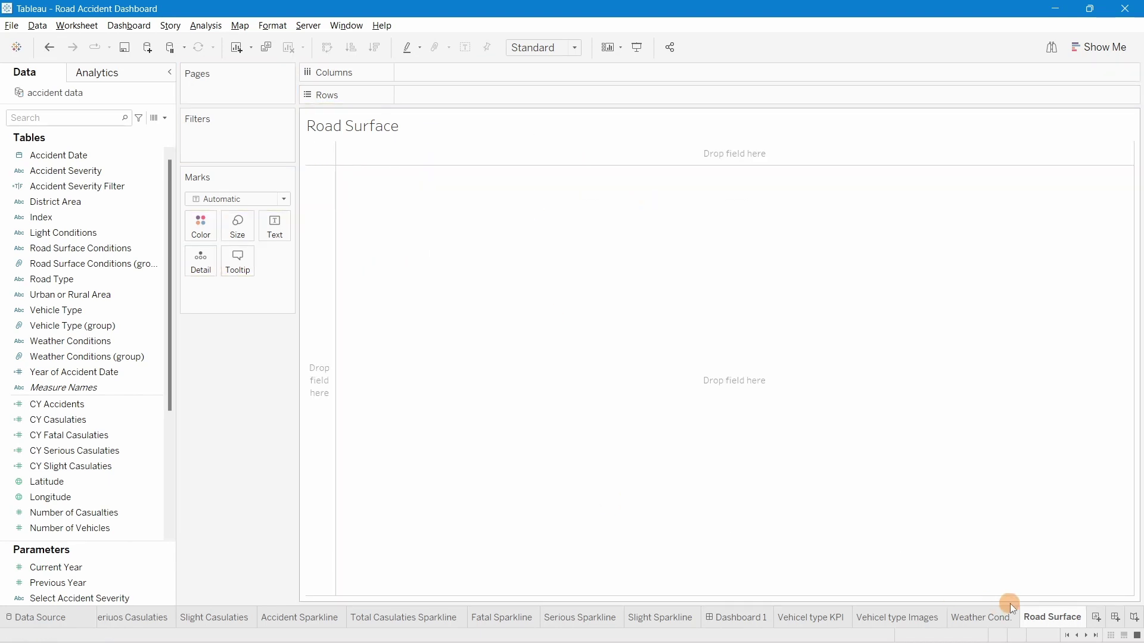
# Duplicate the Weather Cond. worksheet and delete the empty Road Surface worksheet
pyautogui.click(991, 613)
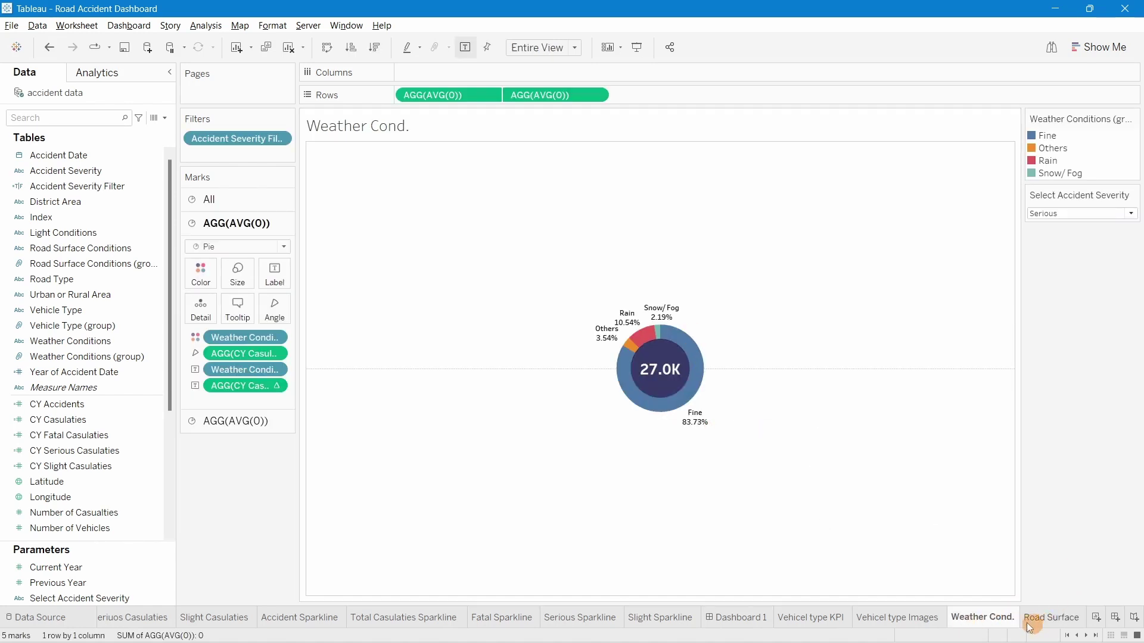
pyautogui.rightClick(967, 613)
pyautogui.click(1001, 486)
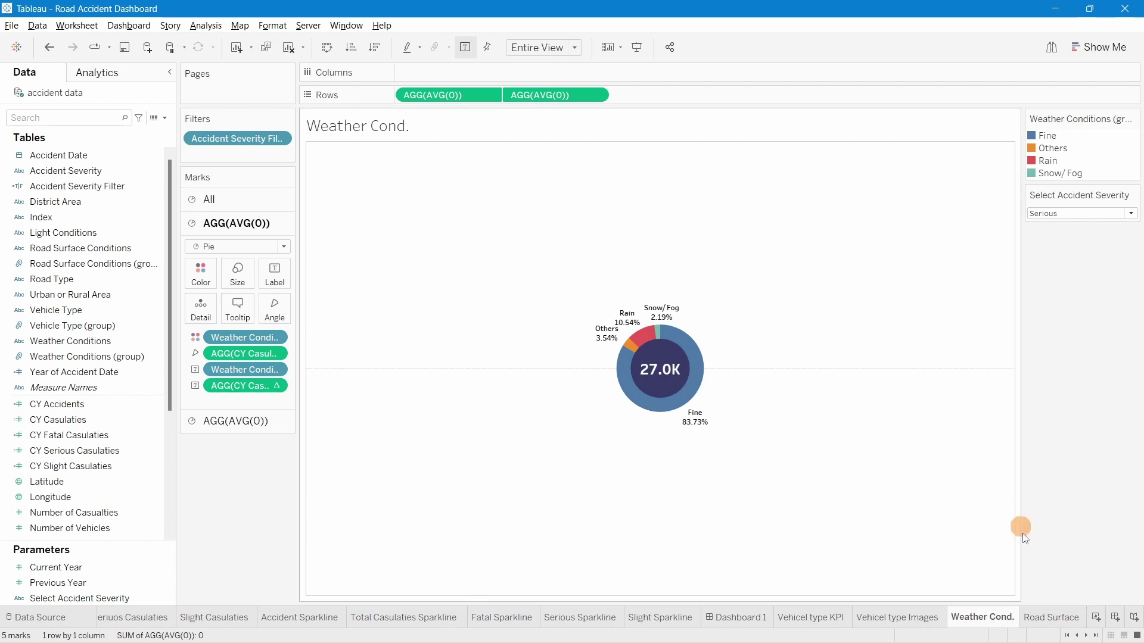
pyautogui.doubleClick(1046, 613)
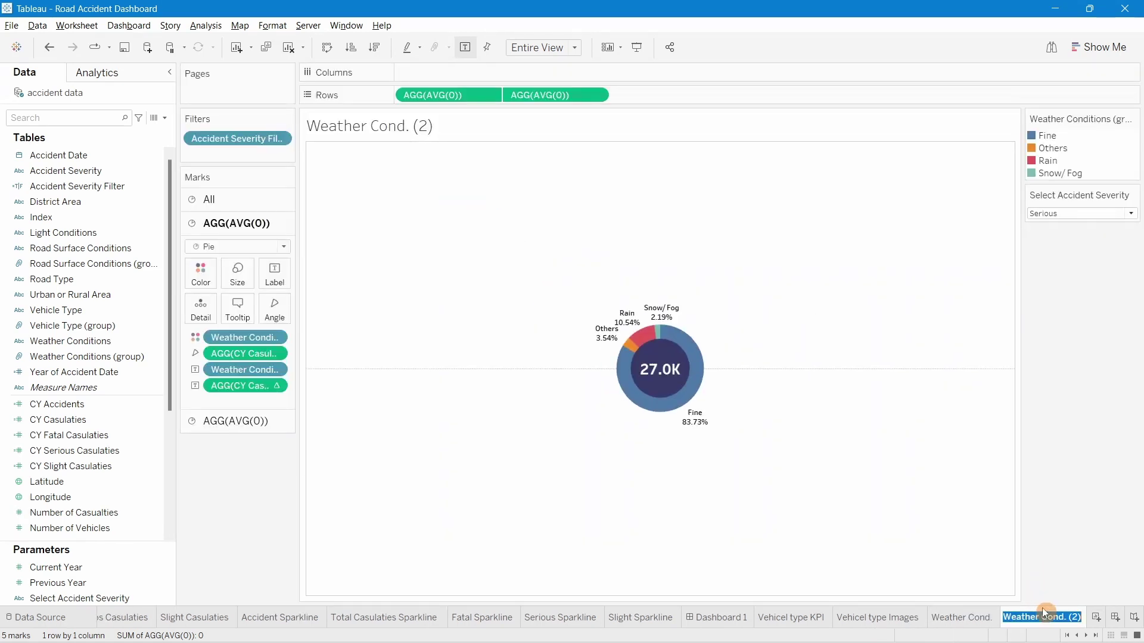
pyautogui.click(1085, 635)
pyautogui.rightClick(1069, 622)
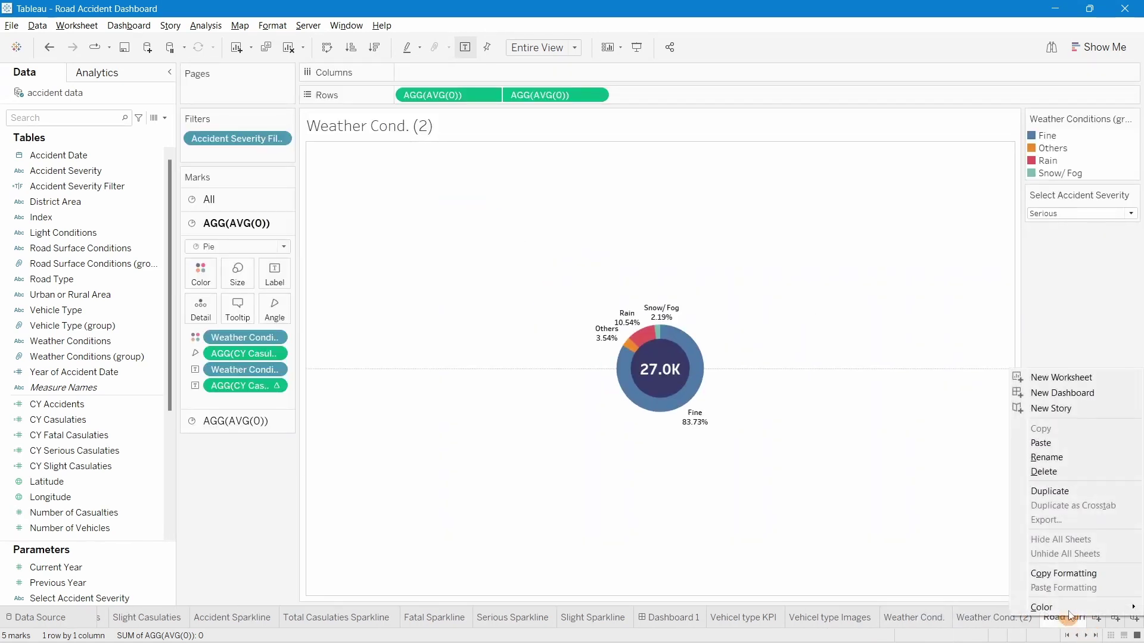
pyautogui.click(1044, 471)
# Rename the duplicated Weather Cond. worksheet as Road Surface
pyautogui.doubleClick(1032, 615)
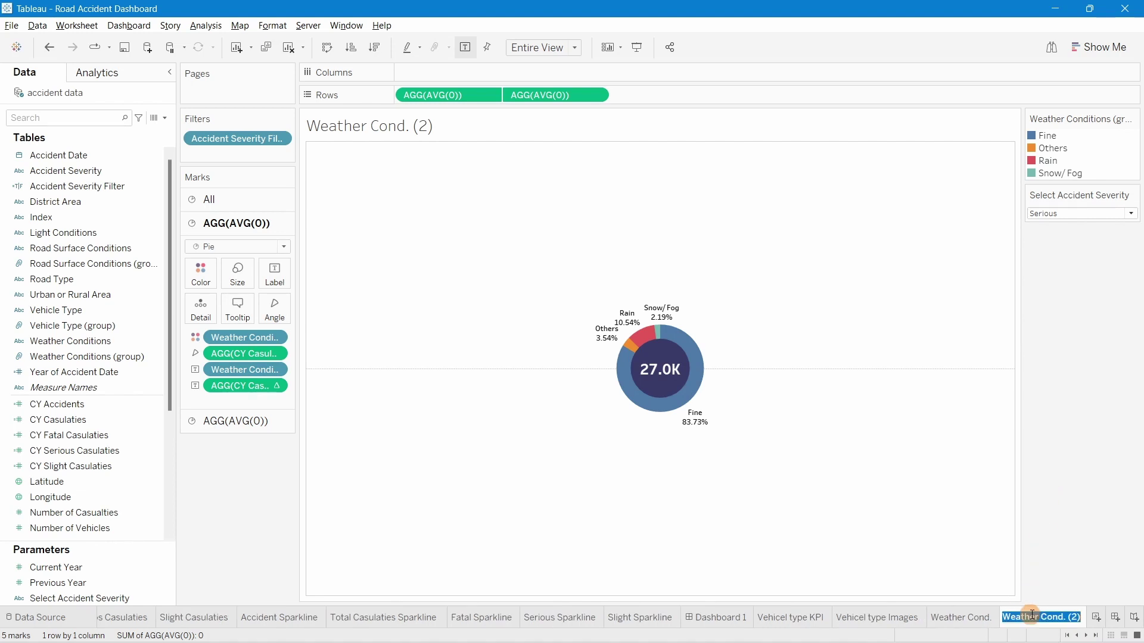
pyautogui.write('Ro')
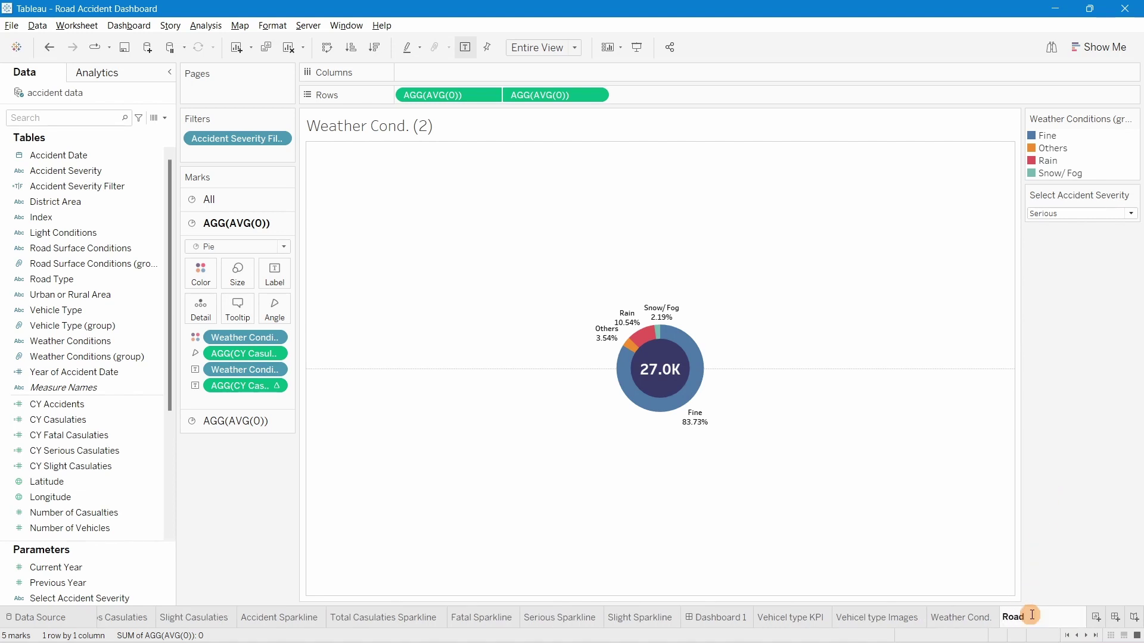
pyautogui.write('ad Surface')
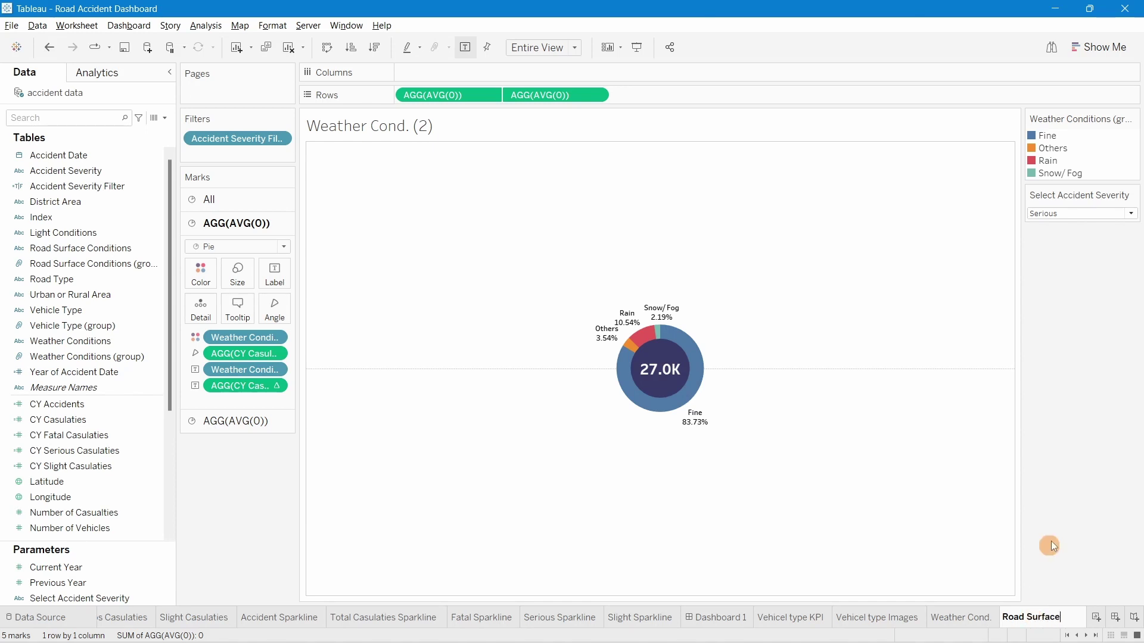
pyautogui.press('Return')
# Replace Weather Conditions (group) with Road Surface Conditions (group) as the color field of the donut's outer pie
pyautogui.moveTo(297, 329); pyautogui.dragTo(343, 320)
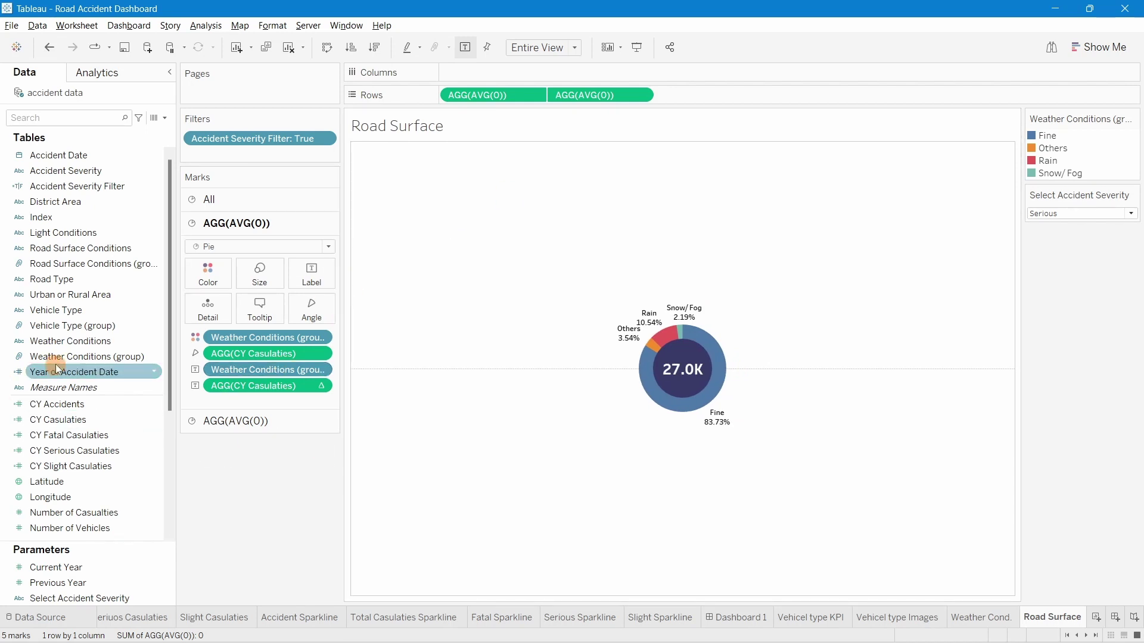
pyautogui.moveTo(59, 344); pyautogui.dragTo(245, 357)
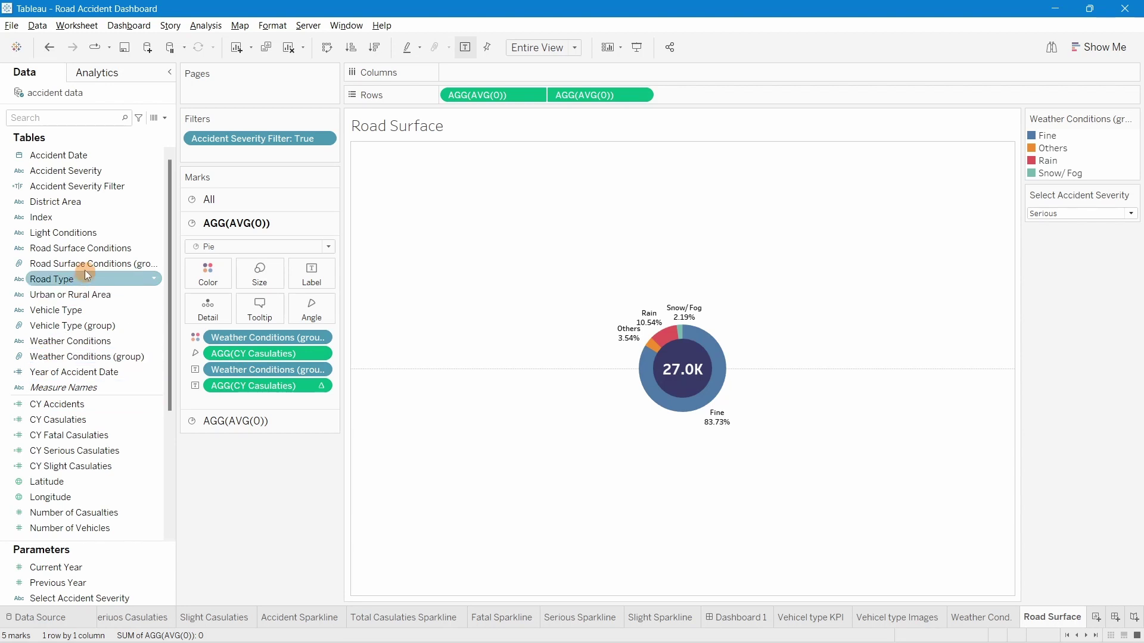
pyautogui.moveTo(70, 263); pyautogui.dragTo(281, 342)
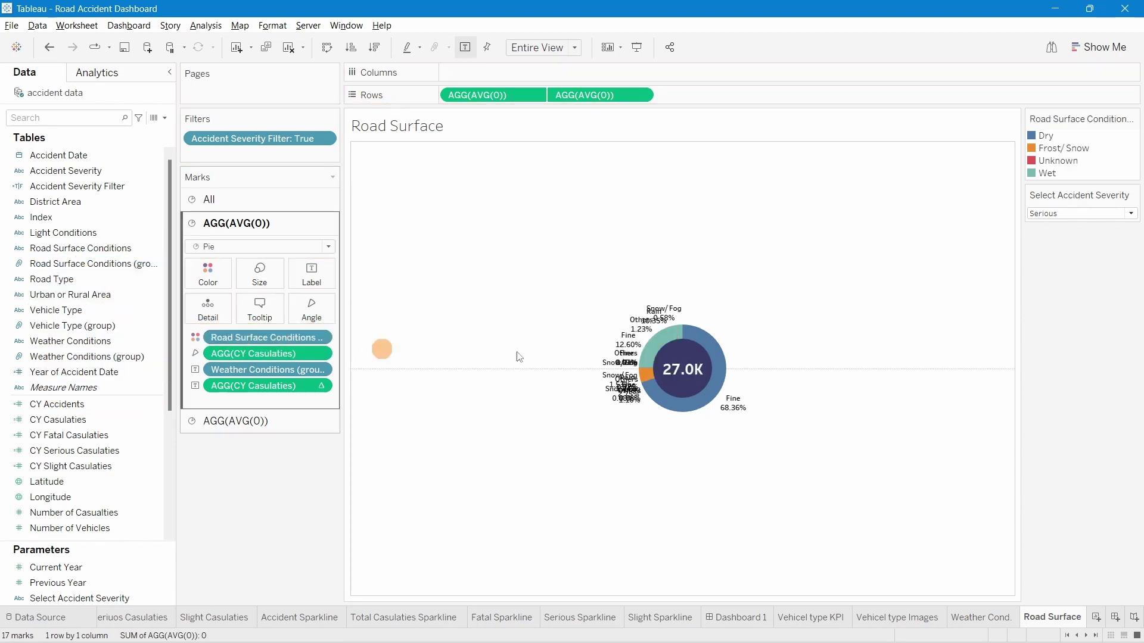
pyautogui.click(566, 383)
pyautogui.click(252, 396)
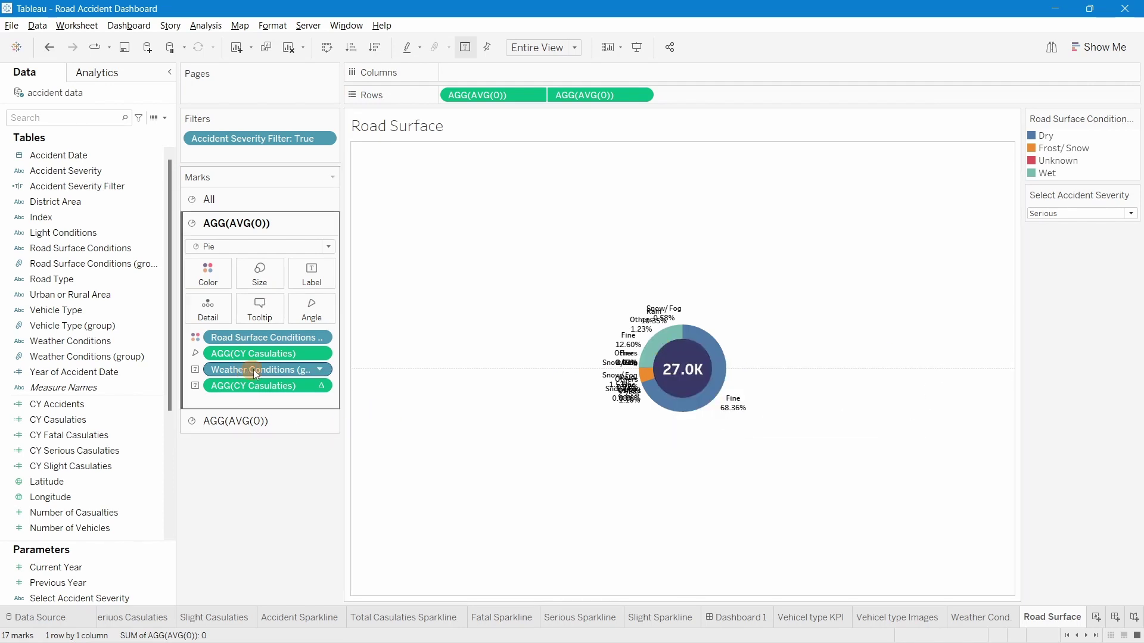
pyautogui.click(63, 280)
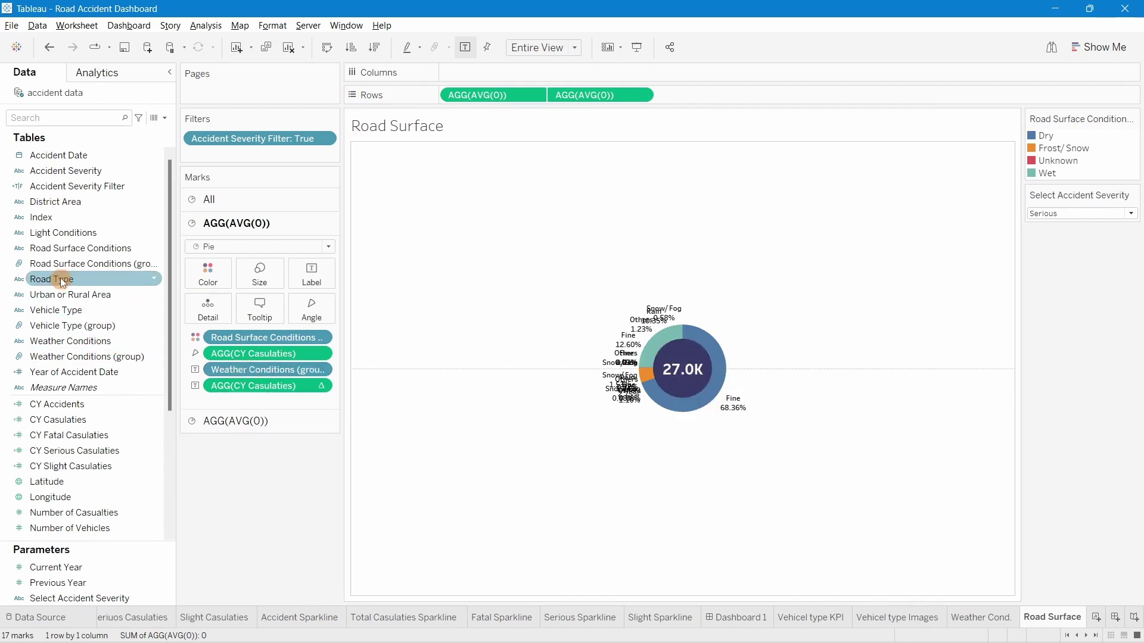
pyautogui.click(216, 337)
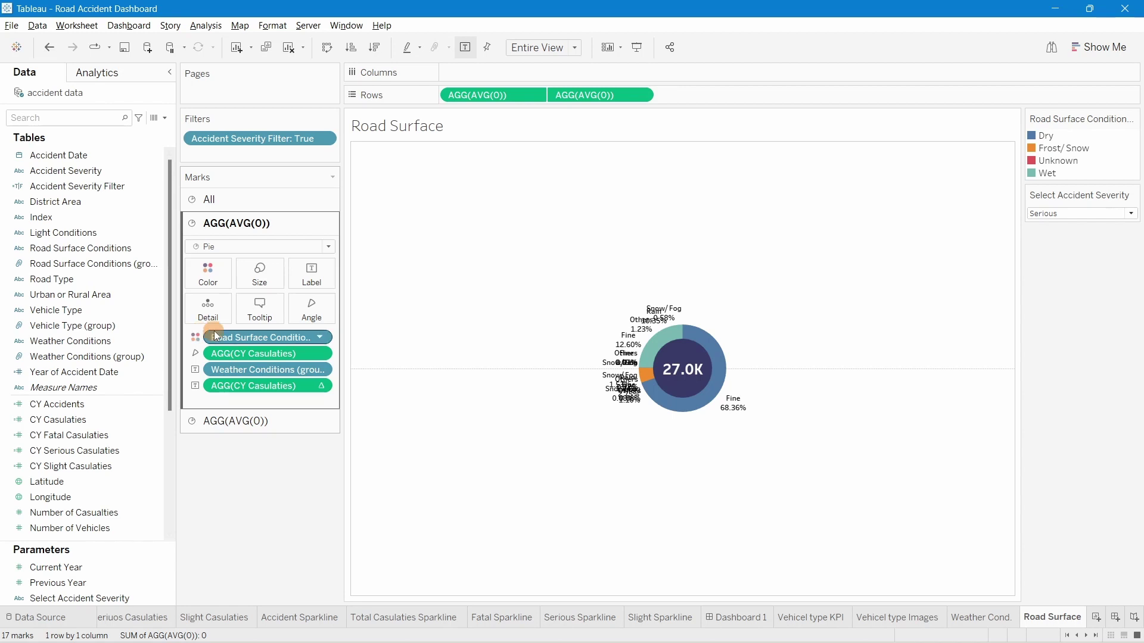
pyautogui.hotkey('ctrl', 'z')
pyautogui.moveTo(52, 263); pyautogui.dragTo(237, 339)
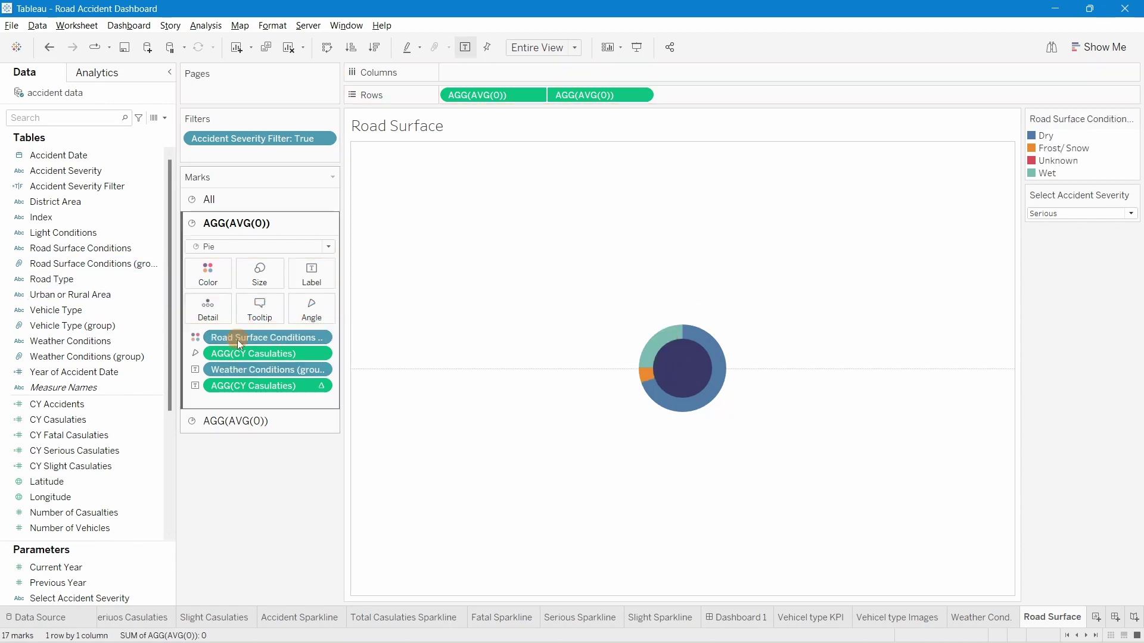
# Replace Weather Conditions (group) with Road Surface Conditions (group) as the label field of the donut's outer pie
pyautogui.click(58, 263)
pyautogui.moveTo(58, 264); pyautogui.dragTo(254, 367)
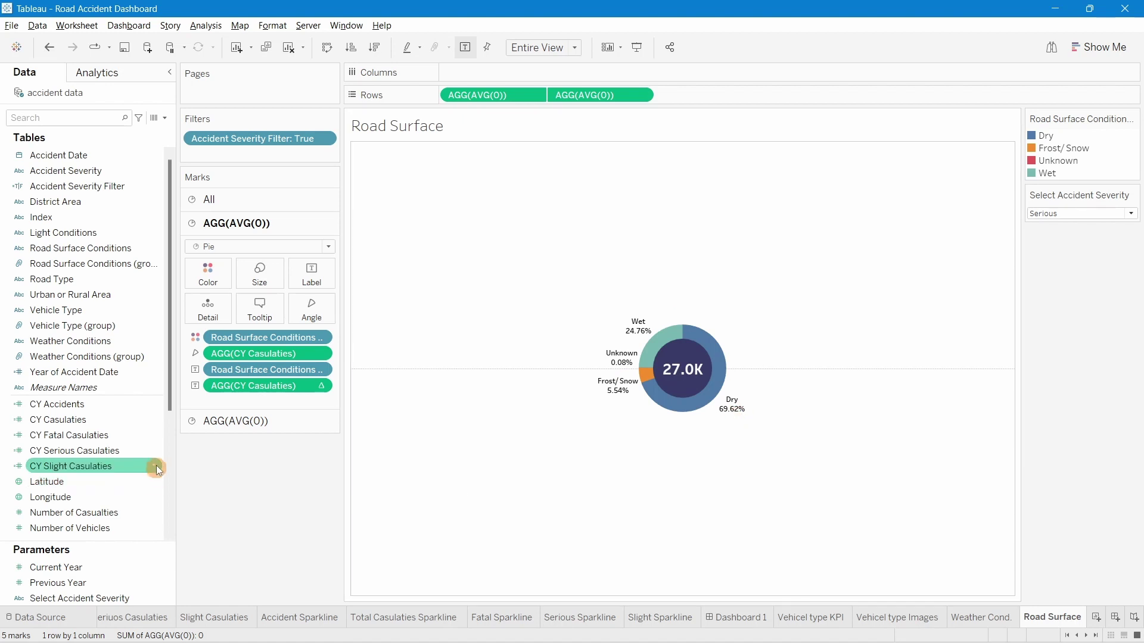
pyautogui.click(253, 420)
pyautogui.click(237, 223)
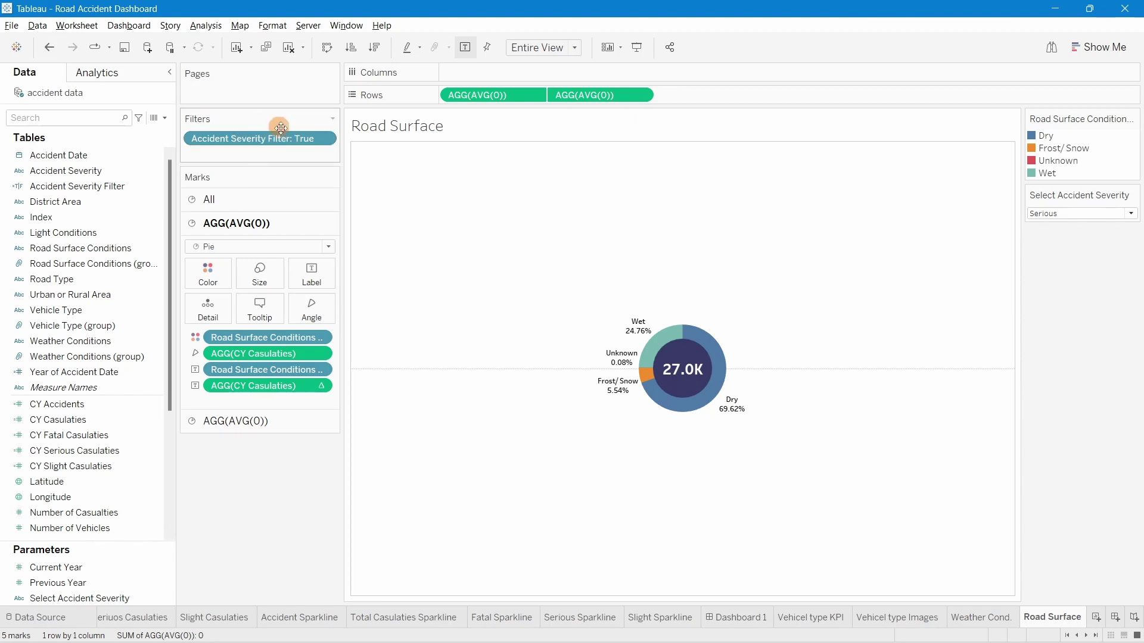
# Test the road surface donut with the accident severity parameter set to Fatal, and return it to Serious
pyautogui.click(1129, 213)
pyautogui.click(1041, 224)
pyautogui.click(1046, 213)
pyautogui.click(1045, 239)
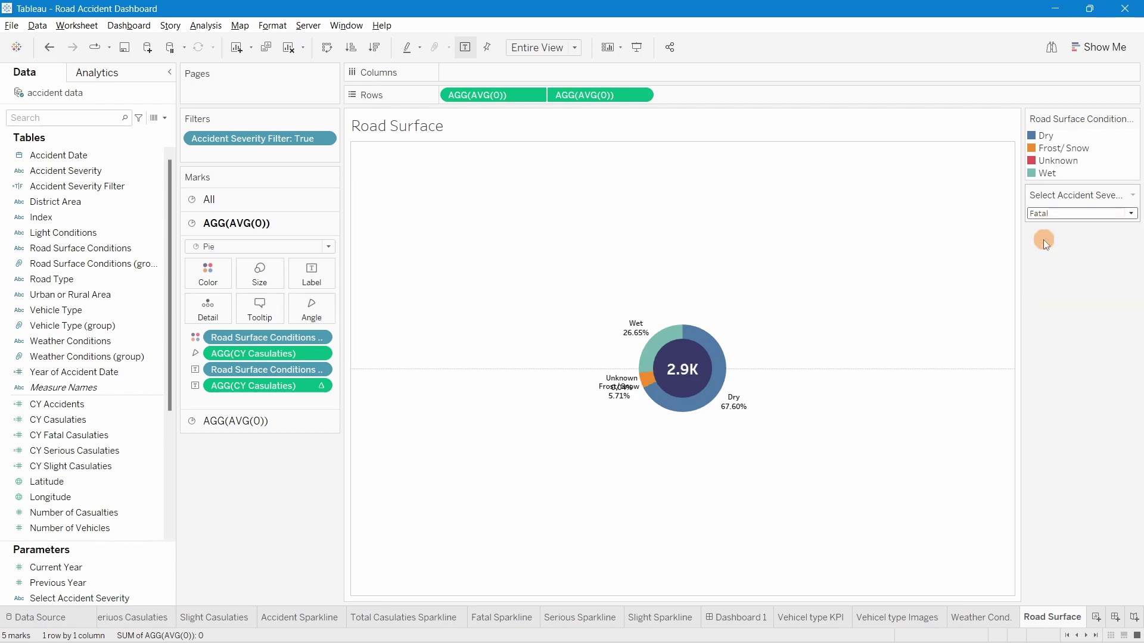
pyautogui.moveTo(716, 402)
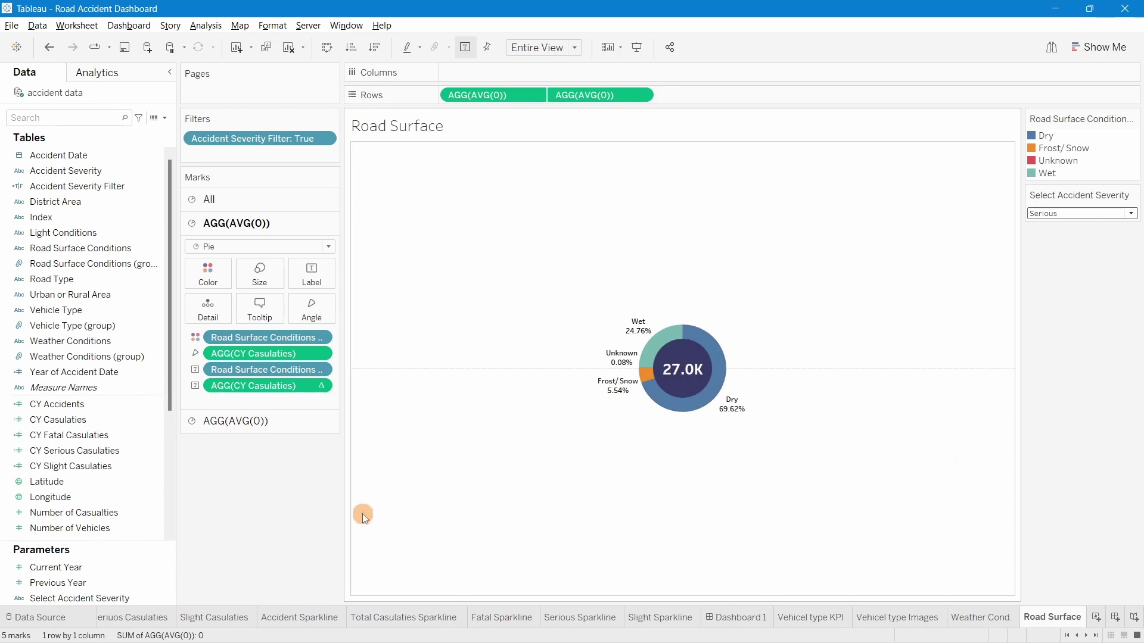
pyautogui.click(1002, 626)
pyautogui.click(1032, 621)
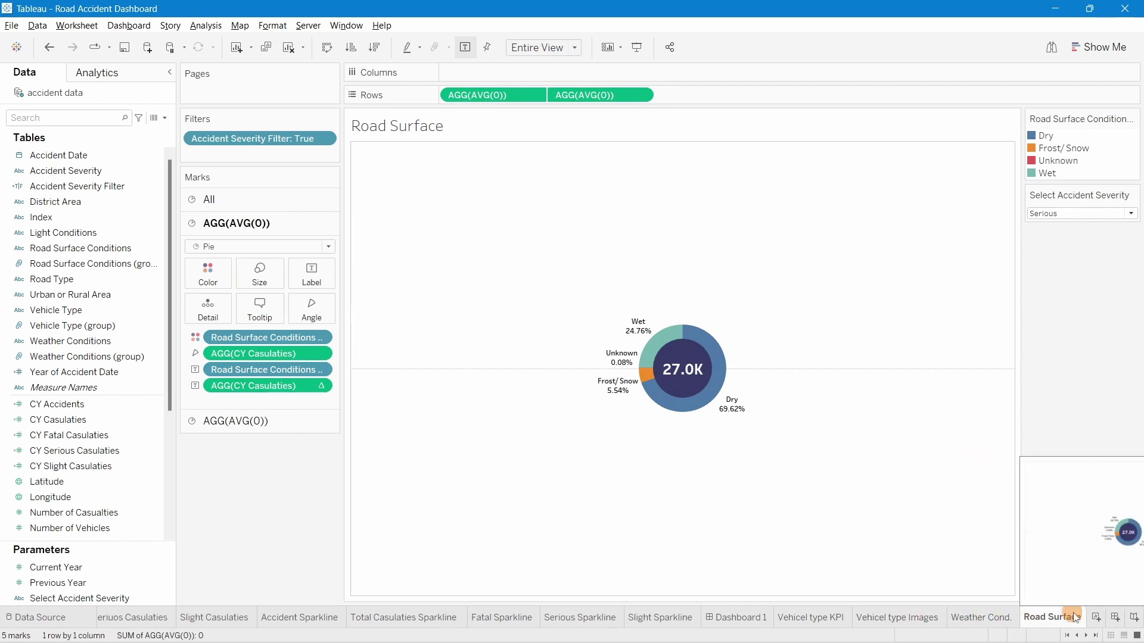
# Add the Weather Cond. sheet to Dashboard 1 as a floating object, sized to the first empty panel below the vehicle type KPIs
pyautogui.click(737, 617)
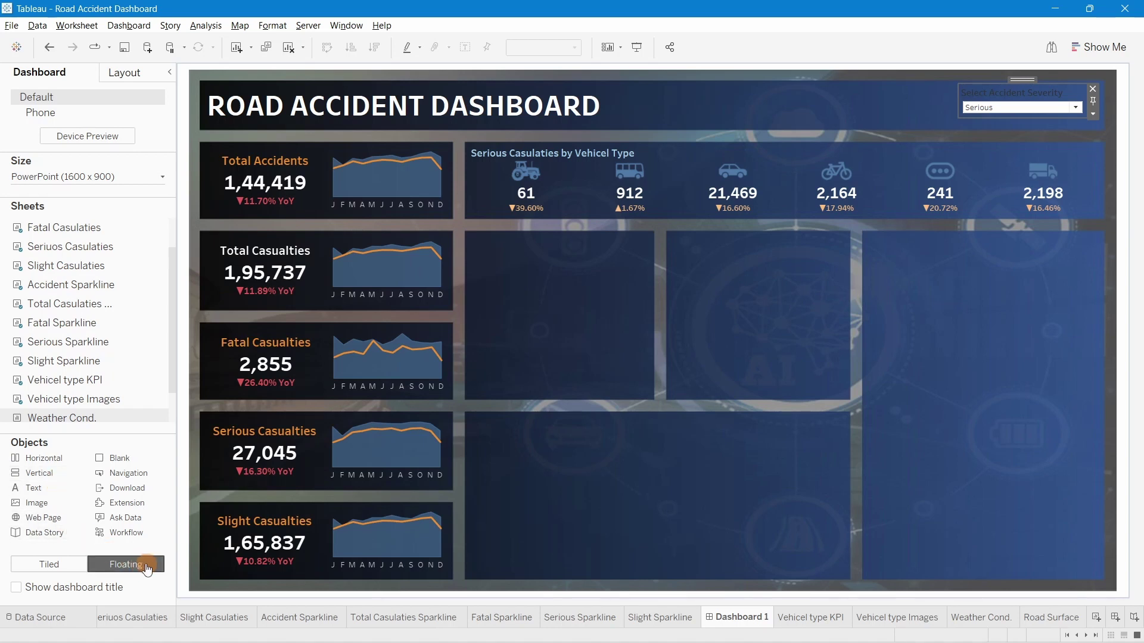
pyautogui.moveTo(45, 266)
pyautogui.scroll(-1, 63, 277)
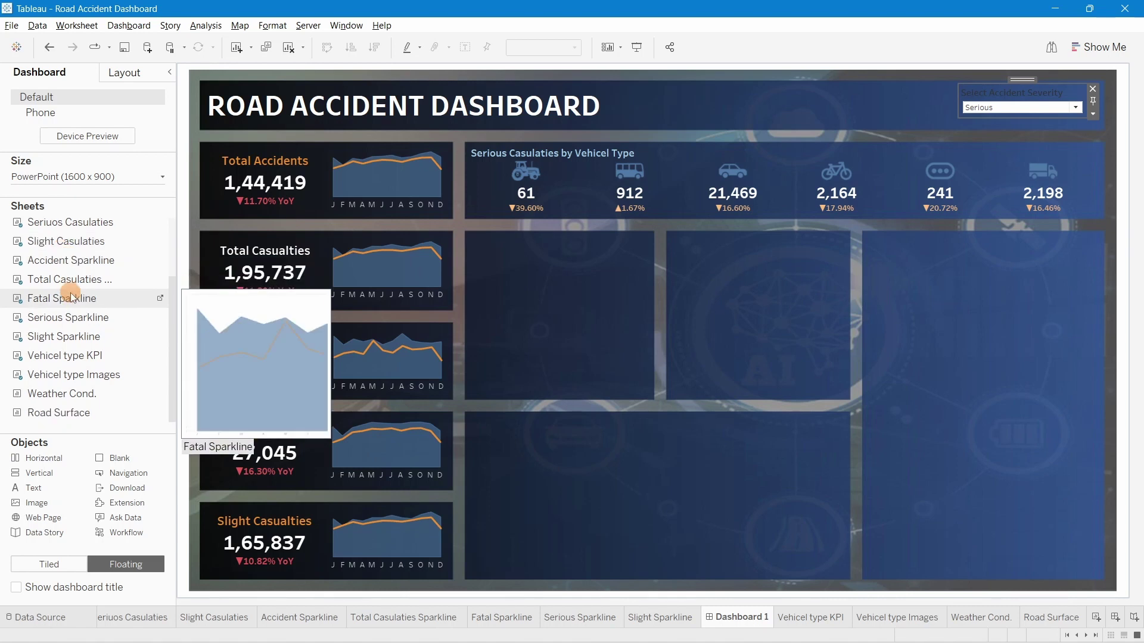
pyautogui.moveTo(56, 392)
pyautogui.moveTo(52, 394); pyautogui.dragTo(470, 233)
pyautogui.moveTo(786, 301); pyautogui.dragTo(651, 288)
pyautogui.moveTo(519, 410); pyautogui.dragTo(514, 395)
# Replace the weather donut's title with the Select Accident Severity parameter followed by "Casualties by Weather Cond."
pyautogui.doubleClick(506, 238)
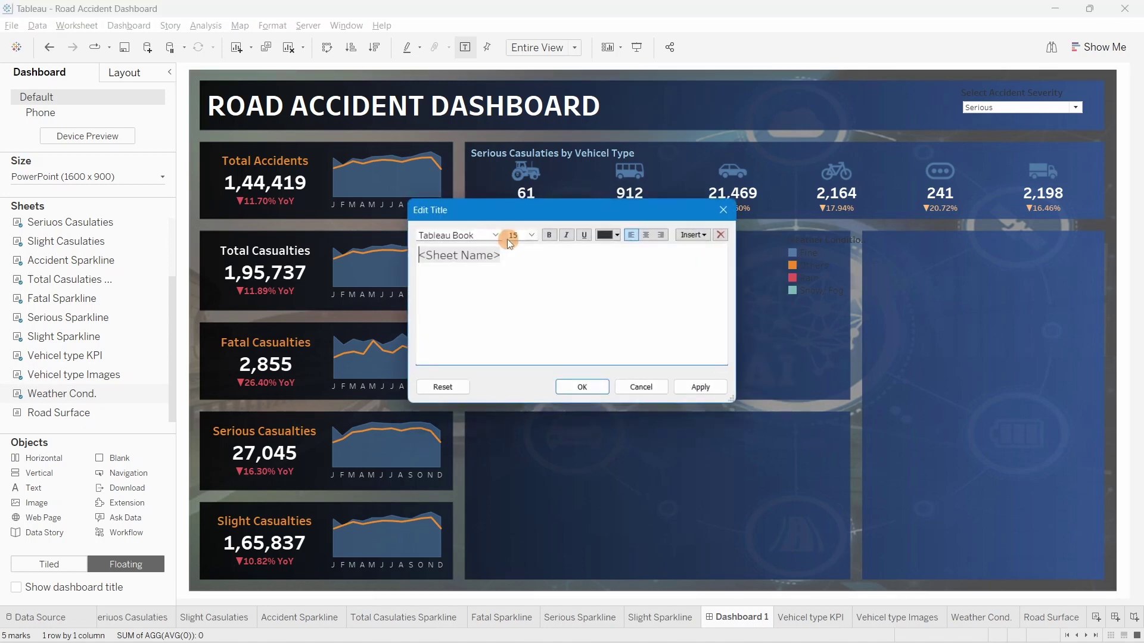
pyautogui.moveTo(500, 256); pyautogui.dragTo(419, 255)
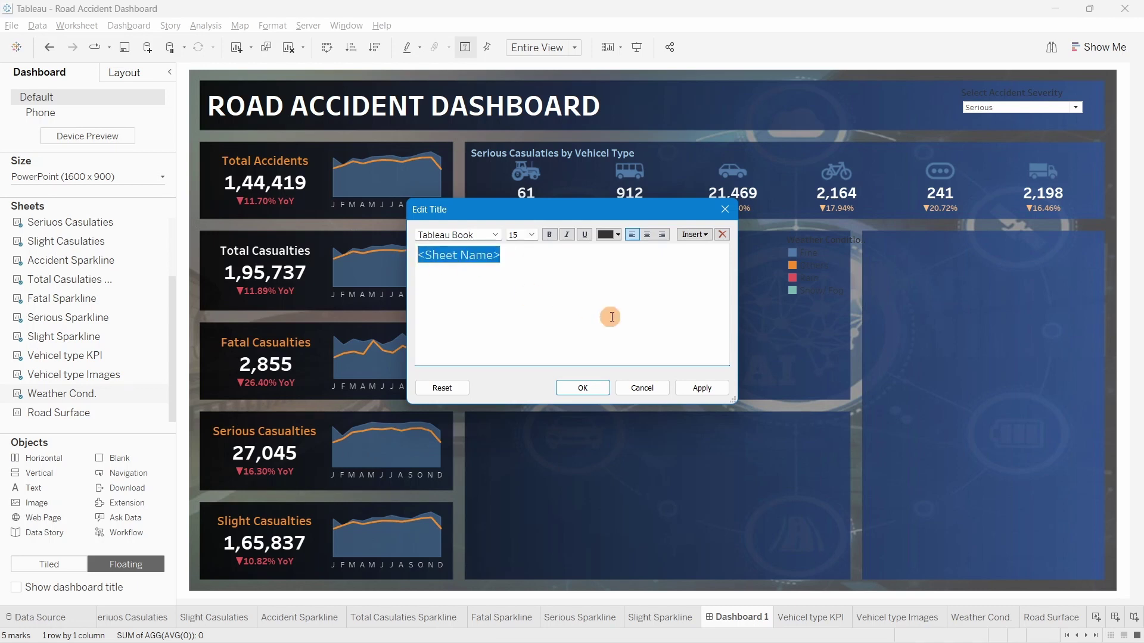
pyautogui.press('BackSpace')
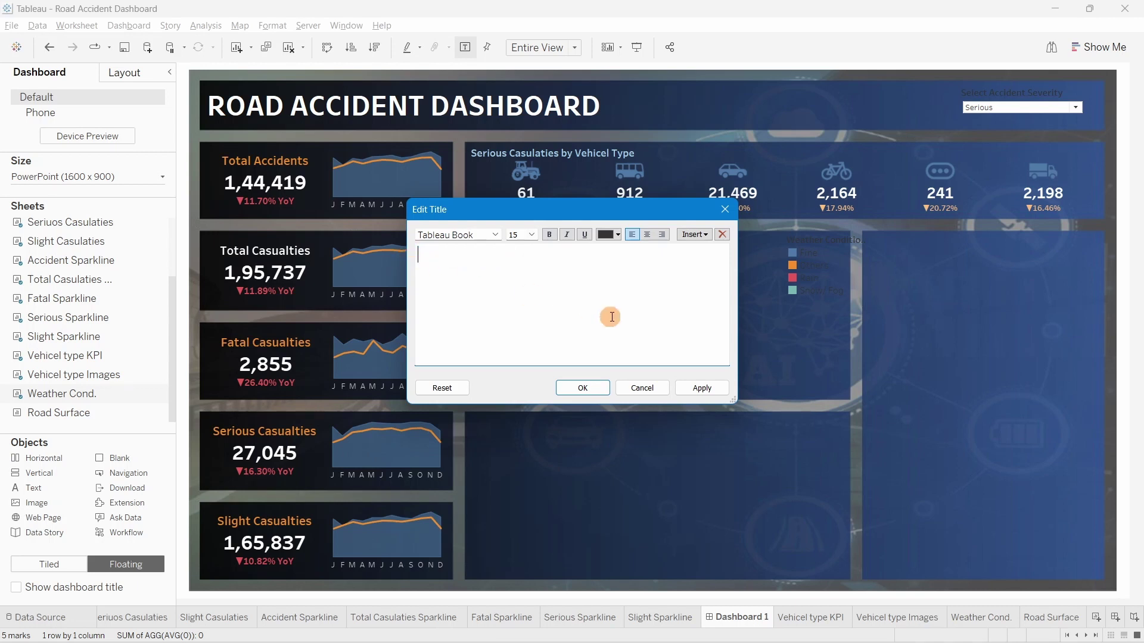
pyautogui.click(692, 235)
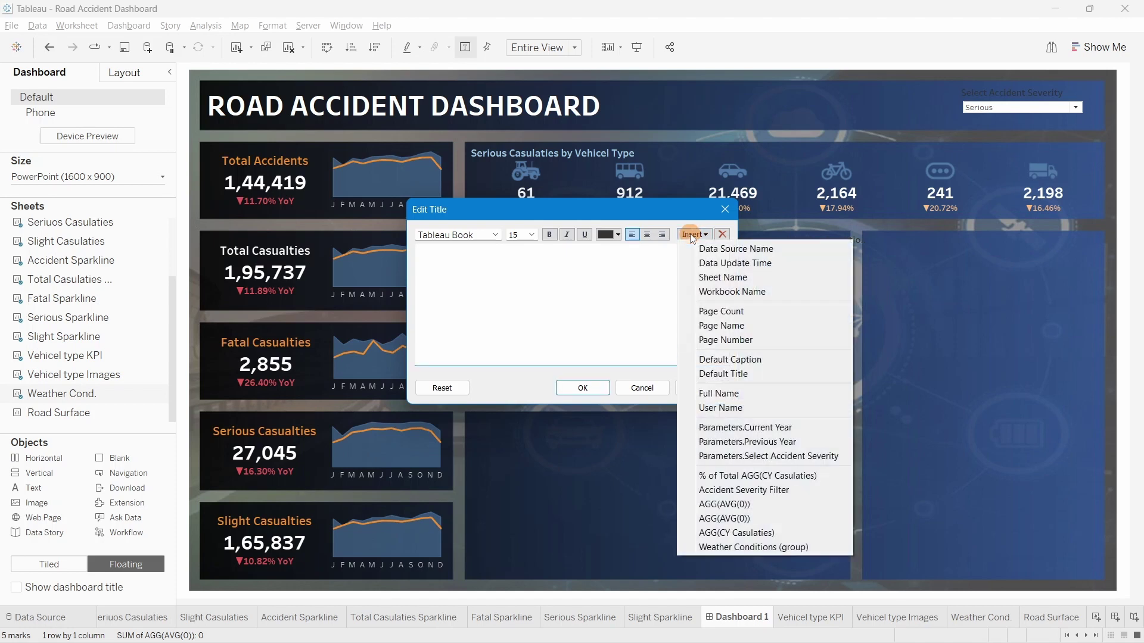
pyautogui.click(754, 456)
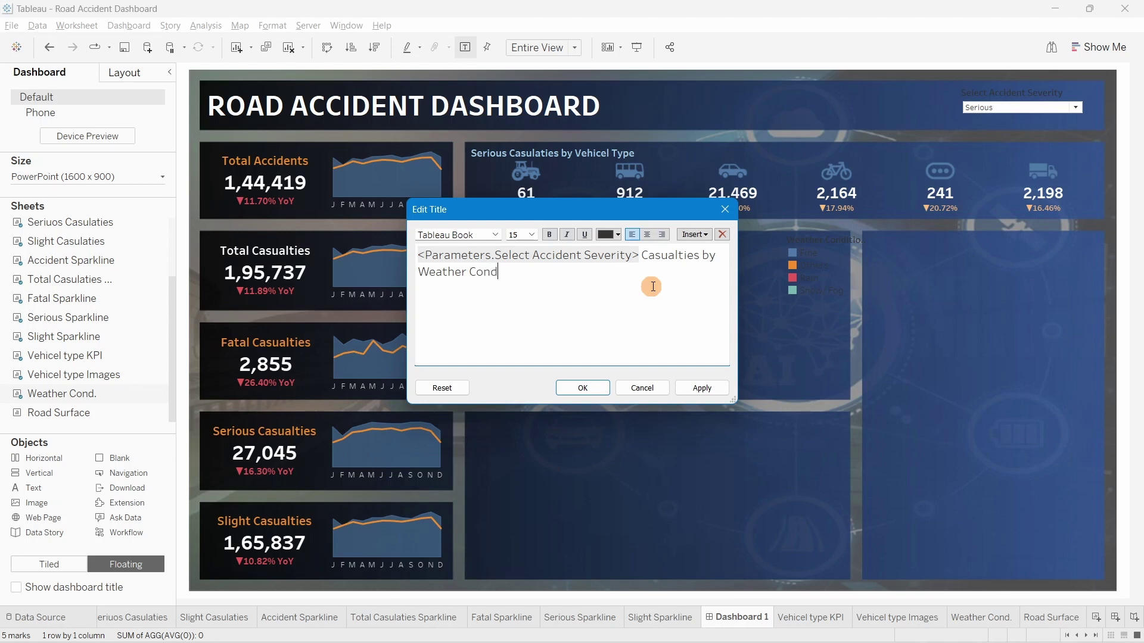
# Format the weather donut's whole title as Tableau Semibold, size 10, in light blue, and apply it
pyautogui.moveTo(504, 272); pyautogui.dragTo(384, 237)
pyautogui.click(532, 235)
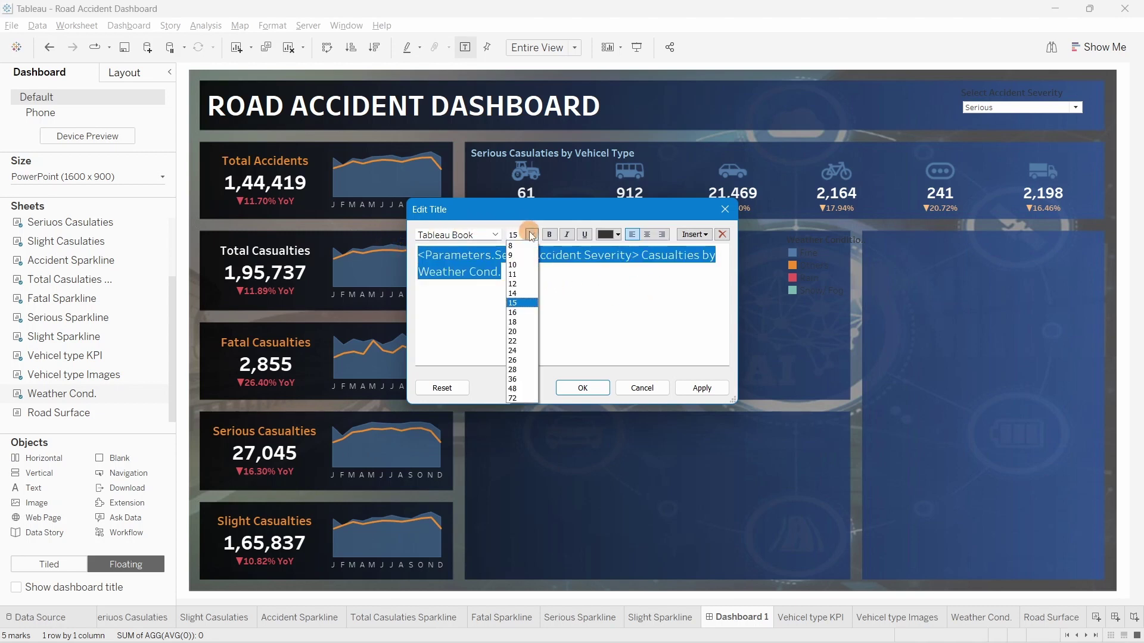
pyautogui.click(521, 268)
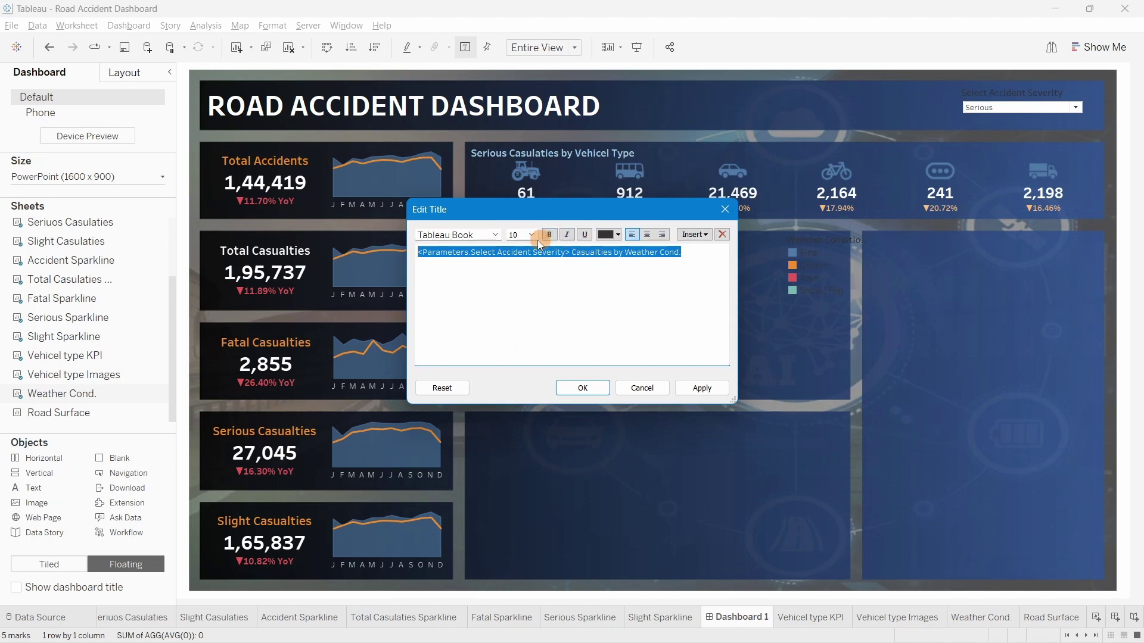
pyautogui.click(497, 235)
pyautogui.click(482, 305)
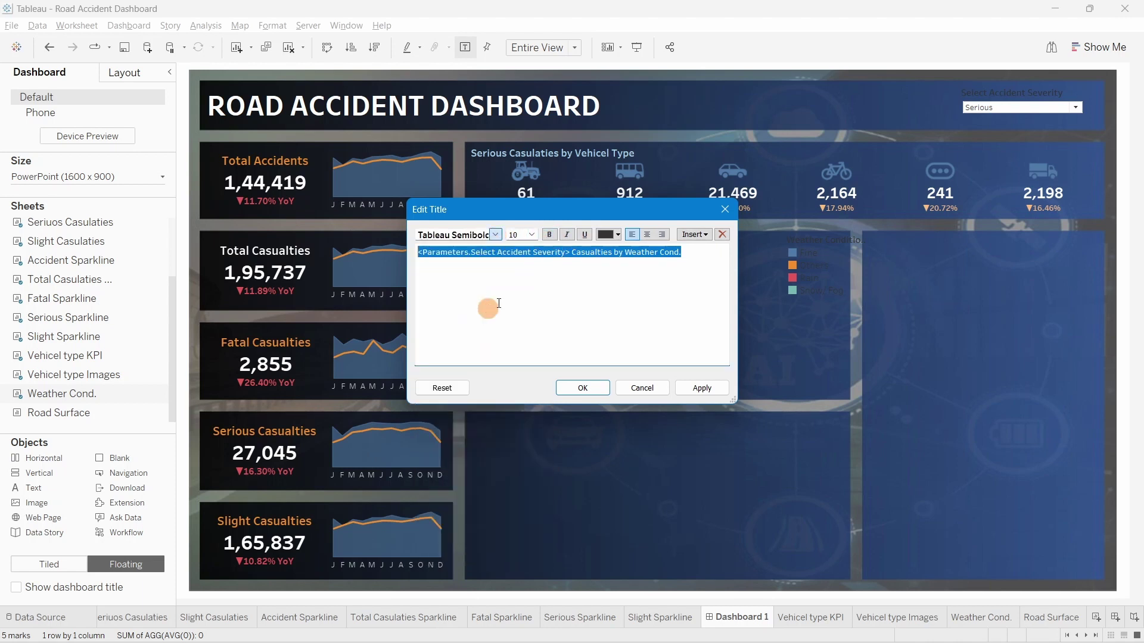
pyautogui.click(608, 238)
pyautogui.click(688, 274)
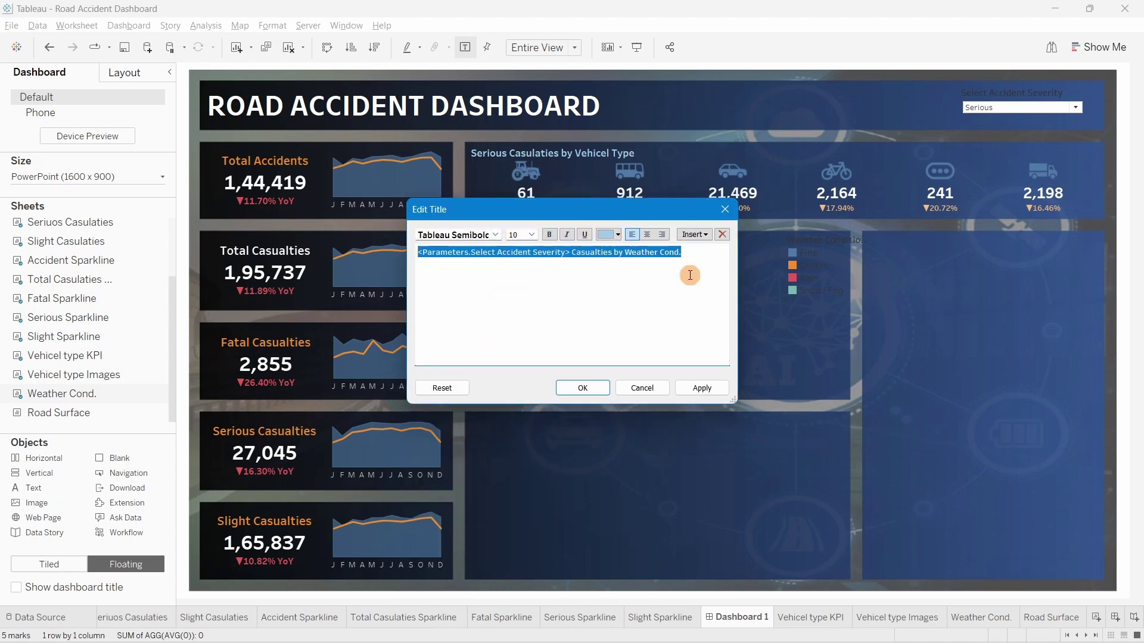
pyautogui.click(690, 381)
pyautogui.click(592, 387)
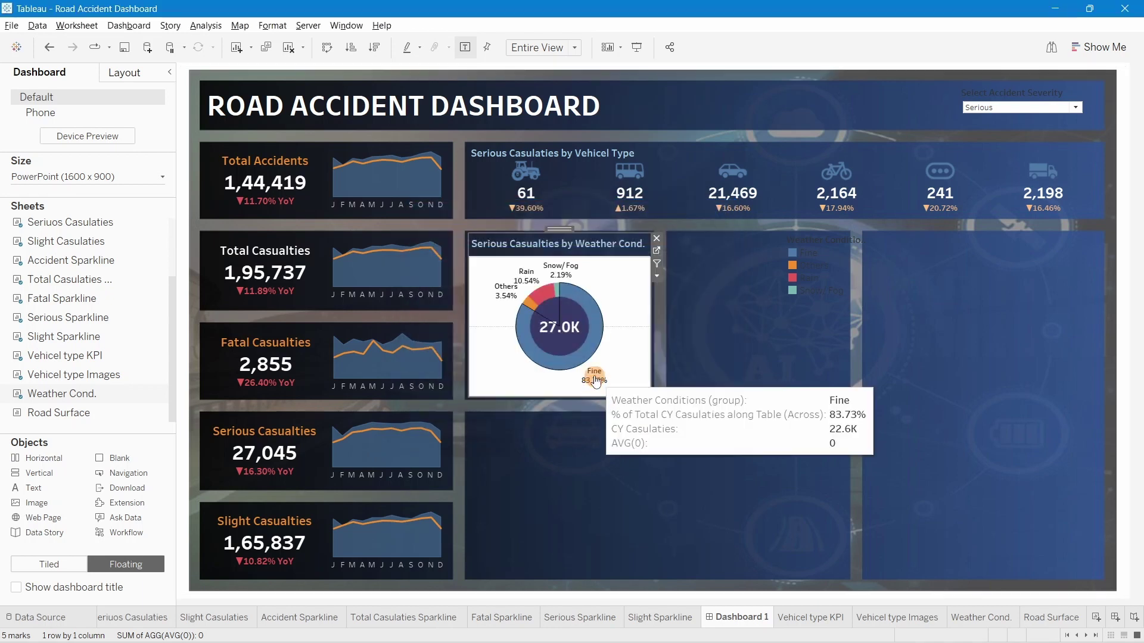
# Set the worksheet shading of the weather donut to None
pyautogui.rightClick(612, 272)
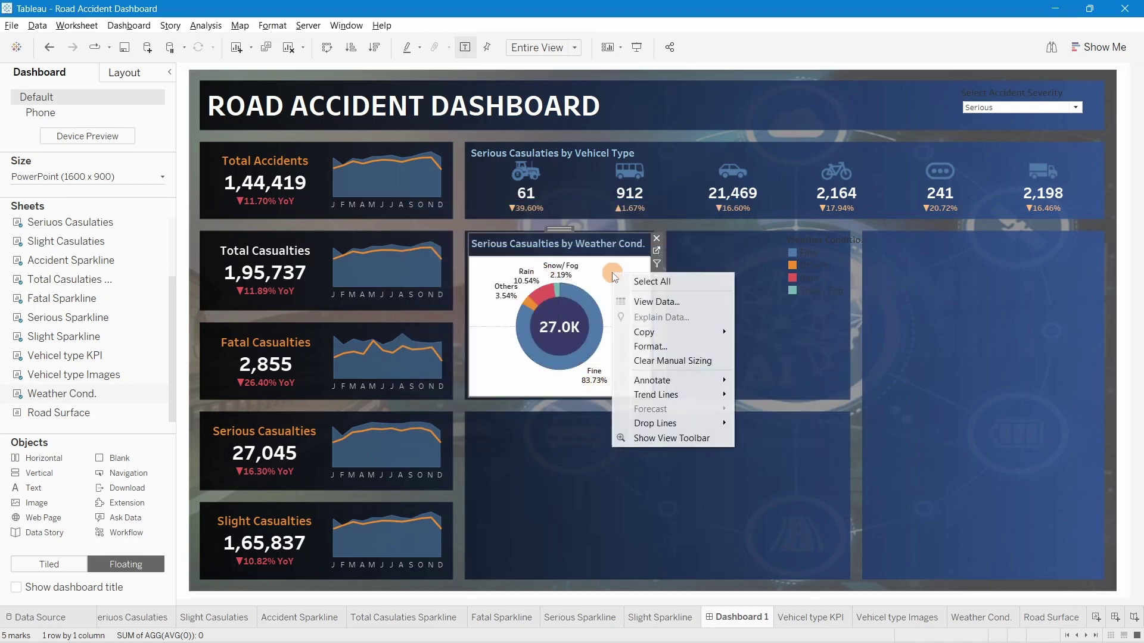
pyautogui.click(653, 346)
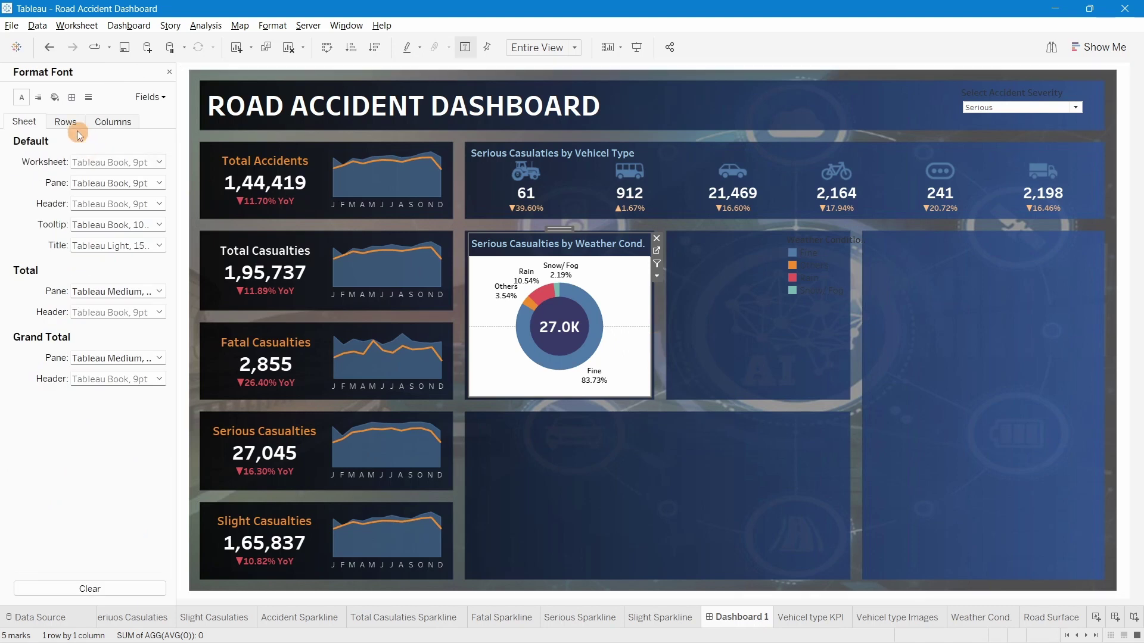
pyautogui.click(55, 98)
pyautogui.click(95, 161)
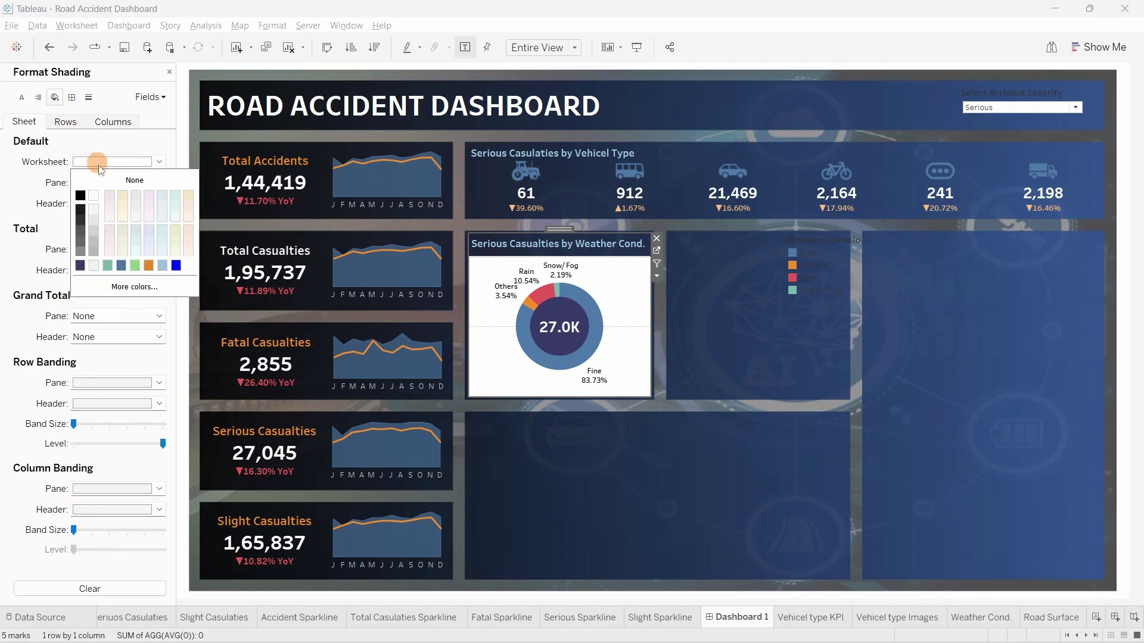
pyautogui.click(109, 177)
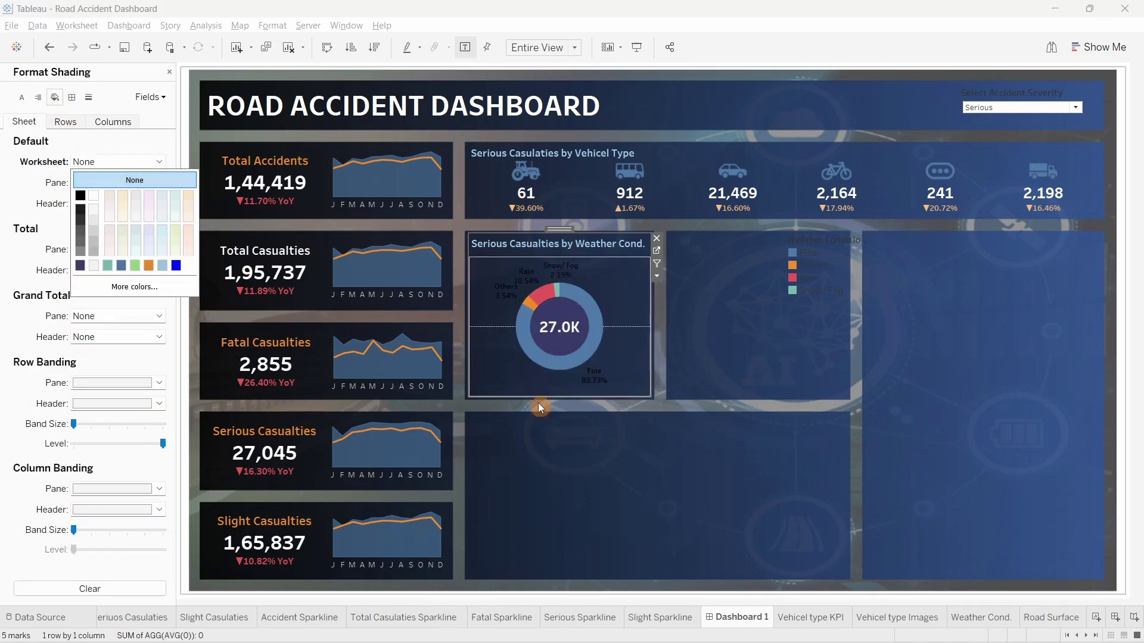
pyautogui.click(533, 441)
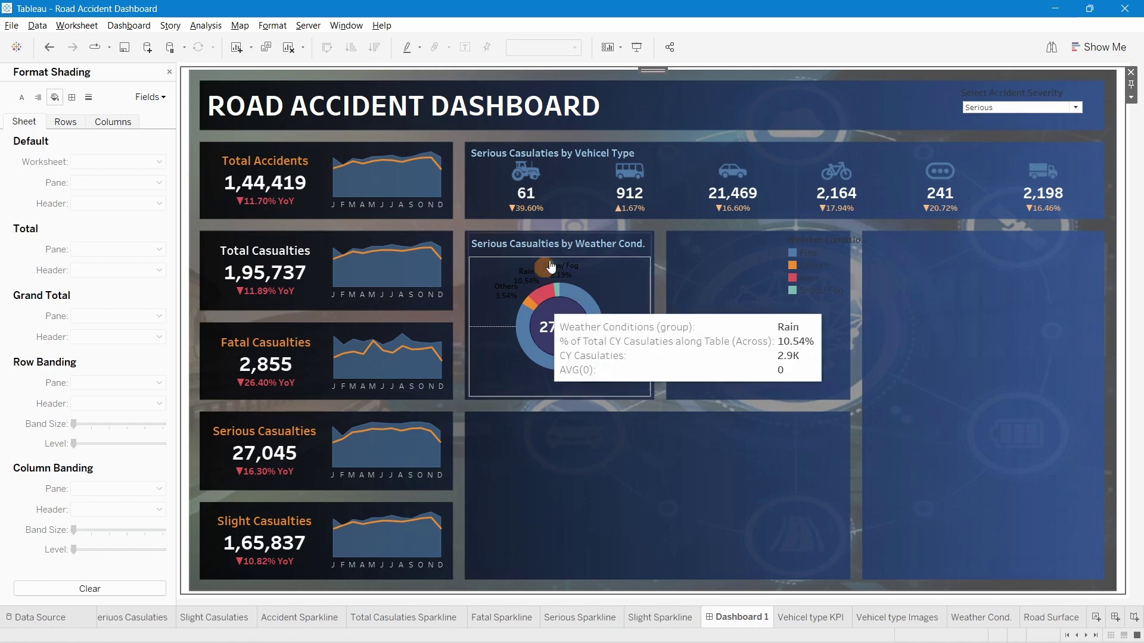
# Set the pane borders of the weather donut's row divider and column divider to None
pyautogui.click(488, 342)
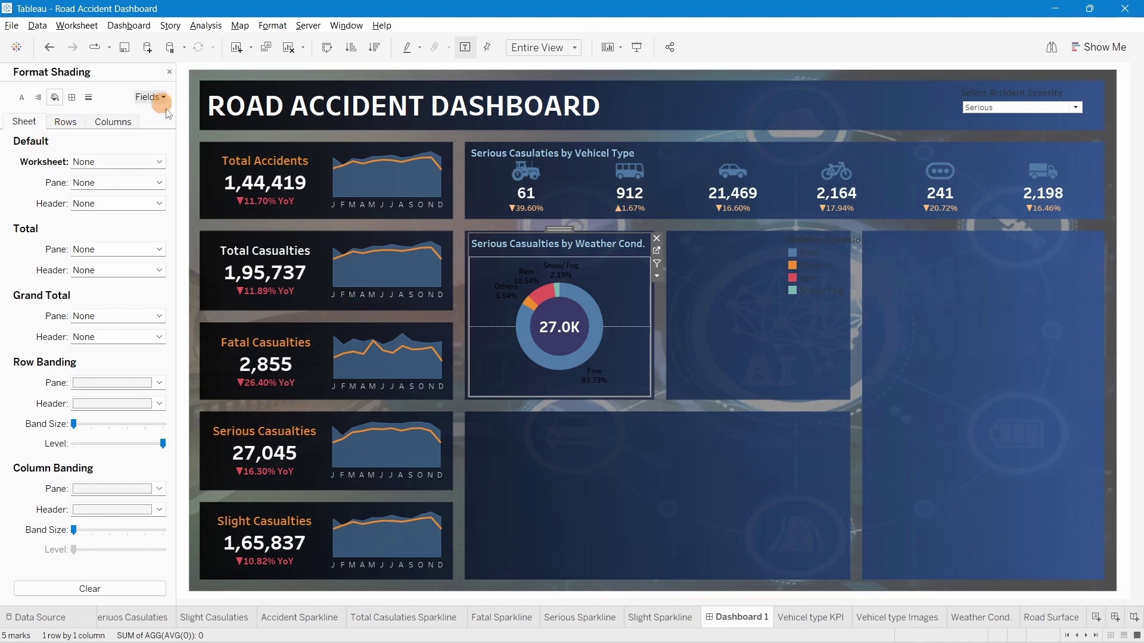
pyautogui.click(70, 99)
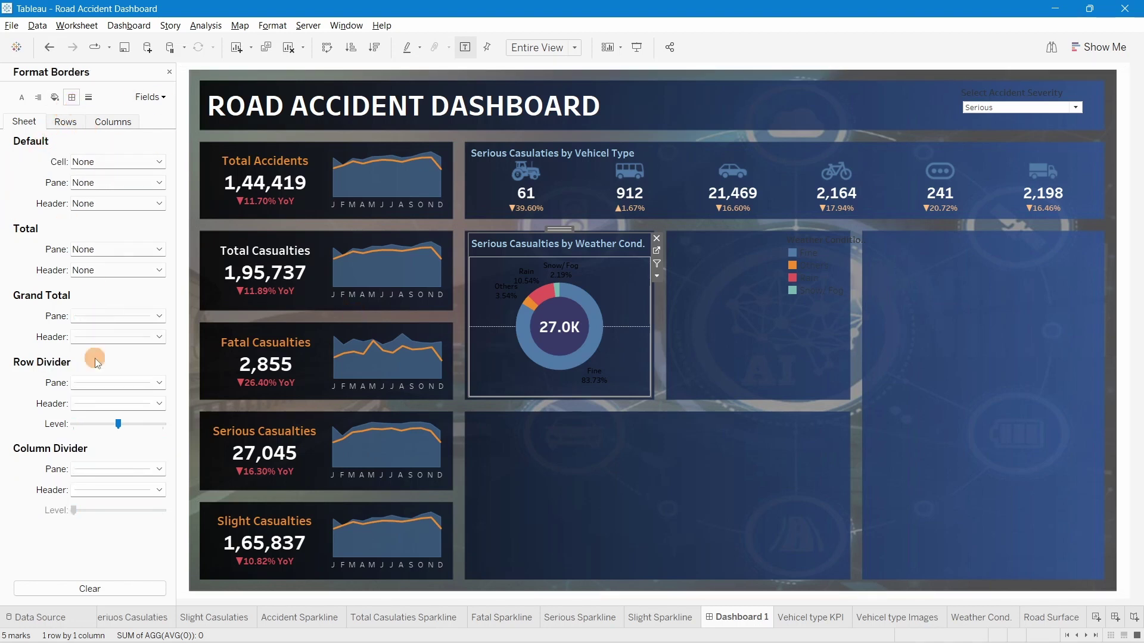
pyautogui.click(87, 377)
pyautogui.click(99, 394)
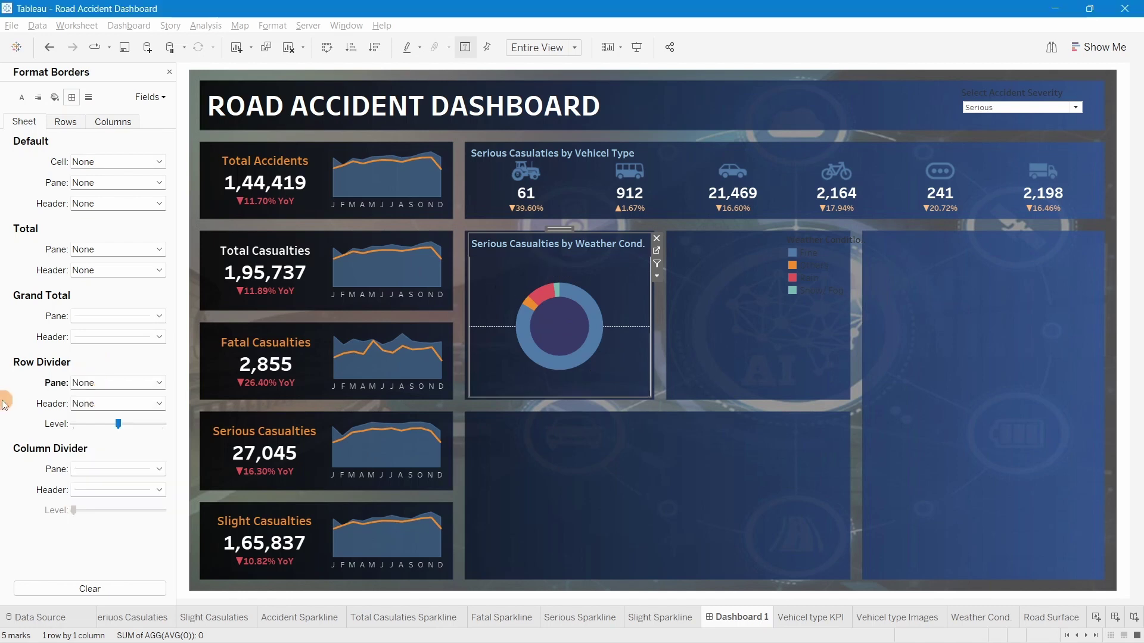
pyautogui.click(102, 465)
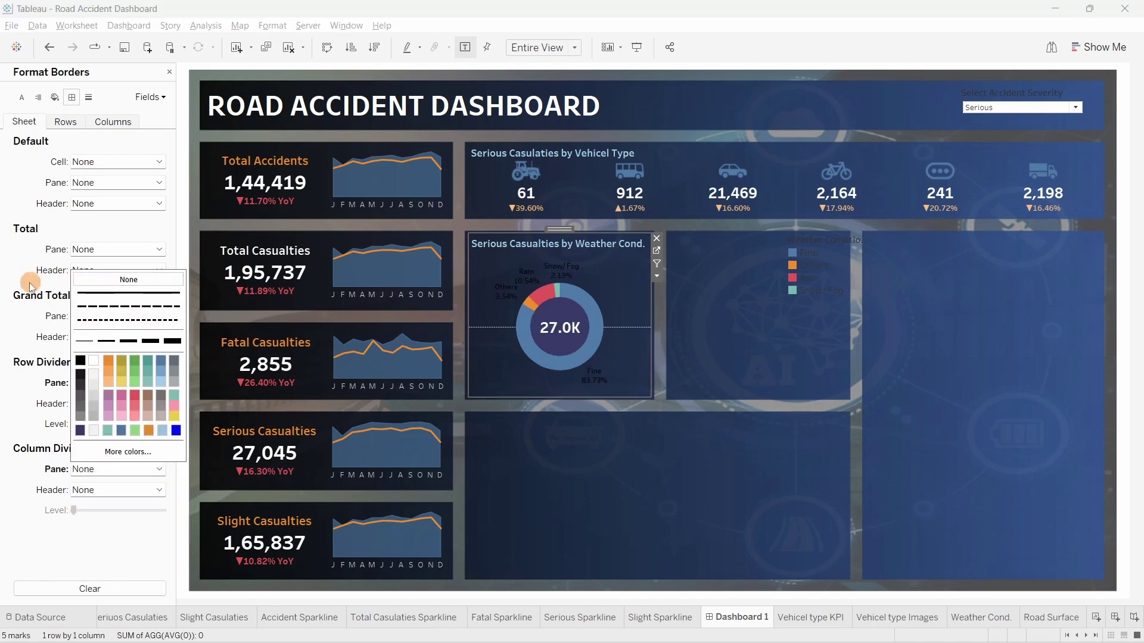
pyautogui.click(102, 280)
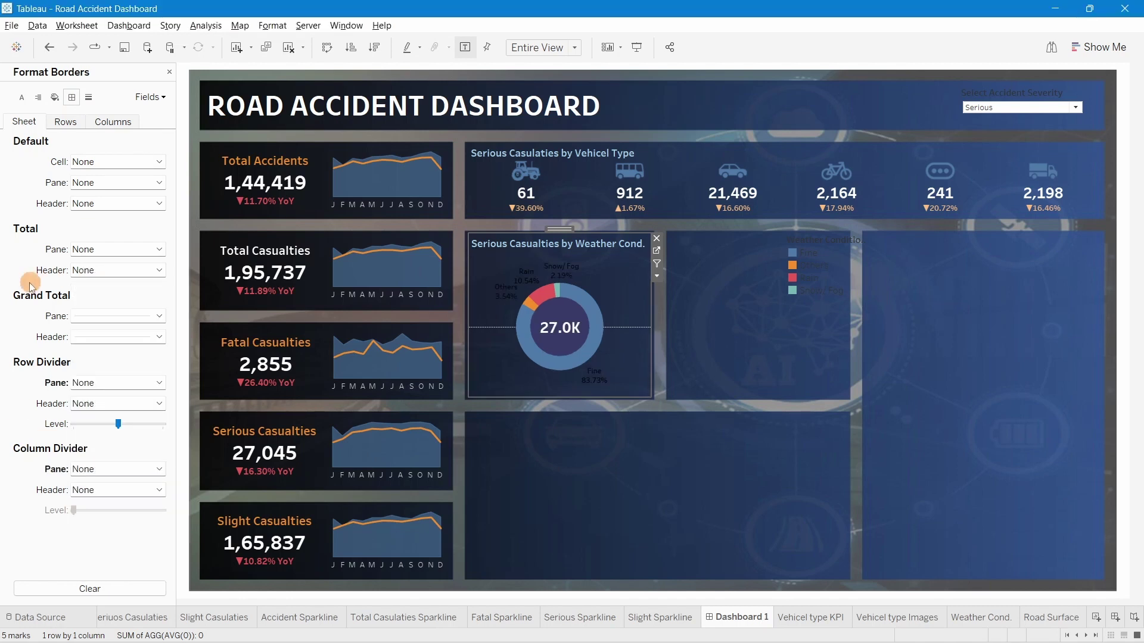
# Set the weather donut's zero lines to None and close the formatting options
pyautogui.click(89, 98)
pyautogui.click(92, 180)
pyautogui.click(99, 197)
pyautogui.click(169, 72)
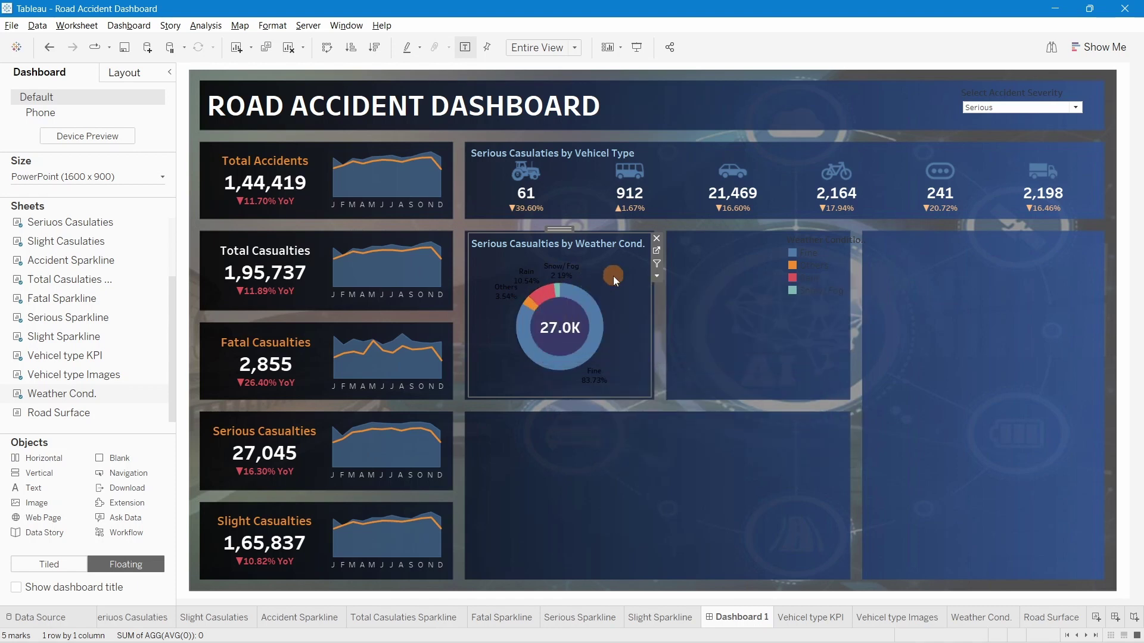
# Change the outer pie's label text on the Weather Cond. sheet to light gray, and return to Dashboard 1
pyautogui.click(658, 252)
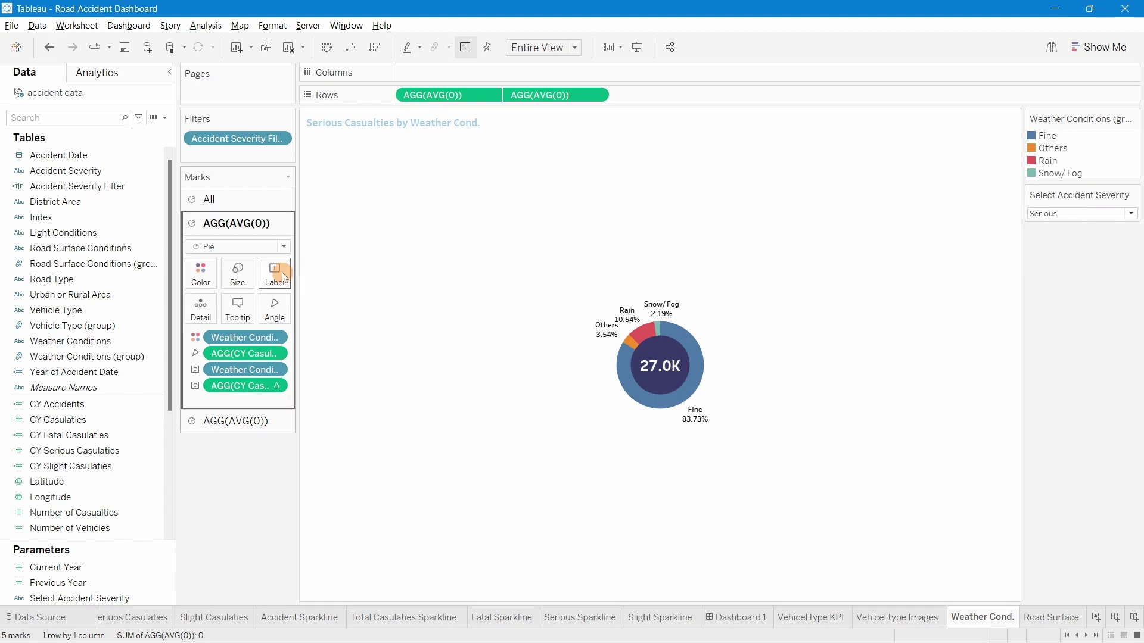
pyautogui.click(281, 273)
pyautogui.click(391, 337)
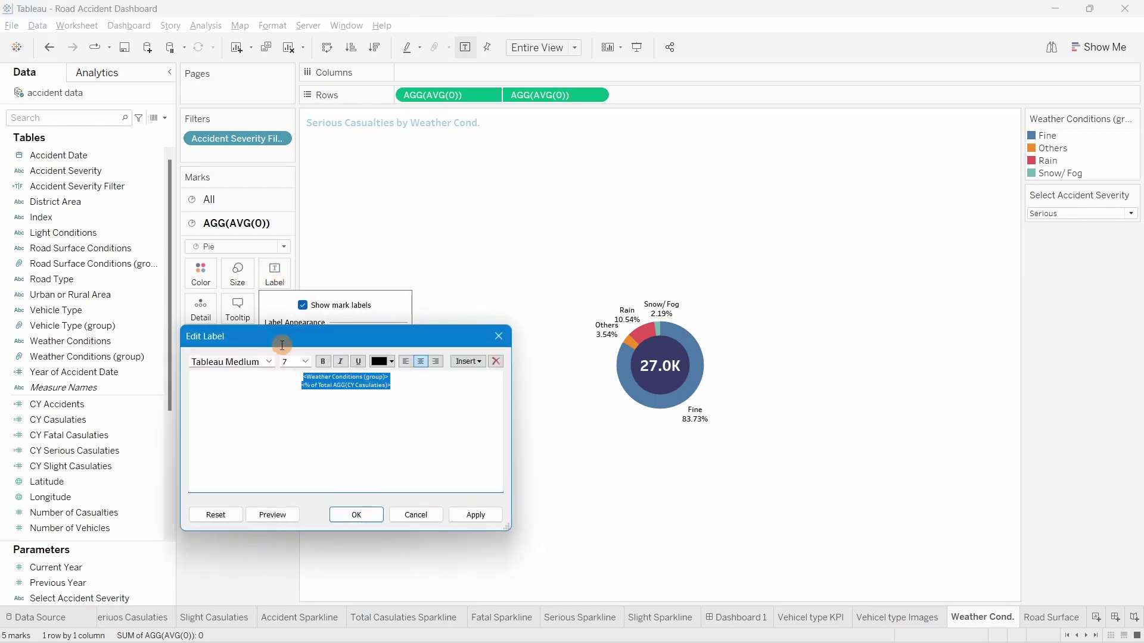
pyautogui.click(383, 362)
pyautogui.click(396, 409)
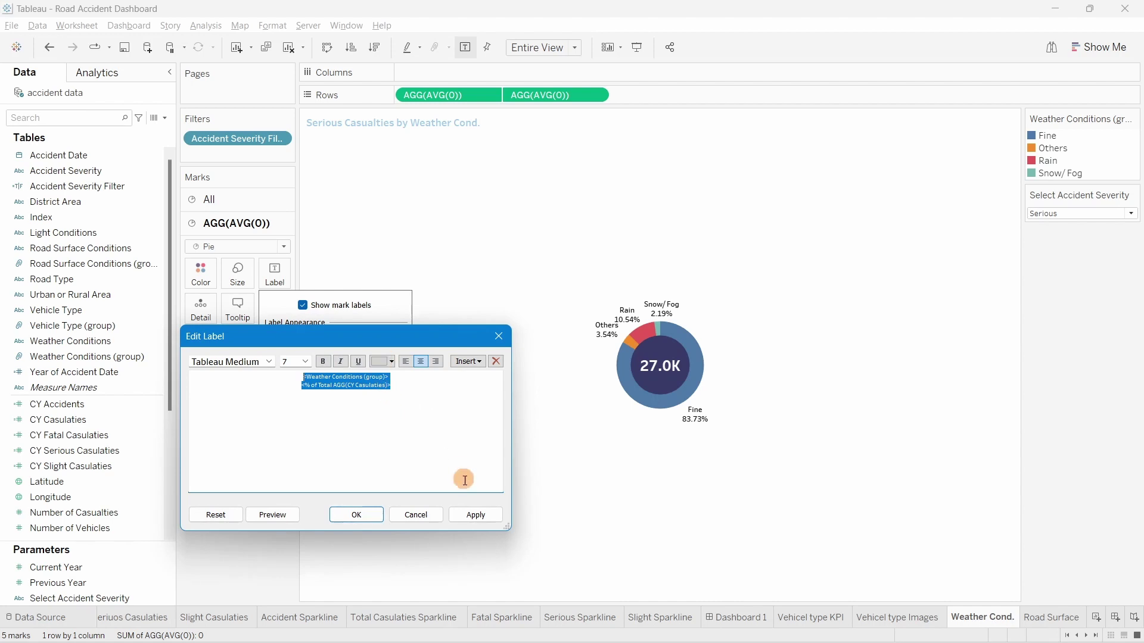
pyautogui.click(478, 515)
pyautogui.click(358, 514)
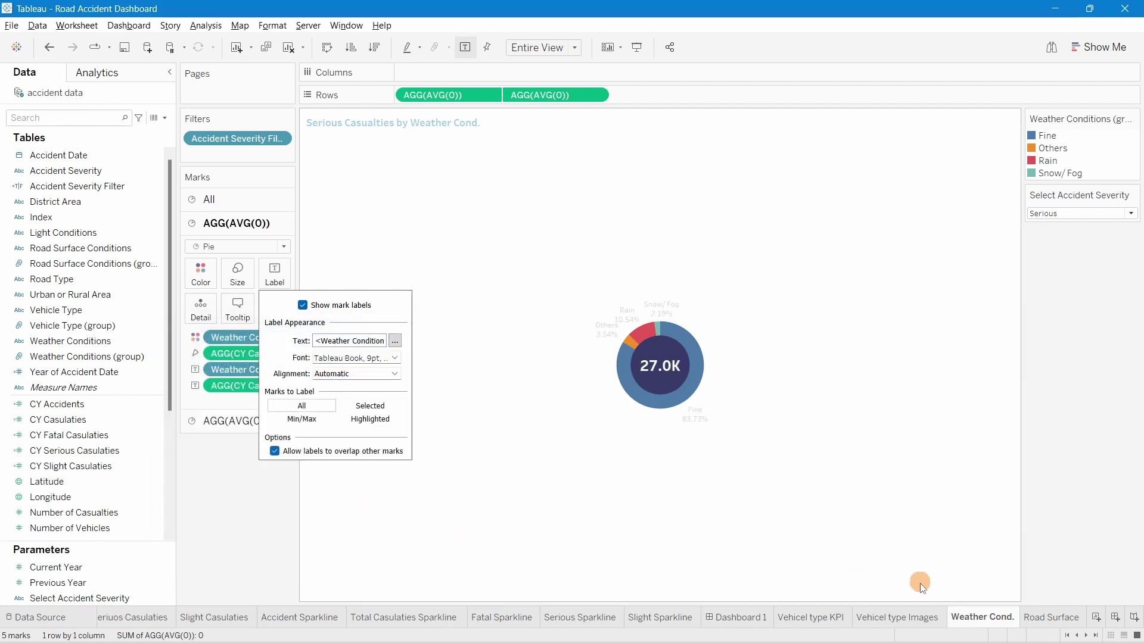
pyautogui.click(751, 617)
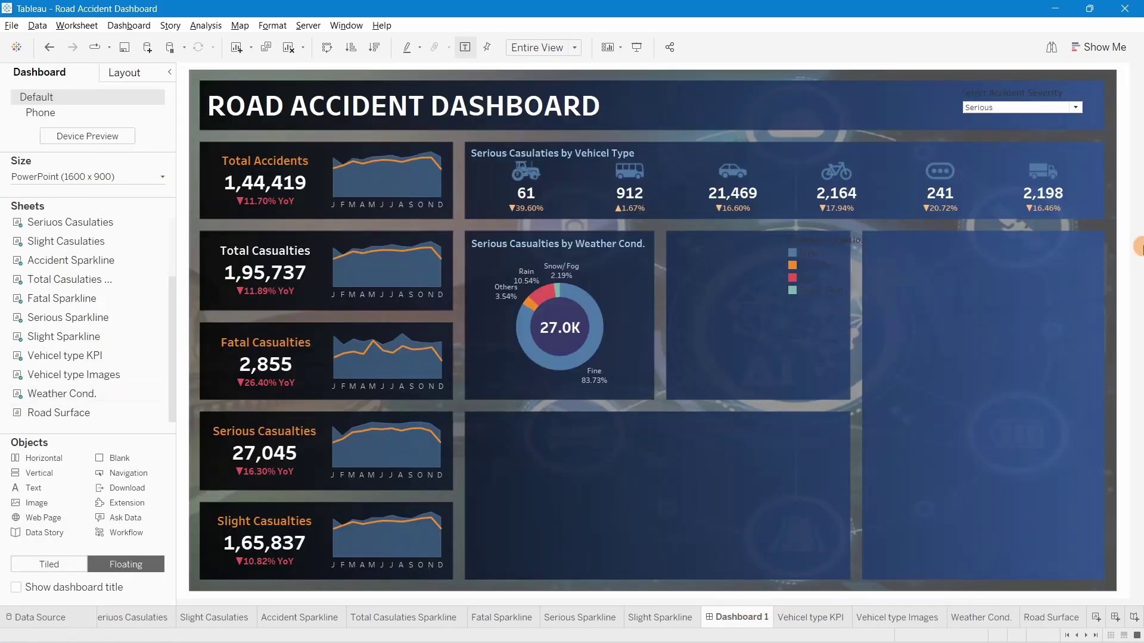
pyautogui.click(497, 326)
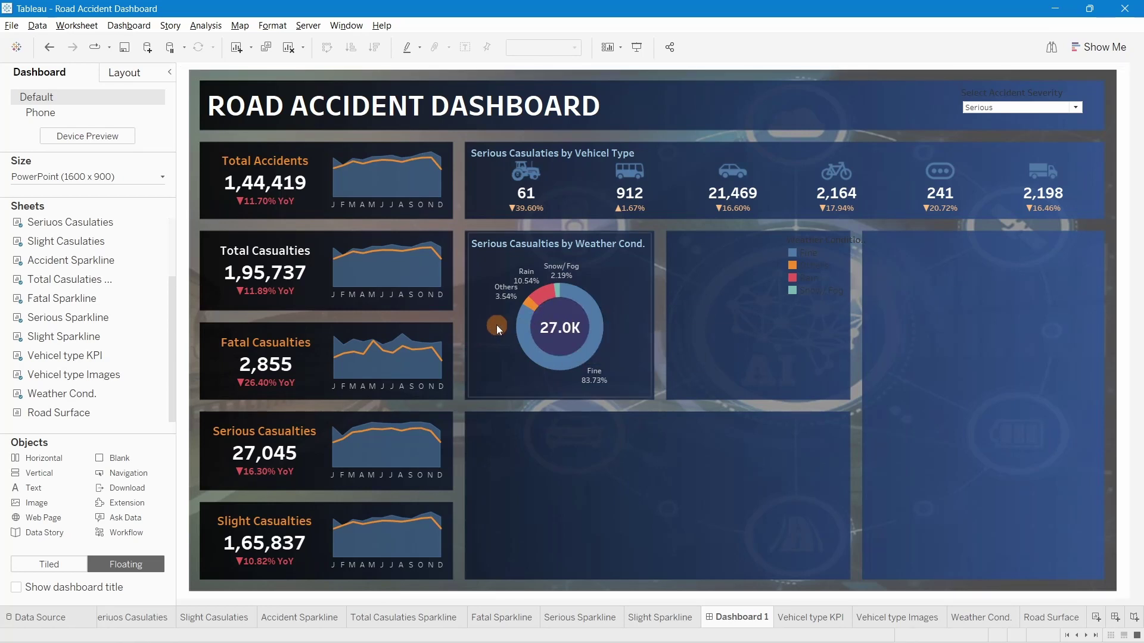
# Remove the floating Weather Conditions (group) color legend from the dashboard
pyautogui.click(613, 266)
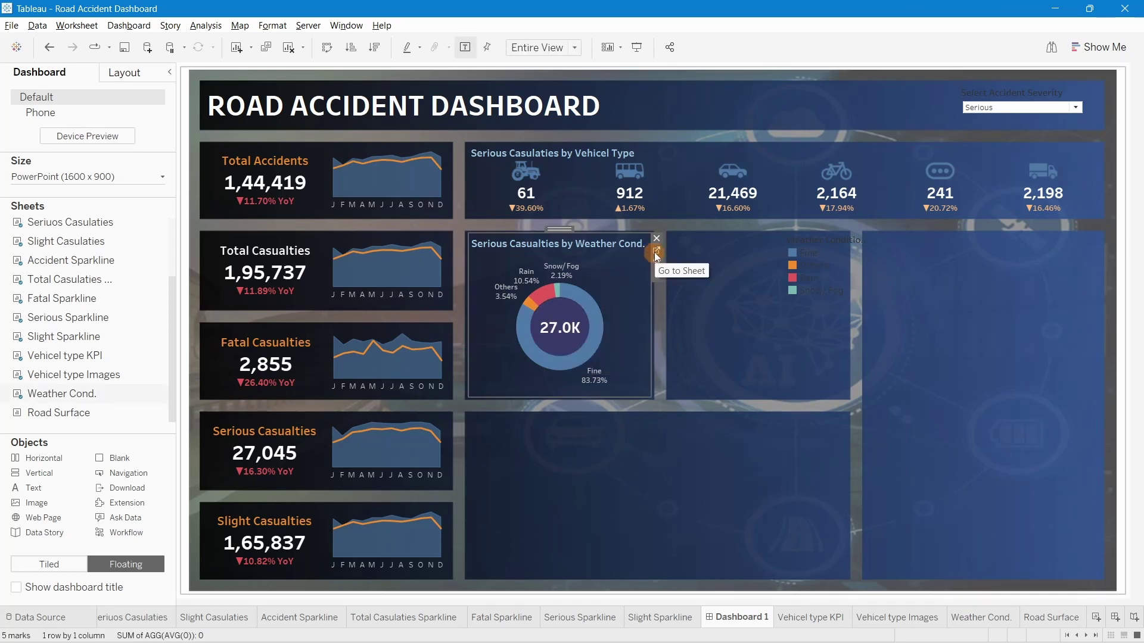
pyautogui.click(841, 256)
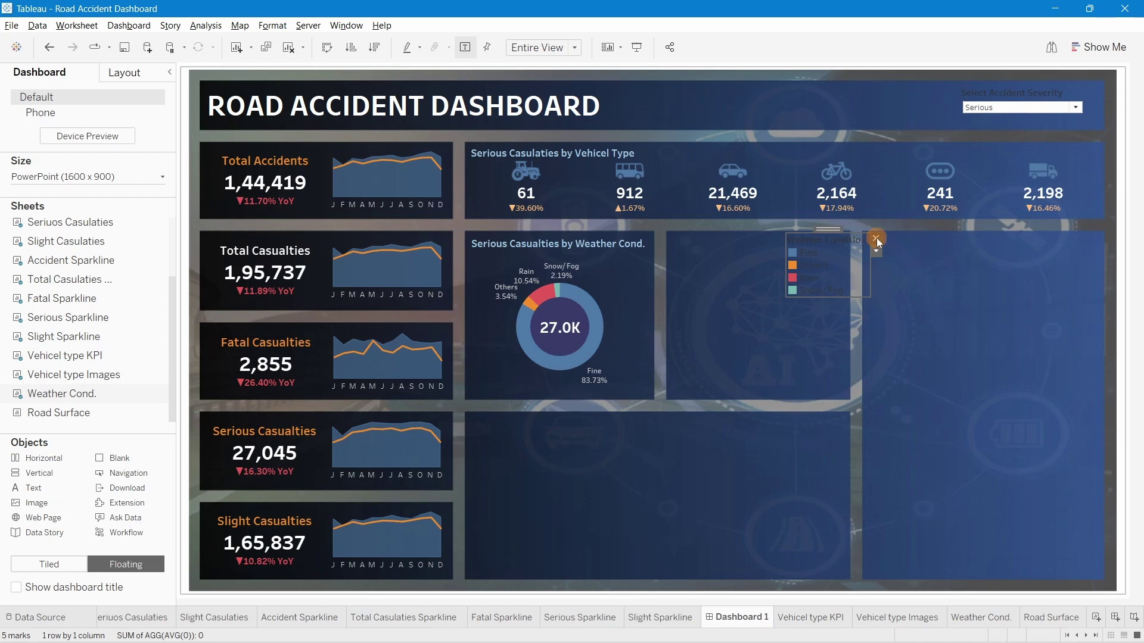
pyautogui.click(876, 239)
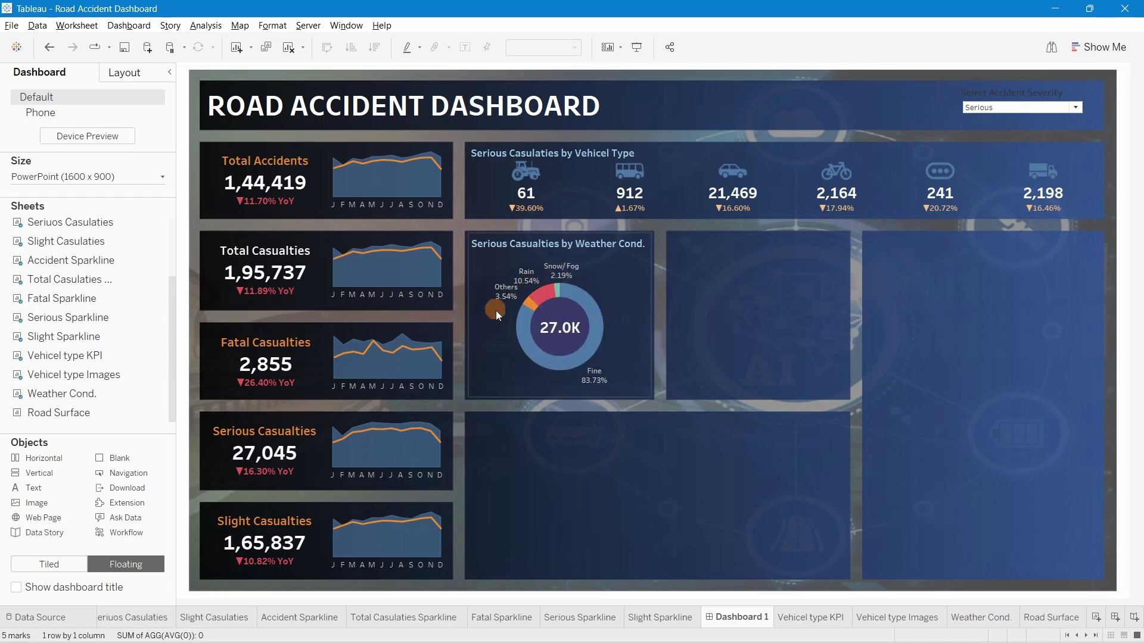
pyautogui.click(710, 304)
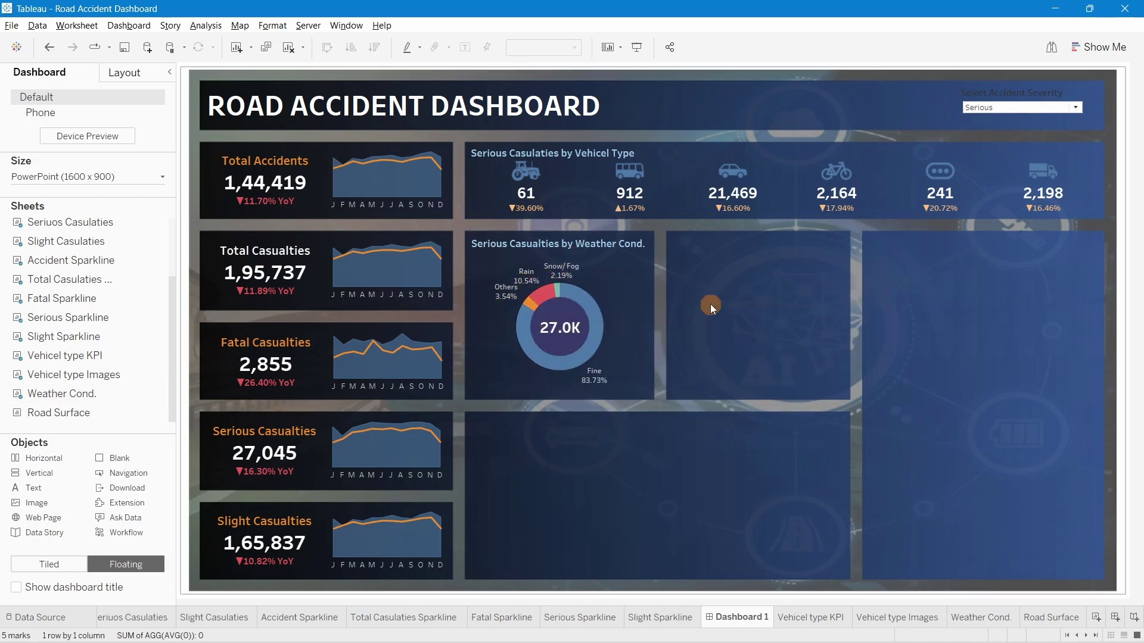
# Add the Road Surface sheet to the dashboard as a floating object, sized to the empty panel beside the weather donut
pyautogui.moveTo(109, 317)
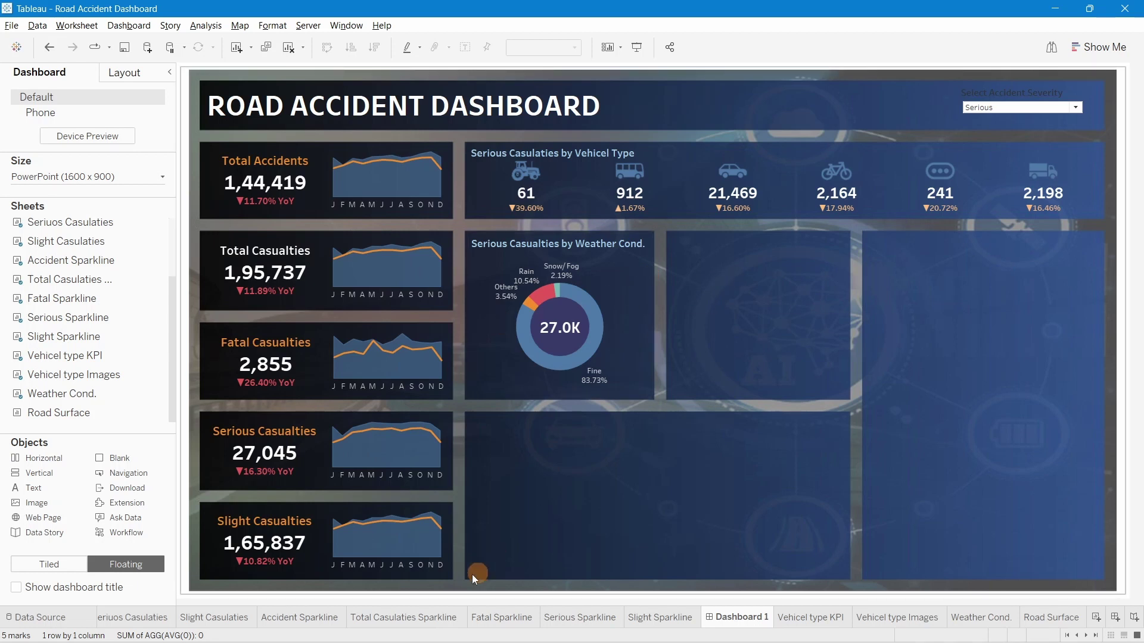
pyautogui.moveTo(60, 362)
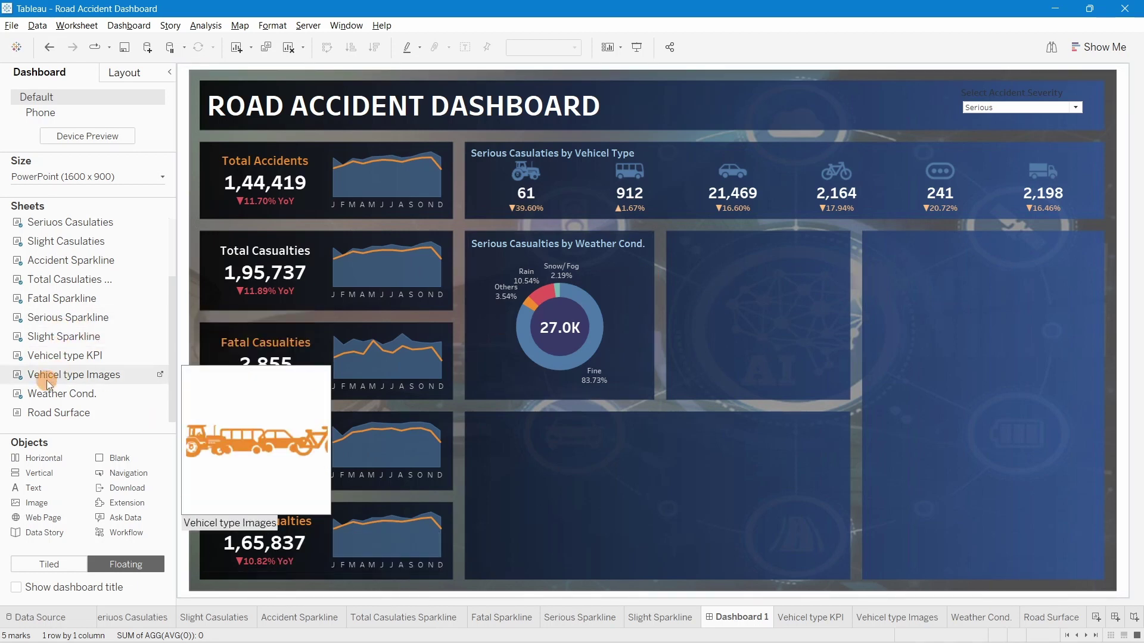
pyautogui.moveTo(46, 411)
pyautogui.moveTo(47, 411); pyautogui.dragTo(845, 321)
pyautogui.moveTo(749, 410); pyautogui.dragTo(749, 398)
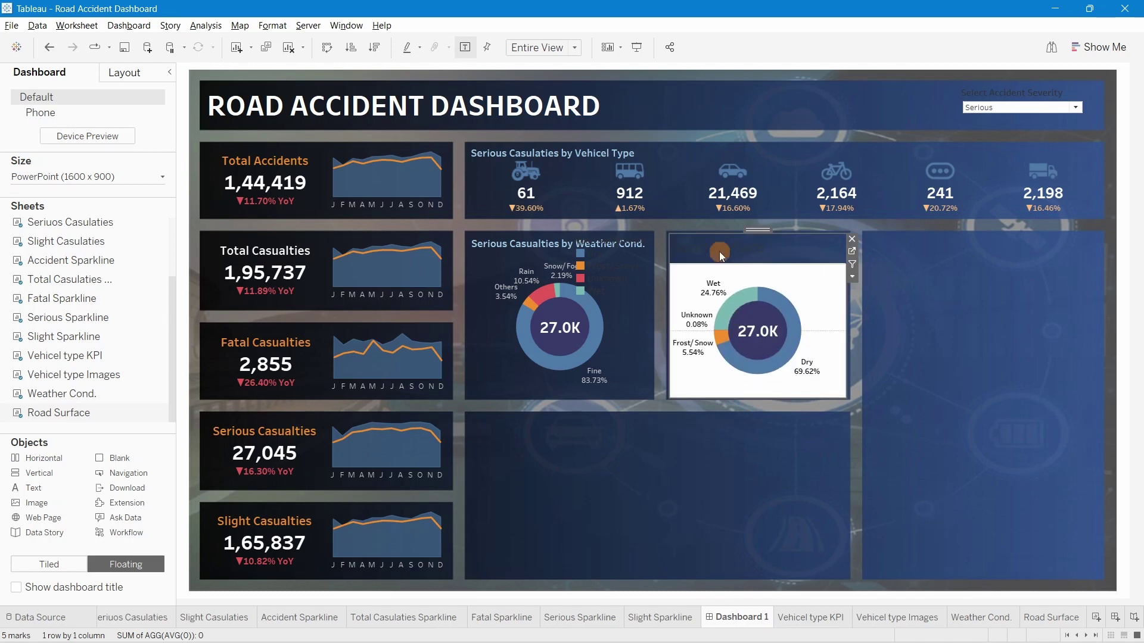
# Replace the road surface donut's title with the Select Accident Severity parameter followed by "Casualties by Road Surface"
pyautogui.doubleClick(719, 251)
pyautogui.doubleClick(513, 248)
pyautogui.click(498, 250)
pyautogui.doubleClick(498, 250)
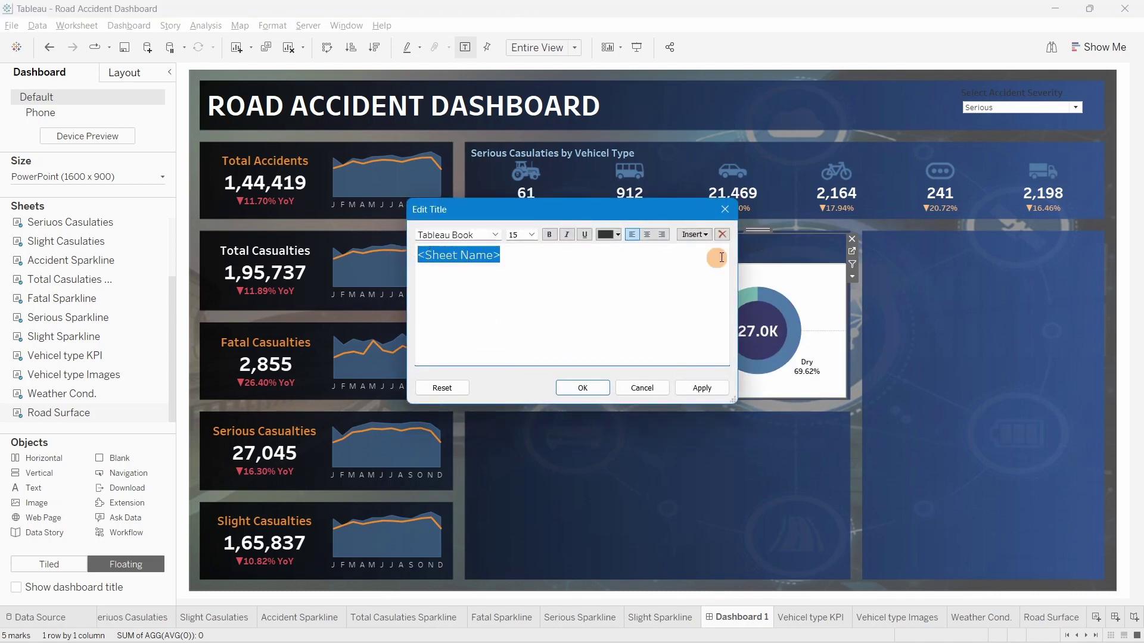
pyautogui.press('Delete')
pyautogui.click(695, 234)
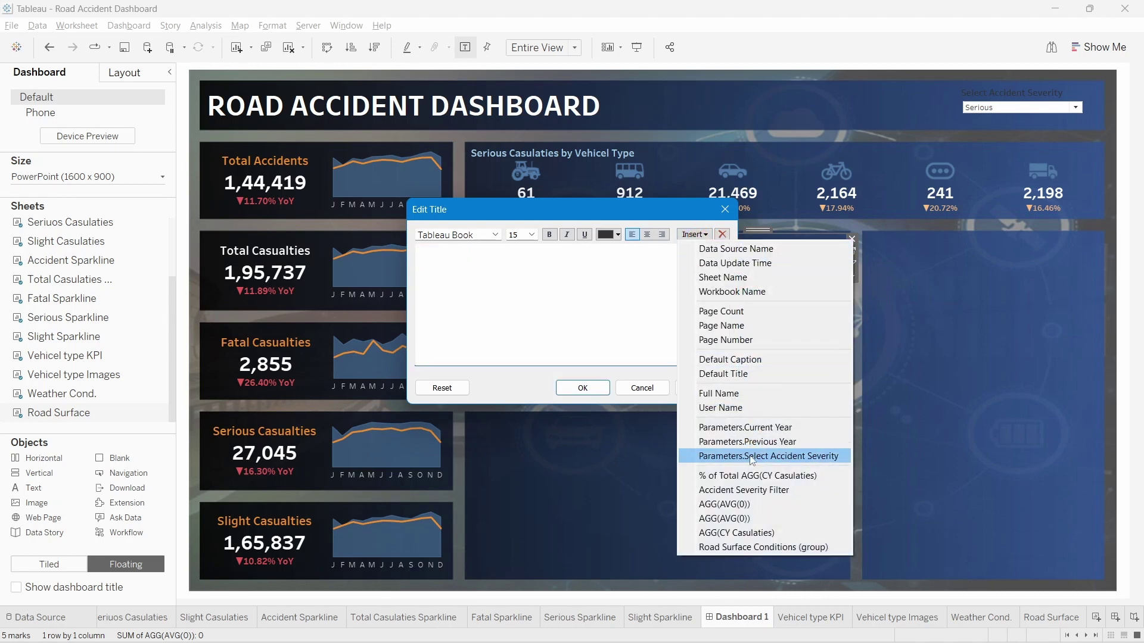
pyautogui.click(752, 456)
pyautogui.click(582, 330)
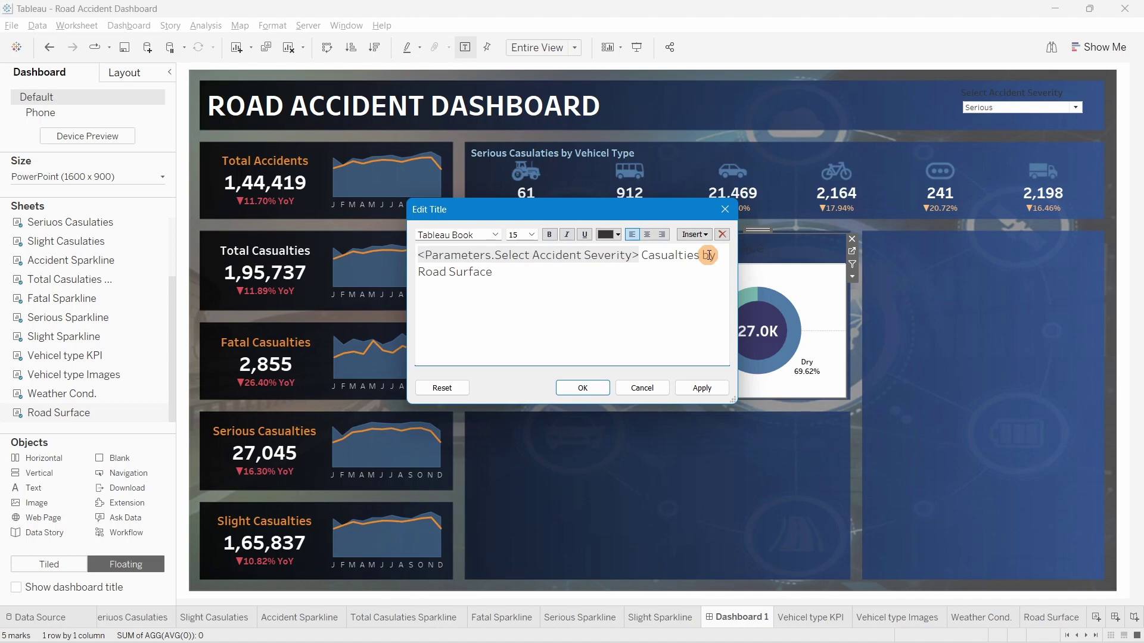
# Format the whole road surface title as Tableau Semibold, size 10, in light blue, and apply it
pyautogui.moveTo(527, 277); pyautogui.dragTo(399, 248)
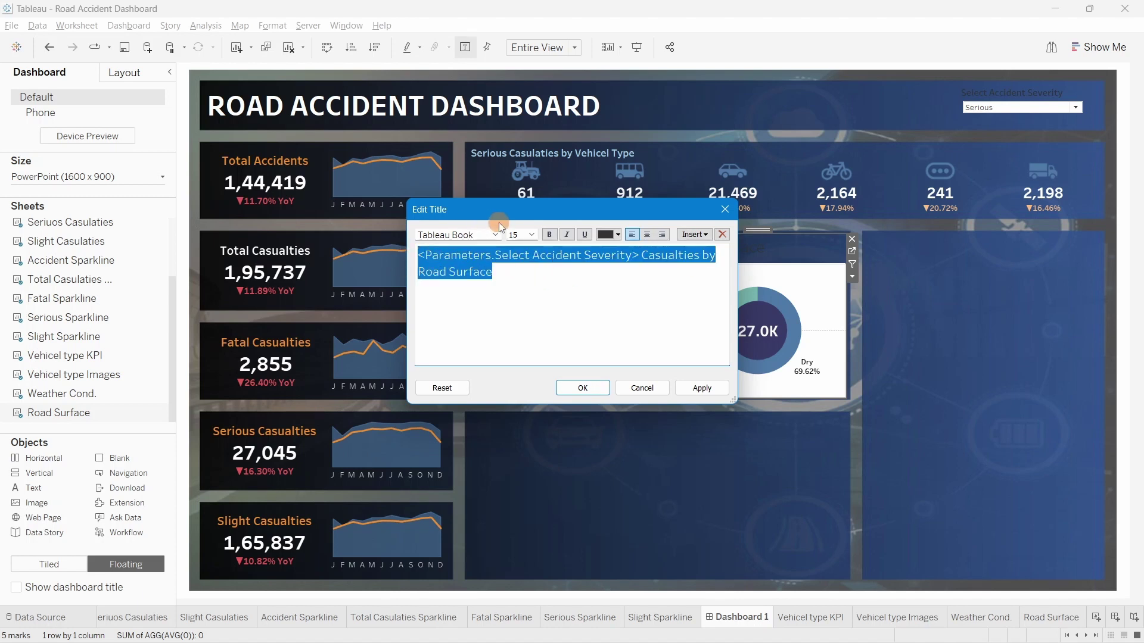
pyautogui.click(532, 233)
pyautogui.click(521, 255)
pyautogui.click(496, 235)
pyautogui.click(531, 235)
pyautogui.click(531, 235)
pyautogui.click(512, 259)
pyautogui.click(495, 235)
pyautogui.click(483, 310)
pyautogui.click(618, 235)
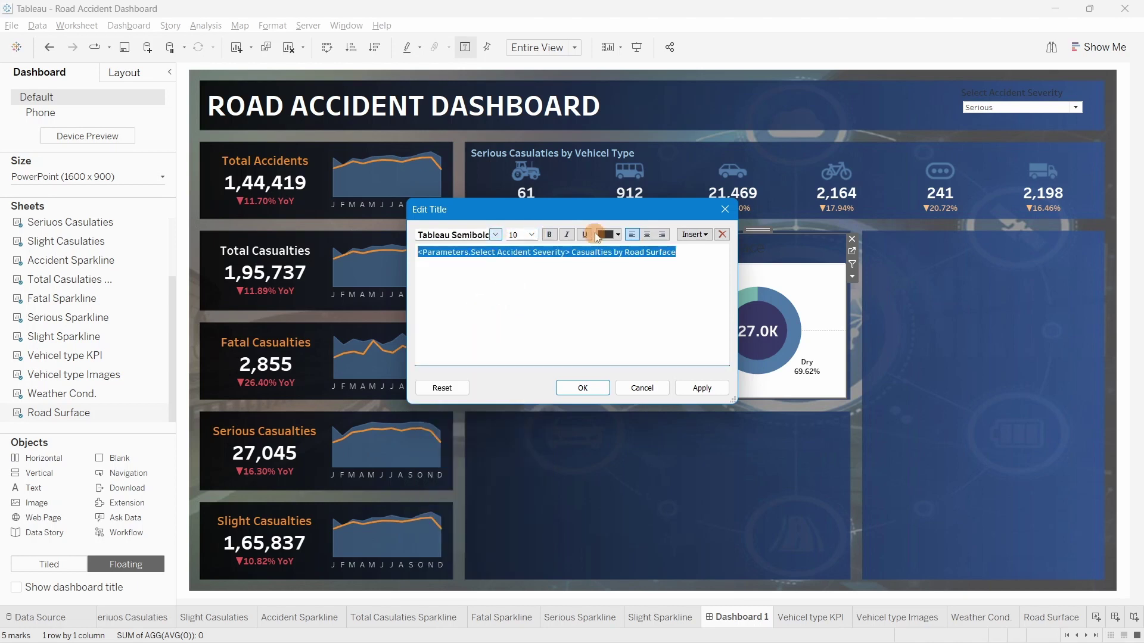
pyautogui.click(687, 274)
pyautogui.click(703, 389)
pyautogui.click(583, 388)
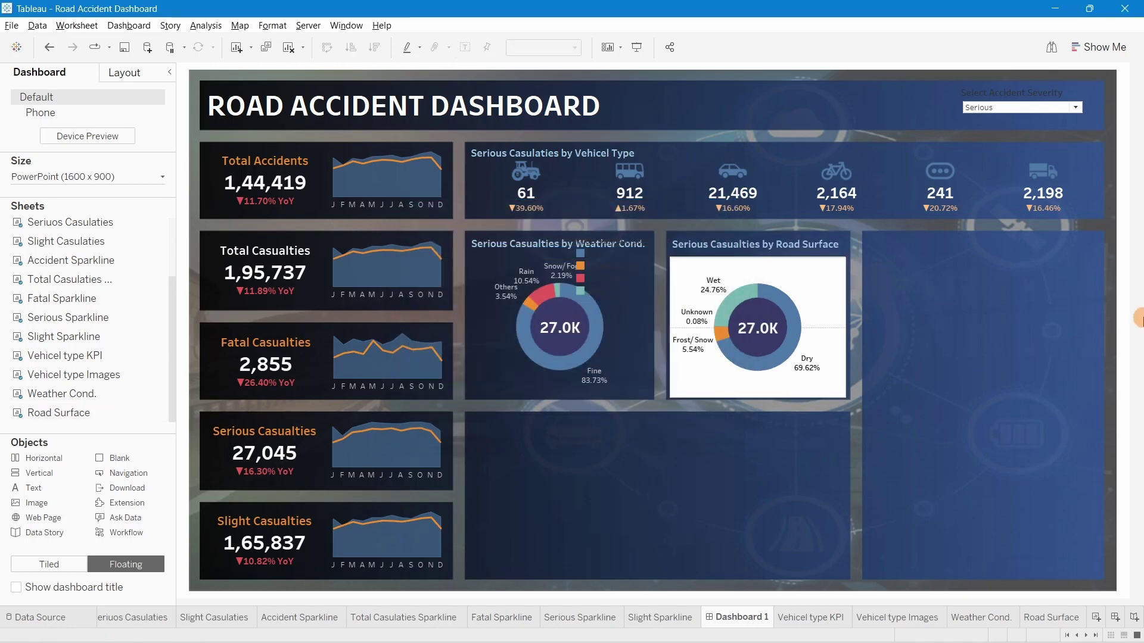
# Set the road surface donut's worksheet shading and zero lines to None
pyautogui.rightClick(812, 270)
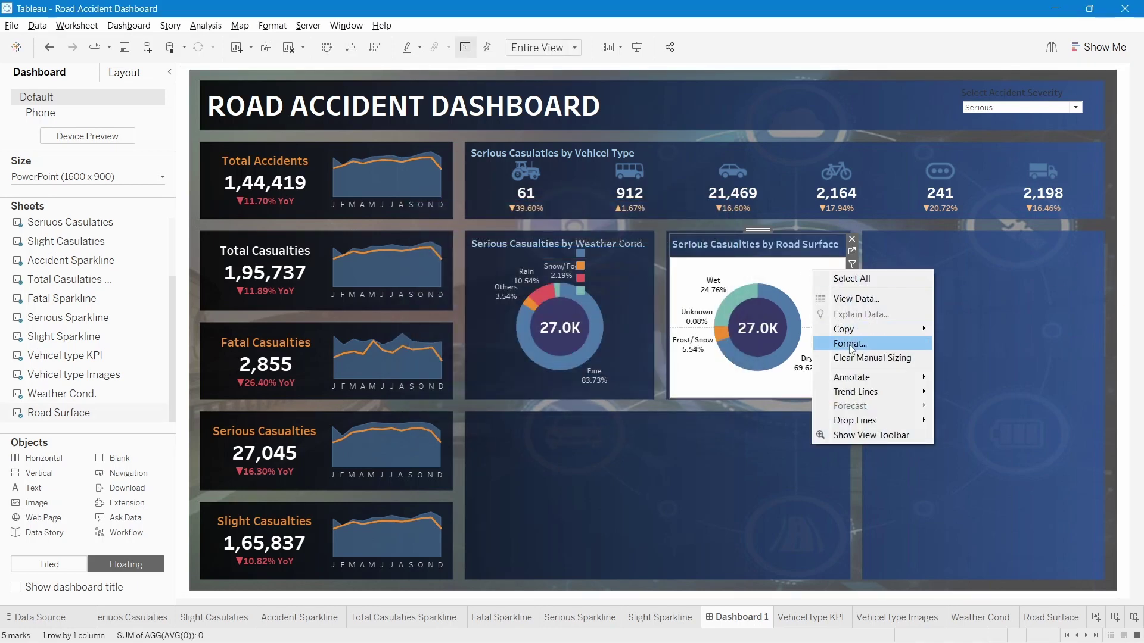
pyautogui.click(852, 343)
pyautogui.click(54, 97)
pyautogui.click(90, 158)
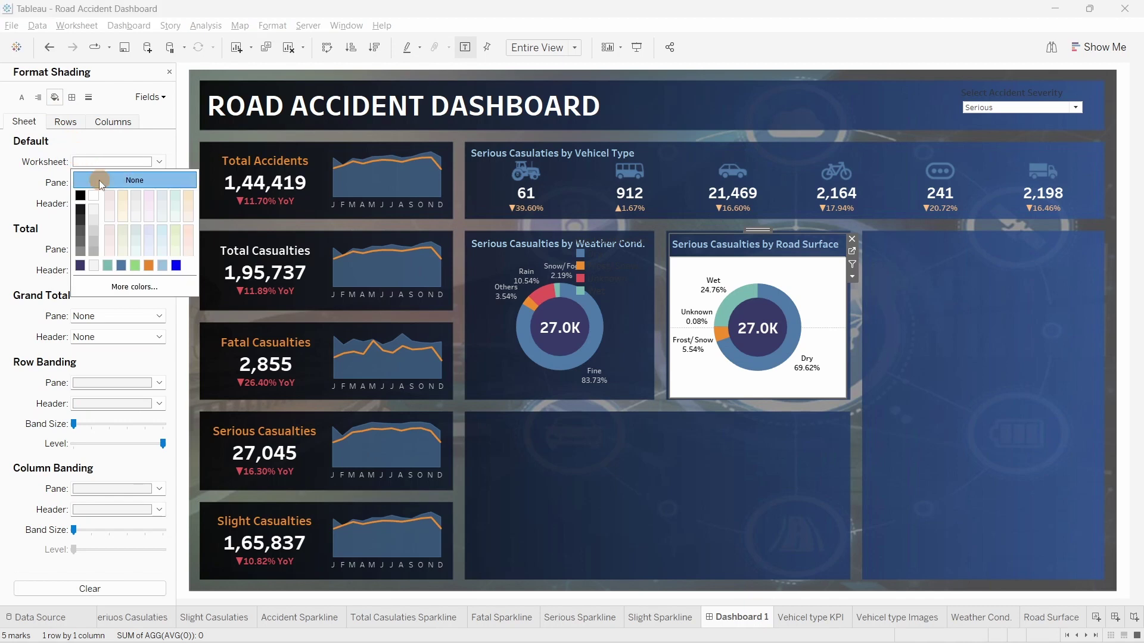
pyautogui.click(149, 180)
pyautogui.click(88, 97)
pyautogui.click(92, 182)
pyautogui.click(120, 197)
# Set the pane borders of the road surface donut's row divider and column divider to None
pyautogui.click(71, 98)
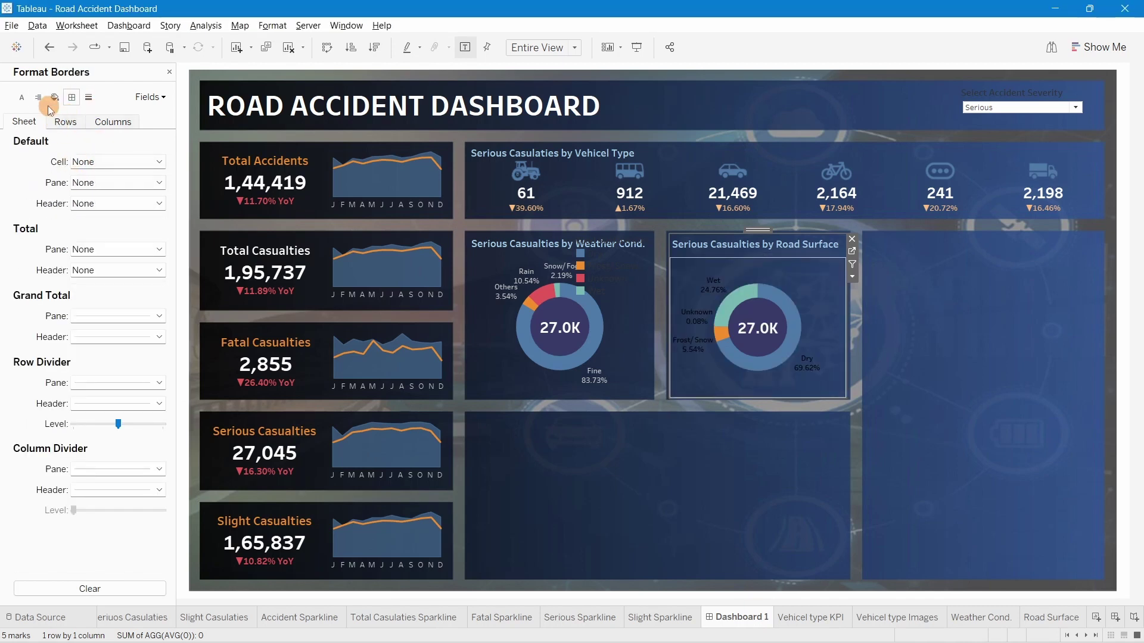
pyautogui.click(113, 383)
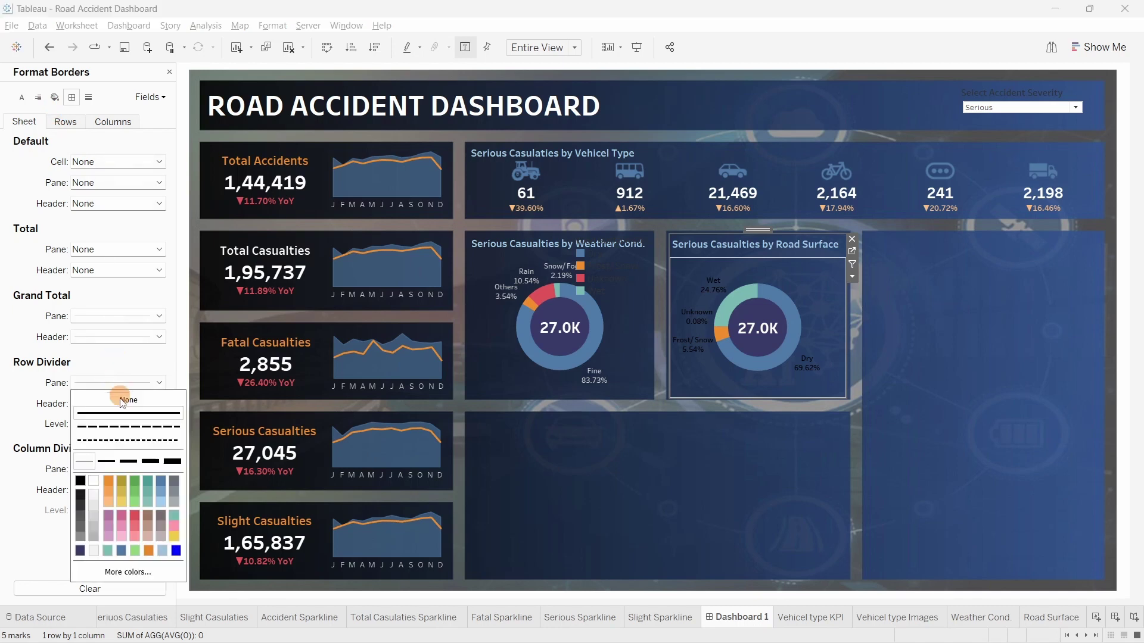
pyautogui.click(40, 406)
pyautogui.click(115, 468)
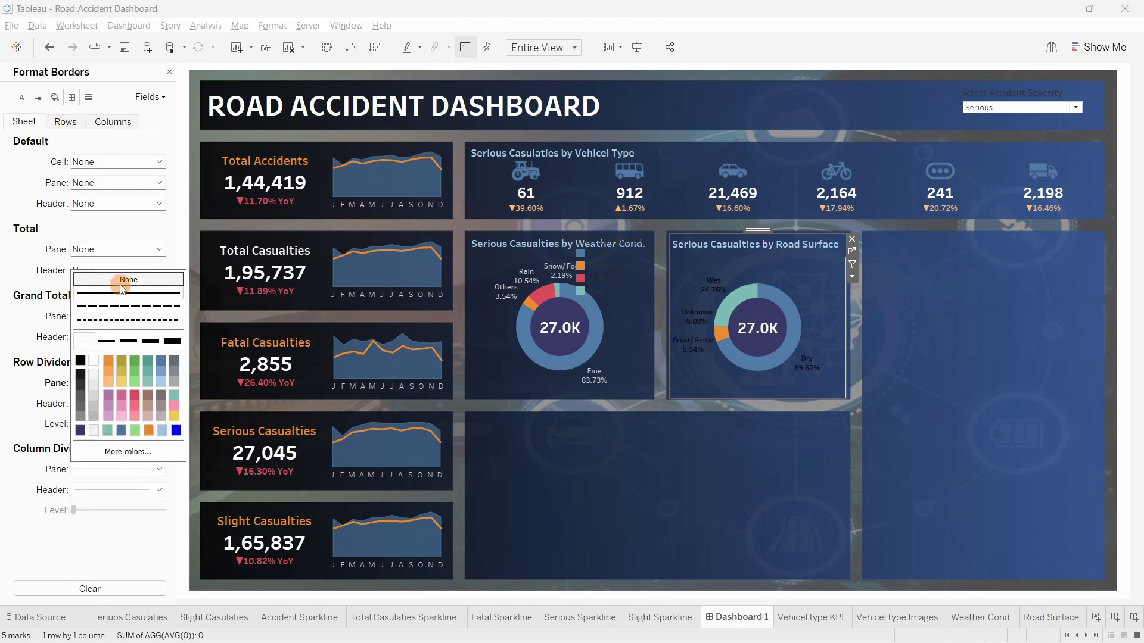
pyautogui.click(827, 268)
# Change the outer pie's label text on the Road Surface sheet to light gray, and return to Dashboard 1
pyautogui.click(851, 250)
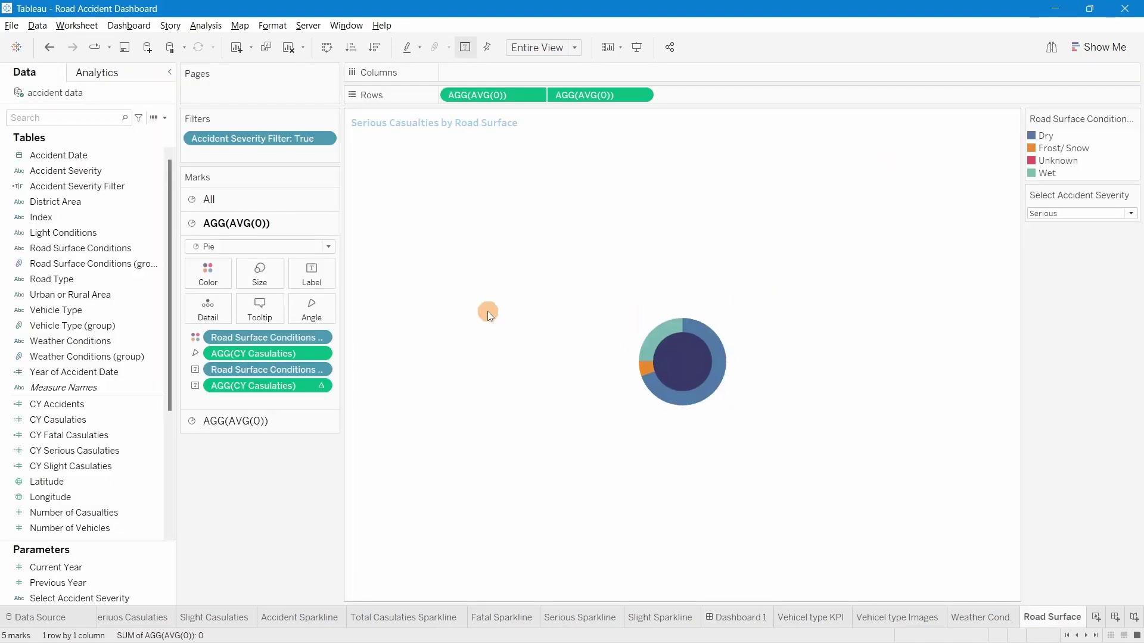
pyautogui.click(312, 274)
pyautogui.click(420, 337)
pyautogui.hotkey('ctrl', 'a')
pyautogui.click(383, 362)
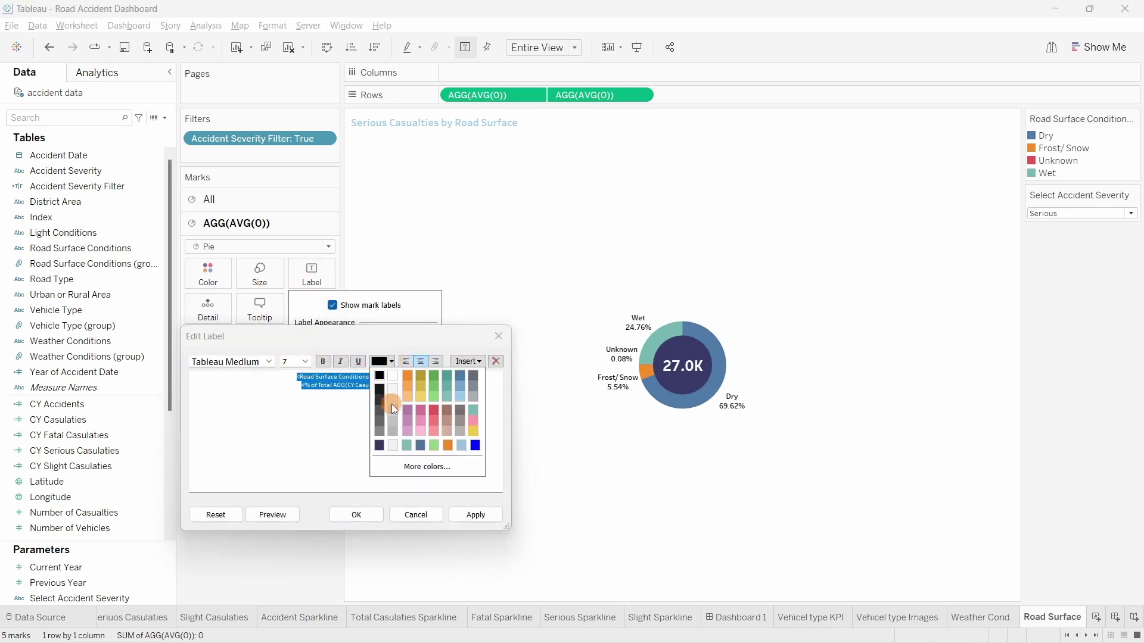
pyautogui.click(391, 406)
pyautogui.click(459, 516)
pyautogui.click(355, 515)
pyautogui.click(757, 617)
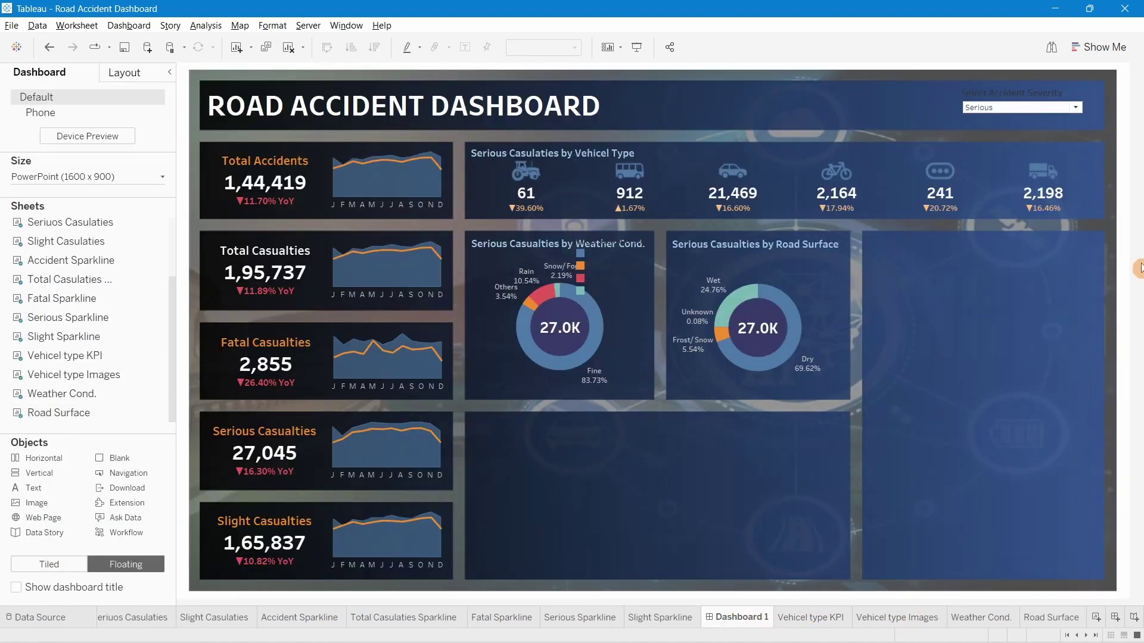
# Remove the floating color legend that overlaps the weather donut from the dashboard
pyautogui.click(825, 271)
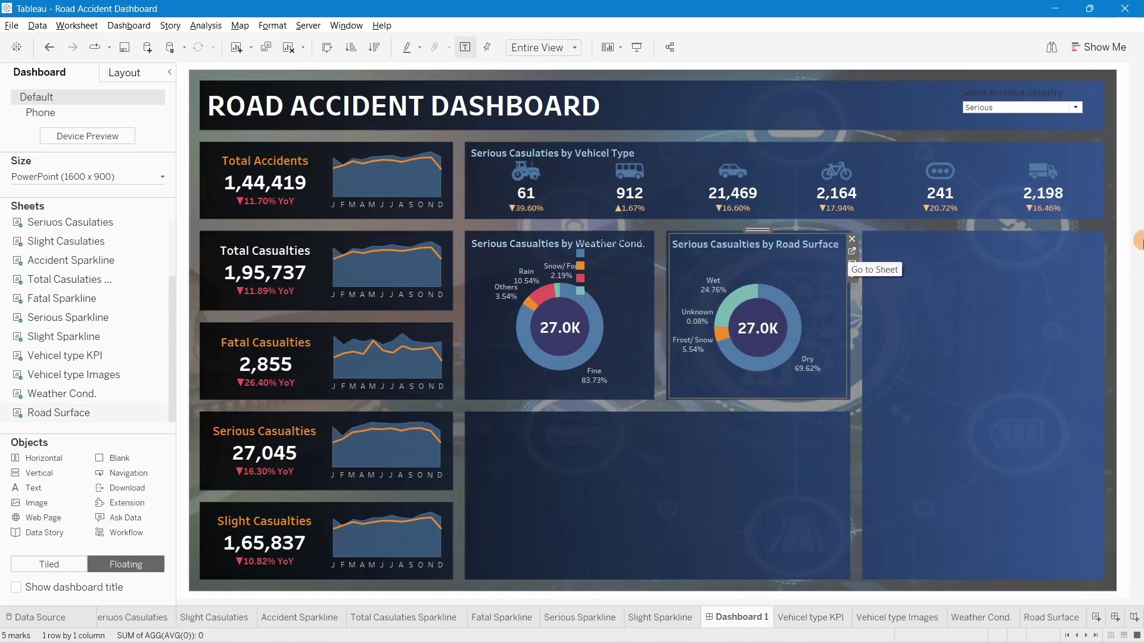
pyautogui.click(1138, 241)
pyautogui.click(607, 256)
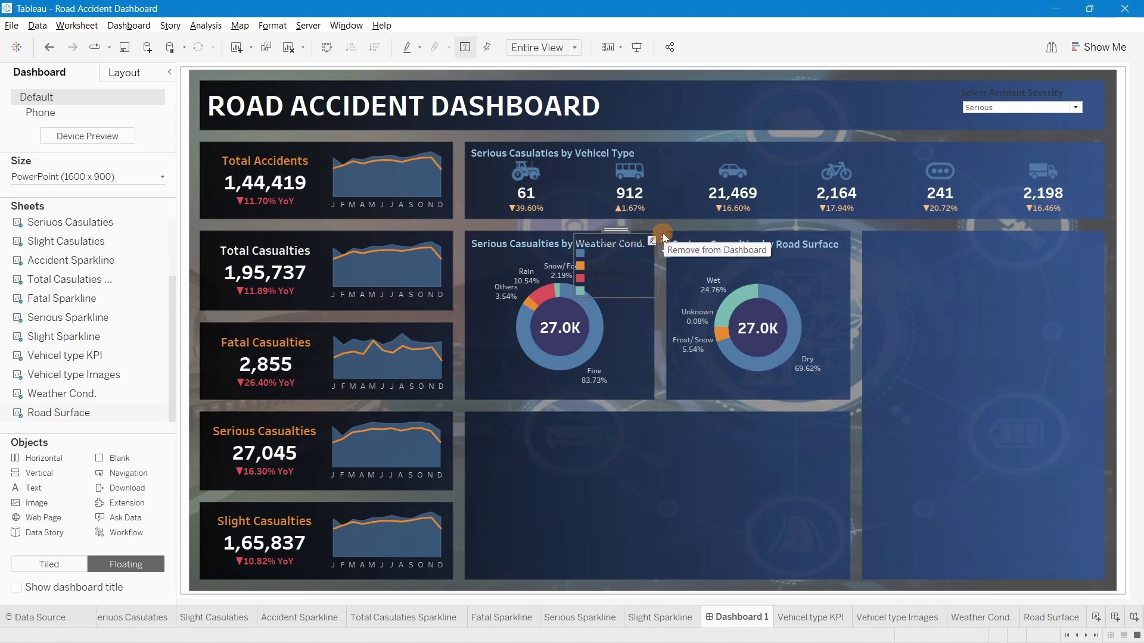
pyautogui.click(665, 238)
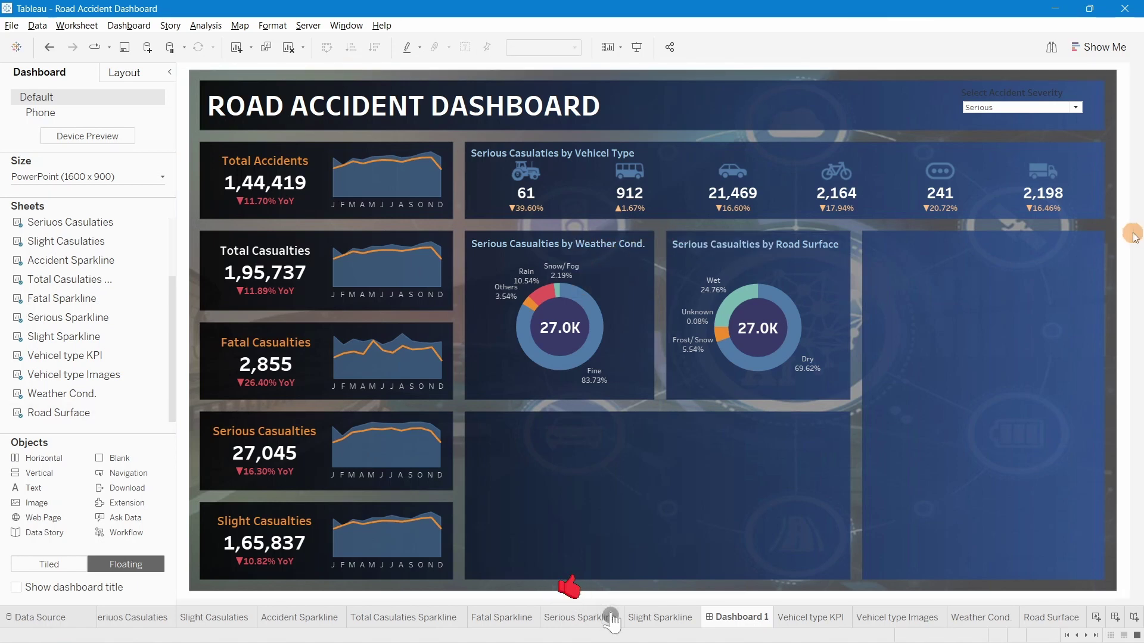
# Check the road type chart in the finished Accident Dashboard workbook, and return to the Road Accident Dashboard workbook
pyautogui.click(1016, 239)
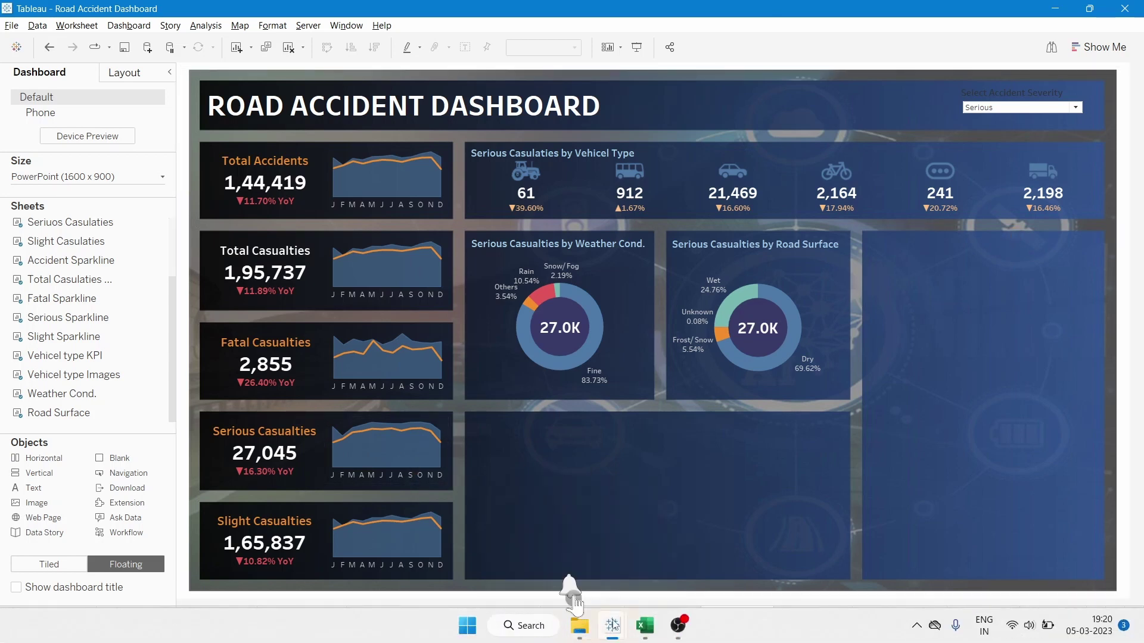
pyautogui.click(566, 580)
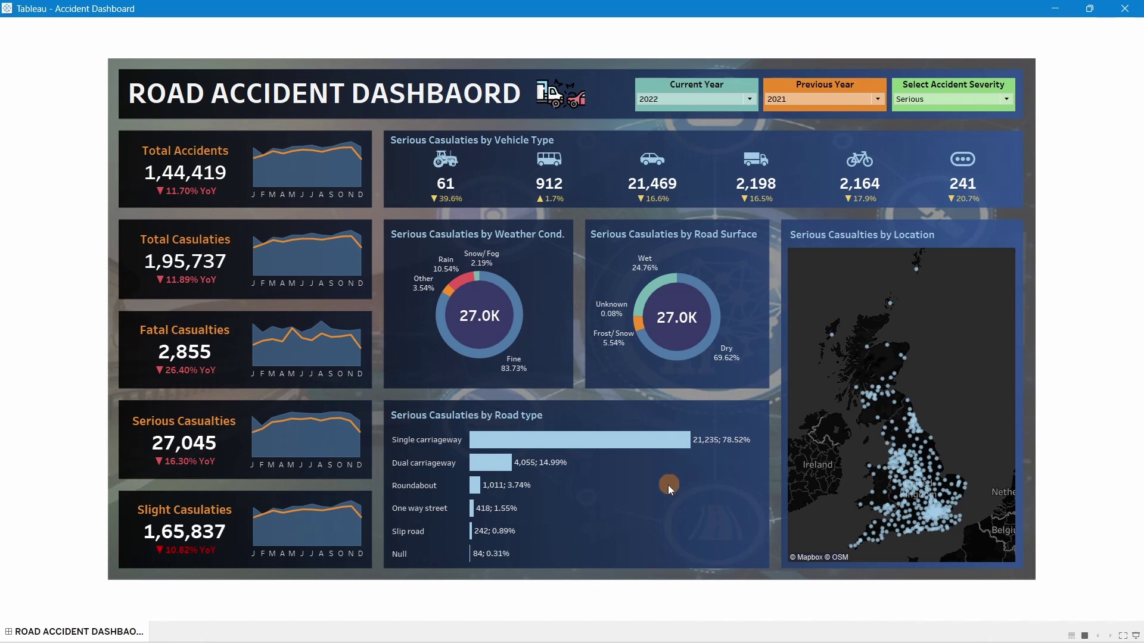
pyautogui.hotkey('alt', 'Tab')
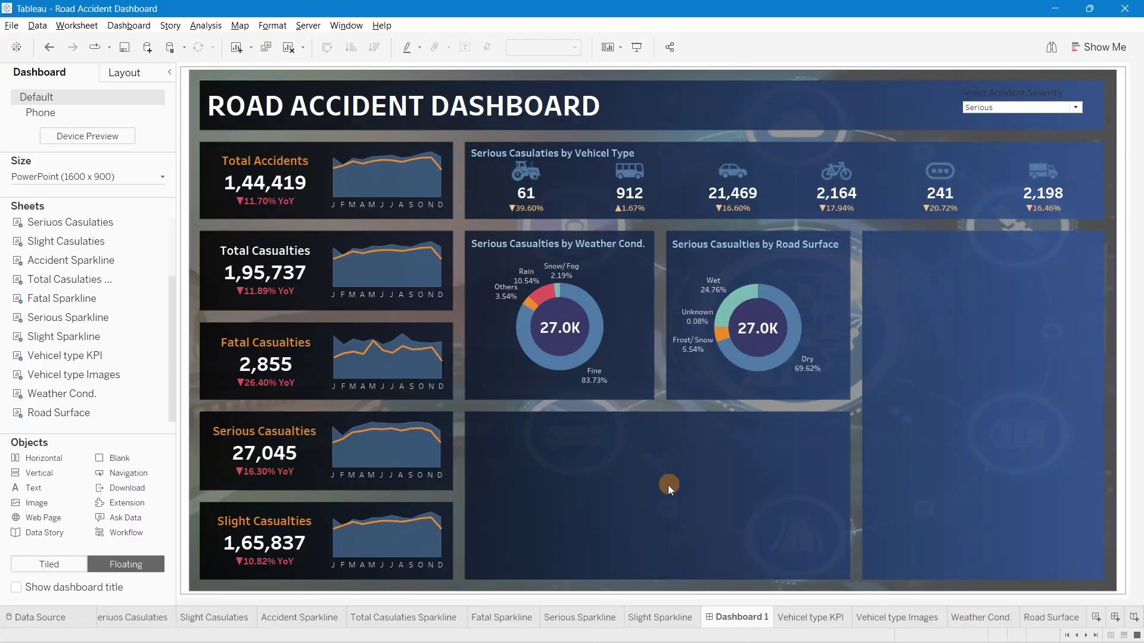
# Add a new worksheet and name it "Road type"
pyautogui.click(1095, 617)
pyautogui.doubleClick(1069, 619)
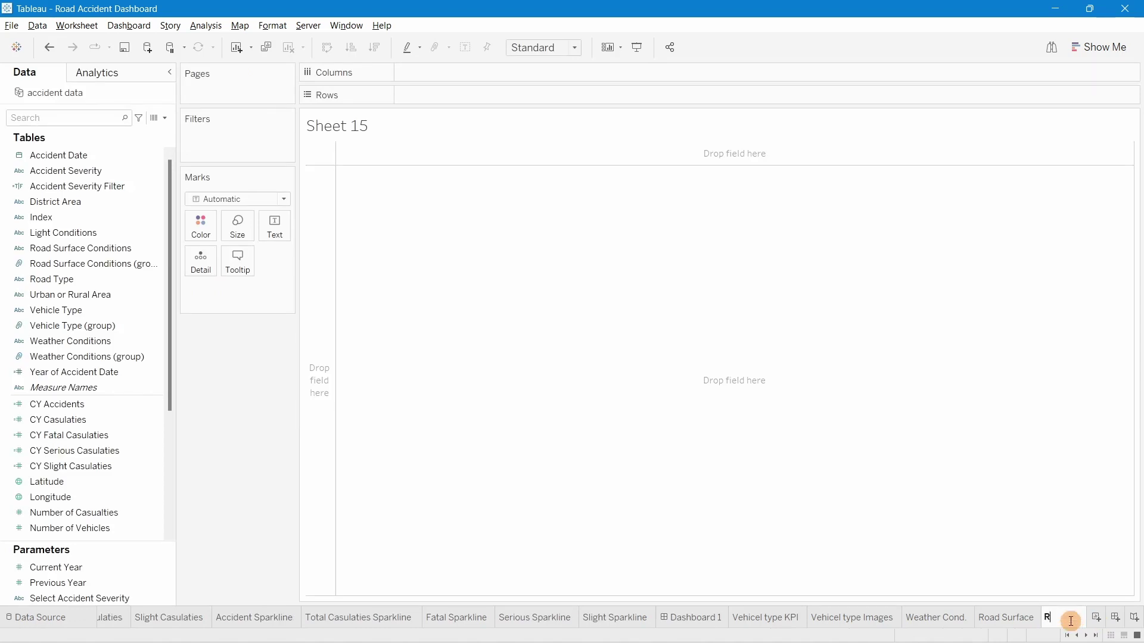
pyautogui.write('Road type')
pyautogui.press('Return')
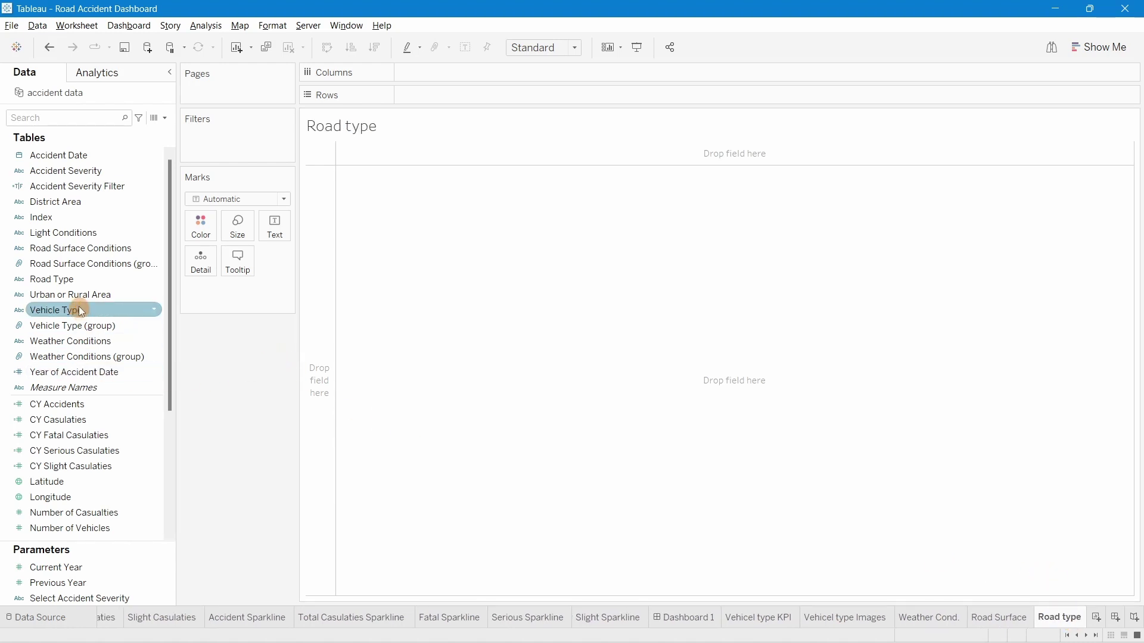
# Build a bar chart of CY Casulaties by Road Type, fitted to the entire view and sorted in descending order
pyautogui.moveTo(88, 281)
pyautogui.mouseDown()
pyautogui.moveTo(245, 228)
pyautogui.moveTo(477, 96)
pyautogui.mouseUp()
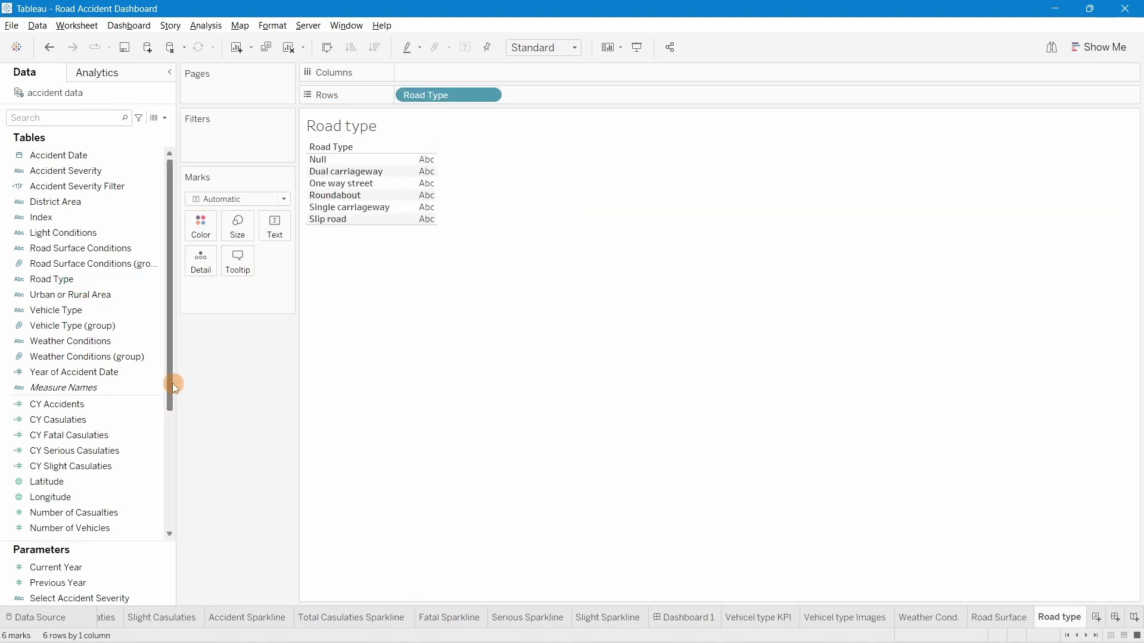
pyautogui.moveTo(75, 426); pyautogui.dragTo(534, 71)
pyautogui.click(552, 47)
pyautogui.click(536, 100)
pyautogui.click(377, 54)
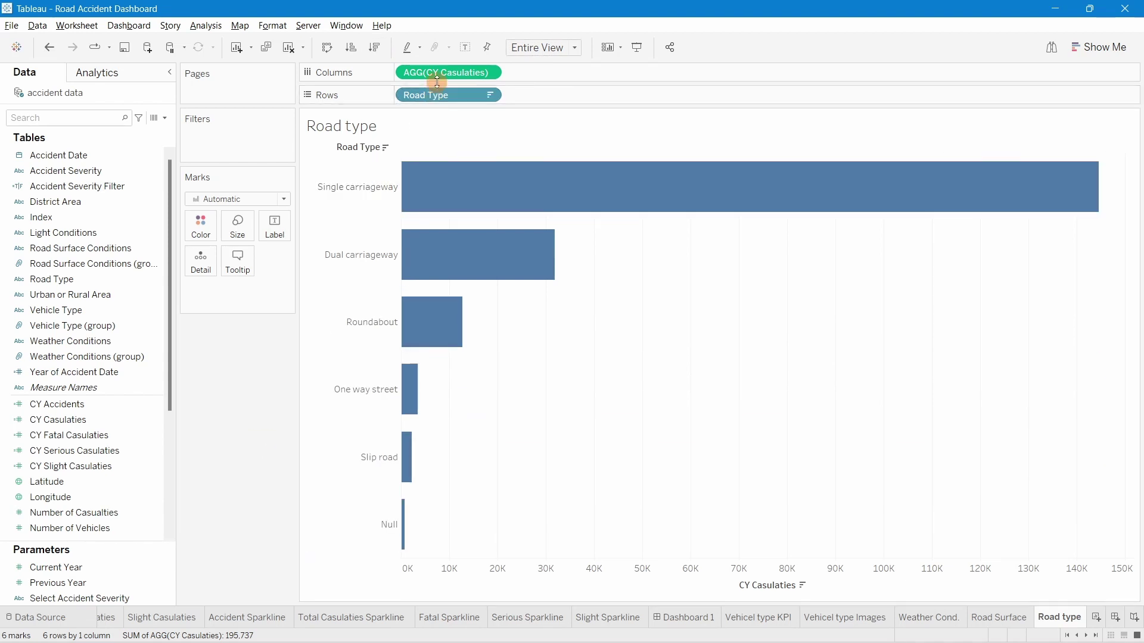
# Label the bars with CY Casulaties and filter the sheet to True on Accident Severity Filter
pyautogui.moveTo(426, 78); pyautogui.dragTo(273, 231)
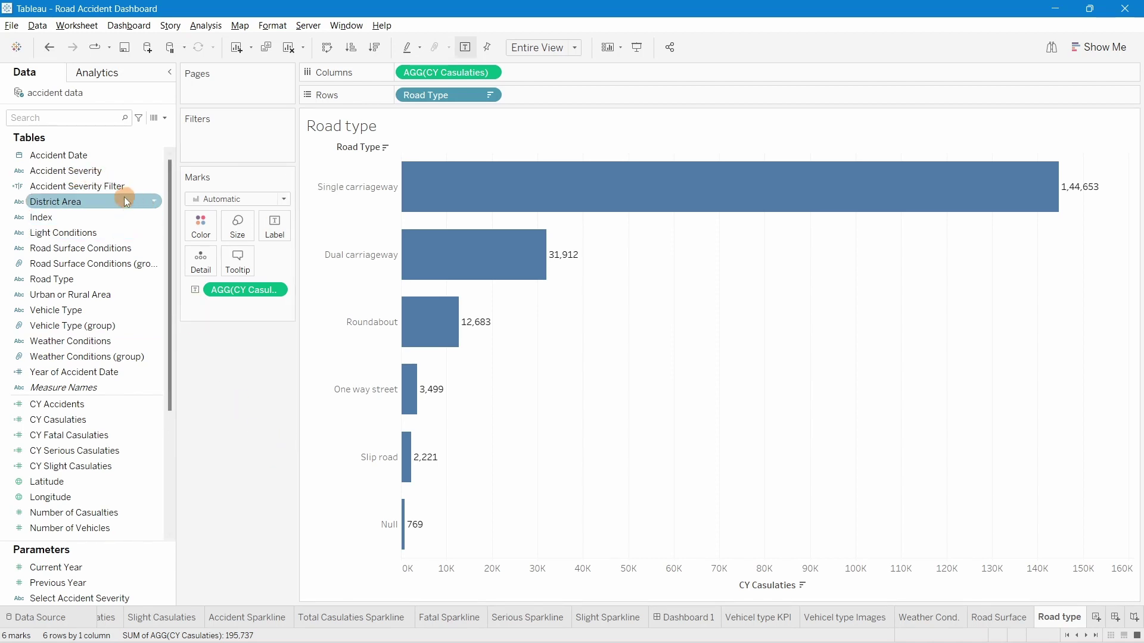
pyautogui.moveTo(47, 186); pyautogui.dragTo(224, 131)
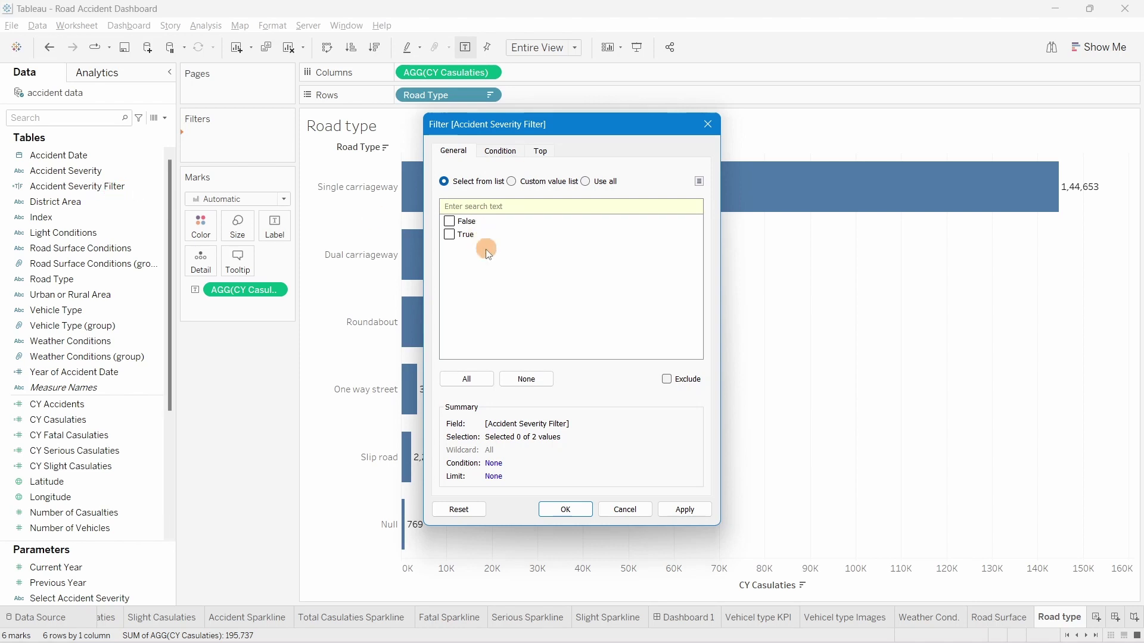
pyautogui.click(685, 510)
pyautogui.click(565, 510)
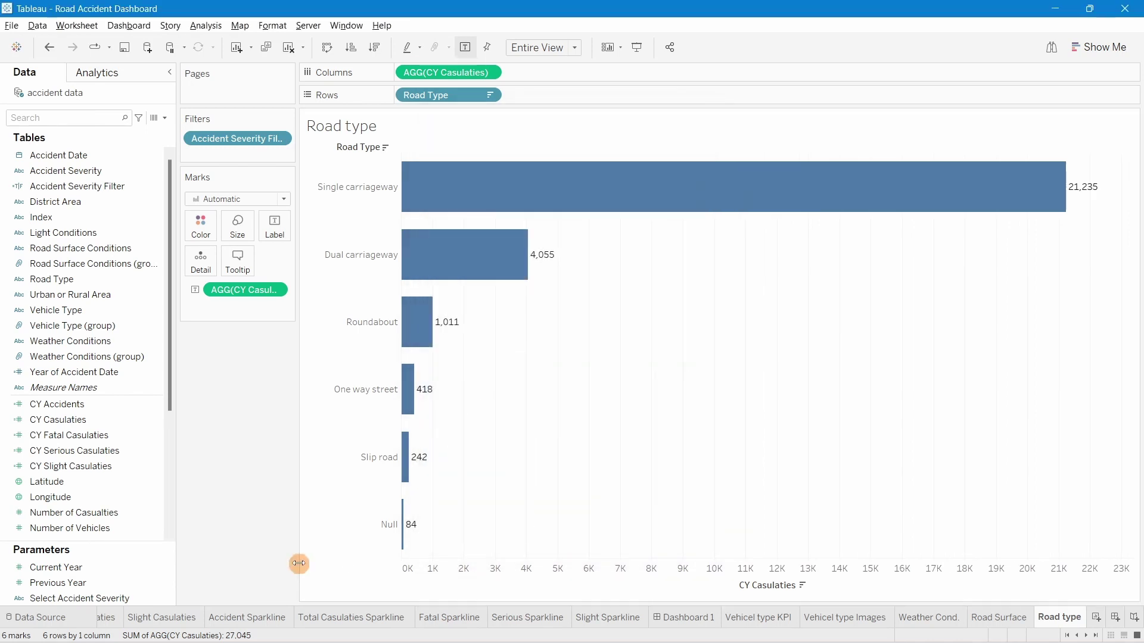
# Hide the Road Type field label above the row headers on the Road type sheet
pyautogui.click(999, 617)
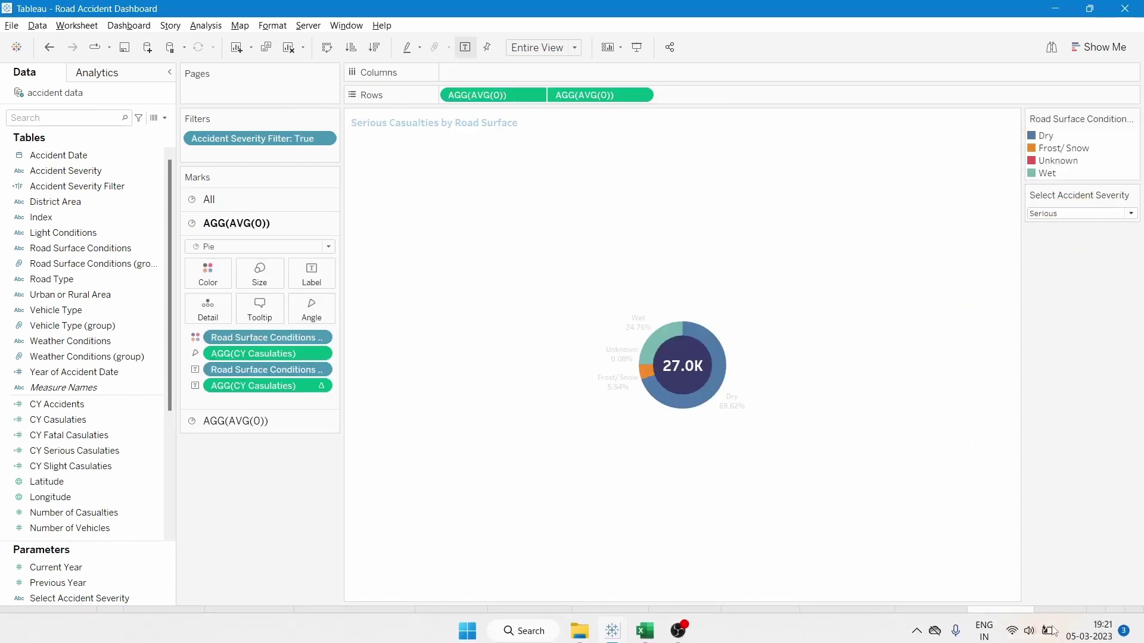
pyautogui.click(1051, 616)
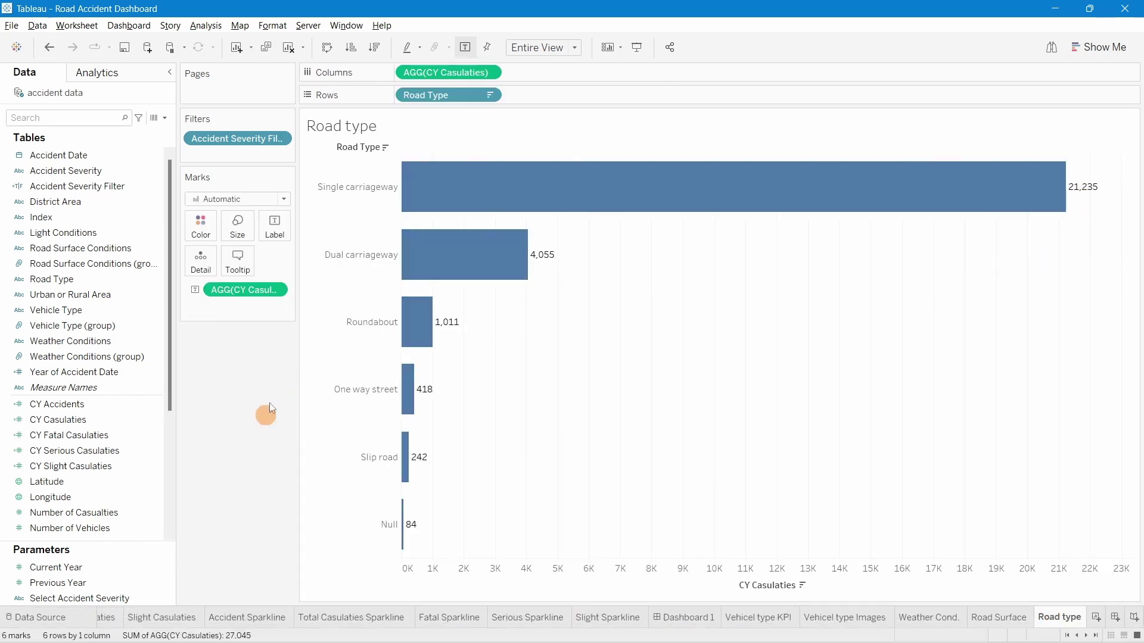
pyautogui.rightClick(360, 148)
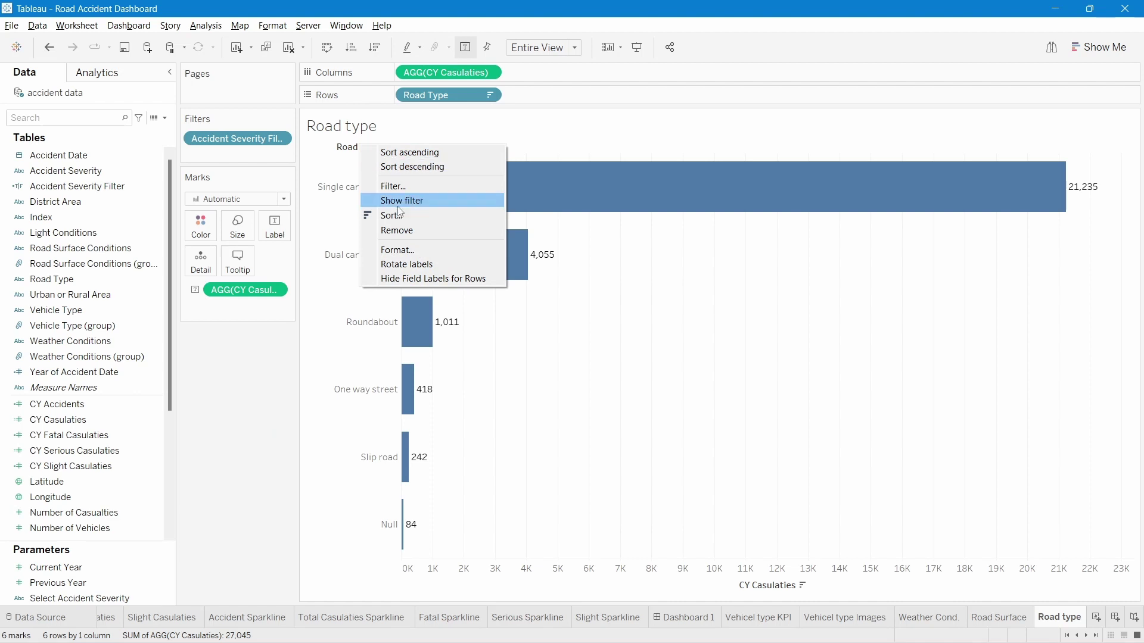
pyautogui.click(411, 288)
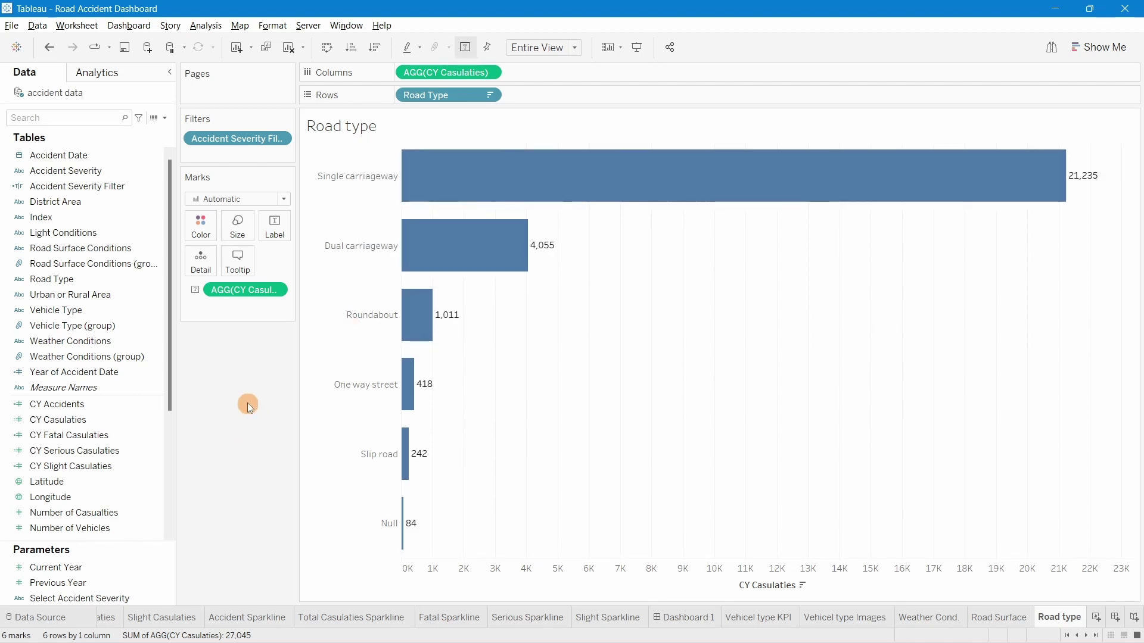
# Color the Road type bars by the Select Accident Severity parameter and assign the Tableau 20 palette to it
pyautogui.scroll(-4, 88, 534)
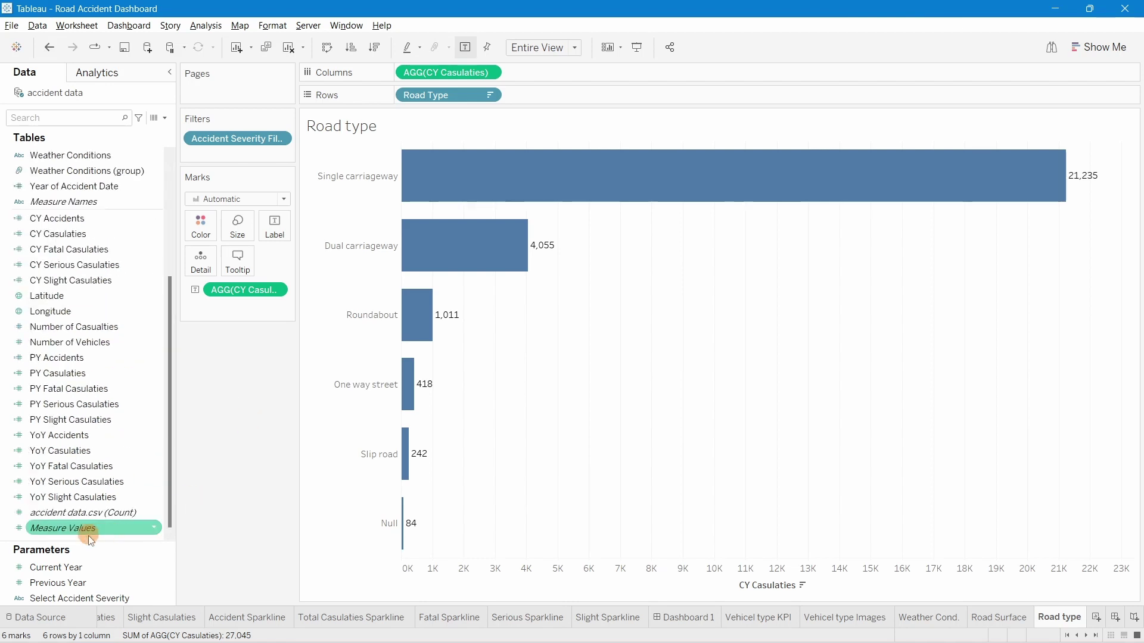
pyautogui.moveTo(78, 592); pyautogui.dragTo(206, 230)
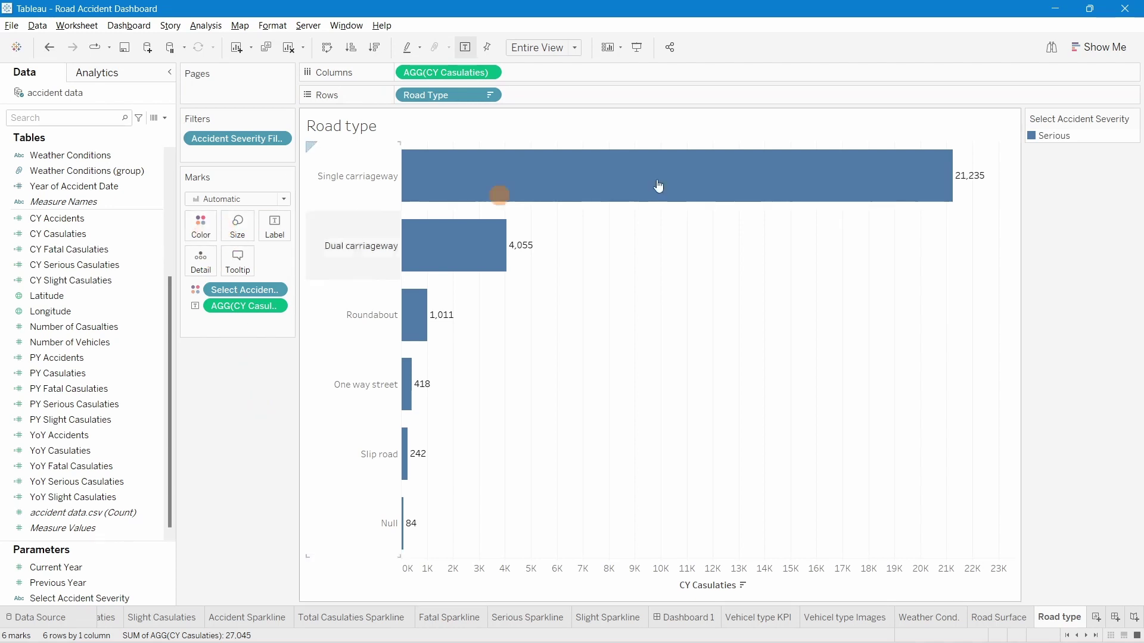
pyautogui.doubleClick(1044, 138)
pyautogui.click(619, 234)
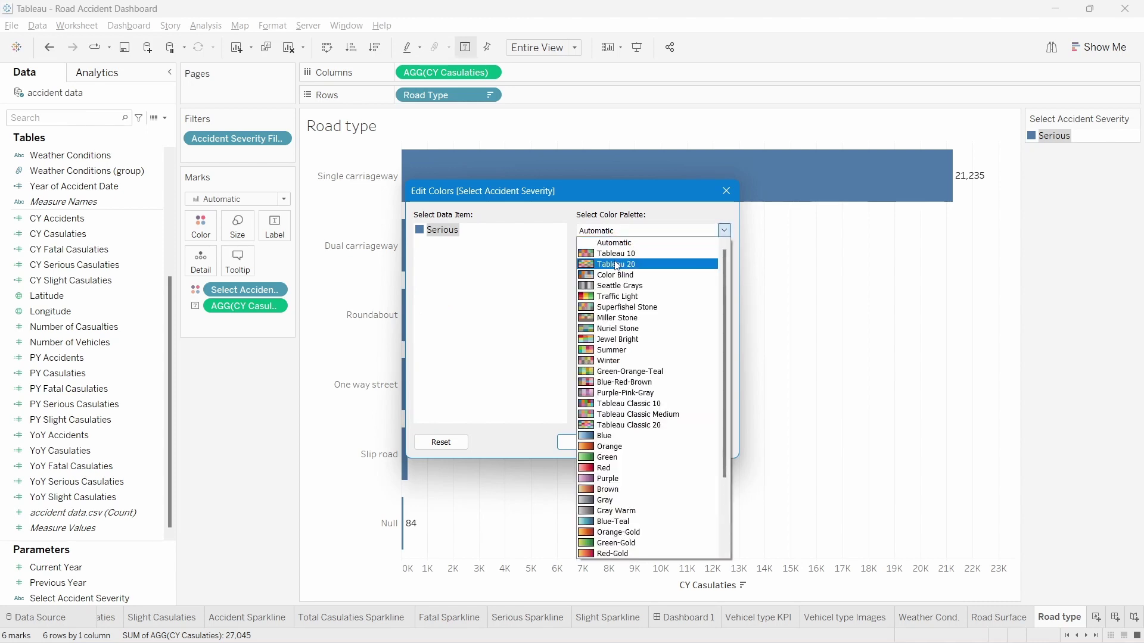
pyautogui.click(617, 265)
pyautogui.click(657, 417)
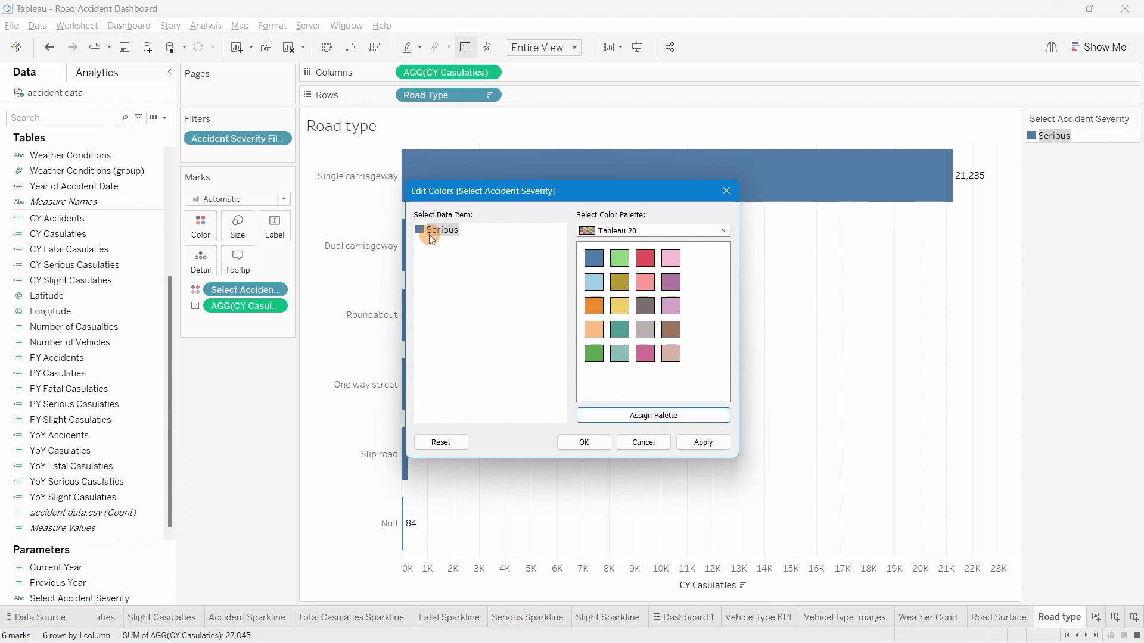
pyautogui.click(707, 448)
pyautogui.click(571, 442)
# Show the Select Accident Severity parameter control on the Road type sheet
pyautogui.click(118, 598)
pyautogui.rightClick(119, 598)
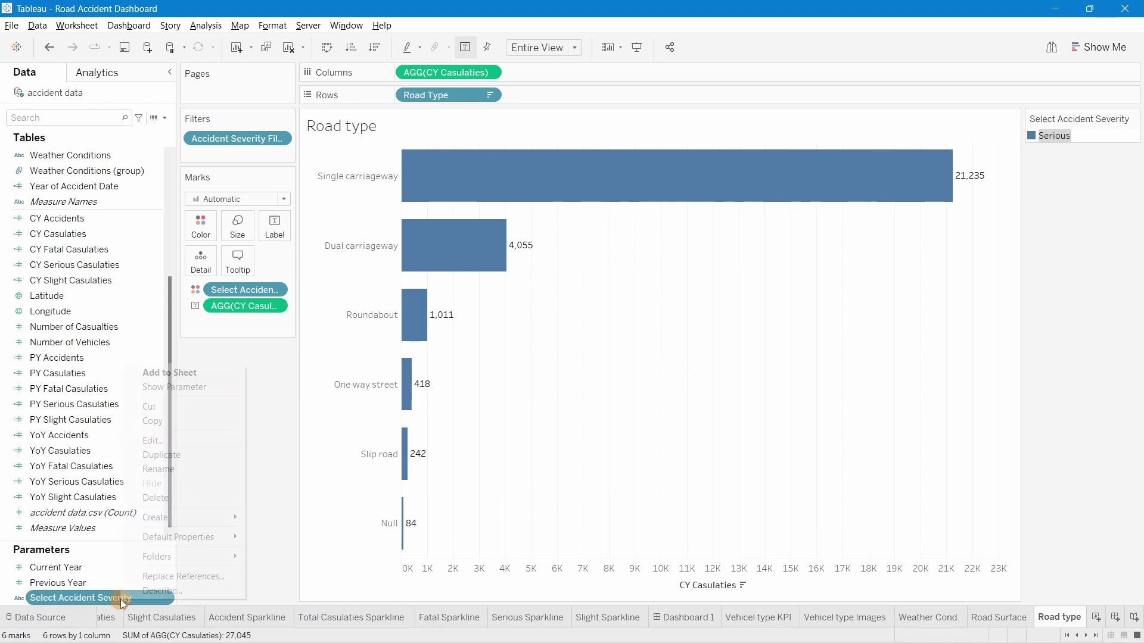
pyautogui.click(191, 390)
# Switch the severity parameter through Fatal, Serious, Slight and All to check the bar colors, ending on Serious
pyautogui.click(1081, 173)
pyautogui.click(1067, 186)
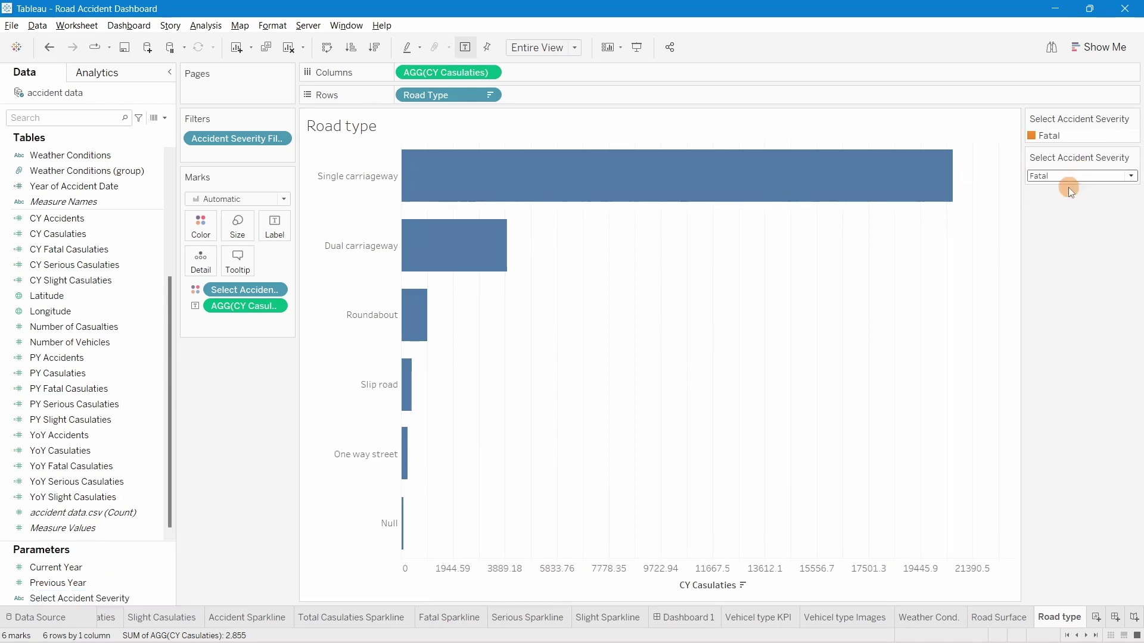
pyautogui.click(1054, 178)
pyautogui.click(1050, 176)
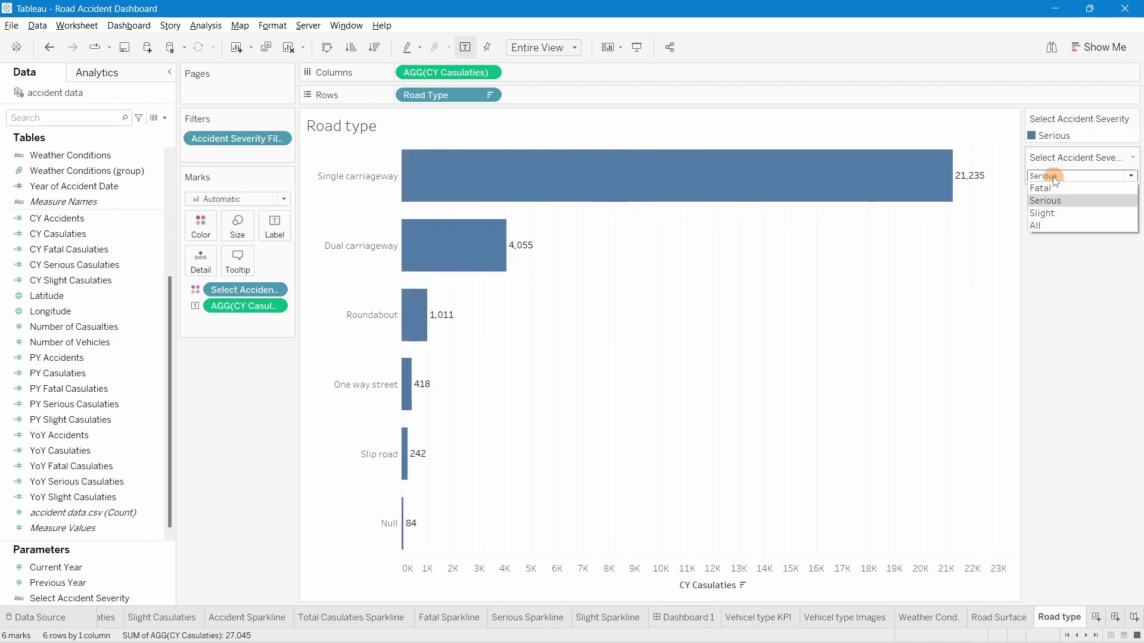
pyautogui.click(1049, 213)
pyautogui.click(1049, 176)
pyautogui.click(1049, 225)
pyautogui.click(1043, 176)
pyautogui.click(1042, 175)
pyautogui.click(1046, 176)
pyautogui.click(1049, 189)
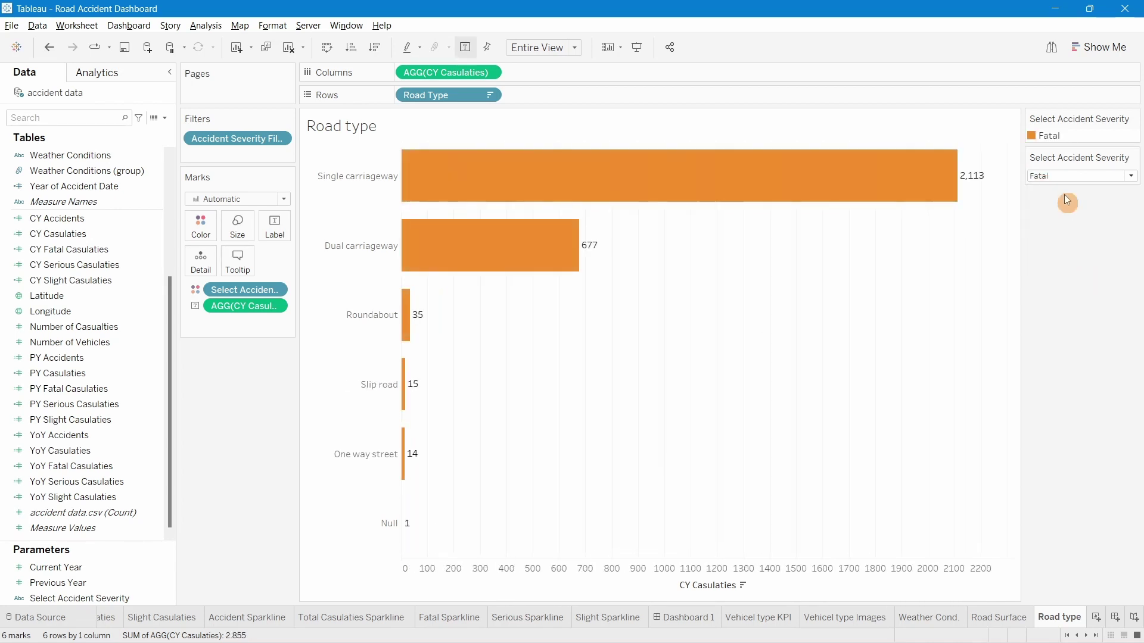
pyautogui.click(1057, 178)
pyautogui.click(1049, 201)
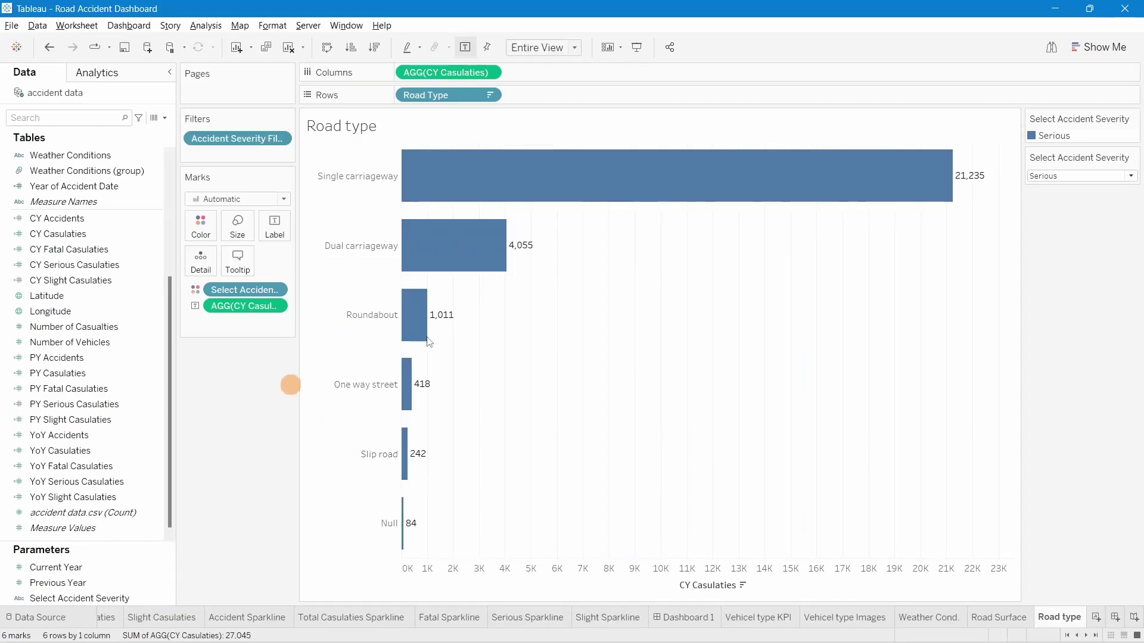
# Change the Serious bar color to the light blue of the Tableau 20 palette
pyautogui.doubleClick(1042, 136)
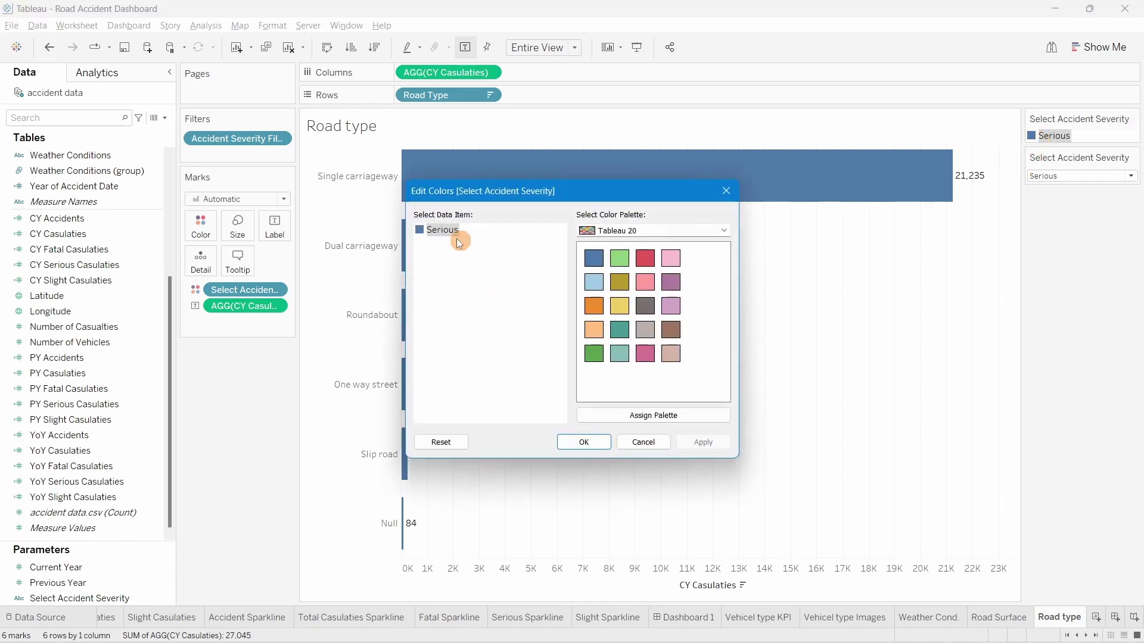
pyautogui.click(598, 287)
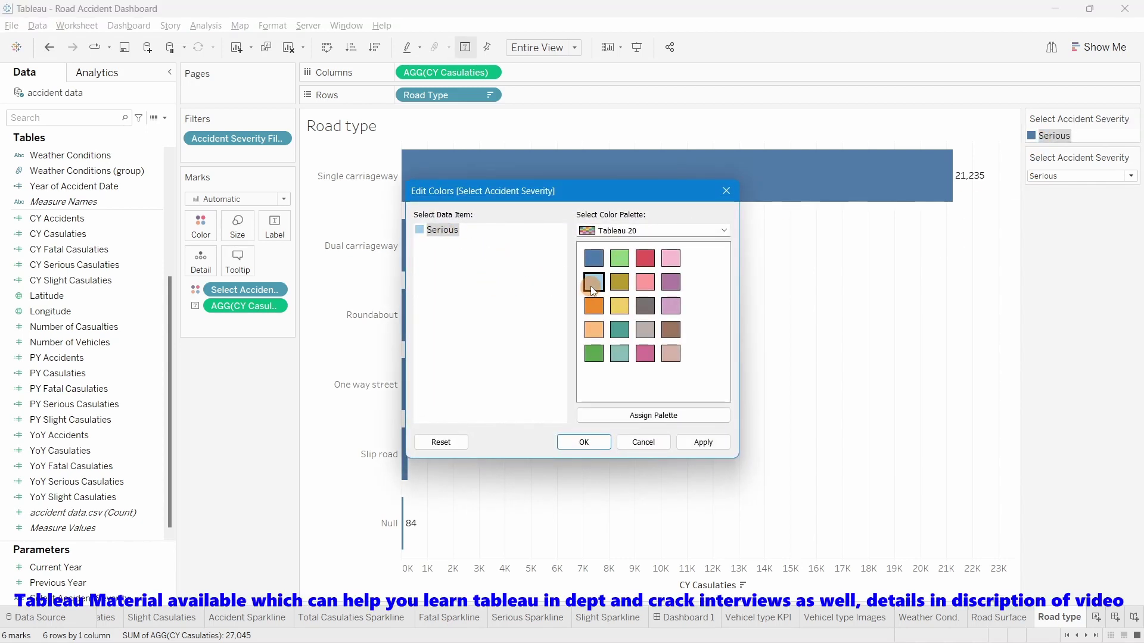
pyautogui.click(694, 446)
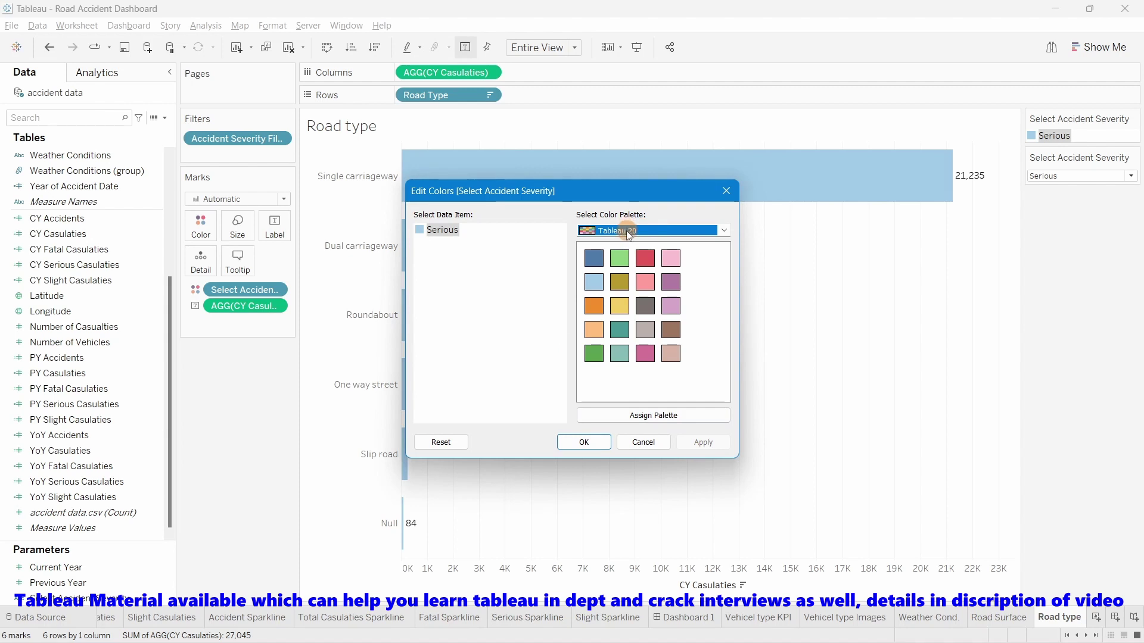
pyautogui.click(626, 448)
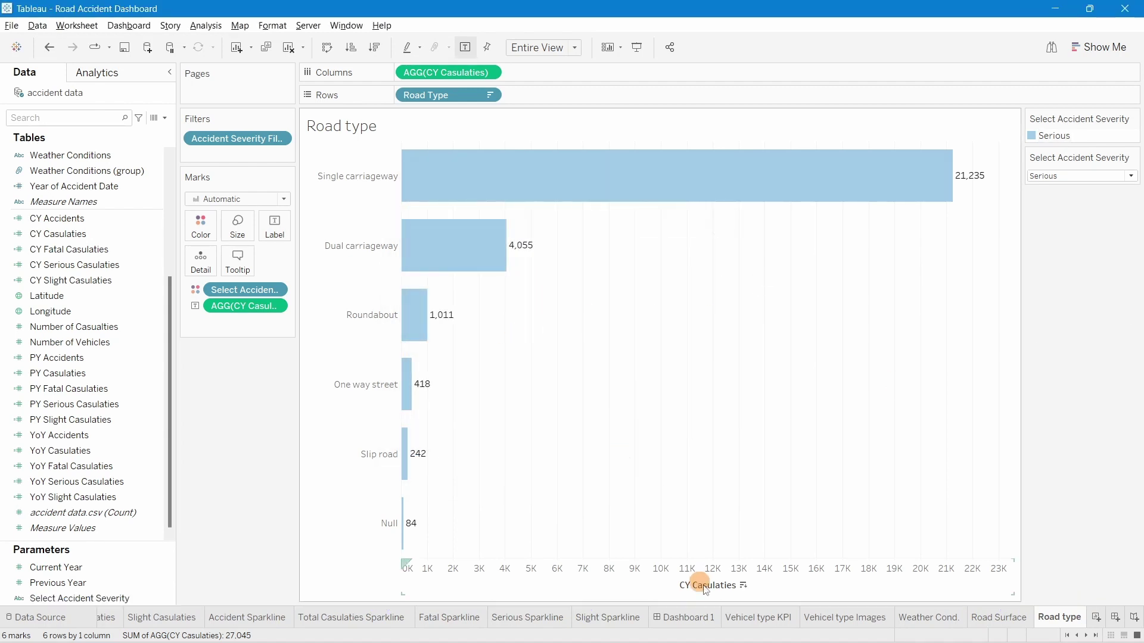
# Place the Road type sheet in Dashboard 1's empty panel below the donut charts, fit it to the panel and remove its color legend
pyautogui.click(678, 618)
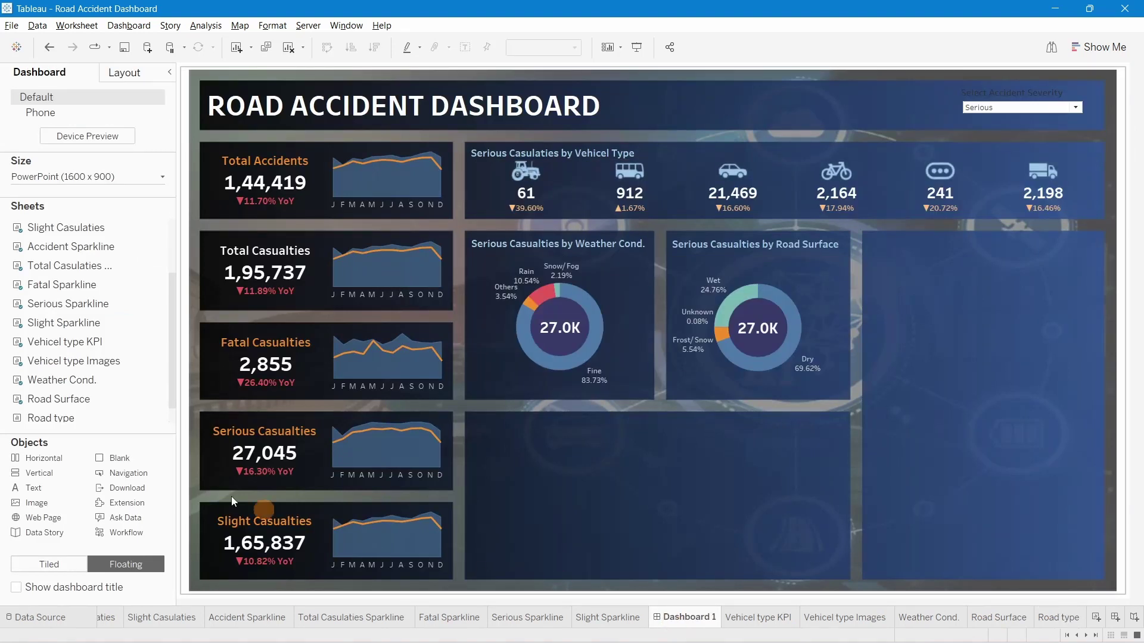
pyautogui.moveTo(46, 410)
pyautogui.moveTo(46, 410); pyautogui.dragTo(471, 421)
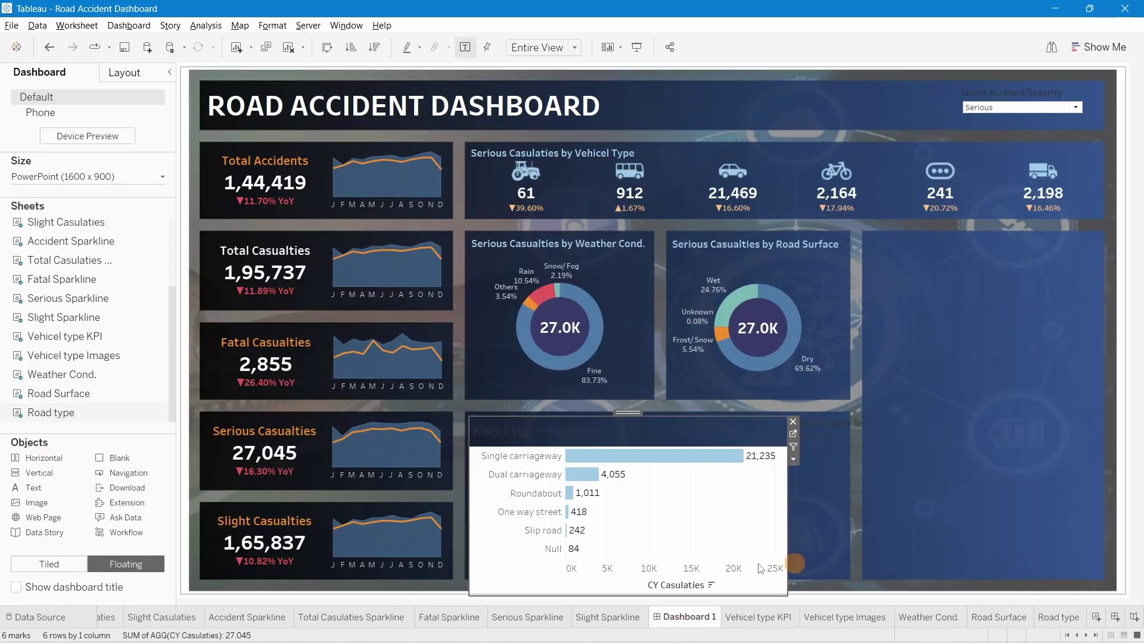
pyautogui.moveTo(672, 593); pyautogui.dragTo(673, 574)
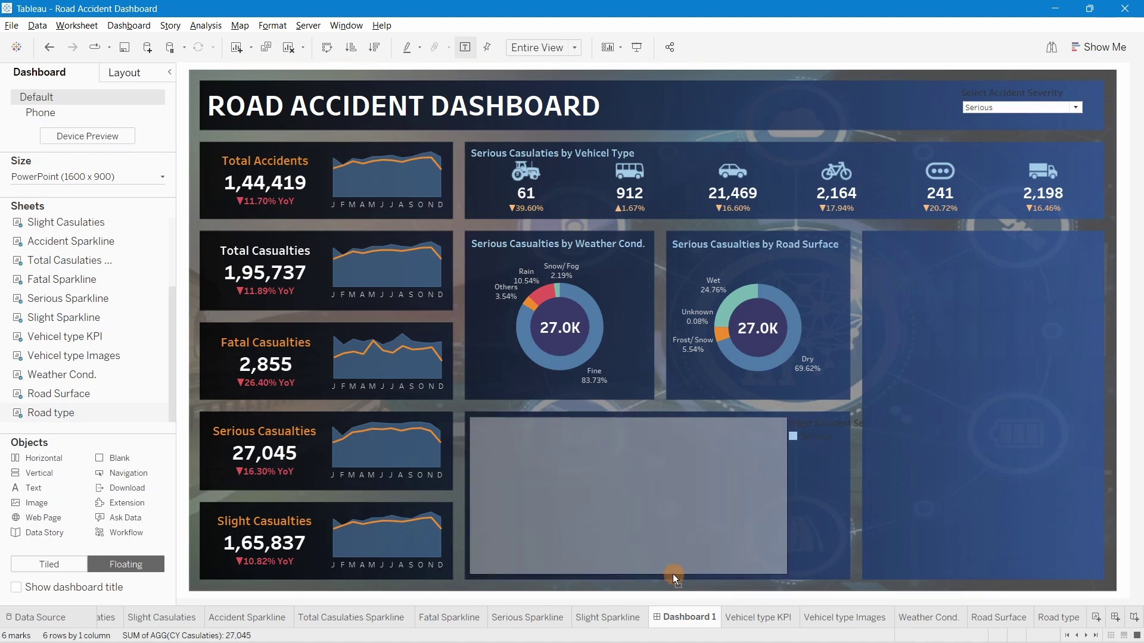
pyautogui.moveTo(804, 480); pyautogui.dragTo(848, 478)
pyautogui.click(868, 421)
pyautogui.click(878, 422)
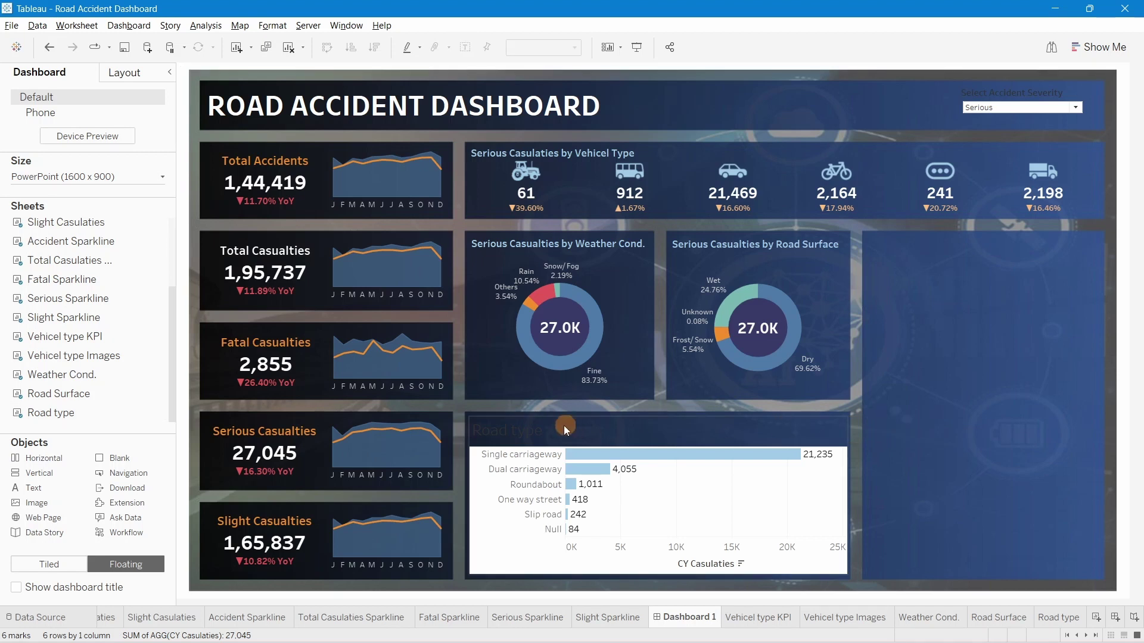
# Replace the road type chart's title with the Select Accident Severity parameter followed by "Casualties by Road Surface"
pyautogui.doubleClick(537, 430)
pyautogui.moveTo(504, 265); pyautogui.dragTo(383, 229)
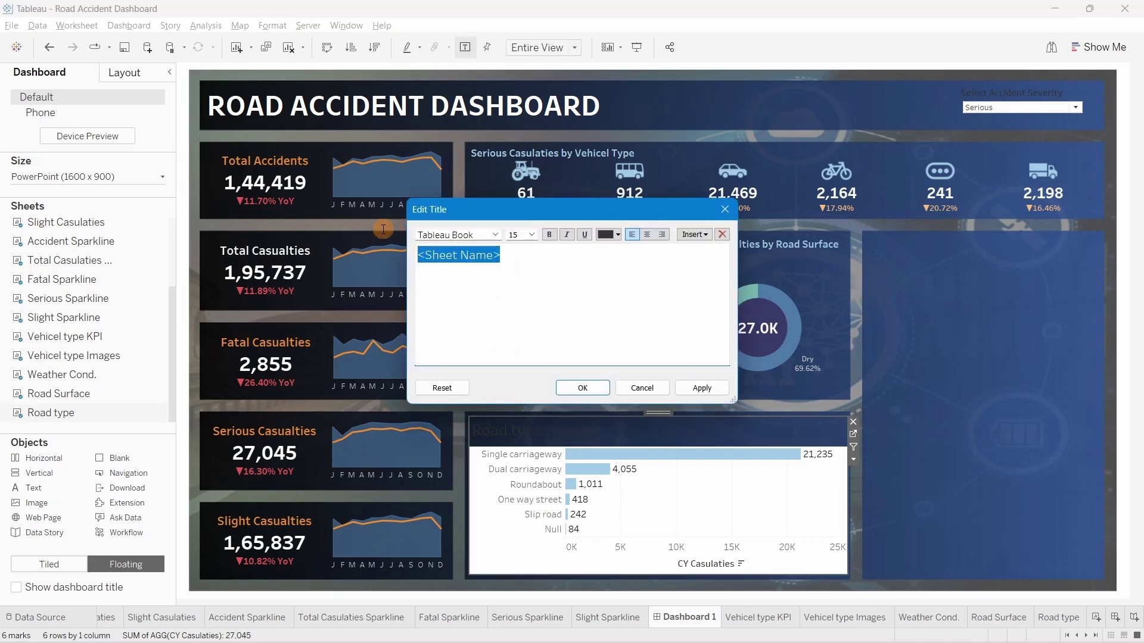
pyautogui.click(691, 234)
pyautogui.click(733, 497)
pyautogui.click(595, 308)
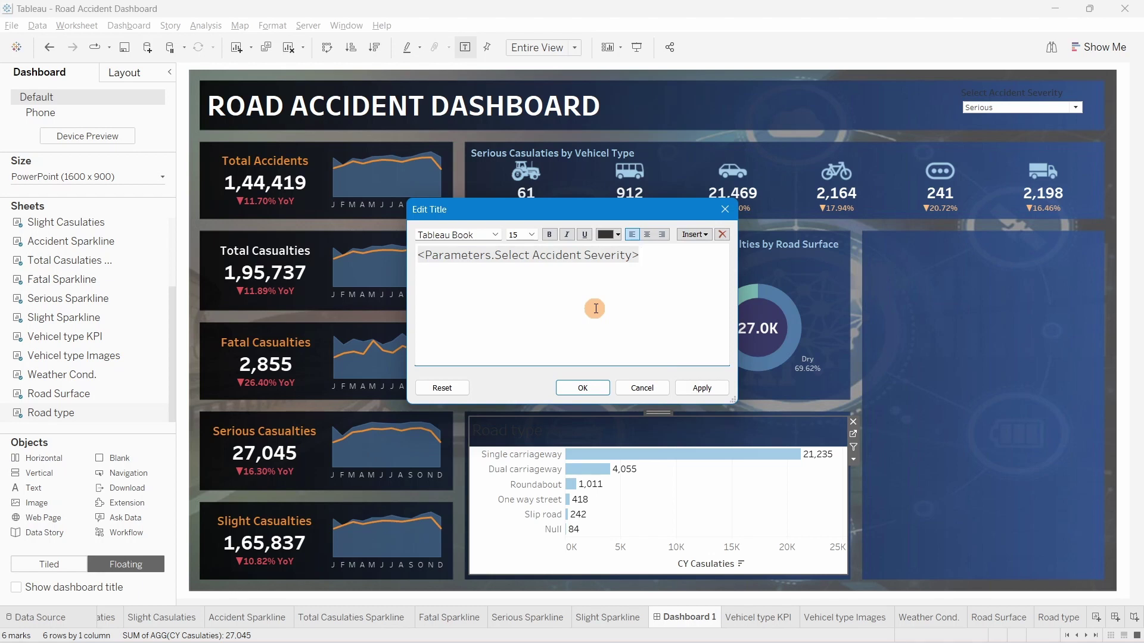
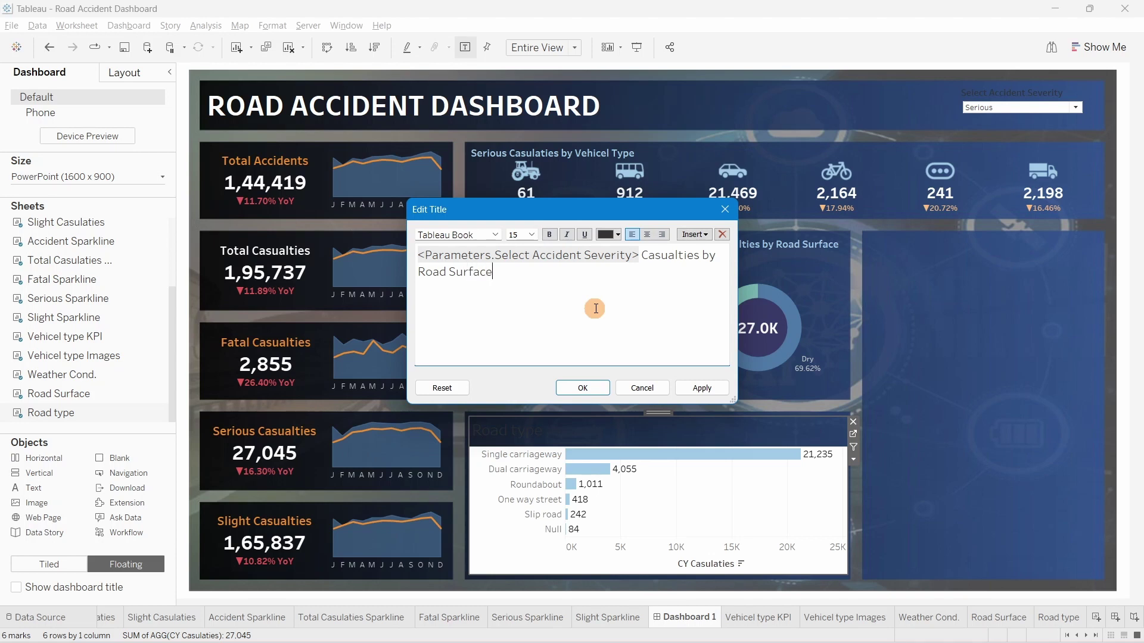
# Format the road type chart's title as Tableau Semibold, size 10, in light blue
pyautogui.moveTo(595, 309); pyautogui.dragTo(529, 210)
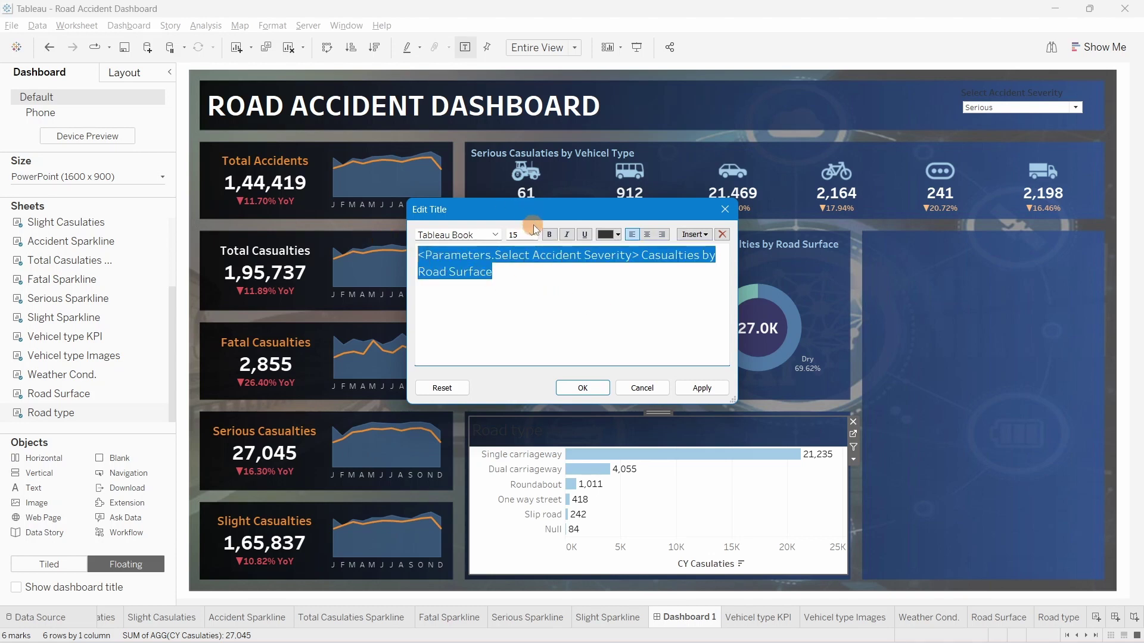
pyautogui.click(532, 235)
pyautogui.click(530, 259)
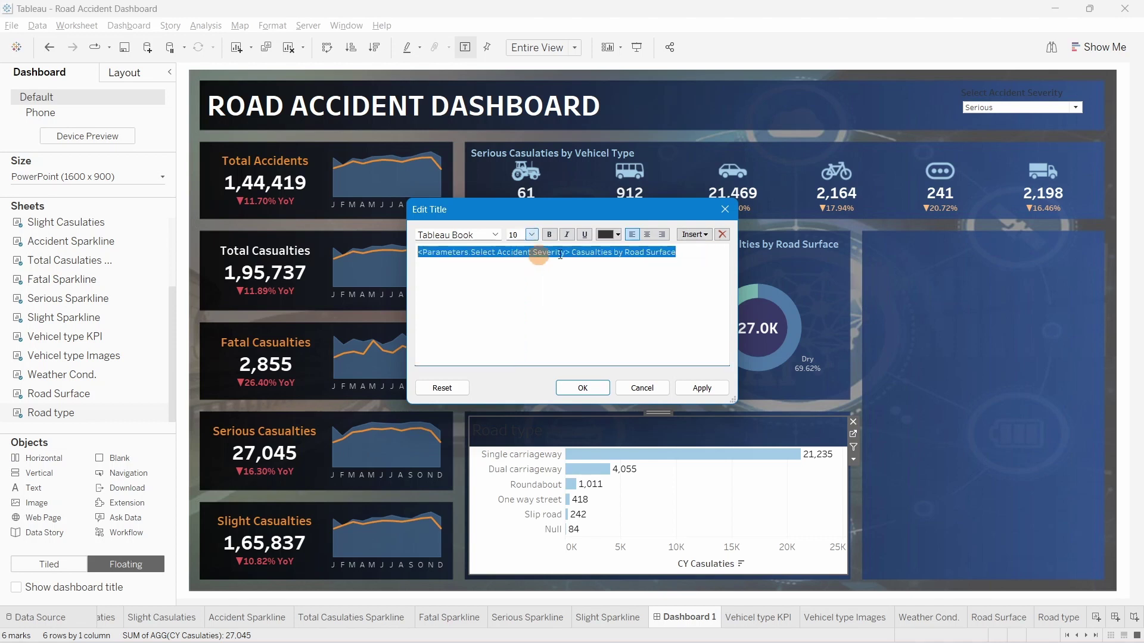
pyautogui.click(609, 234)
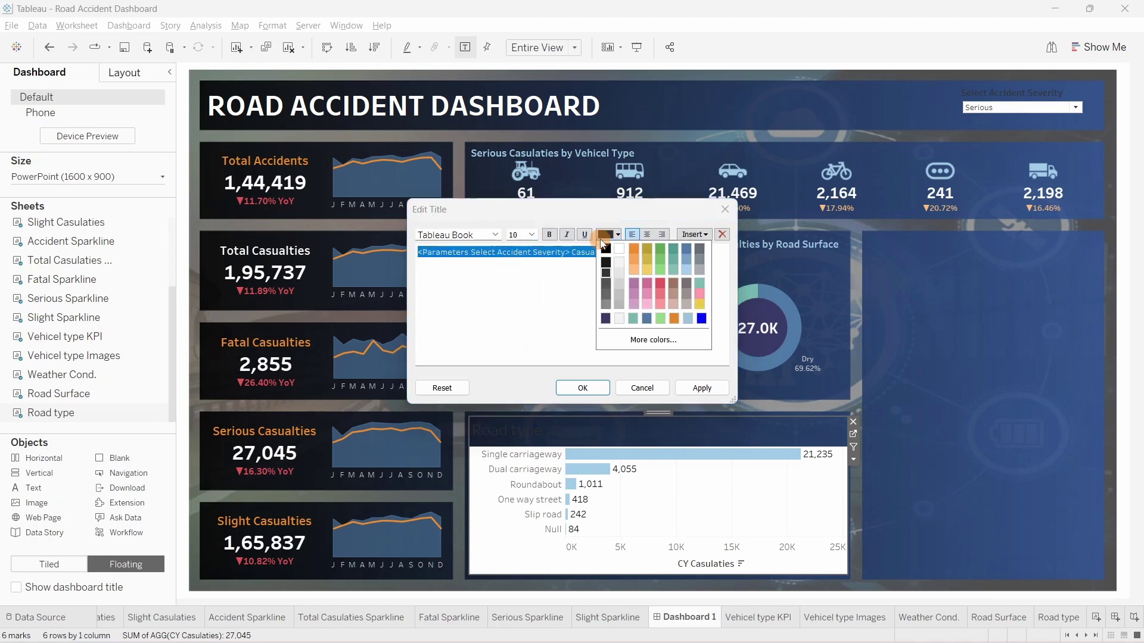
pyautogui.click(687, 269)
pyautogui.click(520, 232)
pyautogui.click(495, 234)
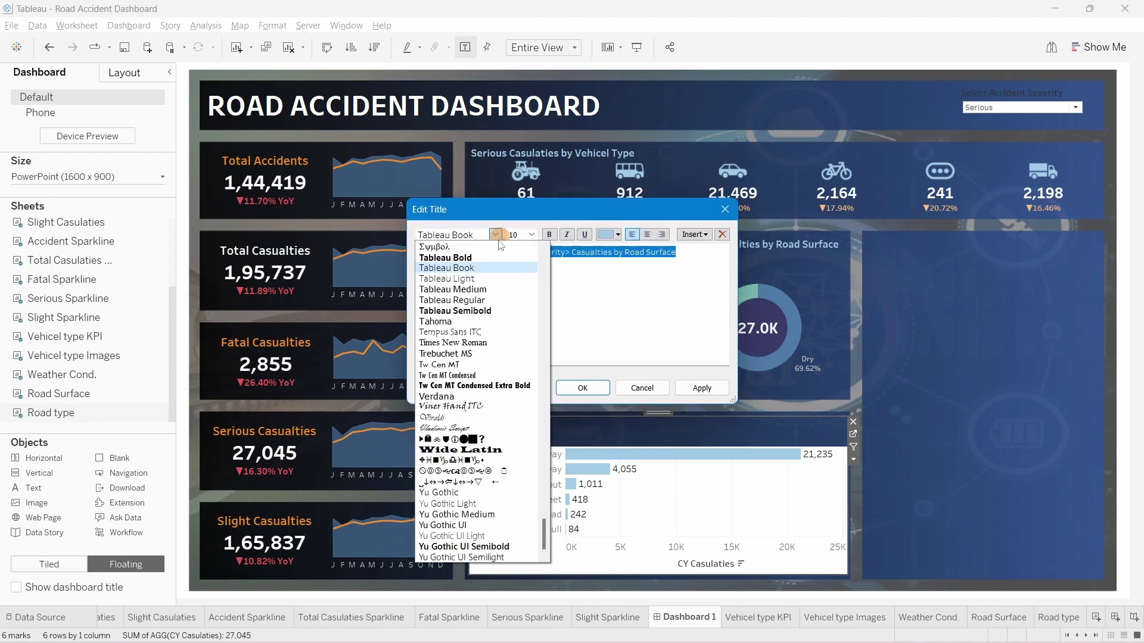
pyautogui.click(452, 309)
pyautogui.click(700, 387)
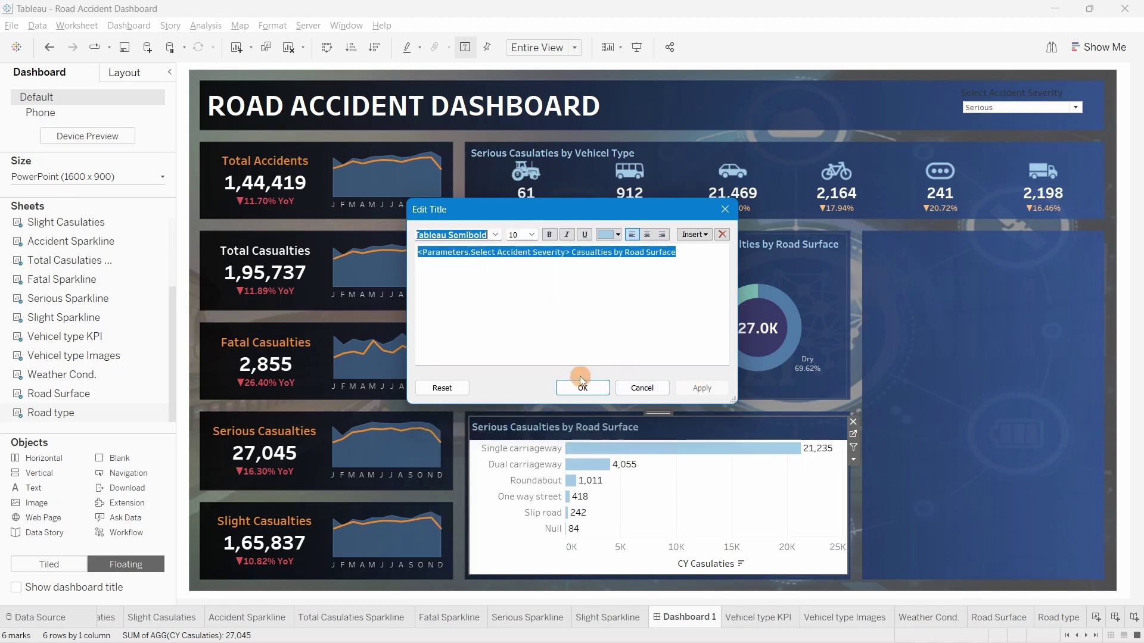
pyautogui.click(556, 389)
# Set the road type chart's worksheet shading to None so the dark panel shows through
pyautogui.rightClick(677, 508)
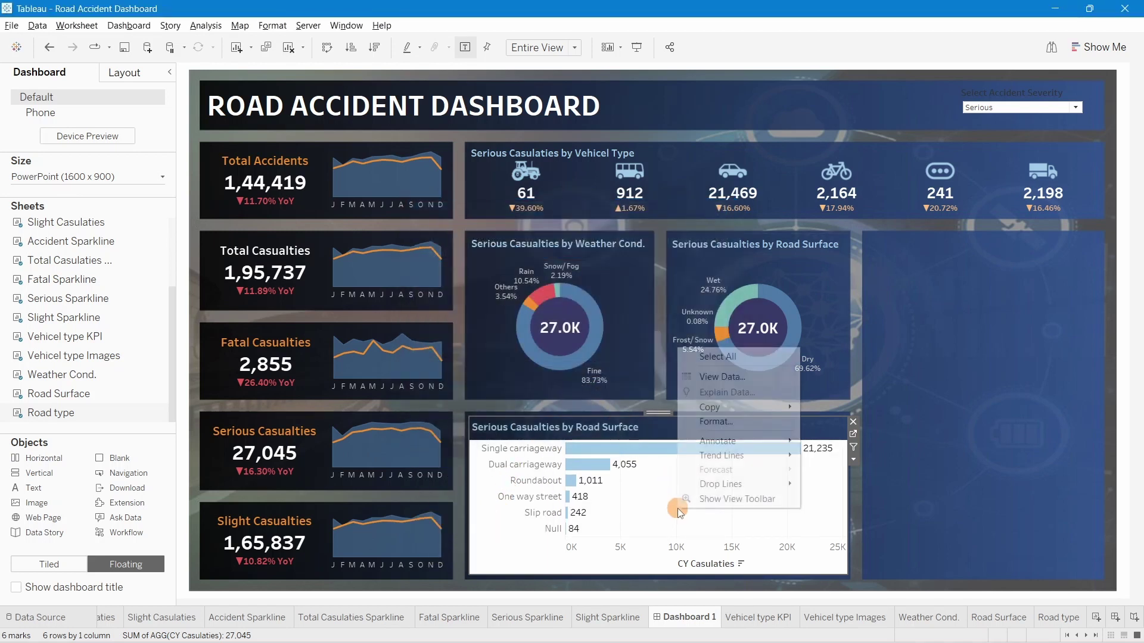
pyautogui.click(709, 420)
pyautogui.click(54, 97)
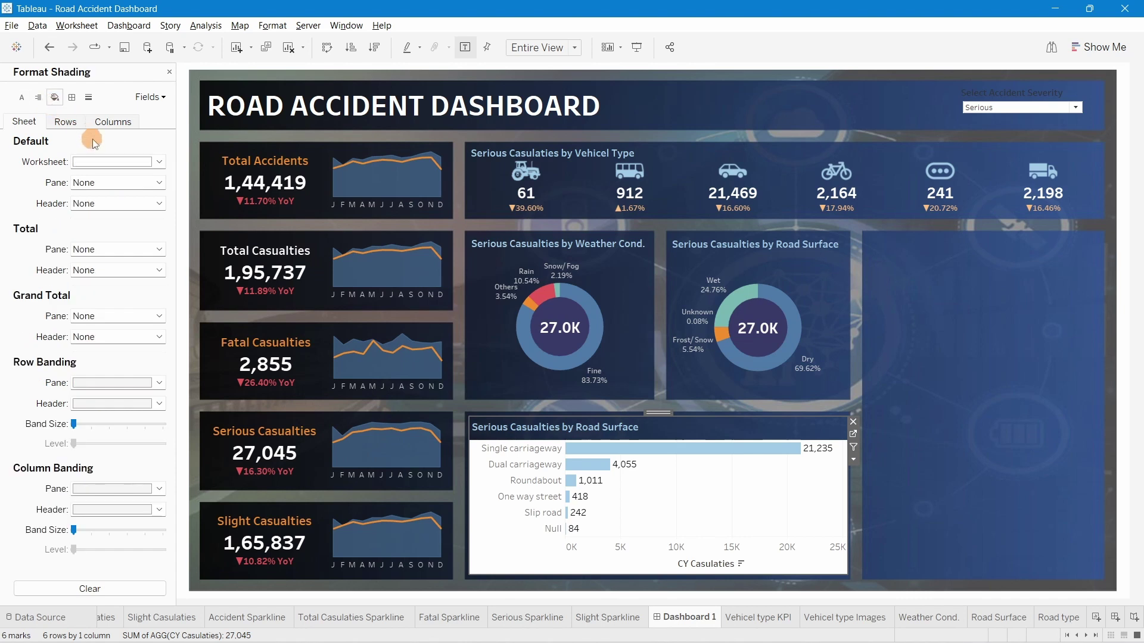
pyautogui.click(104, 162)
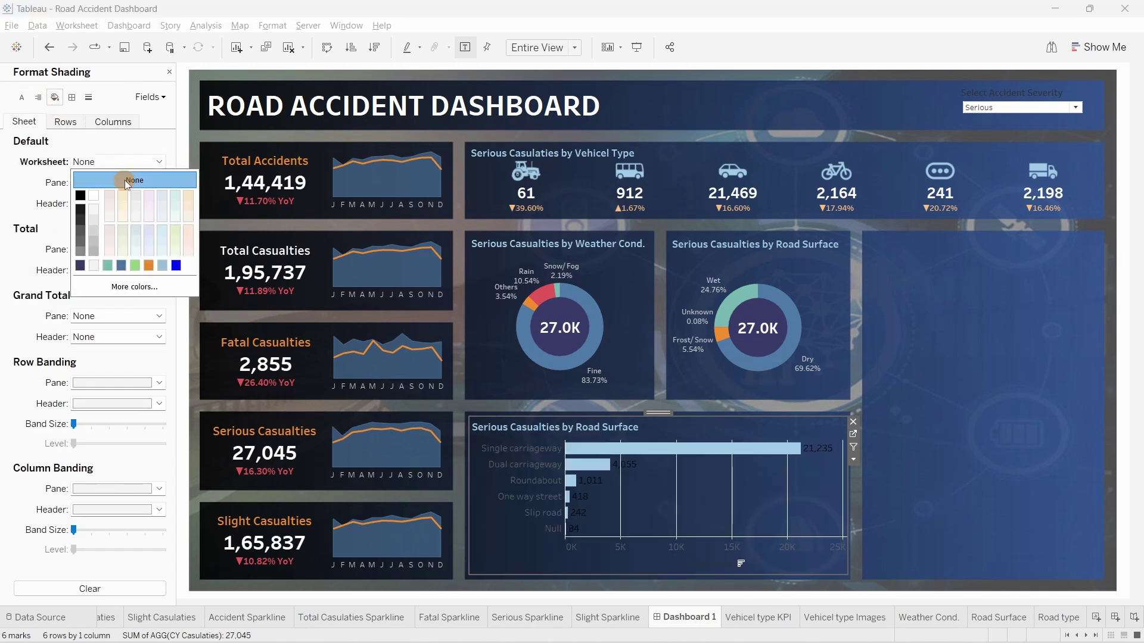
# Set the road type chart's zero lines and its Grand Total pane border to None
pyautogui.click(89, 98)
pyautogui.click(97, 183)
pyautogui.click(111, 196)
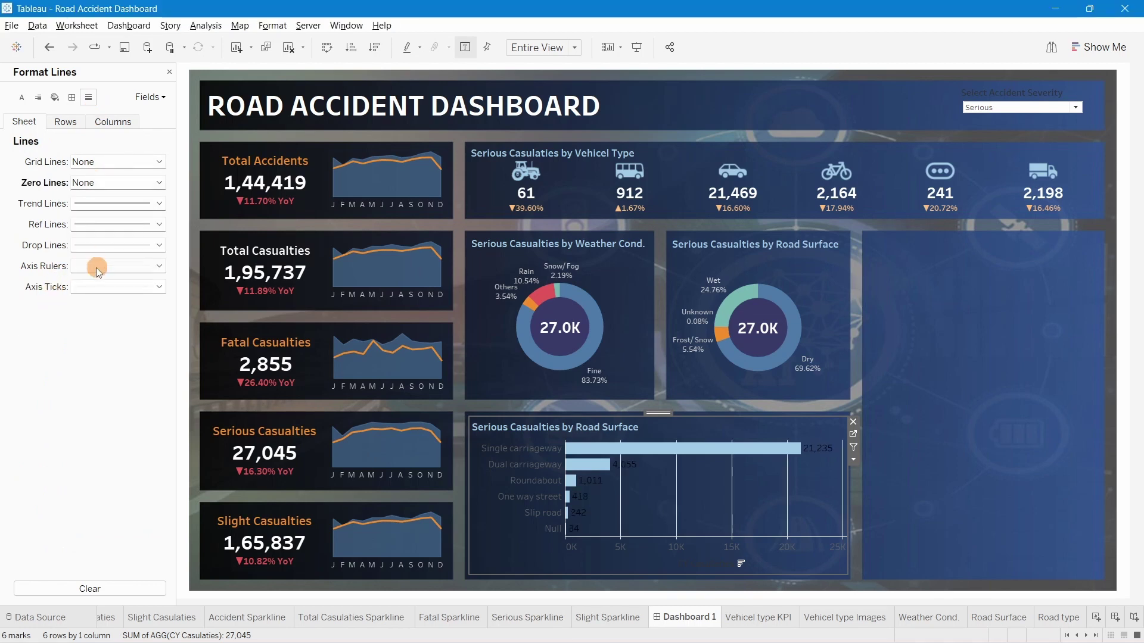
pyautogui.click(56, 96)
pyautogui.click(72, 97)
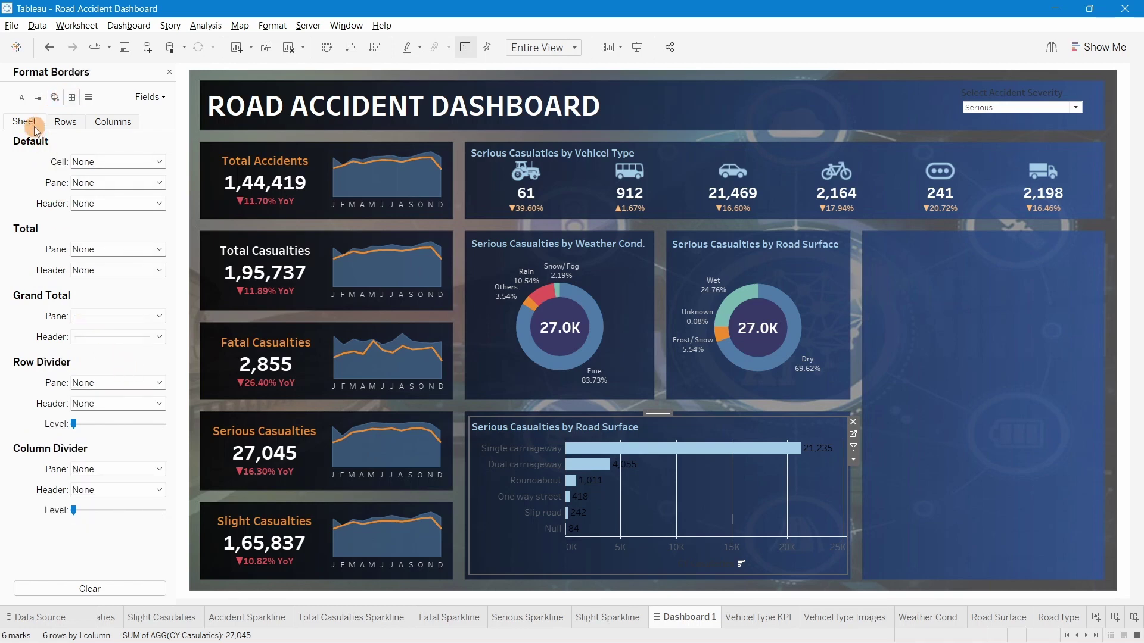
pyautogui.click(113, 316)
pyautogui.click(119, 327)
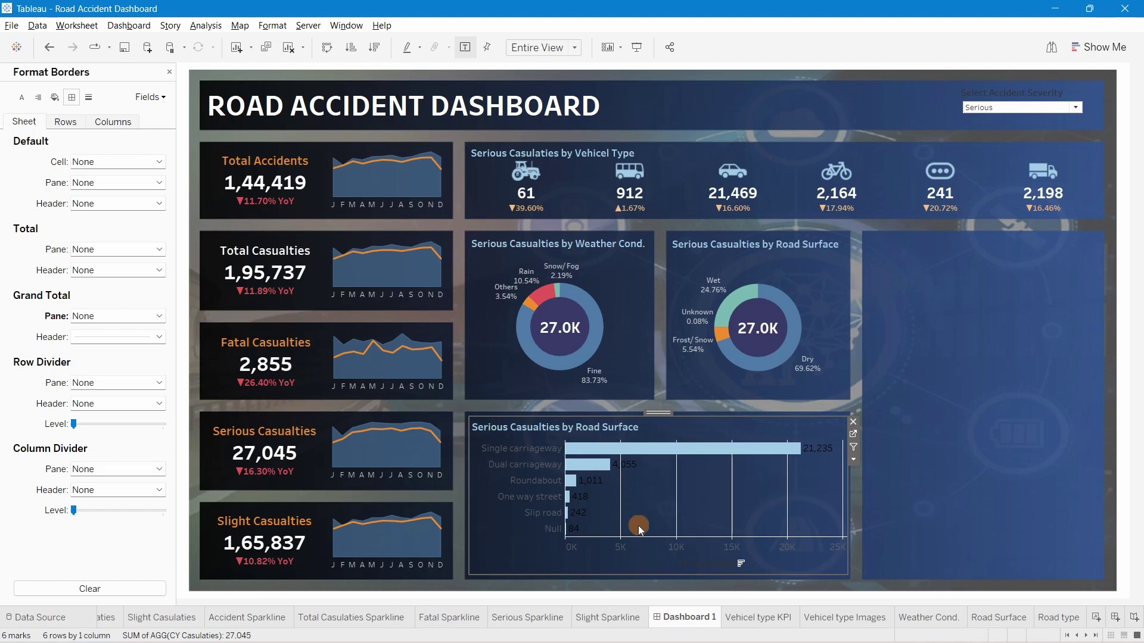
# Set the column grid lines to None and hide the CY Casulaties axis header on the road type chart
pyautogui.click(89, 98)
pyautogui.click(112, 122)
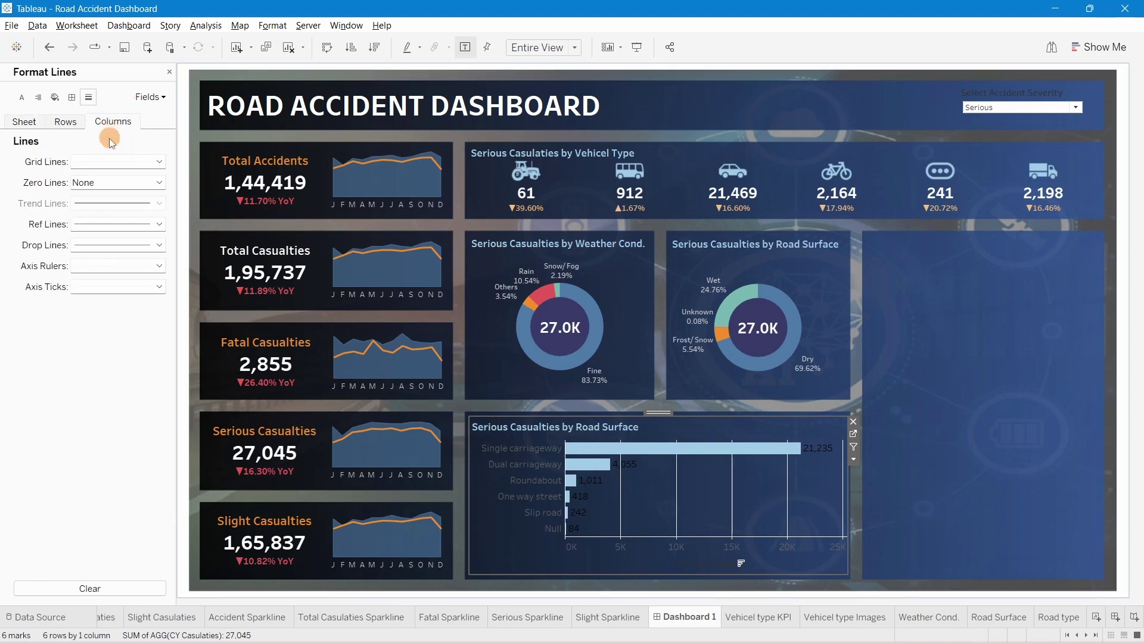
pyautogui.click(112, 161)
pyautogui.click(108, 480)
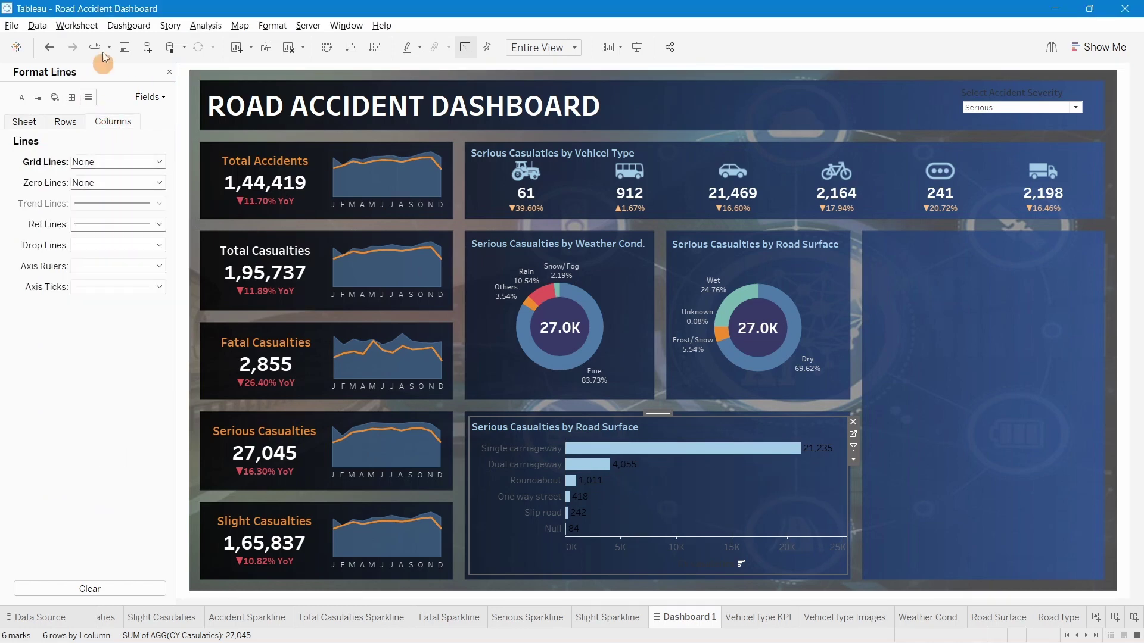
pyautogui.click(169, 71)
pyautogui.rightClick(635, 552)
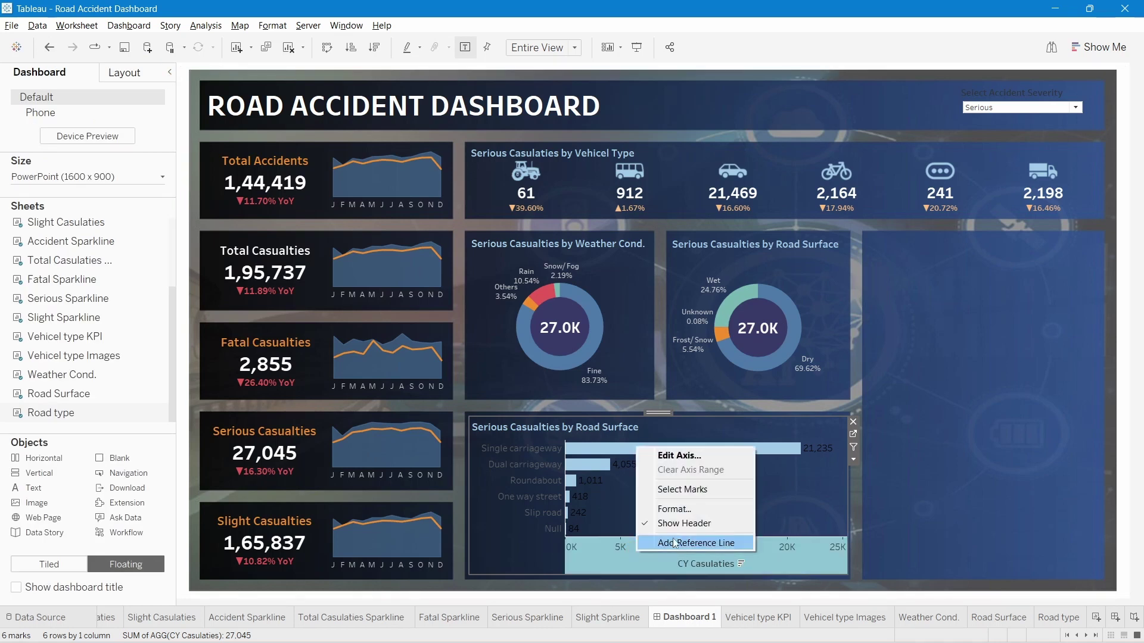
pyautogui.click(678, 523)
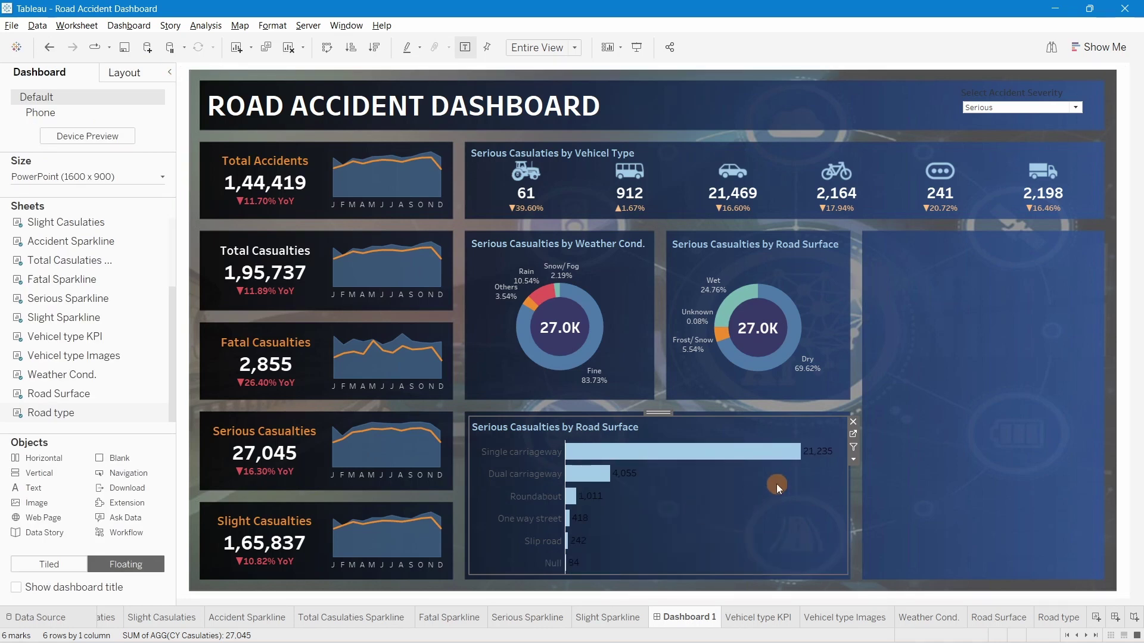
# Format the row headers of the road type chart as Tableau Medium, size 9, in light gray
pyautogui.rightClick(505, 446)
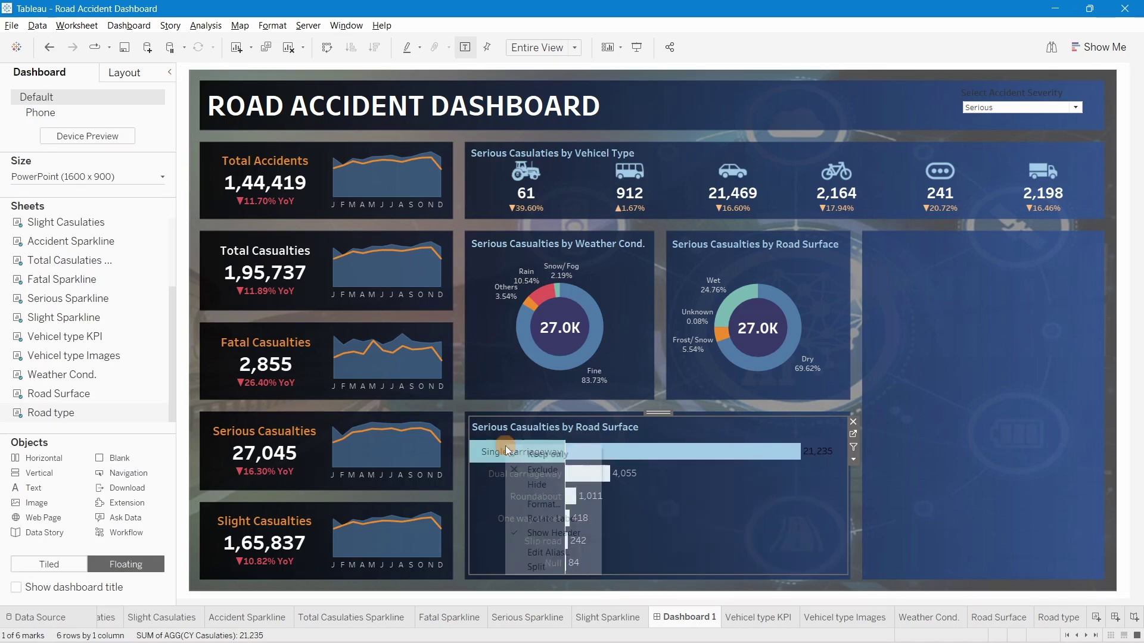
pyautogui.click(552, 505)
pyautogui.click(105, 162)
pyautogui.click(105, 202)
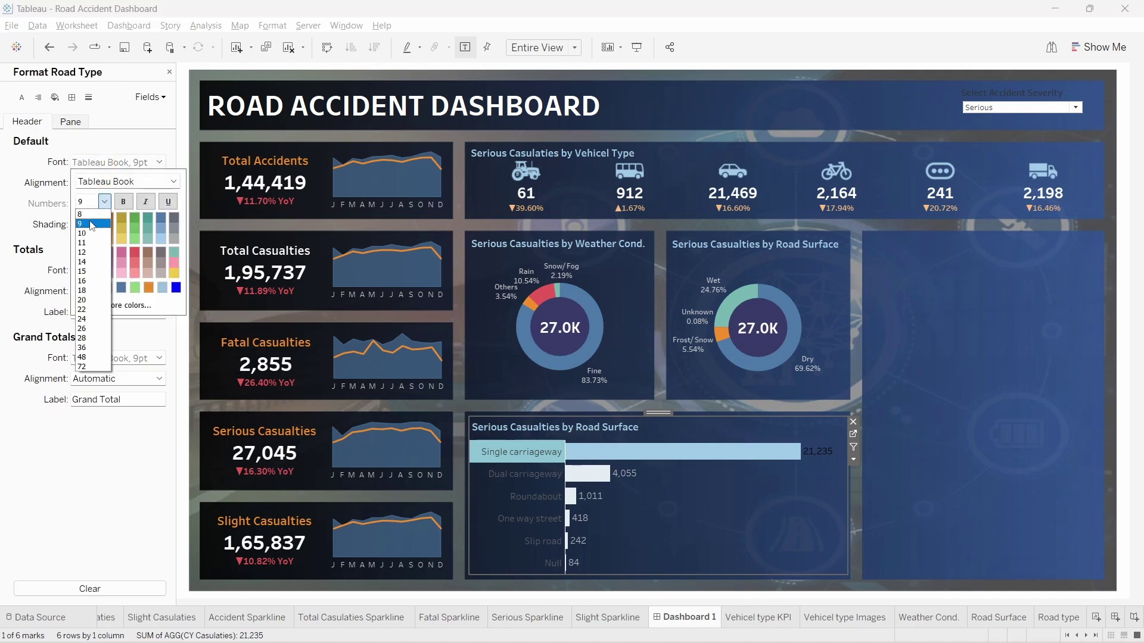
pyautogui.click(92, 225)
pyautogui.click(143, 178)
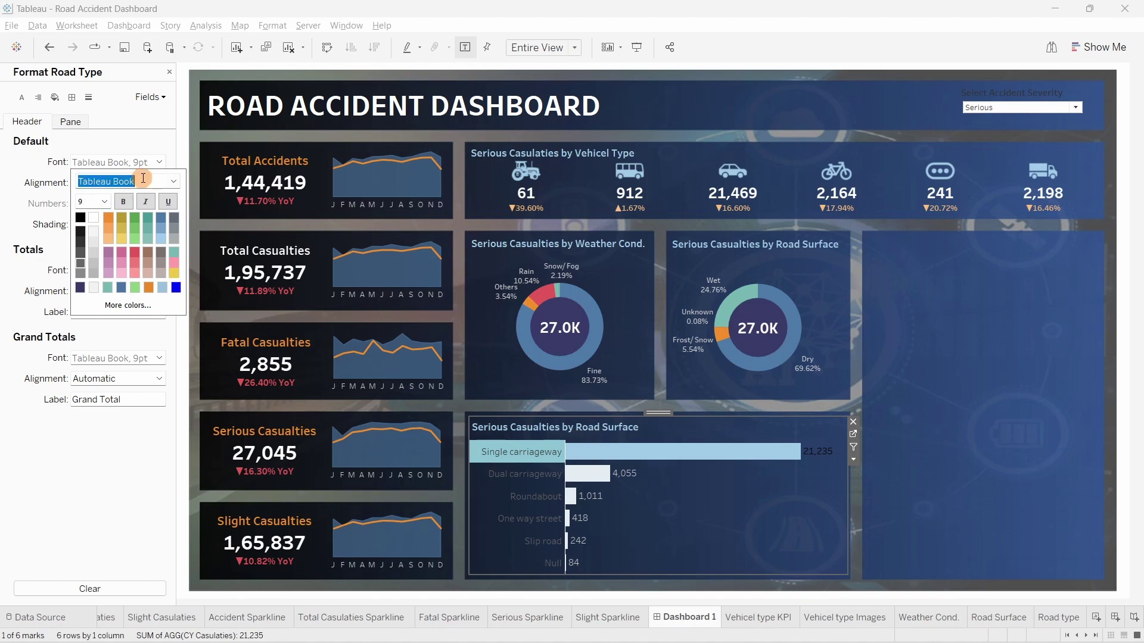
pyautogui.click(174, 181)
pyautogui.click(117, 235)
pyautogui.click(122, 203)
pyautogui.click(96, 240)
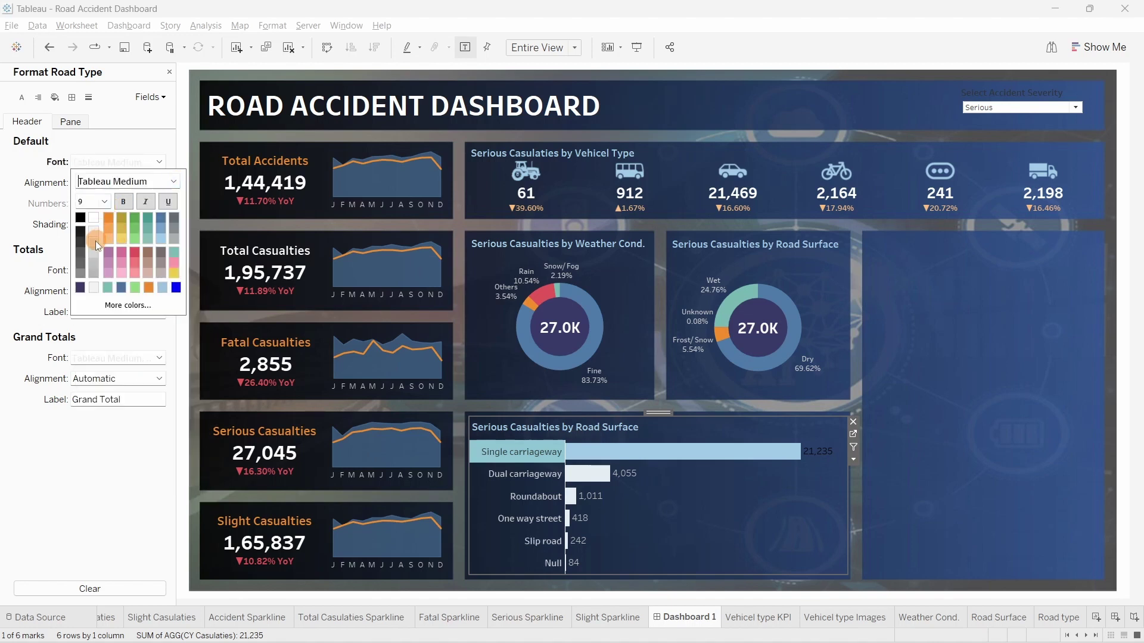
pyautogui.click(58, 199)
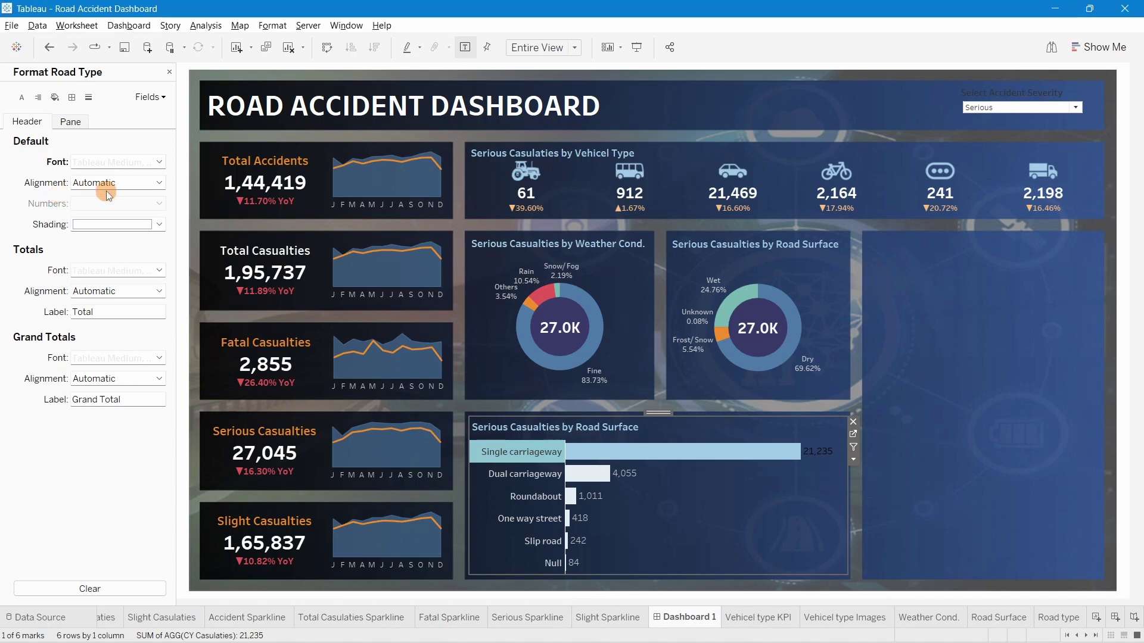
# Set the horizontal alignment of the road type chart's row headers to Left and close the formatting options
pyautogui.click(107, 189)
pyautogui.click(91, 235)
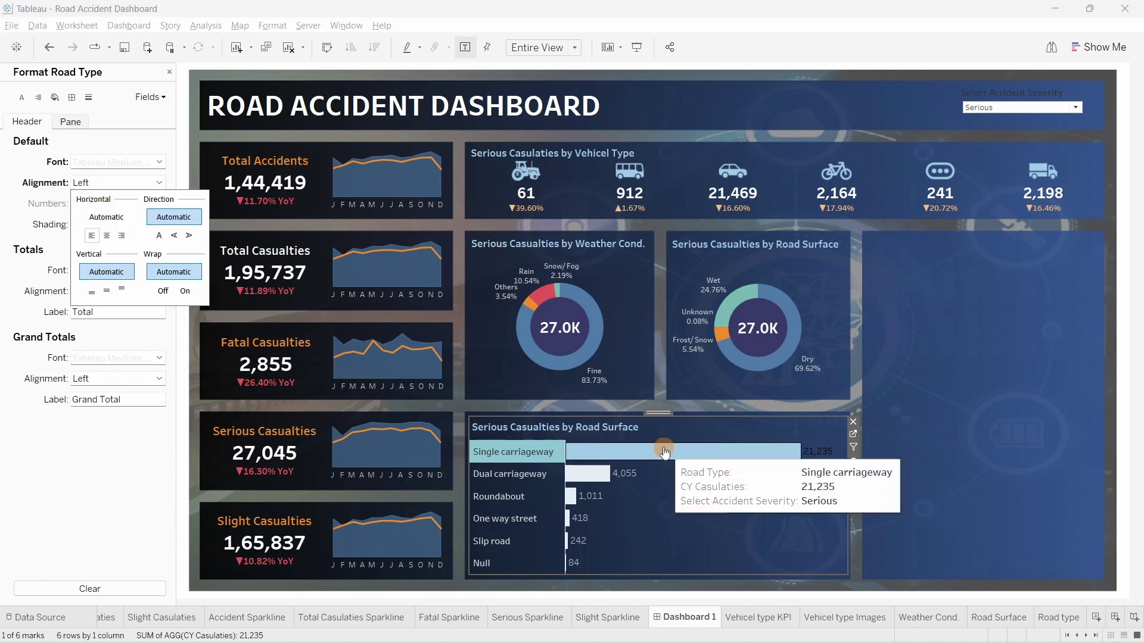
pyautogui.click(501, 451)
pyautogui.click(1041, 351)
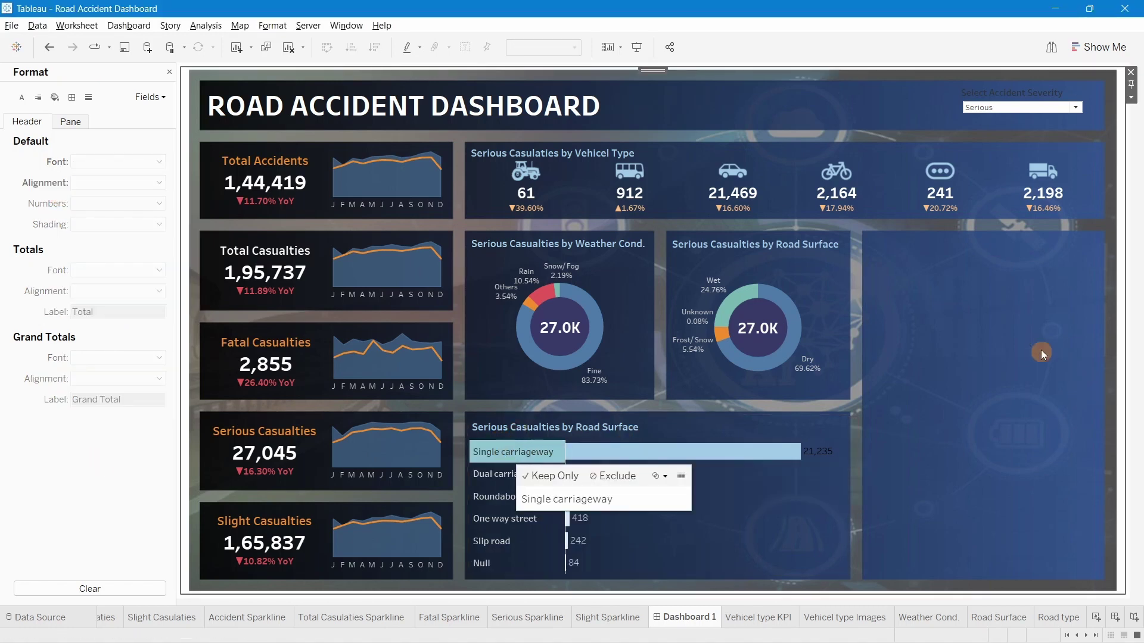
pyautogui.click(510, 447)
pyautogui.click(1044, 373)
pyautogui.click(927, 469)
pyautogui.click(792, 510)
pyautogui.click(501, 465)
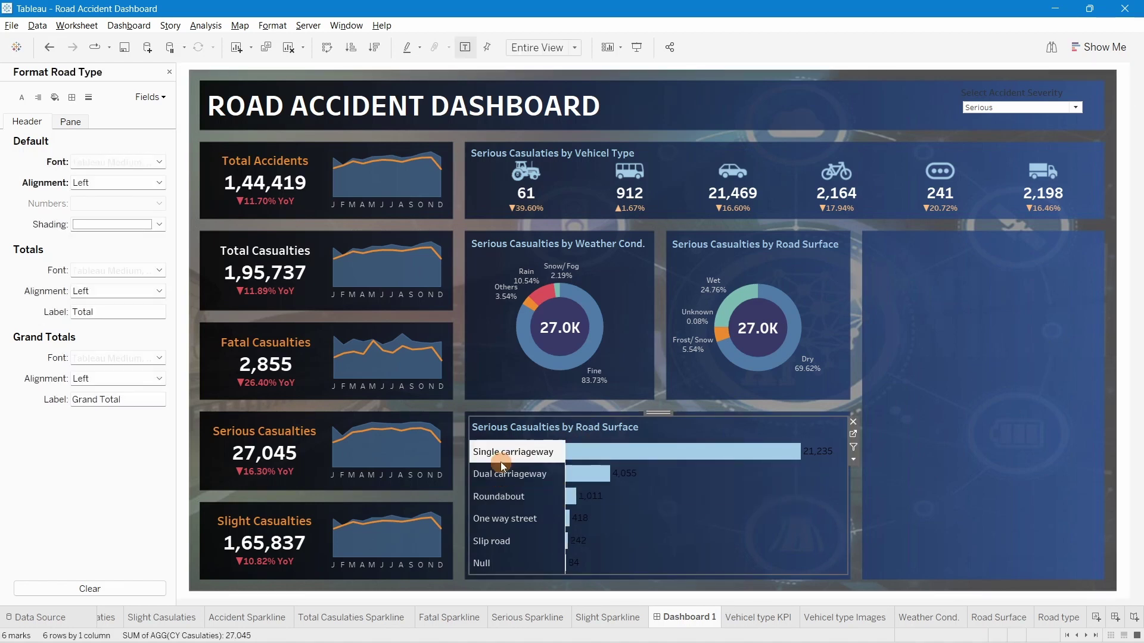
pyautogui.click(120, 162)
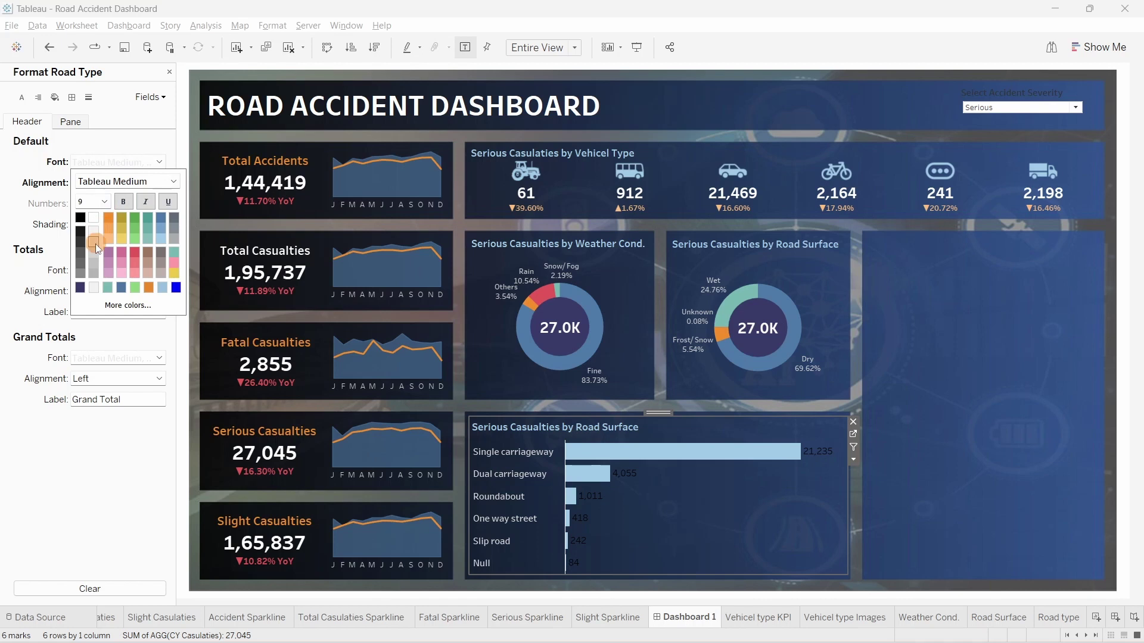
pyautogui.click(169, 72)
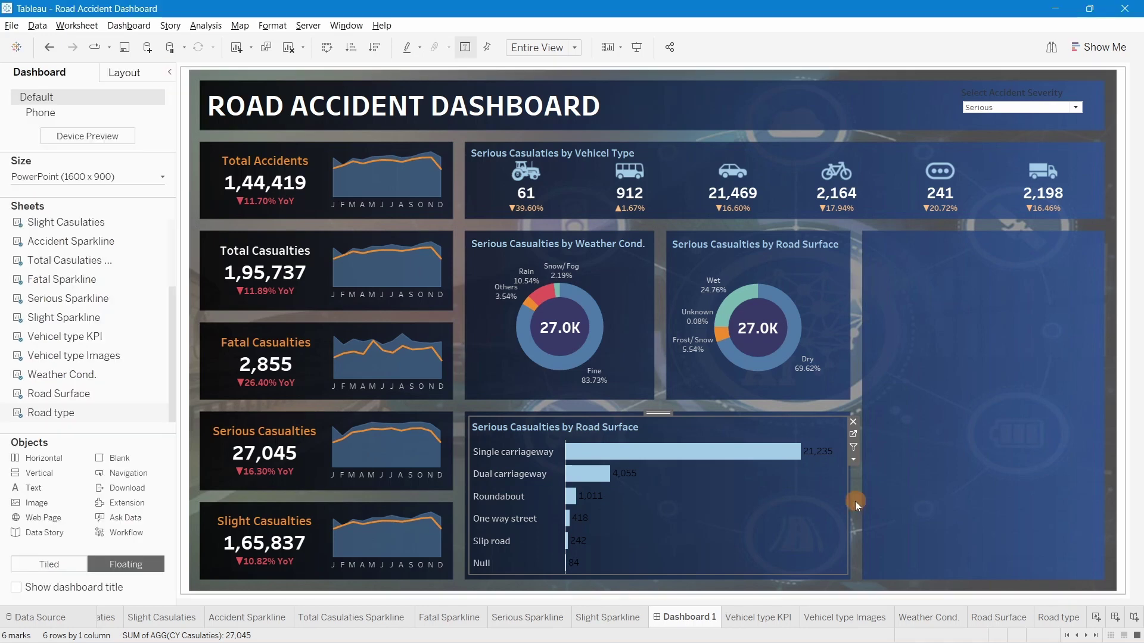
# Change the CY Casulaties label text on the Road type sheet to light gray and return to Dashboard 1
pyautogui.click(853, 434)
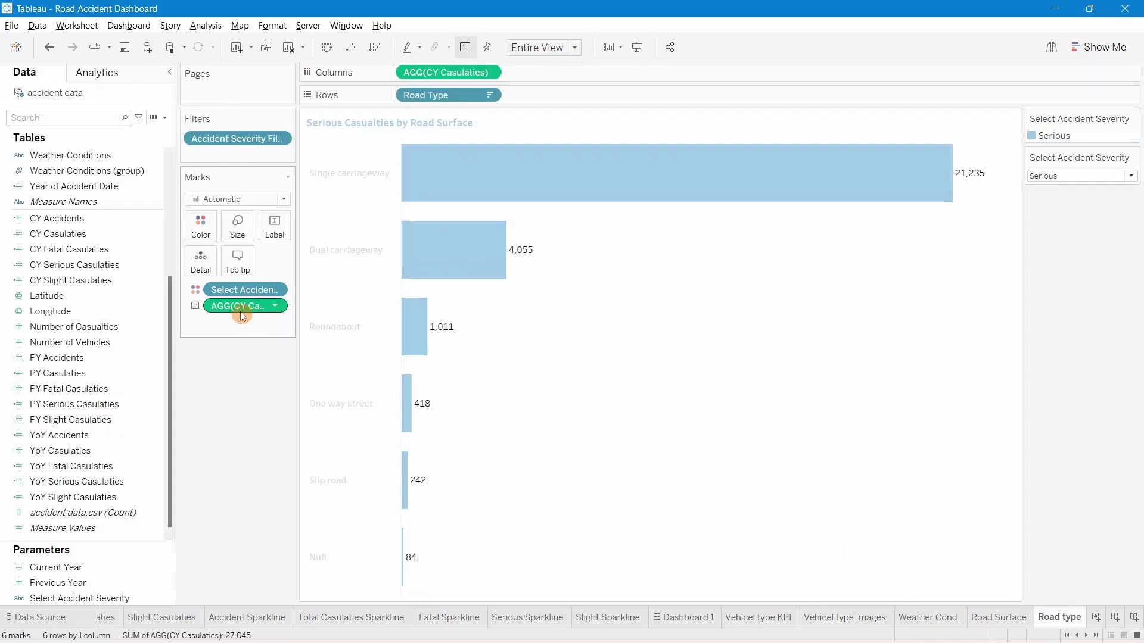
pyautogui.click(268, 241)
pyautogui.click(395, 293)
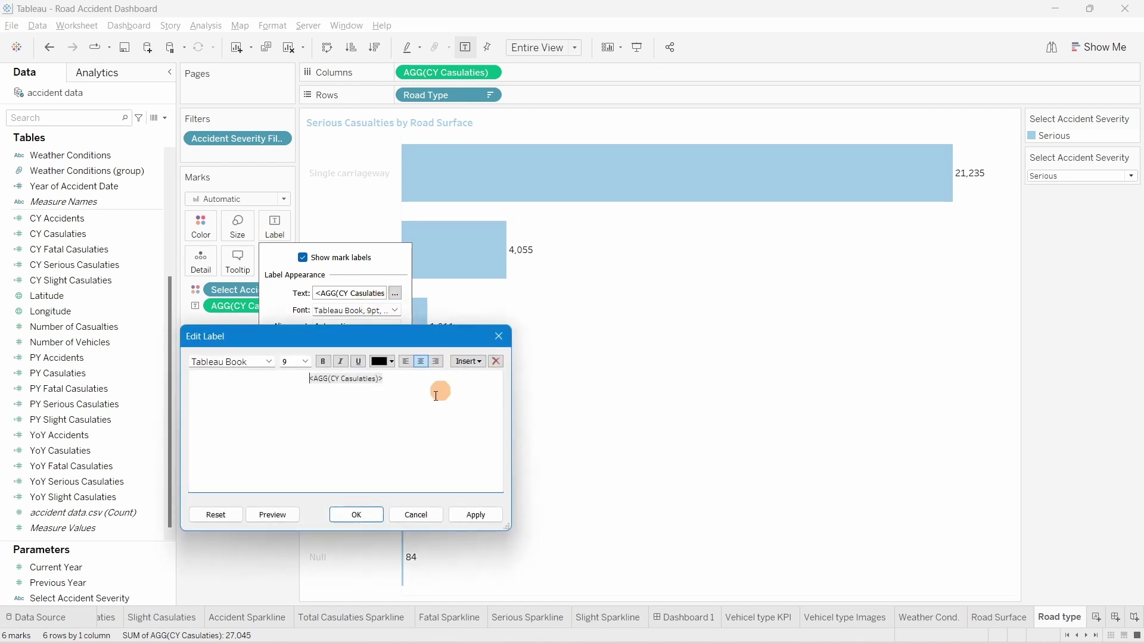
pyautogui.click(382, 362)
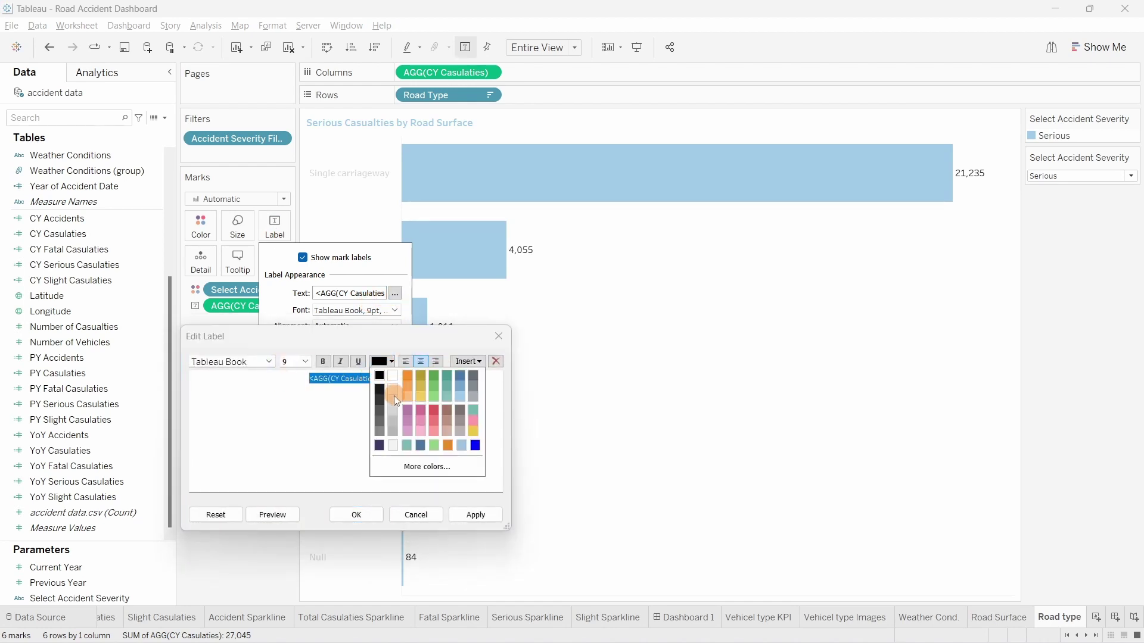
pyautogui.click(394, 396)
pyautogui.click(475, 516)
pyautogui.click(357, 516)
pyautogui.click(201, 561)
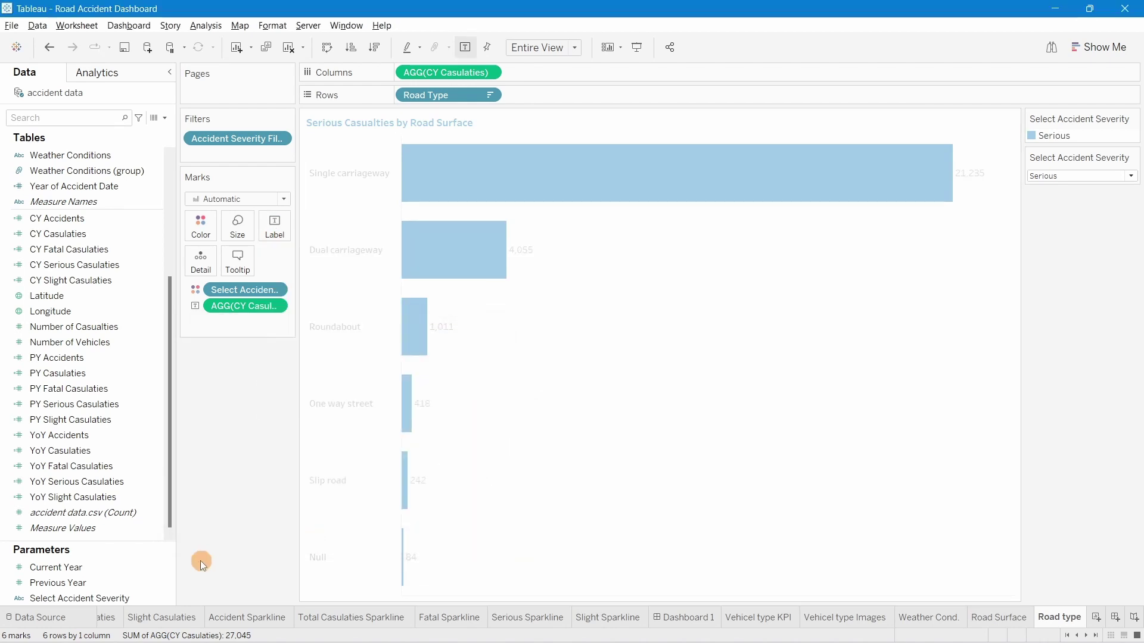
pyautogui.click(670, 618)
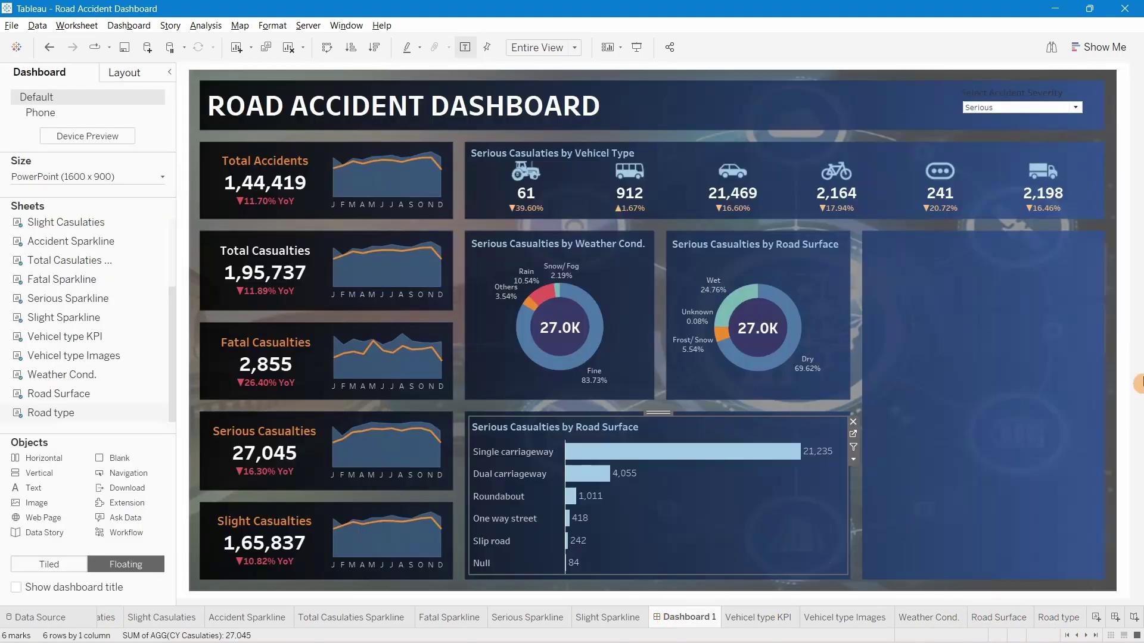
pyautogui.click(729, 527)
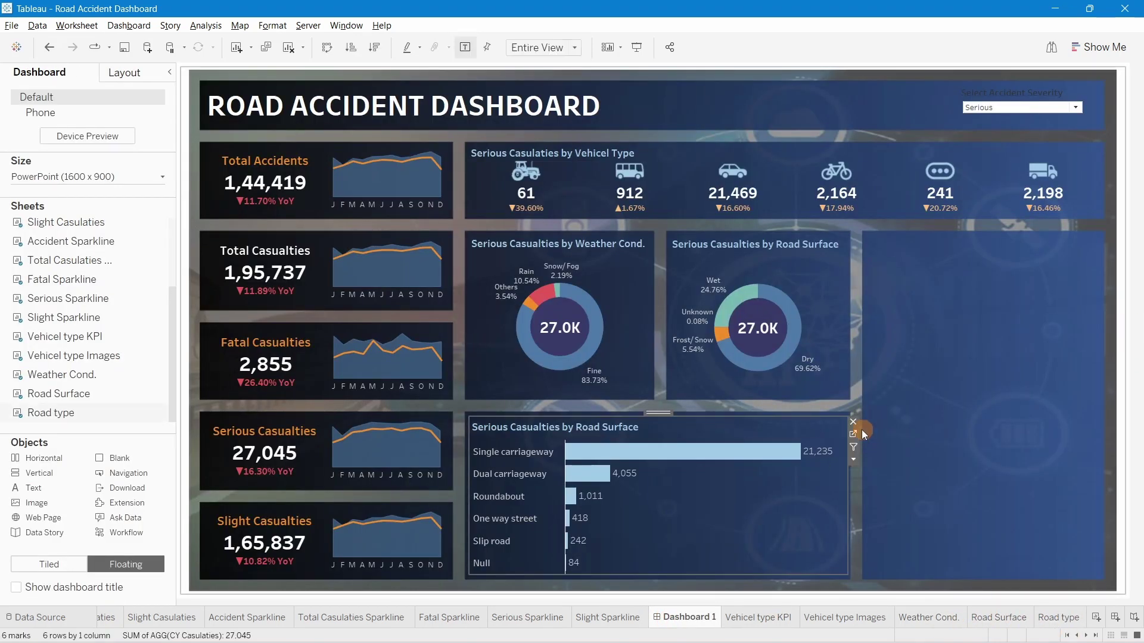
# Set the CY Casulaties label font on the Road type sheet to Tableau Medium and go back to the dashboard
pyautogui.click(854, 434)
pyautogui.click(275, 226)
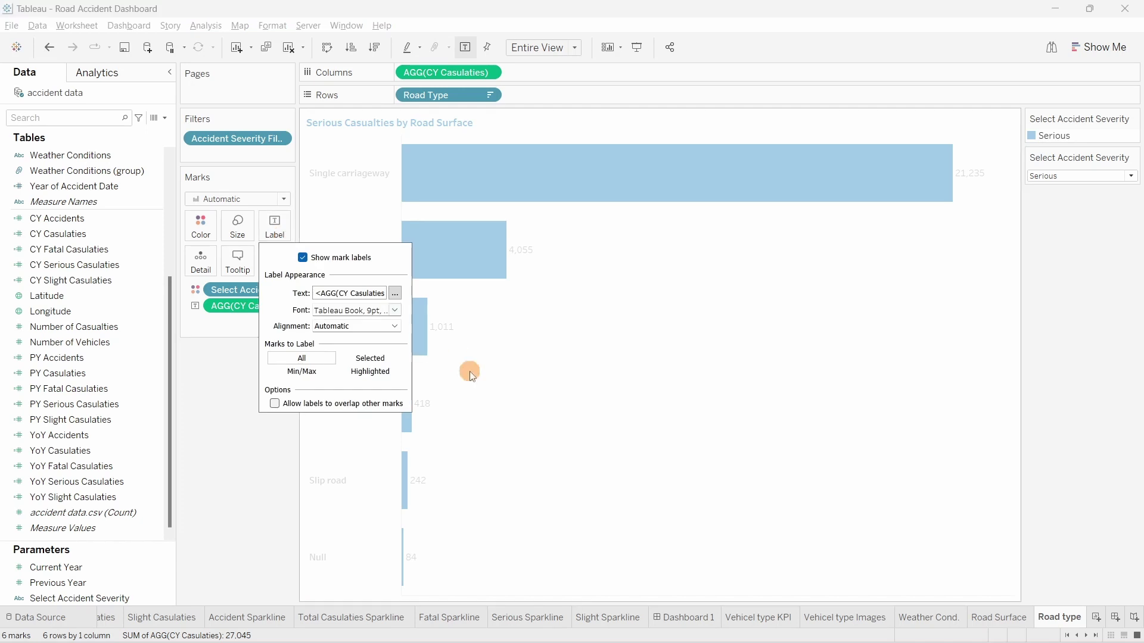
pyautogui.click(395, 293)
pyautogui.moveTo(429, 383); pyautogui.dragTo(309, 359)
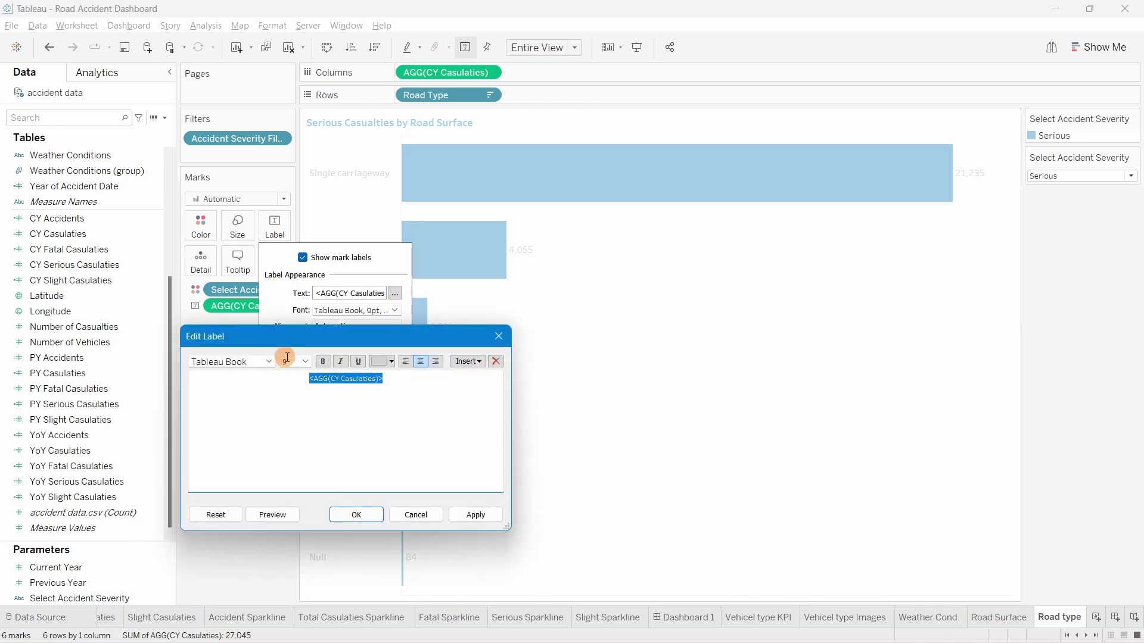
pyautogui.click(269, 362)
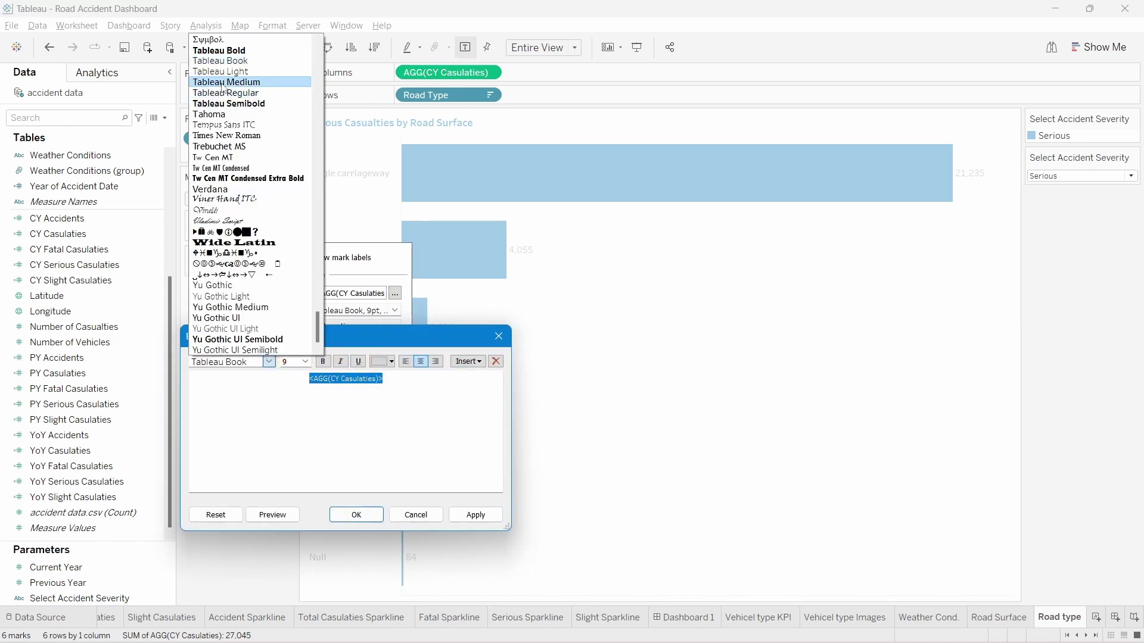
pyautogui.click(220, 84)
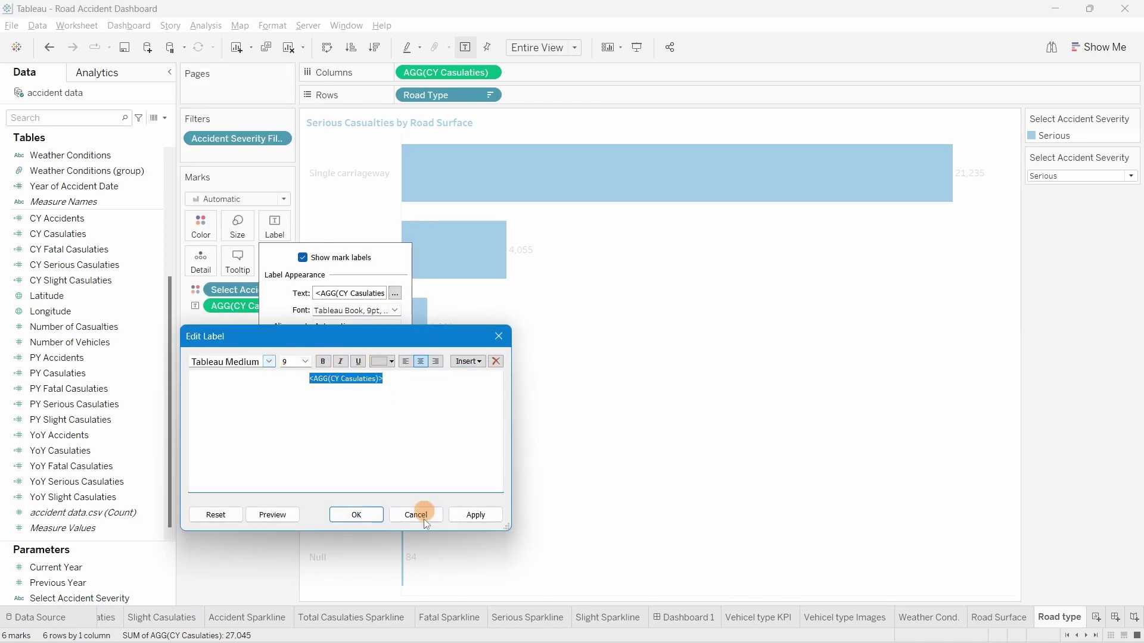
pyautogui.click(476, 516)
pyautogui.click(363, 516)
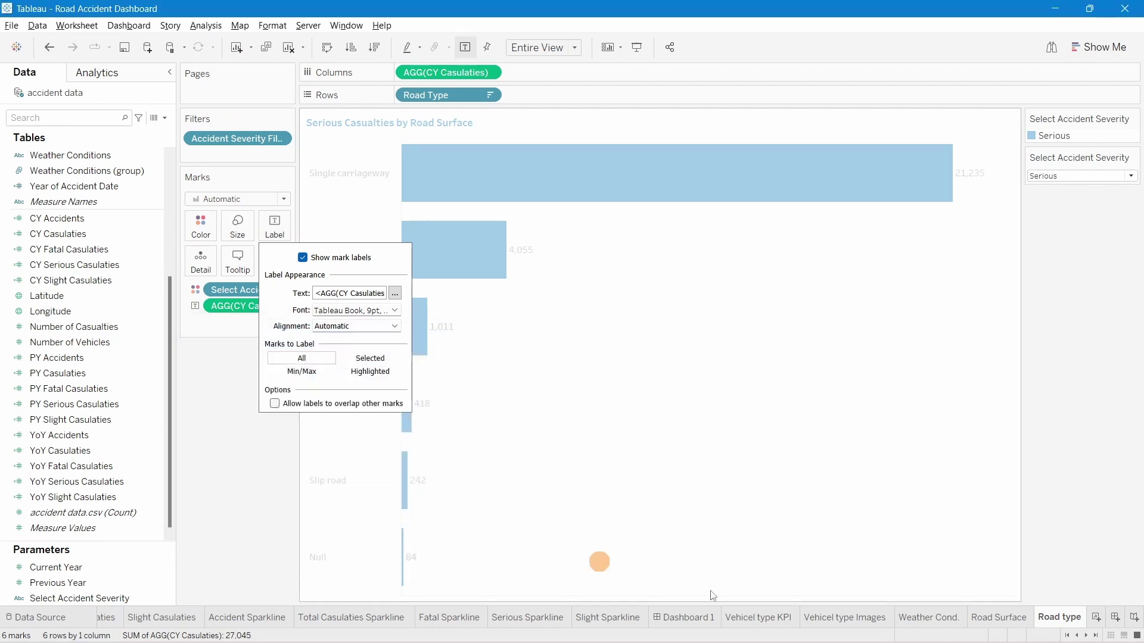
pyautogui.click(989, 617)
pyautogui.click(687, 618)
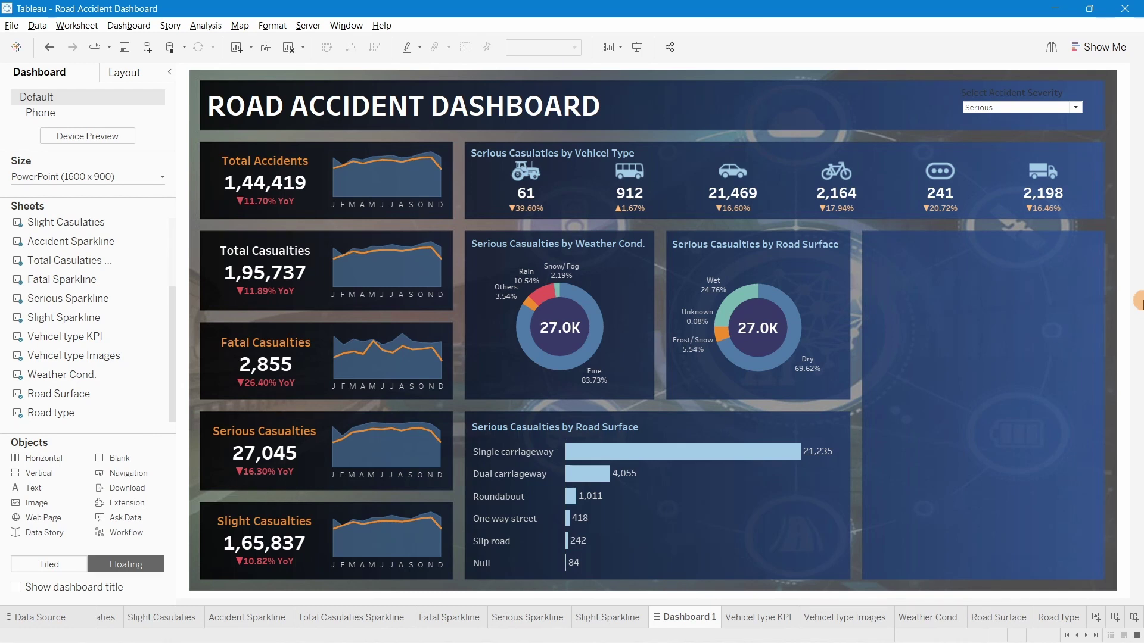
pyautogui.click(964, 479)
# Create a new worksheet and name it By Location
pyautogui.click(1097, 617)
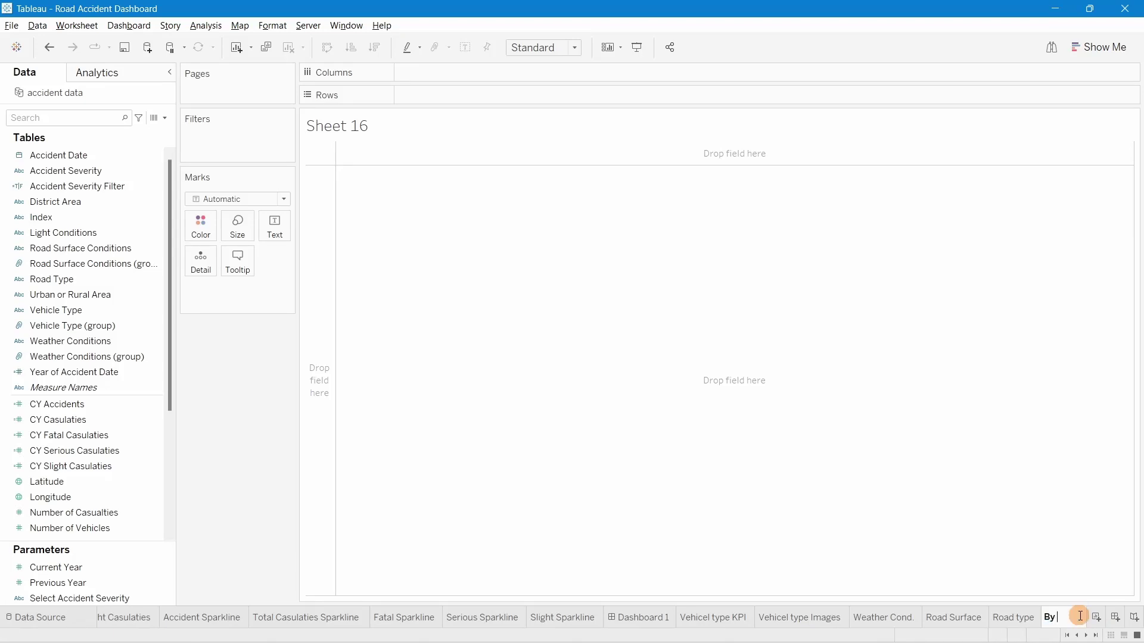
pyautogui.click(1080, 616)
pyautogui.write('By Location')
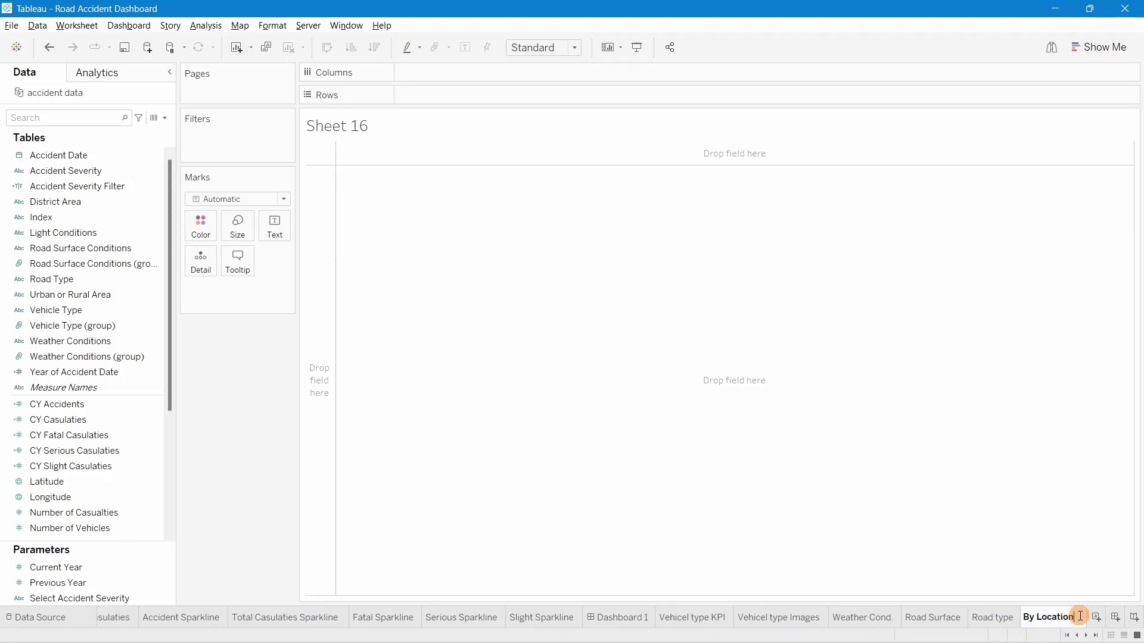
pyautogui.moveTo(42, 450); pyautogui.dragTo(294, 448)
pyautogui.click(253, 464)
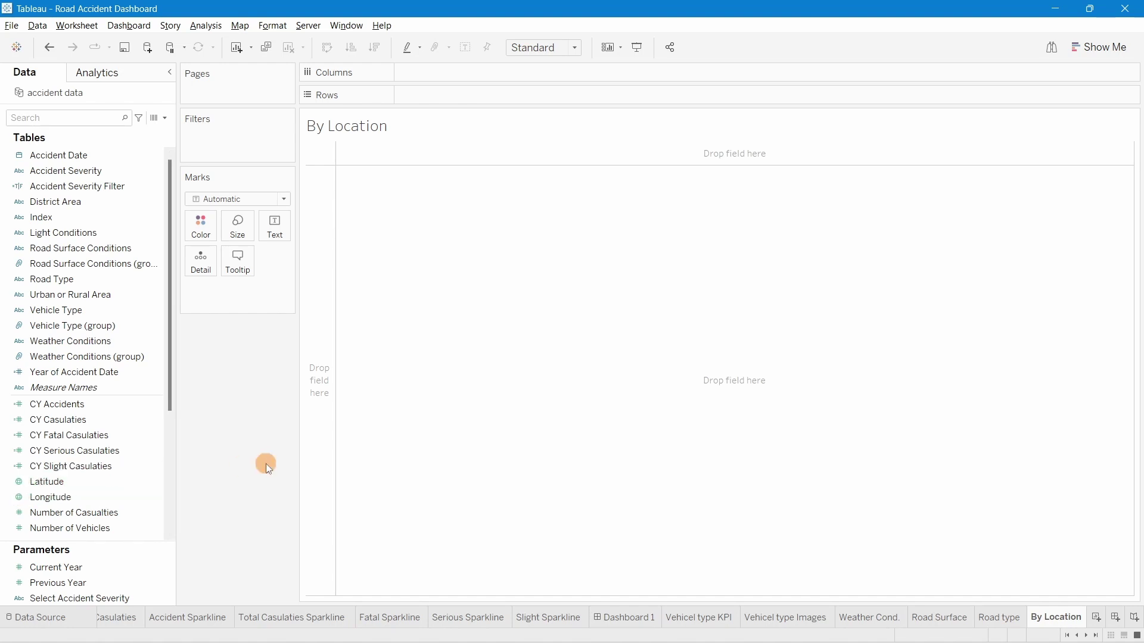
# Build a map with Longitude on Columns and Latitude on Rows, broken down by District Area as detail
pyautogui.scroll(-5, 80, 430)
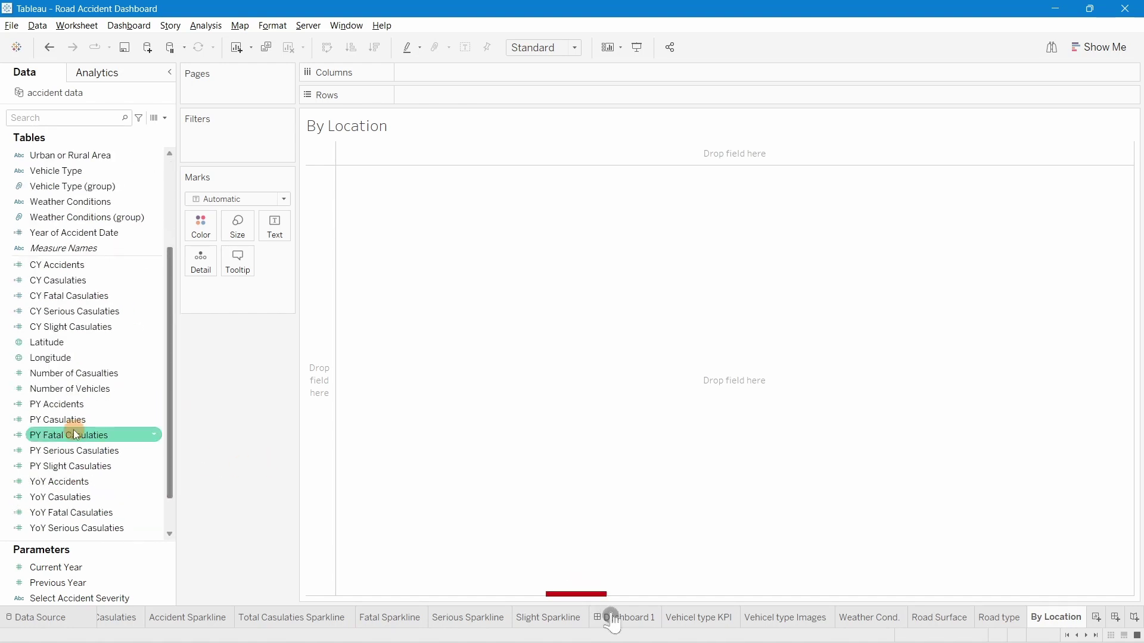
pyautogui.scroll(5, 66, 427)
pyautogui.moveTo(69, 495); pyautogui.dragTo(506, 73)
pyautogui.moveTo(52, 481); pyautogui.dragTo(474, 94)
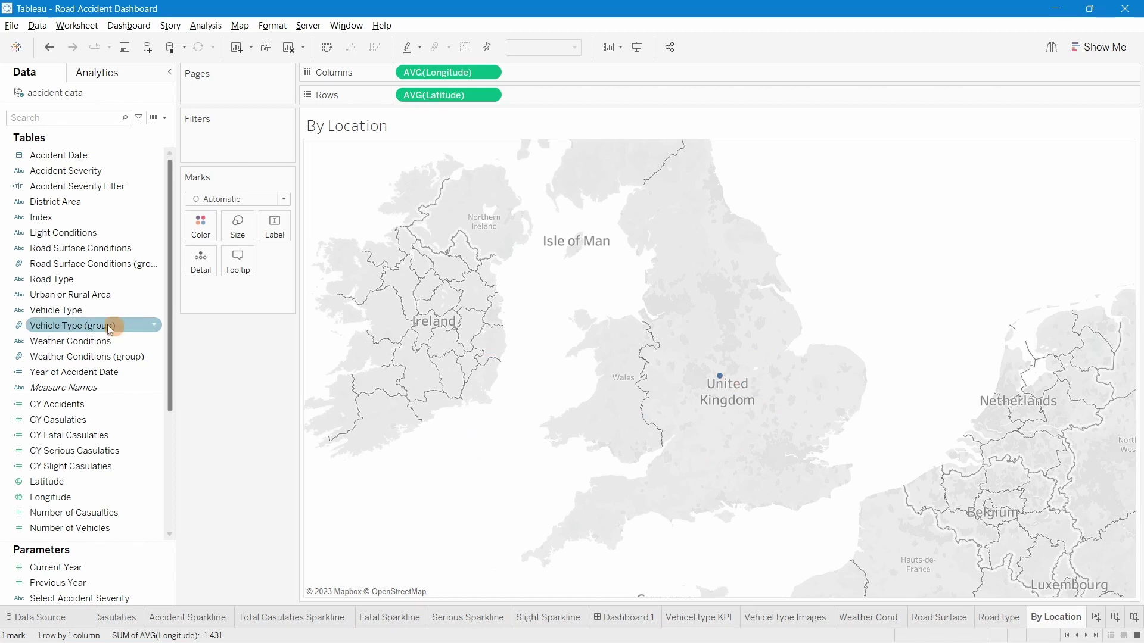
pyautogui.moveTo(57, 206); pyautogui.dragTo(201, 262)
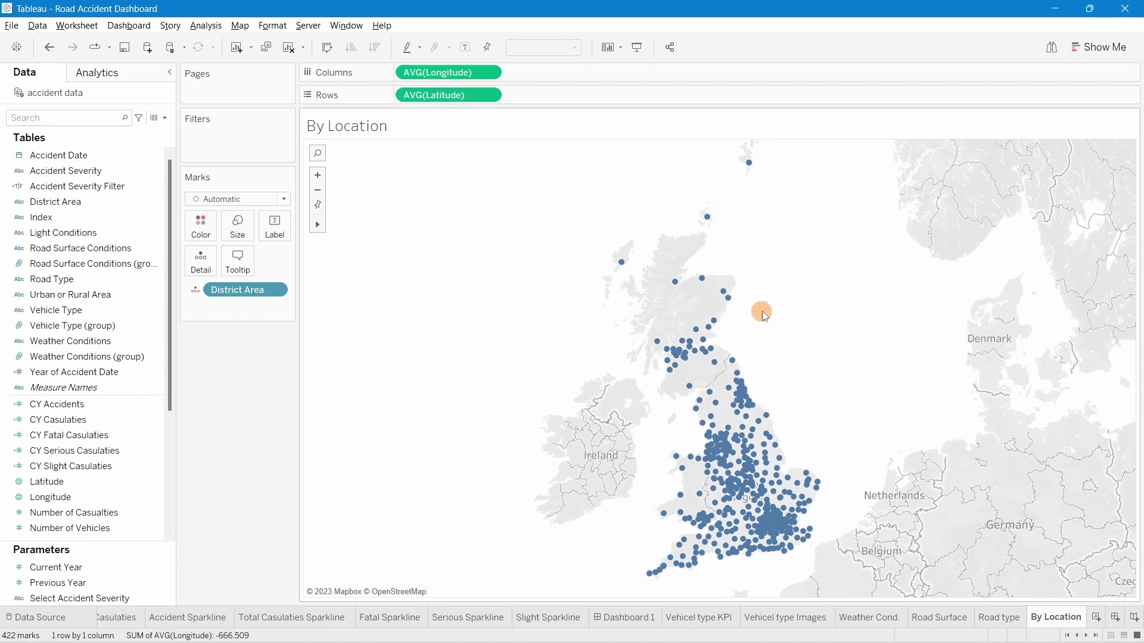
# Set the map's background style to Dark and close the background layer settings
pyautogui.rightClick(442, 278)
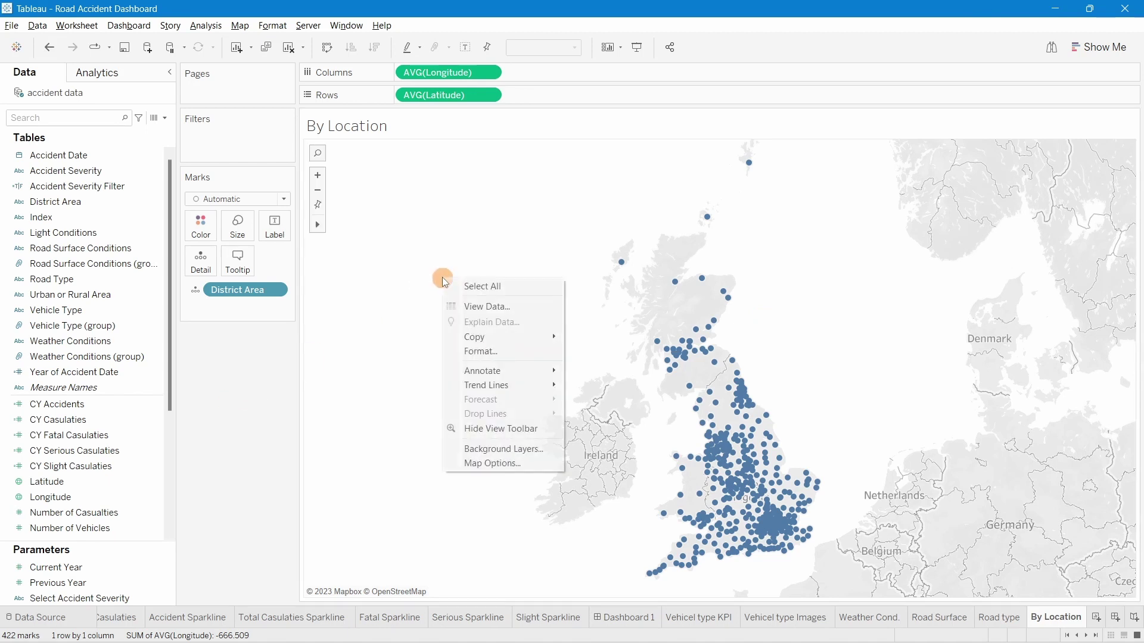
pyautogui.click(497, 449)
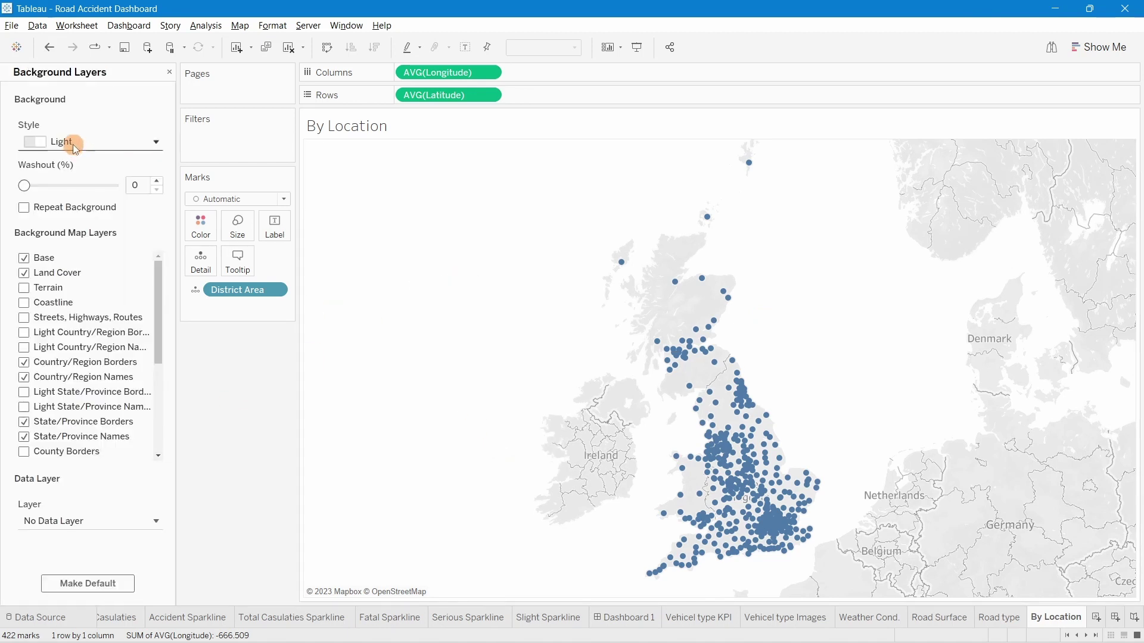
pyautogui.click(83, 143)
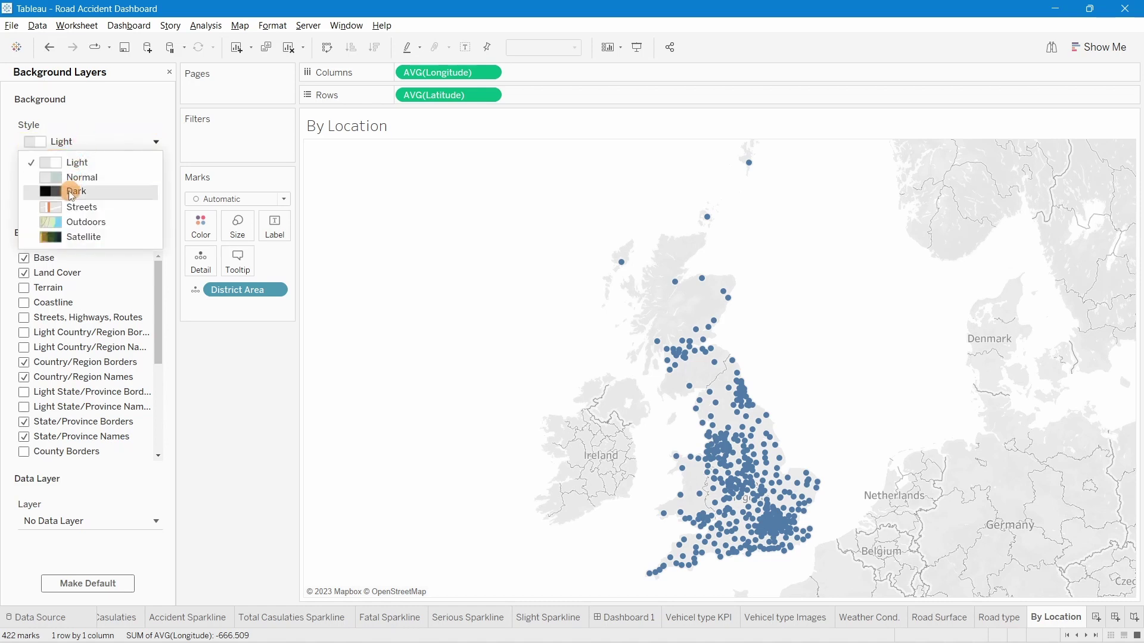
pyautogui.click(72, 189)
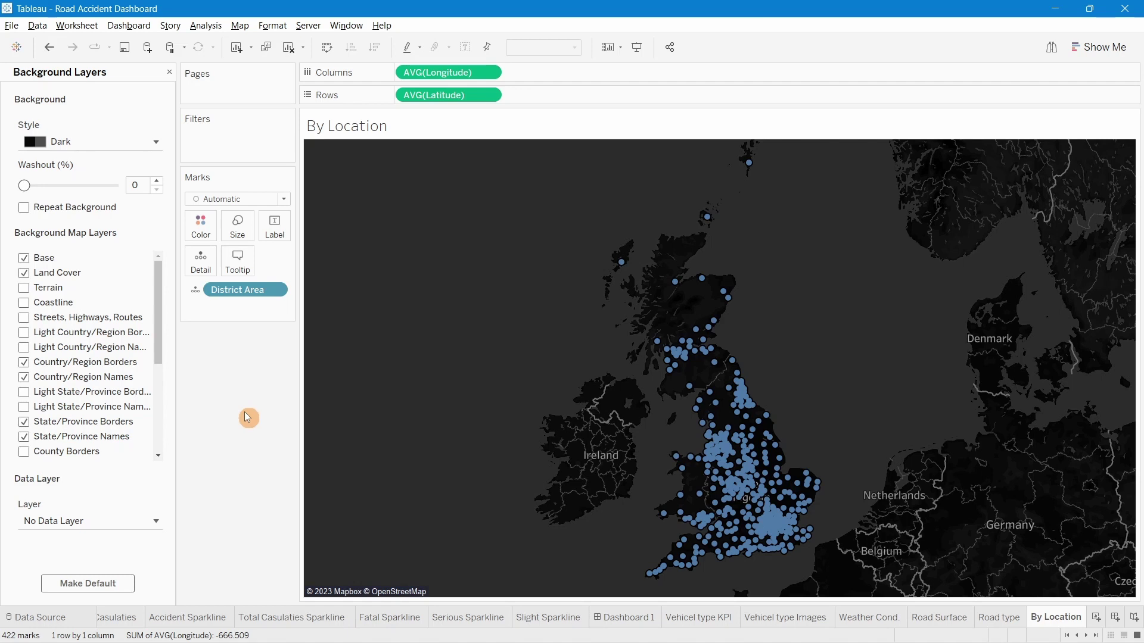
pyautogui.click(168, 74)
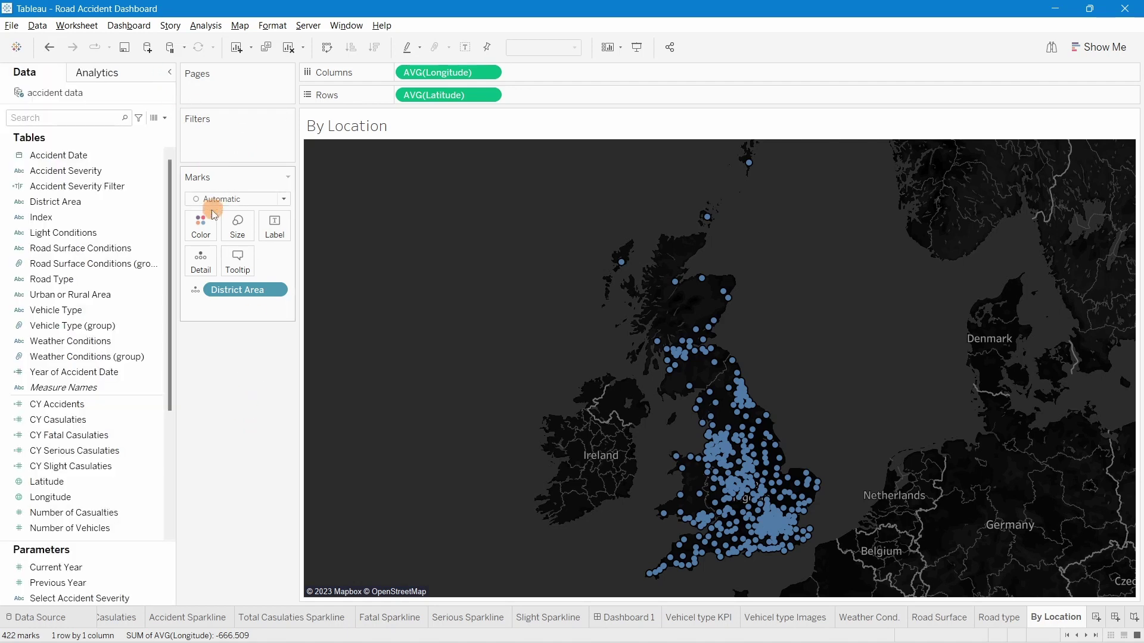
# Reduce the size of the District Area marks on the map
pyautogui.click(233, 229)
pyautogui.click(257, 261)
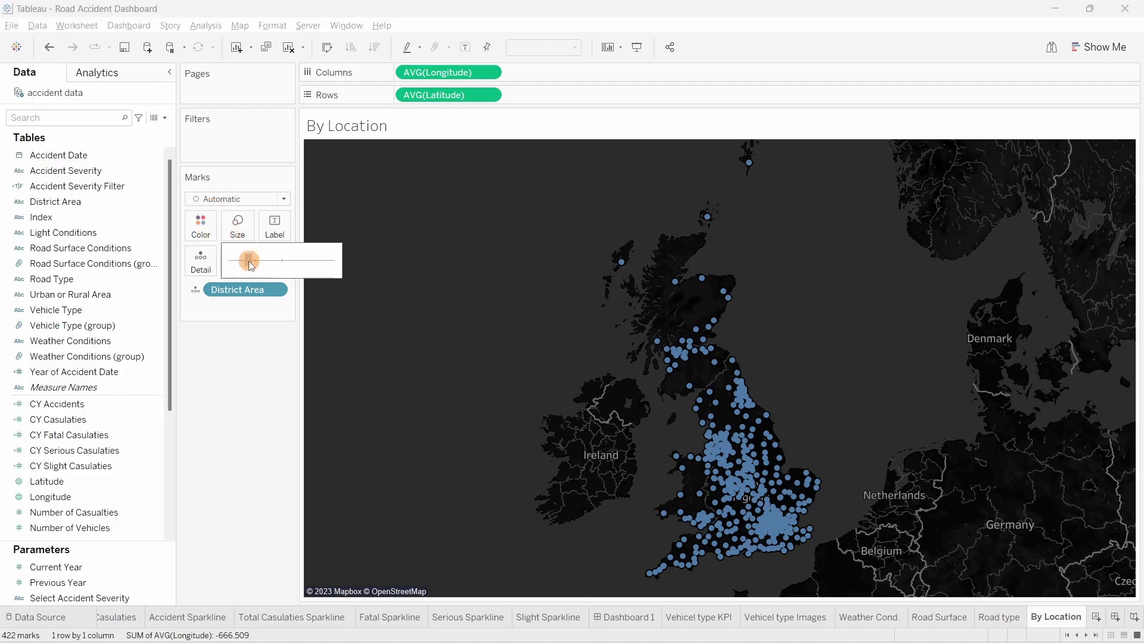
pyautogui.moveTo(247, 261); pyautogui.dragTo(247, 261)
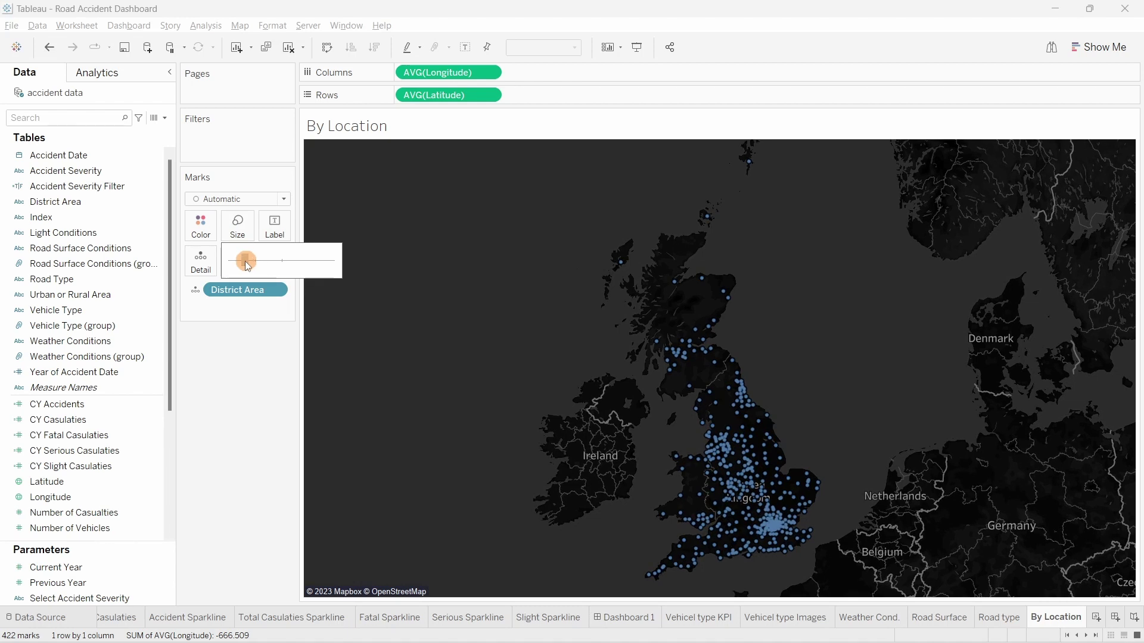
# Filter the By Location map with the Accident Severity Filter field
pyautogui.click(266, 388)
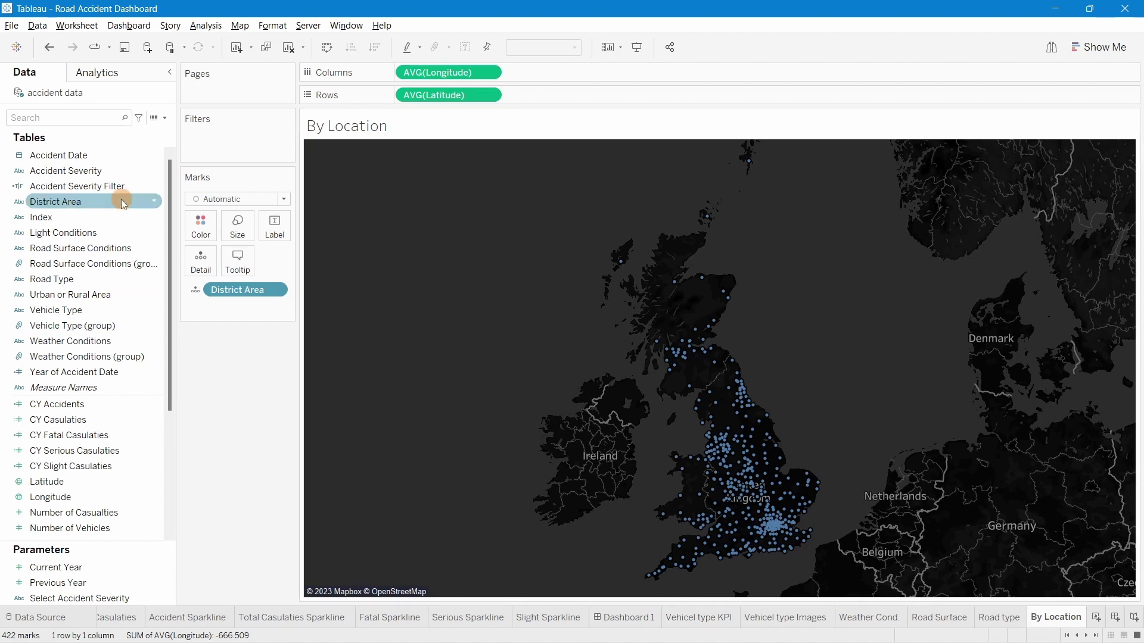
pyautogui.moveTo(31, 188); pyautogui.dragTo(205, 141)
pyautogui.click(451, 236)
pyautogui.click(577, 506)
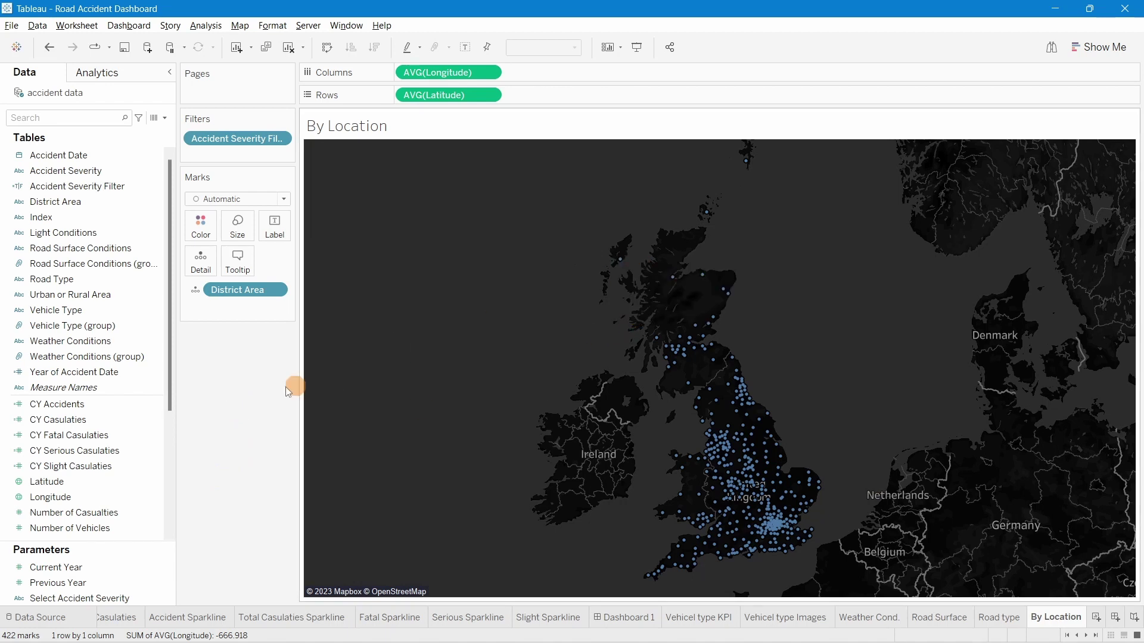
# Add Number of Casualties, Number of Vehicles and Accident Severity to the map's tooltip
pyautogui.scroll(-4, 95, 477)
pyautogui.scroll(4, 121, 507)
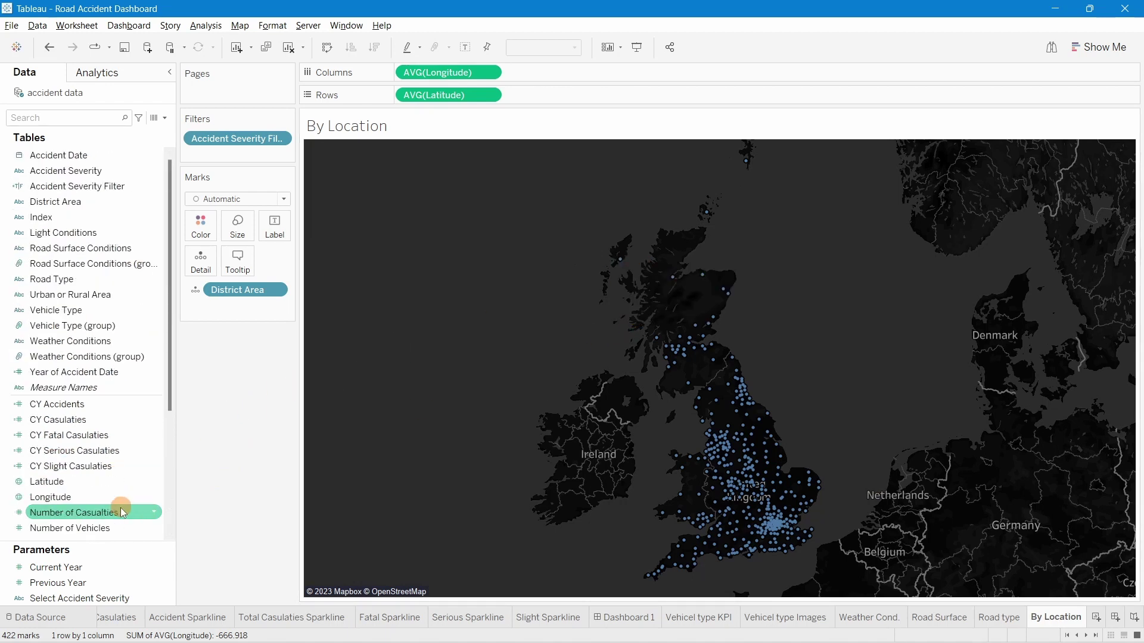
pyautogui.moveTo(81, 512); pyautogui.dragTo(242, 269)
pyautogui.moveTo(86, 535); pyautogui.dragTo(238, 262)
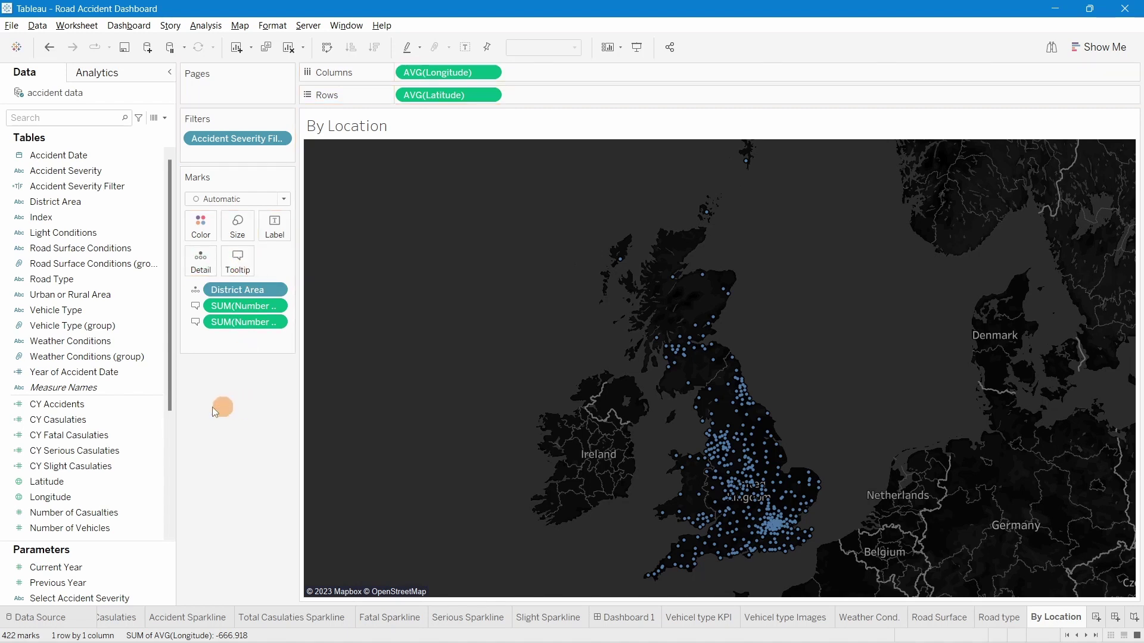
pyautogui.click(106, 377)
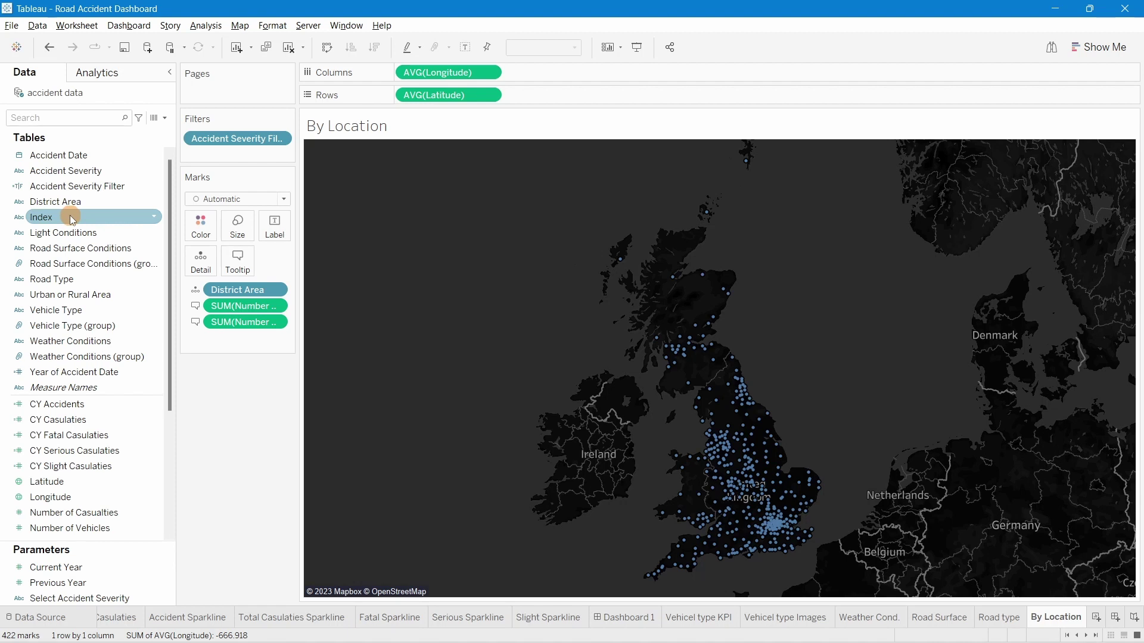
pyautogui.moveTo(70, 173); pyautogui.dragTo(238, 267)
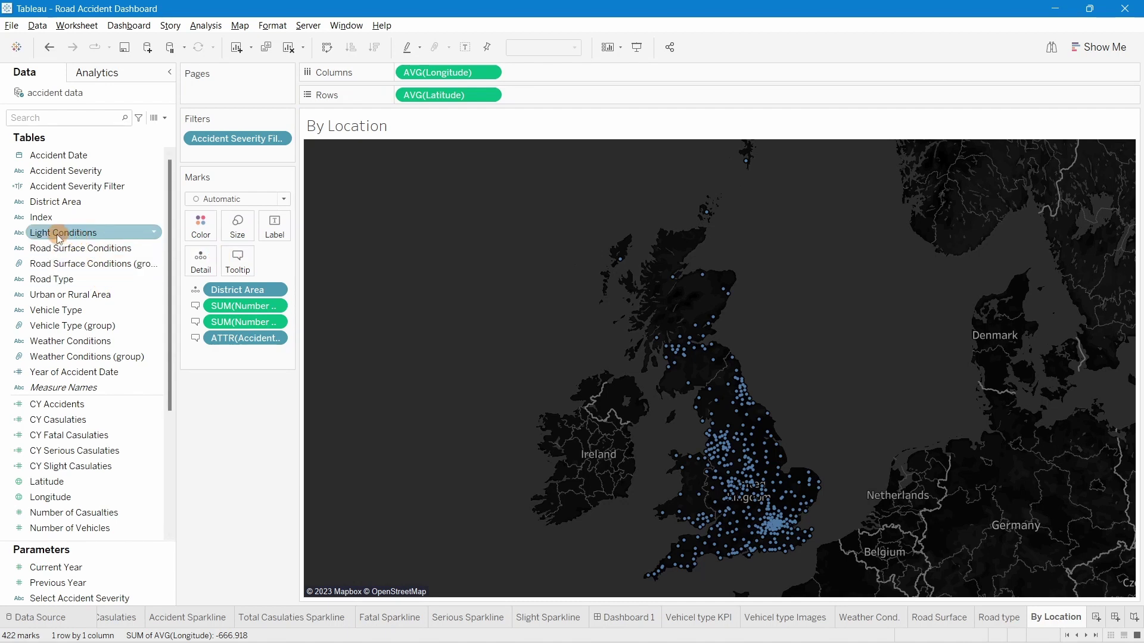
pyautogui.moveTo(56, 234); pyautogui.dragTo(238, 256)
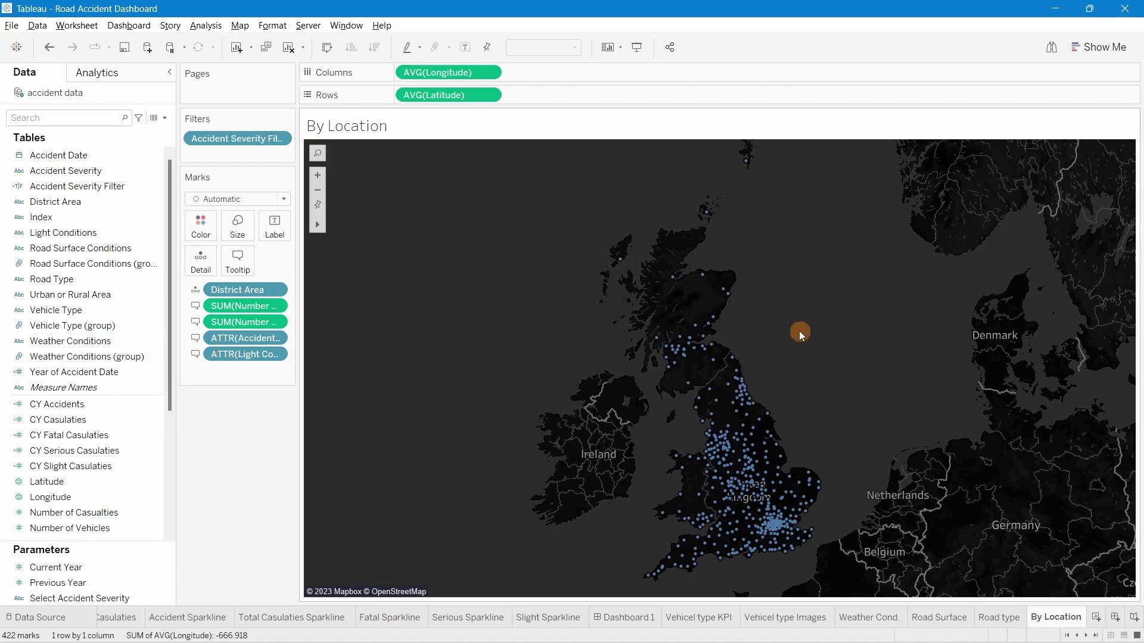
pyautogui.moveTo(689, 356)
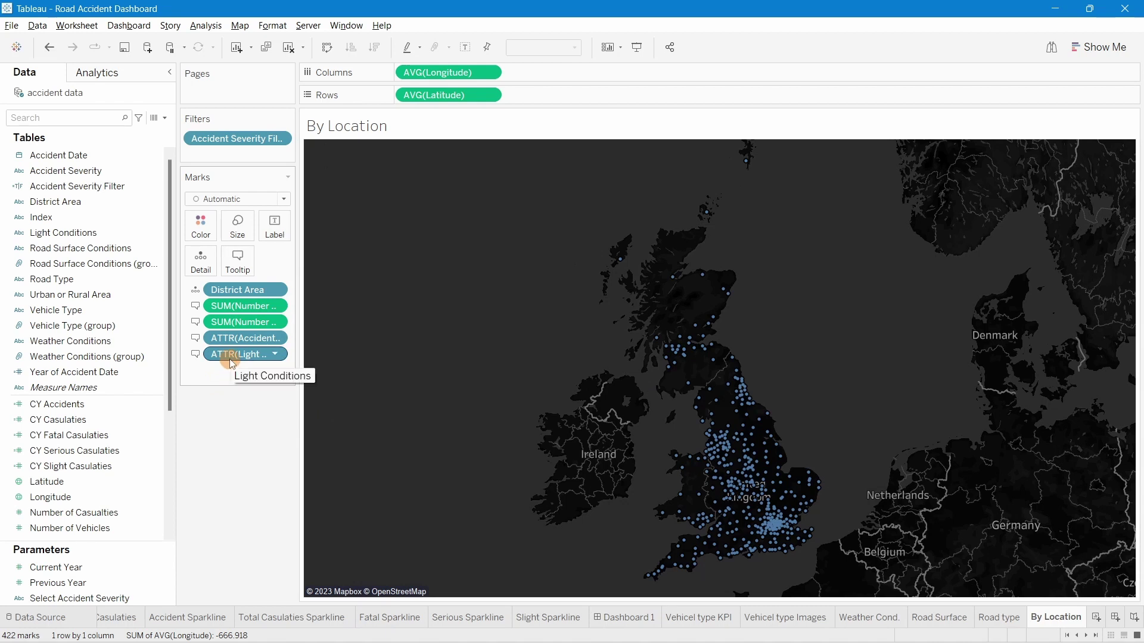
pyautogui.moveTo(230, 359); pyautogui.dragTo(239, 464)
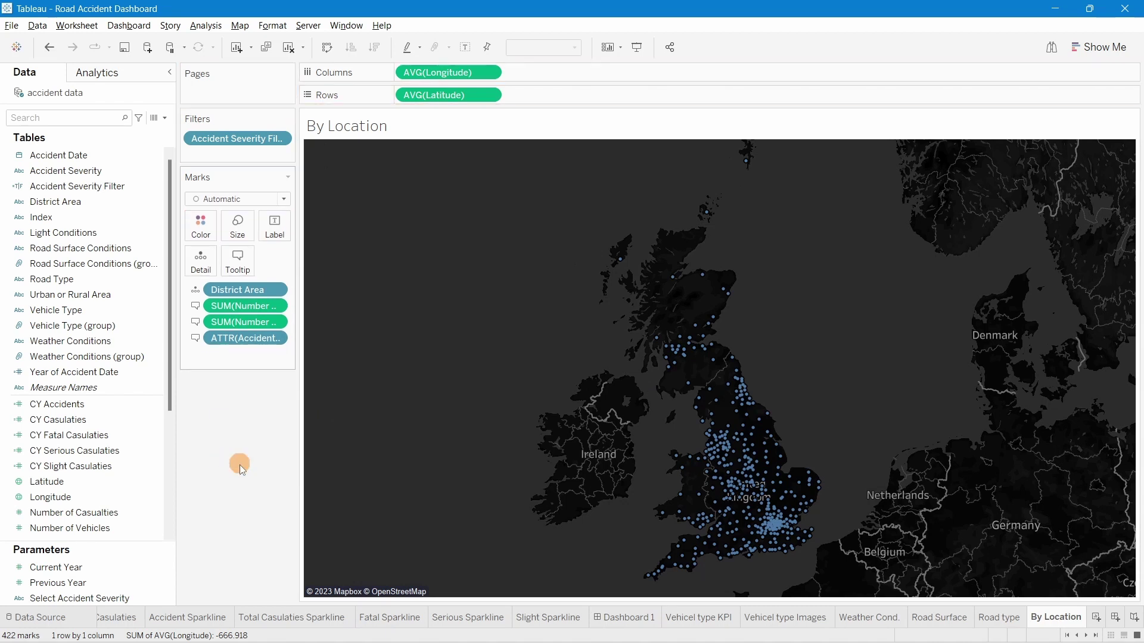
pyautogui.moveTo(695, 357)
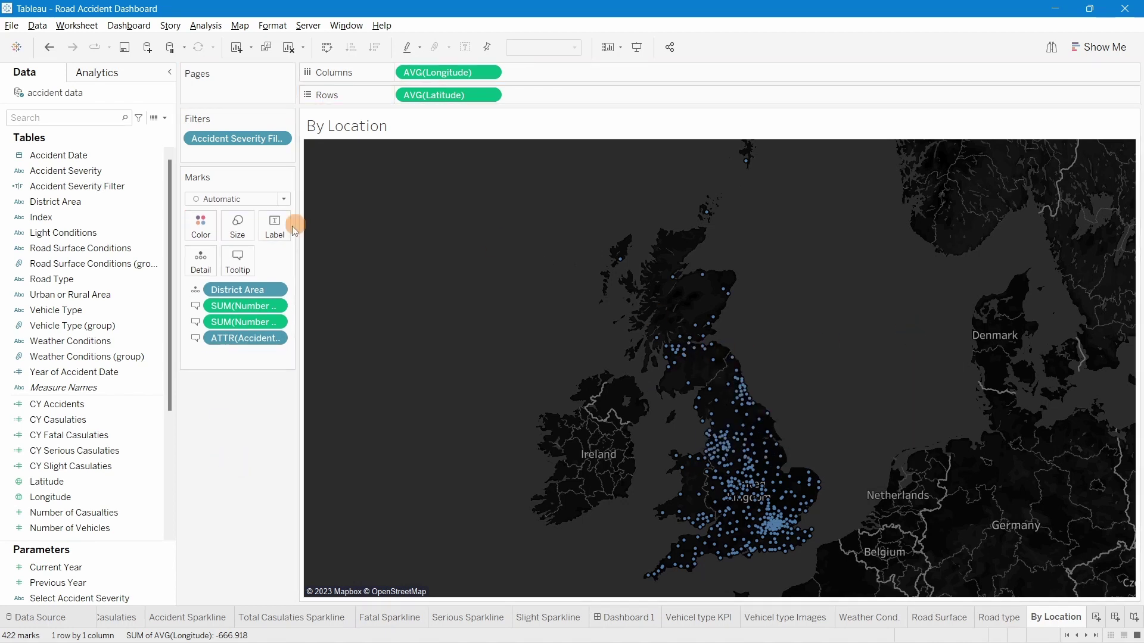
# Remove the Latitude and Longitude lines from the map's tooltip text
pyautogui.click(274, 226)
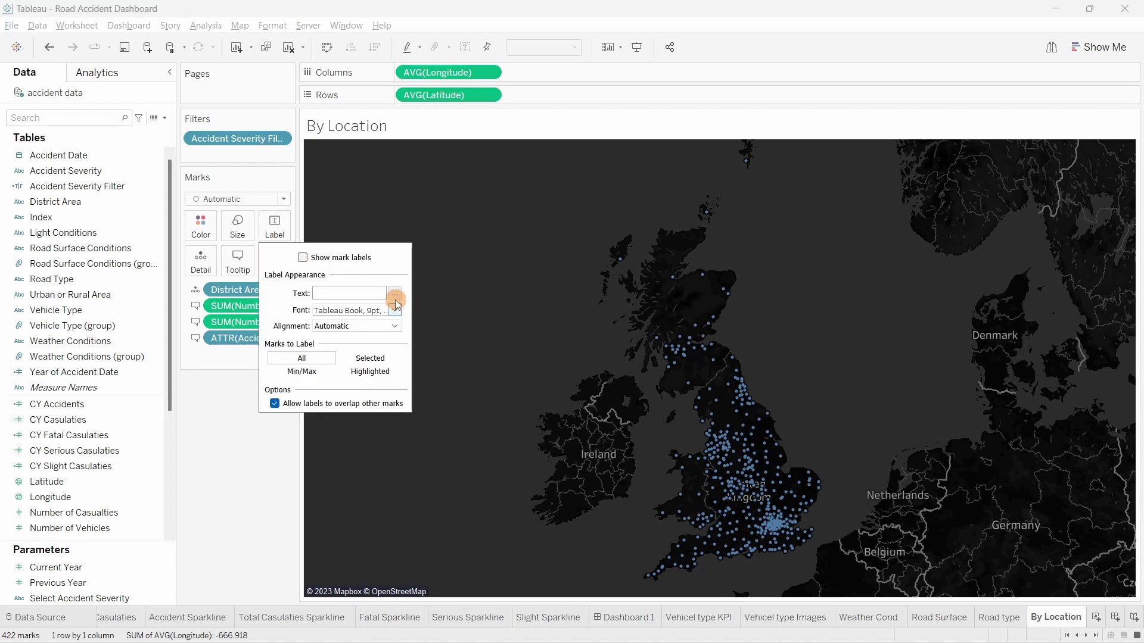
pyautogui.click(236, 257)
pyautogui.moveTo(545, 274); pyautogui.dragTo(423, 266)
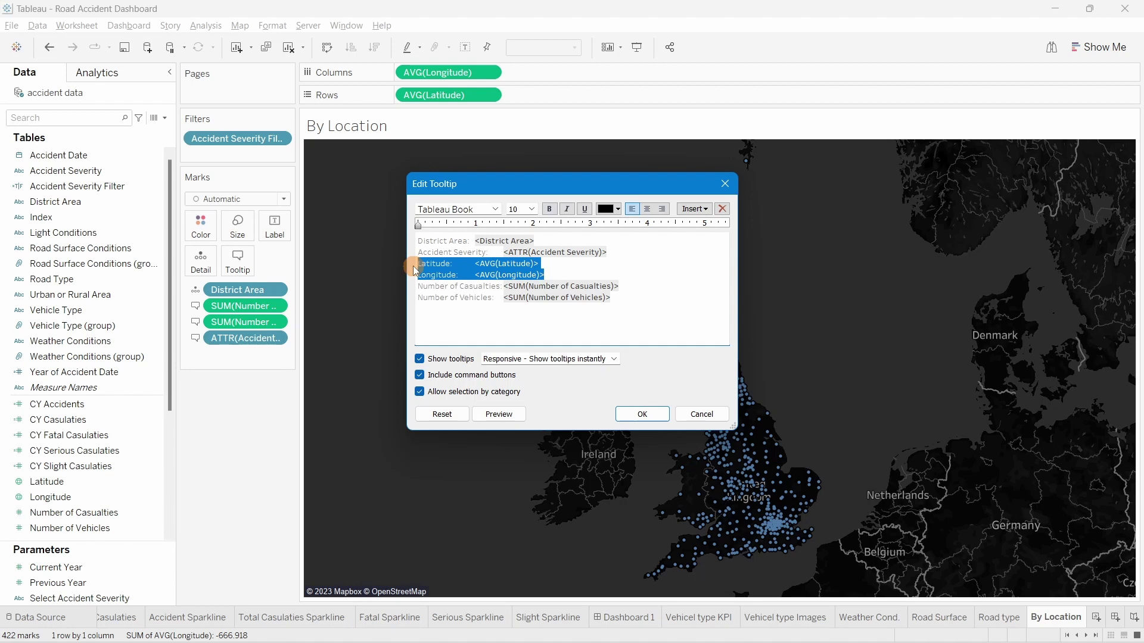
pyautogui.press('Delete')
pyautogui.press('Delete')
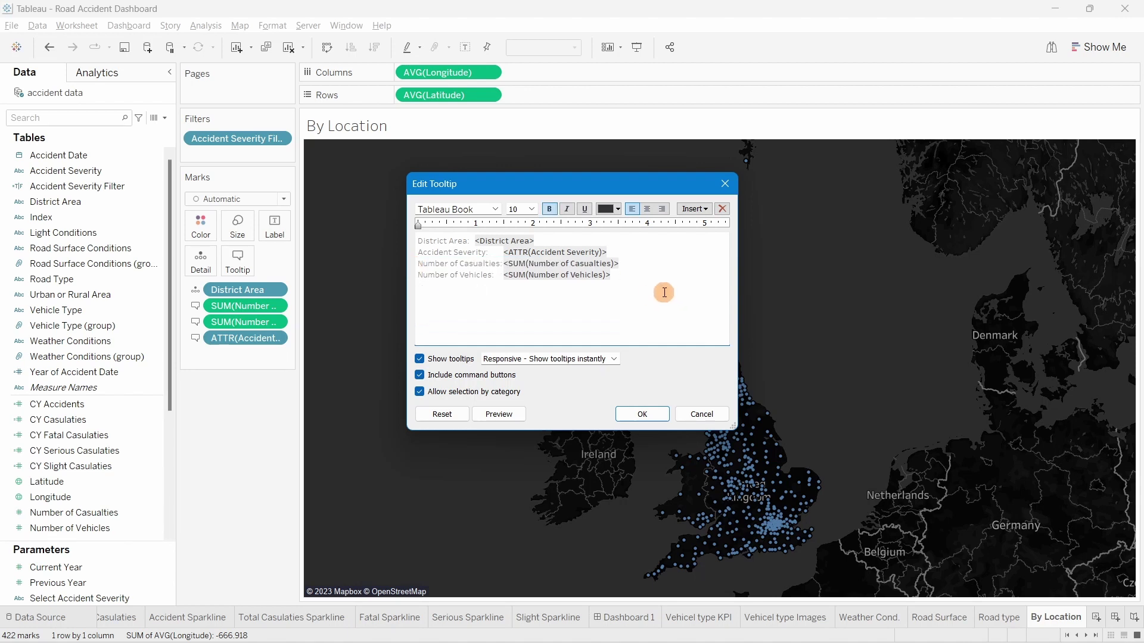
# Format all of the map's tooltip text as Tableau Medium, size 9, and check the tooltip on the marks
pyautogui.moveTo(615, 282); pyautogui.dragTo(408, 242)
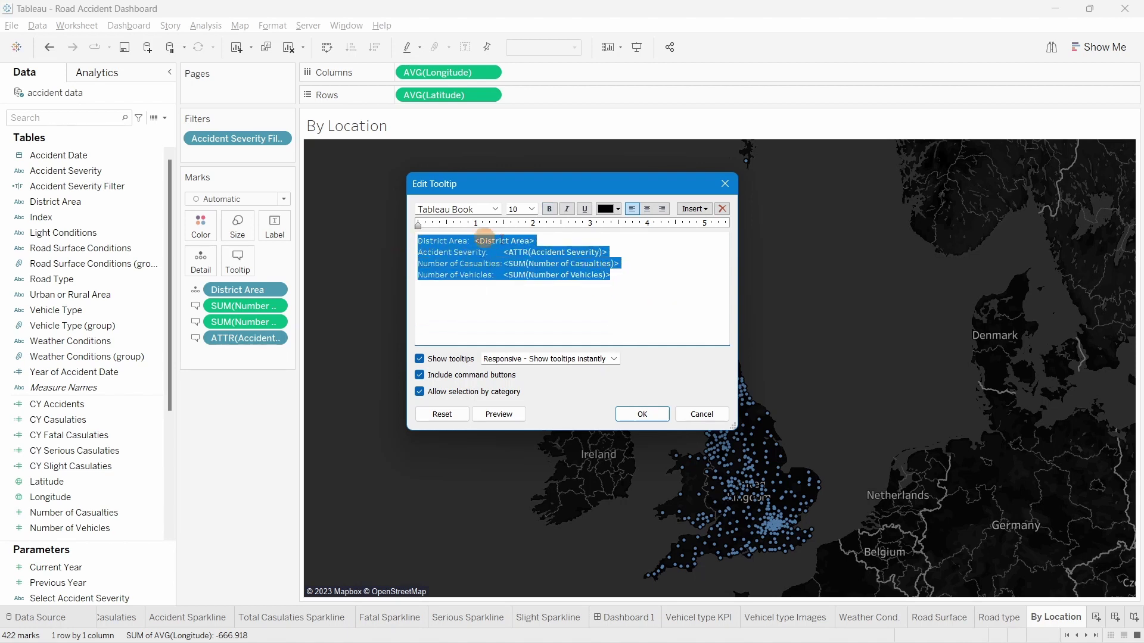
pyautogui.click(495, 208)
pyautogui.click(480, 264)
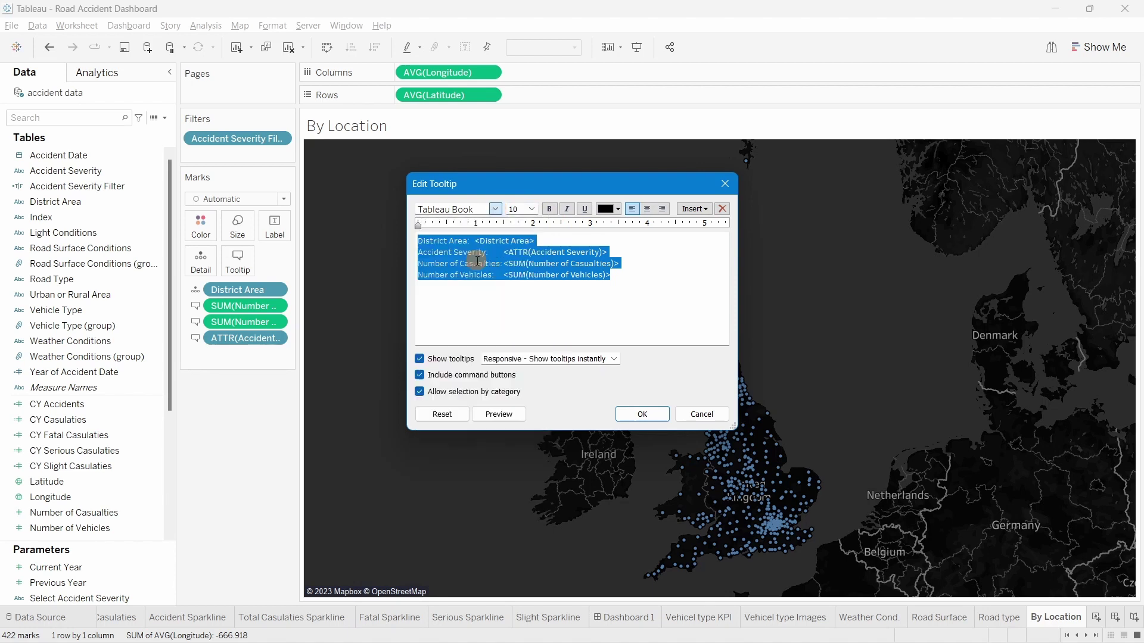
pyautogui.click(532, 213)
pyautogui.click(514, 231)
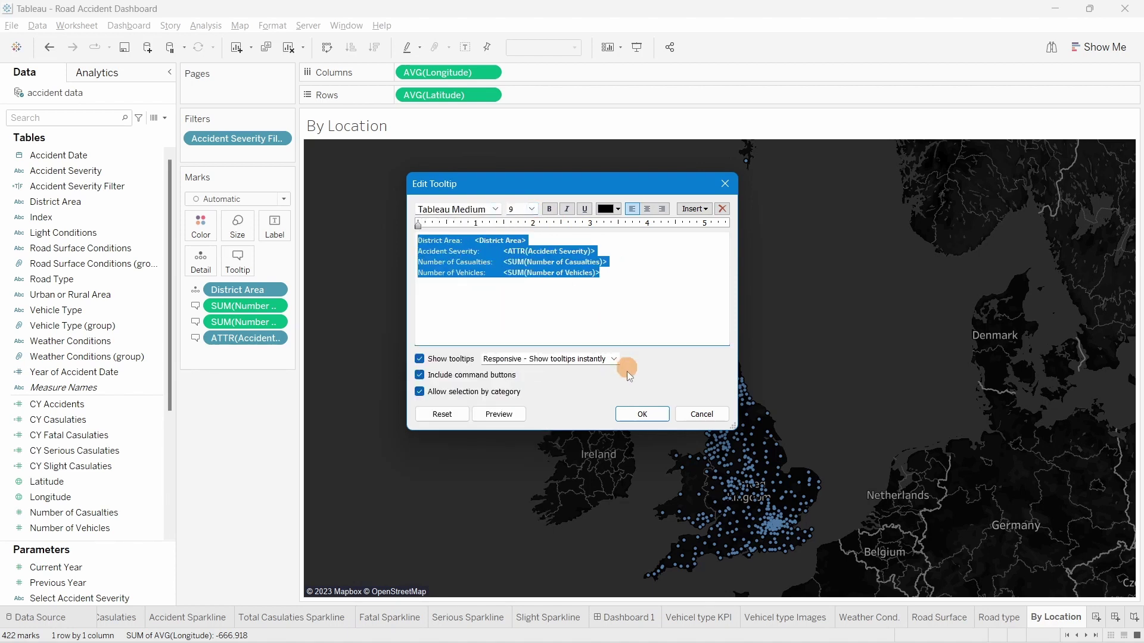
pyautogui.click(642, 414)
pyautogui.moveTo(627, 270)
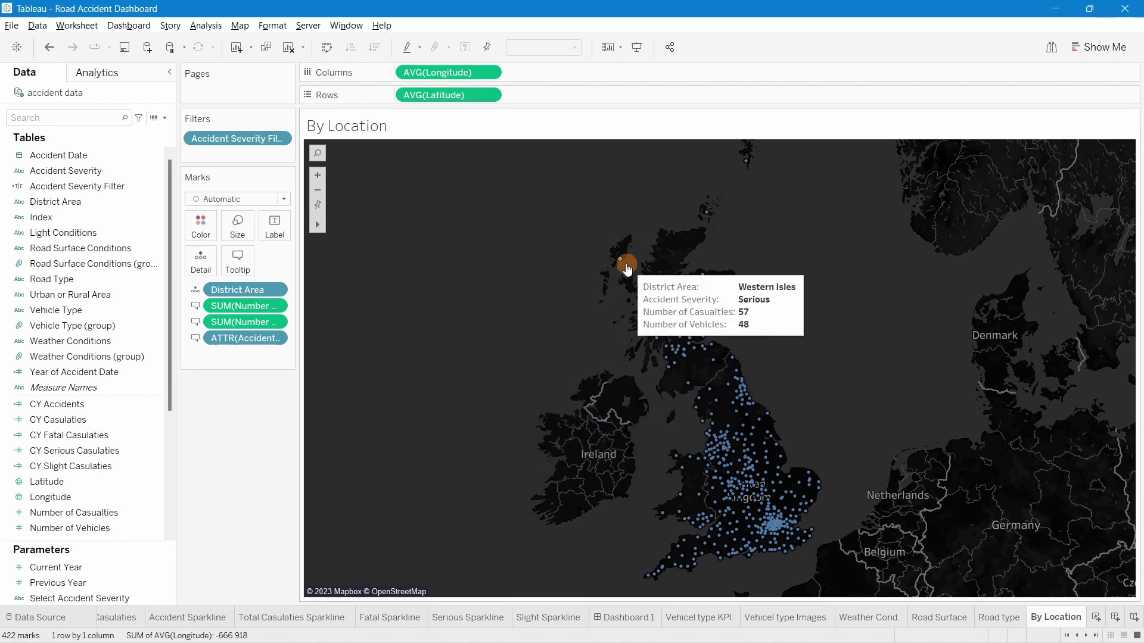
pyautogui.moveTo(706, 223)
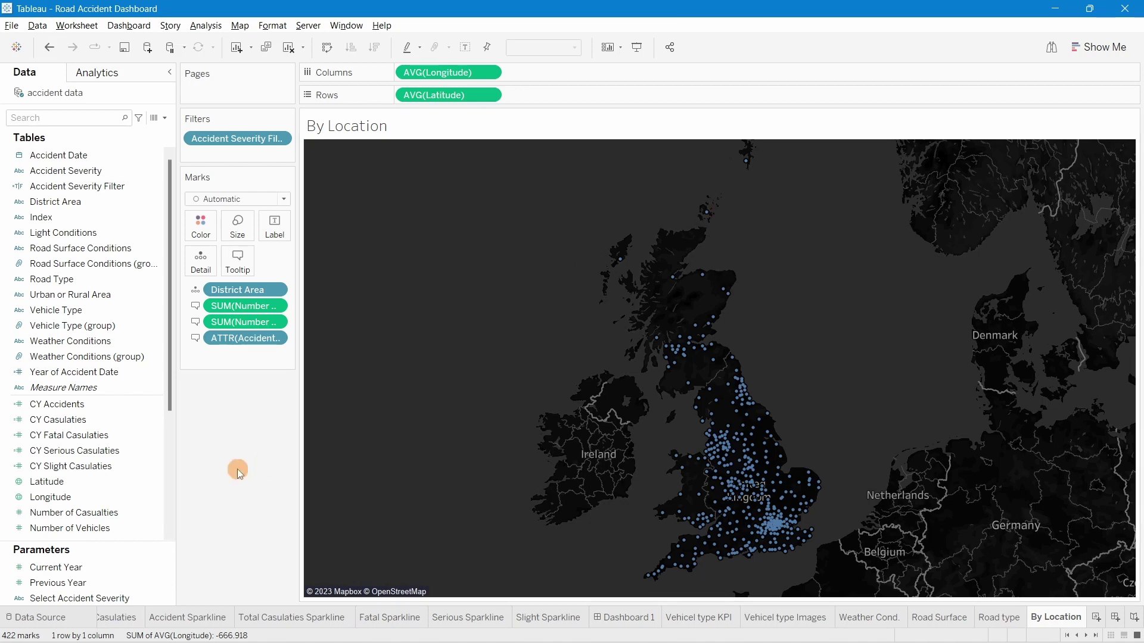
# Place the By Location sheet on Dashboard 1 as a floating object and size it to fill the empty panel beside the Road Surface chart
pyautogui.click(629, 617)
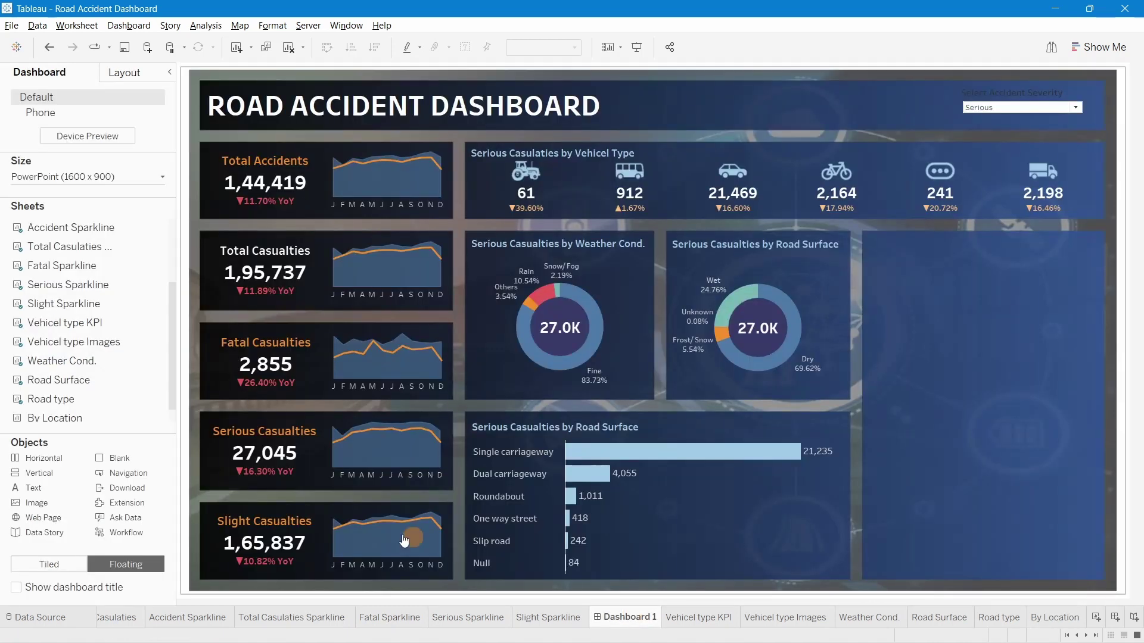
pyautogui.moveTo(58, 420); pyautogui.dragTo(783, 238)
pyautogui.moveTo(784, 296); pyautogui.dragTo(864, 308)
pyautogui.moveTo(1025, 419); pyautogui.dragTo(1023, 573)
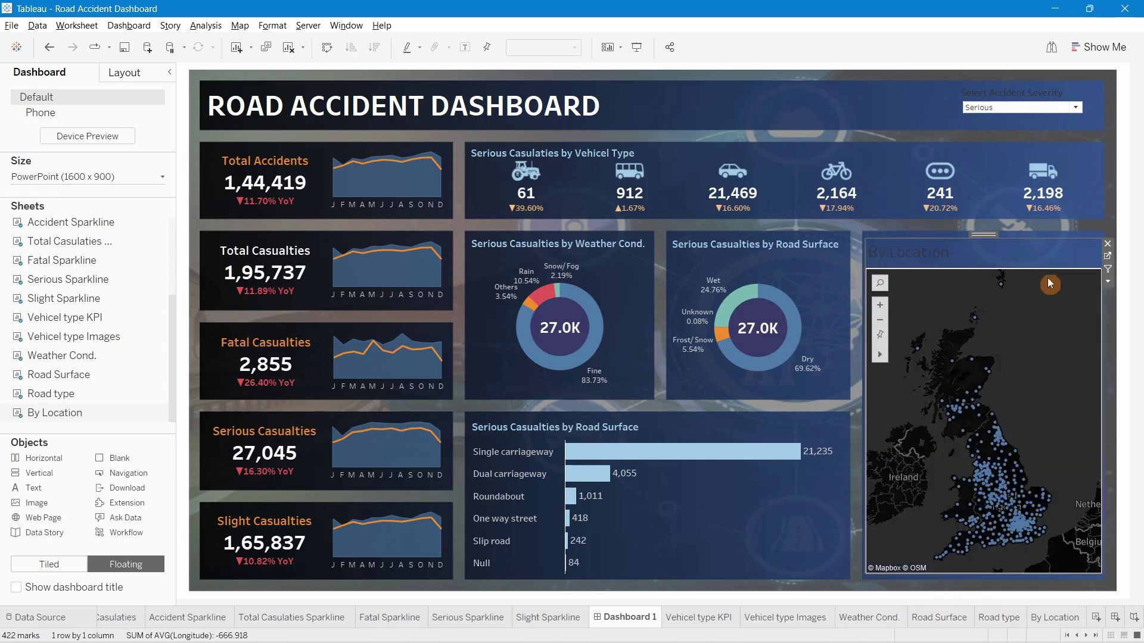
# Replace the map's title with the Select Accident Severity parameter followed by "Casulaties by Location"
pyautogui.doubleClick(921, 255)
pyautogui.moveTo(520, 273); pyautogui.dragTo(421, 234)
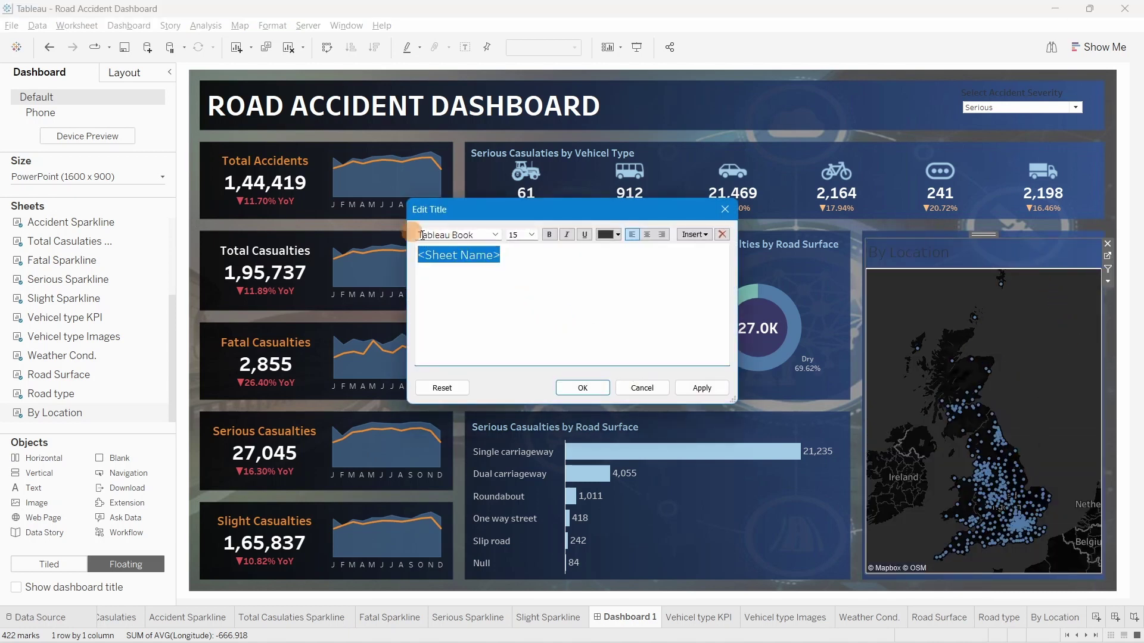
pyautogui.click(694, 234)
pyautogui.click(753, 454)
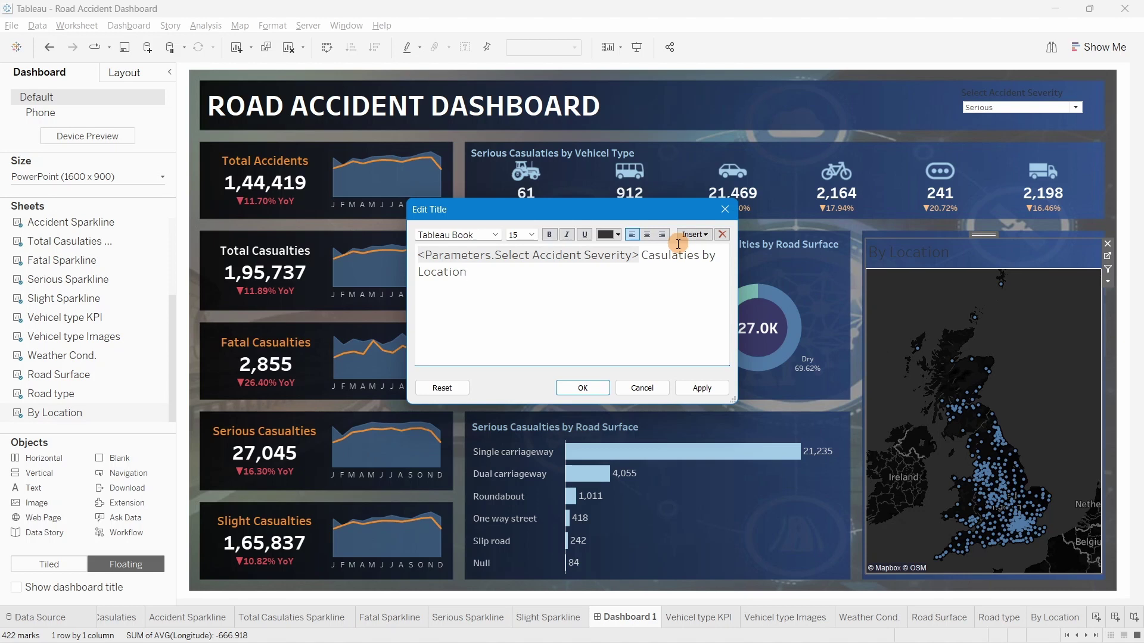
# Format the map's title in Tableau Semibold, size 10, light blue, and apply it
pyautogui.moveTo(515, 290); pyautogui.dragTo(410, 247)
pyautogui.click(535, 235)
pyautogui.click(518, 263)
pyautogui.click(494, 235)
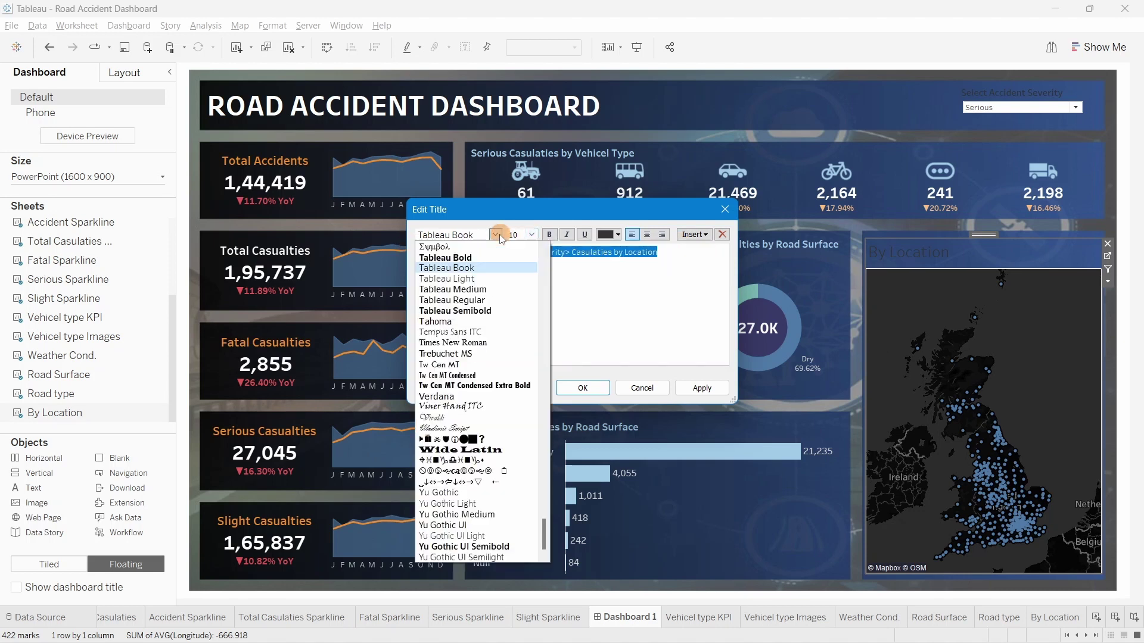
pyautogui.click(492, 310)
pyautogui.click(615, 235)
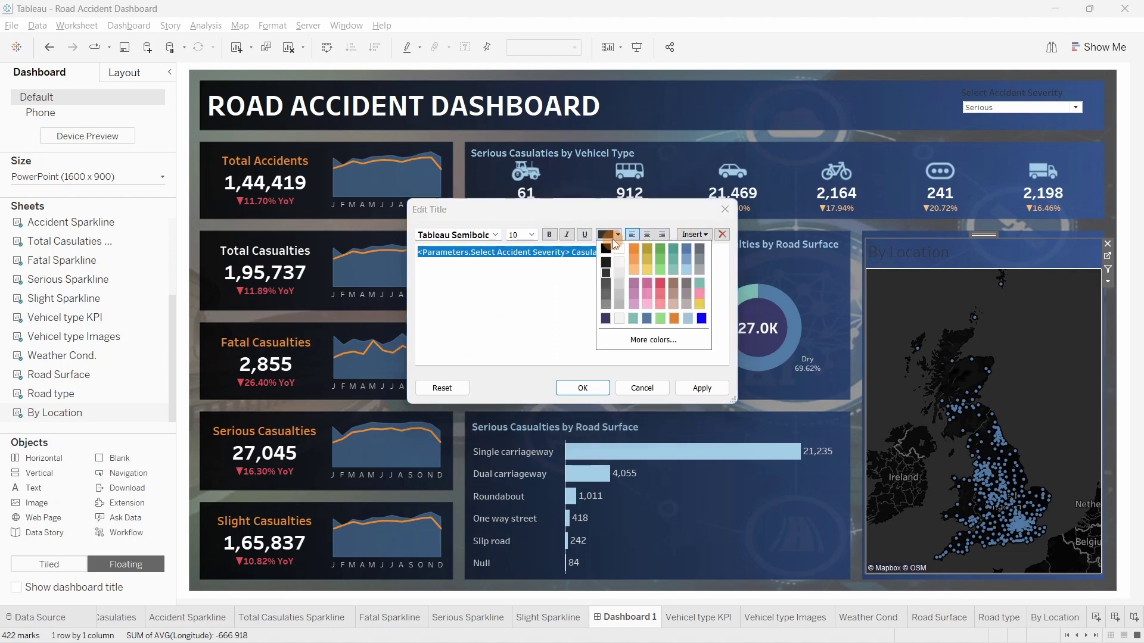
pyautogui.click(688, 277)
pyautogui.click(701, 389)
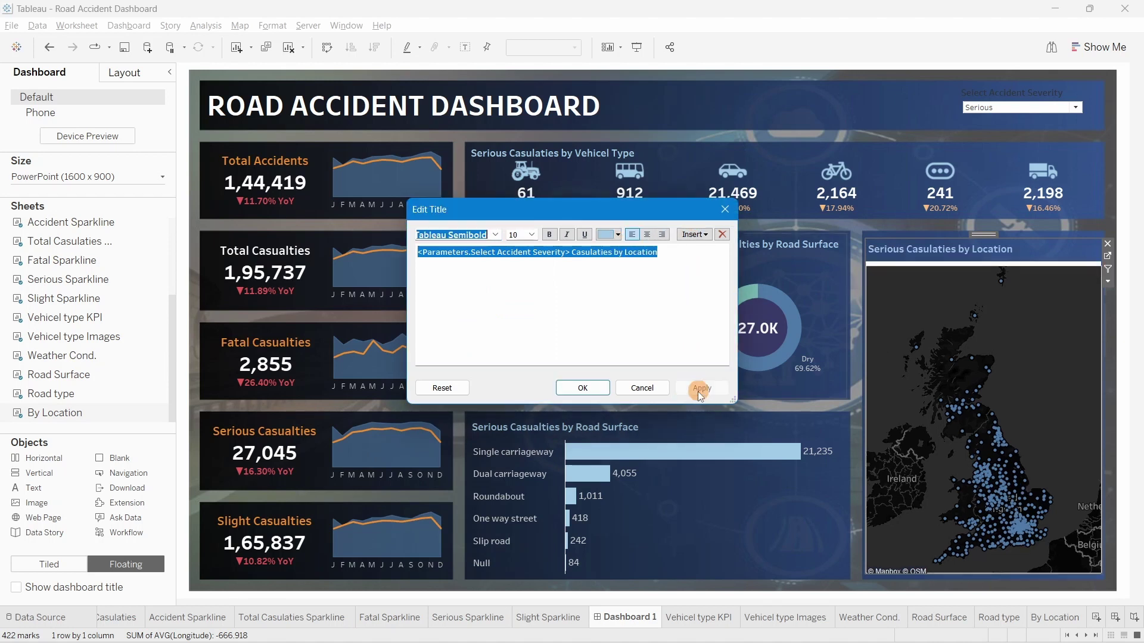
pyautogui.click(581, 388)
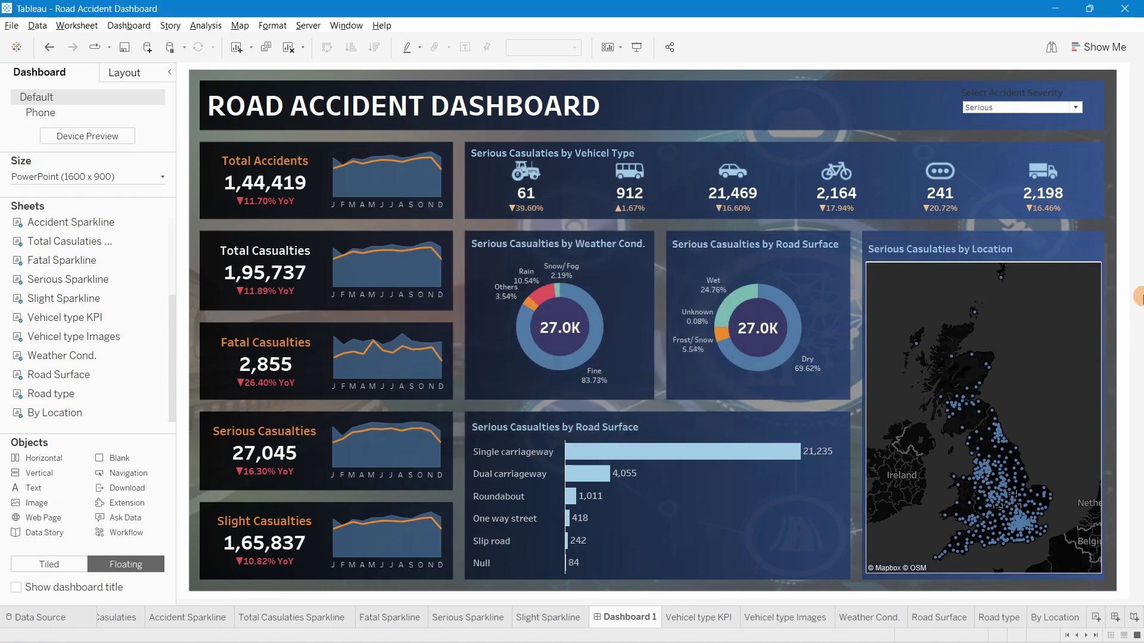
# Remove the map's borders by setting the column divider and row divider panes to None
pyautogui.rightClick(909, 273)
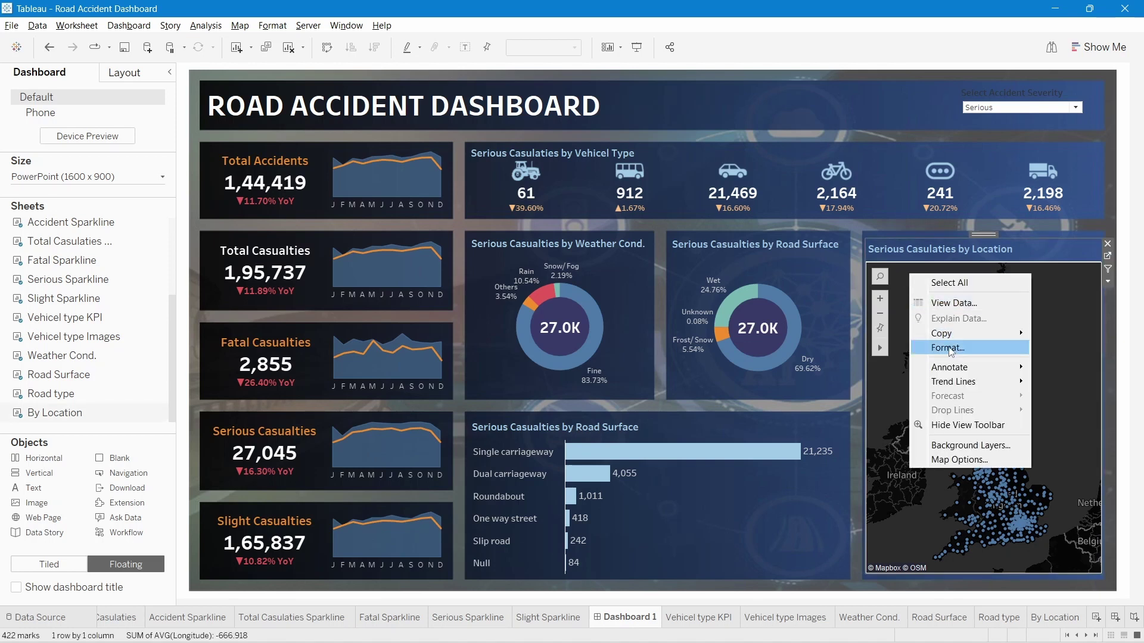
pyautogui.click(950, 349)
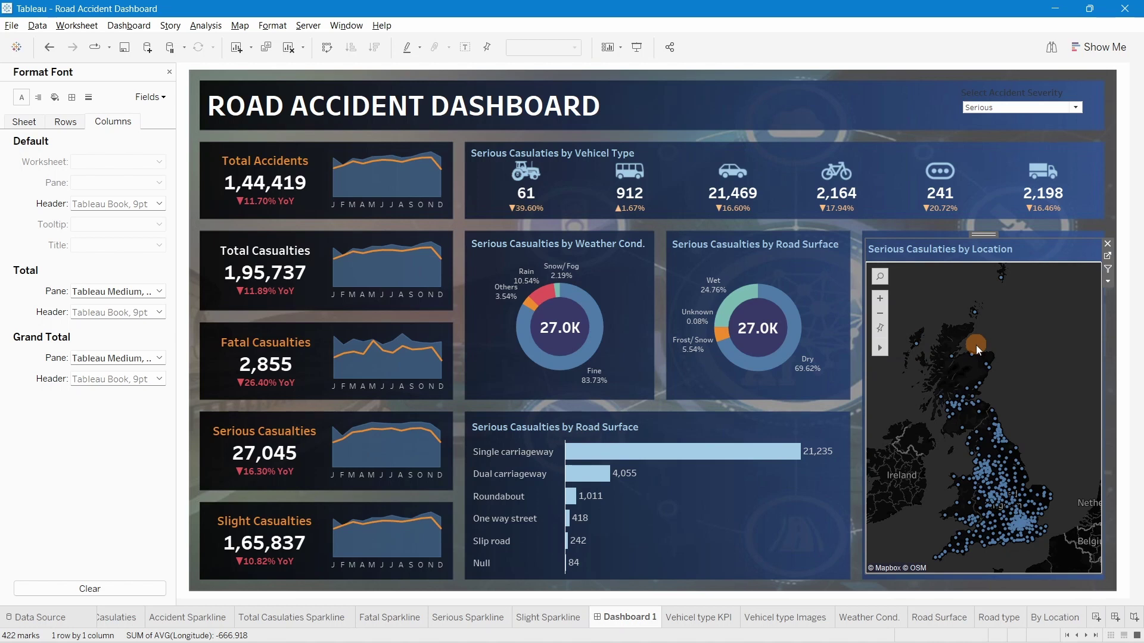
pyautogui.click(73, 98)
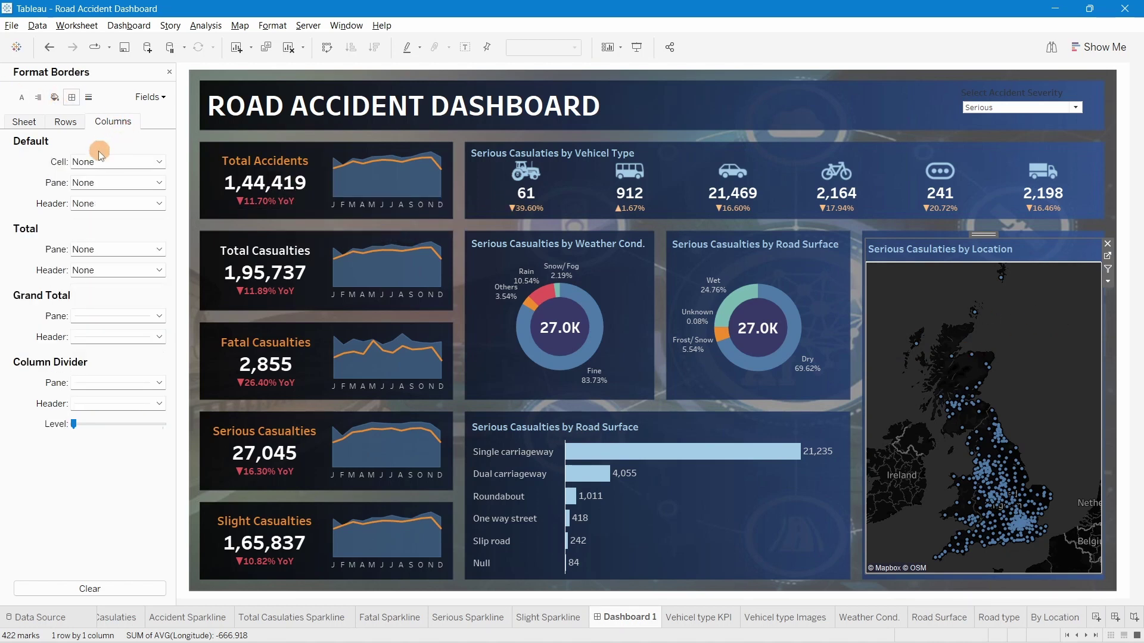
pyautogui.click(98, 383)
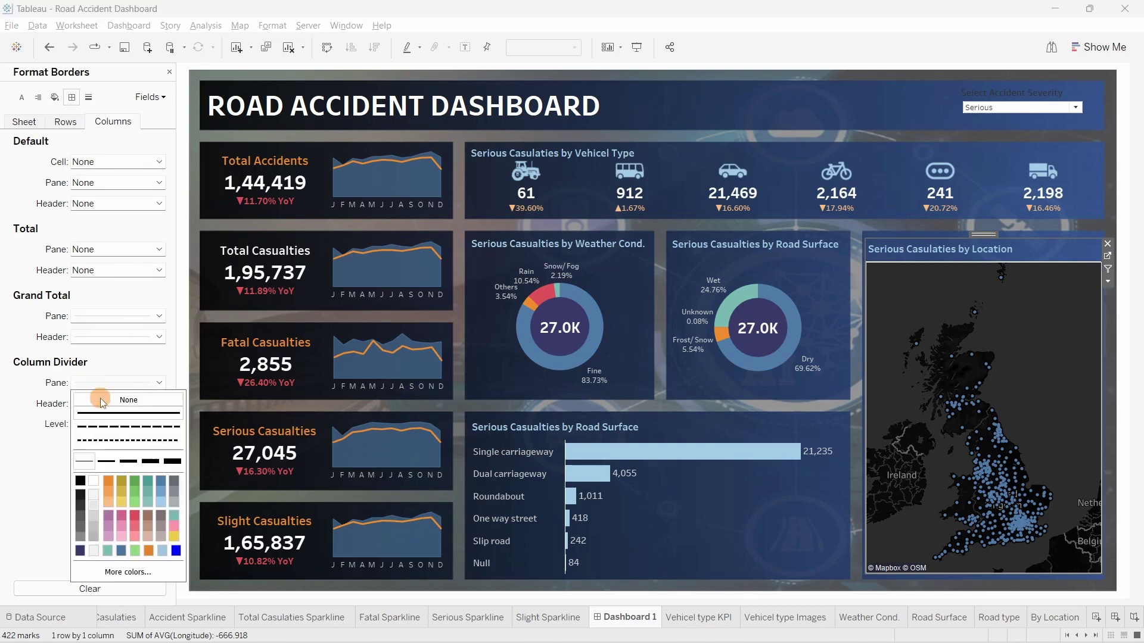
pyautogui.click(24, 121)
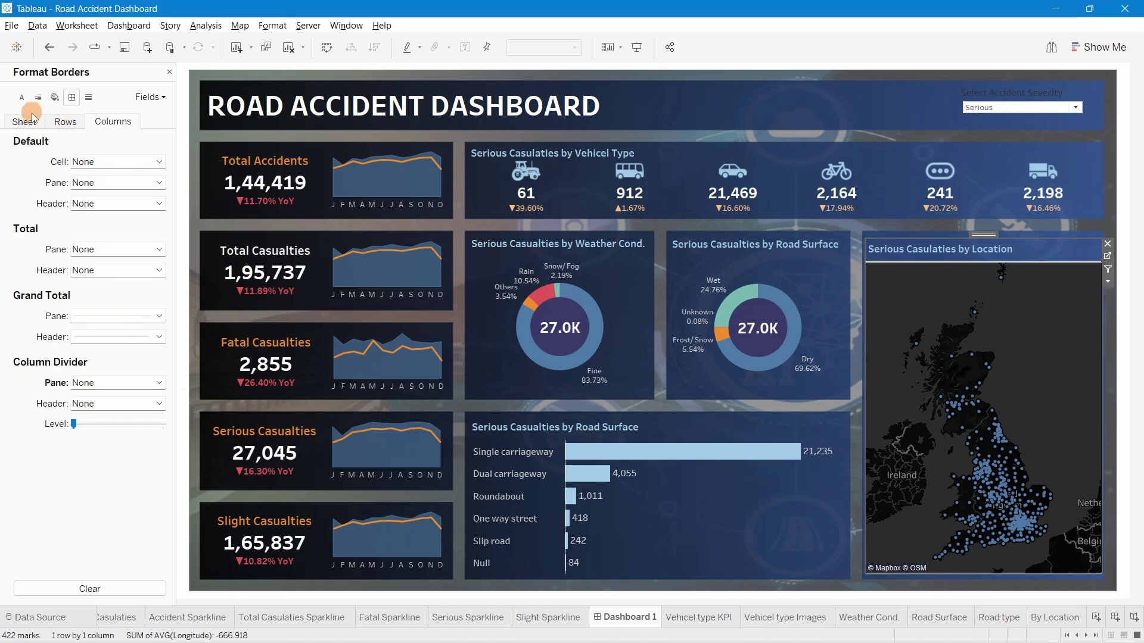
pyautogui.click(104, 383)
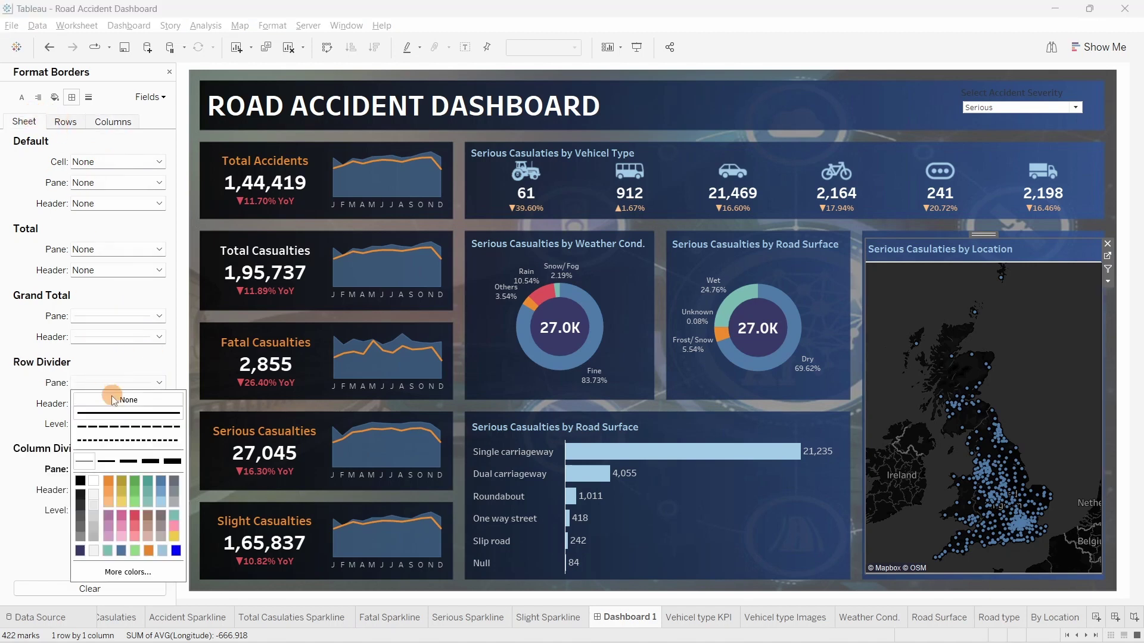
pyautogui.click(24, 387)
pyautogui.click(191, 50)
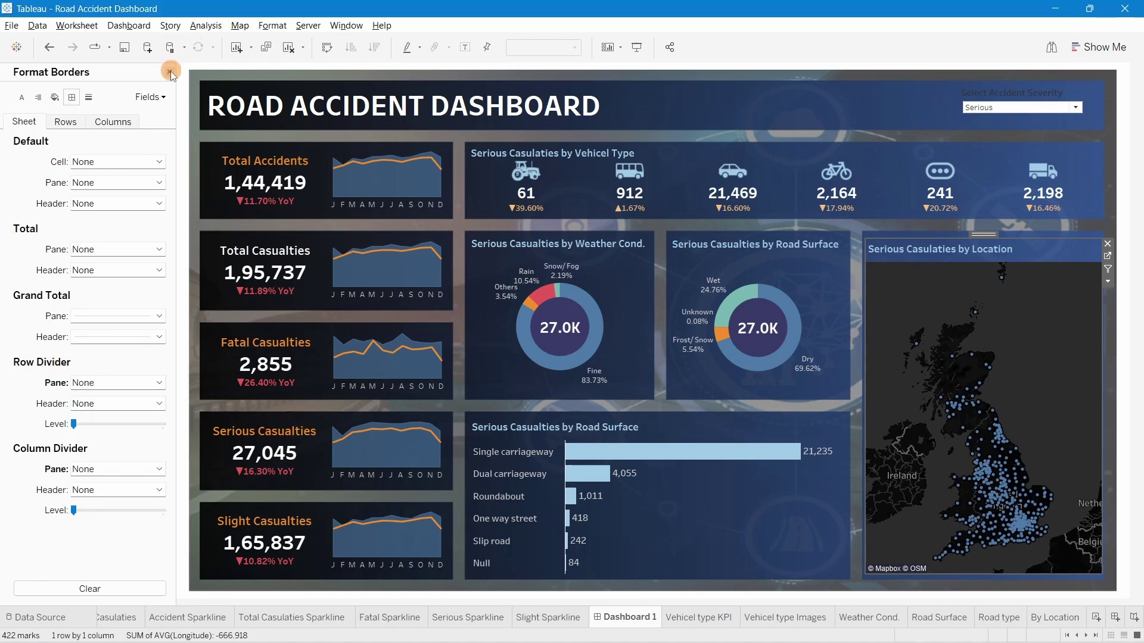
pyautogui.click(171, 72)
pyautogui.click(1139, 294)
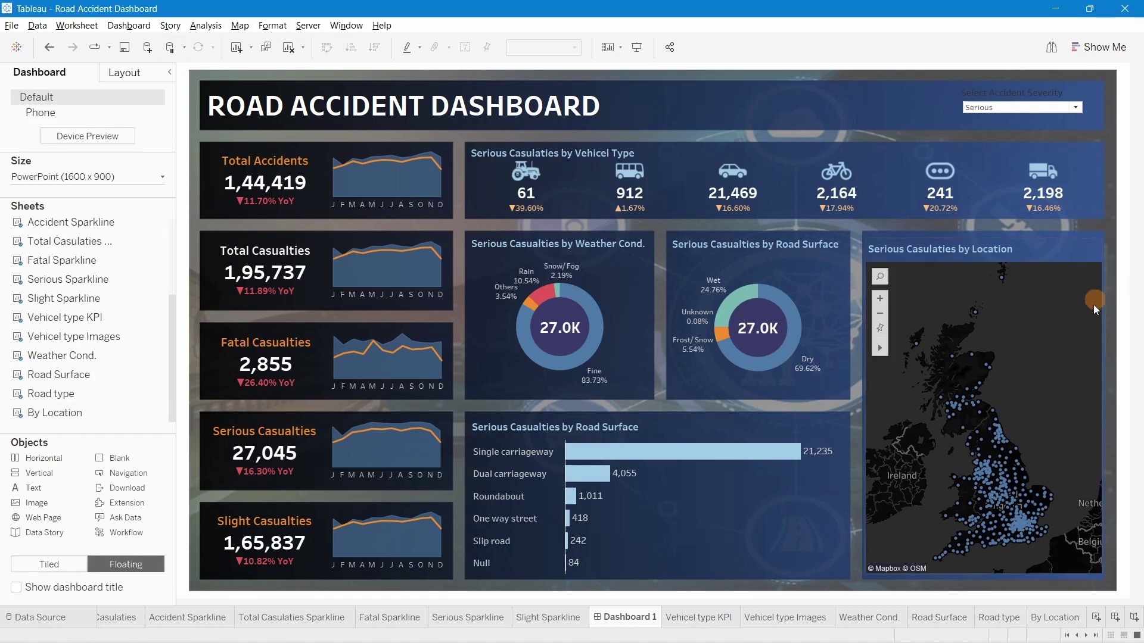
# On the By Location sheet, show the Select Accident Severity parameter control and color the map marks by that parameter
pyautogui.click(1077, 324)
pyautogui.click(1106, 257)
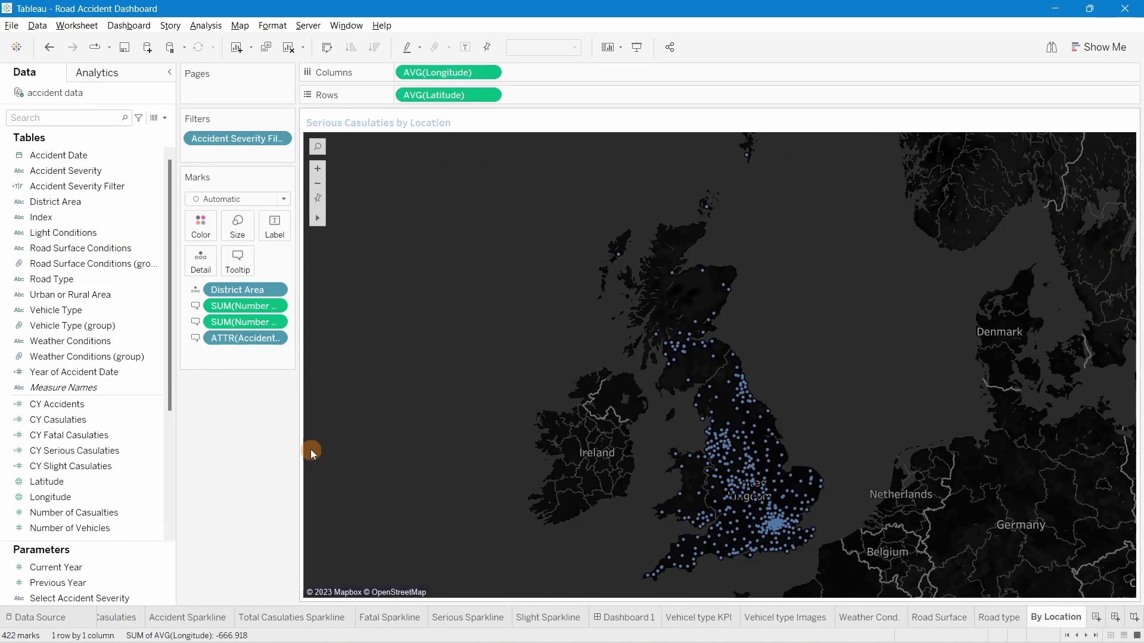
pyautogui.click(261, 357)
pyautogui.rightClick(69, 598)
pyautogui.click(115, 382)
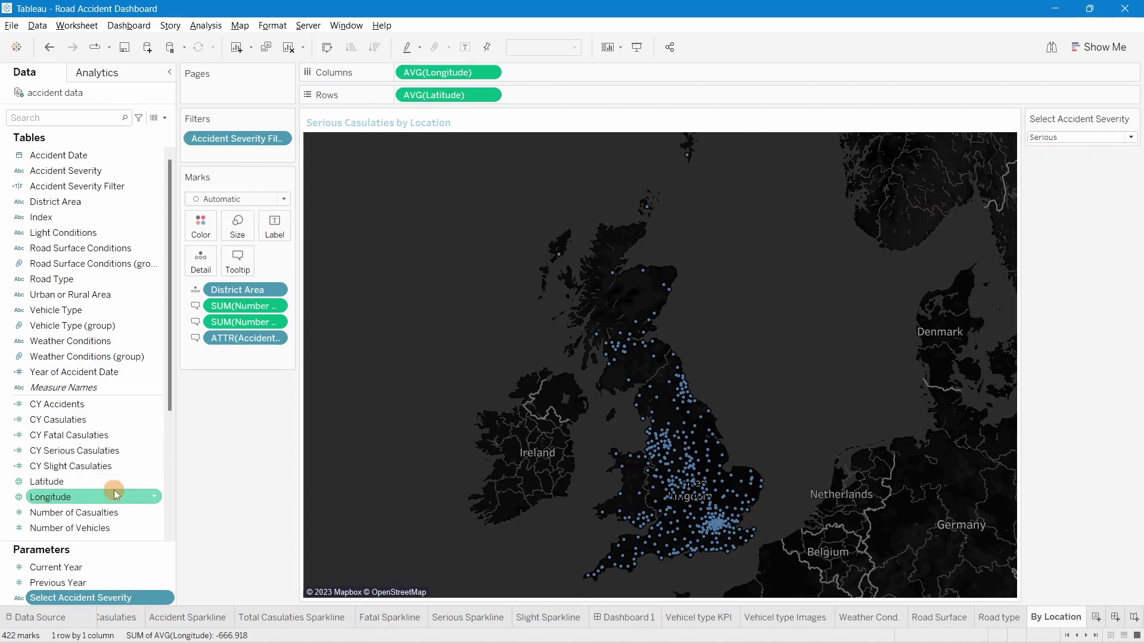
pyautogui.moveTo(80, 601); pyautogui.dragTo(200, 225)
# Switch the severity parameter through Fatal, Slight and All and back to Fatal to check the map's mark colors
pyautogui.click(1066, 137)
pyautogui.click(1061, 153)
pyautogui.click(1063, 138)
pyautogui.click(1056, 173)
pyautogui.click(1052, 141)
pyautogui.click(1046, 174)
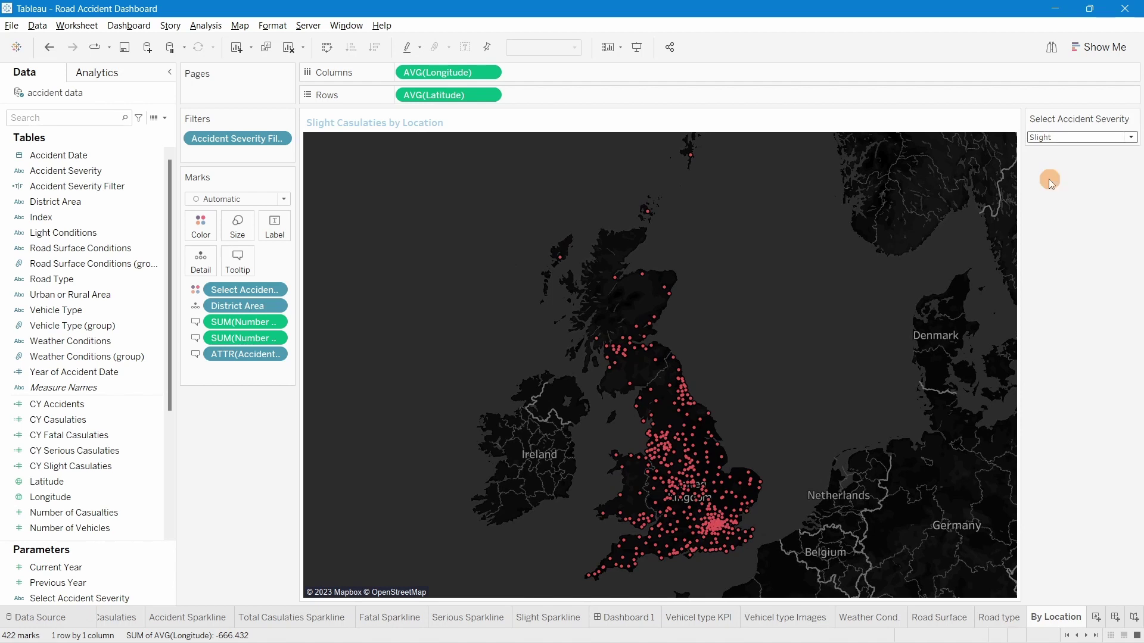
pyautogui.click(1051, 138)
pyautogui.click(1036, 186)
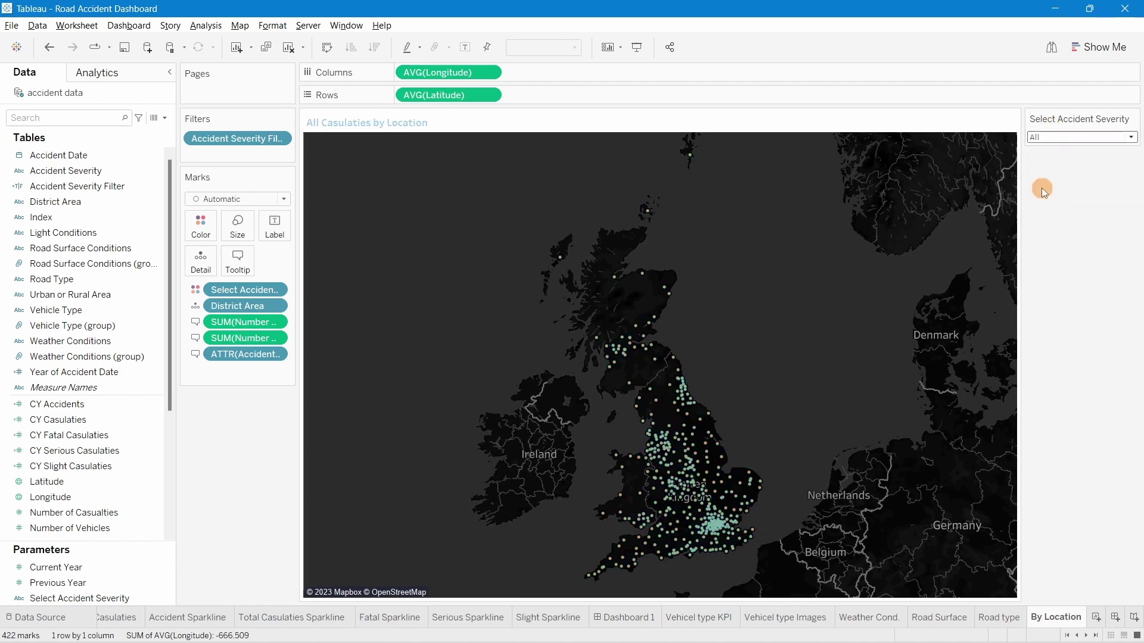
pyautogui.click(1043, 138)
pyautogui.click(1046, 148)
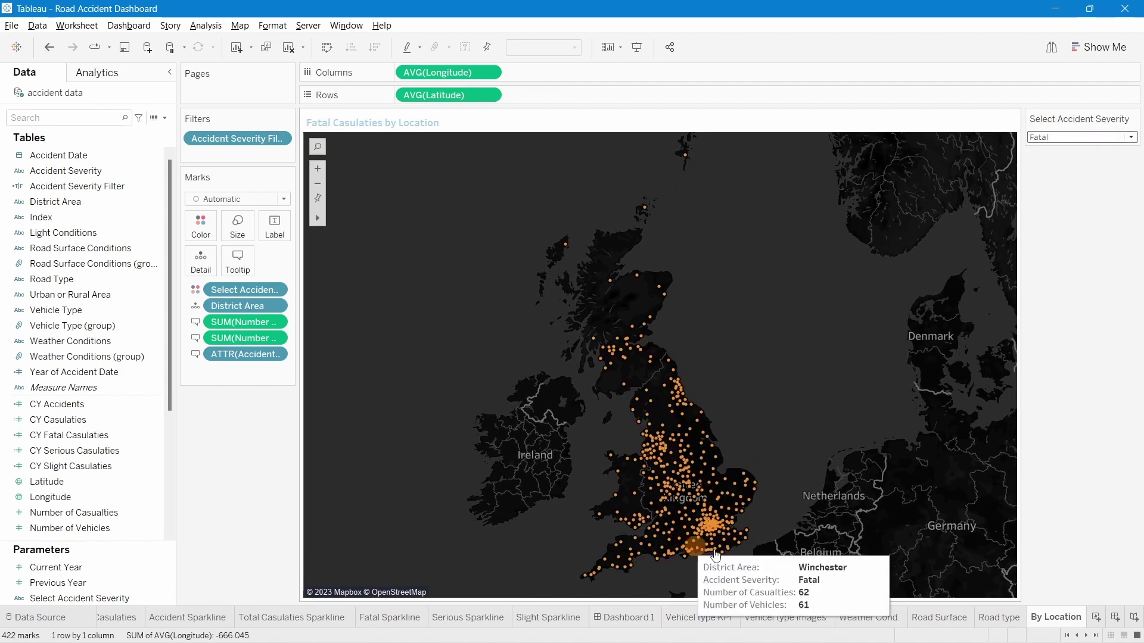
# Return to Dashboard 1 and set Select Accident Severity to Serious
pyautogui.click(631, 618)
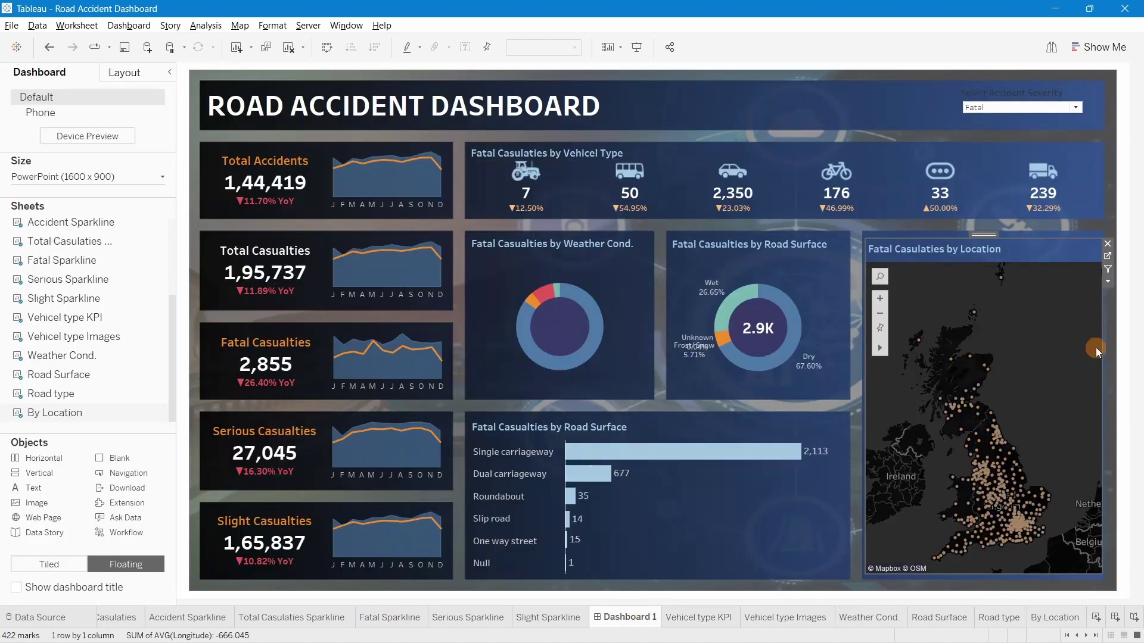
pyautogui.click(1000, 107)
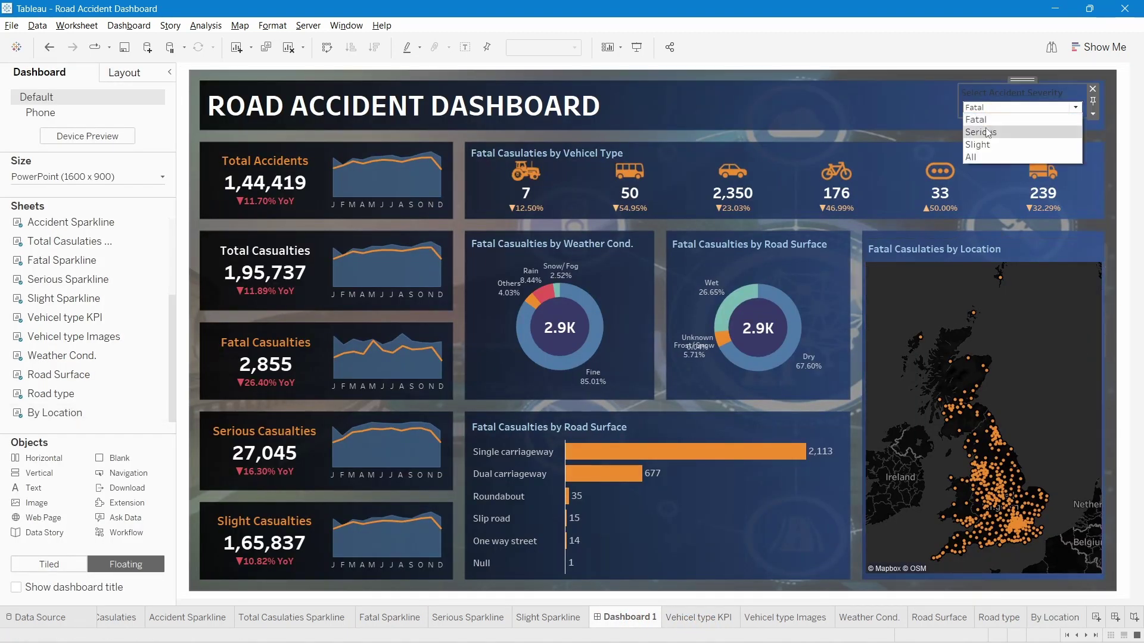
pyautogui.click(985, 126)
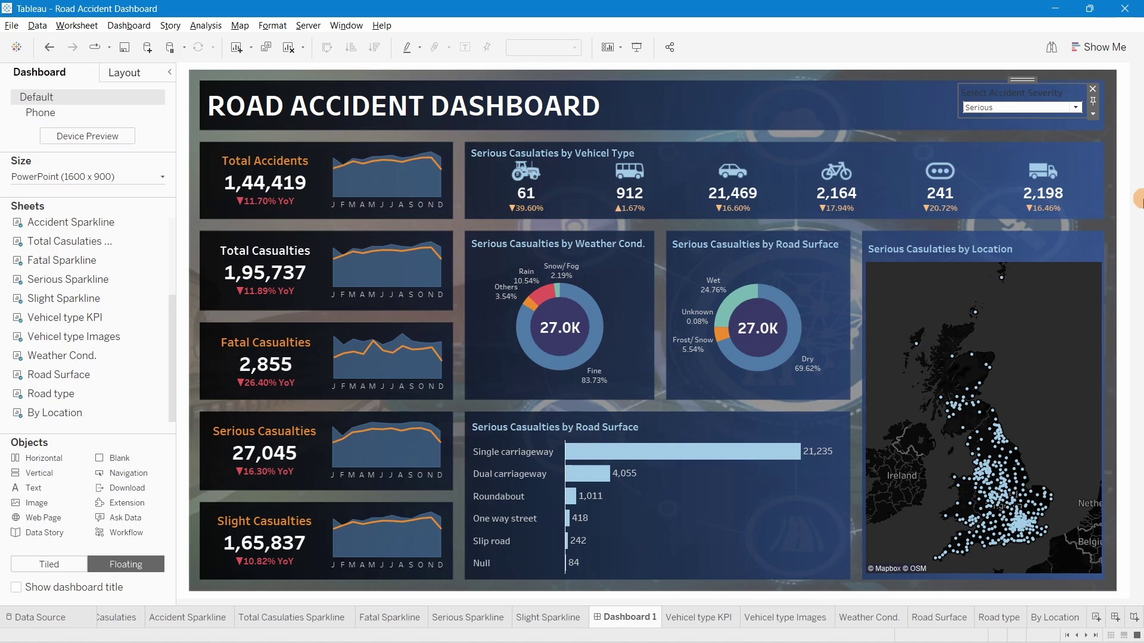
# Remove the floating Select Accident Severity control from the dashboard's header
pyautogui.click(741, 92)
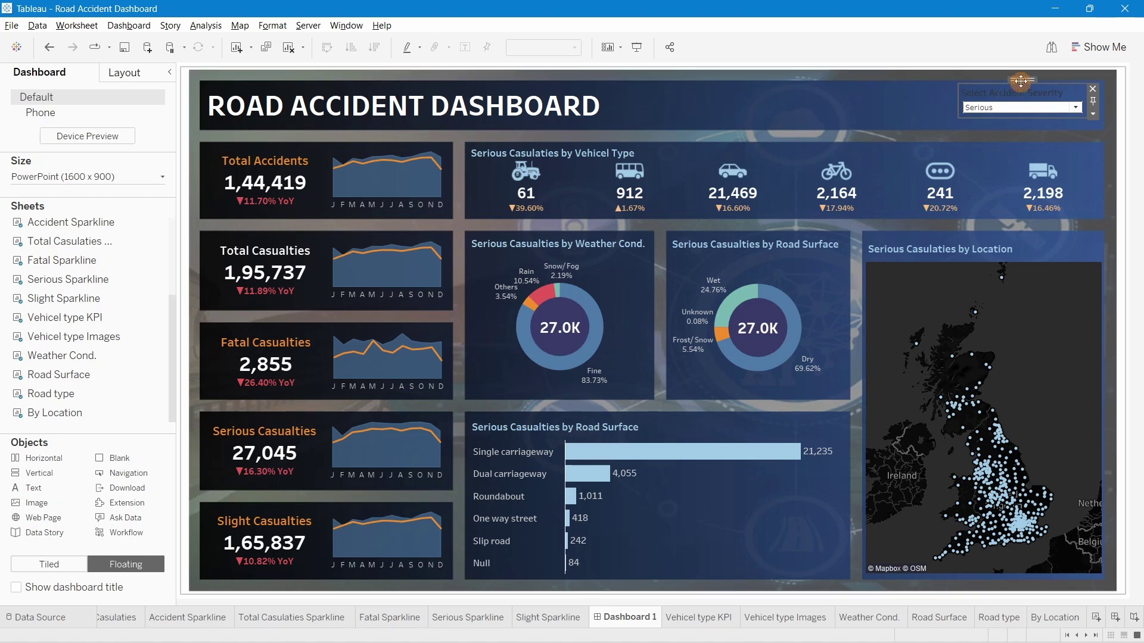
pyautogui.moveTo(1022, 78); pyautogui.dragTo(1006, 105)
pyautogui.click(1092, 90)
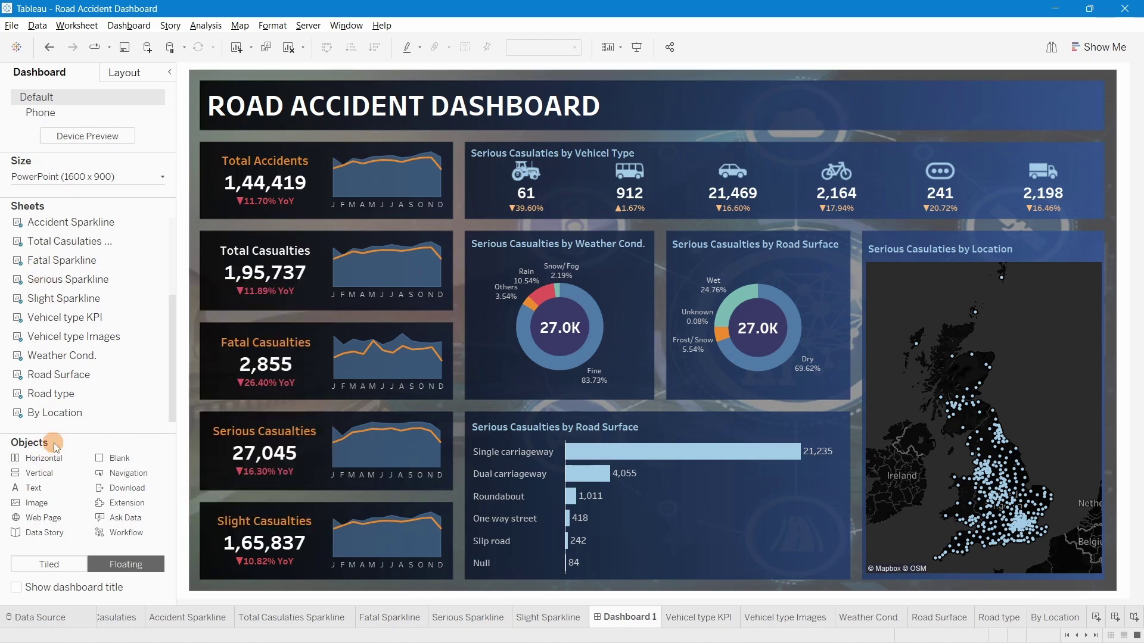
# Add a floating horizontal container to the header and size it to fill the space beside the dashboard title
pyautogui.click(25, 474)
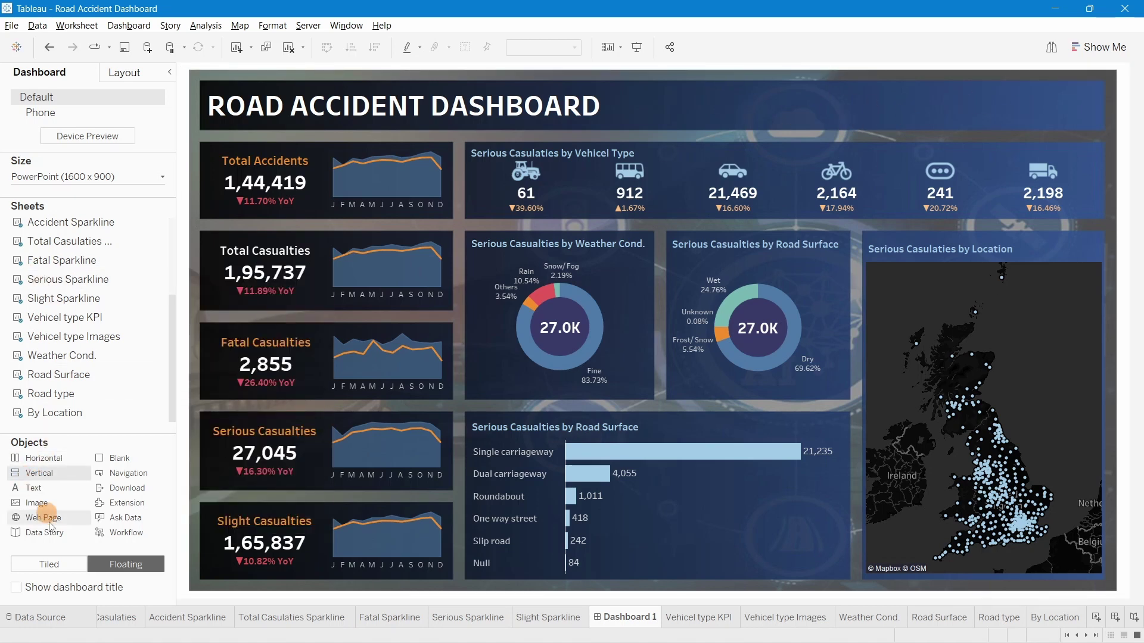
pyautogui.moveTo(28, 459); pyautogui.dragTo(770, 85)
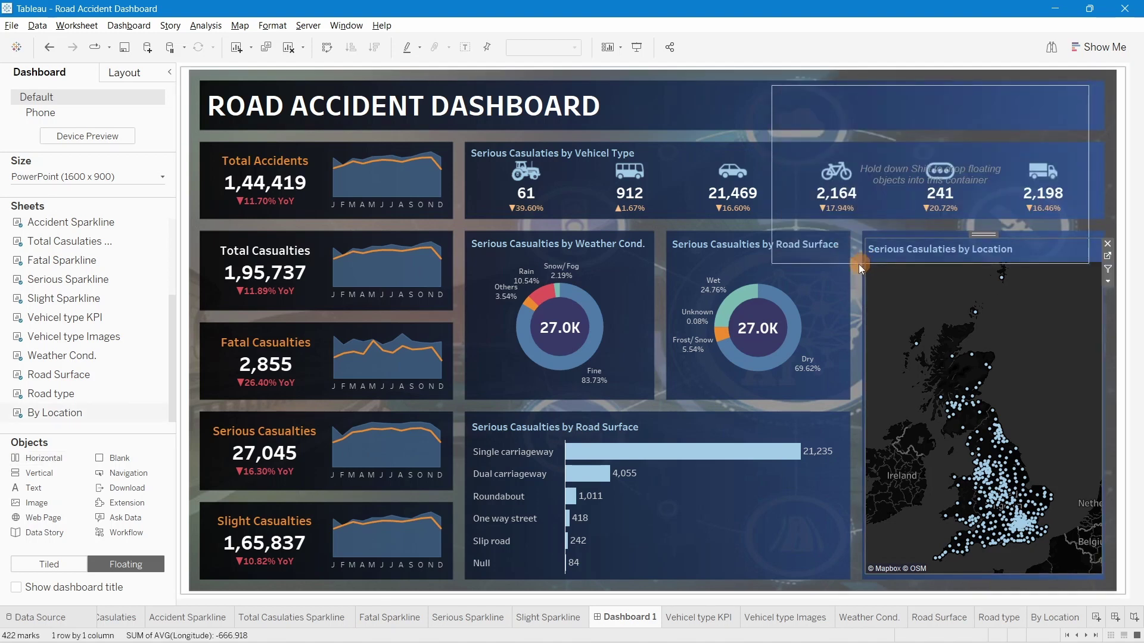
pyautogui.click(853, 101)
pyautogui.moveTo(873, 256); pyautogui.dragTo(869, 124)
pyautogui.moveTo(772, 109); pyautogui.dragTo(738, 96)
pyautogui.click(1139, 136)
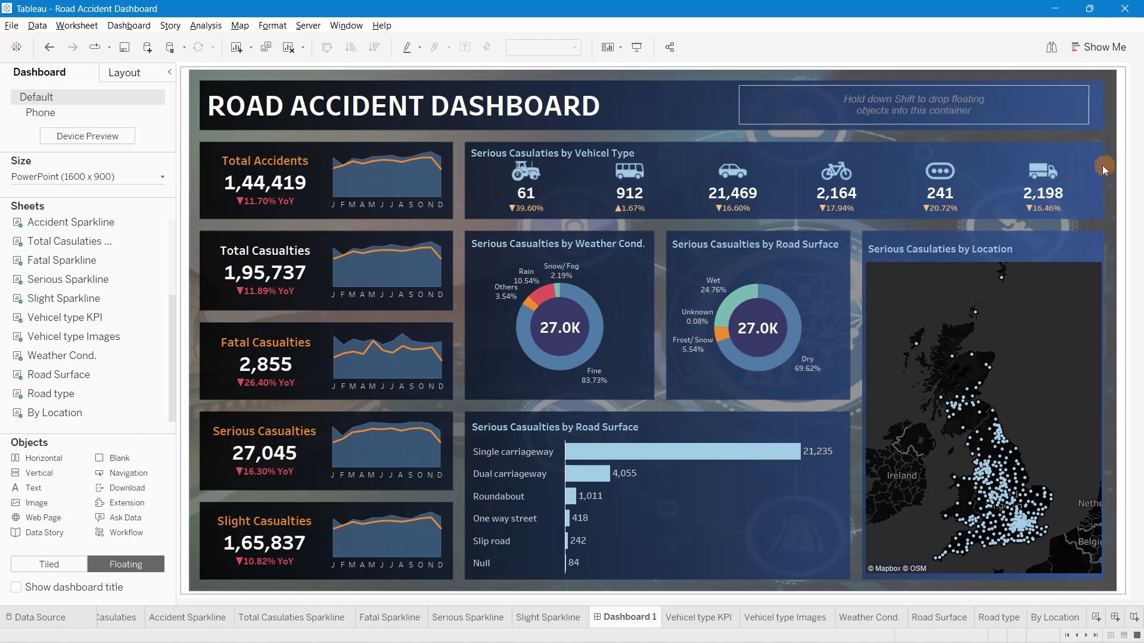
# Show the Current Year and Previous Year parameter controls from the Total Accidents KPI, side by side in the header container
pyautogui.click(1080, 245)
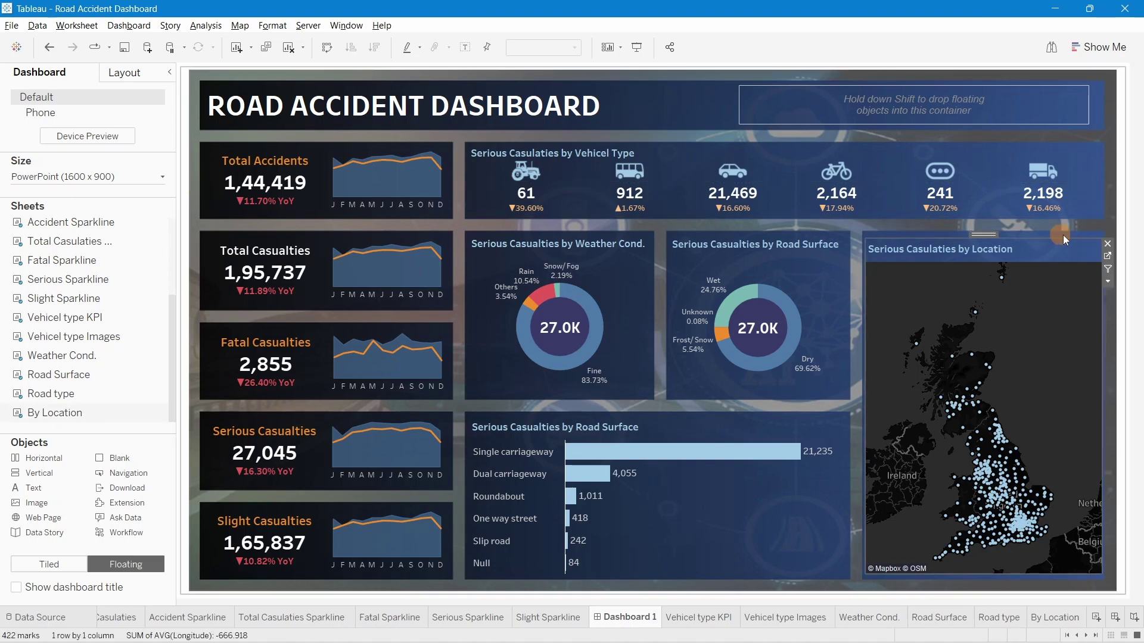
pyautogui.click(279, 177)
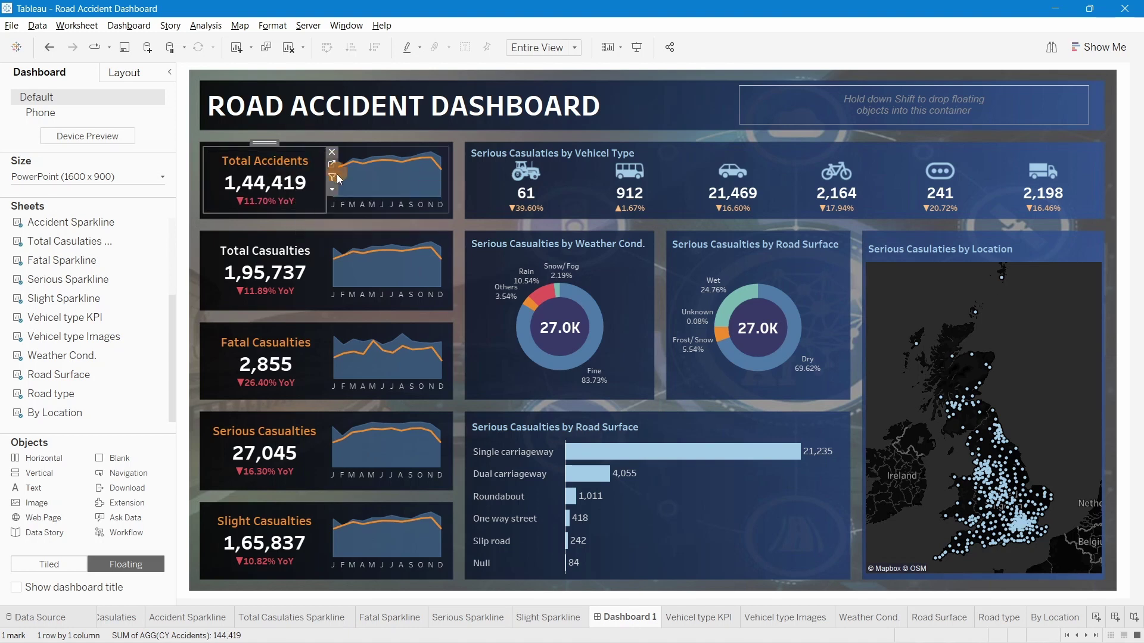
pyautogui.click(332, 191)
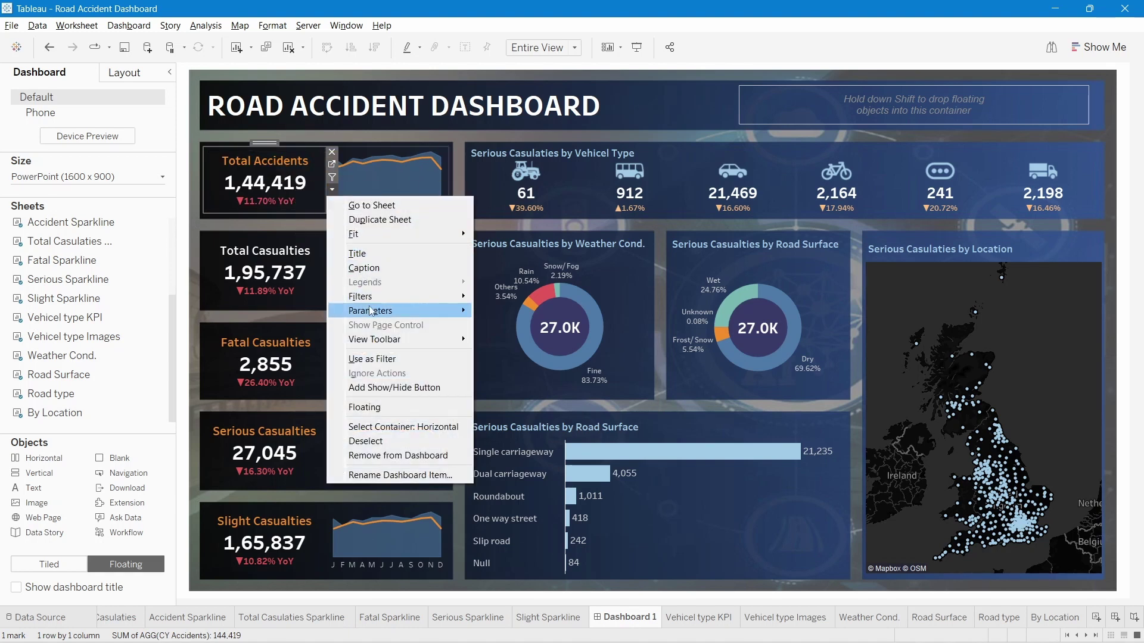
pyautogui.moveTo(384, 312)
pyautogui.click(501, 311)
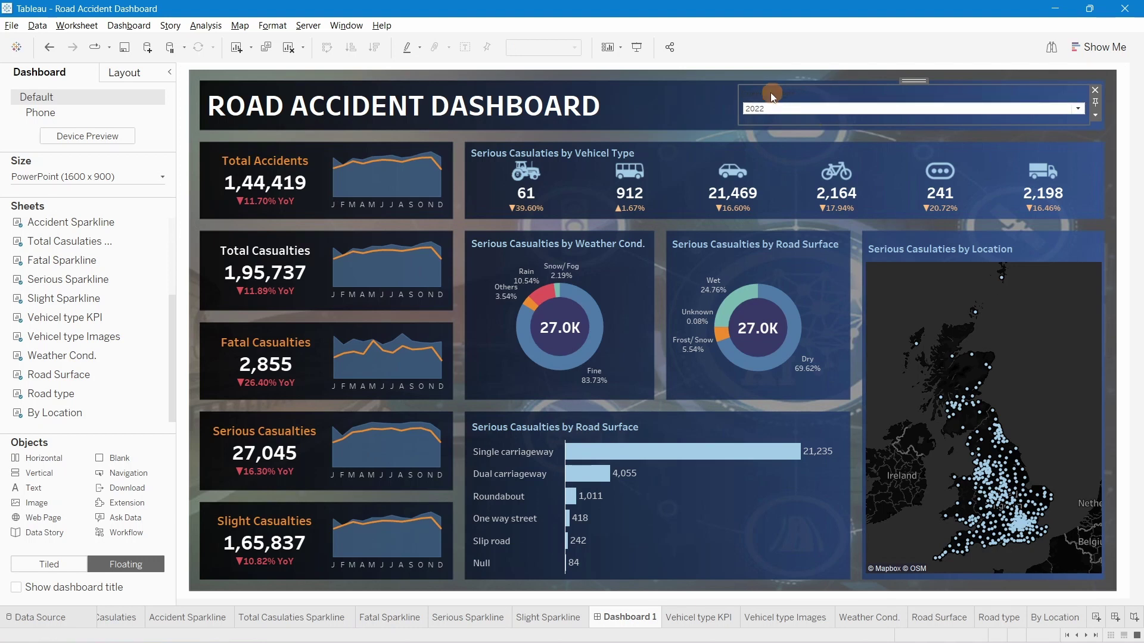
pyautogui.click(280, 182)
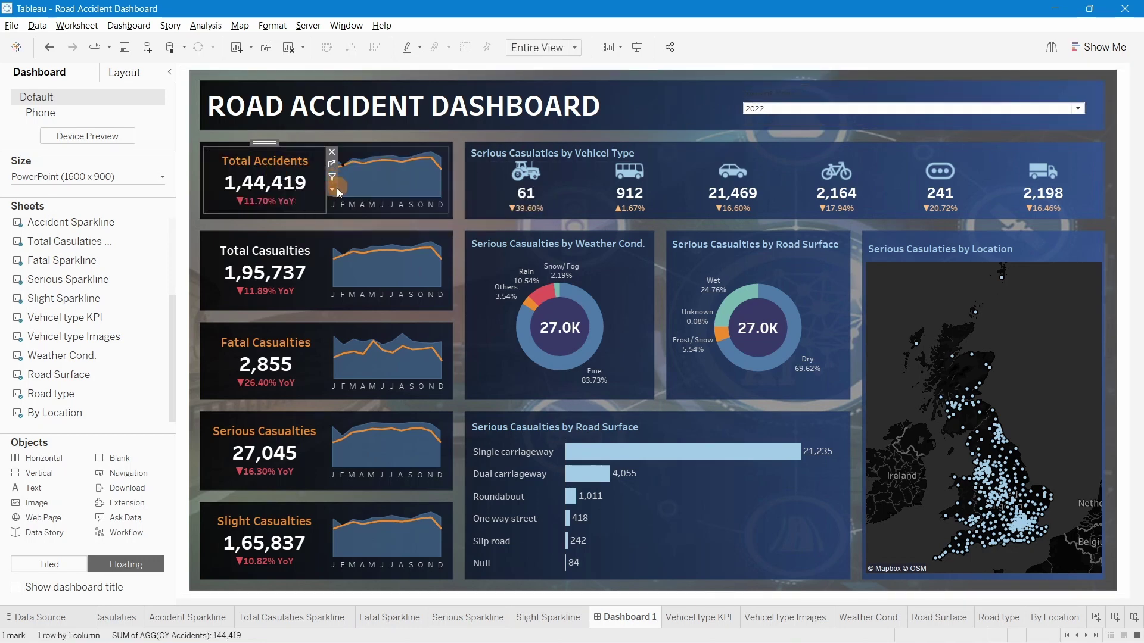
pyautogui.click(331, 189)
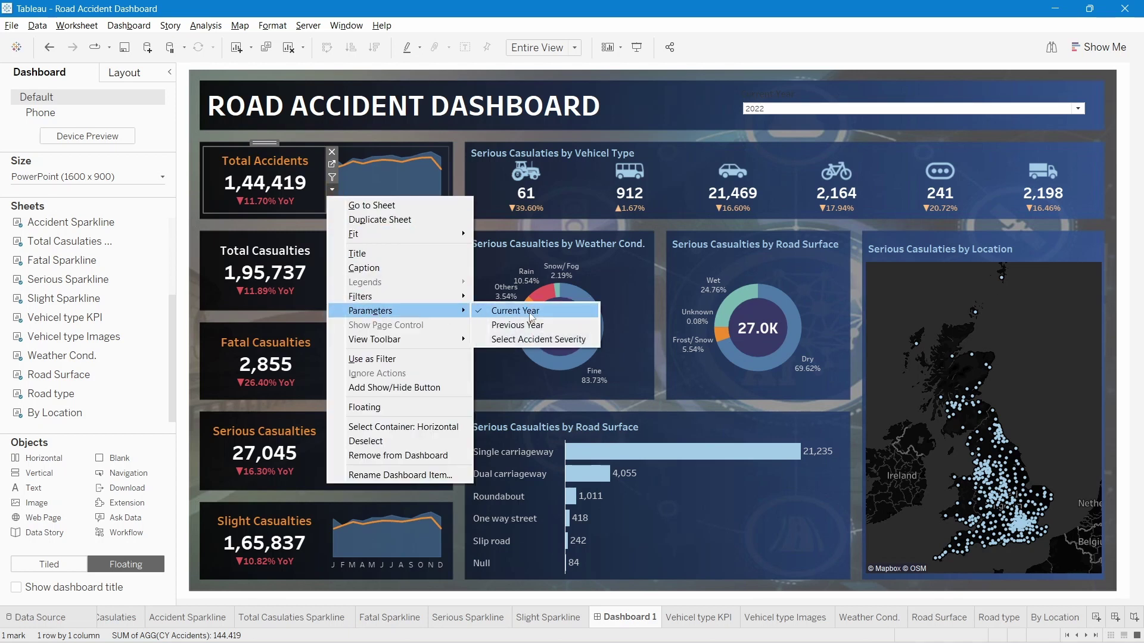
pyautogui.click(527, 328)
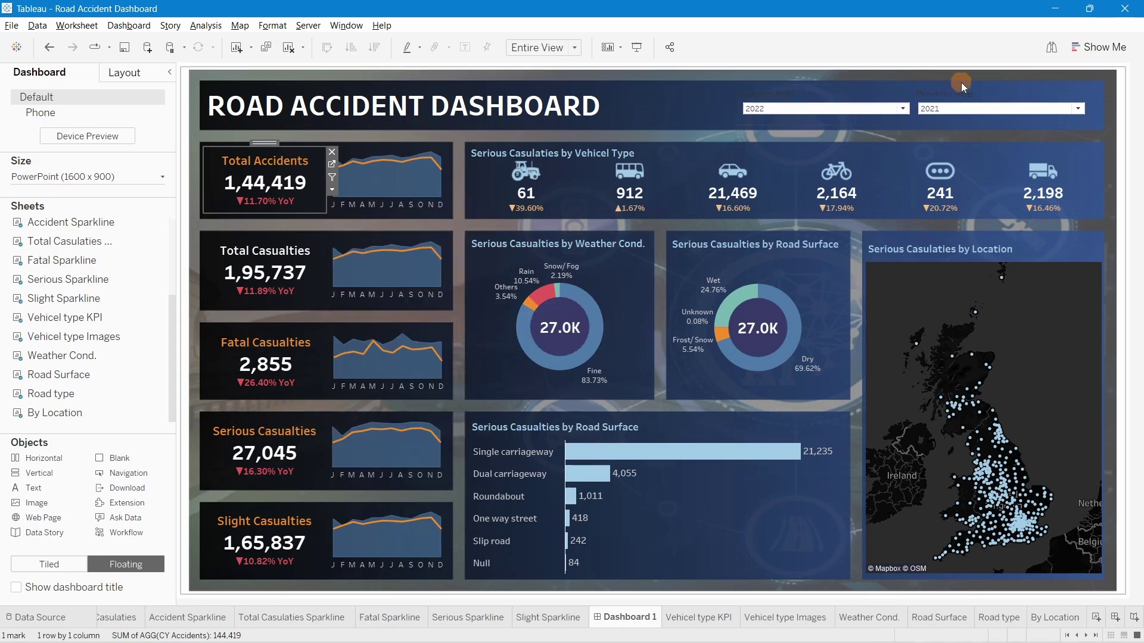
# Move the Previous Year control out of the header container and place it back beside the Current Year control
pyautogui.click(883, 91)
pyautogui.click(964, 90)
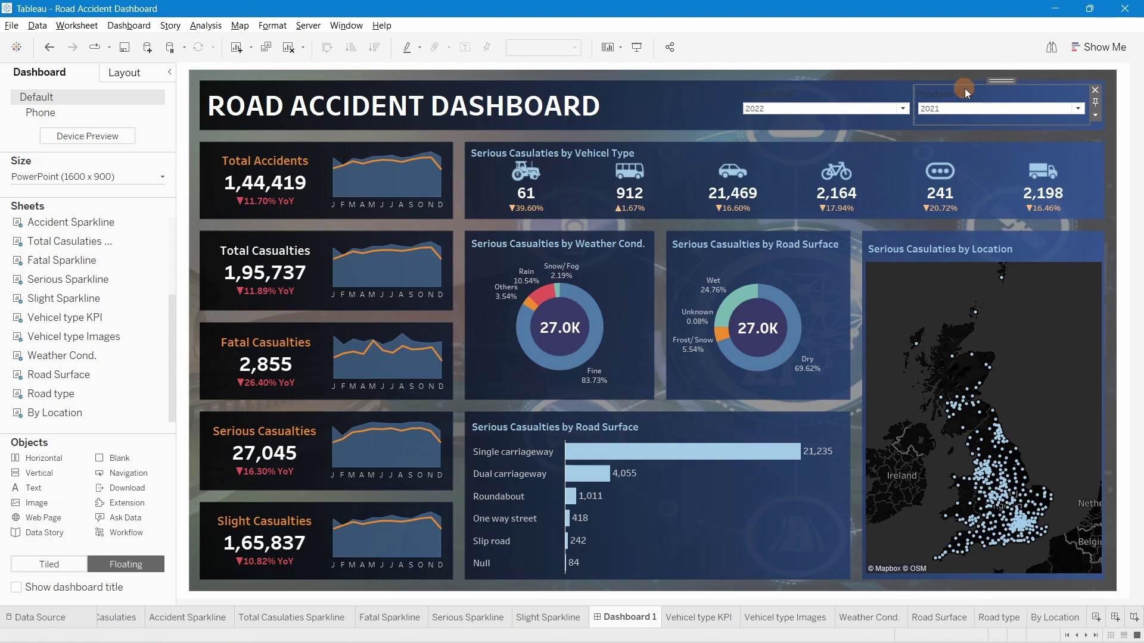
pyautogui.click(1139, 149)
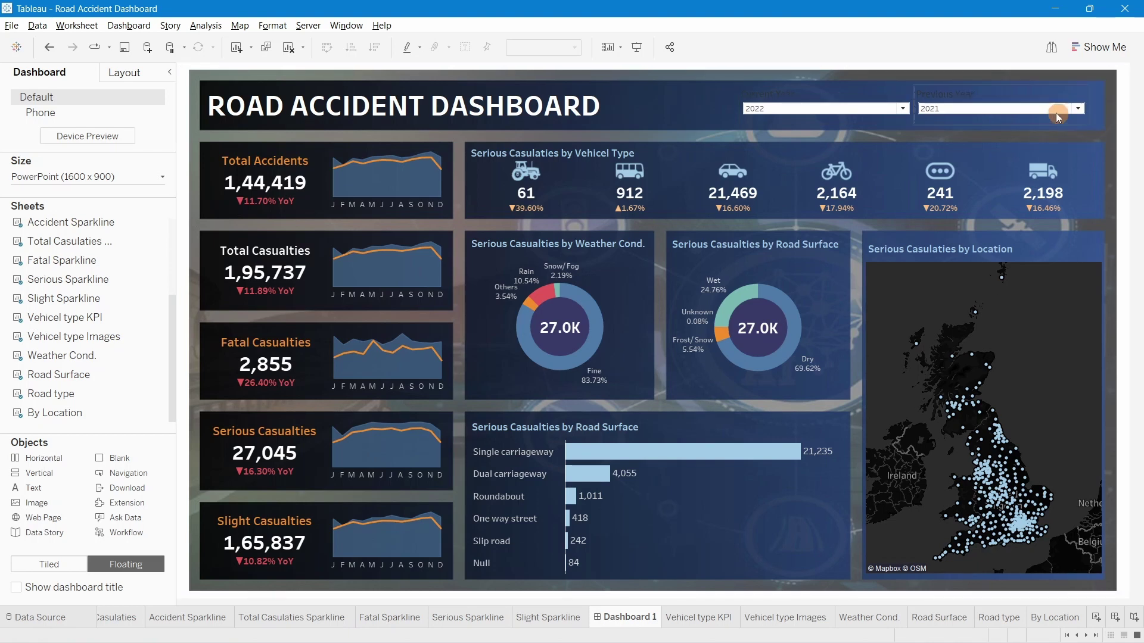
pyautogui.click(994, 91)
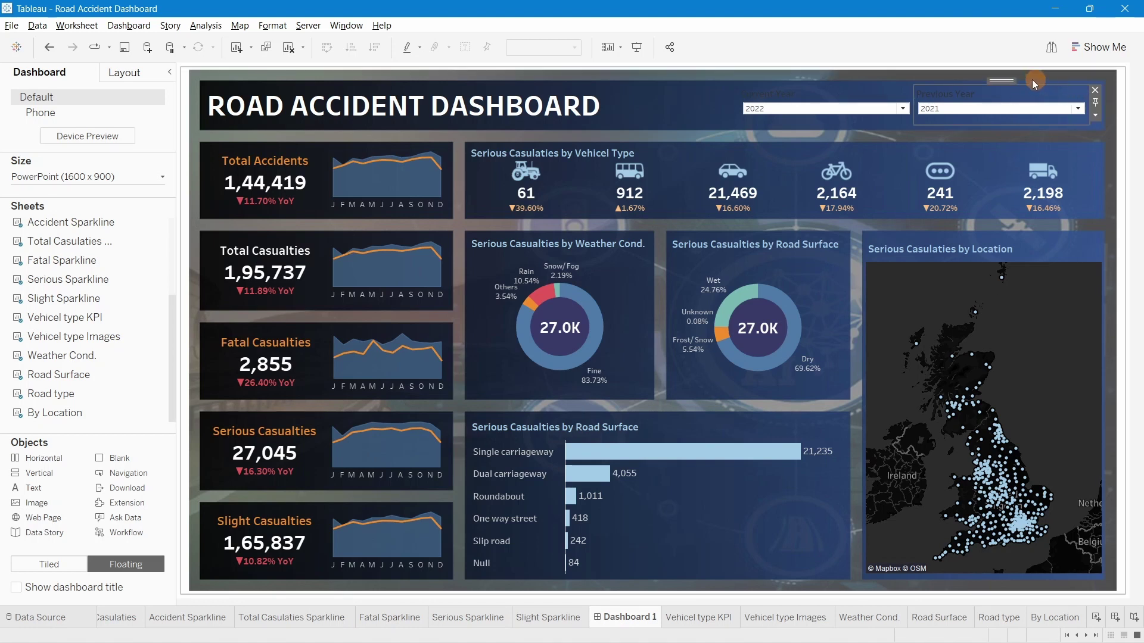
pyautogui.click(1003, 83)
pyautogui.moveTo(995, 84)
pyautogui.mouseDown()
pyautogui.moveTo(1113, 126)
pyautogui.moveTo(1139, 238)
pyautogui.mouseUp()
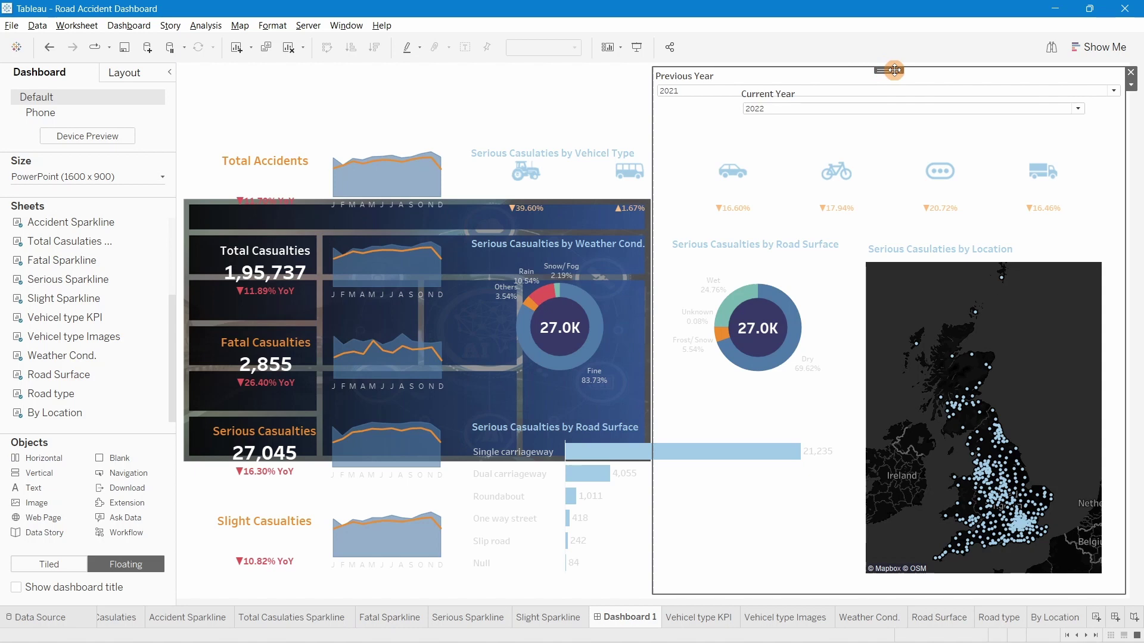
pyautogui.moveTo(890, 70); pyautogui.dragTo(363, 244)
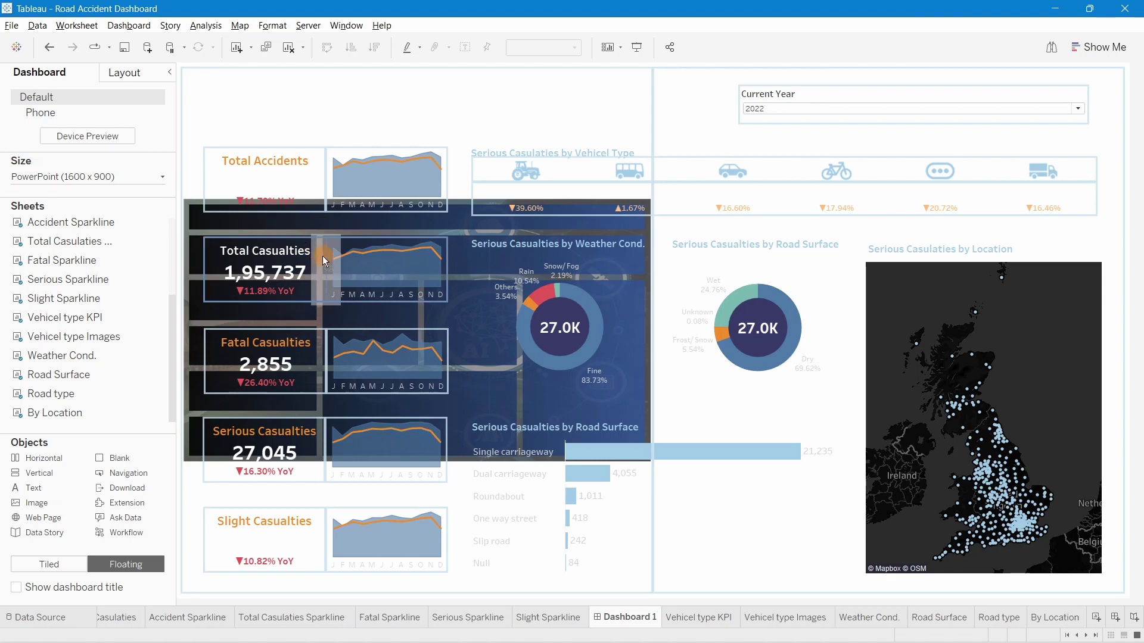
pyautogui.moveTo(321, 261); pyautogui.dragTo(991, 103)
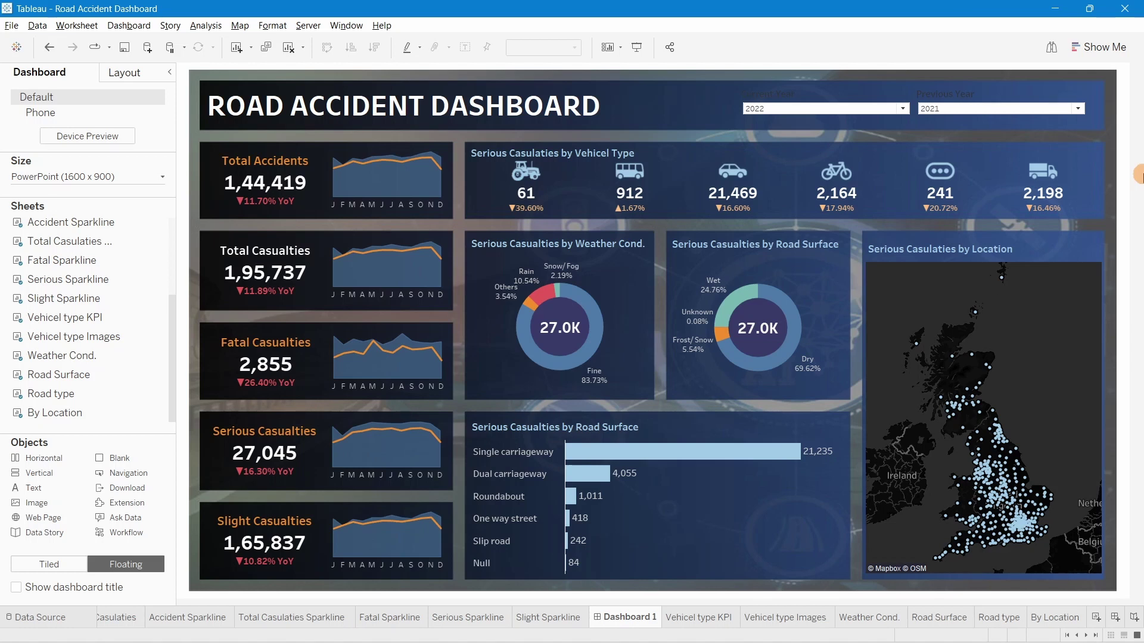
# Show the Select Accident Severity parameter control from the Total Accidents KPI in the header container beside the year controls
pyautogui.click(325, 158)
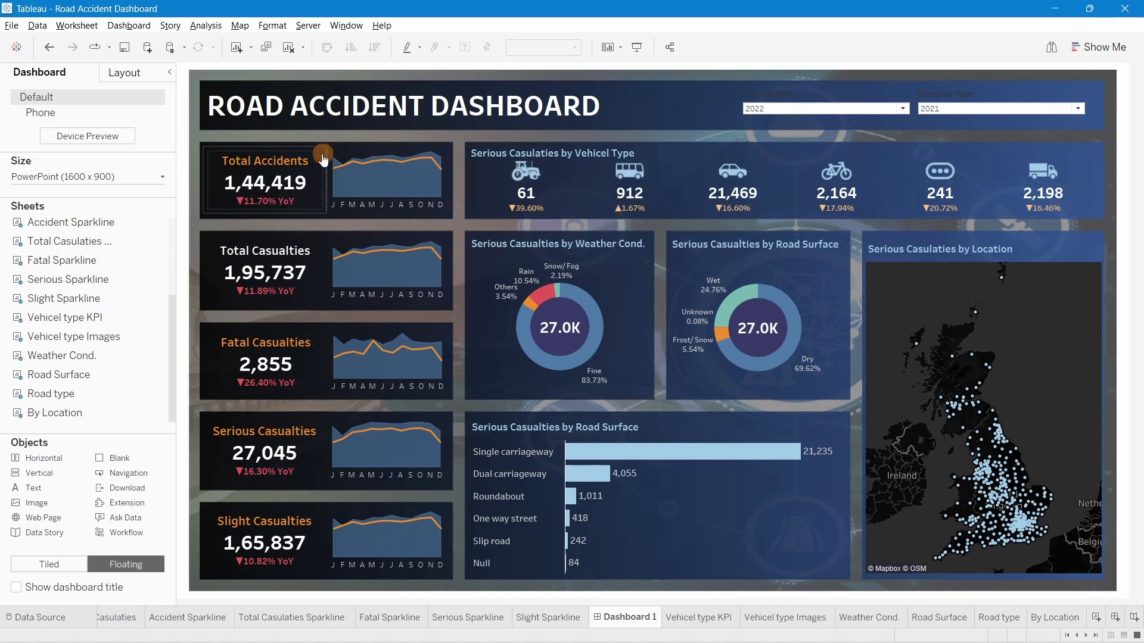
pyautogui.click(326, 179)
pyautogui.click(332, 190)
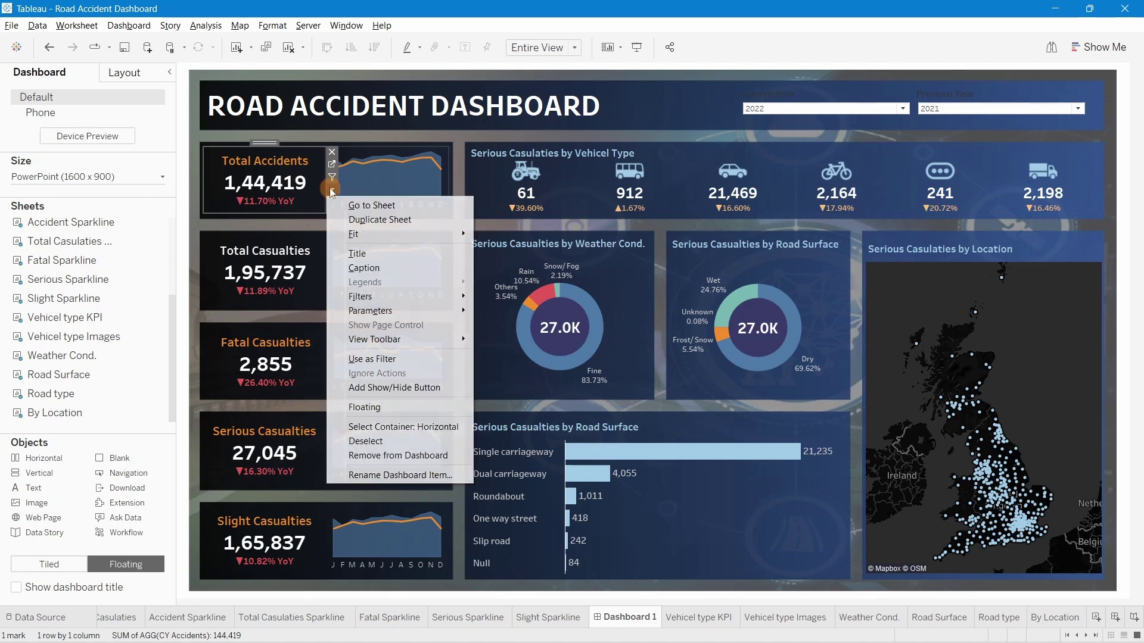
pyautogui.moveTo(404, 310)
pyautogui.click(523, 340)
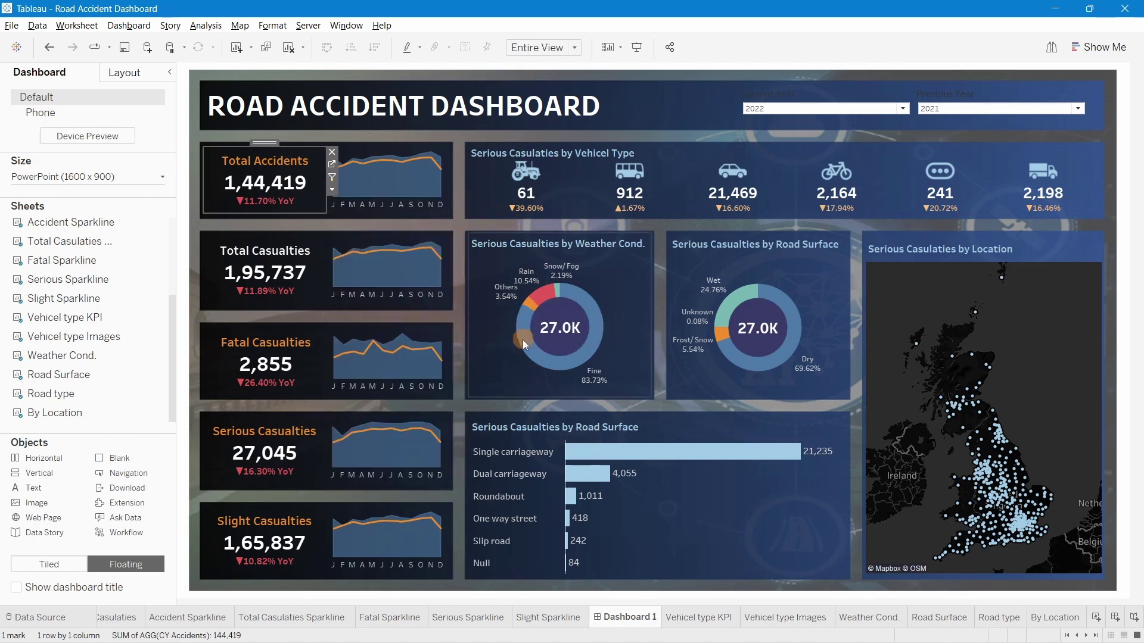
pyautogui.click(1045, 98)
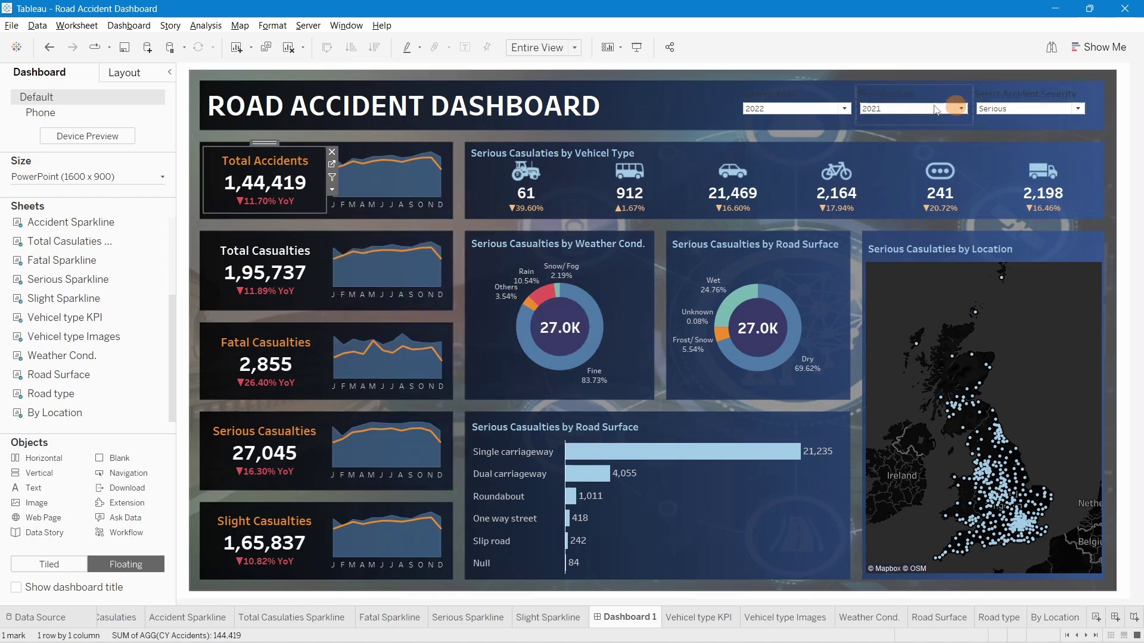
pyautogui.click(772, 98)
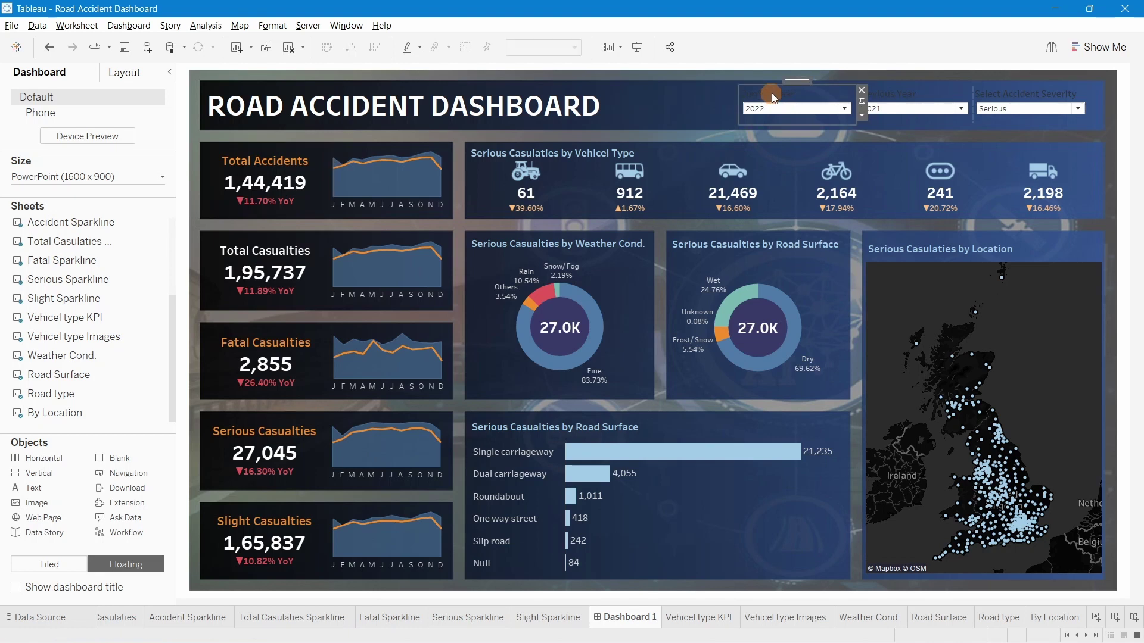
pyautogui.click(912, 88)
pyautogui.click(1018, 91)
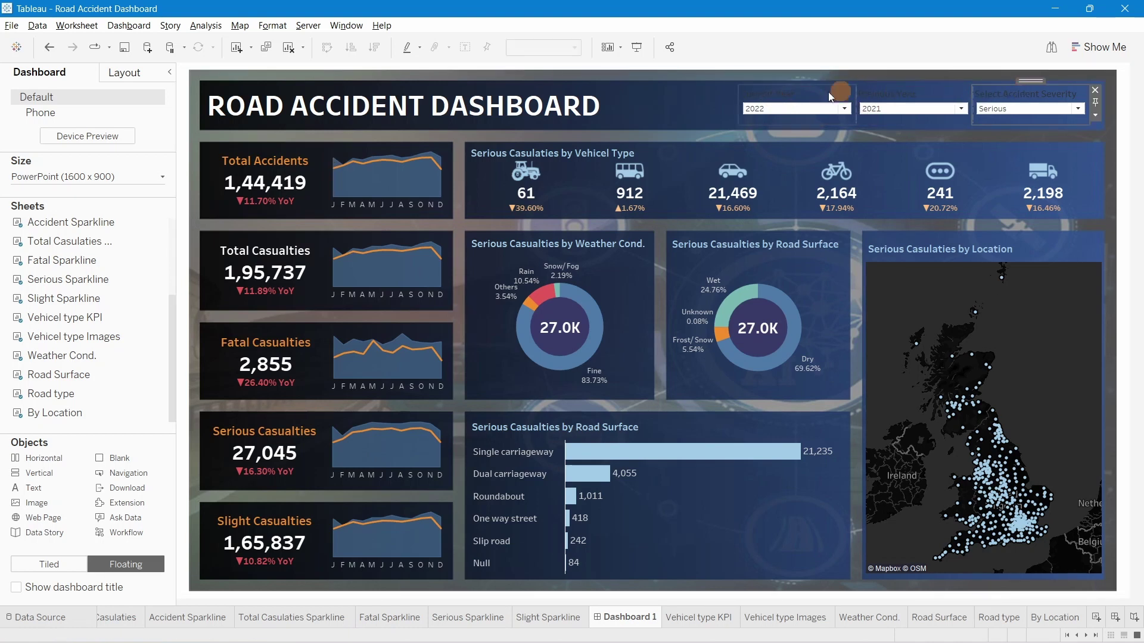
# Fill the Current Year control's background with a tan colour (#c9ab85) sampled from the screen
pyautogui.click(784, 99)
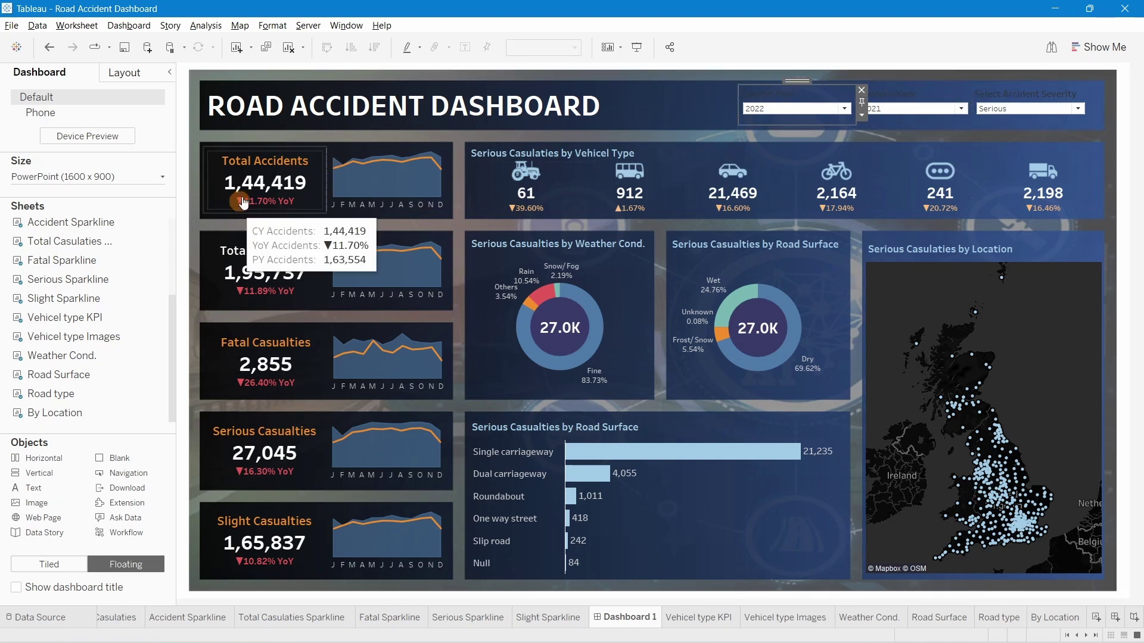
pyautogui.click(126, 74)
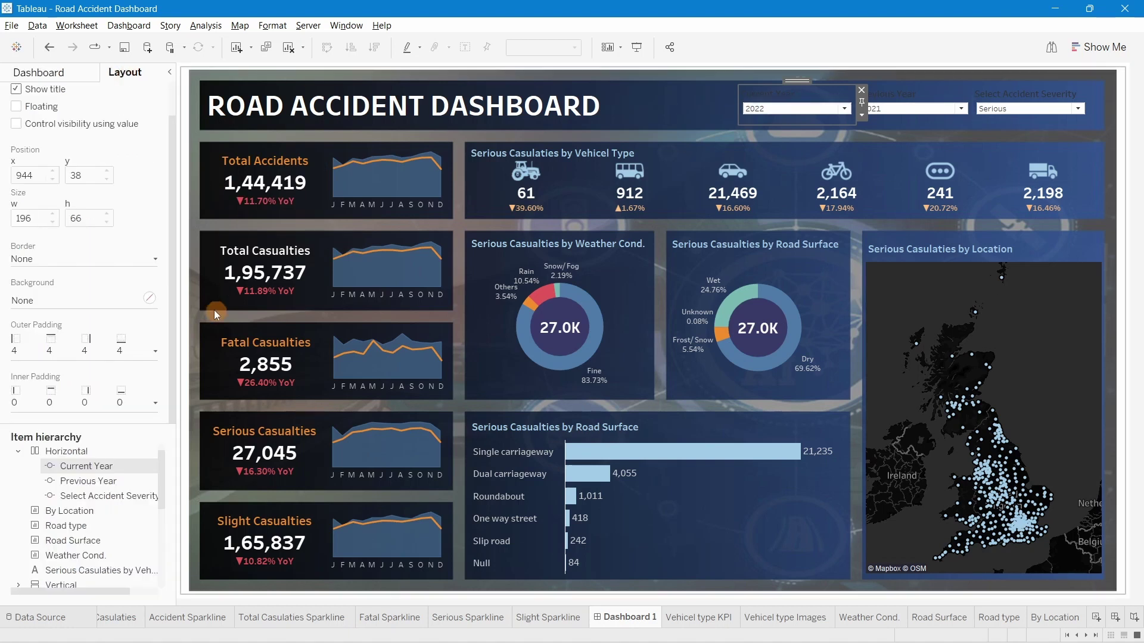
pyautogui.click(43, 299)
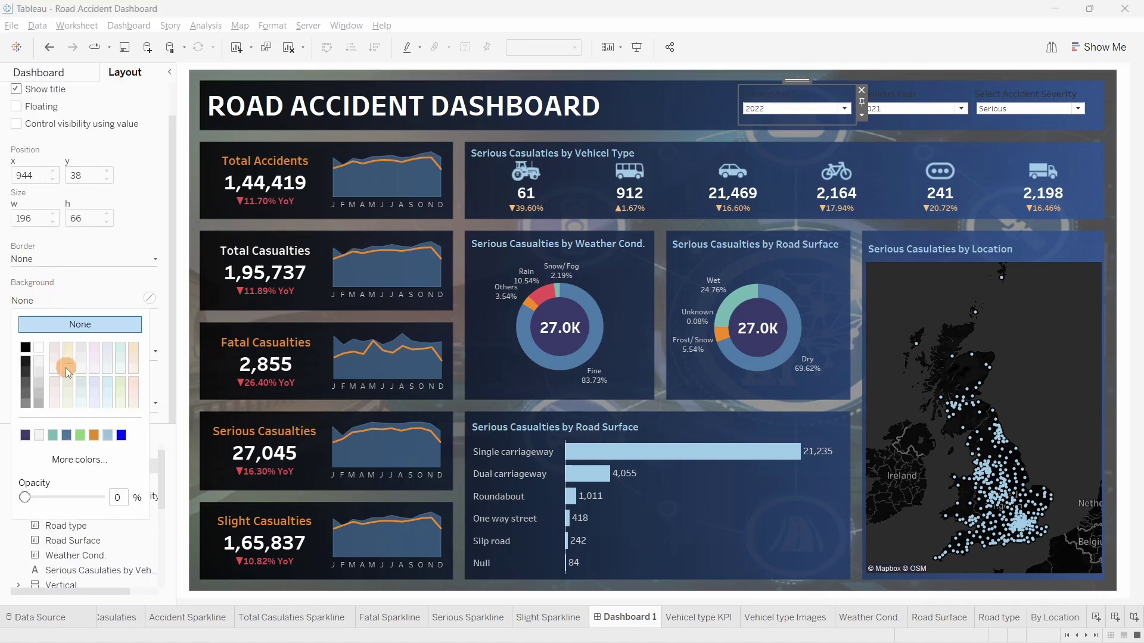
pyautogui.click(79, 459)
pyautogui.moveTo(584, 202); pyautogui.dragTo(492, 187)
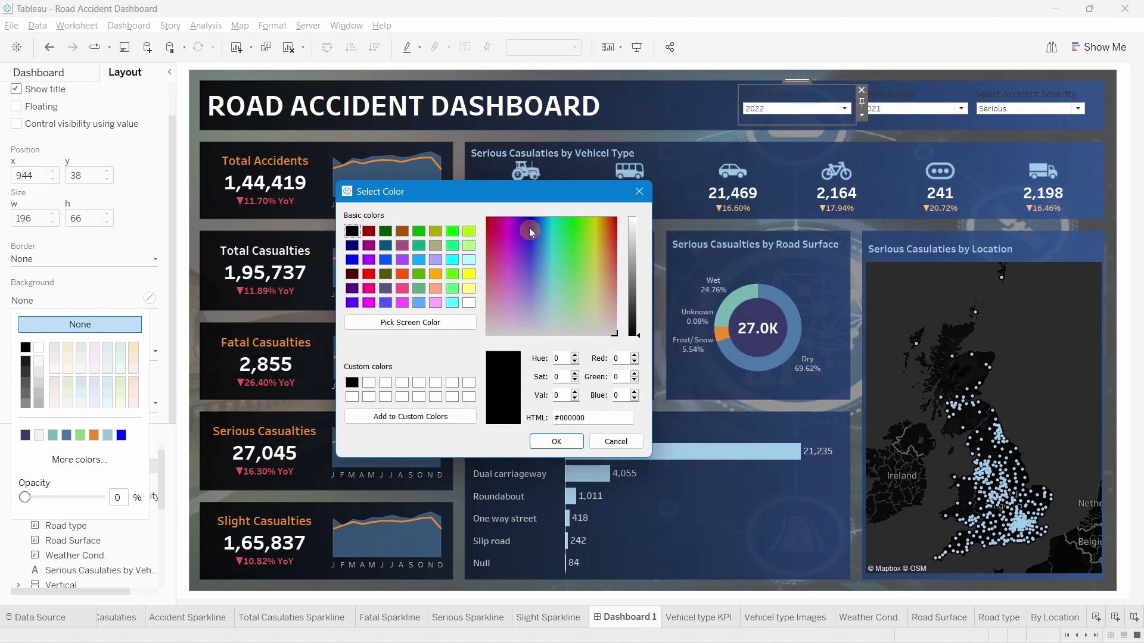
pyautogui.moveTo(548, 196); pyautogui.dragTo(426, 212)
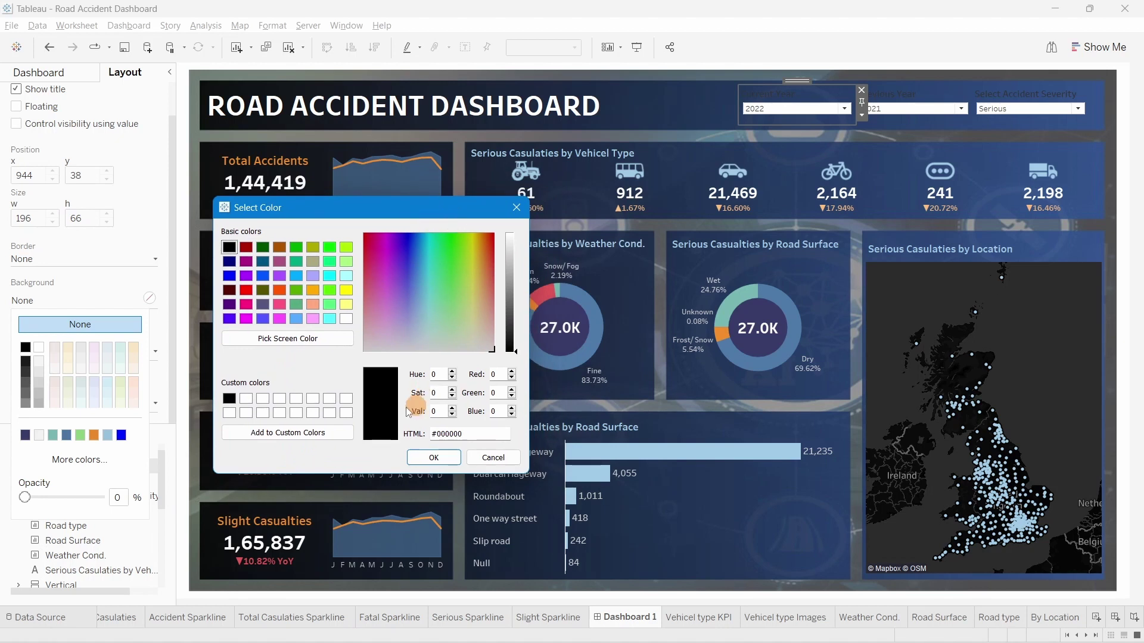
pyautogui.click(281, 338)
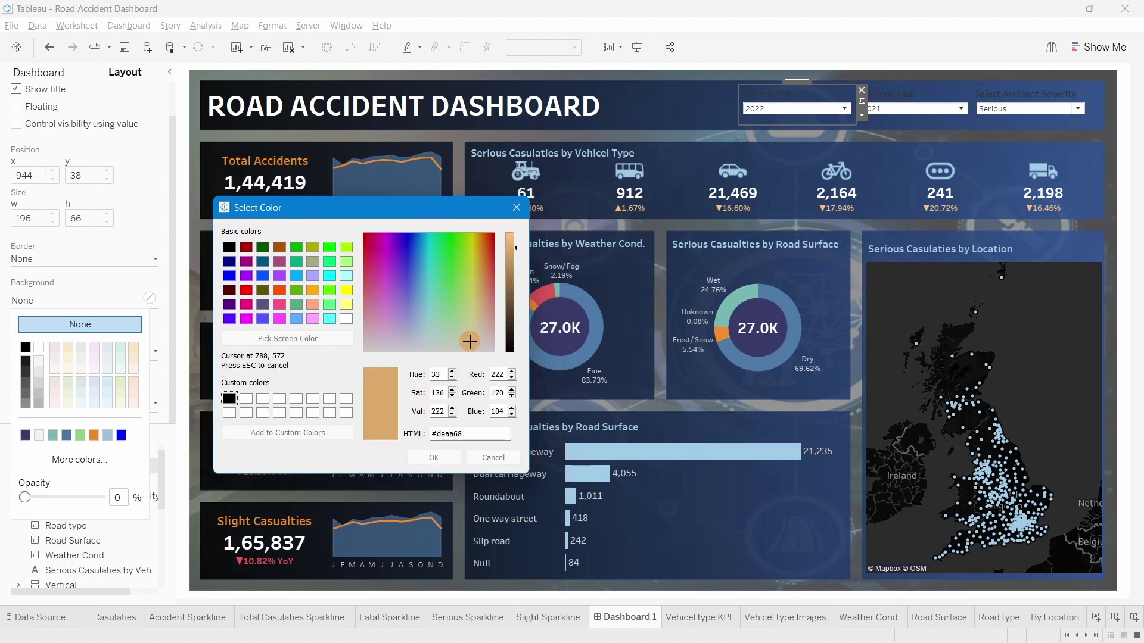
pyautogui.click(632, 177)
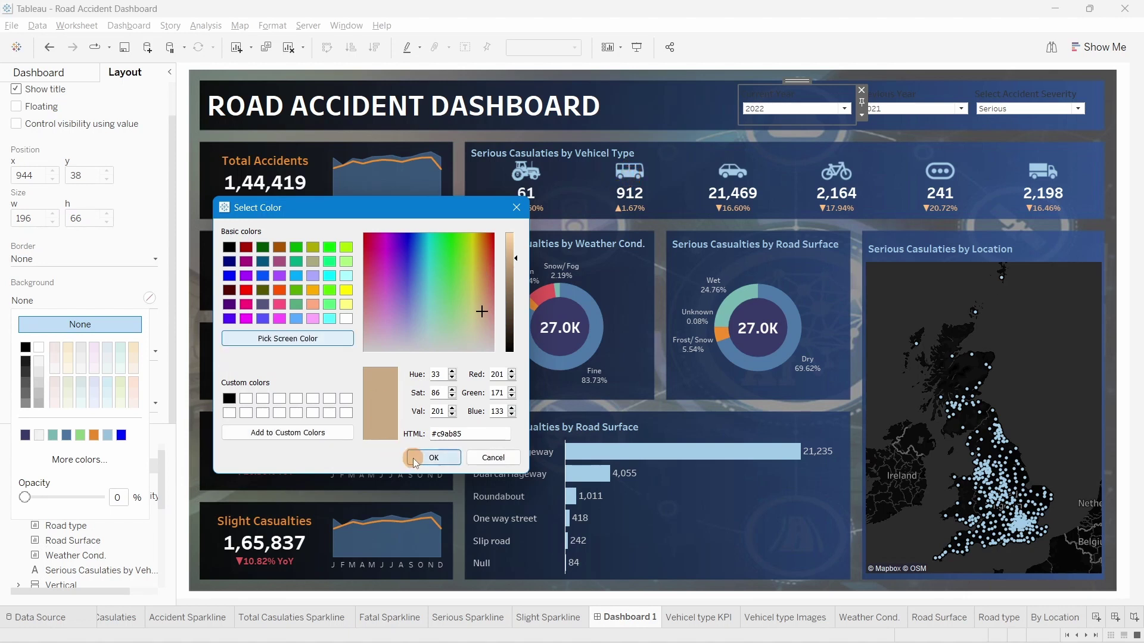
pyautogui.click(417, 457)
# Fill the Previous Year control's background with a dark brown colour sampled from the screen
pyautogui.click(914, 85)
pyautogui.click(915, 84)
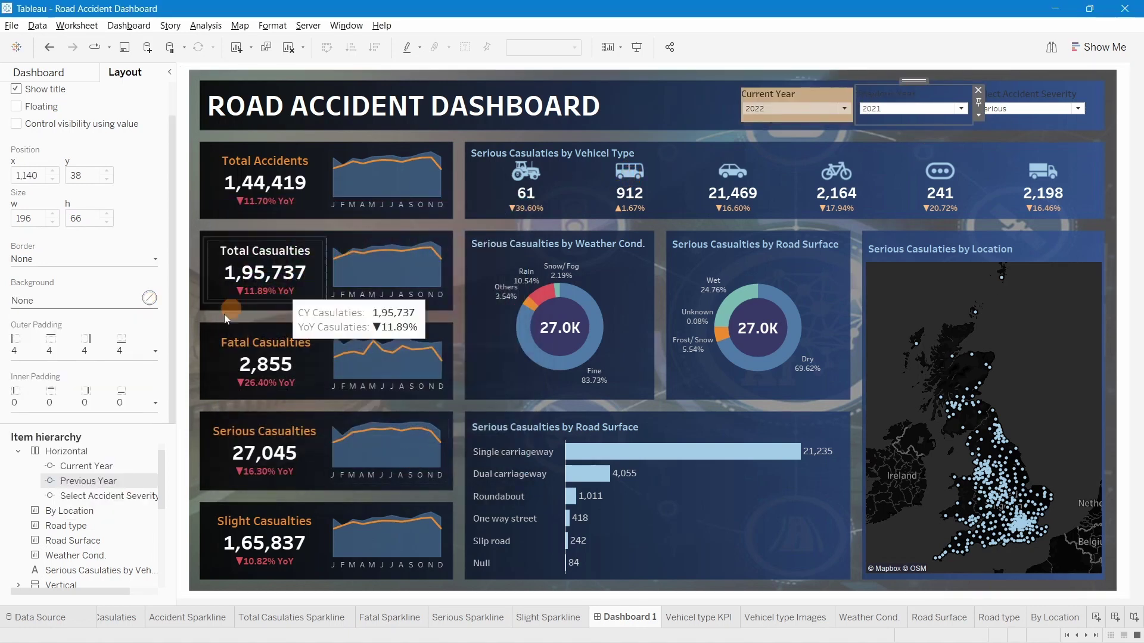
pyautogui.click(76, 299)
pyautogui.click(80, 460)
pyautogui.click(511, 323)
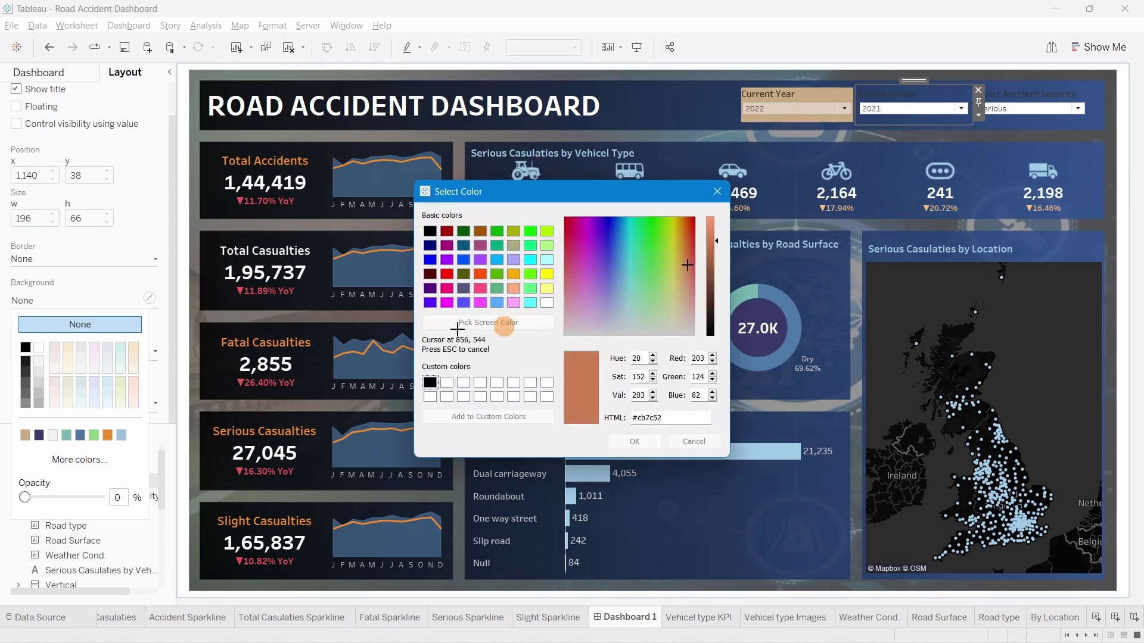
pyautogui.click(831, 207)
pyautogui.click(625, 439)
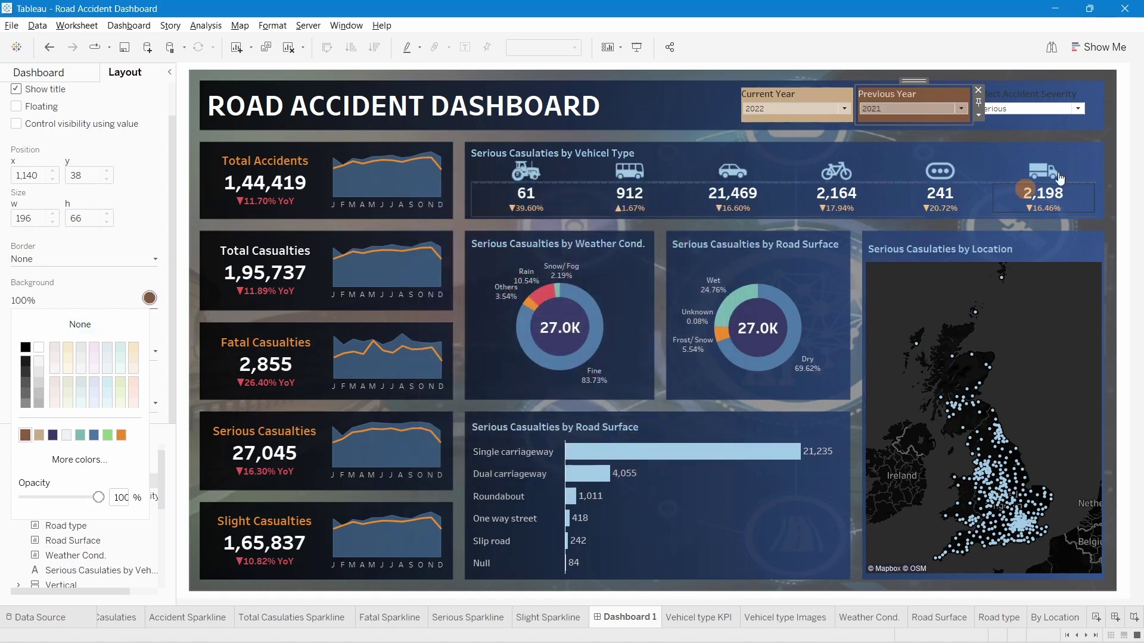
# Fill the Select Accident Severity control's background with orange (#f88819) sampled from the Frost/Snow slice of the road surface donut
pyautogui.click(1032, 98)
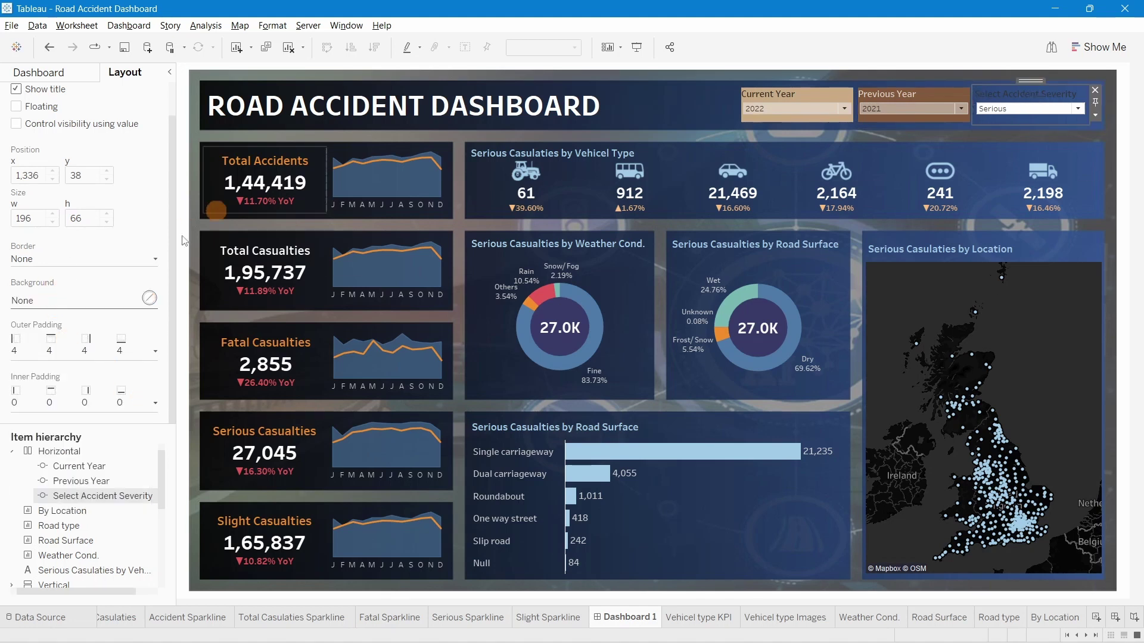
pyautogui.click(28, 300)
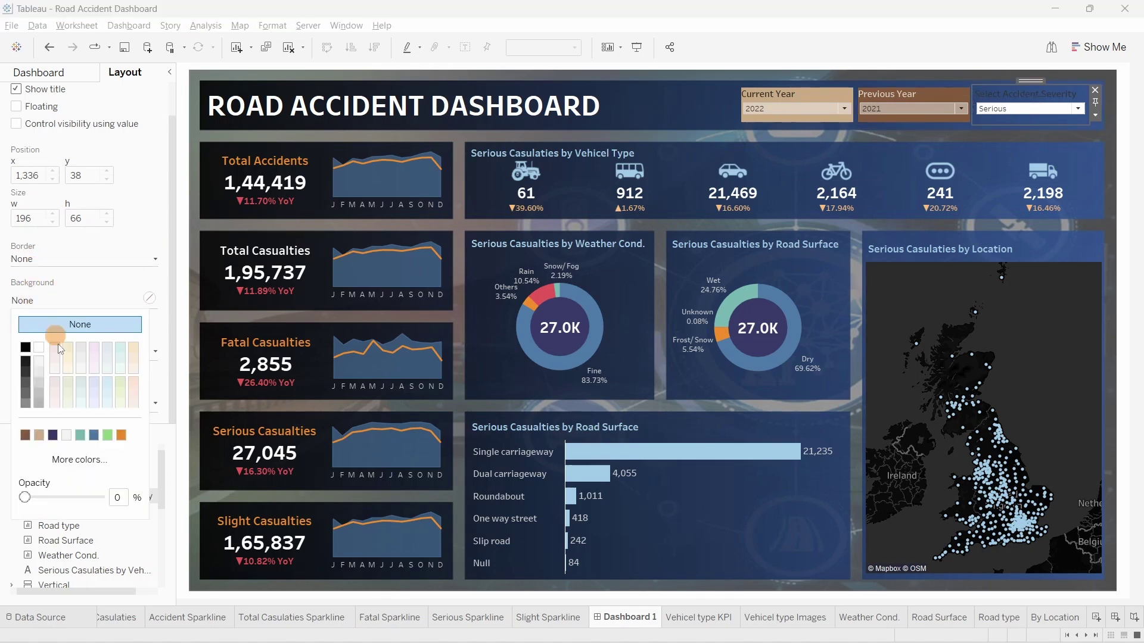
pyautogui.click(76, 459)
pyautogui.moveTo(481, 201); pyautogui.dragTo(145, 134)
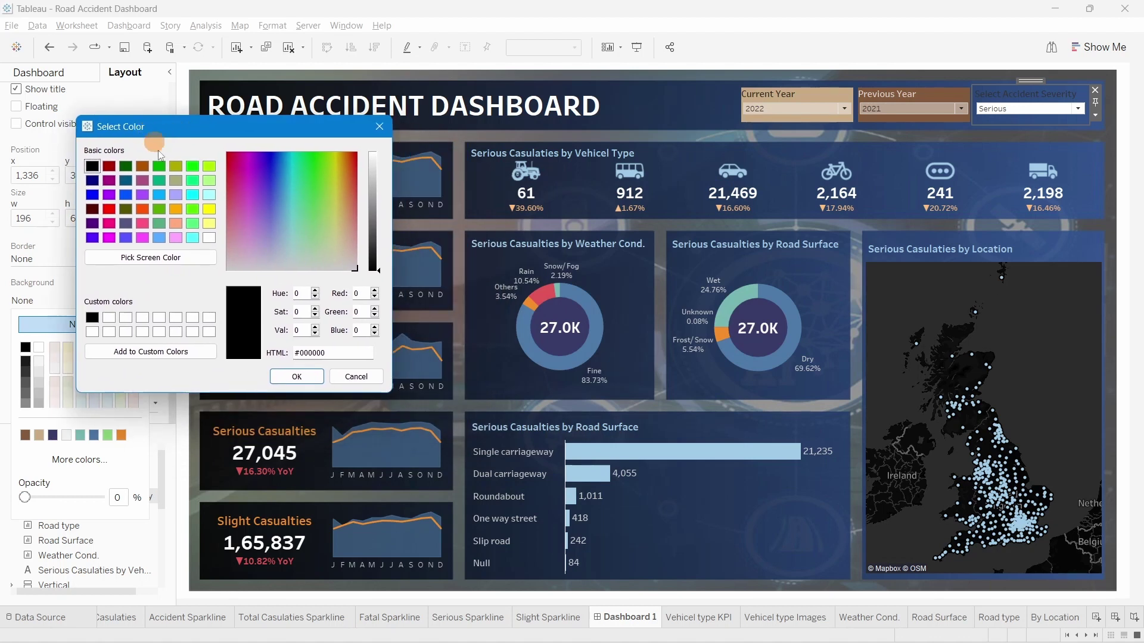
pyautogui.click(186, 257)
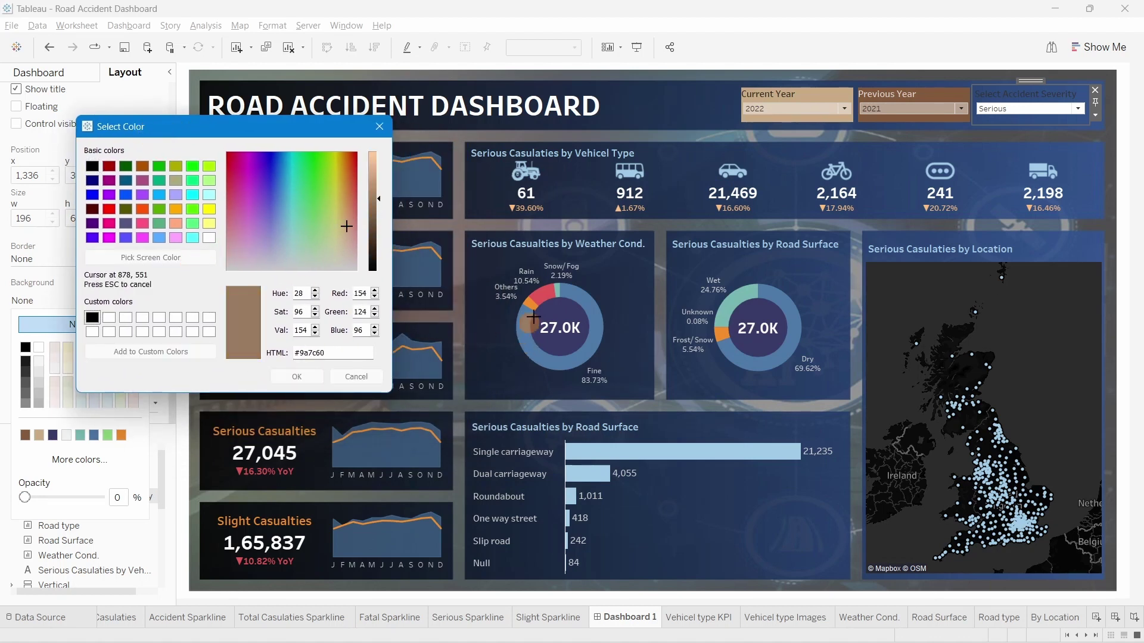
pyautogui.click(719, 333)
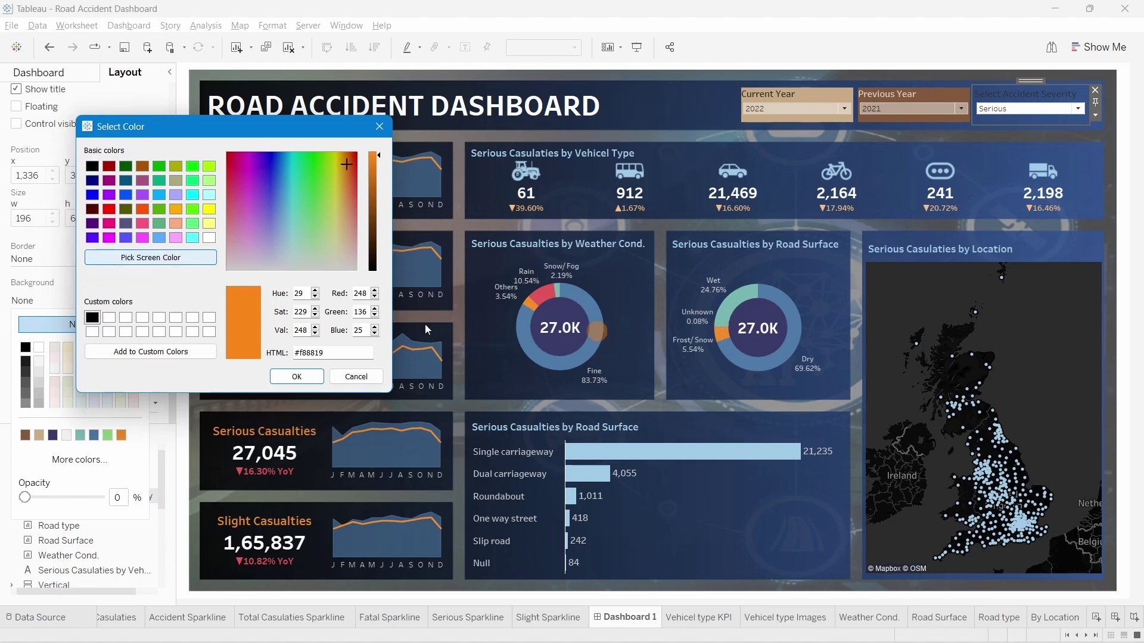
pyautogui.click(296, 376)
pyautogui.click(1112, 155)
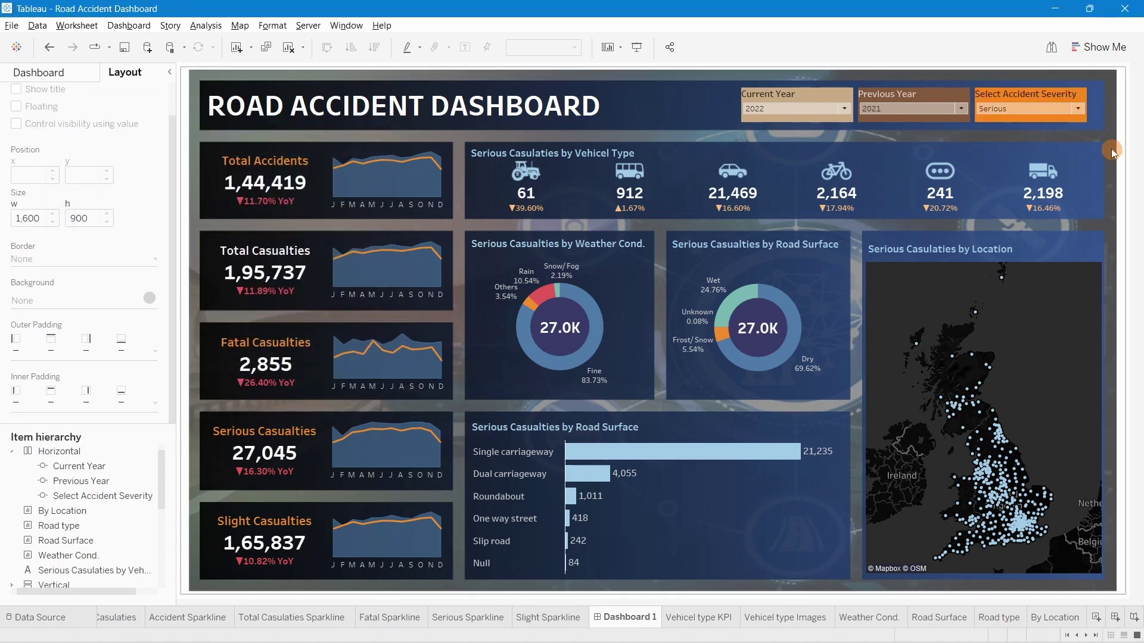
# Centre the title text of the Current Year and Previous Year controls
pyautogui.doubleClick(765, 94)
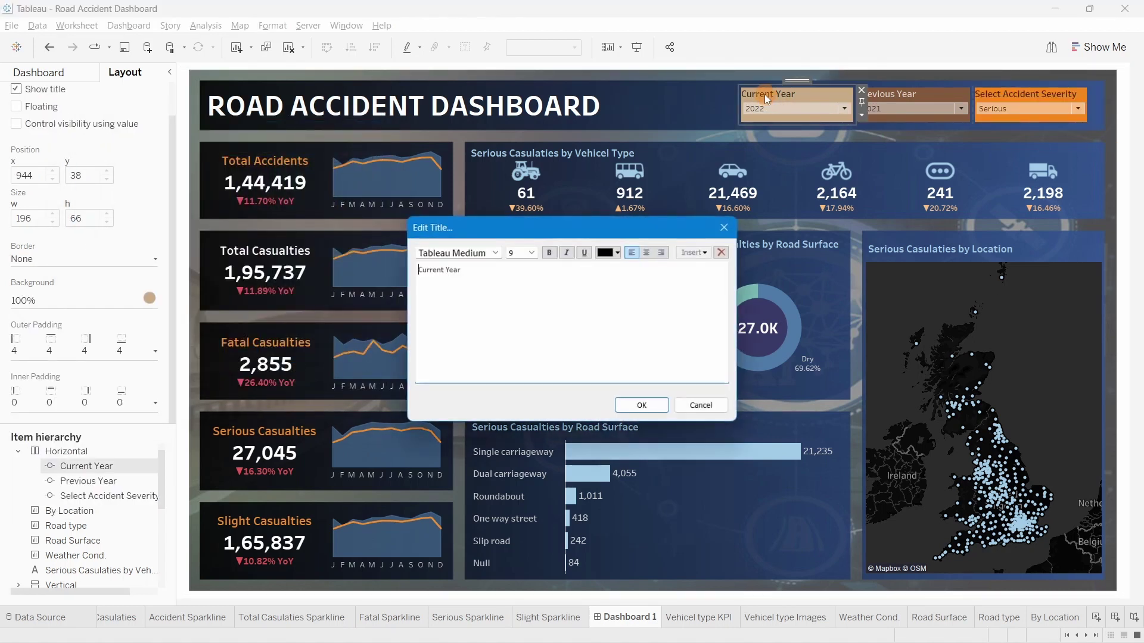
pyautogui.hotkey('ctrl', 'a')
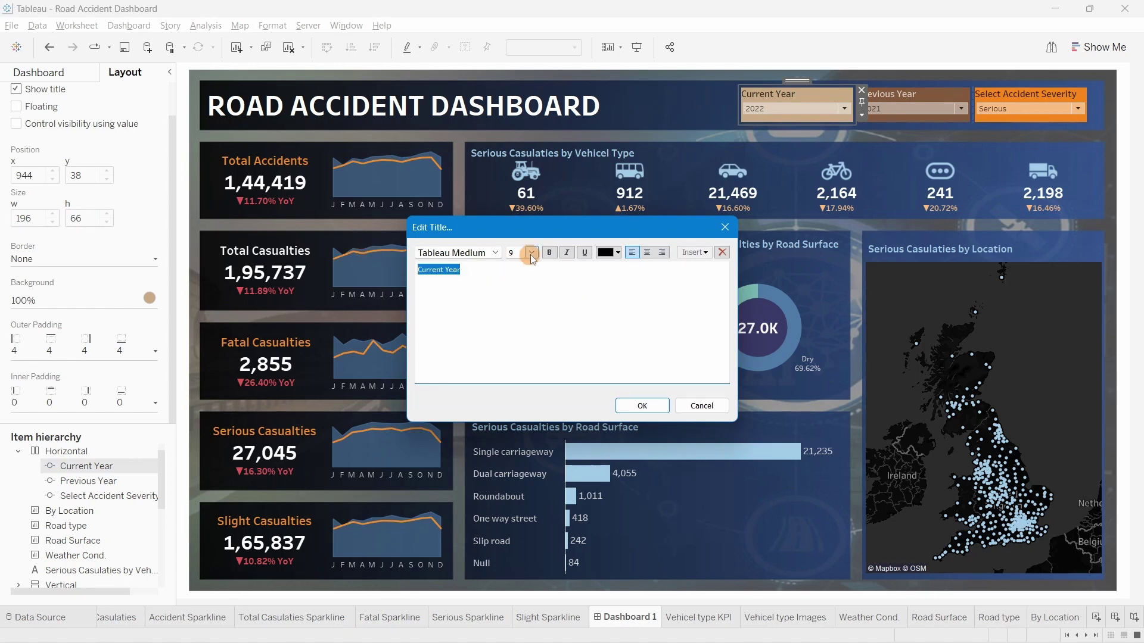
pyautogui.click(647, 253)
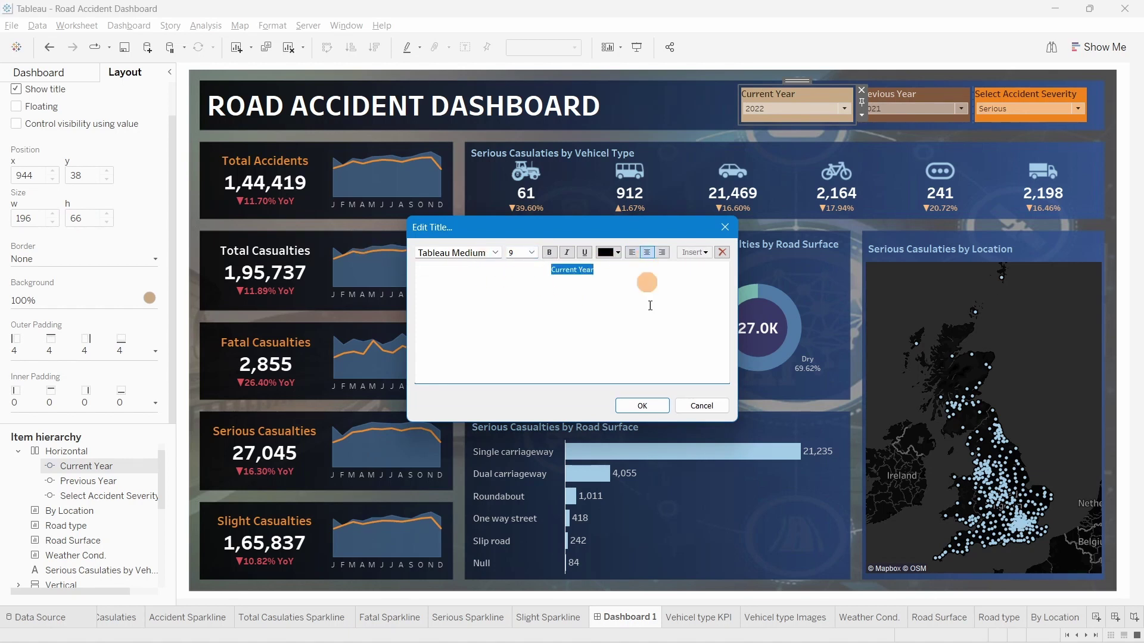
pyautogui.click(643, 405)
pyautogui.doubleClick(897, 93)
pyautogui.hotkey('ctrl', 'a')
pyautogui.click(647, 253)
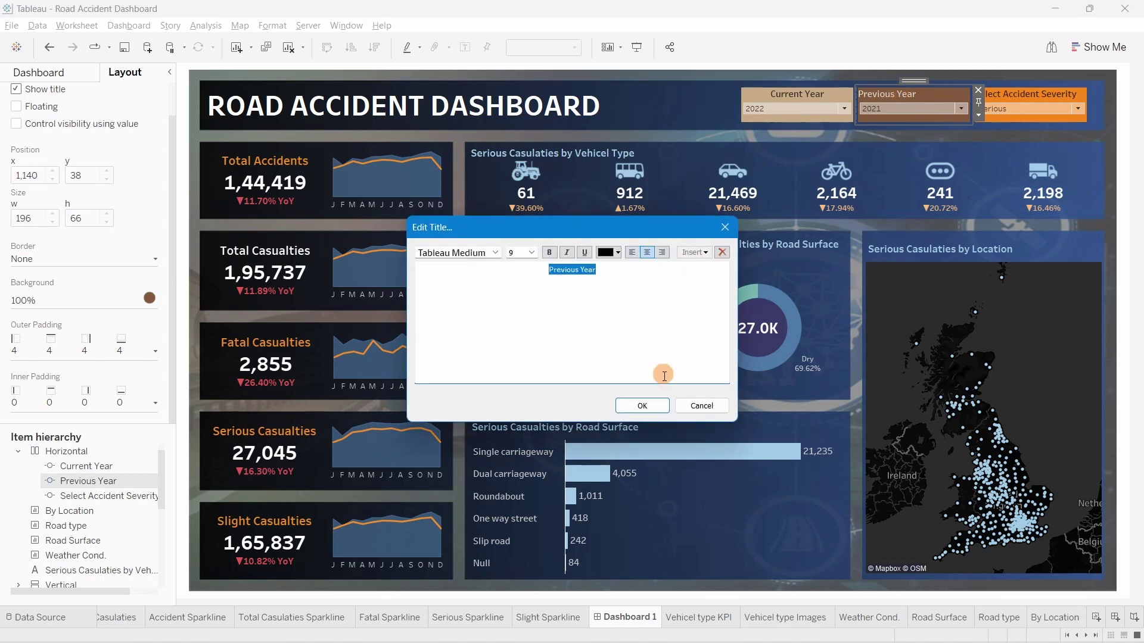
pyautogui.click(642, 405)
# Centre the title text of the Select Accident Severity control and return to the dashboard's sheet and object list
pyautogui.doubleClick(1009, 92)
pyautogui.hotkey('ctrl', 'a')
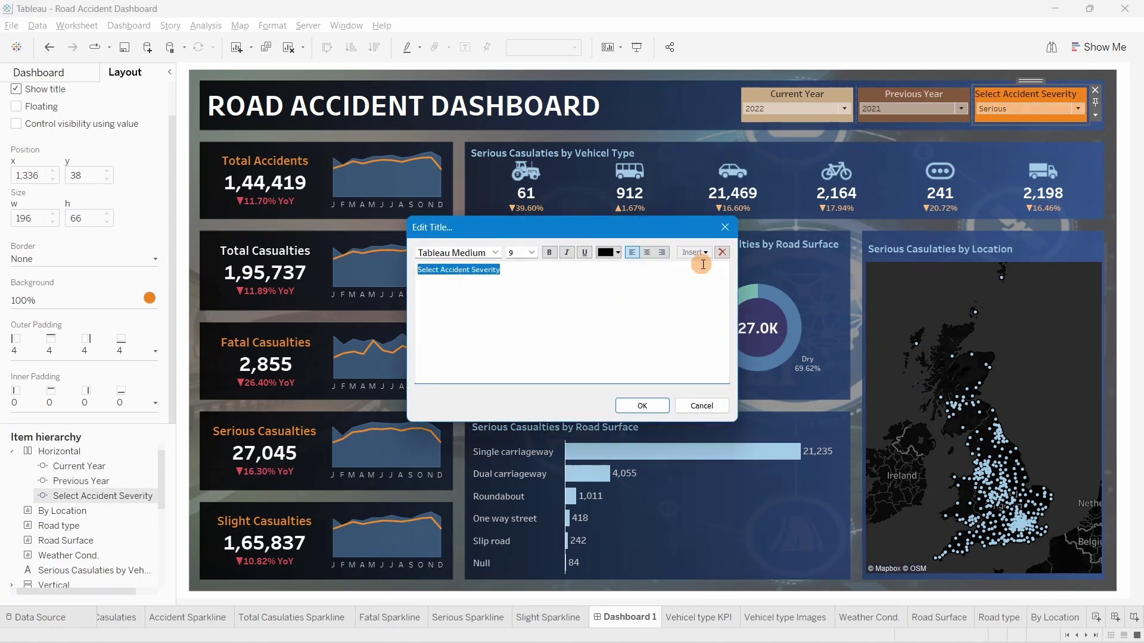
pyautogui.click(647, 253)
pyautogui.click(643, 405)
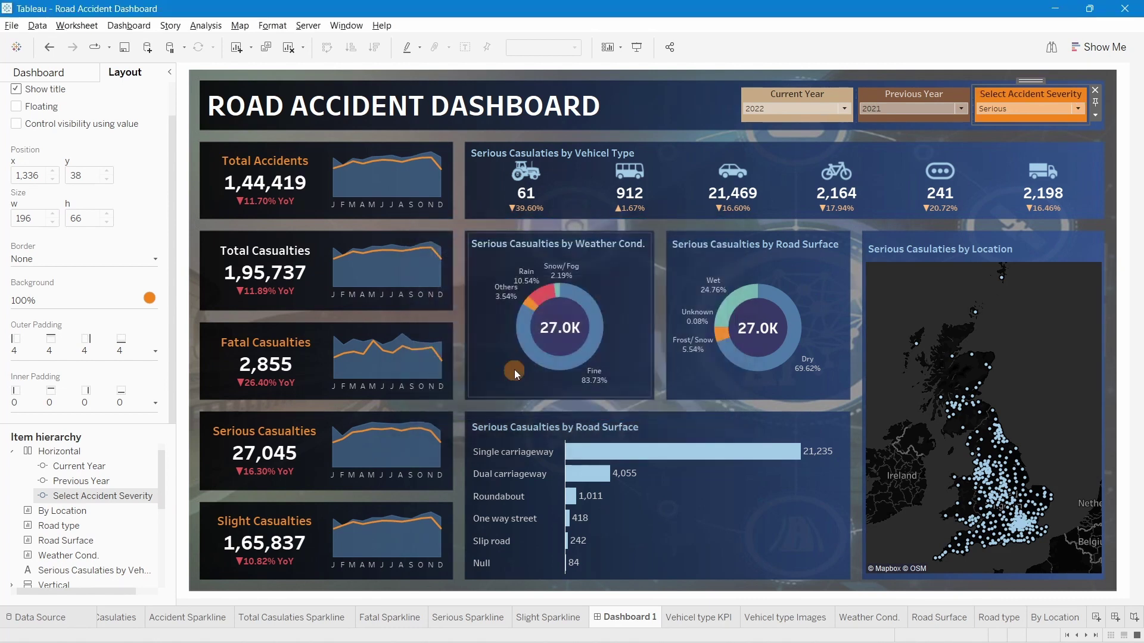
pyautogui.click(89, 73)
pyautogui.click(1139, 248)
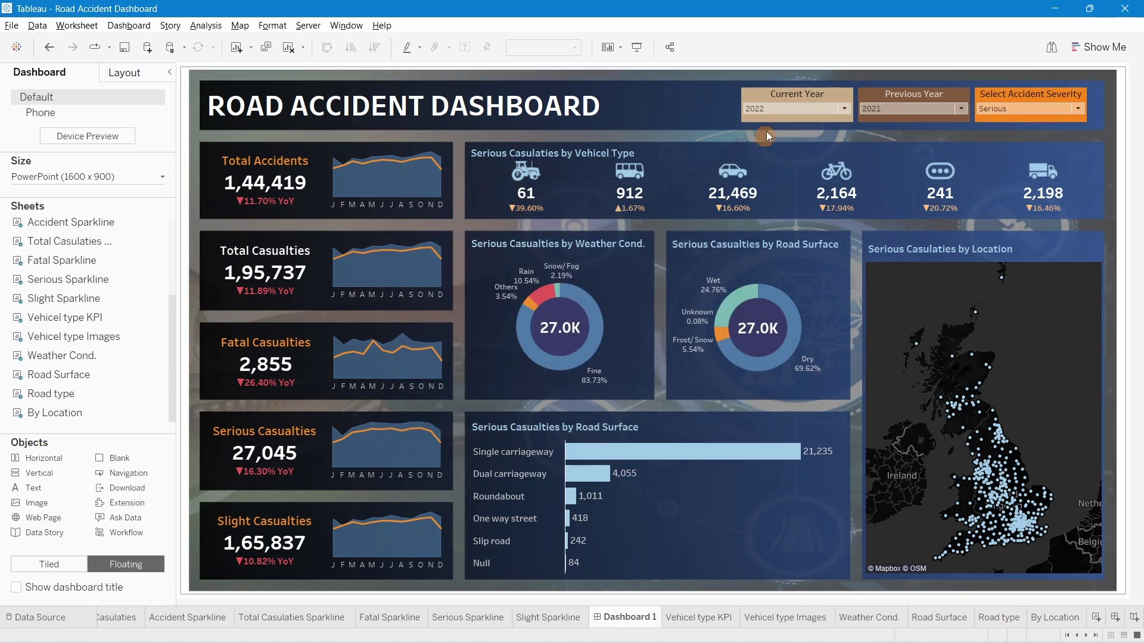
# Test the Current Year control by switching it to 2021 and back to 2022
pyautogui.click(759, 111)
pyautogui.click(765, 109)
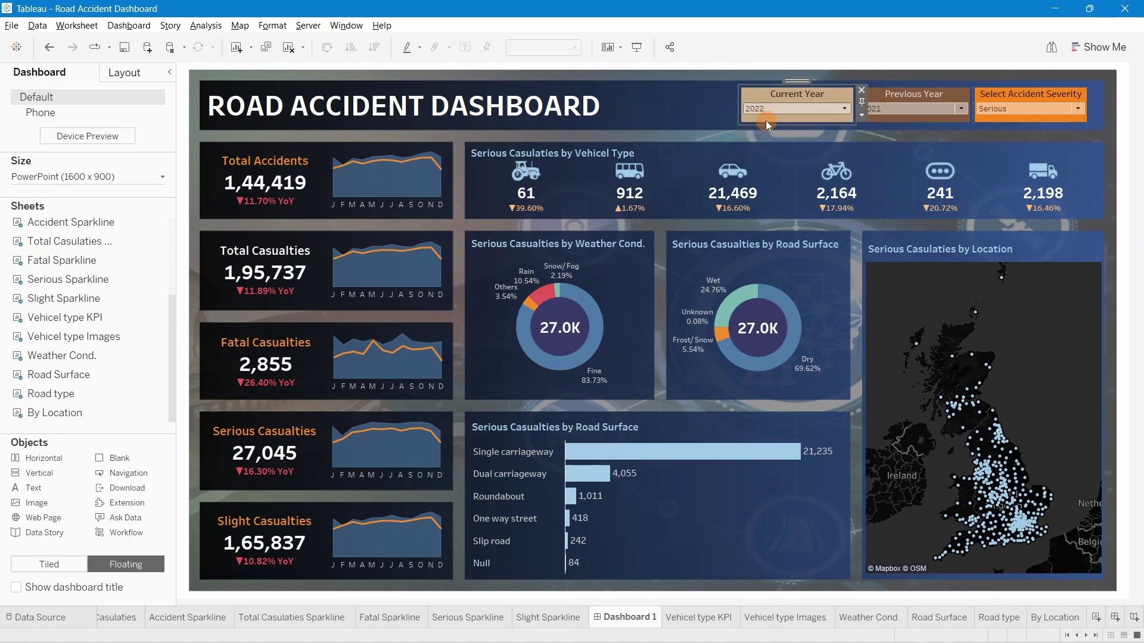
pyautogui.click(766, 123)
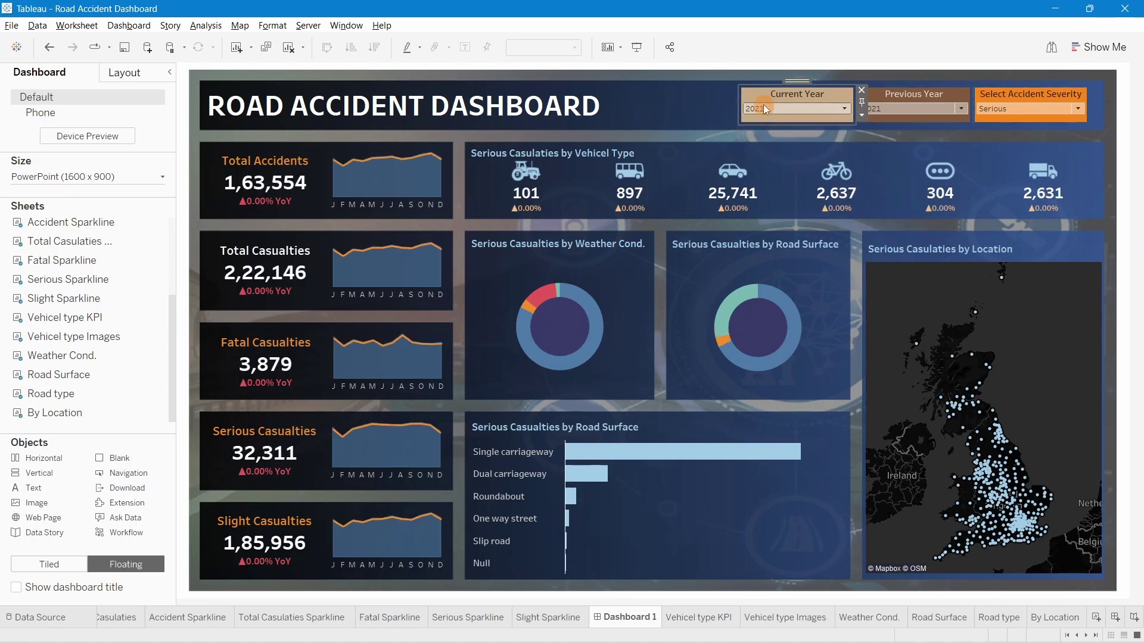
# Test the Select Accident Severity control by switching between its options, ending on Fatal
pyautogui.click(992, 112)
pyautogui.click(998, 150)
pyautogui.click(1003, 109)
pyautogui.click(984, 158)
pyautogui.click(995, 107)
pyautogui.click(991, 120)
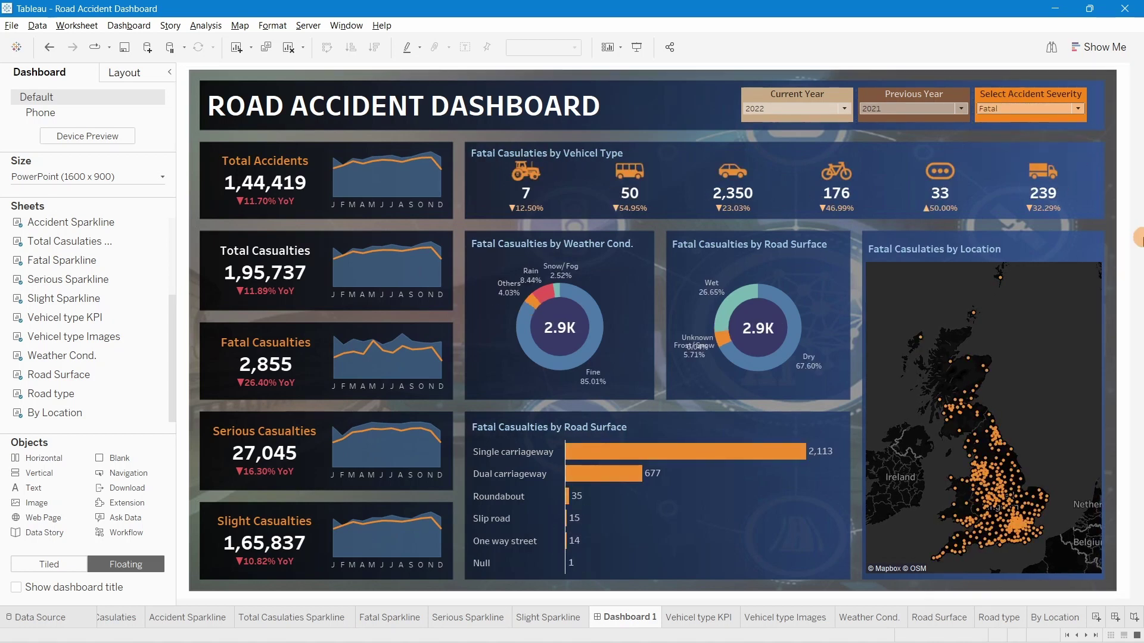